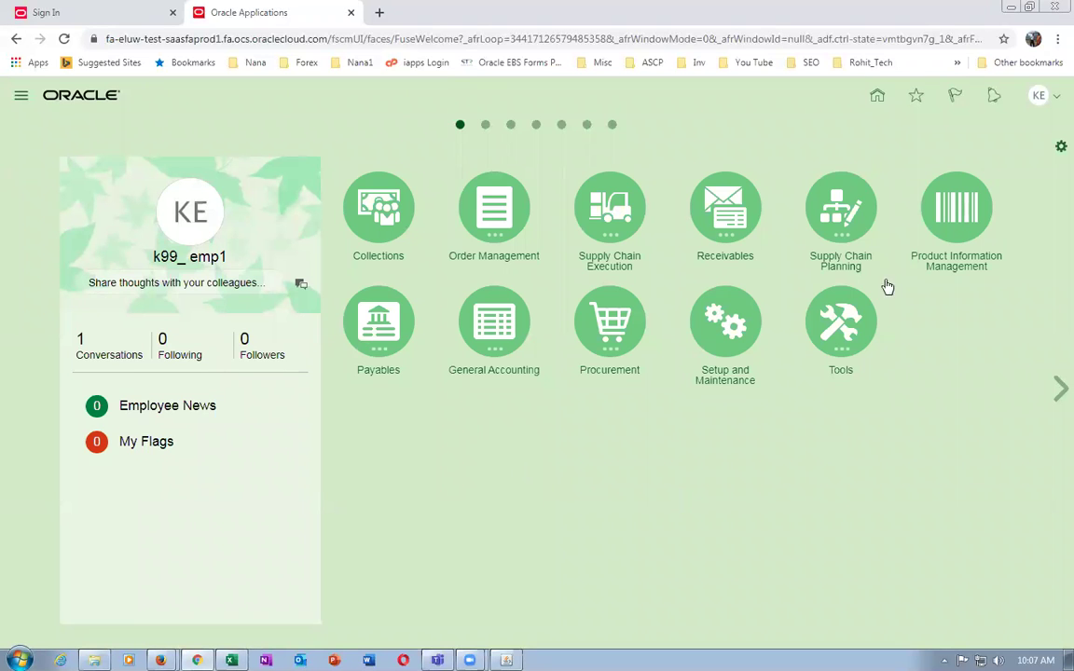
- Open the Browse Items task in the Product Information Management work area
{"action": "left_click", "coordinate": [996, 276]}
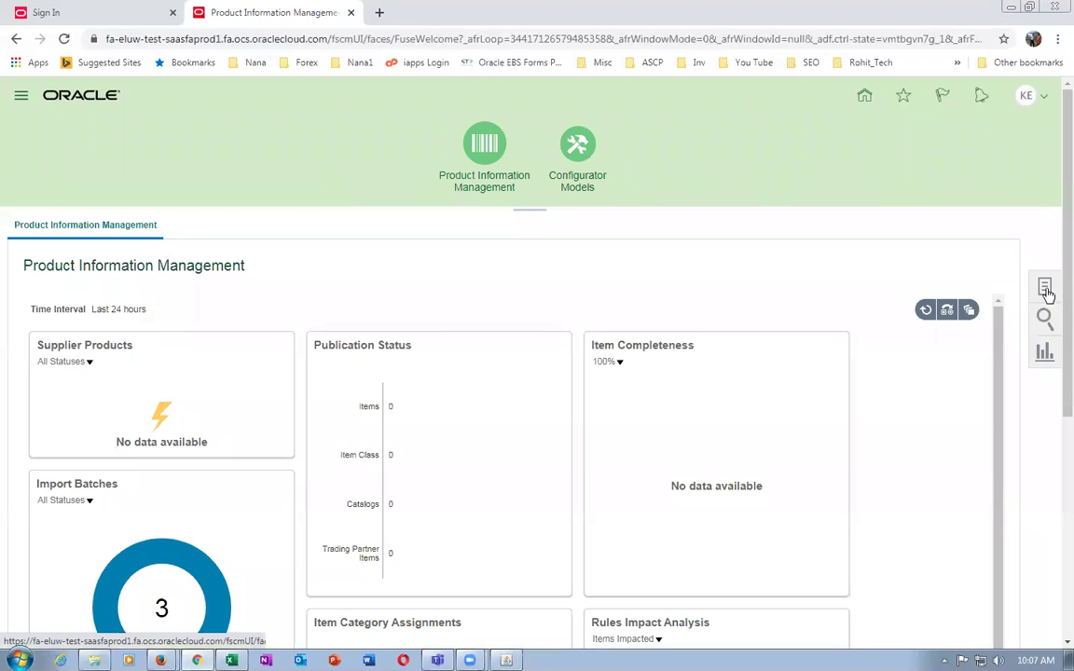
{"action": "left_click", "coordinate": [1045, 291]}
{"action": "left_click", "coordinate": [950, 274]}
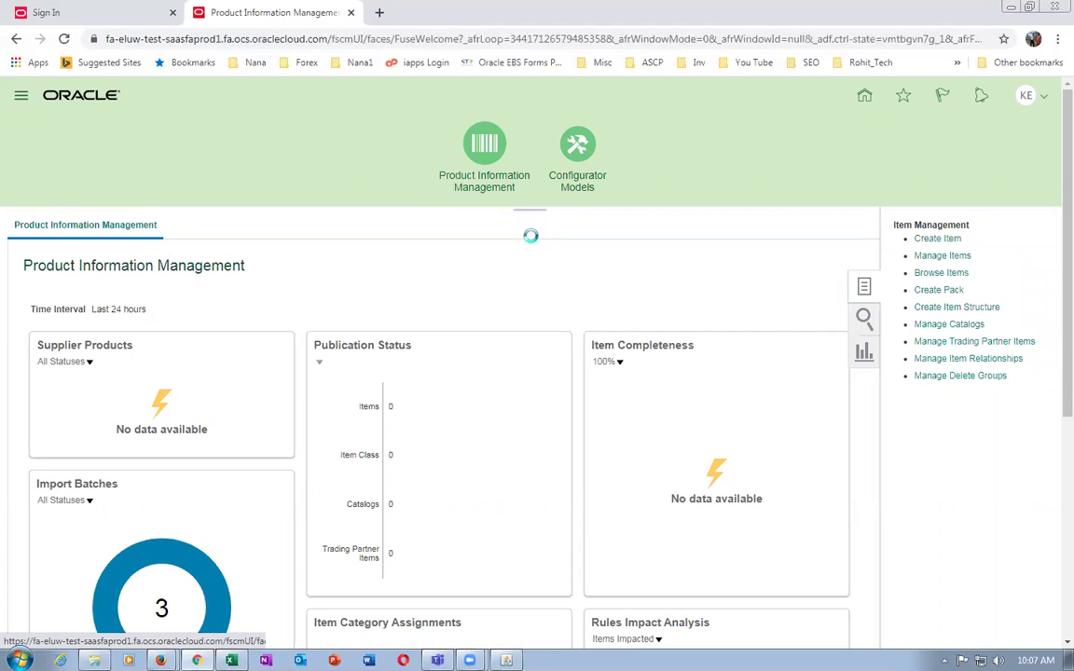
- Copy the item name k99_Dozen_Test from the Pricing_Test workbook in Excel and search for it in Browse Items in the browser
{"action": "key", "text": "alt+Tab"}
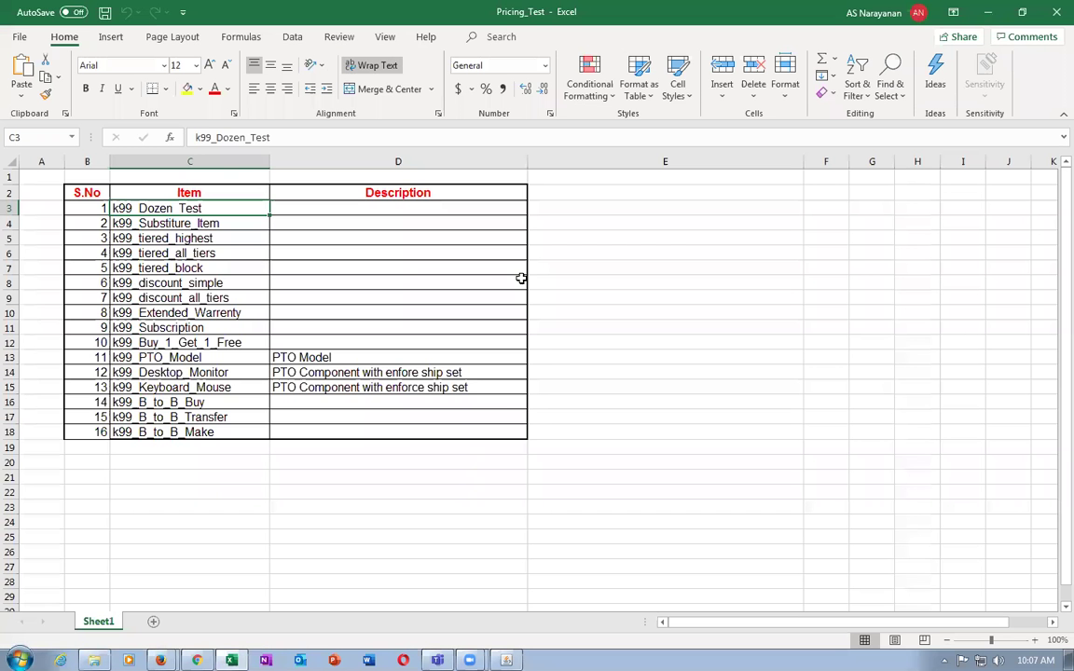
{"action": "key", "text": "ctrl+c"}
{"action": "key", "text": "alt+Tab"}
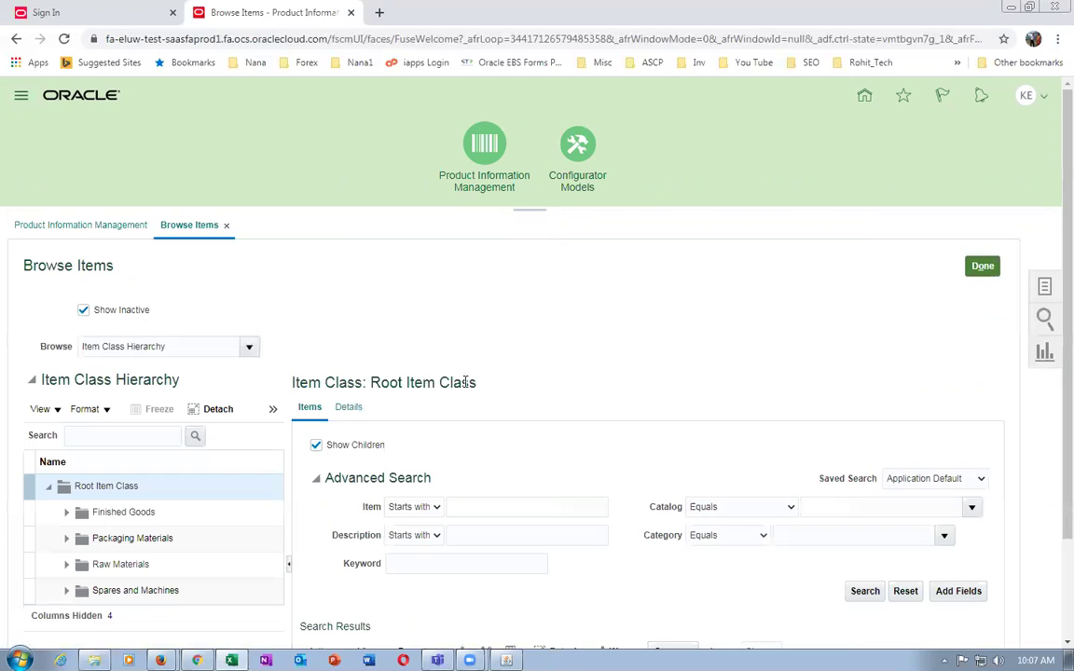
{"action": "left_click", "coordinate": [498, 504]}
{"action": "key", "text": "ctrl+v"}
{"action": "key", "text": "Return"}
- Open the first k99_Dozen_Test item in the search results
{"action": "scroll", "coordinate": [630, 395], "scroll_direction": "down", "scroll_amount": 2}
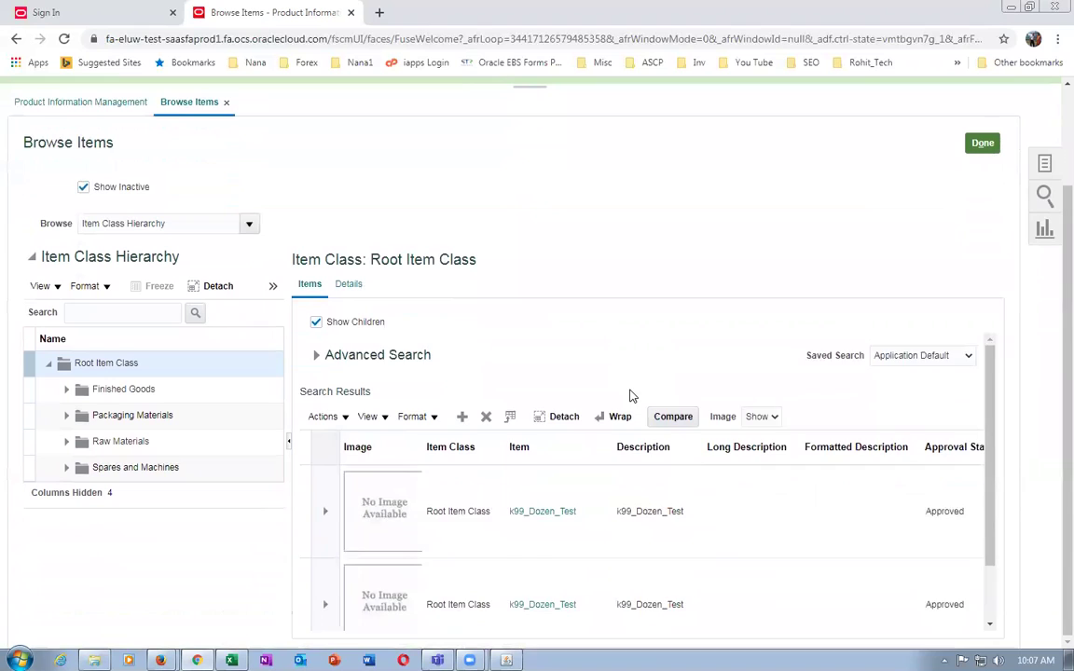
{"action": "scroll", "coordinate": [630, 395], "scroll_direction": "down", "scroll_amount": 1}
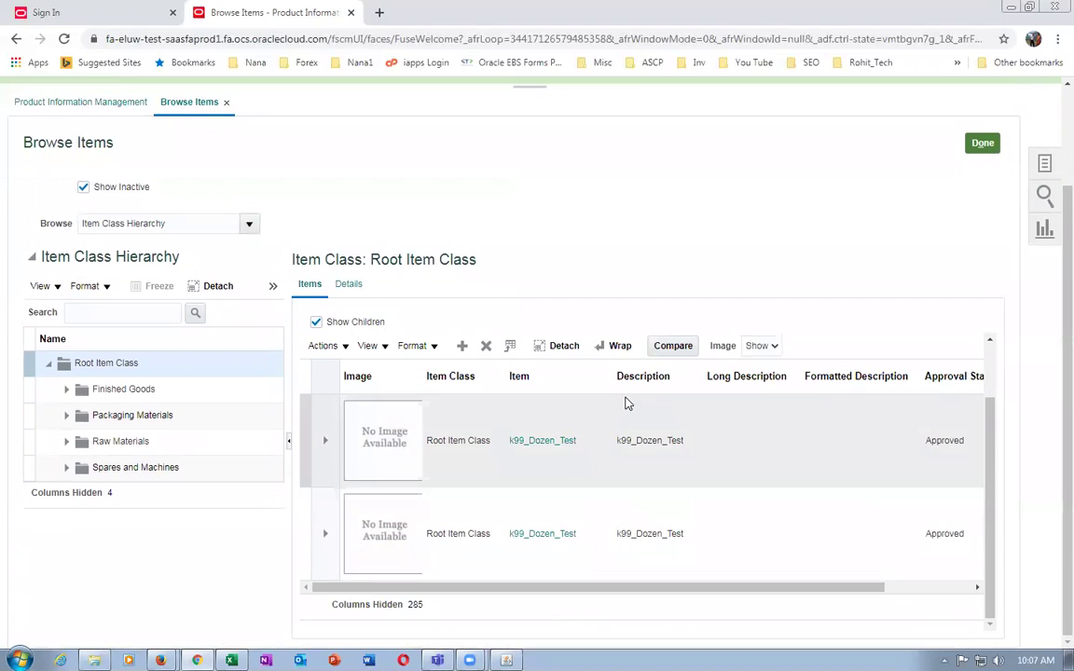
{"action": "left_click", "coordinate": [552, 440]}
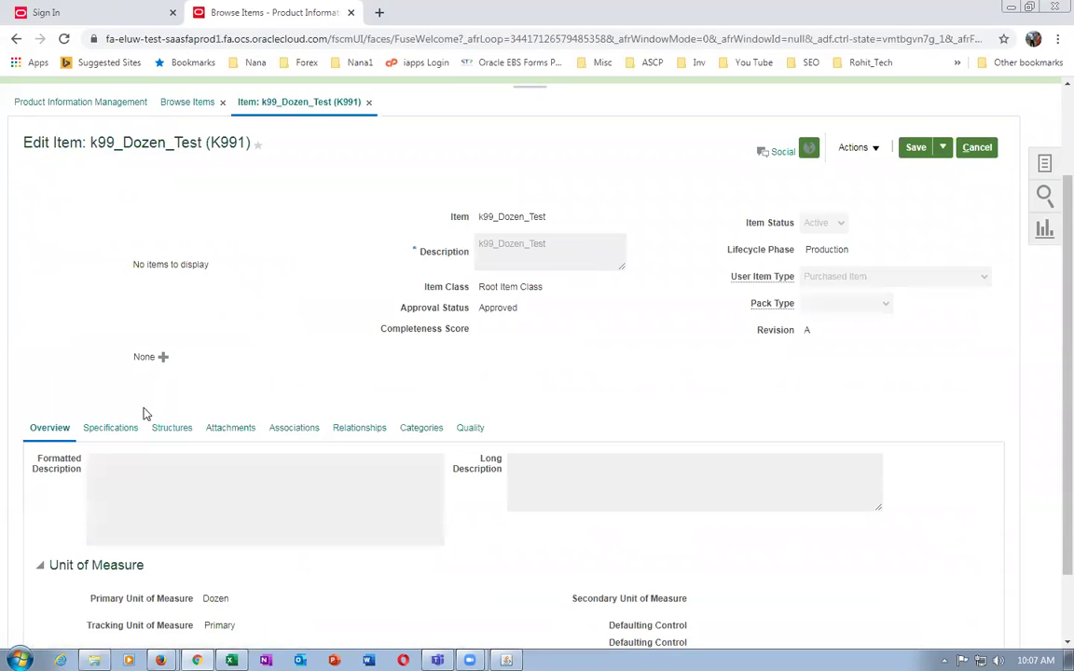
- Examine the primary unit of measure in the k99_Dozen_Test item's overview
{"action": "scroll", "coordinate": [145, 413], "scroll_direction": "down", "scroll_amount": 1}
{"action": "left_click_drag", "start_coordinate": [208, 515], "coordinate": [228, 515]}
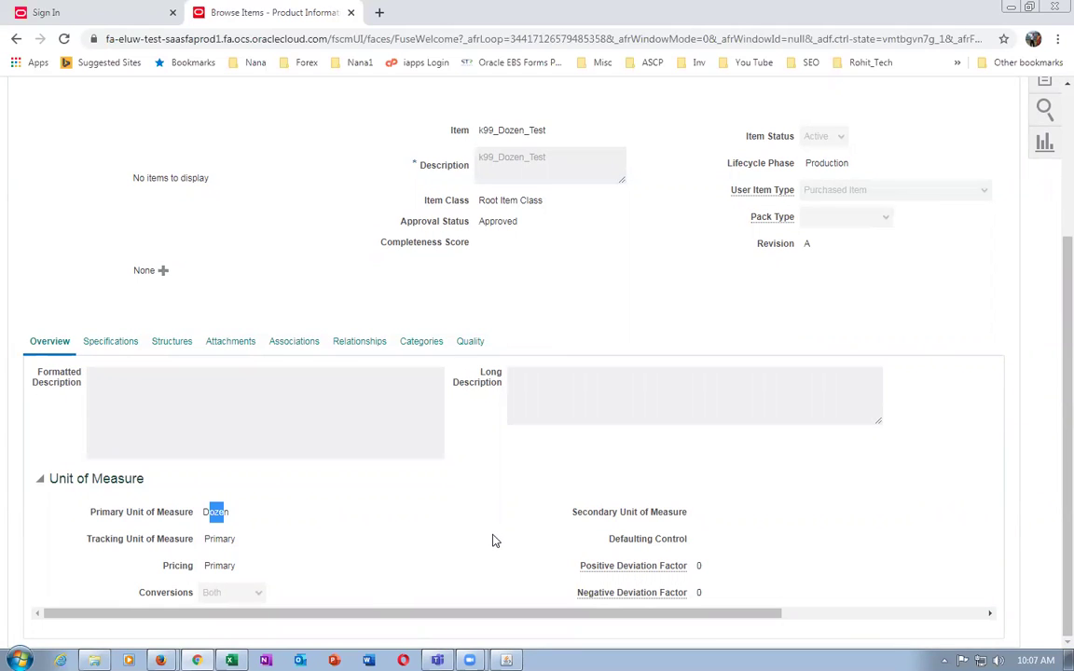
{"action": "left_click_drag", "start_coordinate": [206, 511], "coordinate": [228, 512]}
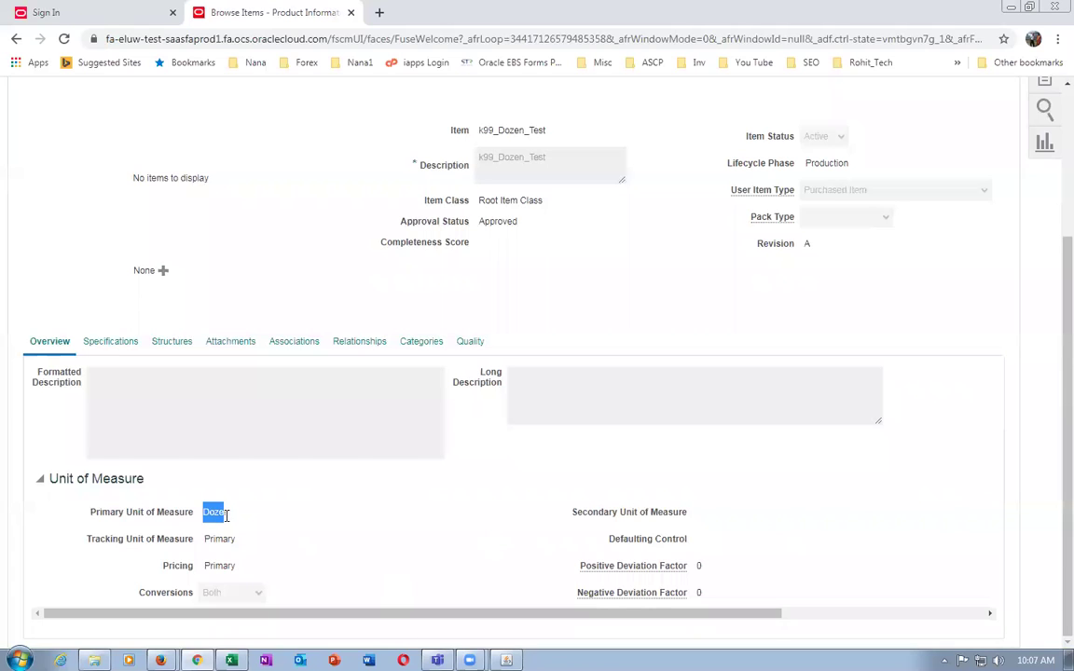
{"action": "left_click", "coordinate": [400, 559]}
{"action": "double_click", "coordinate": [214, 512]}
{"action": "left_click", "coordinate": [604, 330]}
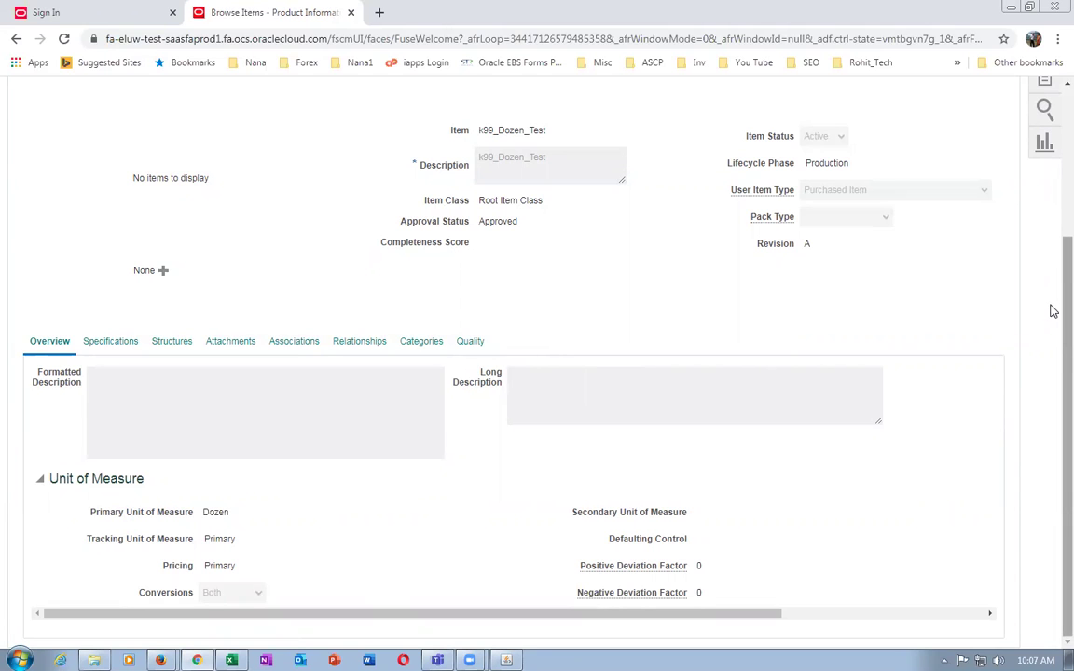
{"action": "scroll", "coordinate": [1054, 280], "scroll_direction": "up", "scroll_amount": 4}
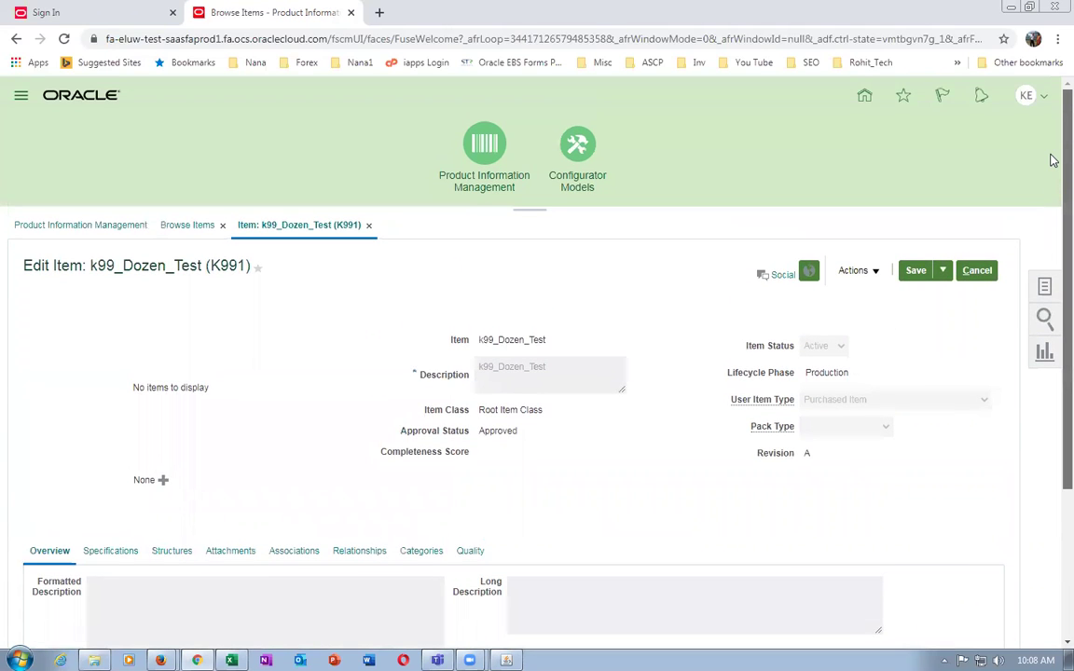
{"action": "scroll", "coordinate": [1053, 161], "scroll_direction": "down", "scroll_amount": 2}
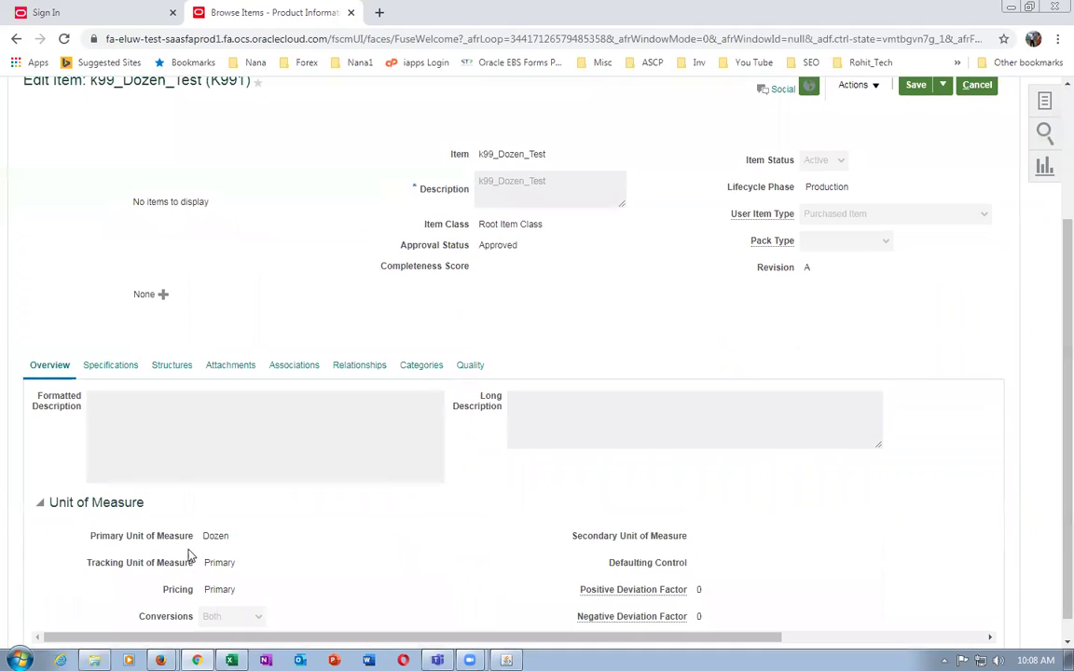
{"action": "left_click_drag", "start_coordinate": [209, 537], "coordinate": [223, 544]}
{"action": "left_click", "coordinate": [662, 328]}
- Duplicate the browser tab and open the Pricing Administration work area in the copy
{"action": "right_click", "coordinate": [288, 20]}
{"action": "left_click", "coordinate": [326, 86]}
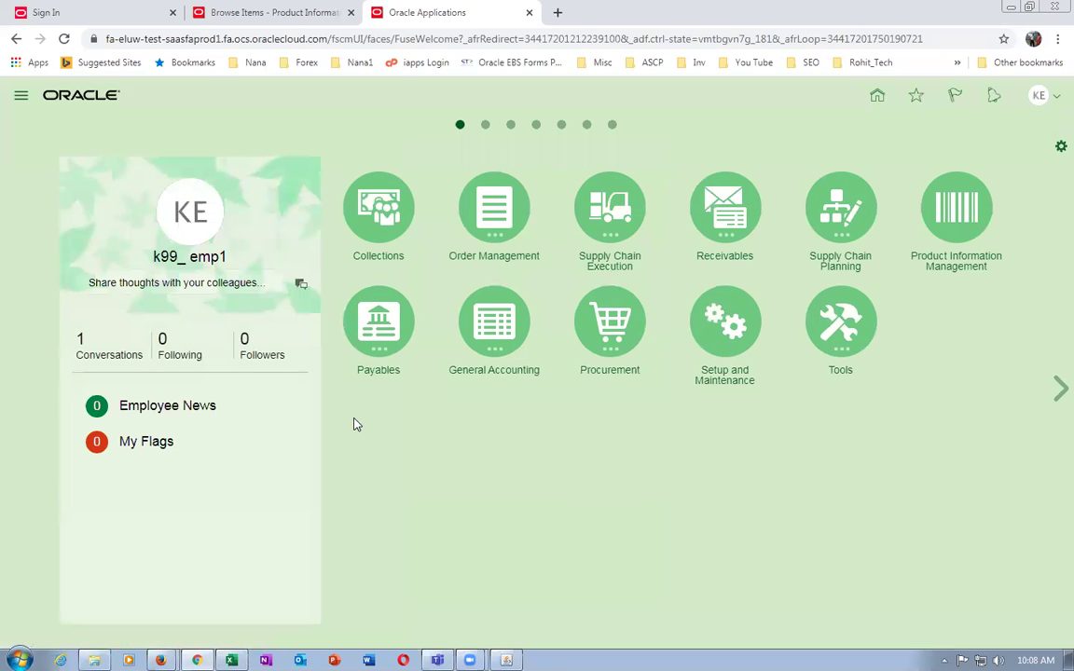
{"action": "left_click", "coordinate": [518, 228]}
{"action": "left_click", "coordinate": [399, 300]}
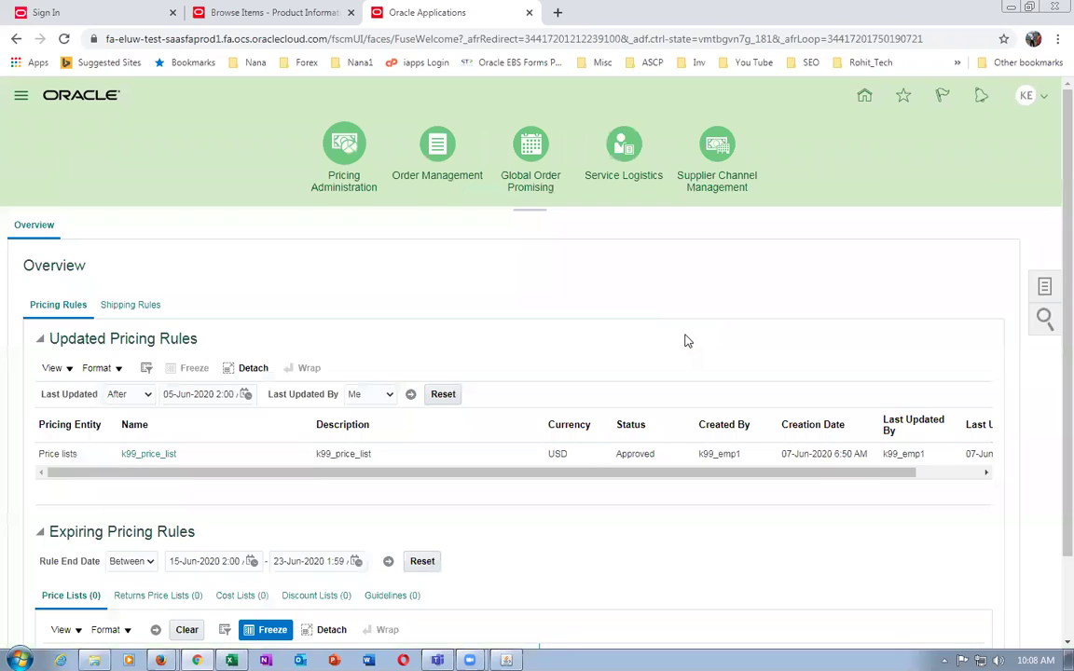
- Search Manage Price Lists for names starting with k99 and open k99_price_list
{"action": "left_click", "coordinate": [1044, 291]}
{"action": "left_click", "coordinate": [944, 240]}
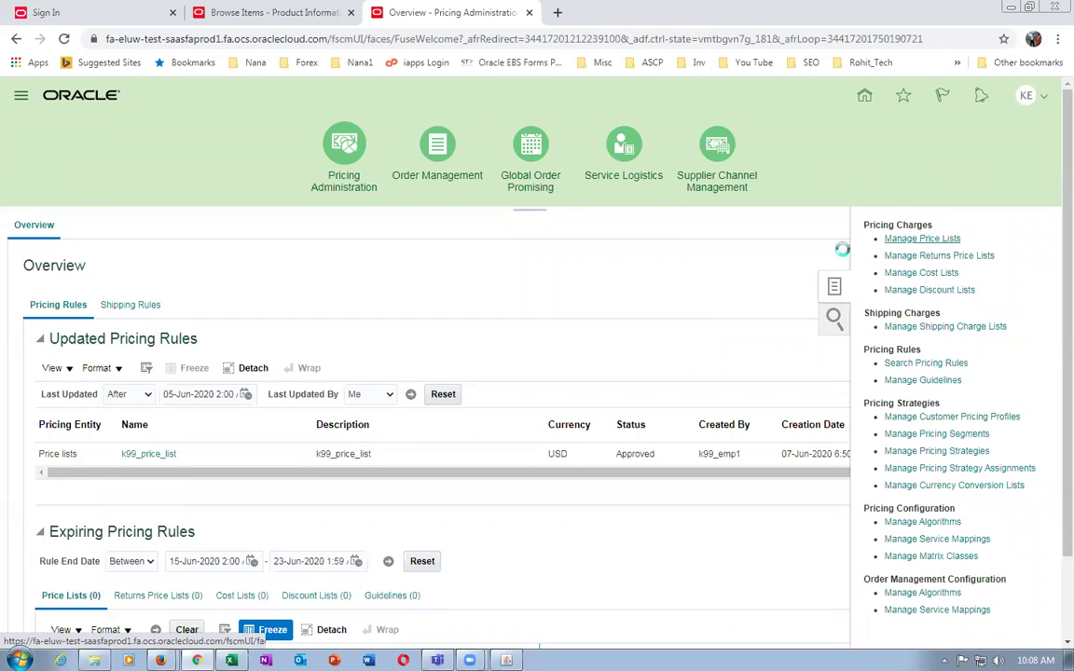
{"action": "left_click", "coordinate": [271, 360]}
{"action": "type", "text": "k99"}
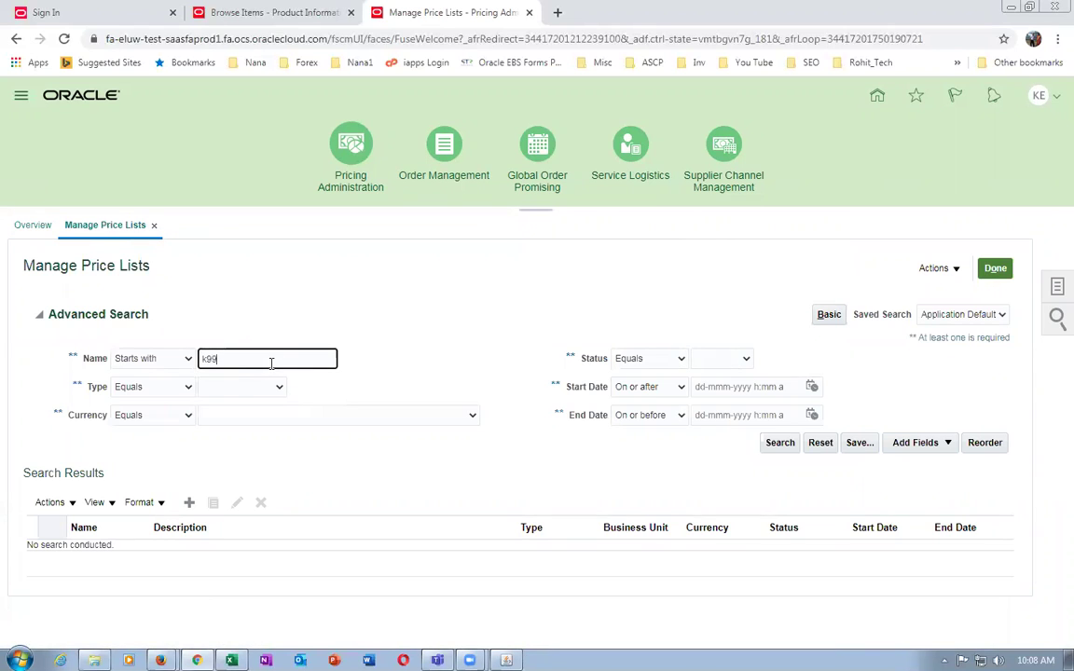
{"action": "key", "text": "Return"}
{"action": "left_click", "coordinate": [95, 430]}
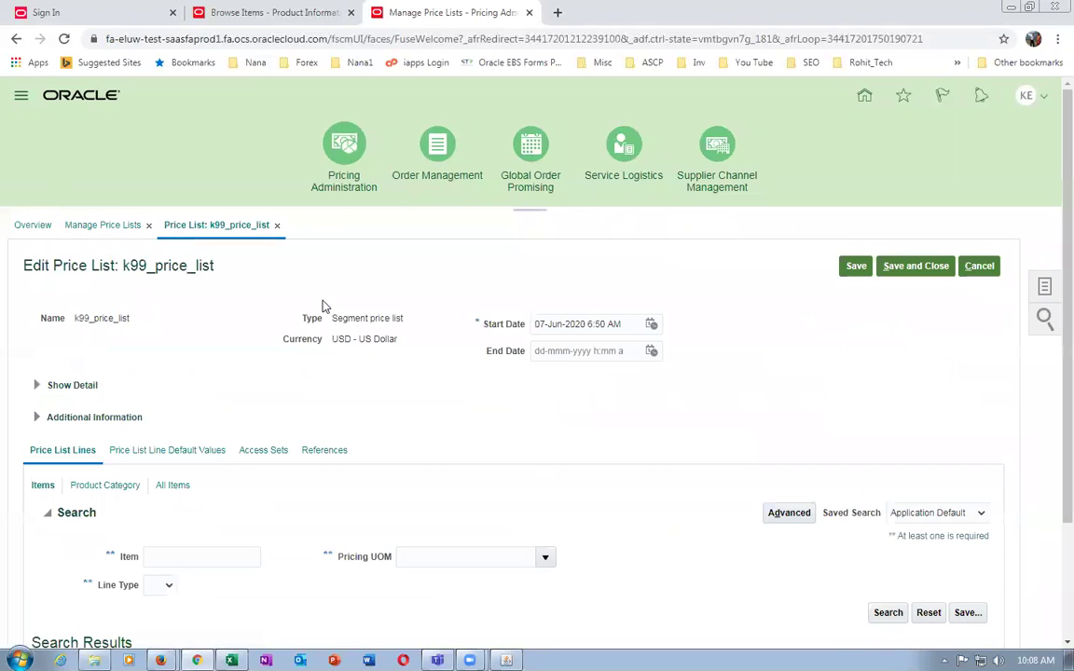
- Add a price list line for the item k99_Dozen_Test to k99_price_list
{"action": "scroll", "coordinate": [307, 311], "scroll_direction": "down", "scroll_amount": 3}
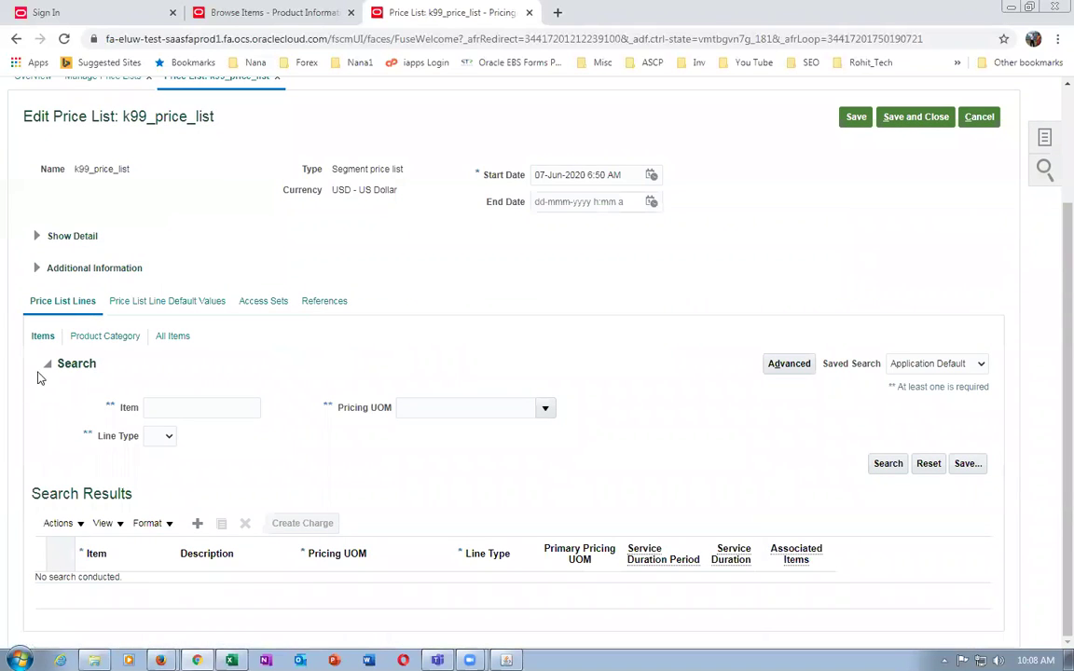
{"action": "left_click", "coordinate": [197, 526]}
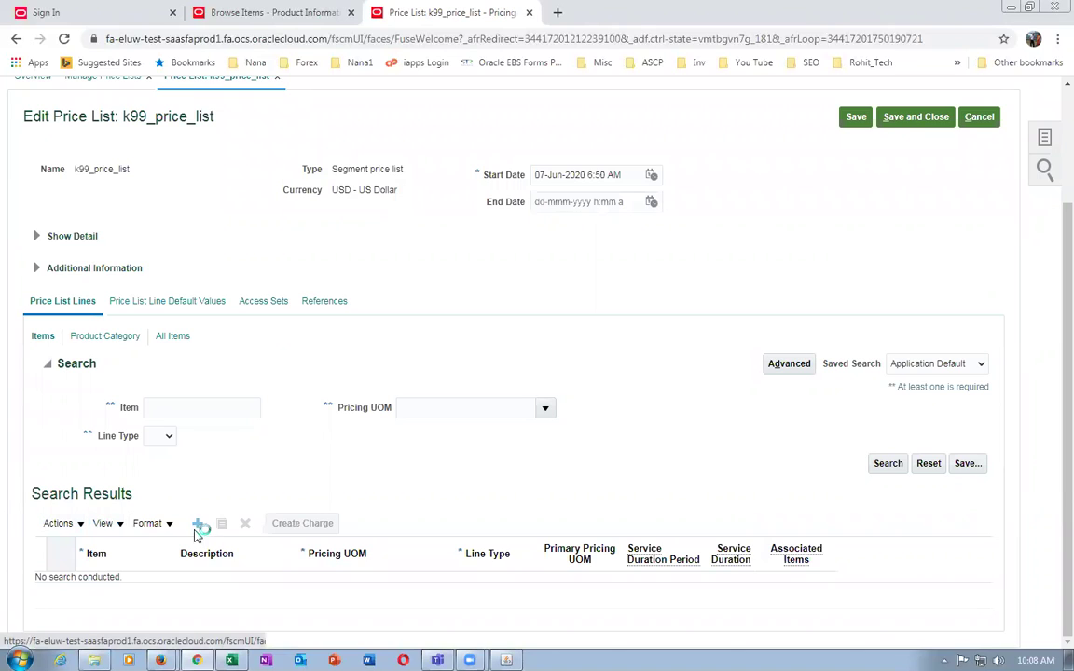
{"action": "key", "text": "ctrl+v"}
{"action": "key", "text": "Tab"}
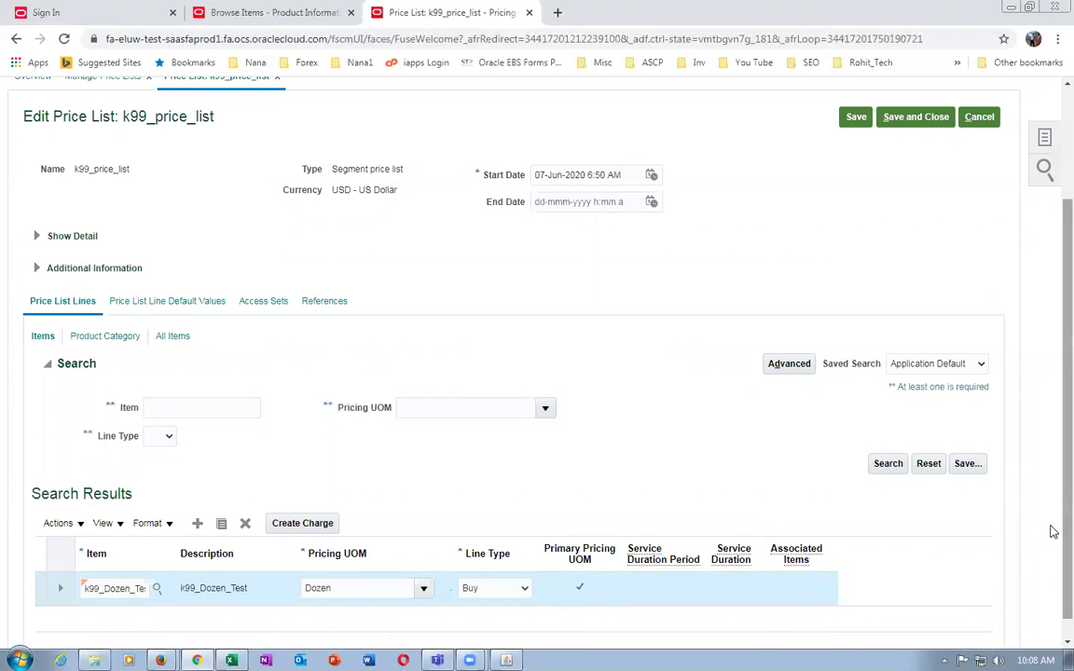
- Create a charge for the k99_Dozen_Test line with base price 12 USD, manual adjustment allowed and start date 15-Jun-2020 6:38 AM
{"action": "scroll", "coordinate": [1049, 532], "scroll_direction": "down", "scroll_amount": 1}
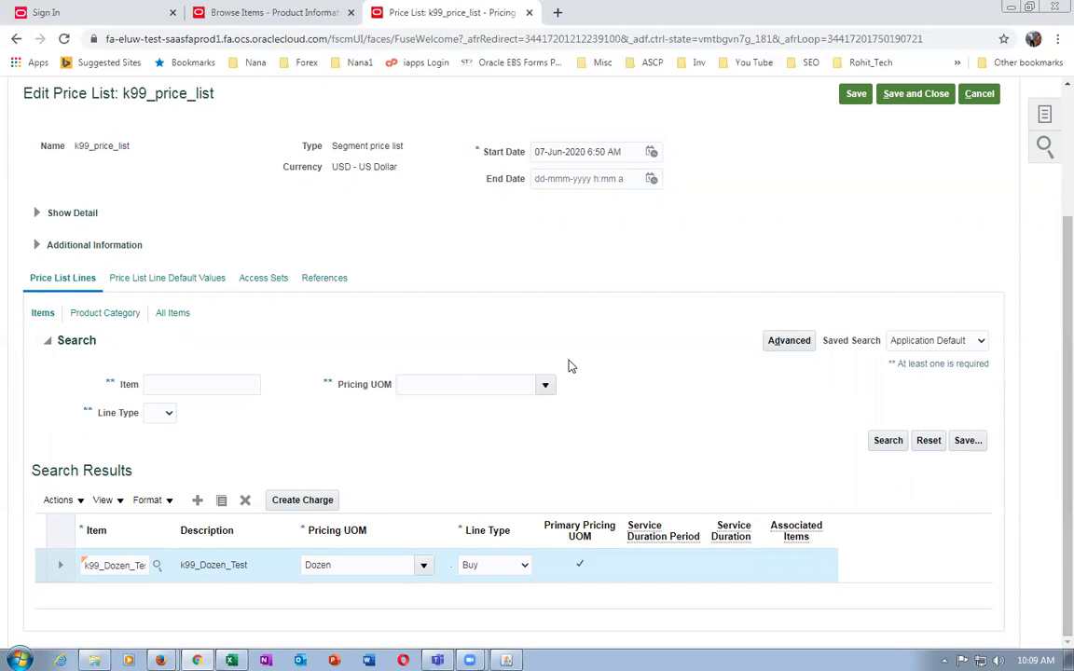
{"action": "left_click", "coordinate": [311, 500]}
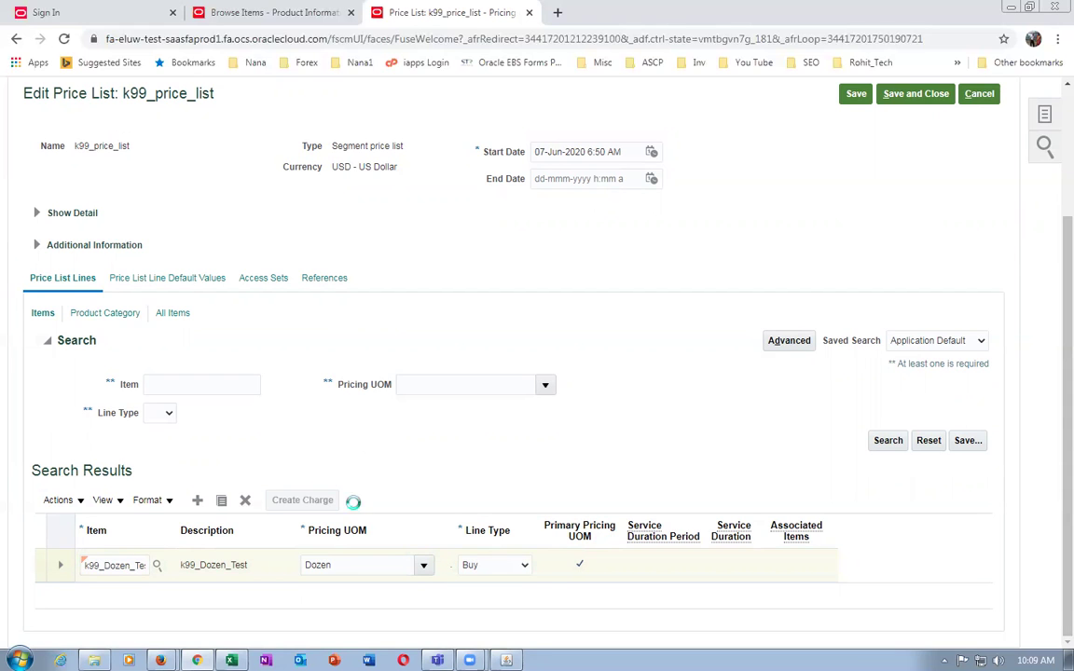
{"action": "scroll", "coordinate": [401, 492], "scroll_direction": "down", "scroll_amount": 4}
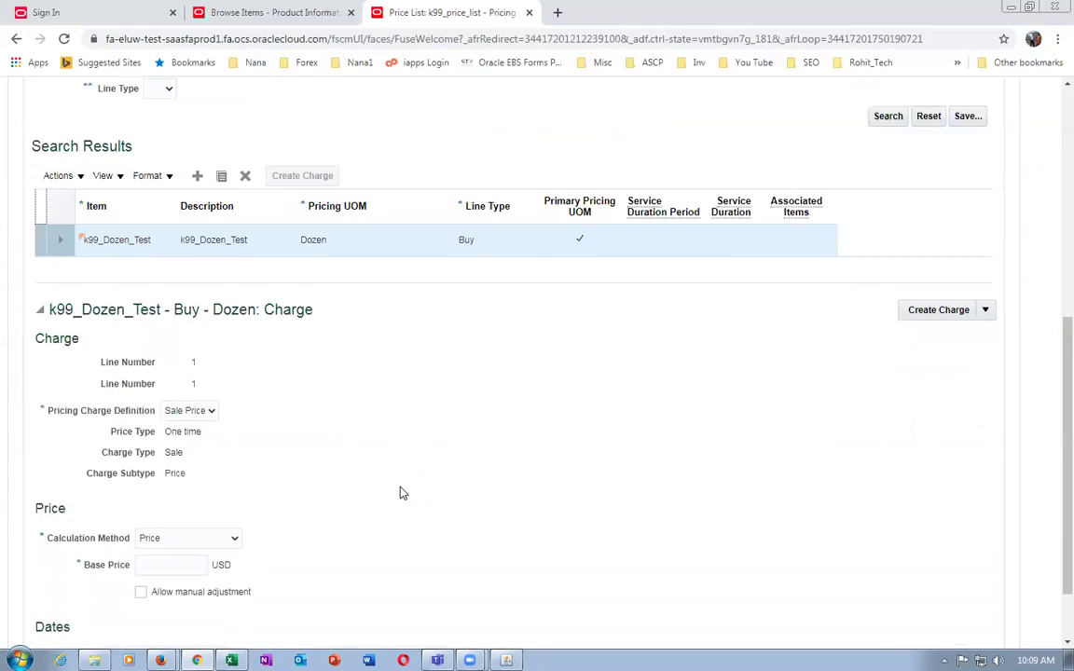
{"action": "left_click", "coordinate": [172, 484]}
{"action": "type", "text": "12"}
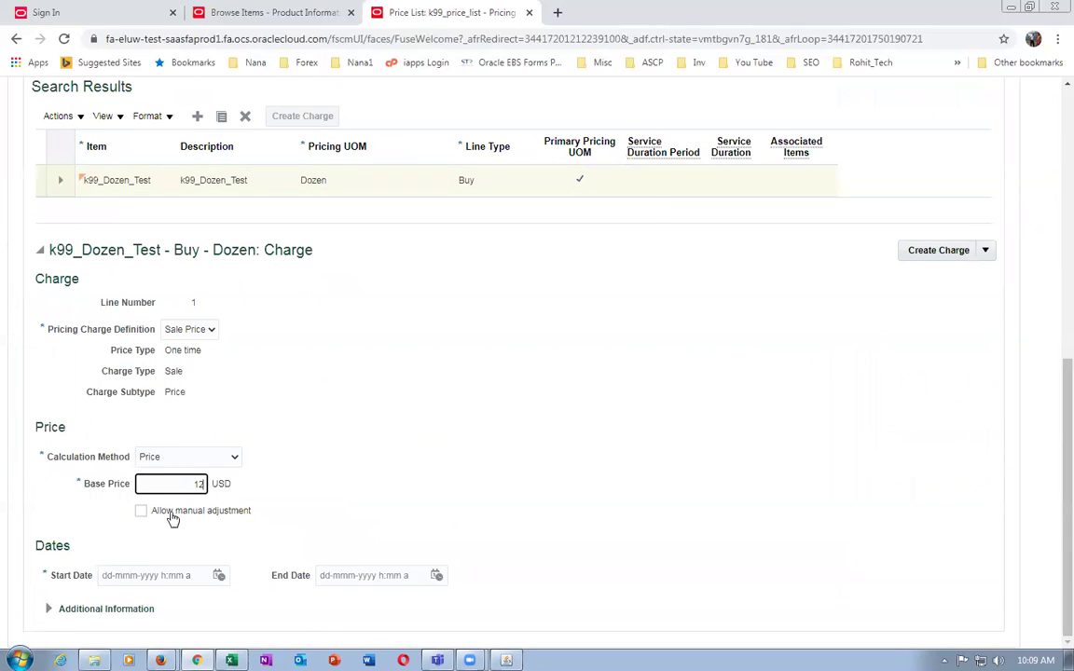
{"action": "left_click", "coordinate": [141, 510]}
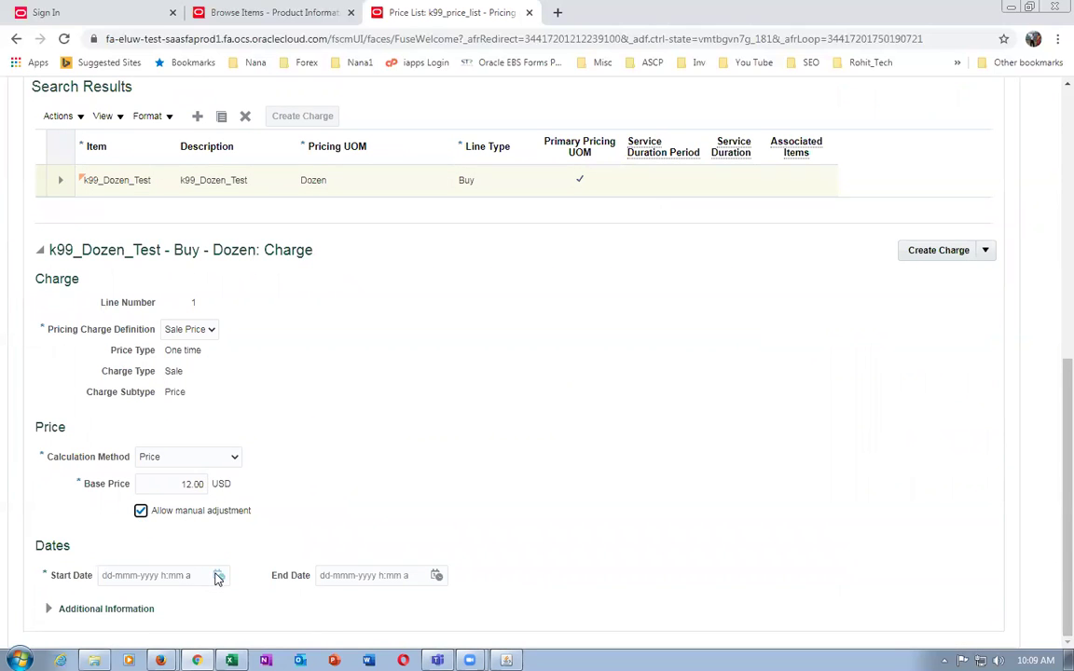
{"action": "left_click", "coordinate": [218, 576]}
{"action": "left_click", "coordinate": [362, 546]}
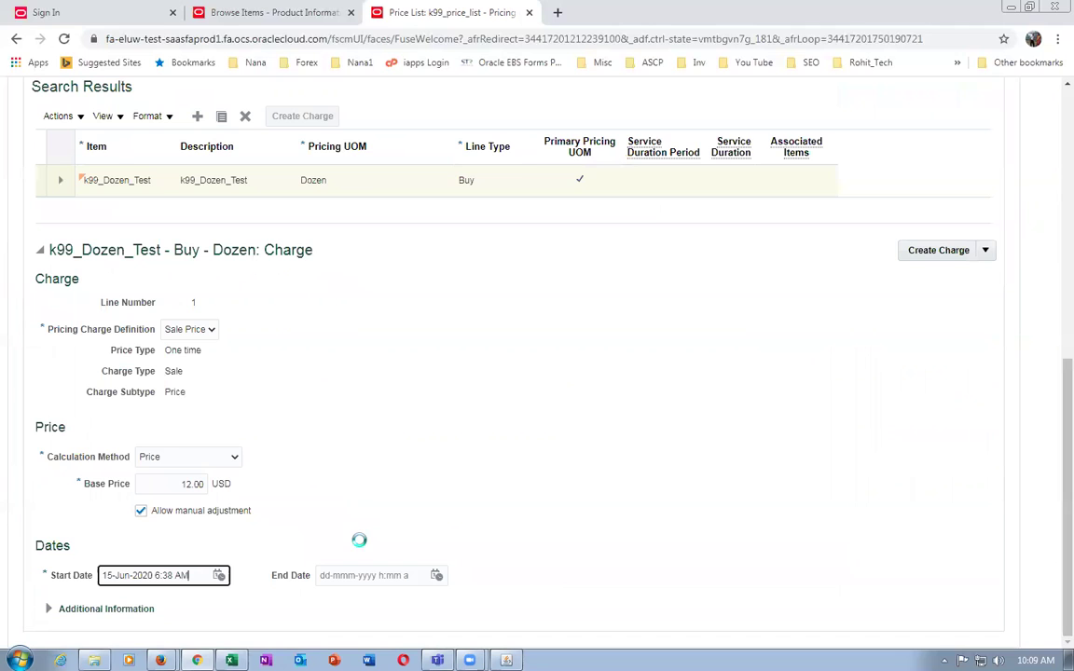
{"action": "left_click", "coordinate": [479, 519]}
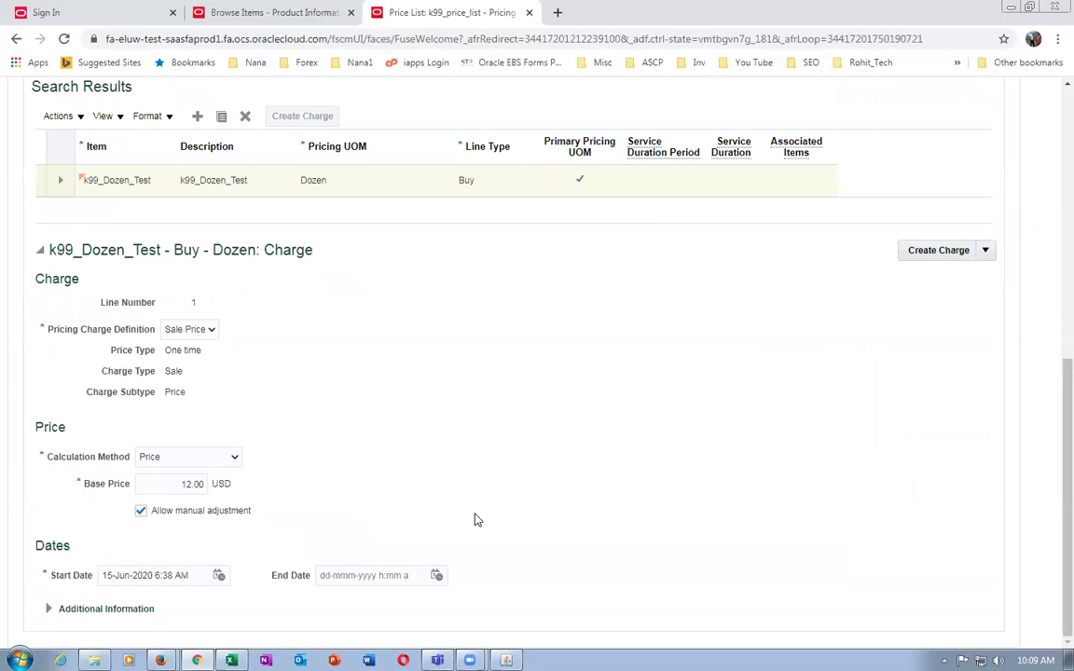
- Review the new price list line, then save and close k99_price_list
{"action": "scroll", "coordinate": [474, 519], "scroll_direction": "up", "scroll_amount": 3}
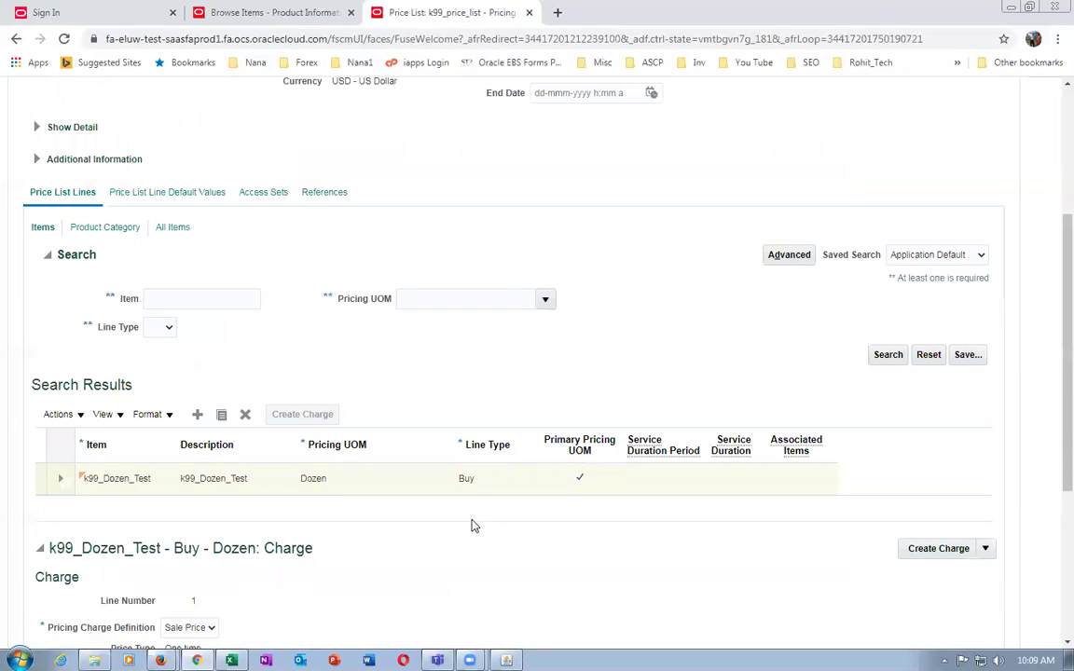
{"action": "scroll", "coordinate": [471, 522], "scroll_direction": "up", "scroll_amount": 3}
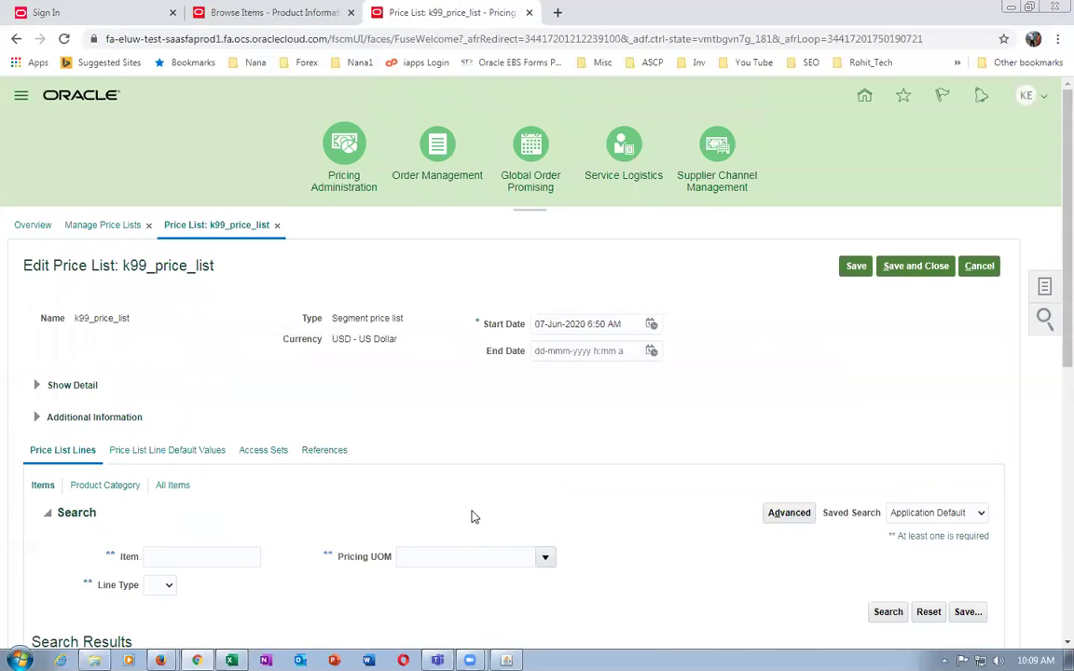
{"action": "scroll", "coordinate": [470, 519], "scroll_direction": "down", "scroll_amount": 3}
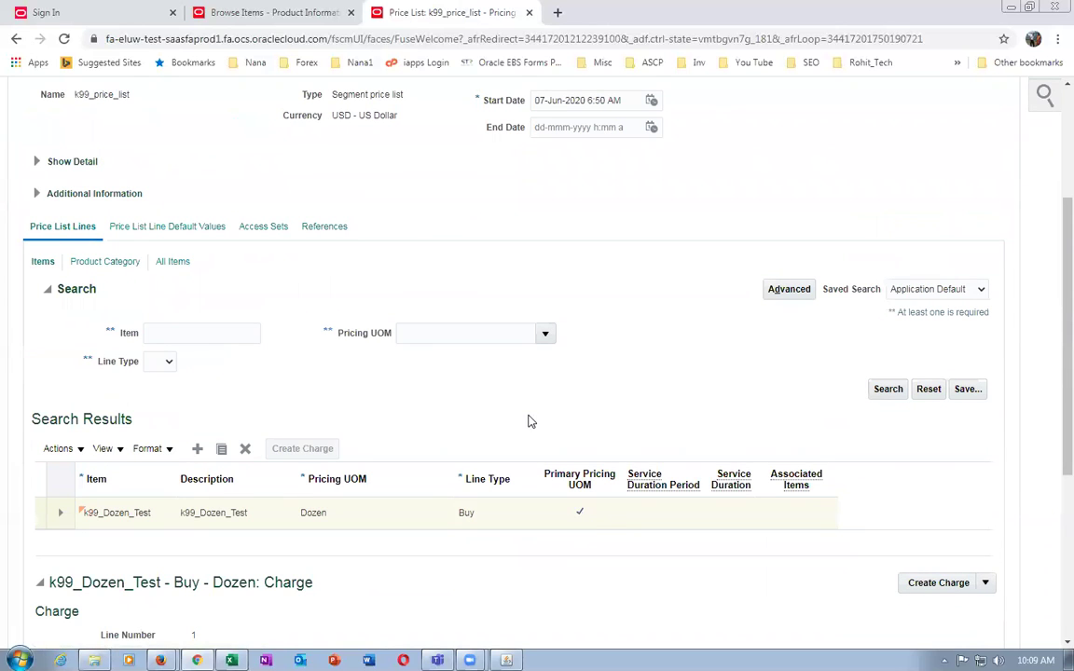
{"action": "scroll", "coordinate": [617, 391], "scroll_direction": "up", "scroll_amount": 5}
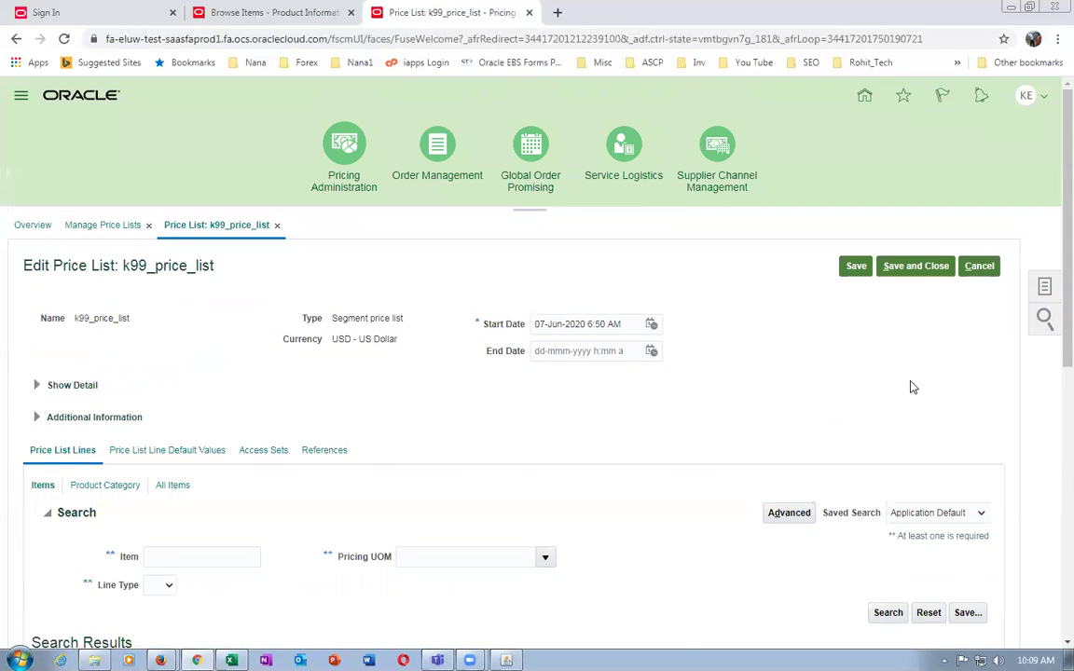
{"action": "left_click", "coordinate": [903, 268]}
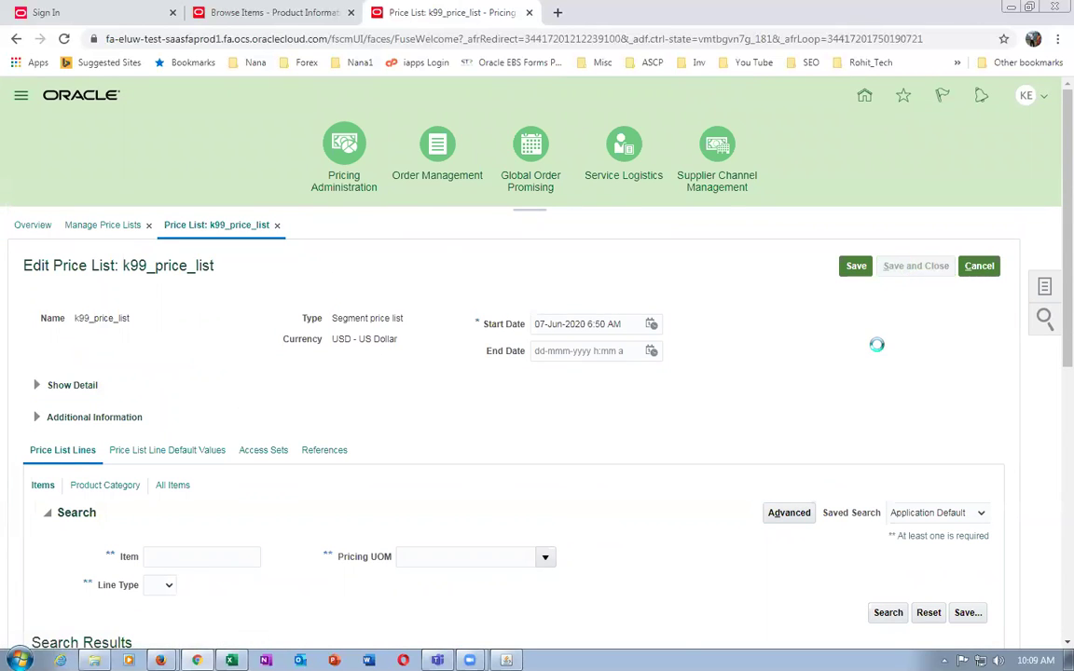
- Duplicate the price list browser tab and open the Order Management work area in the copy
{"action": "right_click", "coordinate": [424, 12]}
{"action": "left_click", "coordinate": [450, 81]}
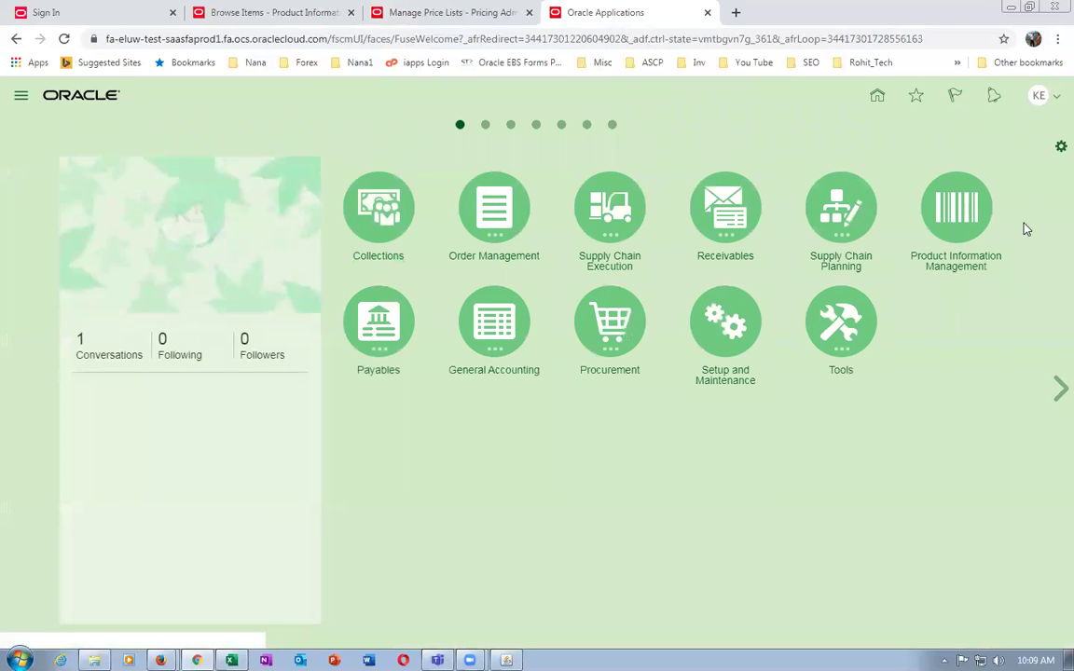
{"action": "left_click", "coordinate": [491, 214]}
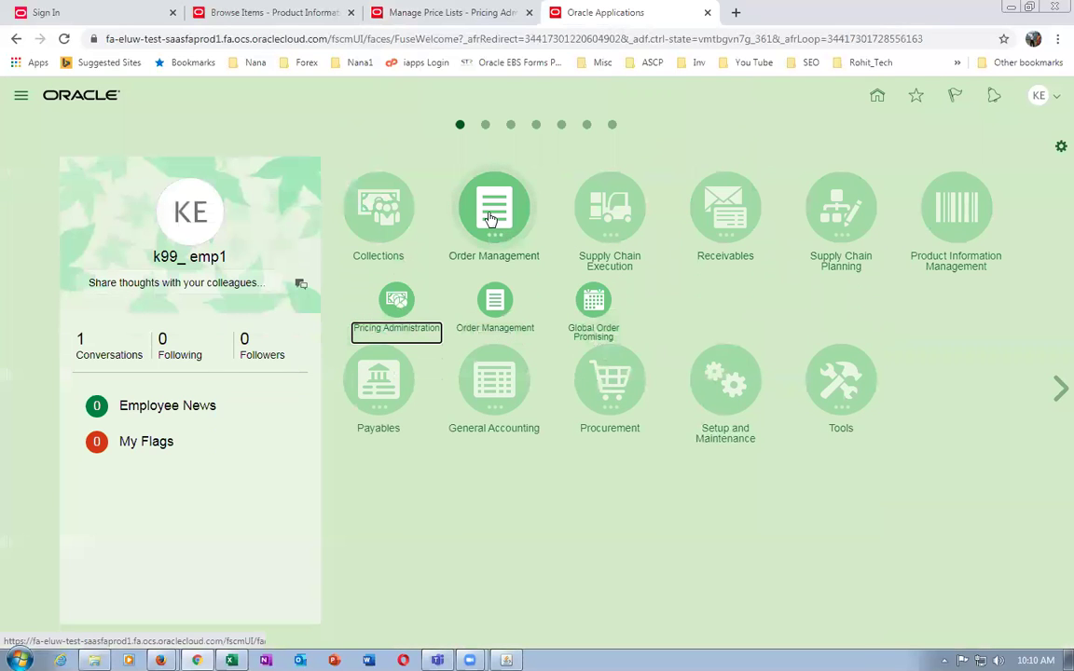
{"action": "left_click", "coordinate": [497, 317]}
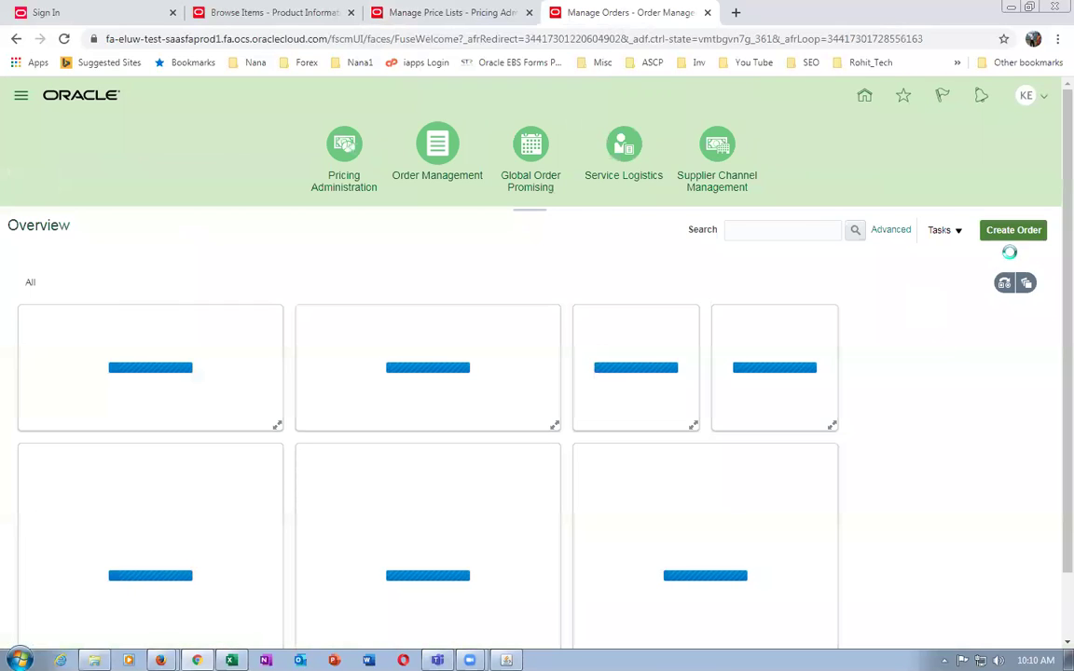
- Create a new sales order and view its pricing strategy and segment before choosing a customer
{"action": "left_click", "coordinate": [1023, 230]}
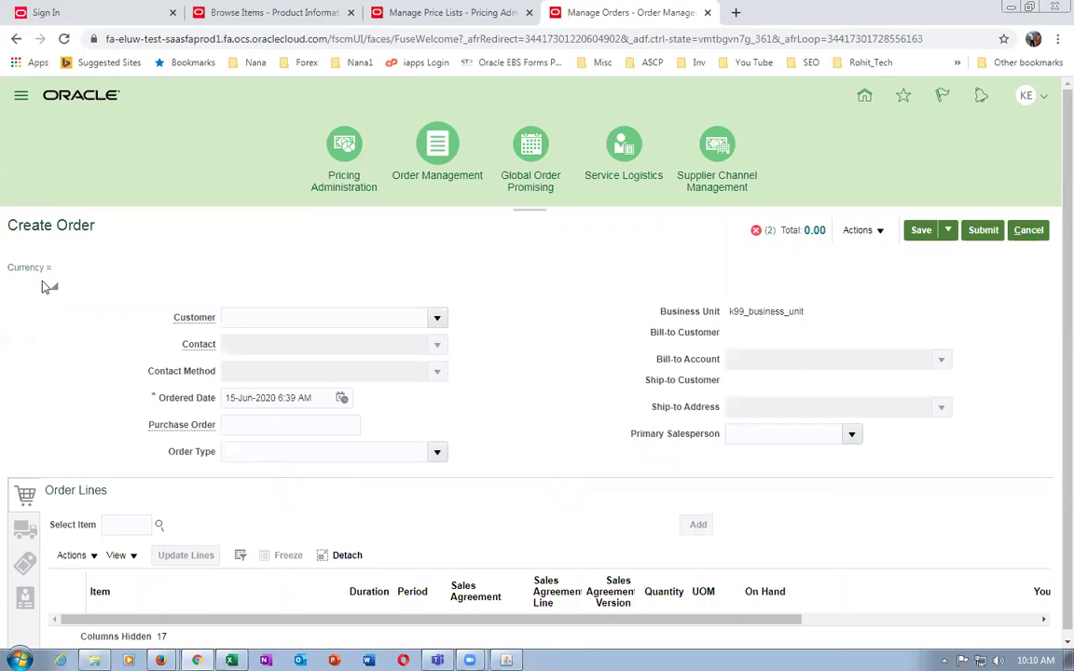
{"action": "left_click", "coordinate": [860, 232]}
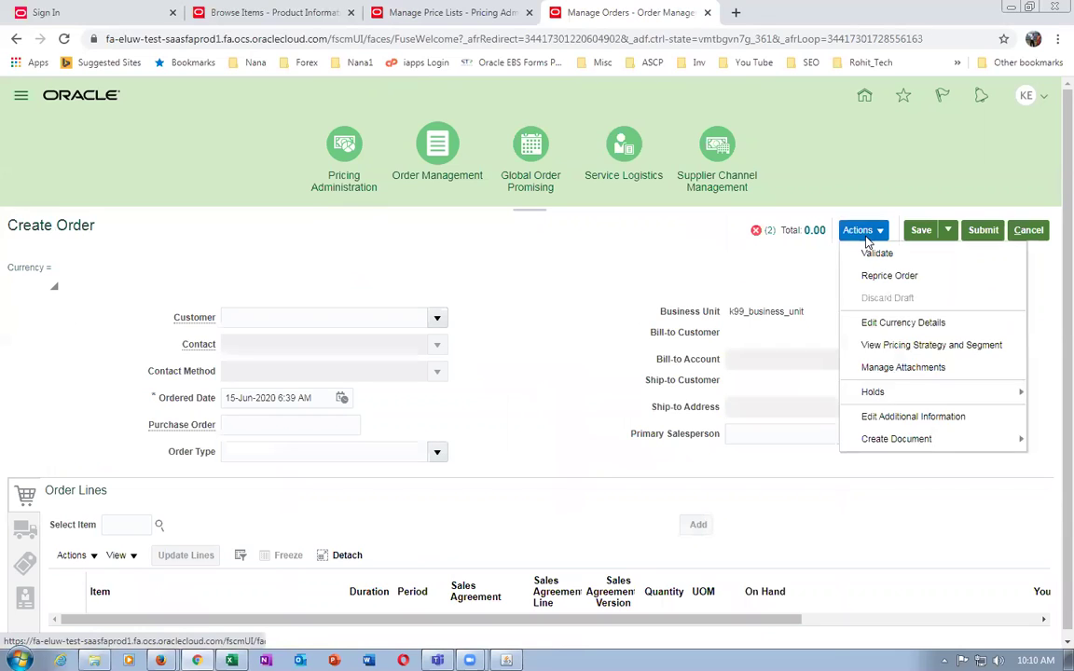
{"action": "left_click", "coordinate": [880, 345]}
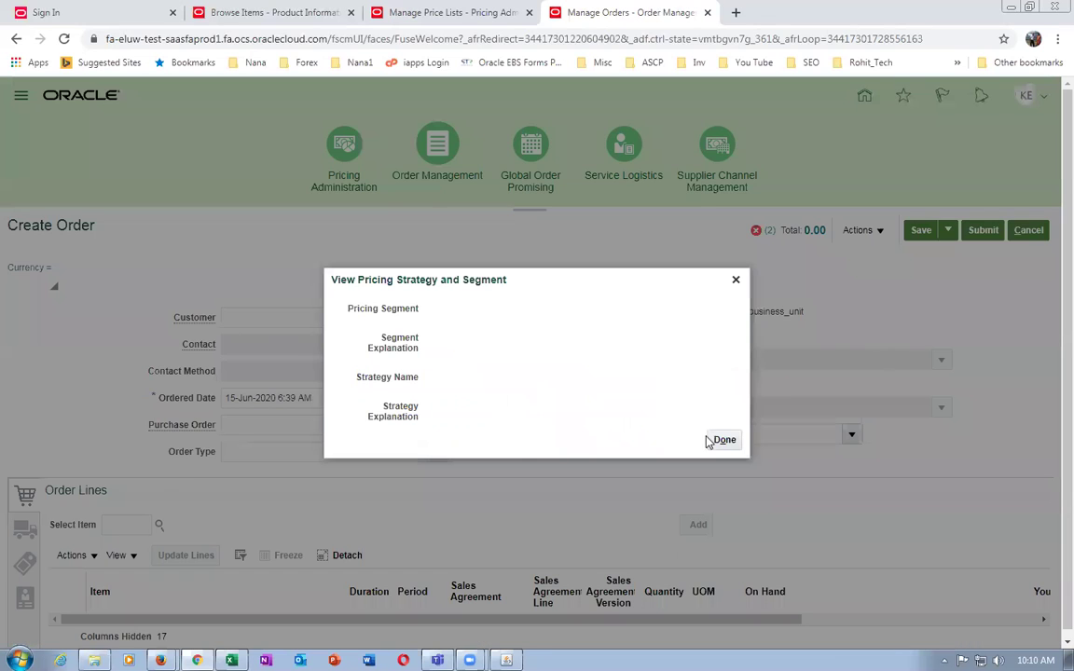
{"action": "left_click", "coordinate": [732, 446]}
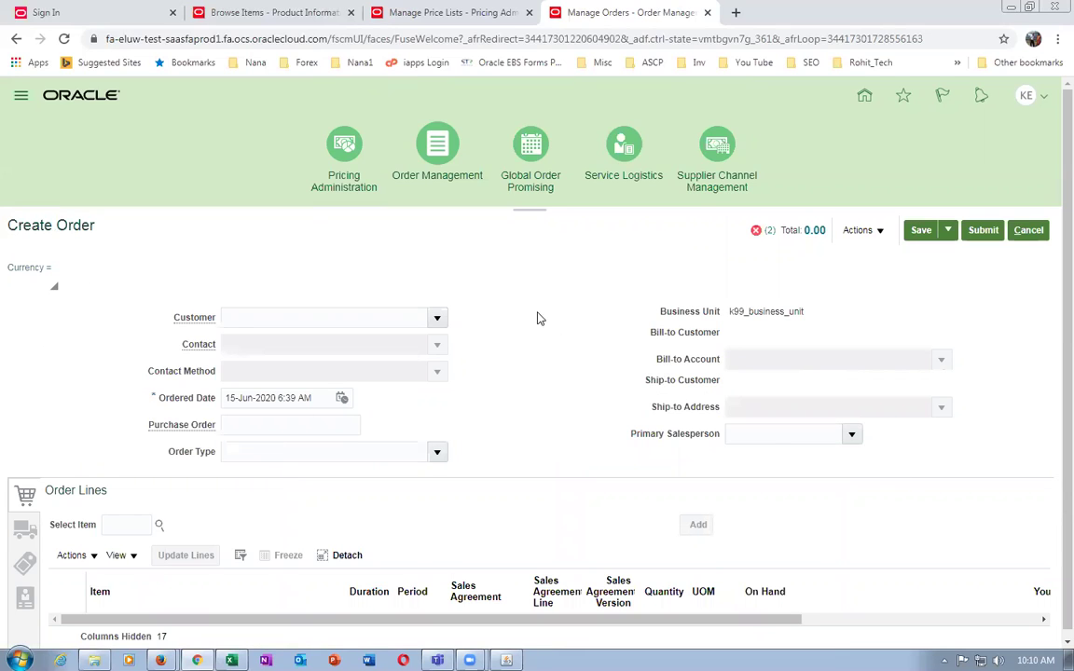
- Check the order's business unit and set the customer to k99_cust_1
{"action": "left_click_drag", "start_coordinate": [732, 313], "coordinate": [781, 315]}
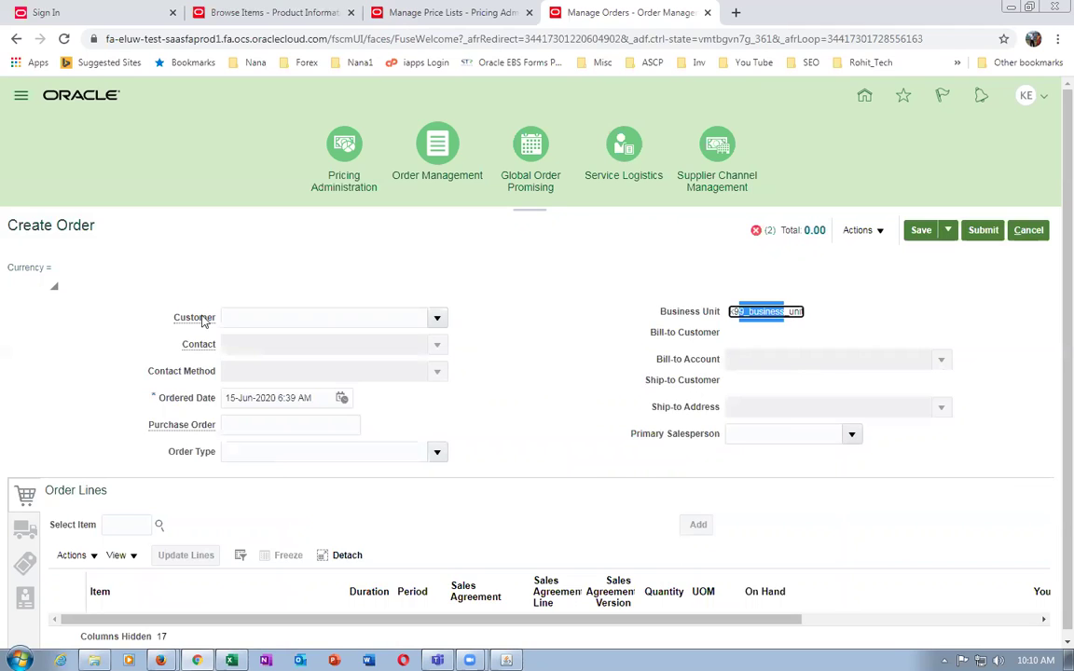
{"action": "left_click", "coordinate": [233, 317]}
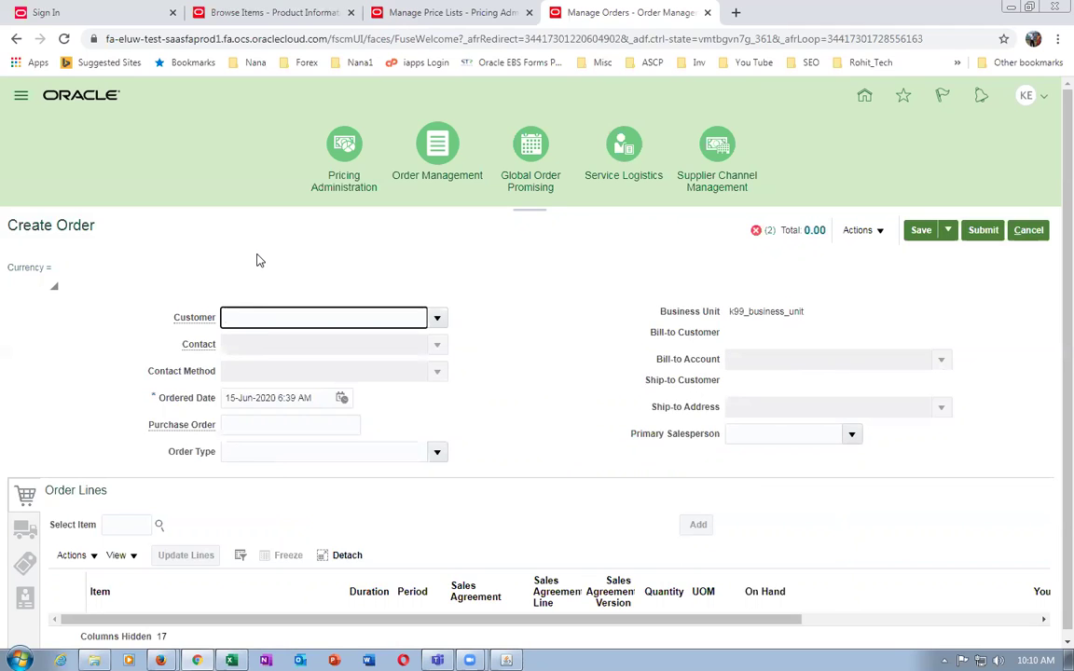
{"action": "type", "text": "k99"}
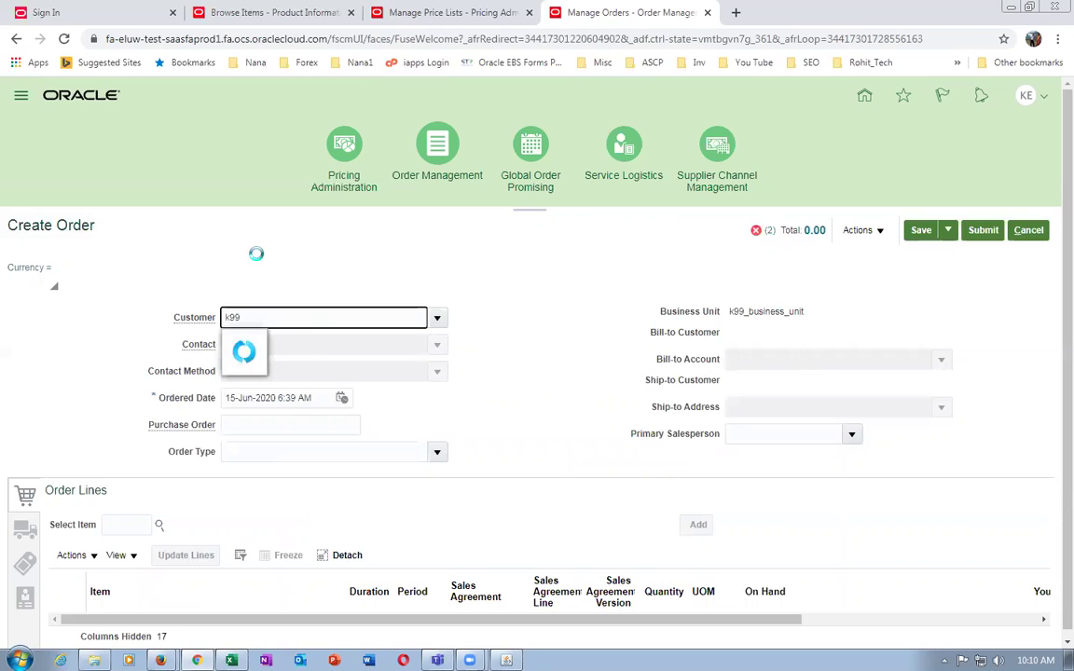
{"action": "left_click", "coordinate": [276, 341]}
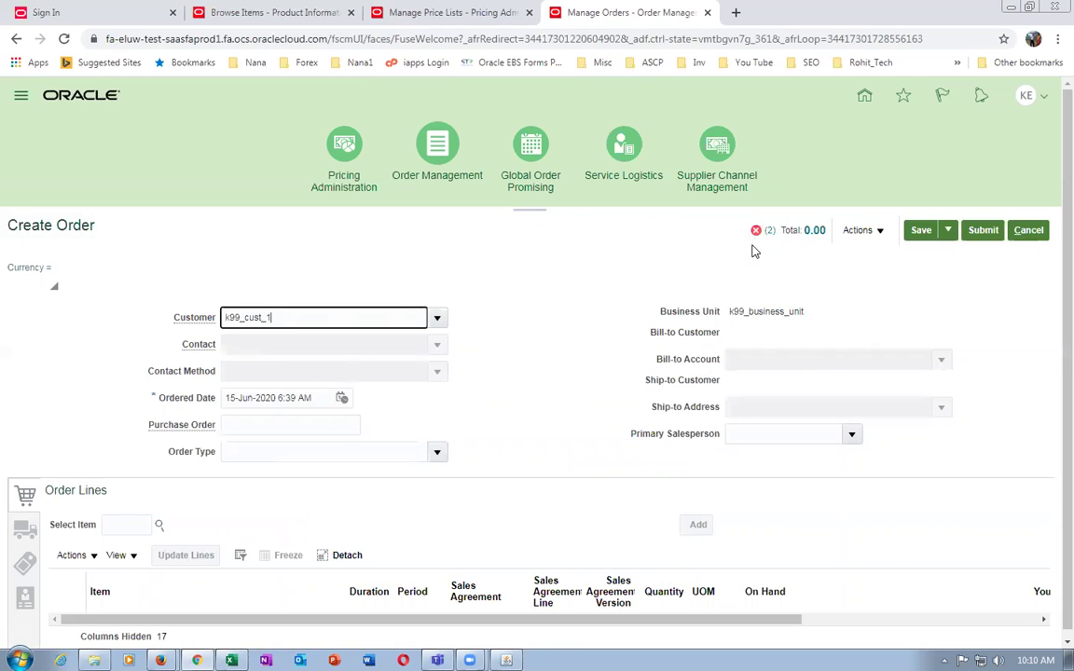
- Review the pricing segment and strategy that apply to the order for k99_cust_1
{"action": "left_click", "coordinate": [882, 230]}
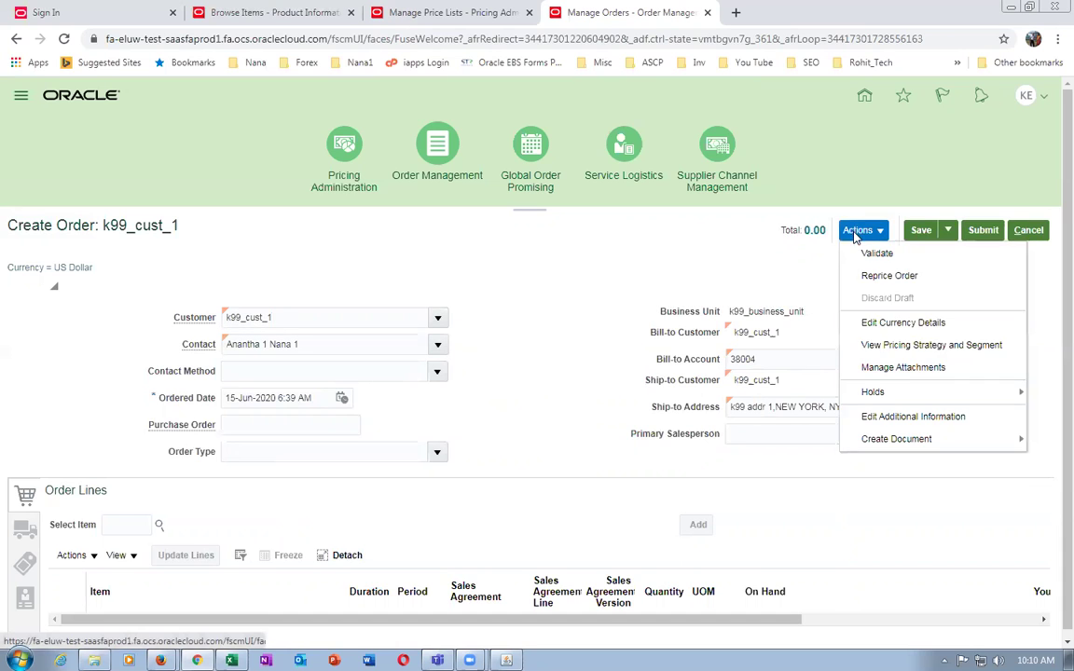
{"action": "left_click", "coordinate": [895, 342]}
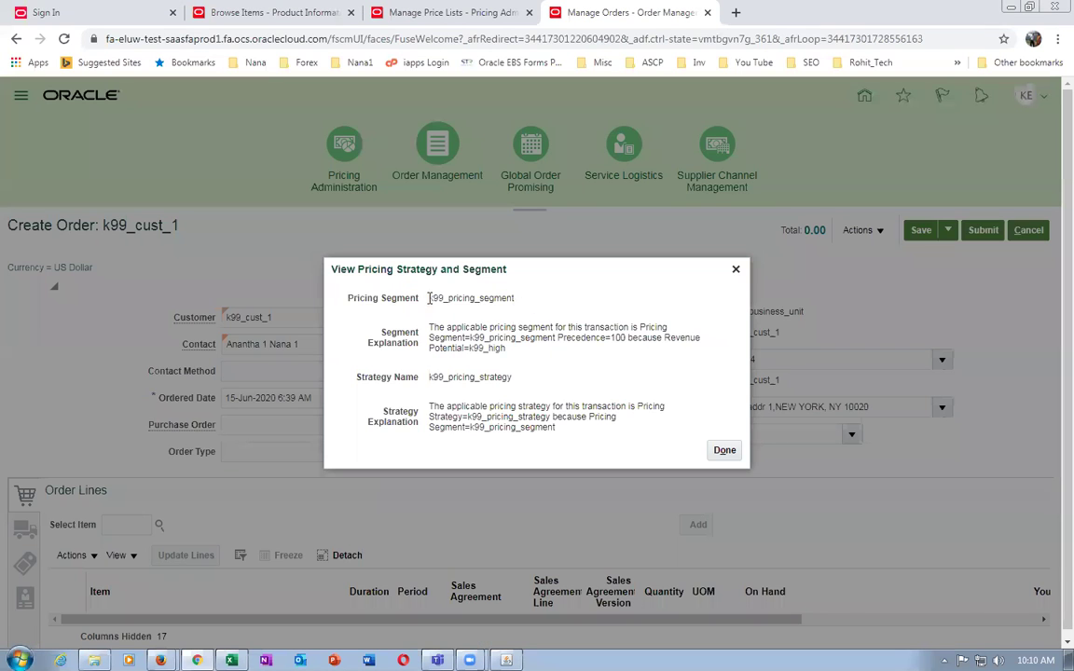
{"action": "left_click_drag", "start_coordinate": [438, 298], "coordinate": [493, 299]}
{"action": "left_click_drag", "start_coordinate": [438, 377], "coordinate": [492, 377]}
{"action": "left_click", "coordinate": [725, 453]}
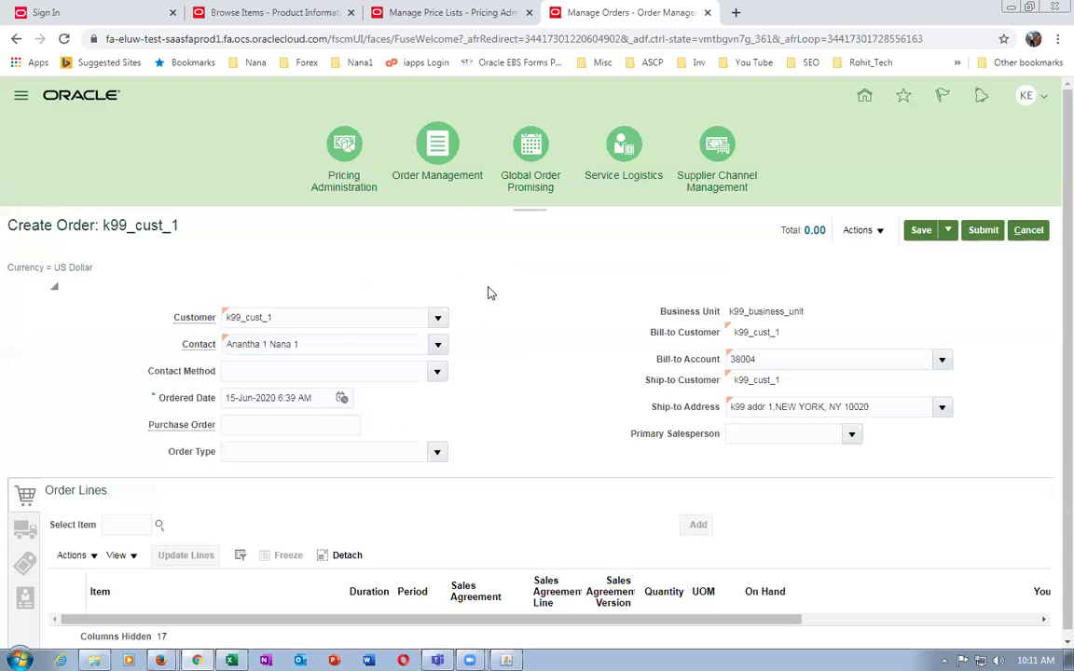
- Add an order line for the item k99_Dozen_Test with quantity 7 and unit of measure Each
{"action": "left_click", "coordinate": [120, 522]}
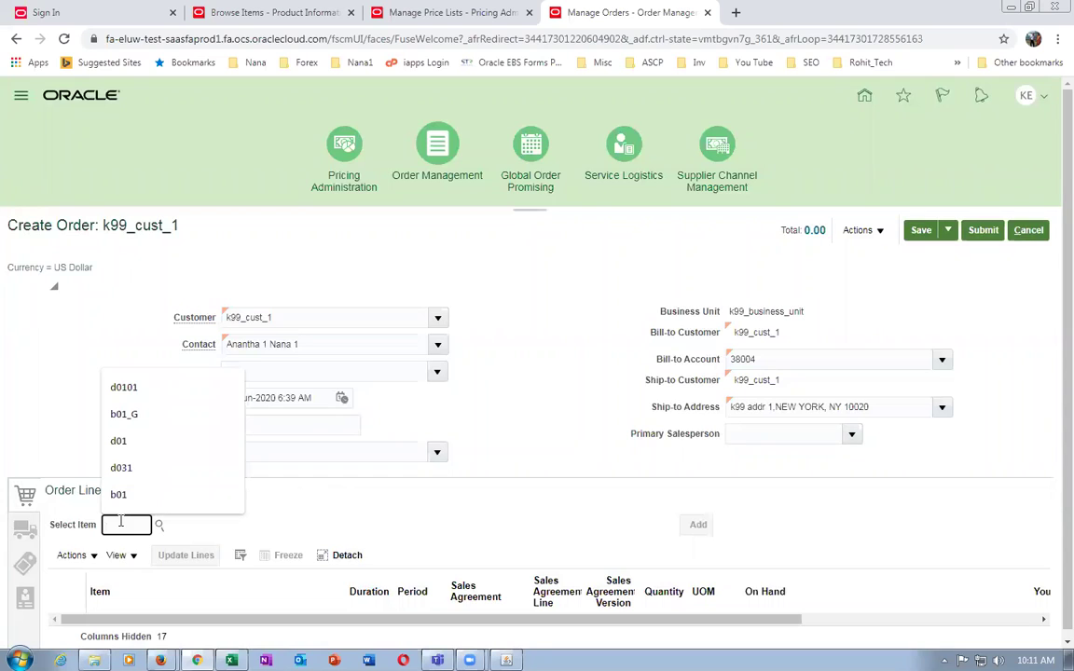
{"action": "key", "text": "ctrl+v"}
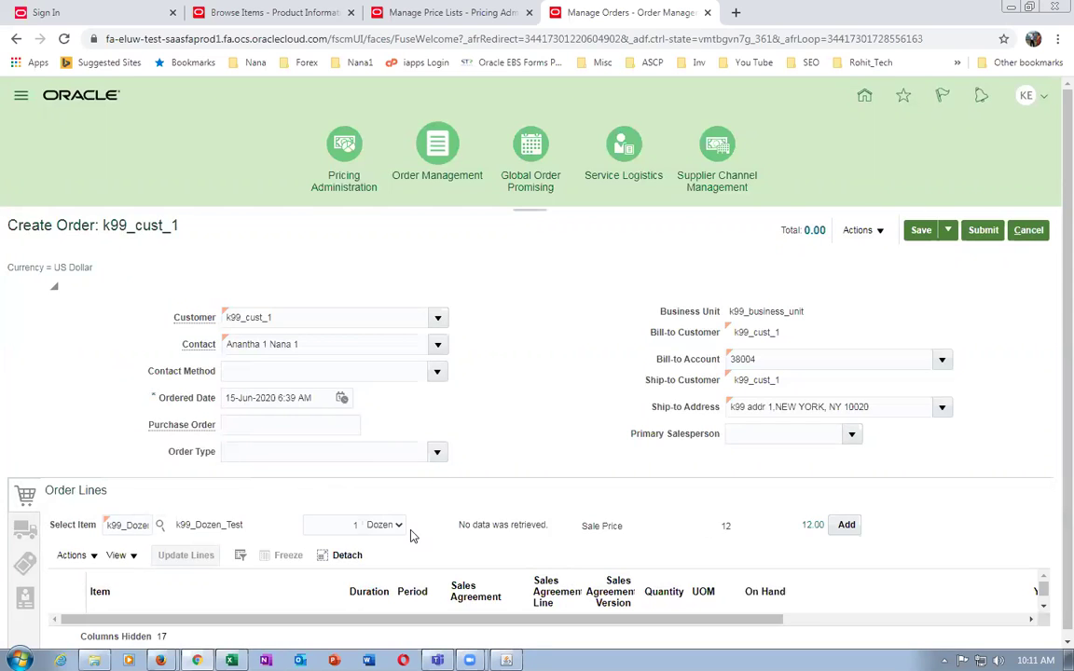
{"action": "left_click", "coordinate": [395, 527]}
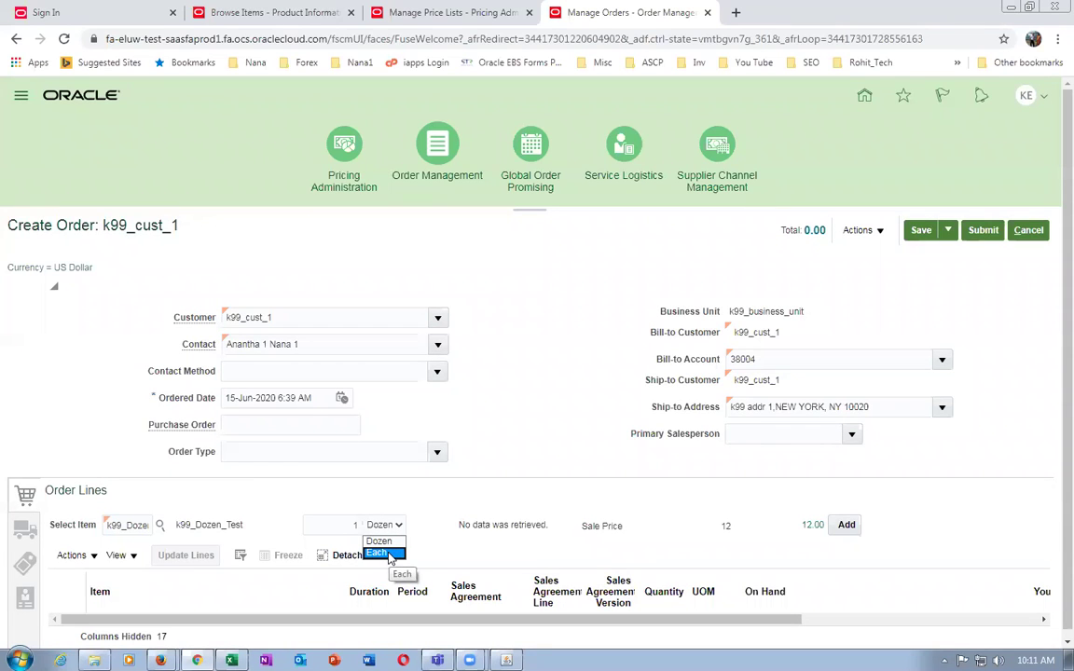
{"action": "left_click", "coordinate": [377, 553]}
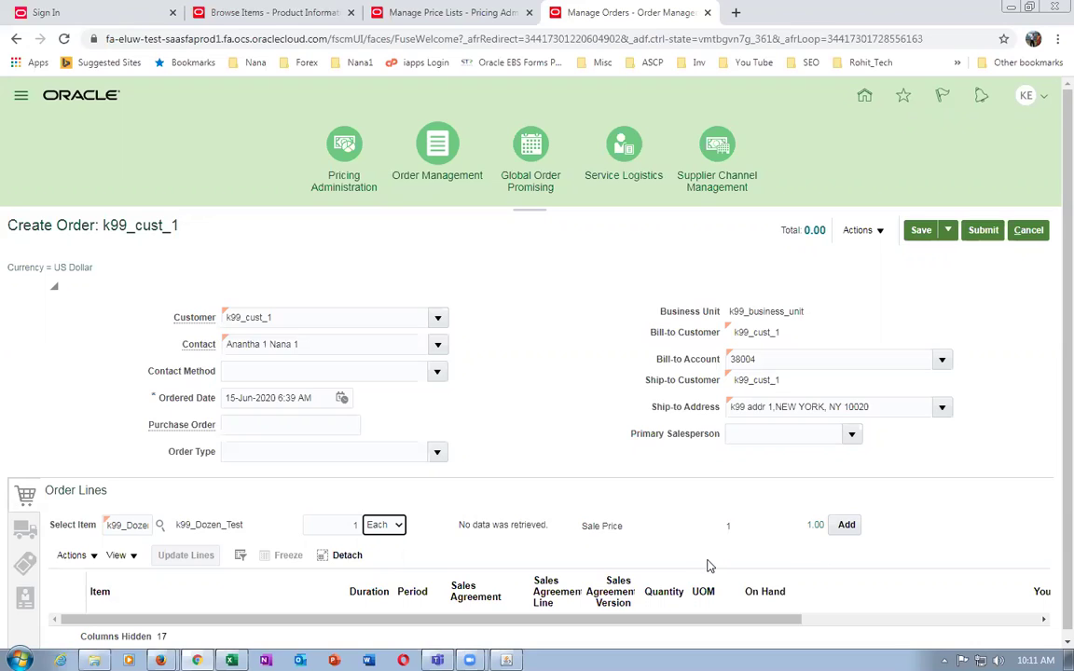
{"action": "double_click", "coordinate": [354, 526]}
{"action": "type", "text": "7"}
{"action": "key", "text": "Tab"}
{"action": "left_click", "coordinate": [848, 527]}
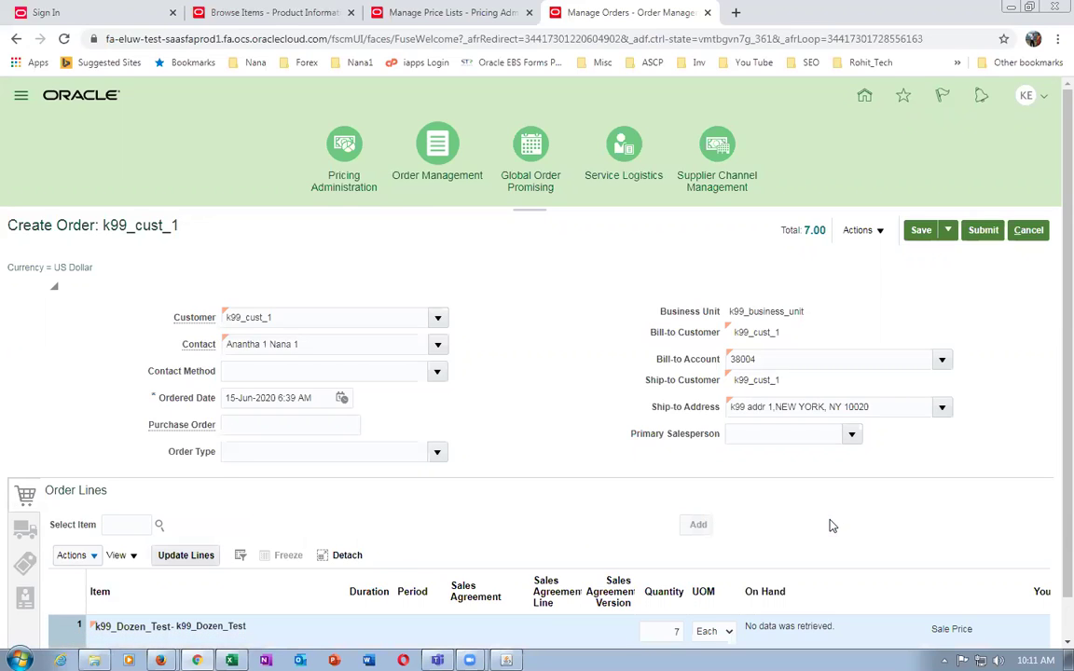
- Set the supply warehouse in the shipment details to K991 - k99_child_1 and save the order
{"action": "left_click", "coordinate": [25, 528]}
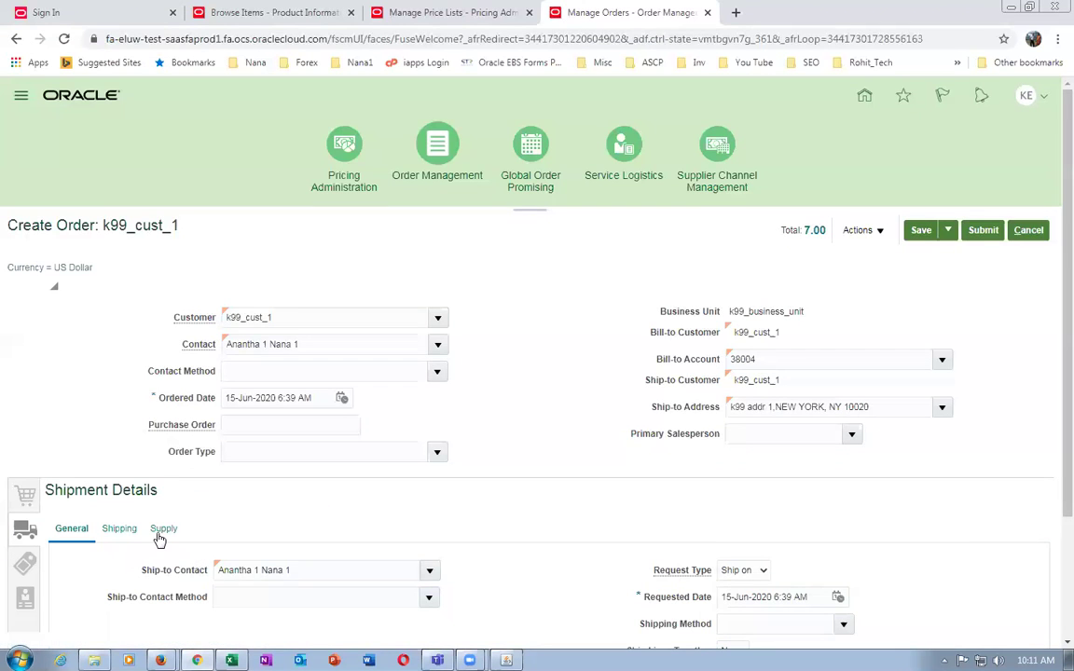
{"action": "left_click", "coordinate": [284, 573]}
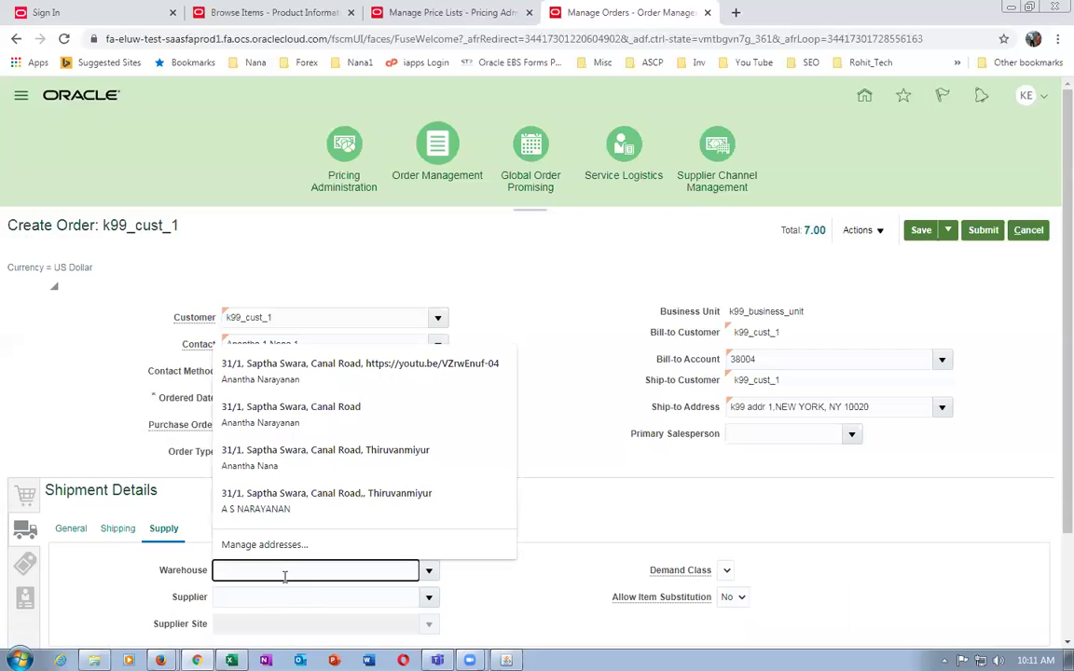
{"action": "type", "text": "k99"}
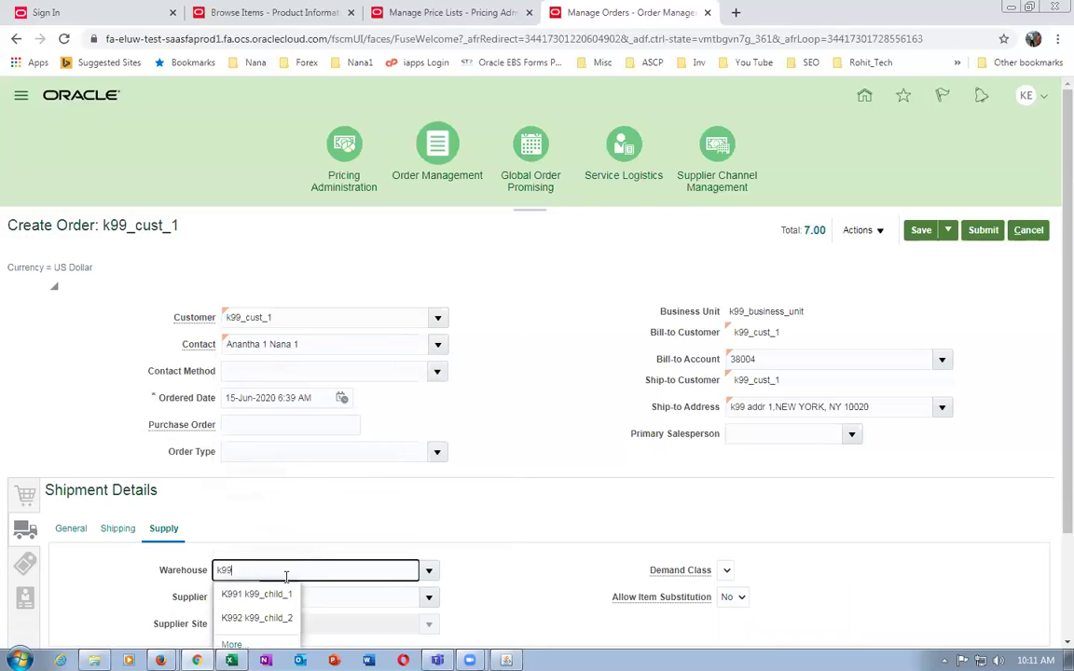
{"action": "left_click", "coordinate": [291, 497]}
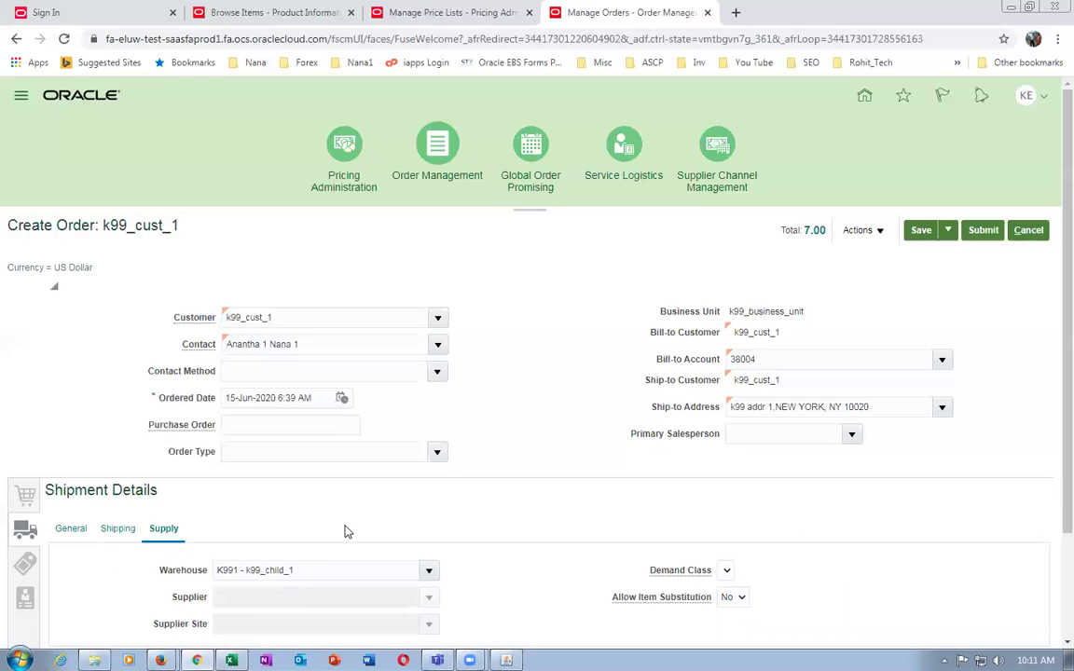
{"action": "left_click", "coordinate": [920, 233]}
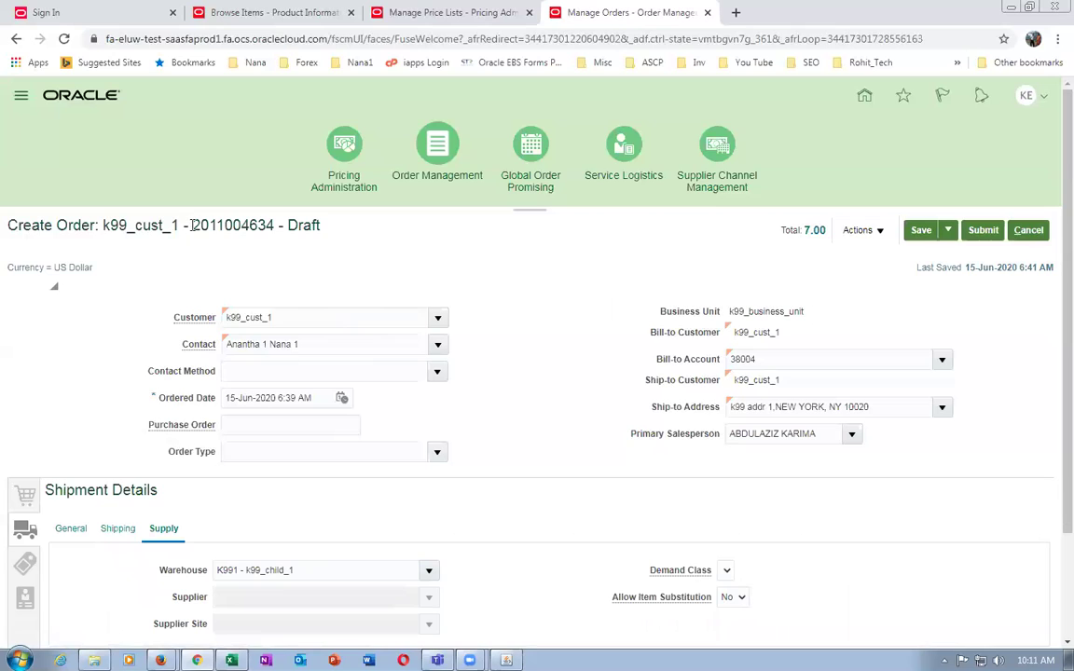
- Check the draft's order number, then submit the sales order and acknowledge the confirmation
{"action": "left_click_drag", "start_coordinate": [194, 224], "coordinate": [273, 246]}
{"action": "double_click", "coordinate": [250, 225]}
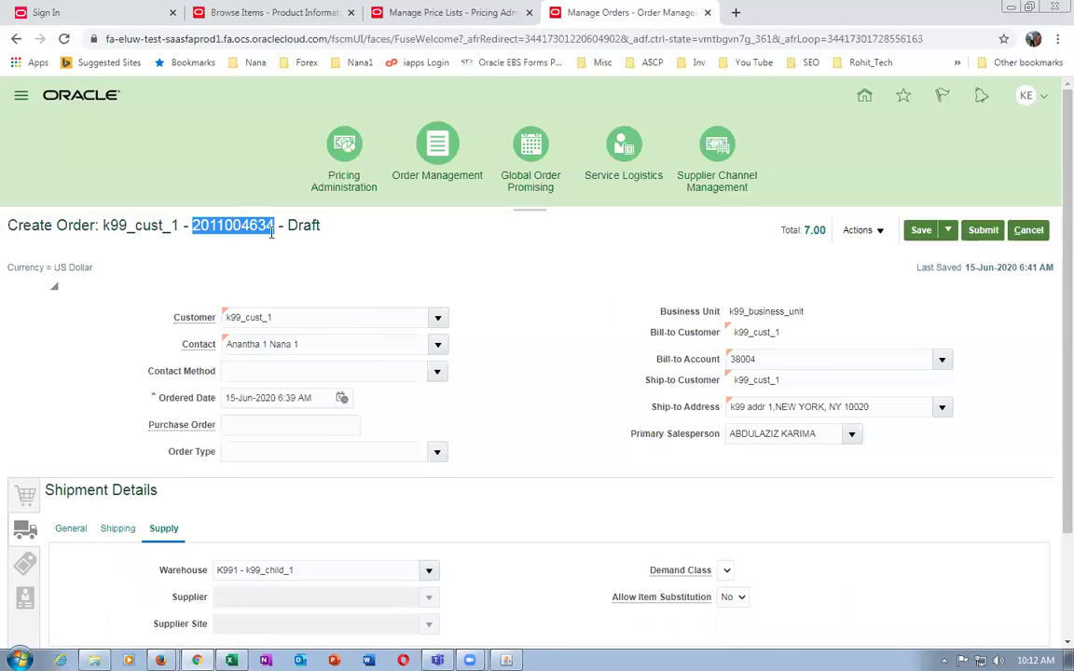
{"action": "left_click", "coordinate": [349, 296]}
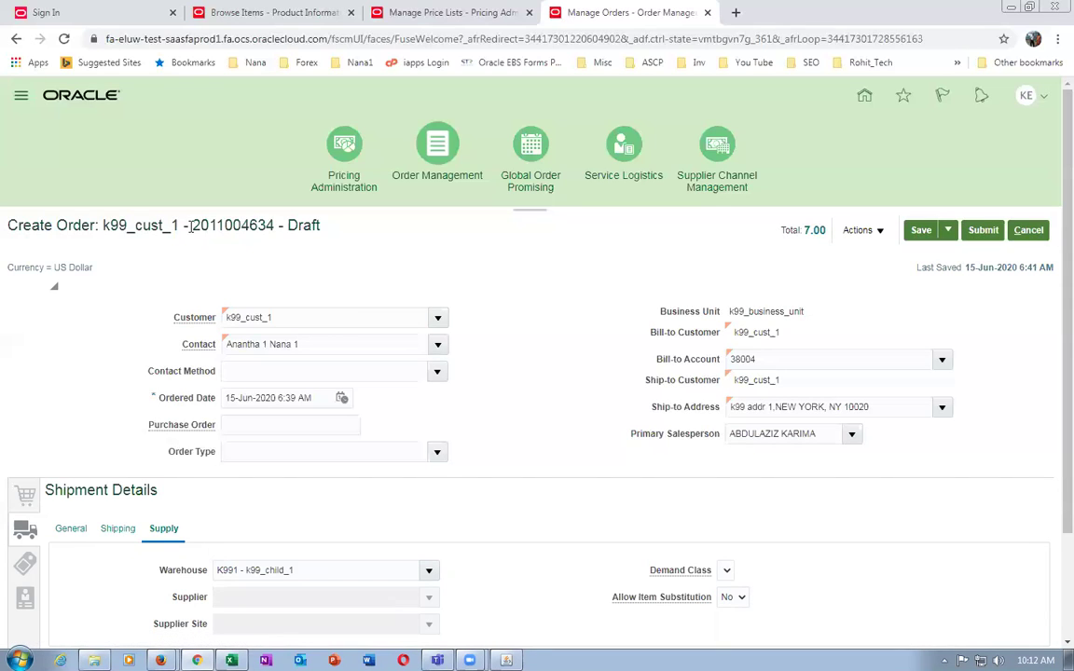
{"action": "left_click_drag", "start_coordinate": [192, 226], "coordinate": [273, 233]}
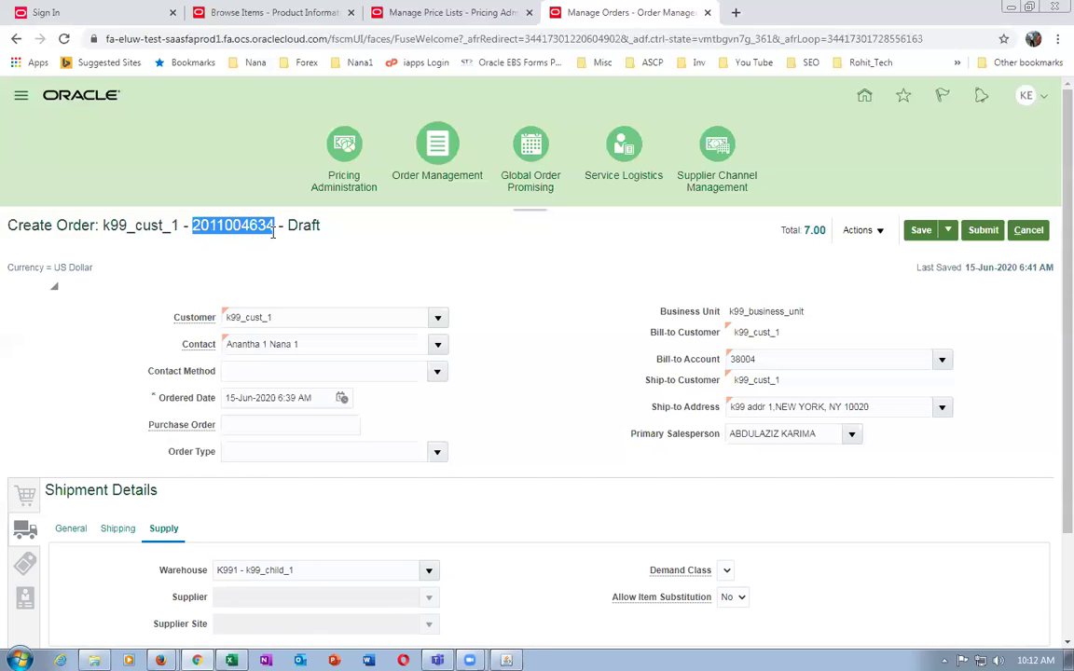
{"action": "left_click", "coordinate": [297, 311]}
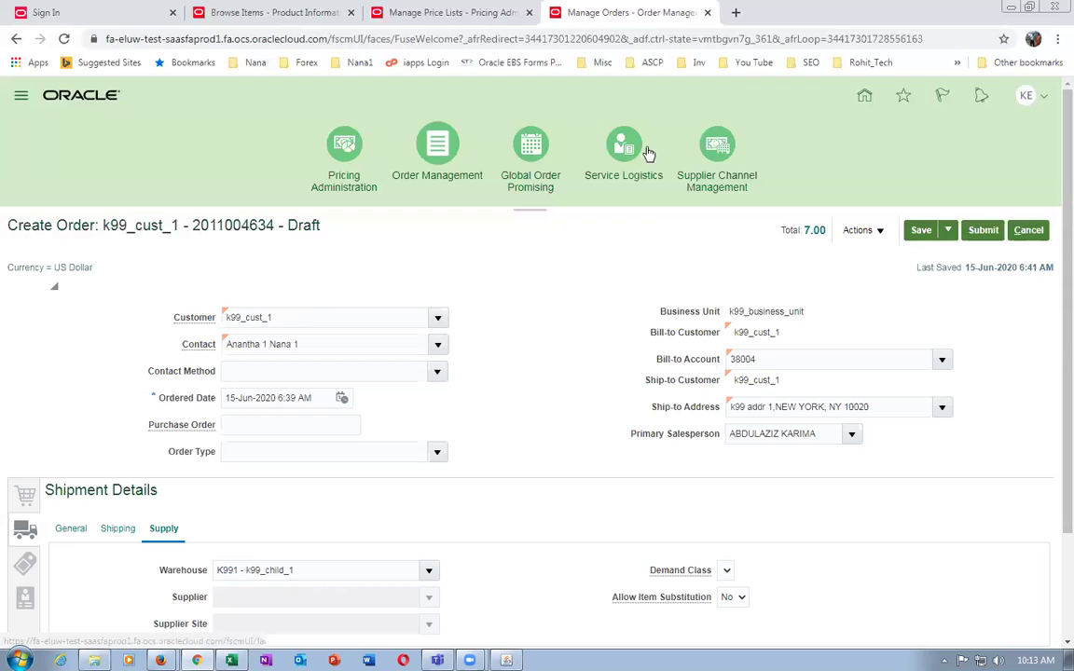
{"action": "left_click", "coordinate": [980, 231]}
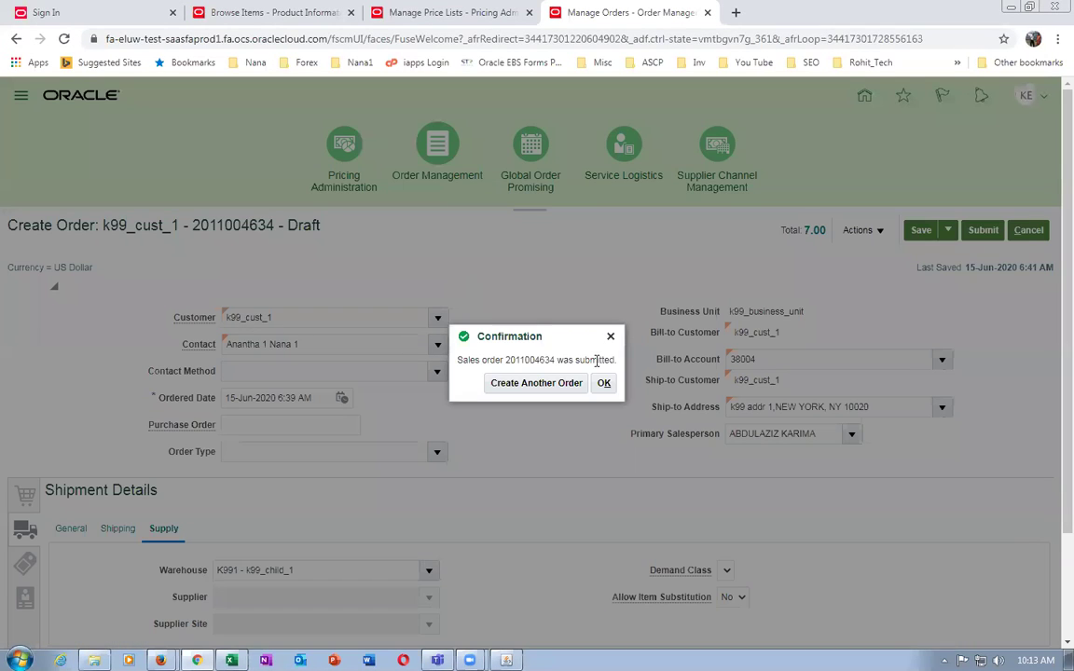
{"action": "left_click", "coordinate": [604, 383]}
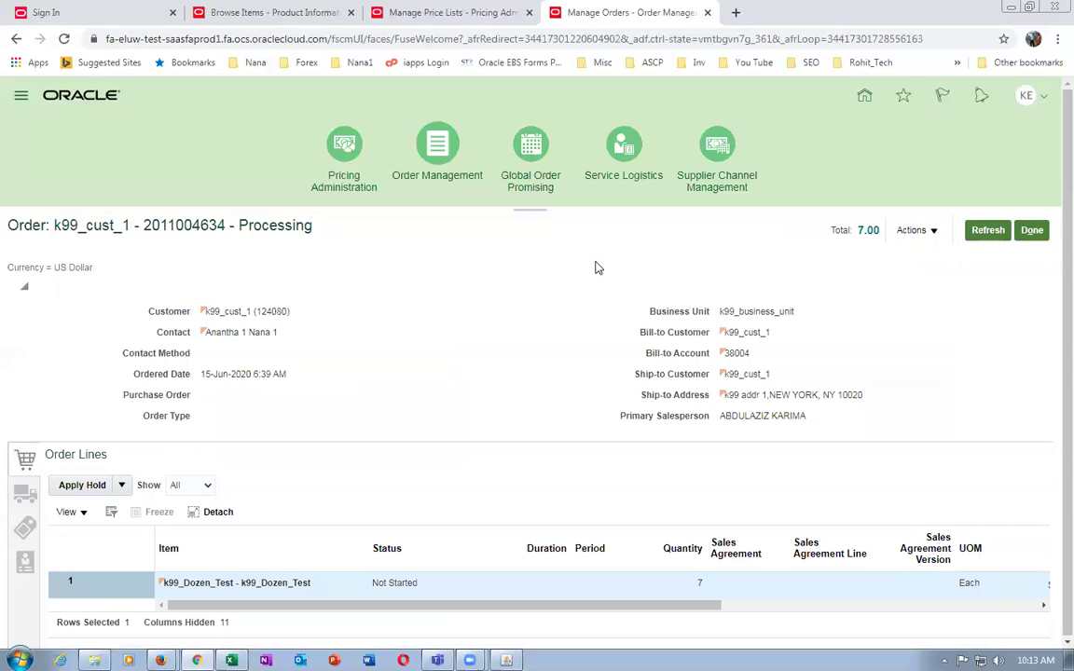
- Open the orchestration process of the order's fulfillment line from the fulfillment view and refresh its task statuses
{"action": "left_click", "coordinate": [911, 231]}
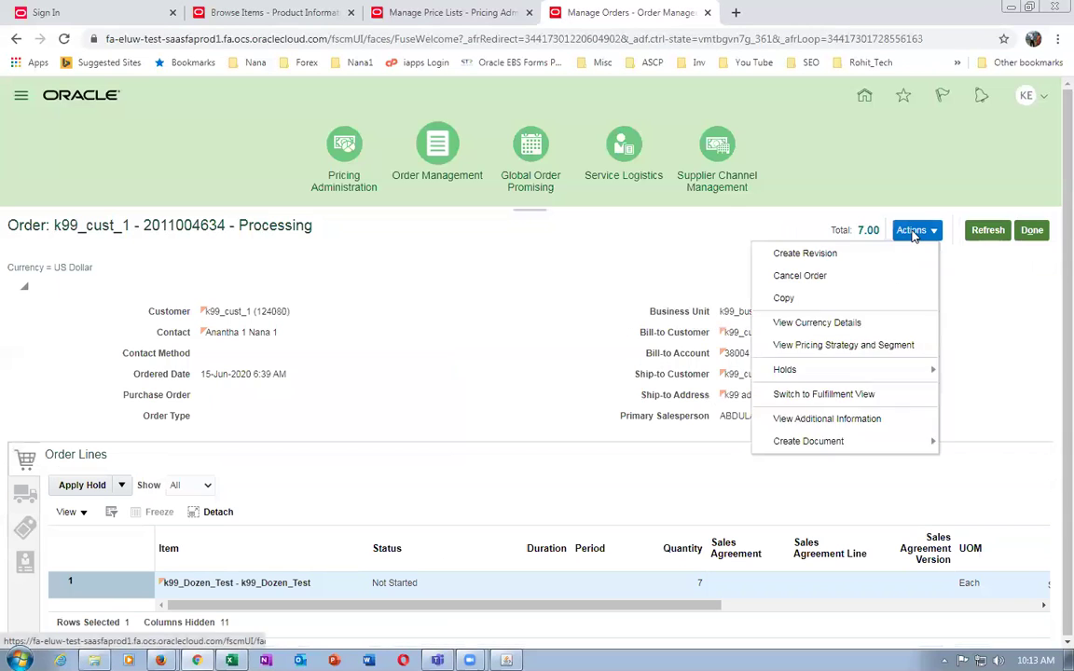
{"action": "left_click", "coordinate": [842, 394]}
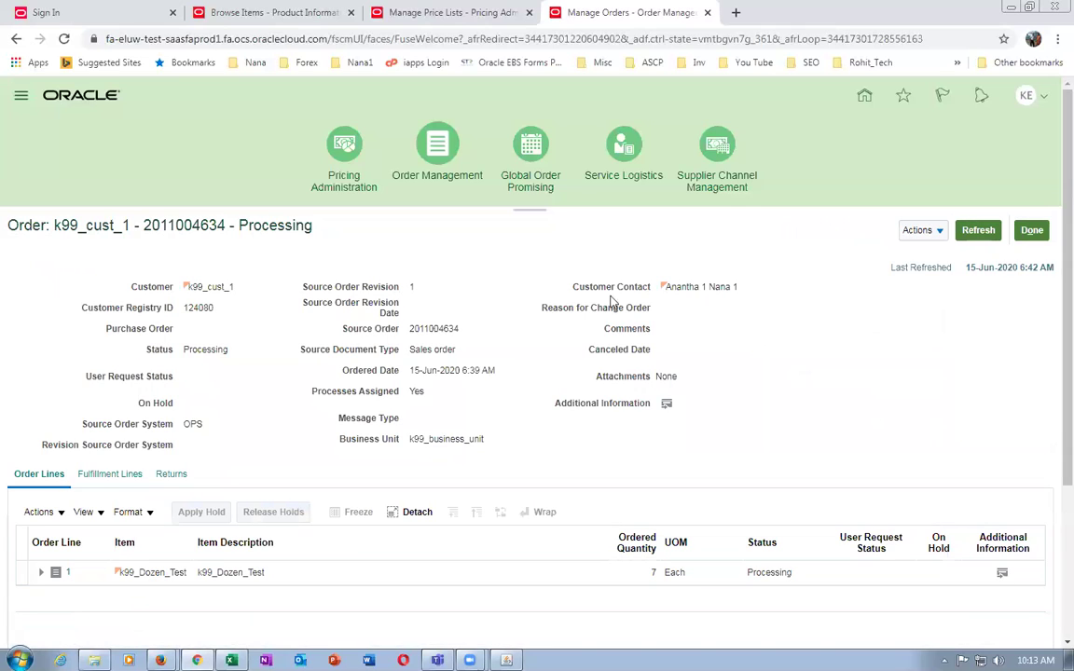
{"action": "left_click", "coordinate": [110, 473]}
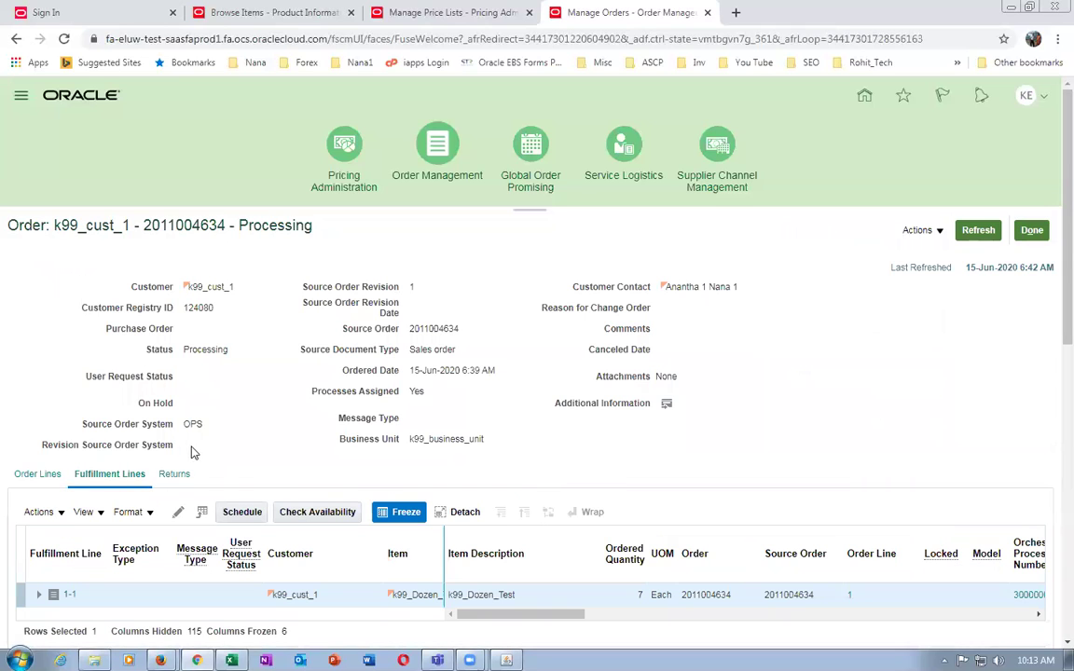
{"action": "left_click_drag", "start_coordinate": [469, 614], "coordinate": [494, 612]}
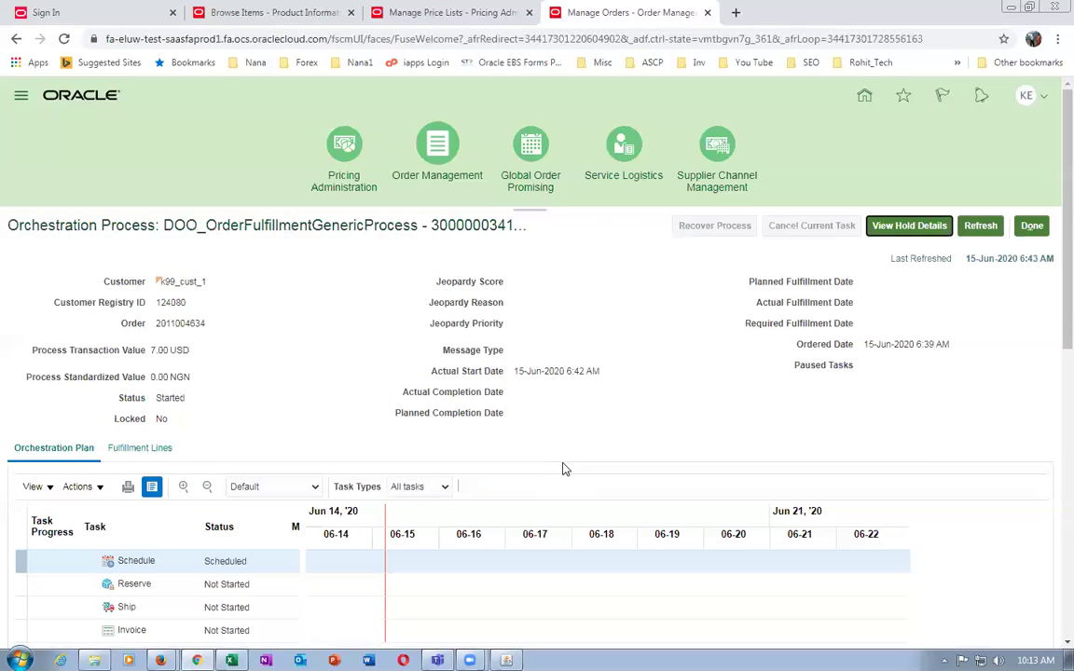
{"action": "left_click", "coordinate": [979, 228]}
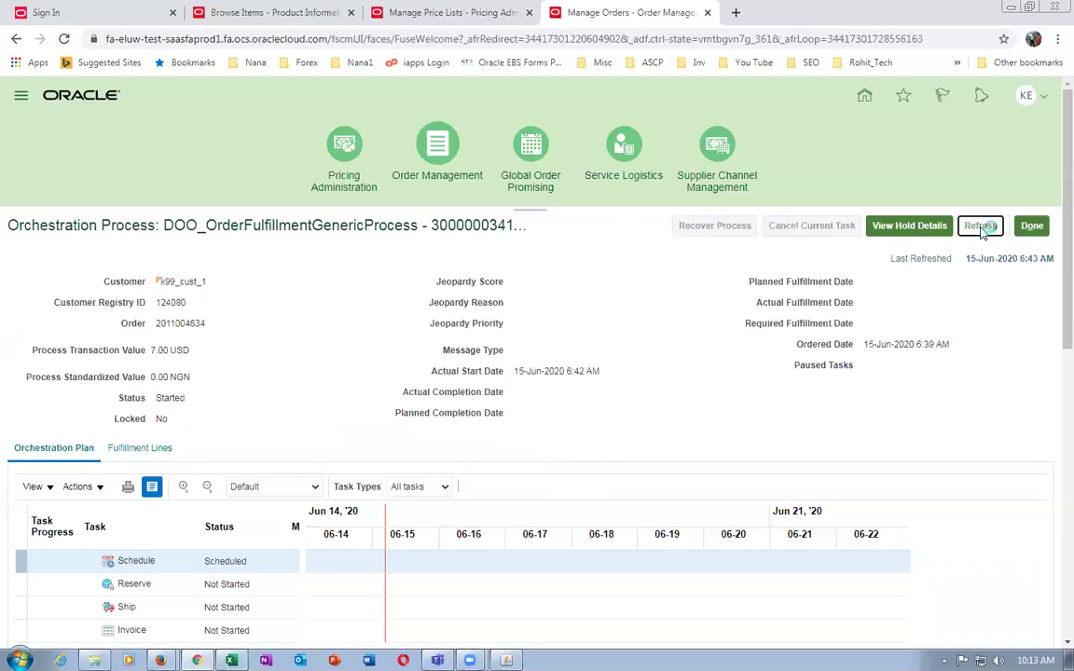
{"action": "left_click", "coordinate": [981, 225]}
- Duplicate the order management browser tab and open the Inventory Management work area under Supply Chain Execution in the copy
{"action": "right_click", "coordinate": [617, 13]}
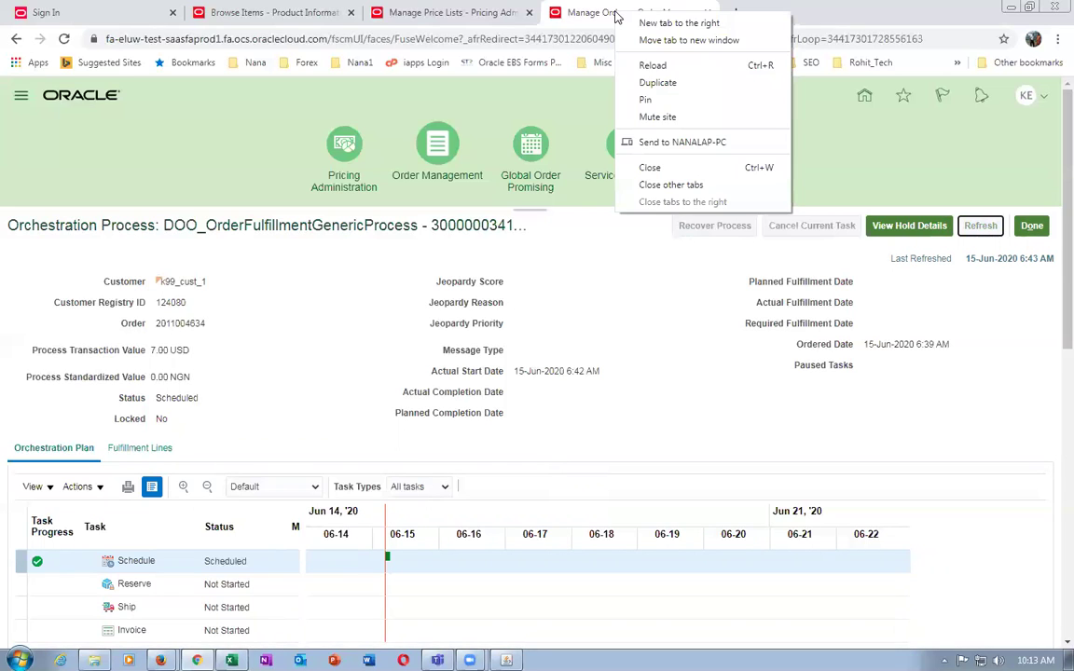
{"action": "left_click", "coordinate": [647, 67]}
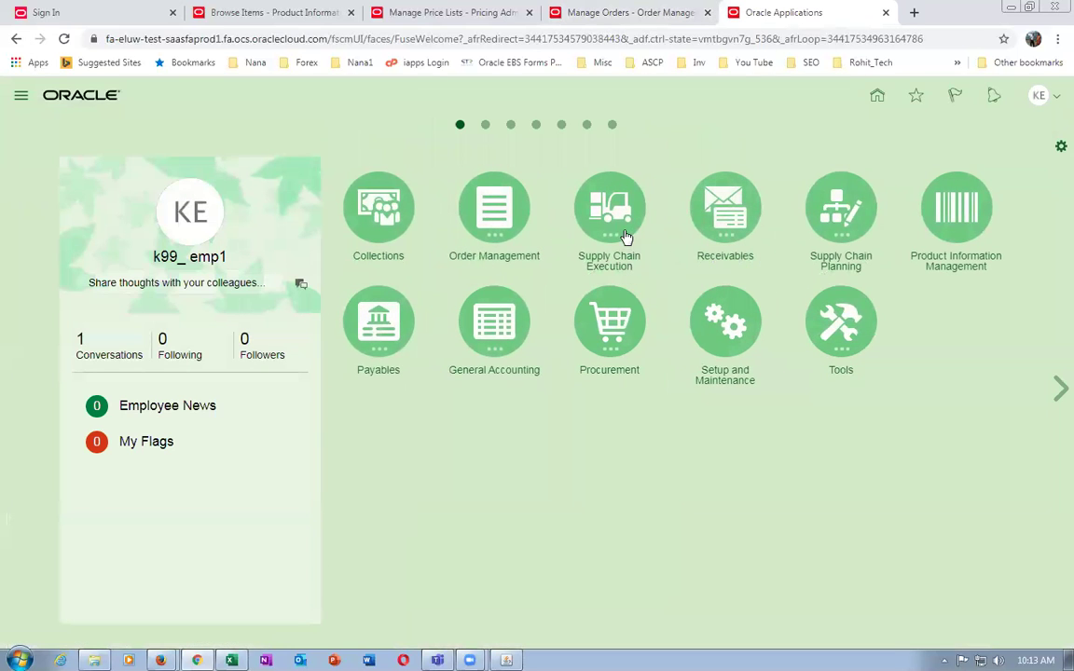
{"action": "left_click", "coordinate": [620, 228]}
{"action": "left_click", "coordinate": [675, 301]}
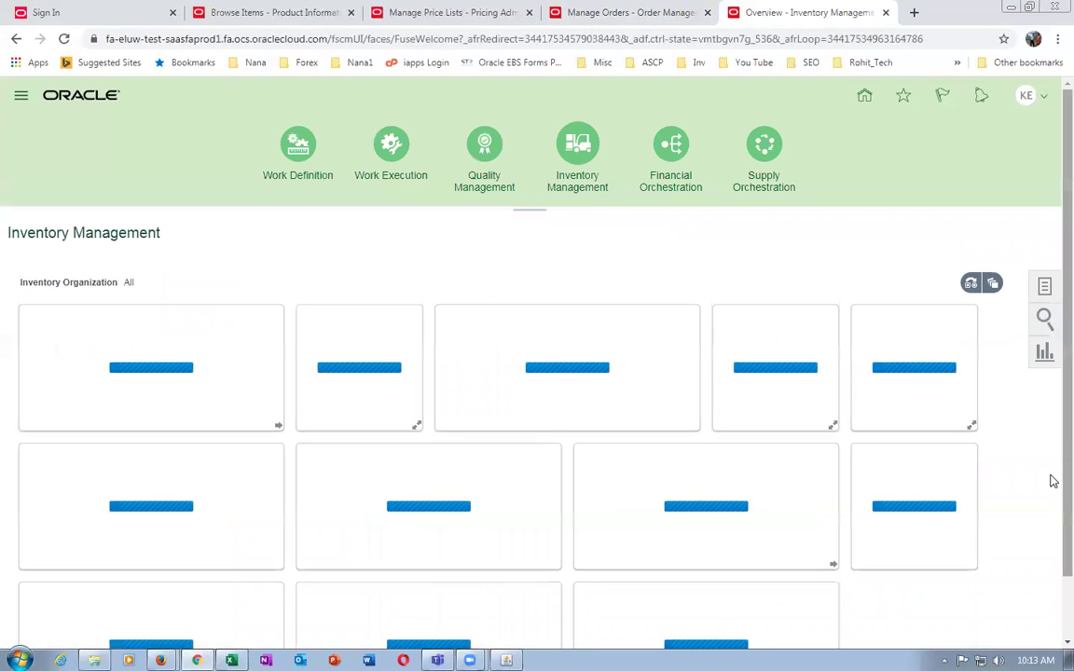
- Show the Shipments tasks of Inventory Management and open Manage Shipment Lines
{"action": "left_click", "coordinate": [1044, 285]}
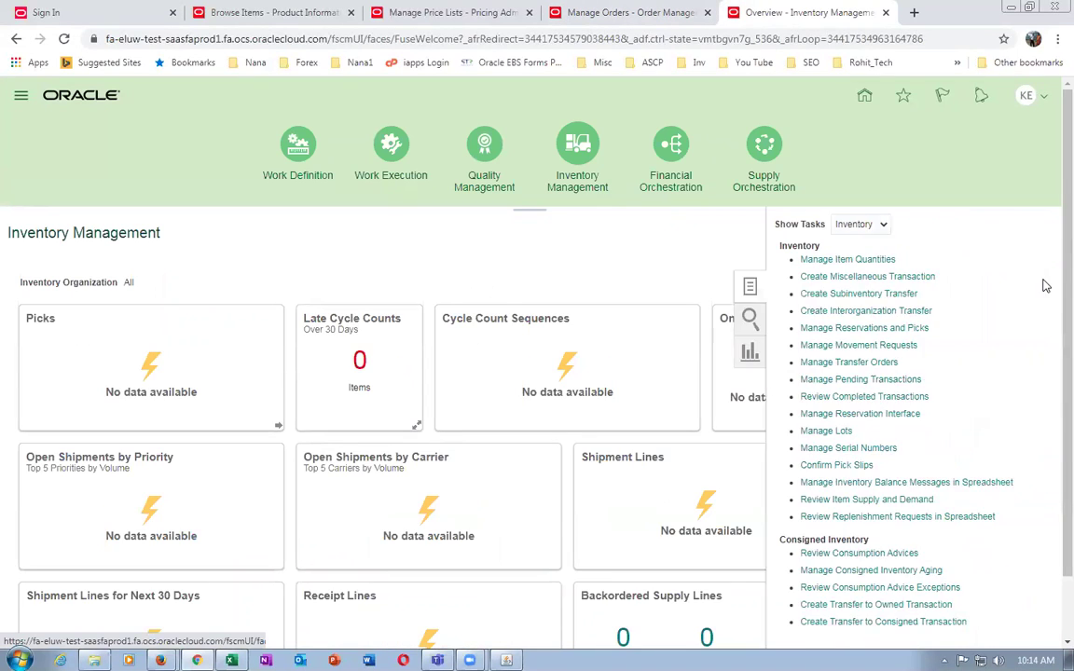
{"action": "left_click", "coordinate": [844, 225]}
{"action": "left_click", "coordinate": [824, 264]}
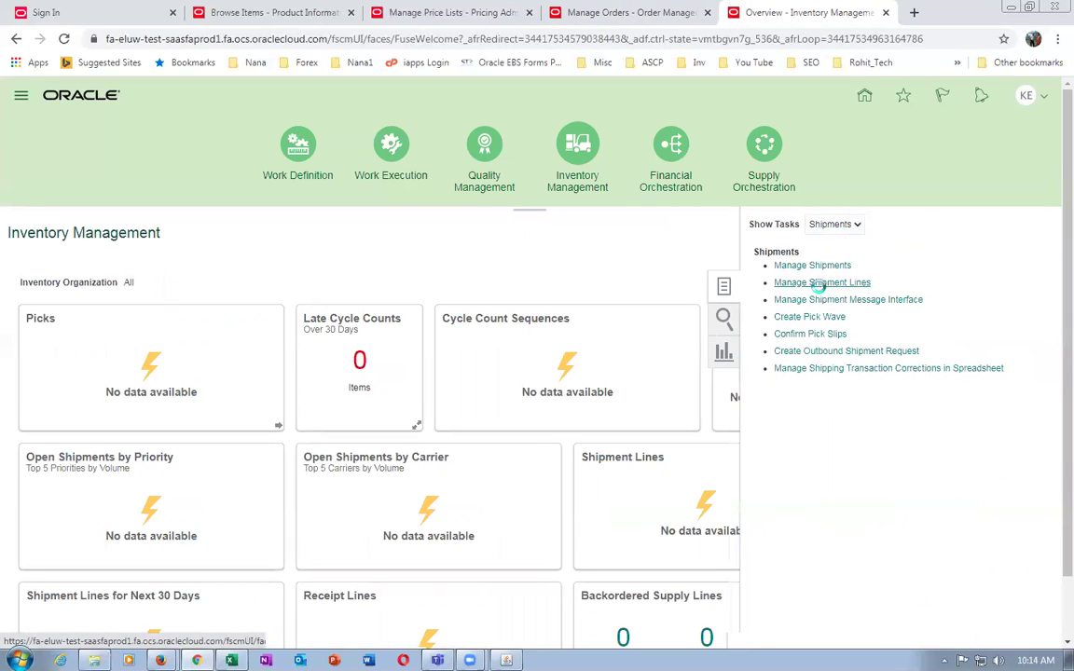
{"action": "left_click", "coordinate": [818, 283]}
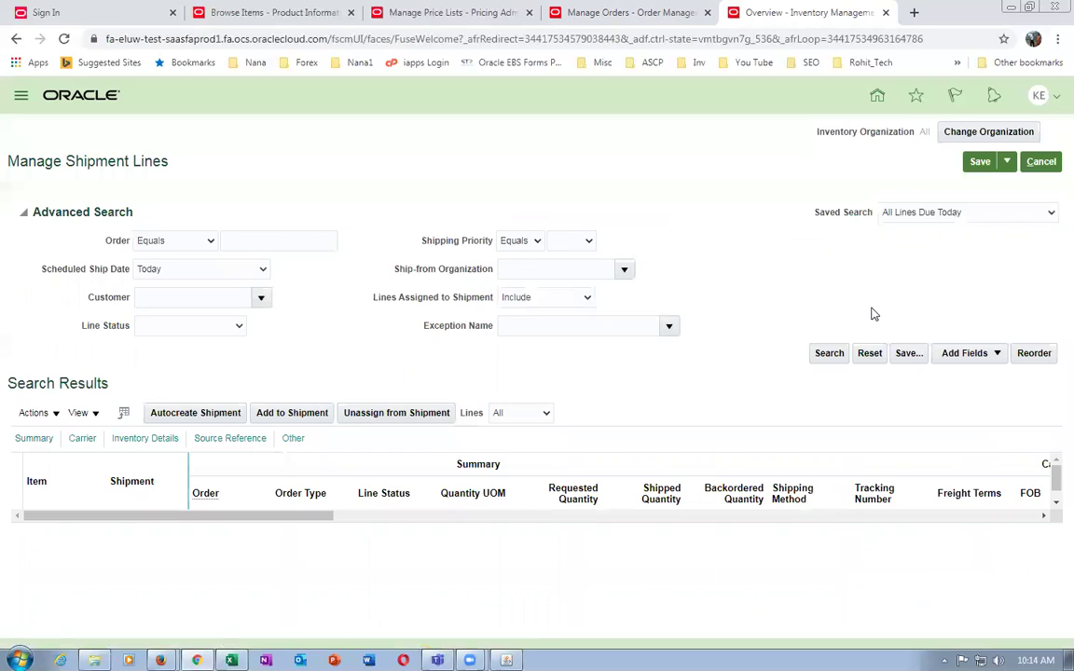
- Search shipment lines by the sales order number using the saved search All Lines Due Today and the Next 7 Days
{"action": "left_click", "coordinate": [920, 213]}
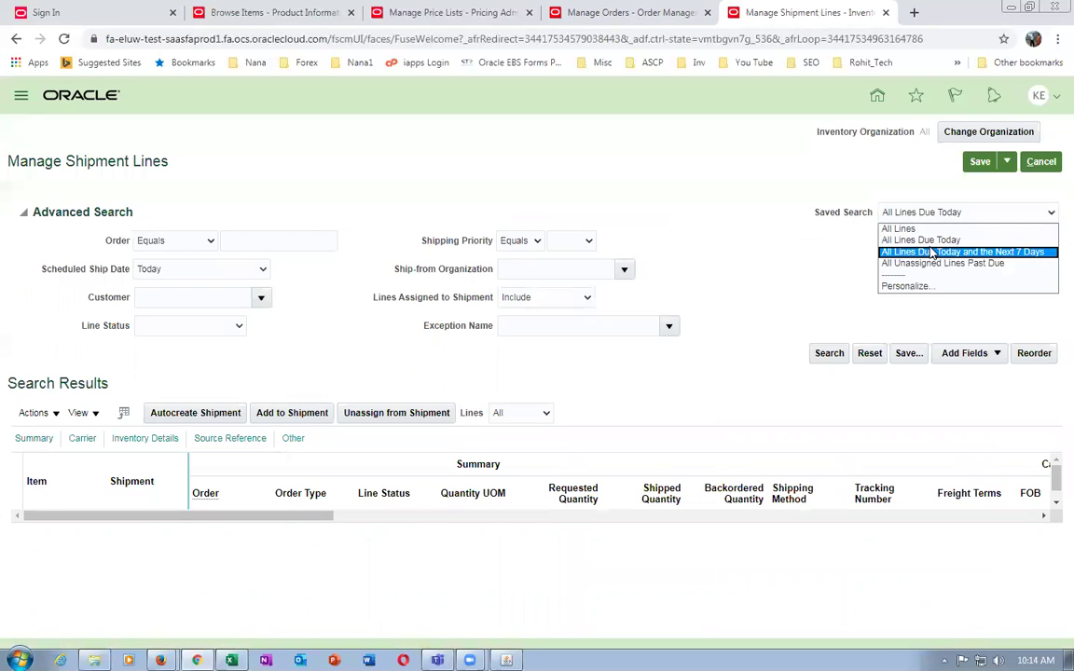
{"action": "left_click", "coordinate": [920, 248]}
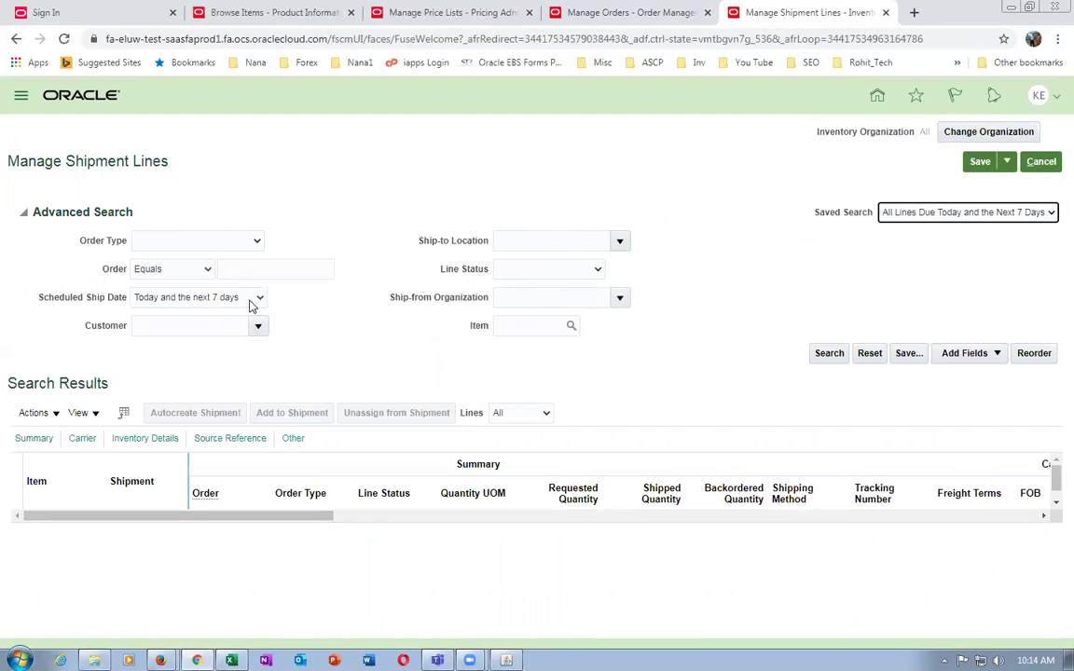
{"action": "left_click", "coordinate": [281, 269]}
{"action": "key", "text": "ctrl+v"}
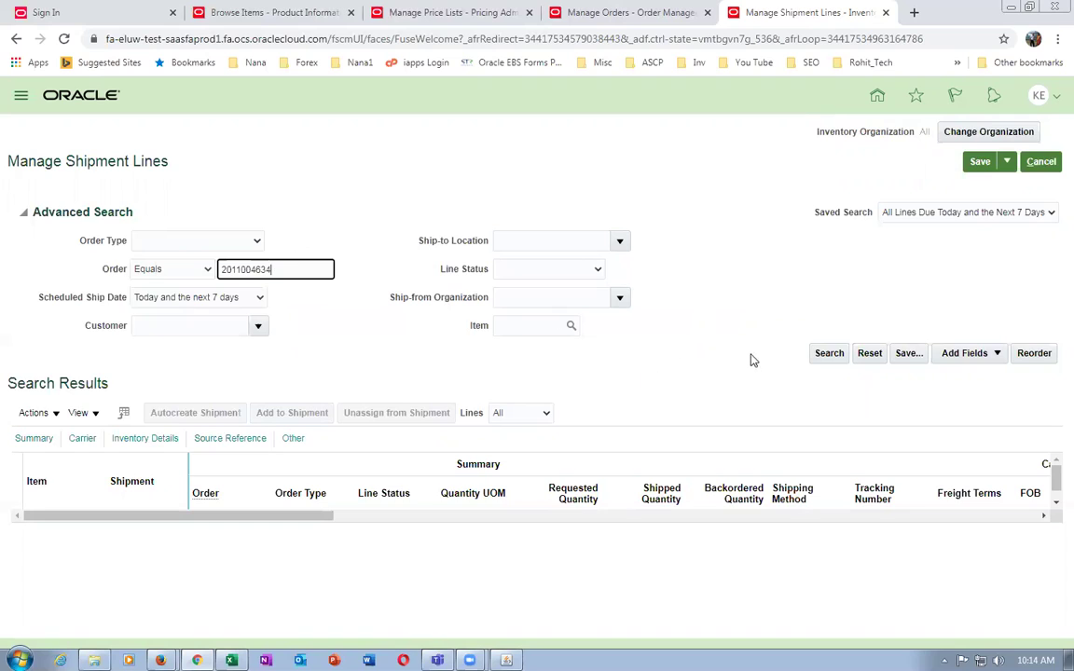
{"action": "left_click", "coordinate": [822, 356]}
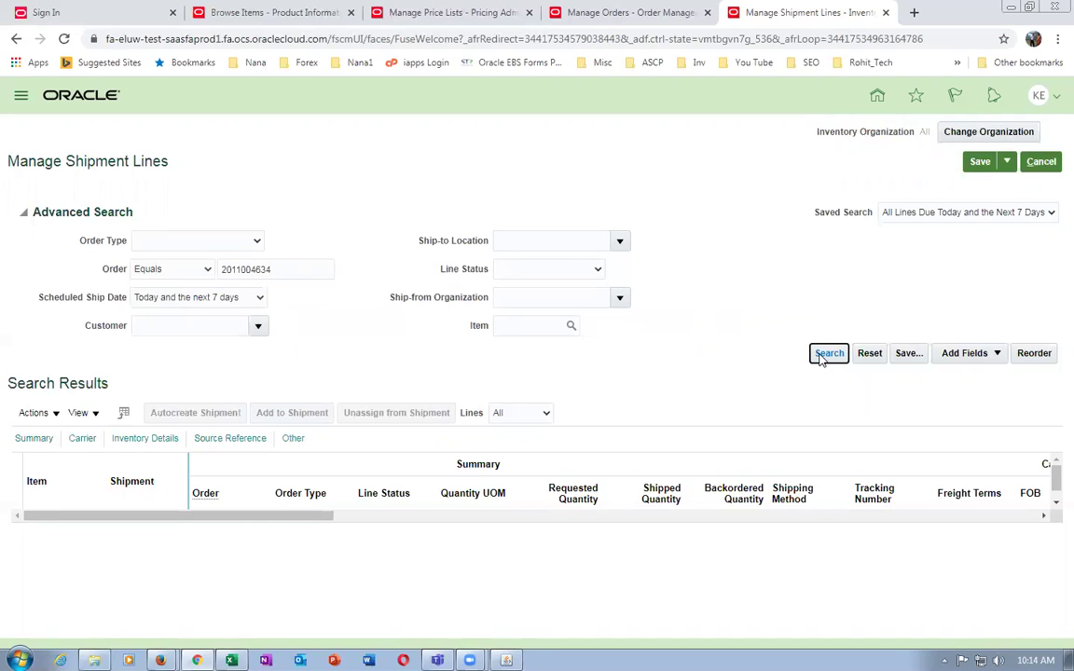
{"action": "left_click", "coordinate": [820, 360]}
- Return to the order's orchestration process and refresh it repeatedly to check the Reserve and Ship task statuses
{"action": "left_click", "coordinate": [638, 22]}
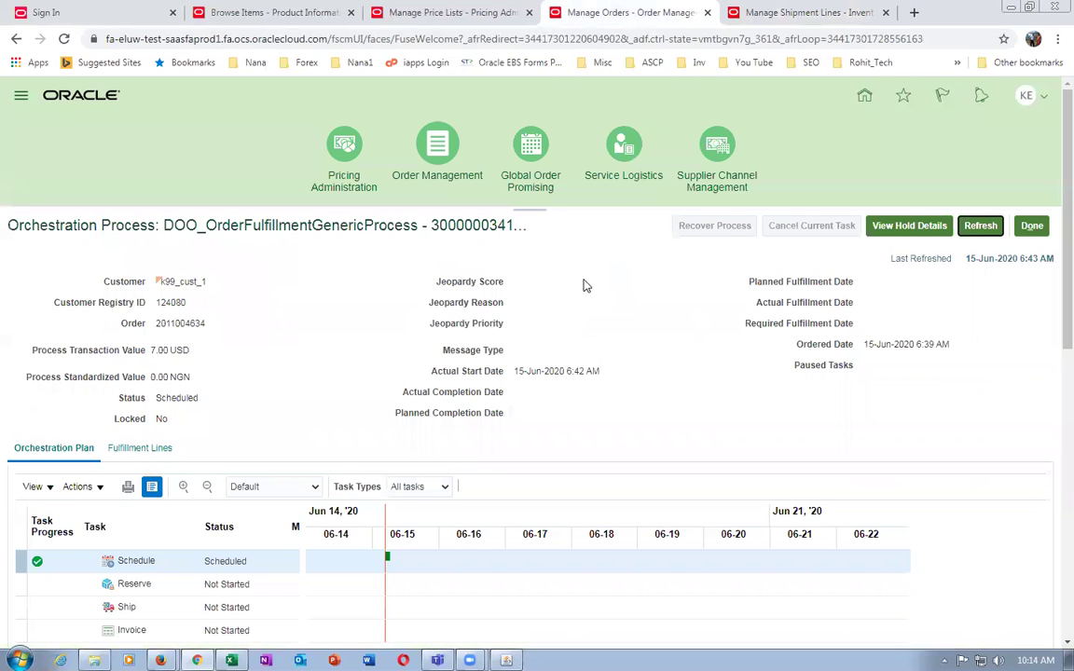
{"action": "left_click", "coordinate": [986, 233]}
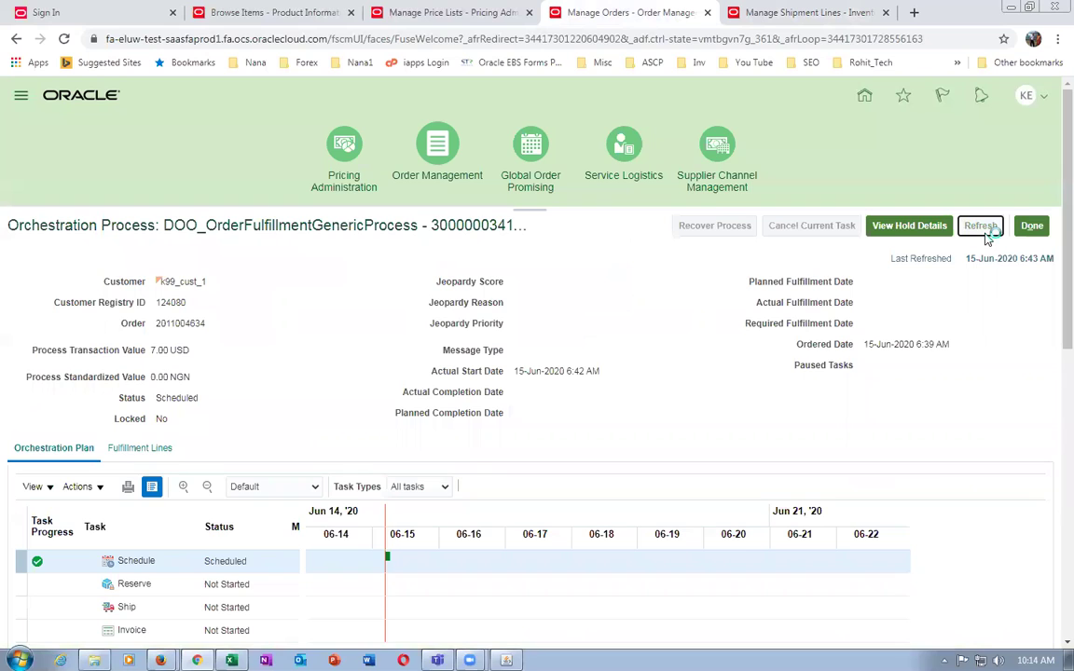
{"action": "left_click", "coordinate": [981, 227]}
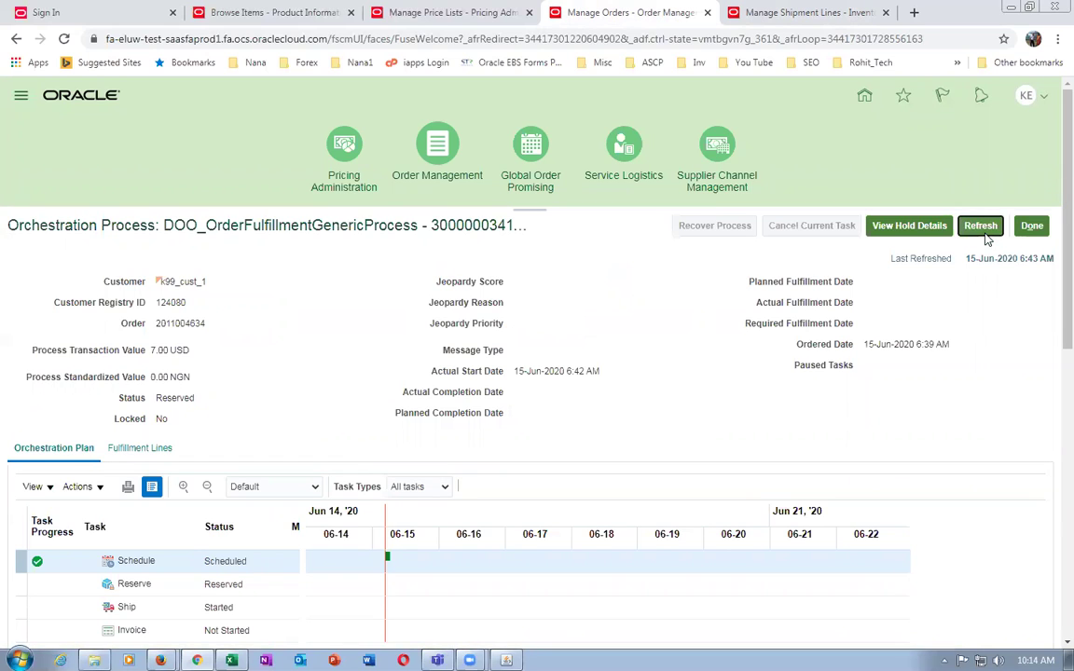
{"action": "left_click", "coordinate": [983, 231]}
{"action": "left_click", "coordinate": [988, 238]}
{"action": "left_click", "coordinate": [987, 237]}
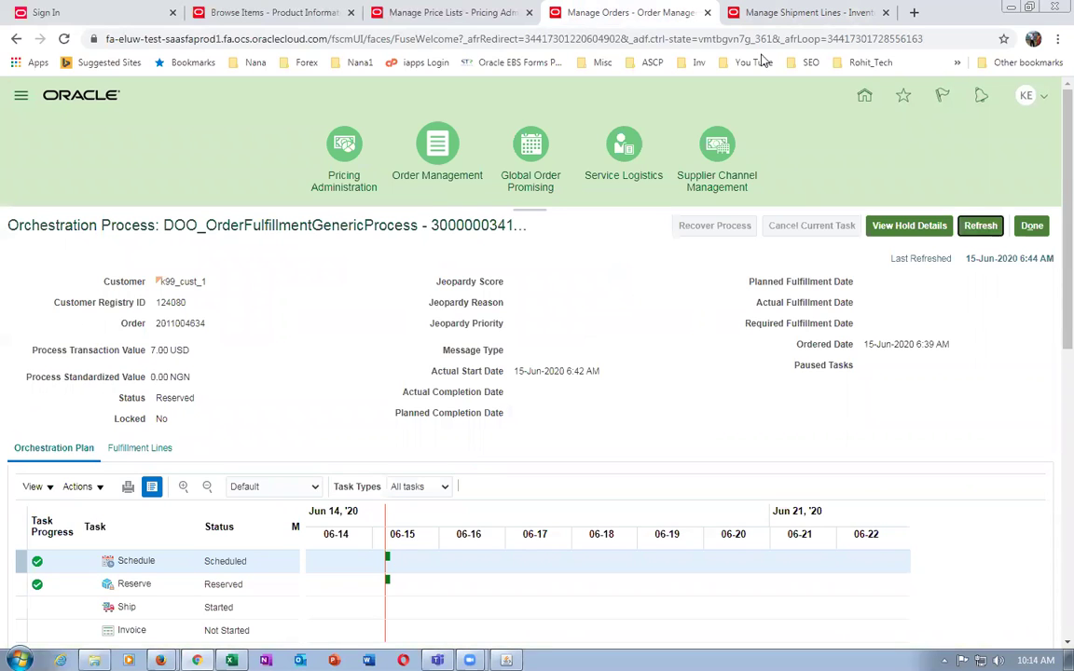
{"action": "left_click", "coordinate": [772, 15]}
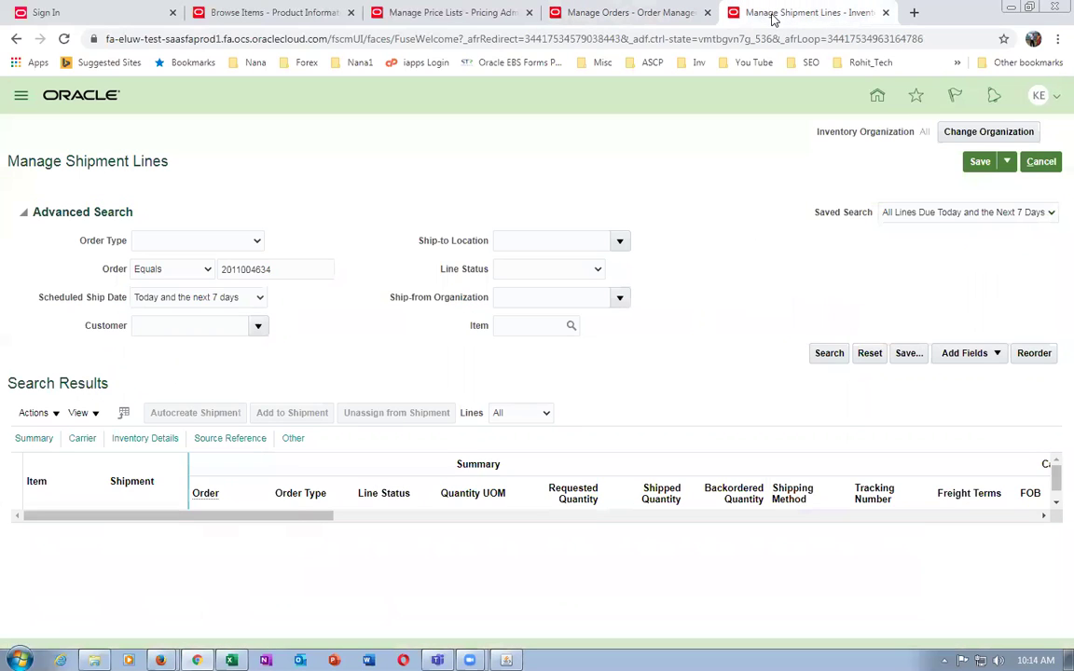
{"action": "right_click", "coordinate": [771, 18]}
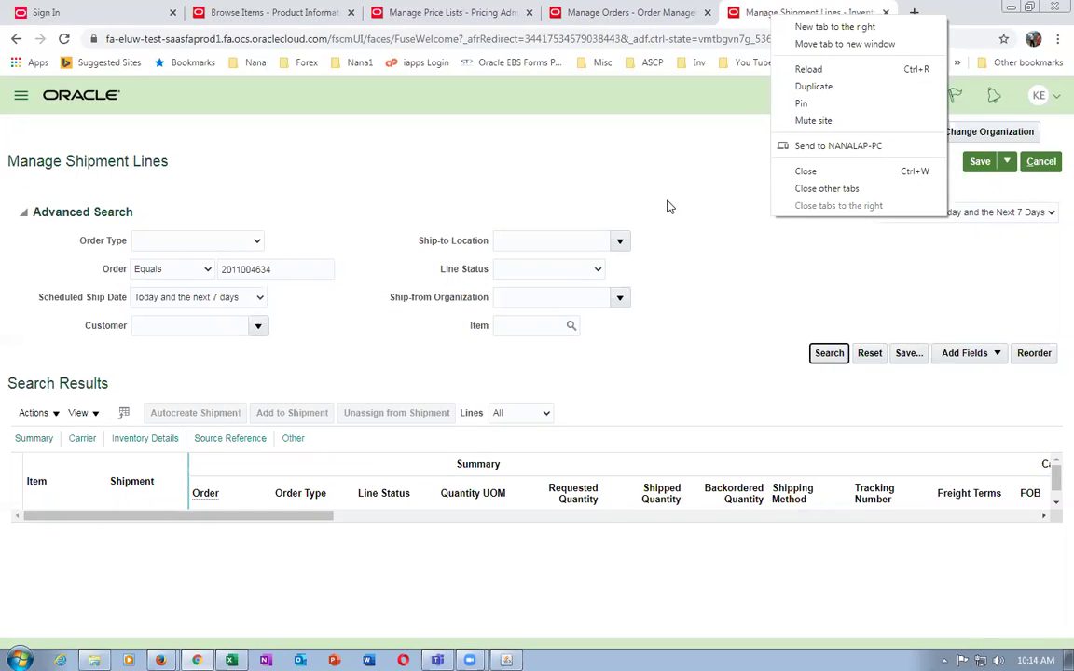
{"action": "left_click", "coordinate": [602, 187]}
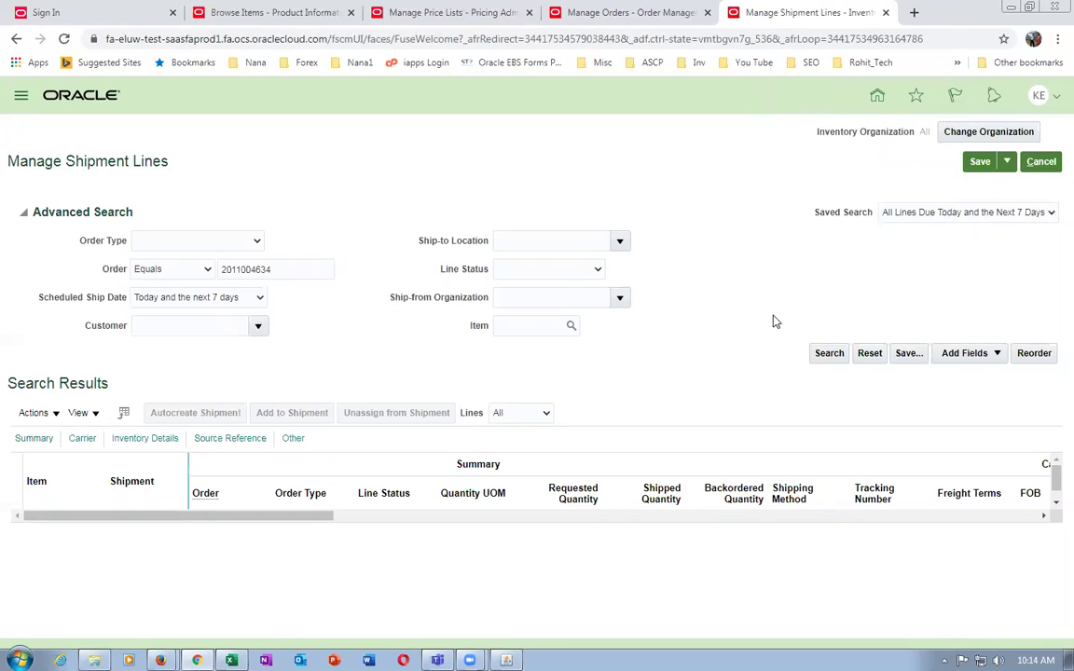
{"action": "left_click", "coordinate": [569, 14]}
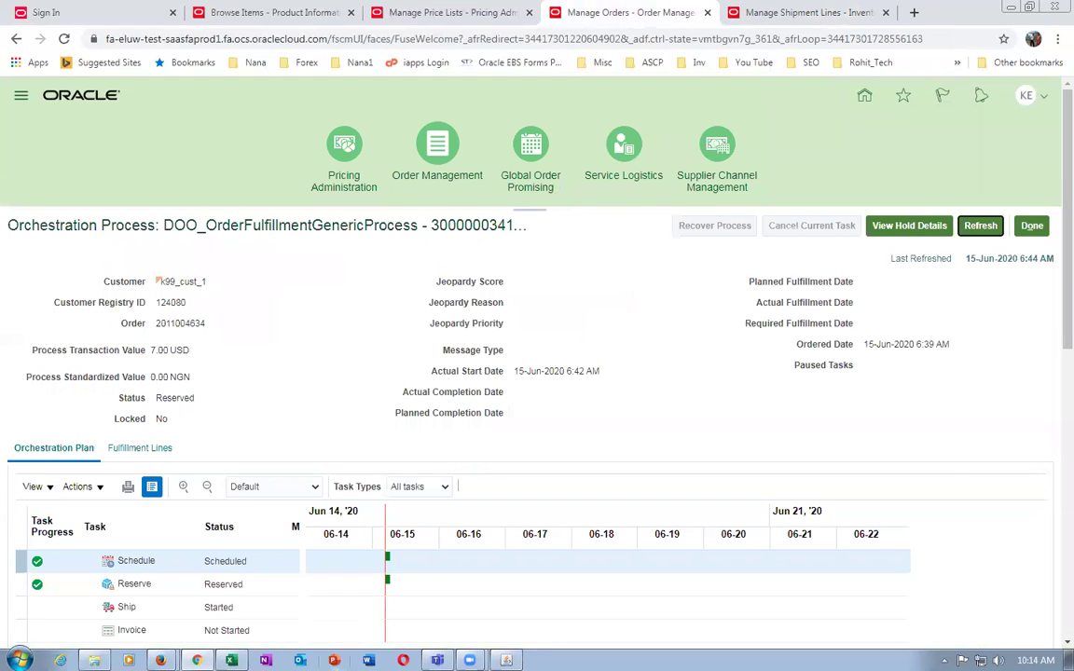
{"action": "left_click", "coordinate": [983, 233]}
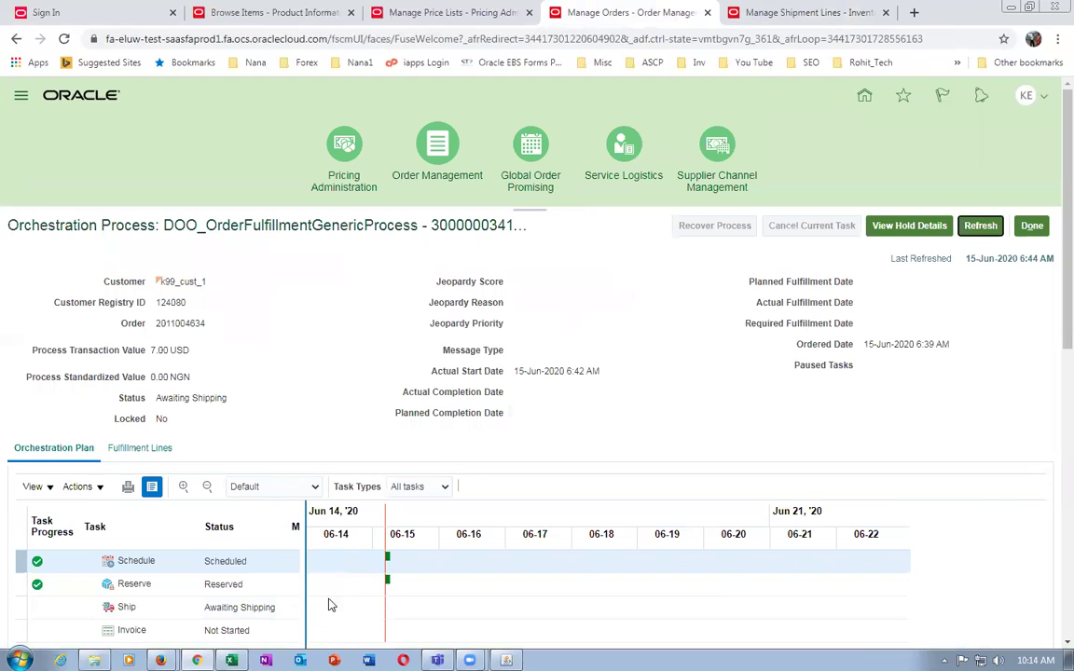
- Rerun the shipment line search for the order, then open the k99_Dozen_Test line and examine its requested quantity
{"action": "left_click", "coordinate": [723, 15]}
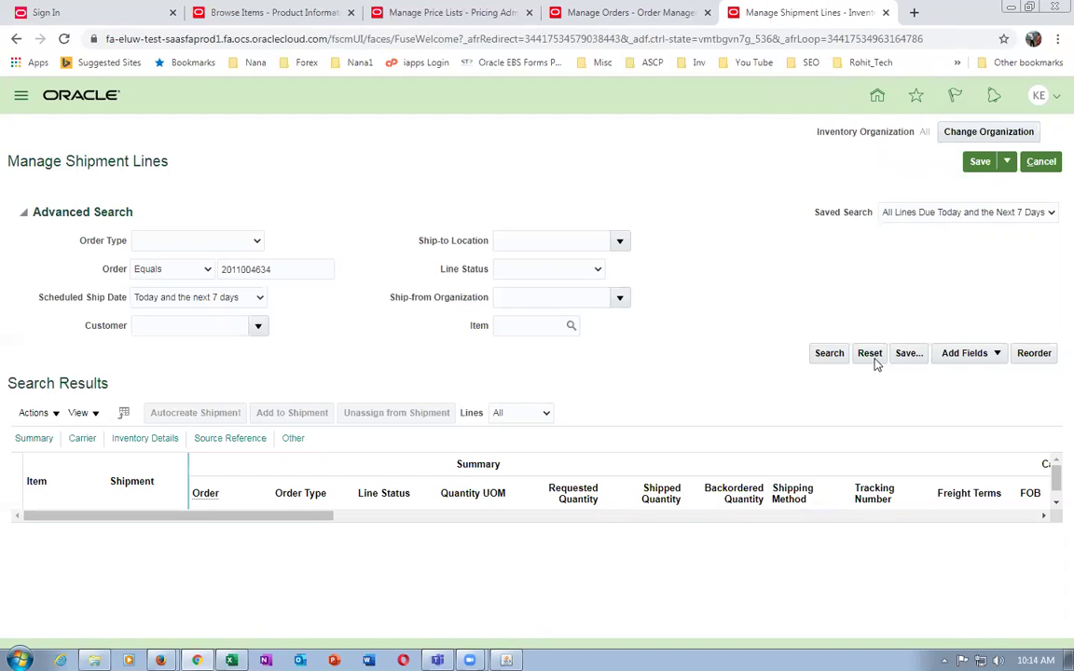
{"action": "left_click", "coordinate": [829, 353]}
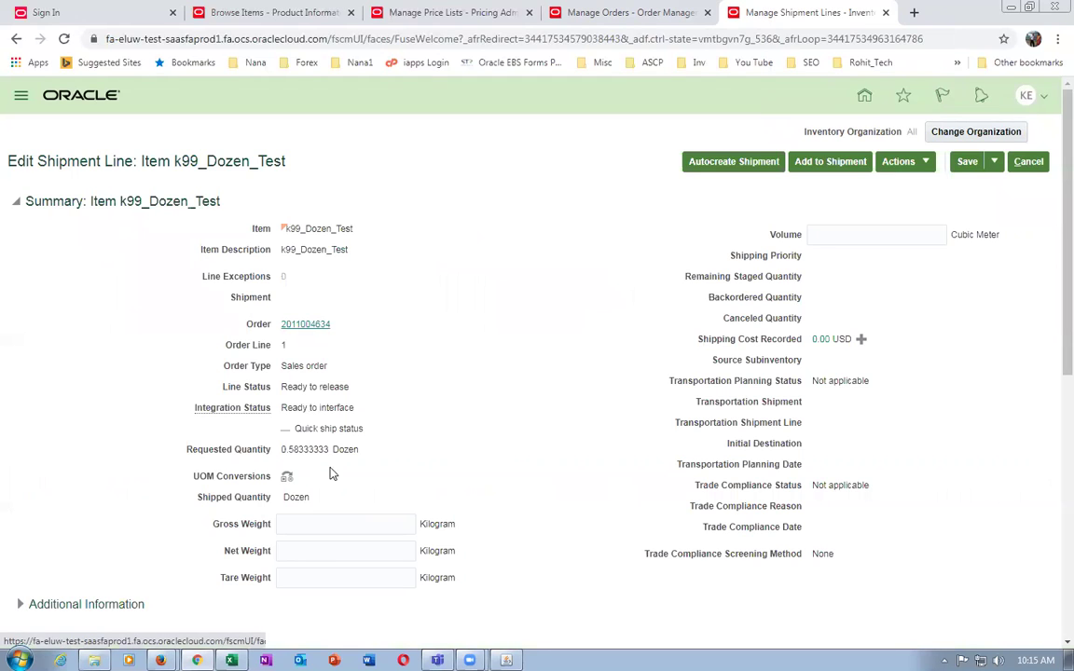
{"action": "left_click_drag", "start_coordinate": [283, 451], "coordinate": [326, 453]}
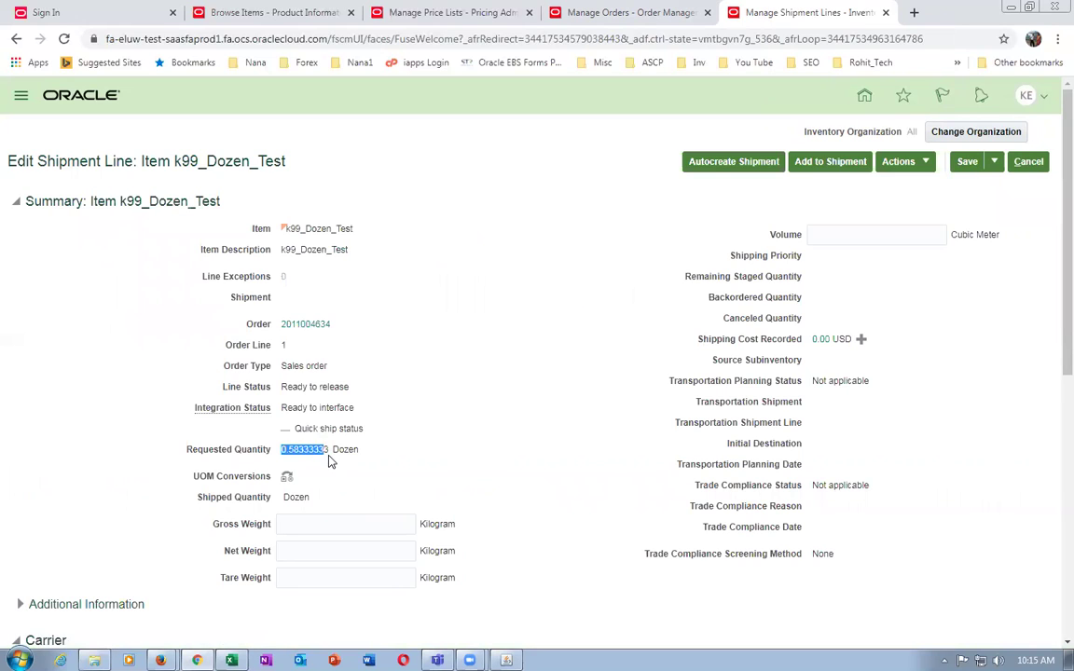
{"action": "left_click", "coordinate": [369, 494]}
- Open Calculator, multiply 0.58333333 by 12 to convert the dozen quantity to each, and close it
{"action": "left_click", "coordinate": [19, 658]}
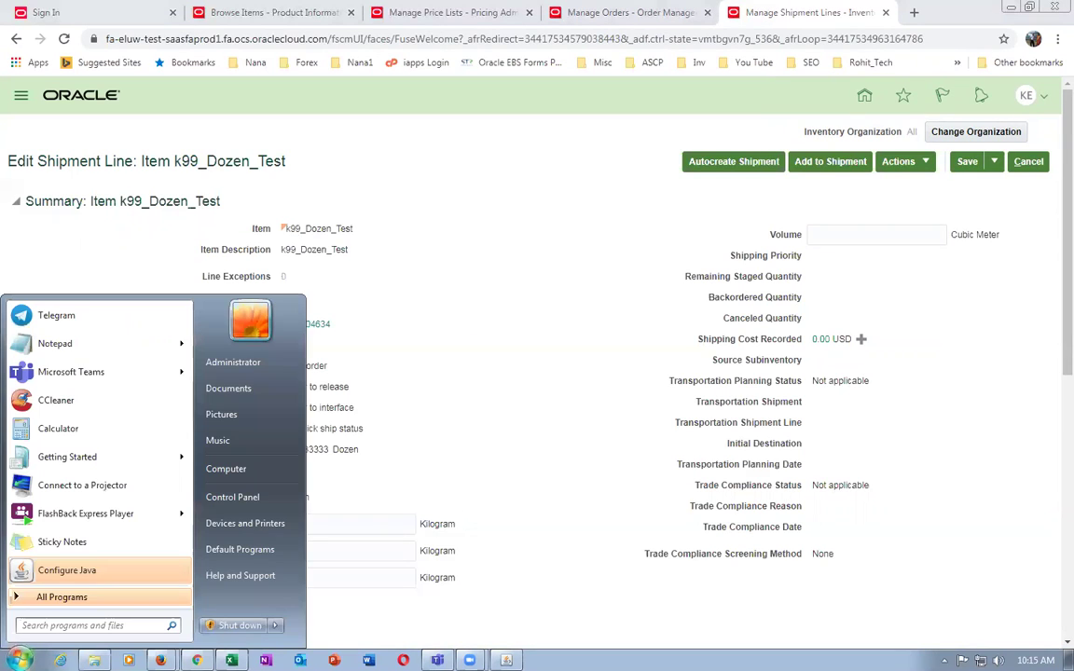
{"action": "type", "text": "calc"}
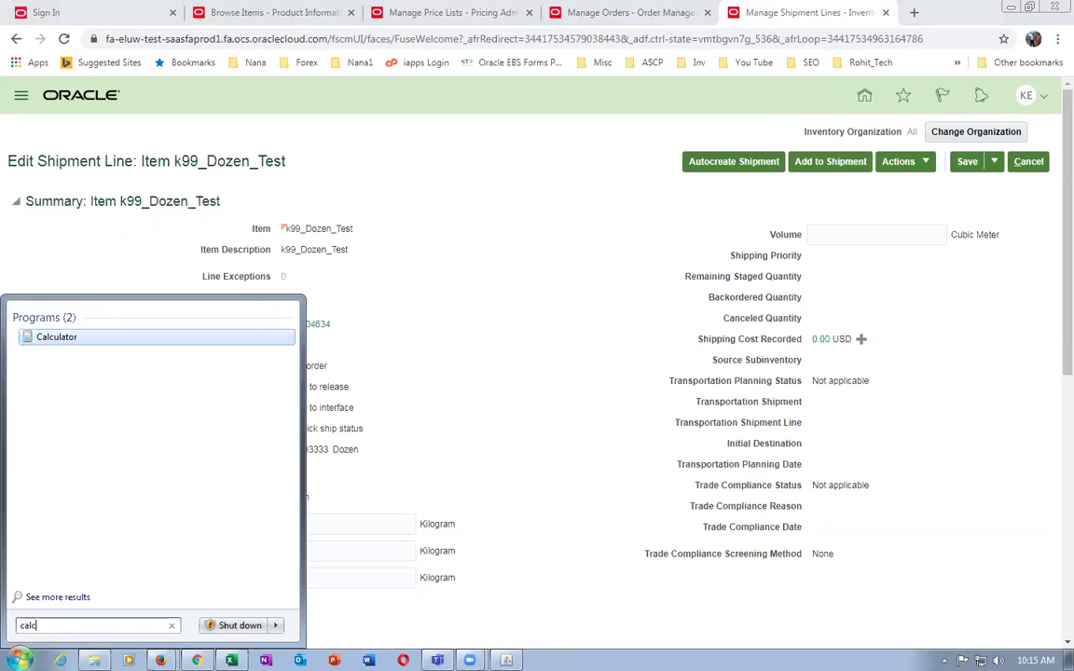
{"action": "key", "text": "Return"}
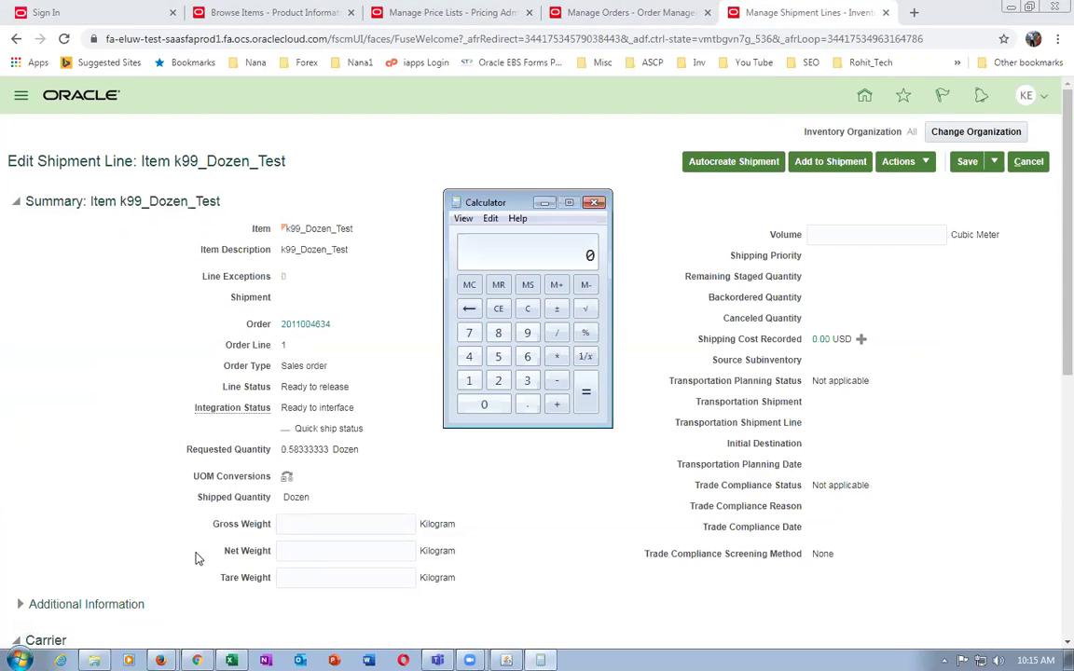
{"action": "type", "text": ".58333333"}
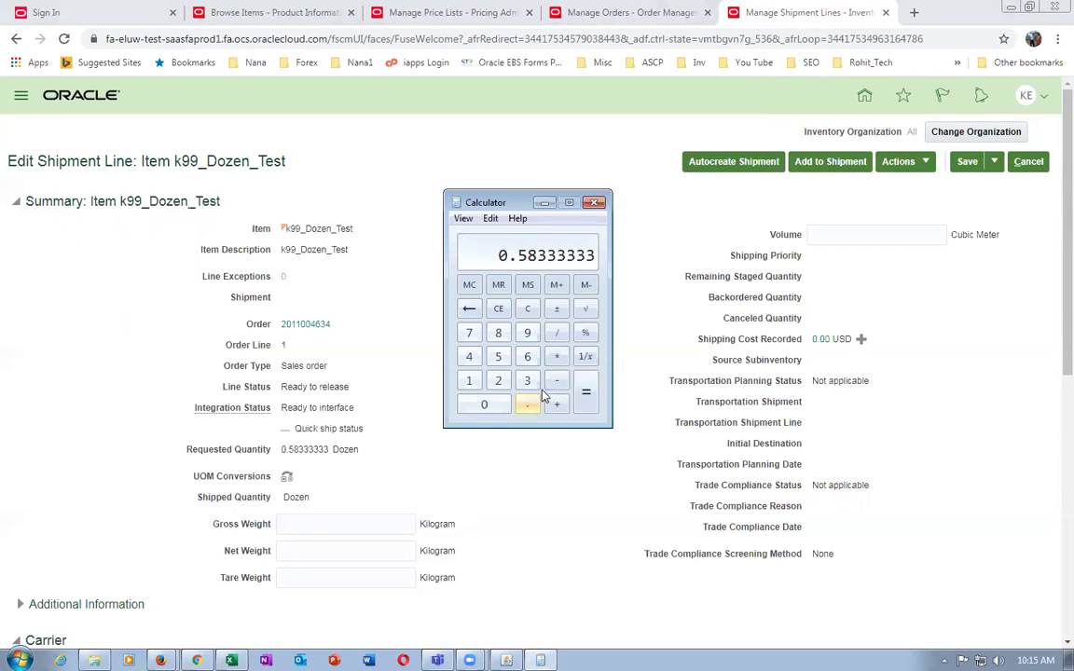
{"action": "left_click", "coordinate": [557, 358]}
{"action": "type", "text": "12"}
{"action": "key", "text": "Return"}
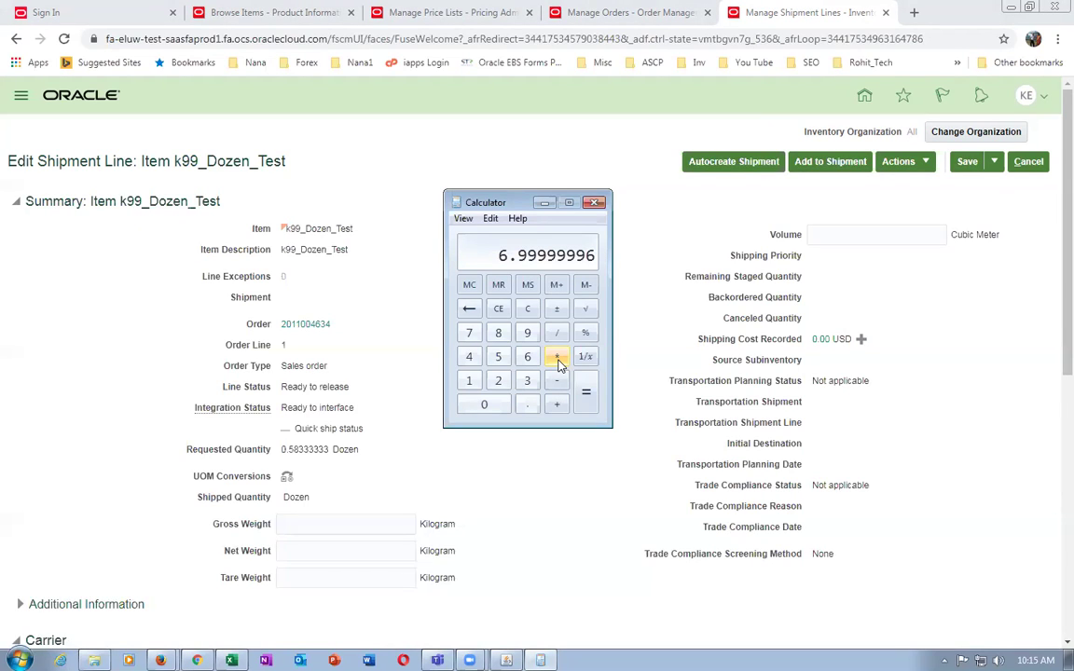
{"action": "left_click", "coordinate": [593, 203]}
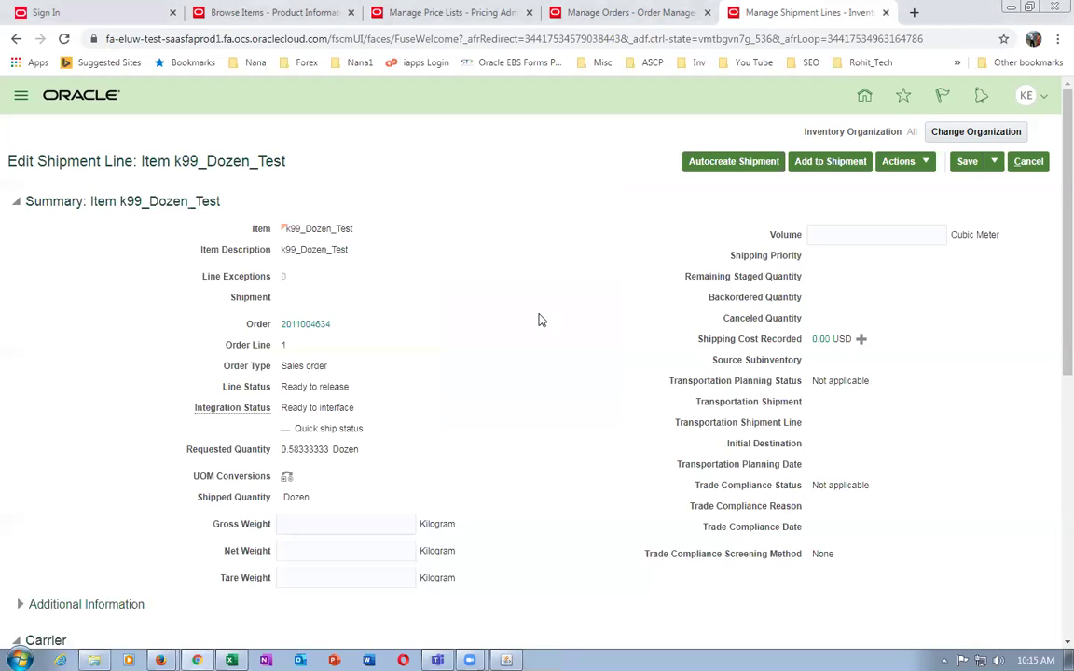
- Pick release the k99_Dozen_Test shipment line and acknowledge the confirmation
{"action": "left_click", "coordinate": [903, 163]}
{"action": "left_click", "coordinate": [925, 186]}
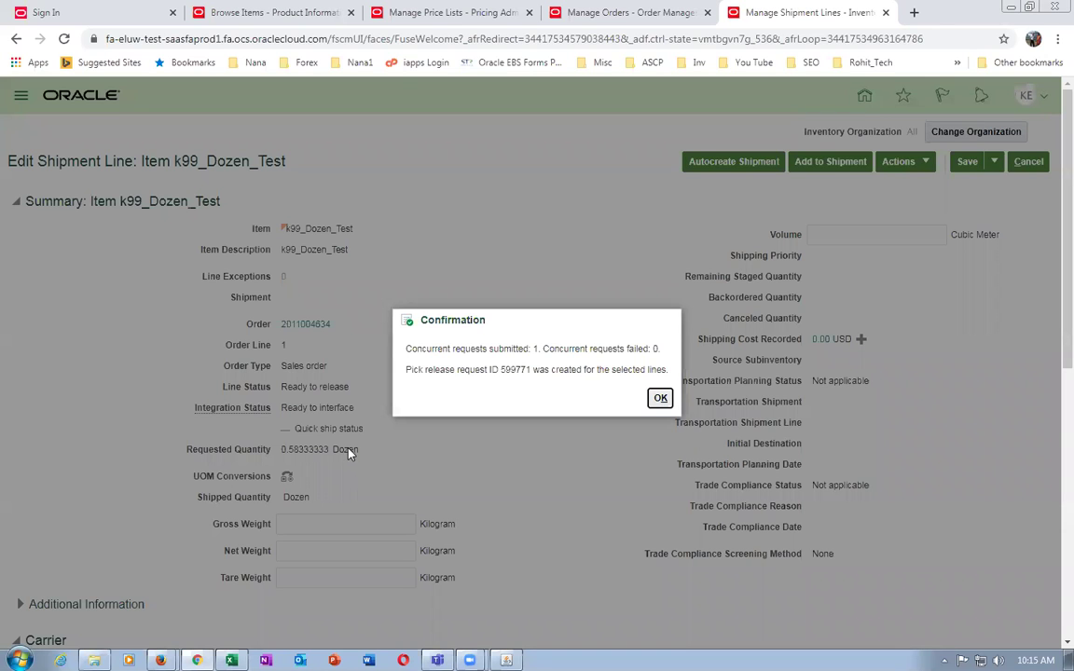
{"action": "left_click", "coordinate": [655, 399]}
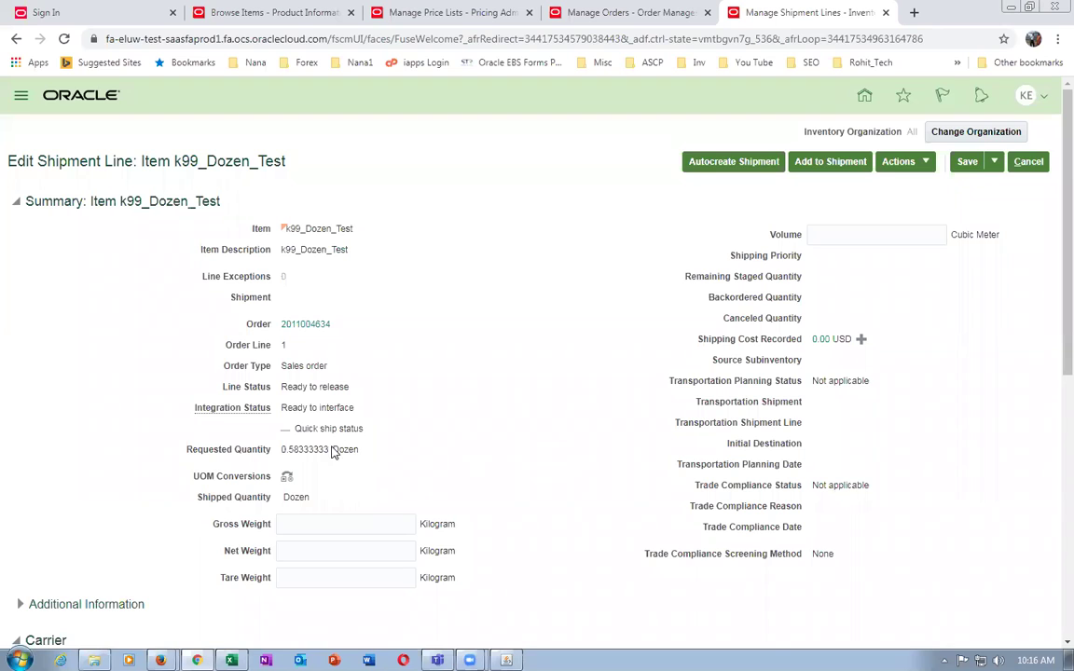
- Check the unit of measure of the requested quantity, then save and close the shipment line
{"action": "left_click_drag", "start_coordinate": [333, 449], "coordinate": [354, 460]}
{"action": "left_click", "coordinate": [432, 481]}
{"action": "left_click_drag", "start_coordinate": [334, 449], "coordinate": [355, 452]}
{"action": "left_click", "coordinate": [996, 163]}
{"action": "left_click", "coordinate": [989, 183]}
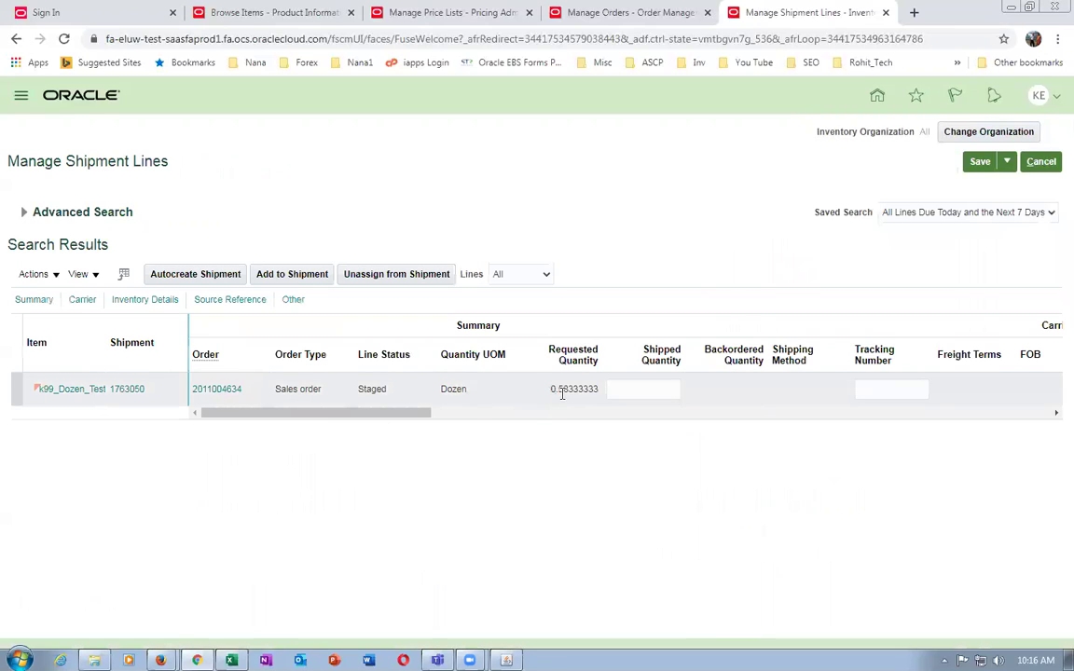
- Open the shipment of the k99_Dozen_Test line and ship confirm it, accepting the undefined weight and volume
{"action": "left_click", "coordinate": [577, 391]}
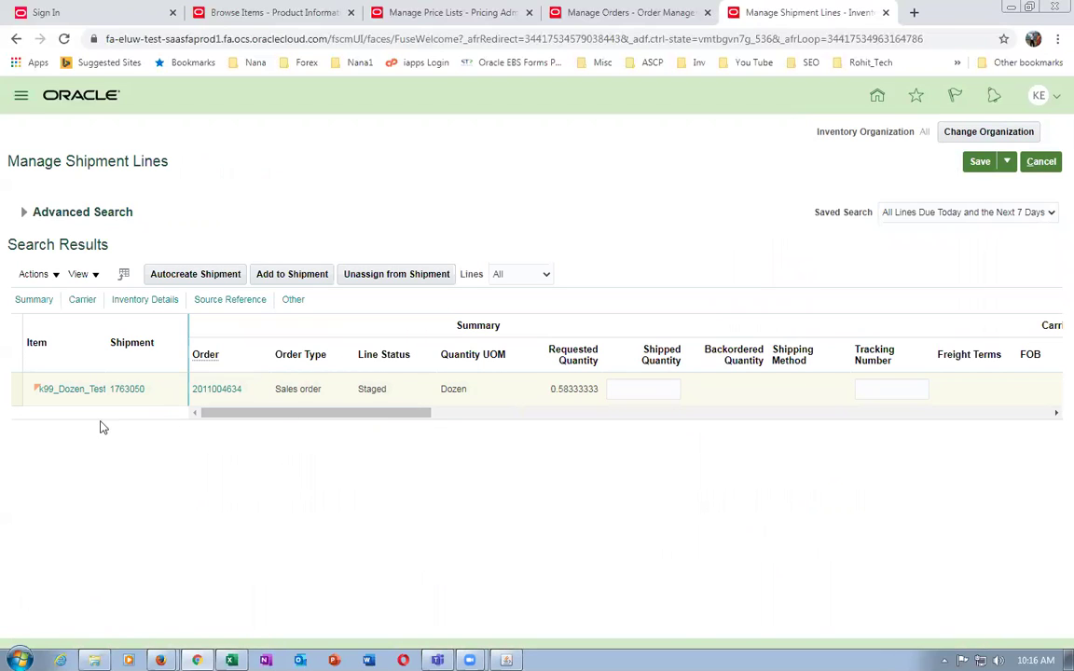
{"action": "left_click", "coordinate": [125, 390]}
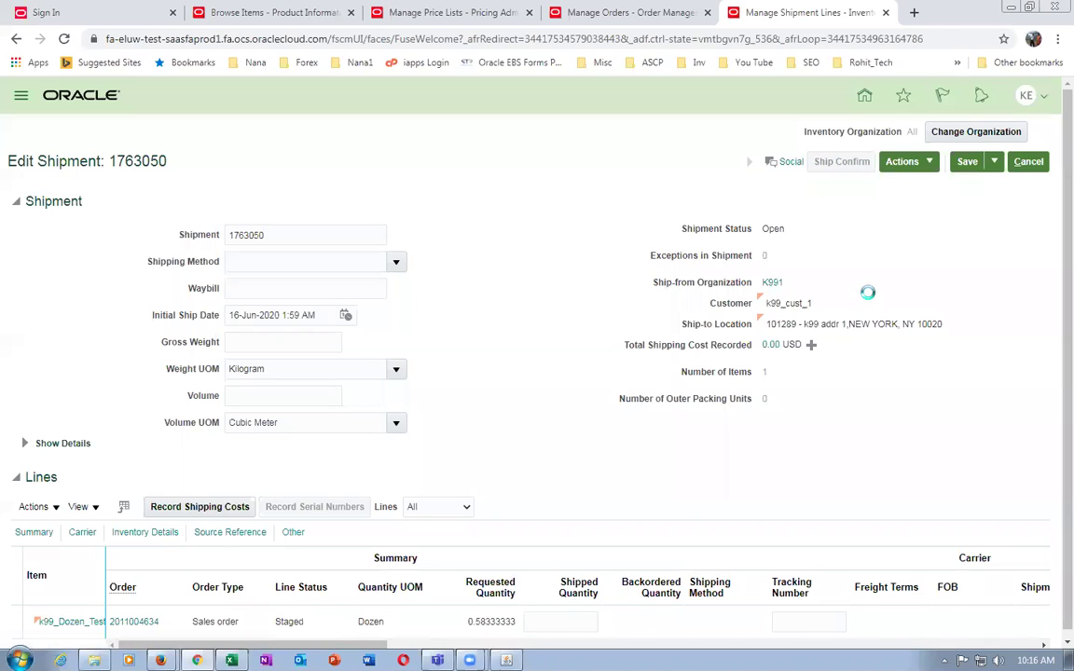
{"action": "left_click", "coordinate": [842, 161]}
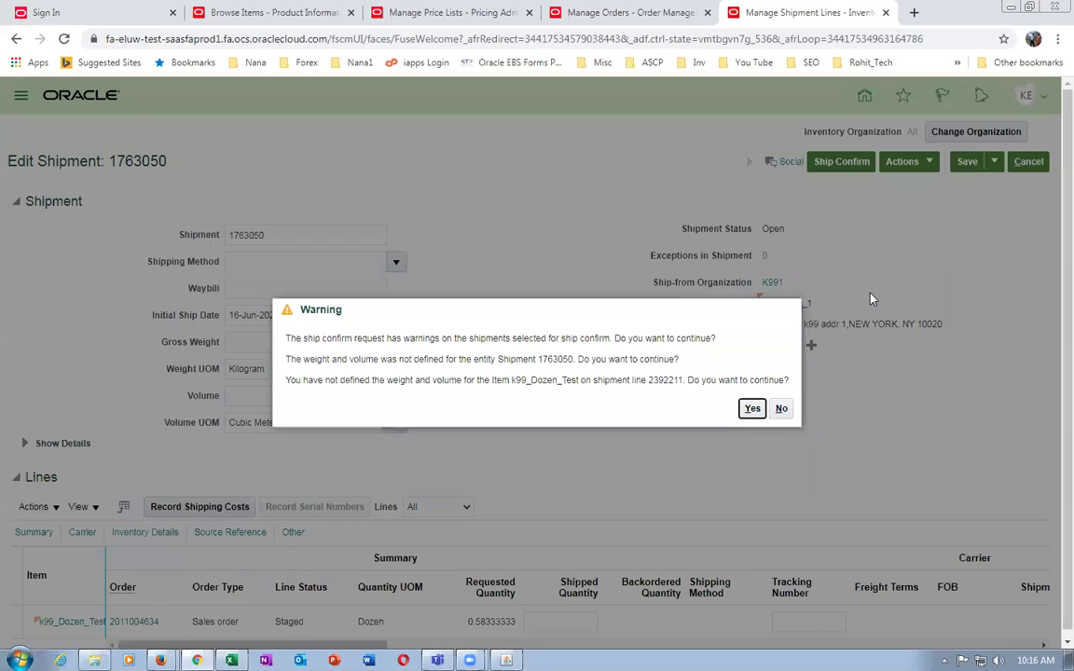
{"action": "left_click", "coordinate": [752, 408]}
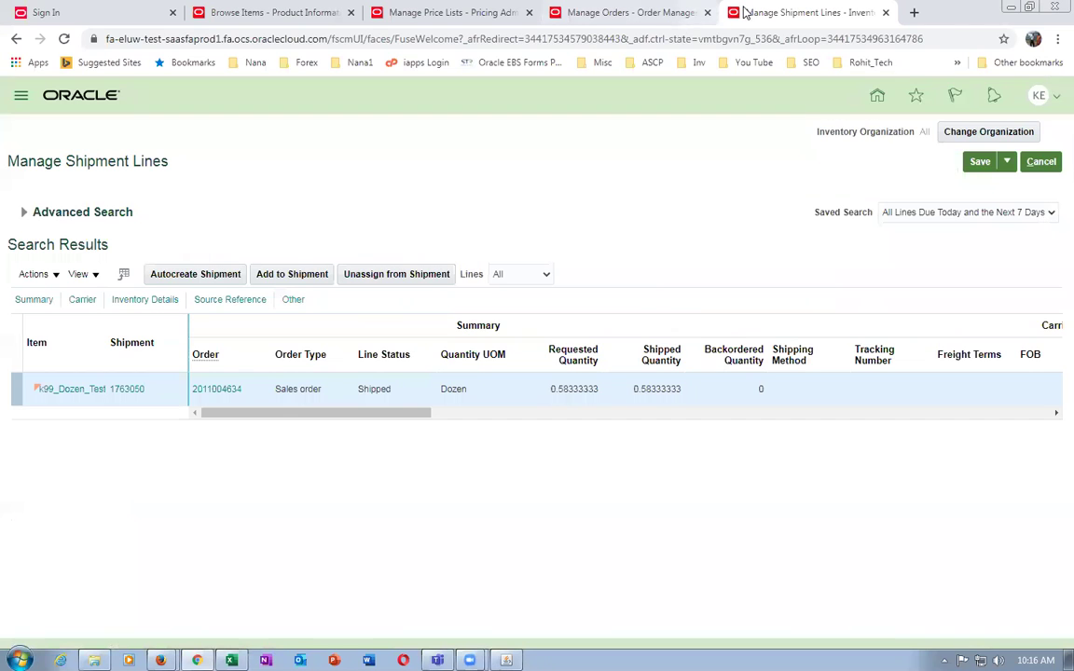
- Duplicate the shipment lines browser tab and open Scheduled Processes under Tools in the copy
{"action": "right_click", "coordinate": [791, 13]}
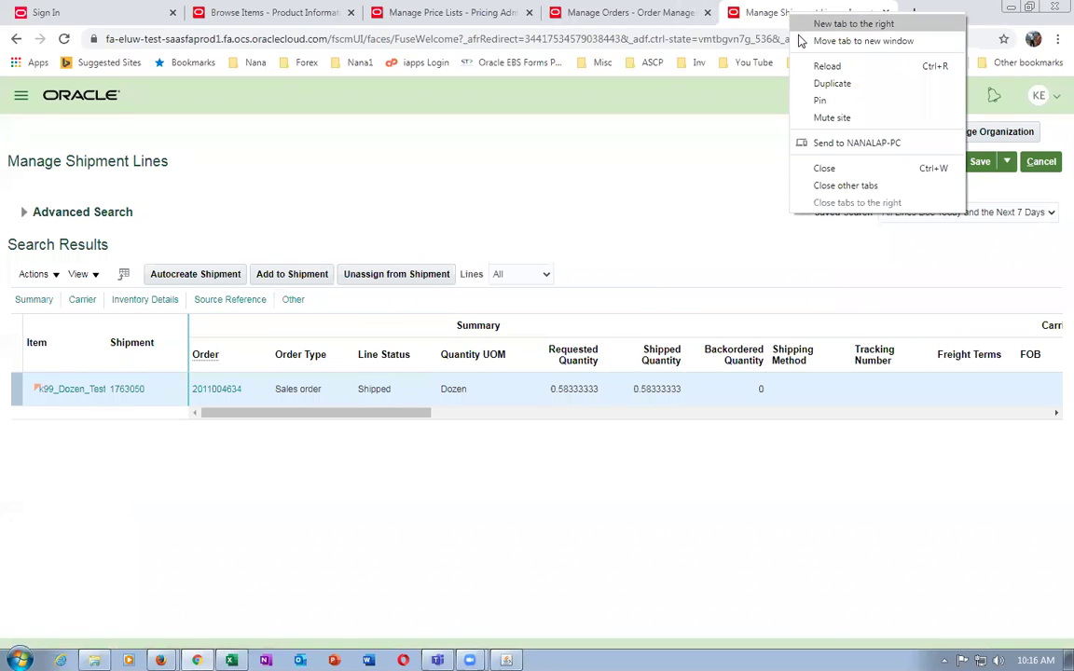
{"action": "left_click", "coordinate": [815, 81]}
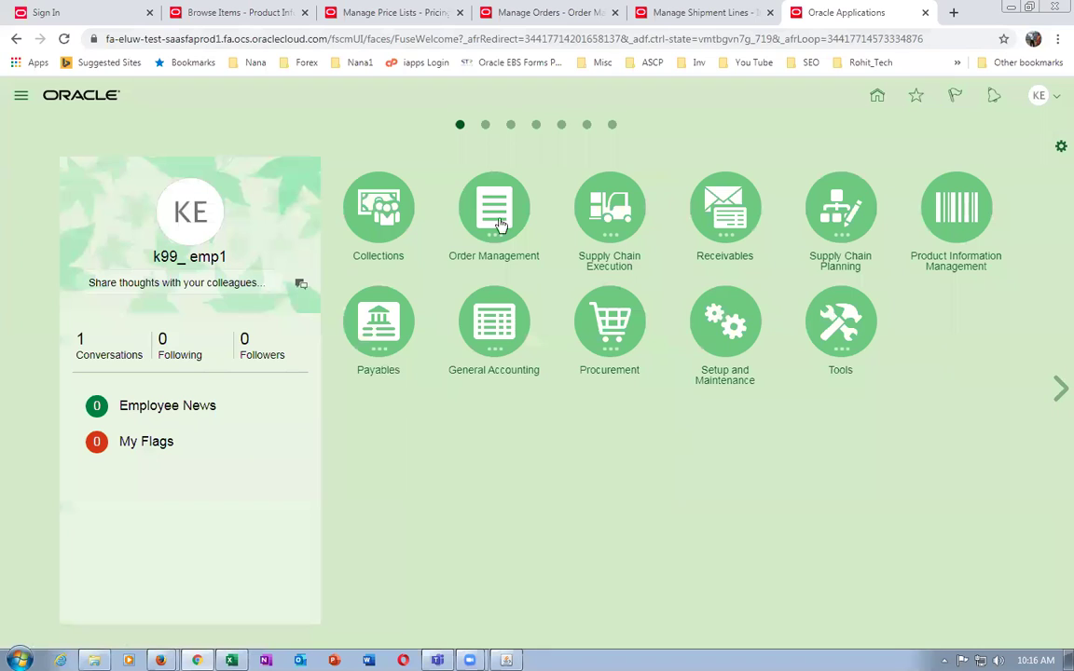
{"action": "left_click", "coordinate": [839, 322]}
{"action": "left_click", "coordinate": [783, 440]}
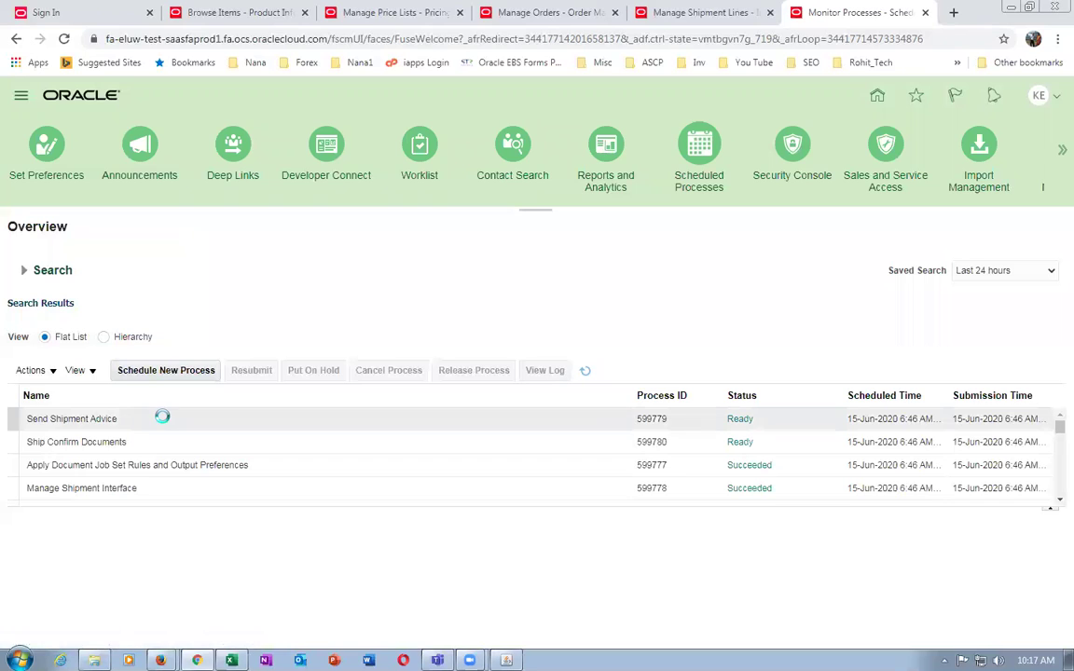
- Refresh the scheduled processes list repeatedly to follow the ship confirm processes, and view the details of Send Shipment Advice
{"action": "left_click", "coordinate": [584, 370]}
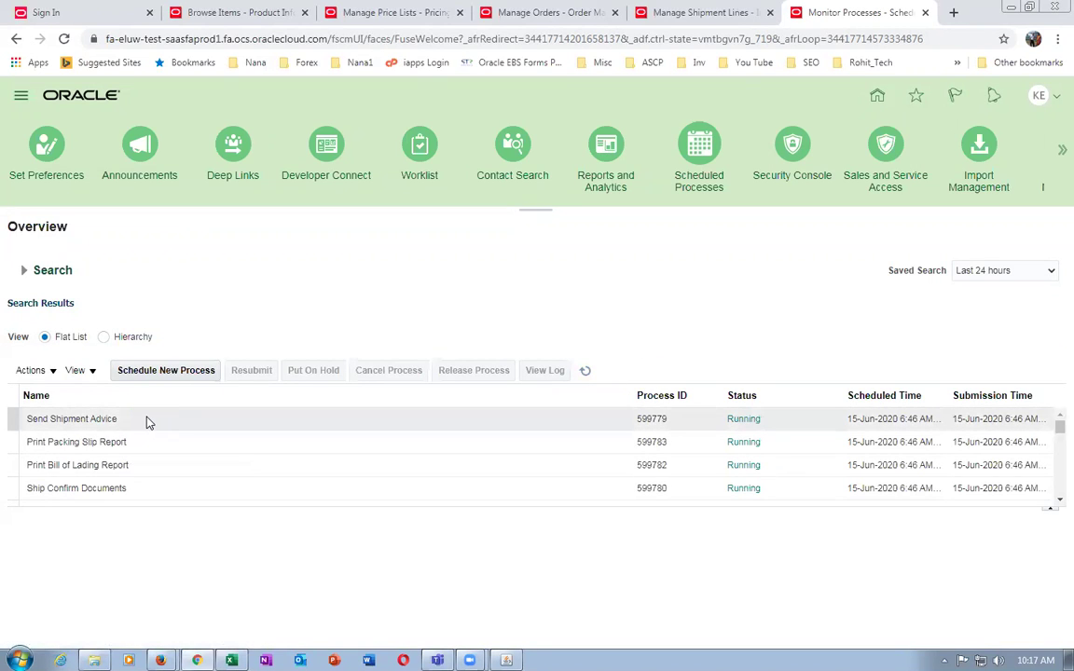
{"action": "left_click", "coordinate": [586, 371]}
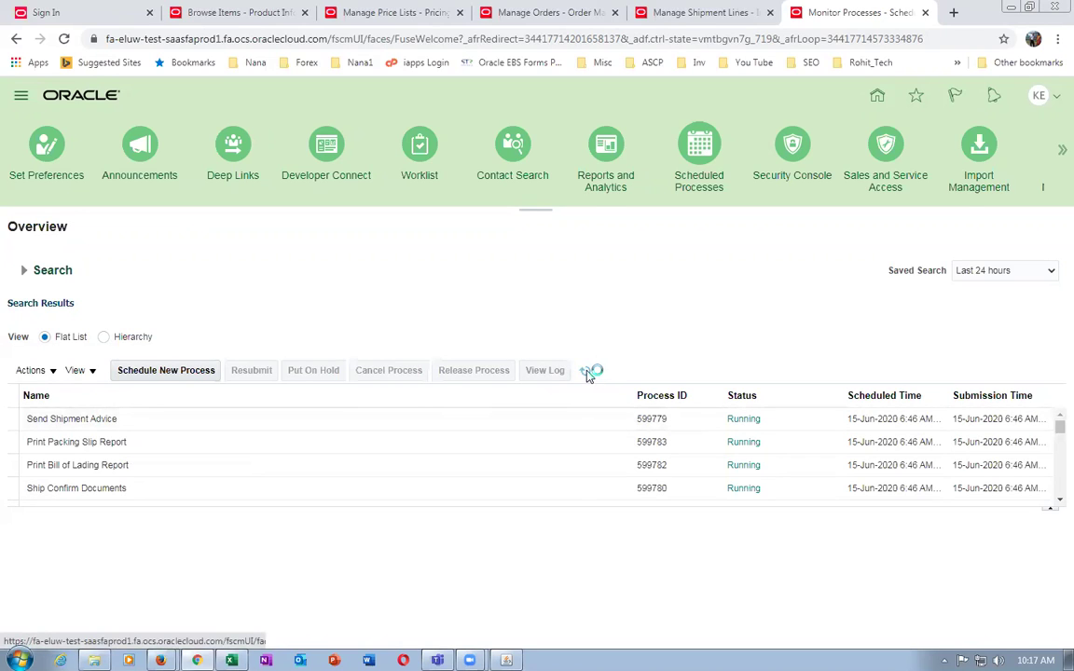
{"action": "left_click", "coordinate": [585, 371]}
{"action": "left_click", "coordinate": [585, 371]}
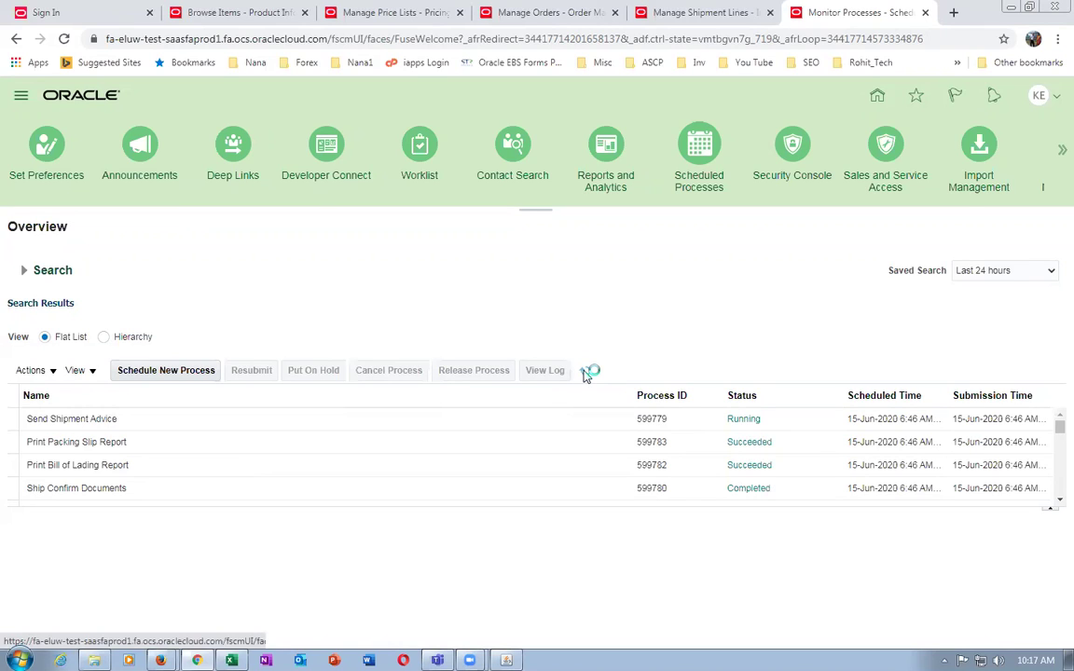
{"action": "left_click", "coordinate": [585, 371]}
{"action": "left_click", "coordinate": [586, 371]}
{"action": "left_click", "coordinate": [585, 372]}
{"action": "left_click", "coordinate": [585, 372]}
{"action": "left_click", "coordinate": [583, 373]}
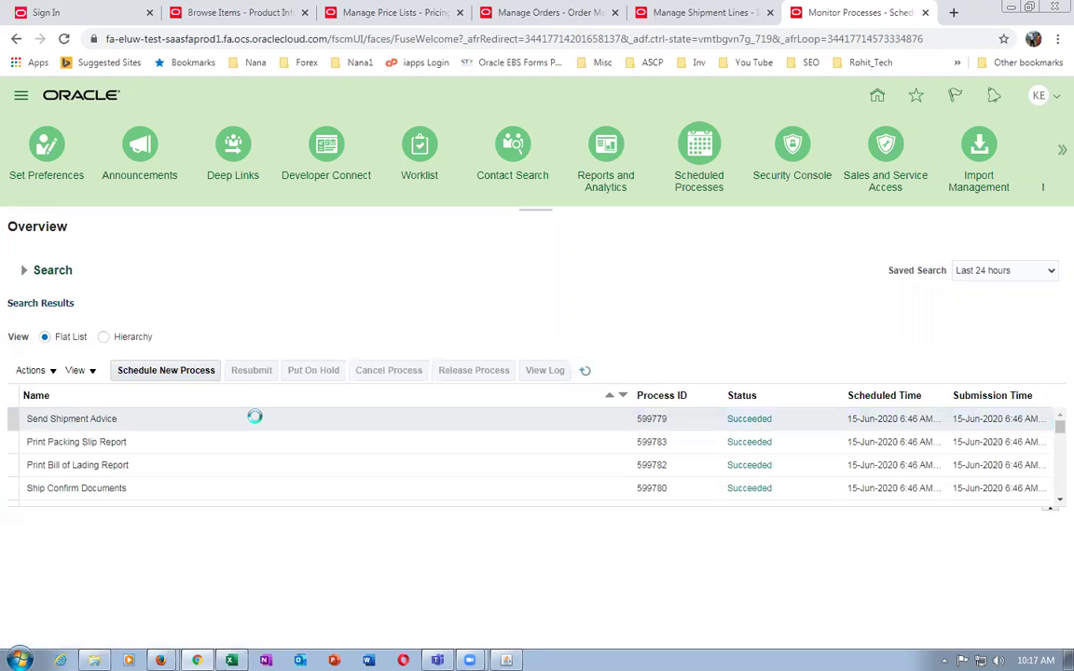
{"action": "left_click", "coordinate": [215, 420]}
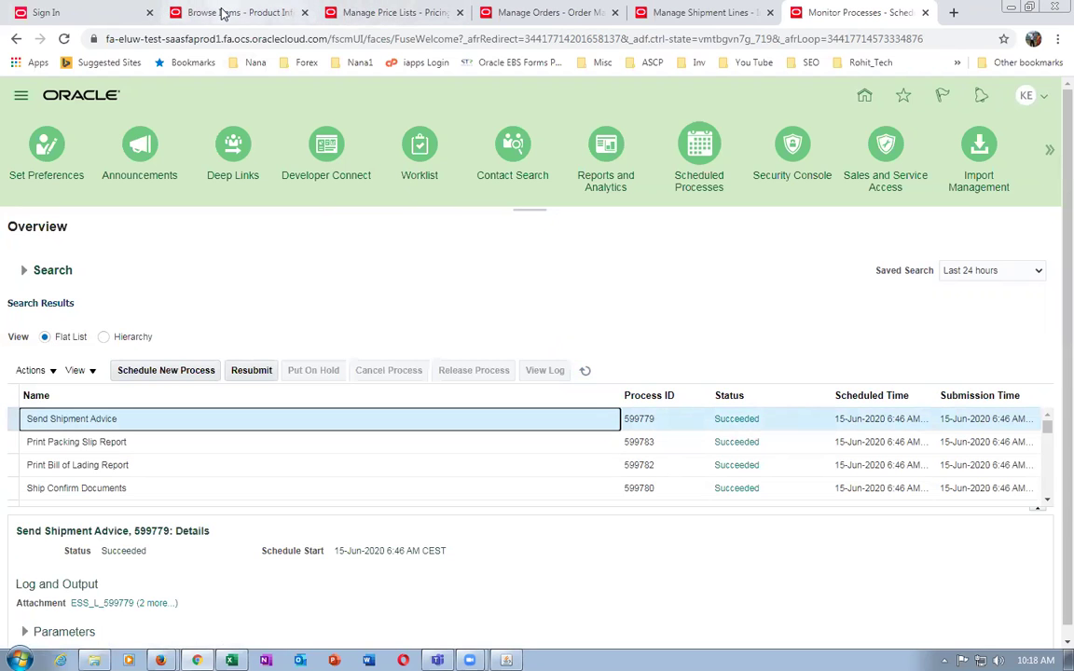
- Return to Manage Orders, refresh the order's orchestration process to check its task statuses, and close it
{"action": "left_click", "coordinate": [547, 13]}
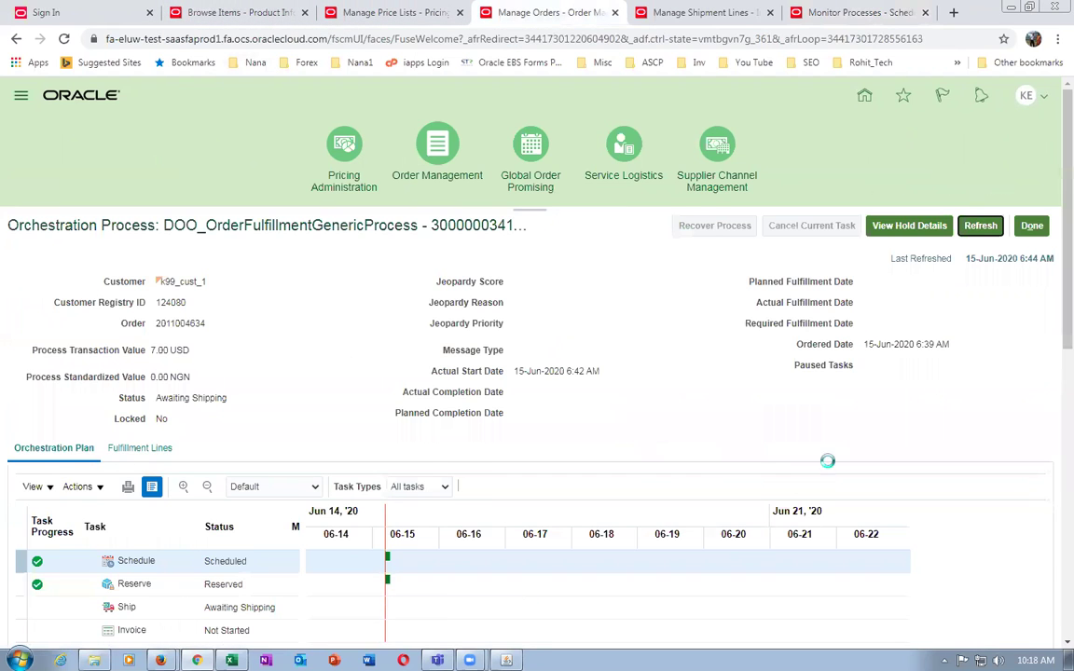
{"action": "left_click", "coordinate": [980, 225]}
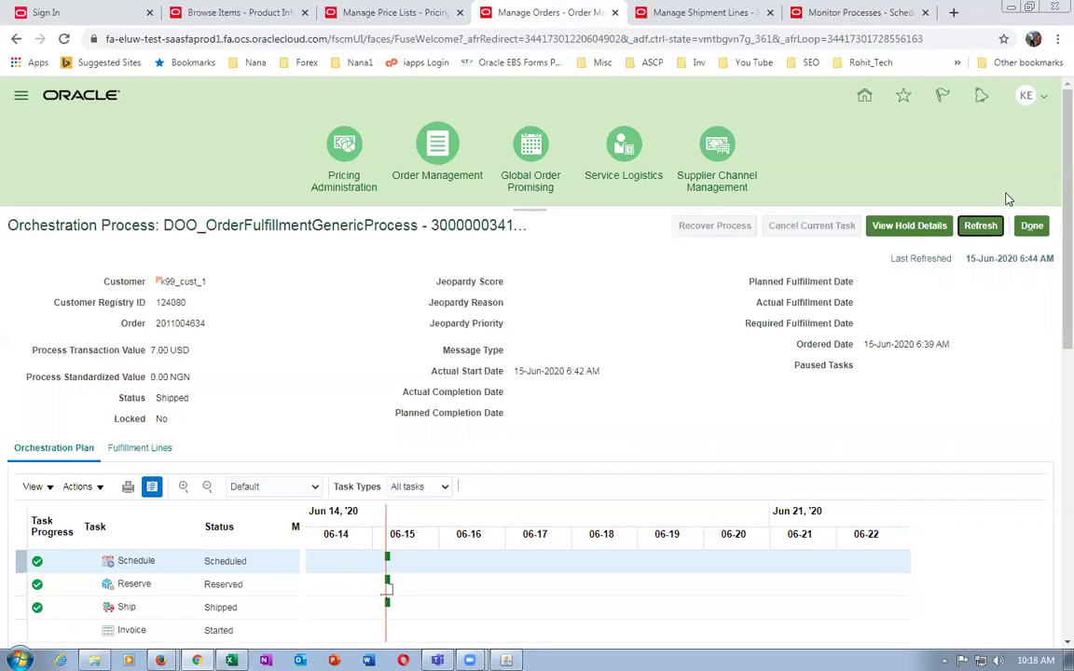
{"action": "left_click", "coordinate": [1031, 226]}
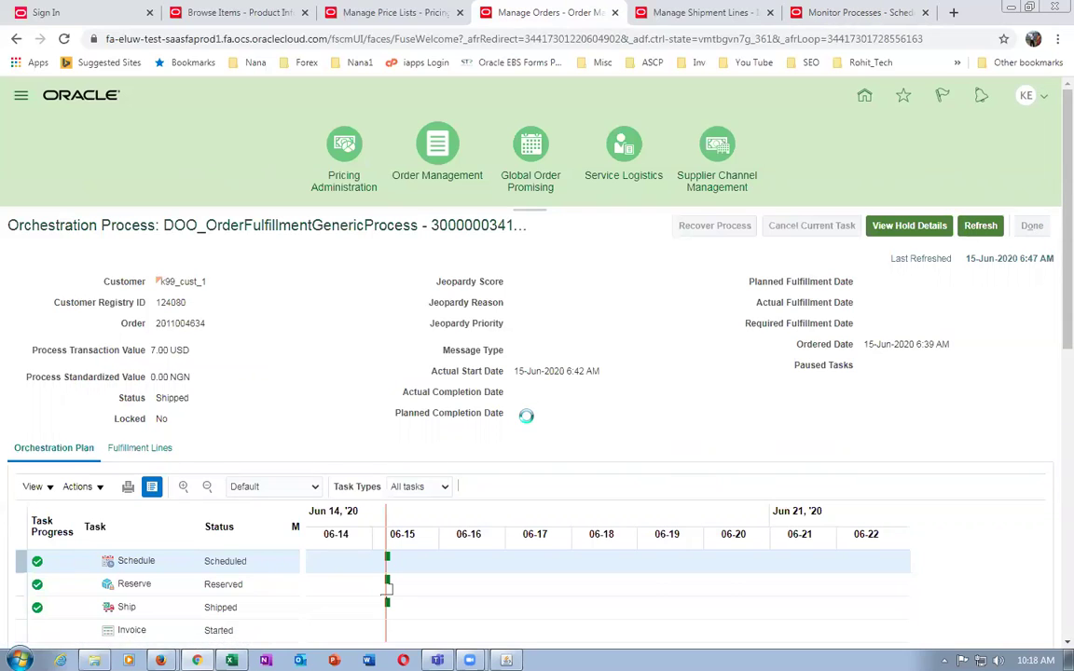
- Review the k99_Dozen_Test fulfillment line, refresh the order, and return to the order lines to check the line's status
{"action": "scroll", "coordinate": [530, 423], "scroll_direction": "down", "scroll_amount": 3}
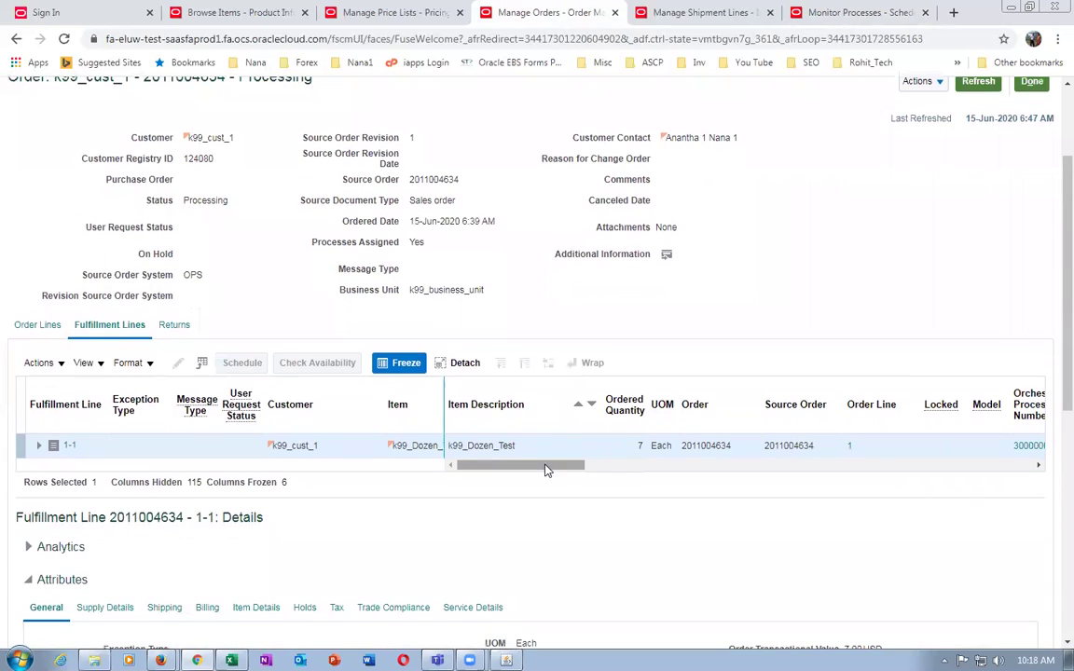
{"action": "mouse_move", "coordinate": [568, 466]}
{"action": "left_mouse_down"}
{"action": "mouse_move", "coordinate": [594, 469]}
{"action": "mouse_move", "coordinate": [573, 479]}
{"action": "left_mouse_up"}
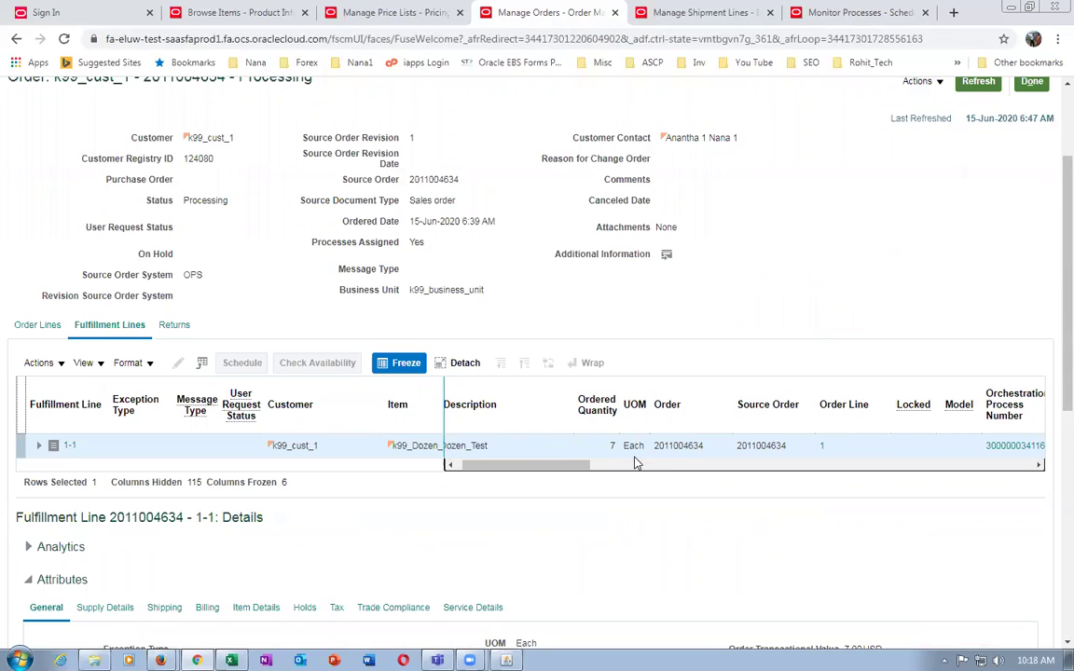
{"action": "left_click", "coordinate": [977, 82]}
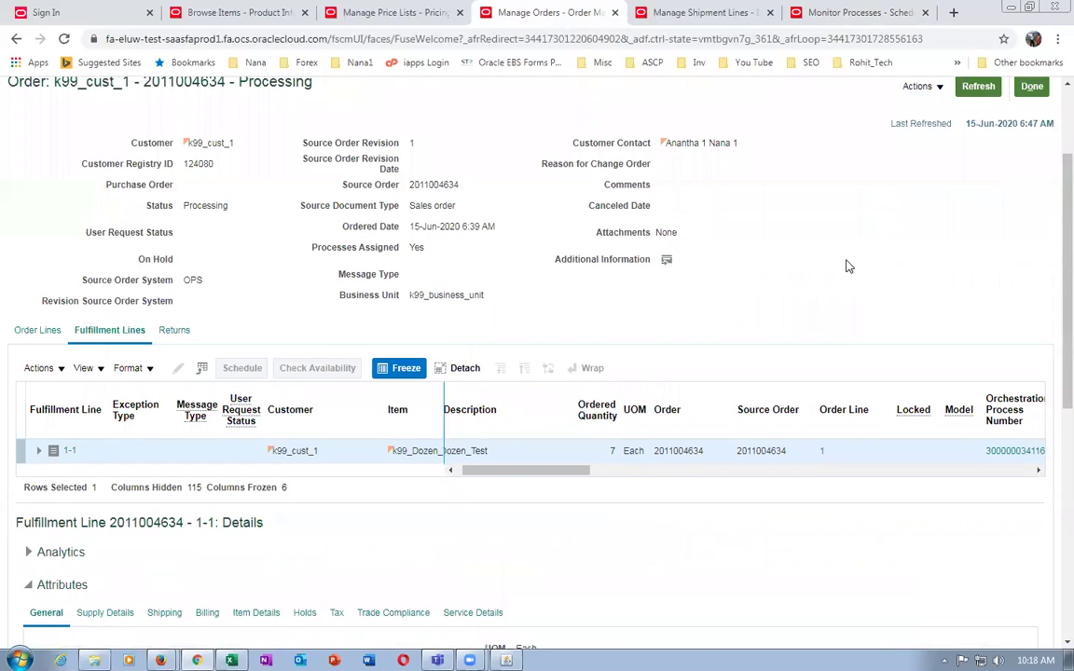
{"action": "scroll", "coordinate": [1053, 280], "scroll_direction": "up", "scroll_amount": 3}
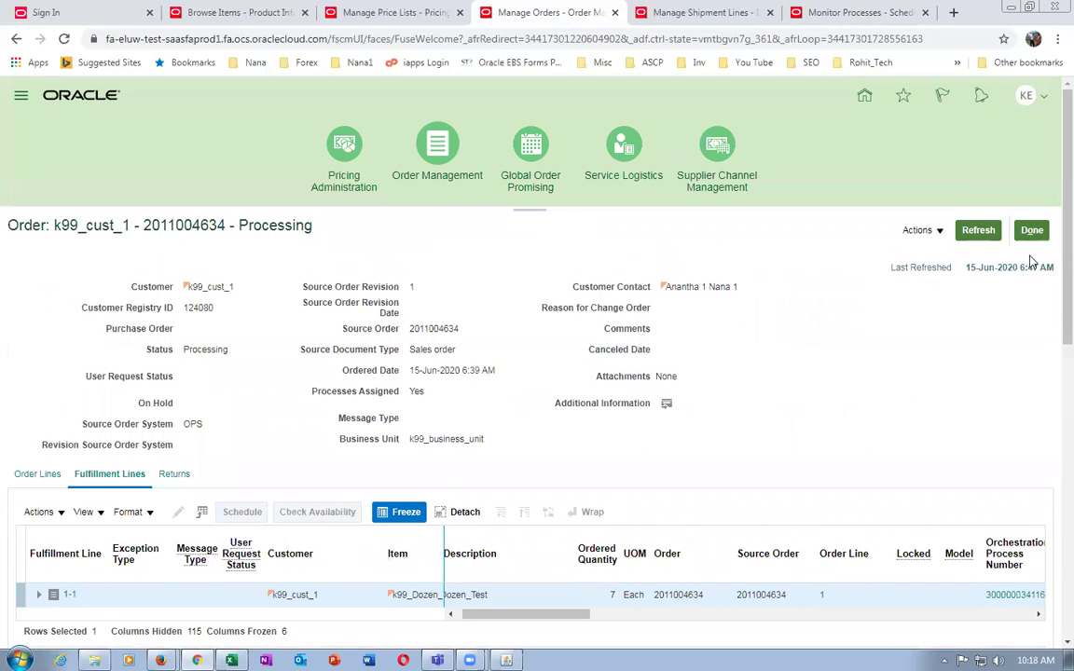
{"action": "left_click", "coordinate": [1031, 230]}
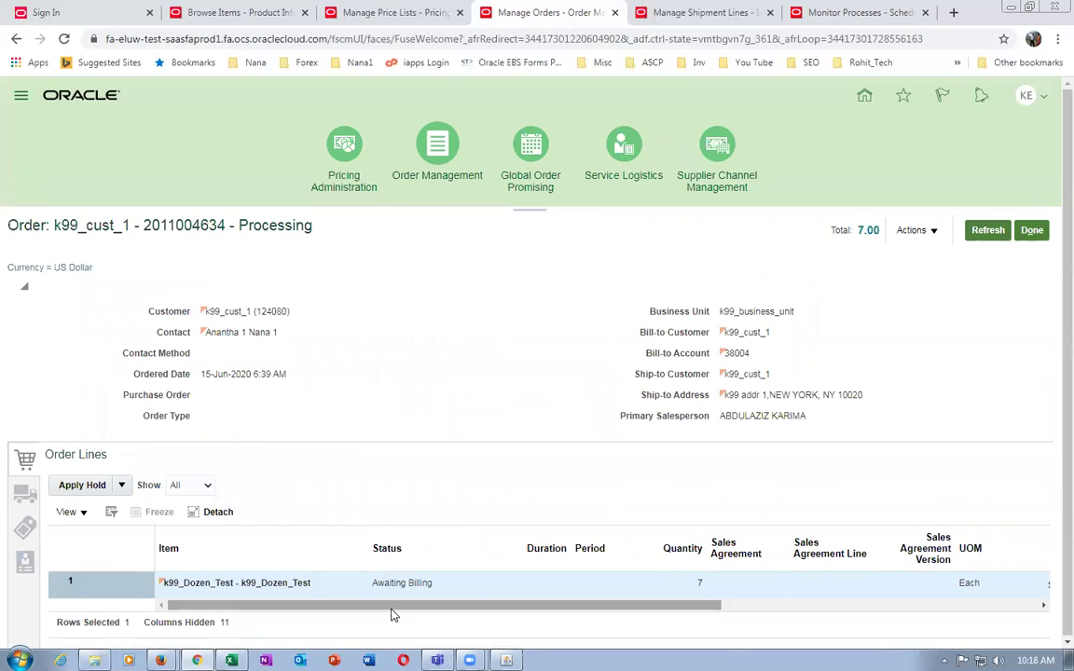
{"action": "left_click_drag", "start_coordinate": [394, 608], "coordinate": [417, 625]}
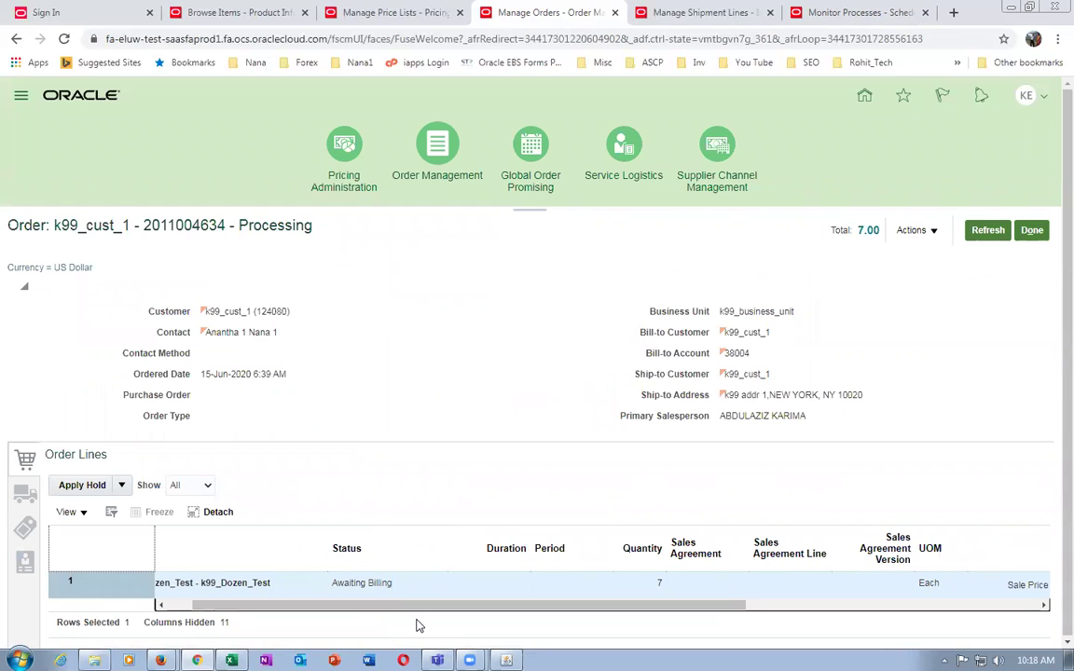
- Close the shipment lines page and reopen Inventory Management under Supply Chain Execution from the home page
{"action": "left_click", "coordinate": [692, 14]}
{"action": "left_click", "coordinate": [1038, 162]}
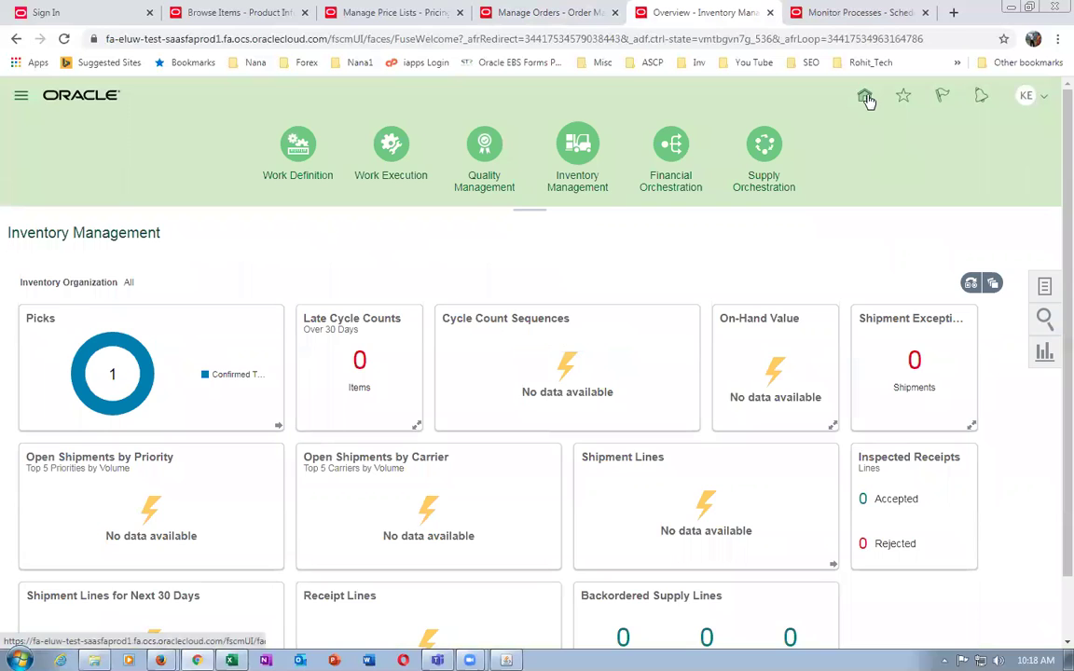
{"action": "left_click", "coordinate": [870, 97]}
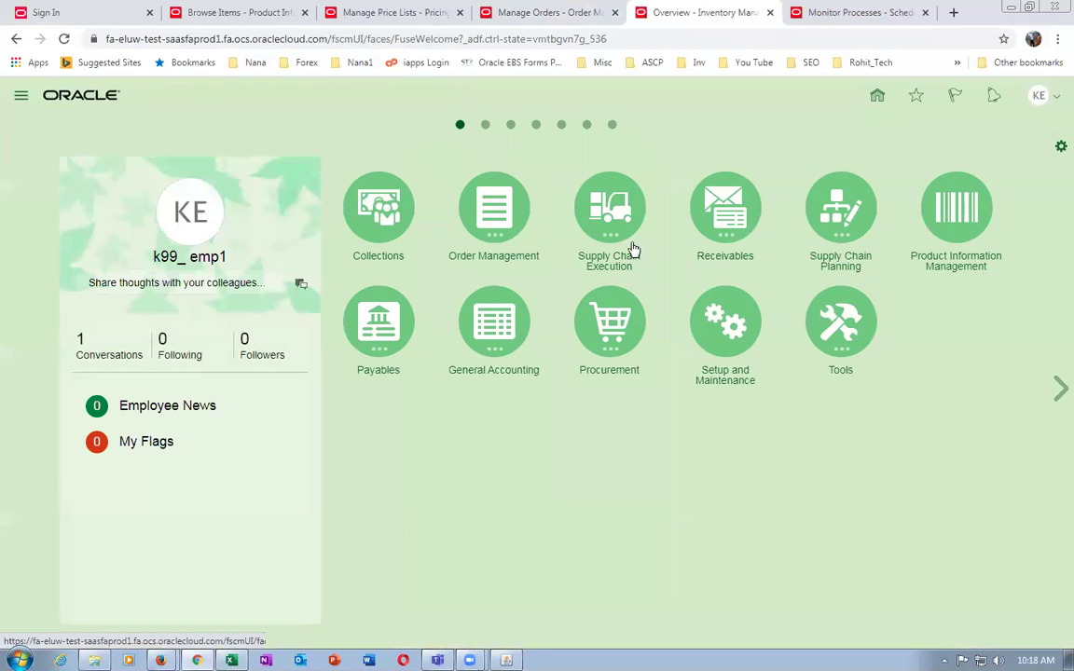
{"action": "left_click", "coordinate": [570, 214]}
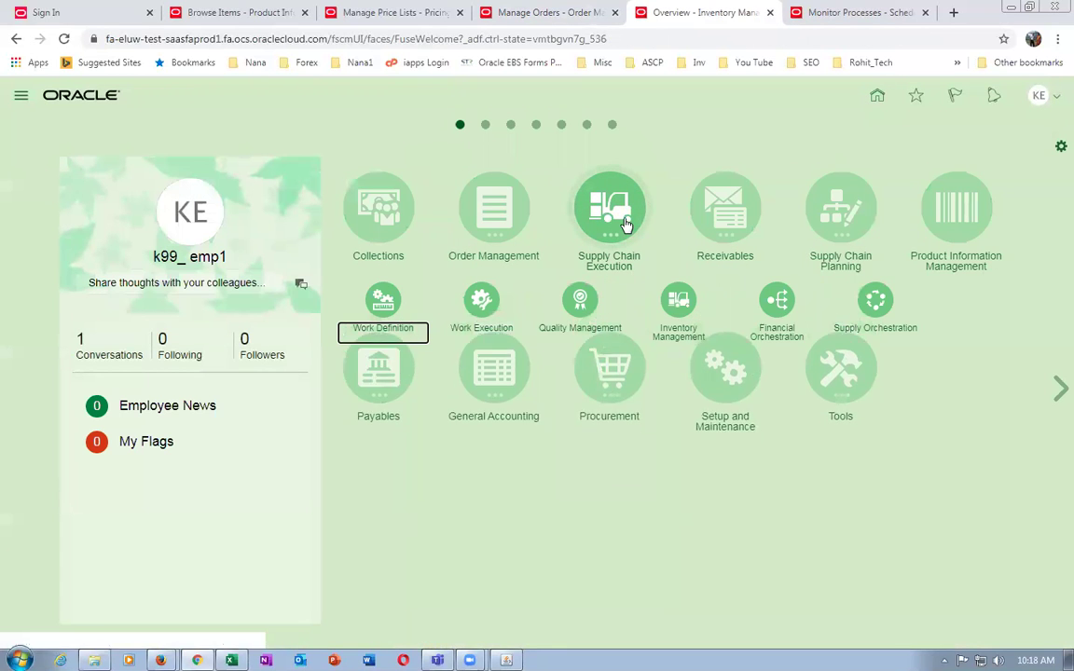
{"action": "left_click", "coordinate": [678, 299]}
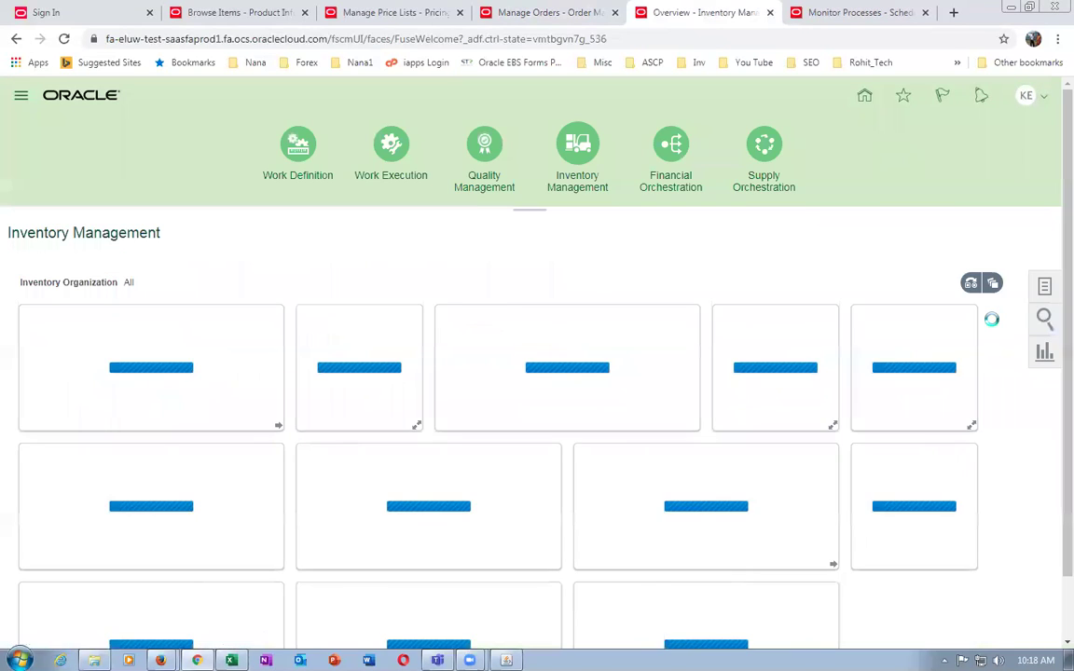
- Show the Inventory tasks and open Manage Item Quantities
{"action": "left_click", "coordinate": [1044, 291]}
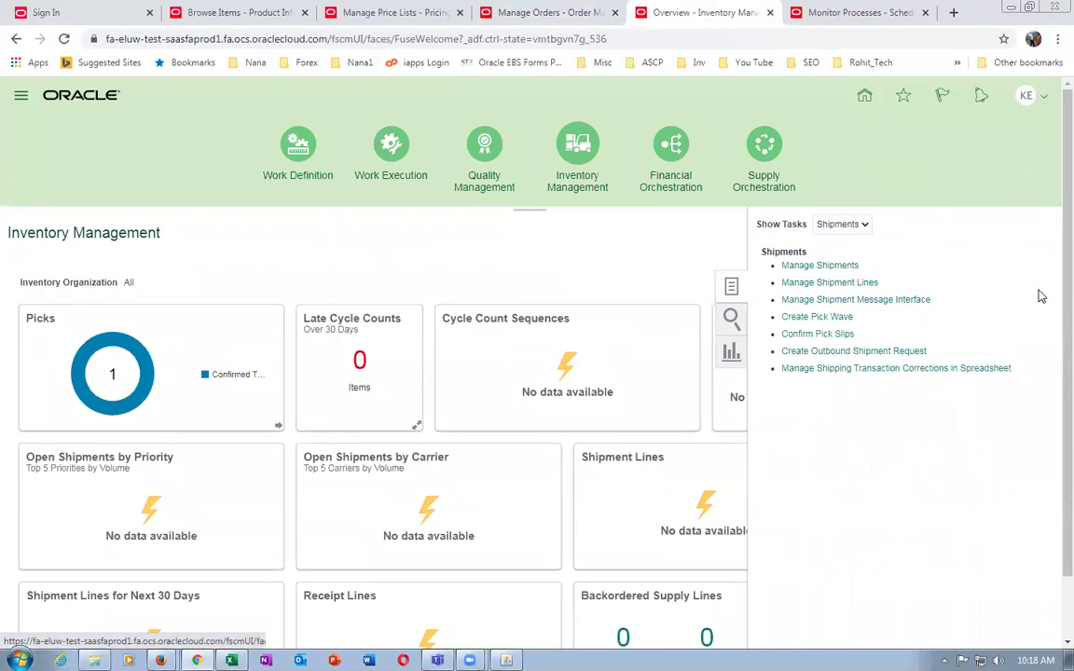
{"action": "left_click", "coordinate": [866, 227]}
{"action": "left_click", "coordinate": [837, 237]}
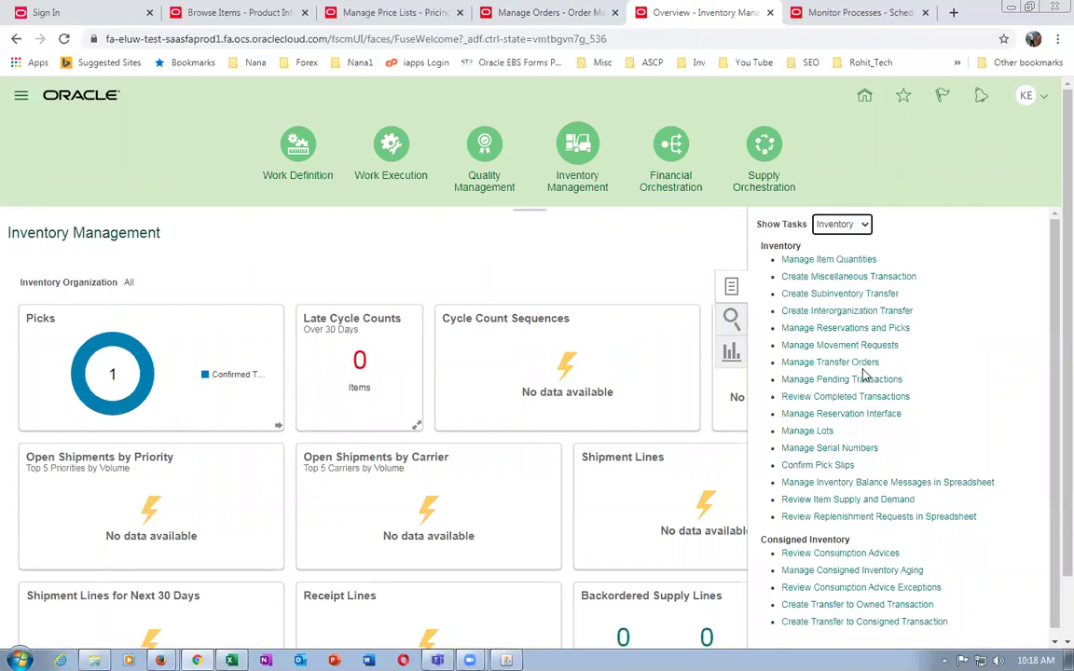
{"action": "left_click", "coordinate": [824, 260]}
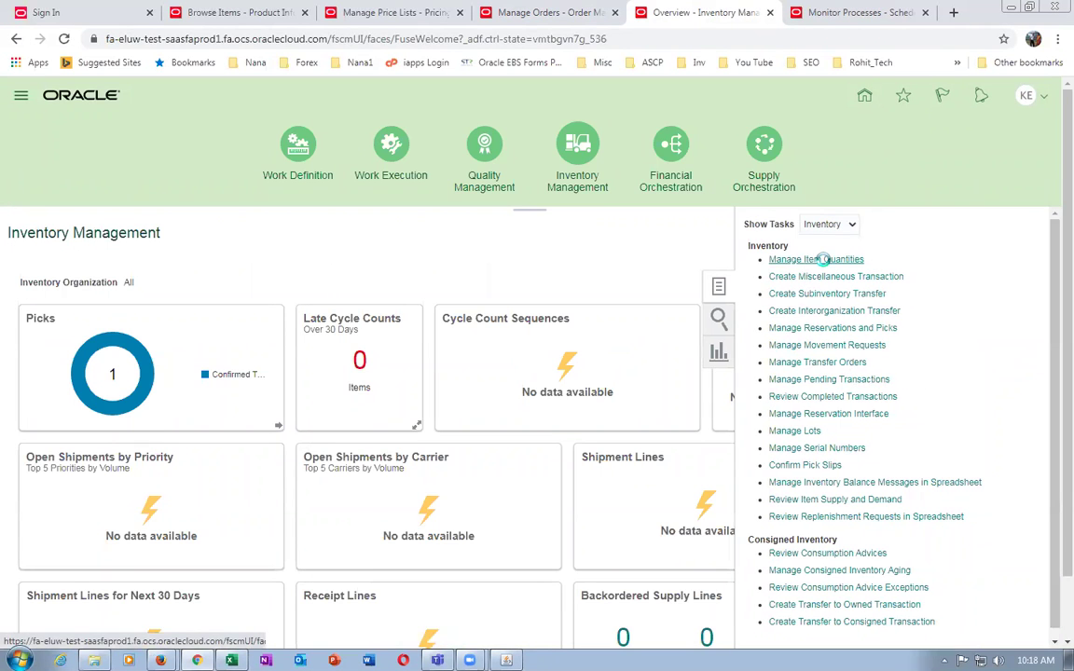
{"action": "left_click", "coordinate": [148, 244]}
{"action": "key", "text": "ctrl+v"}
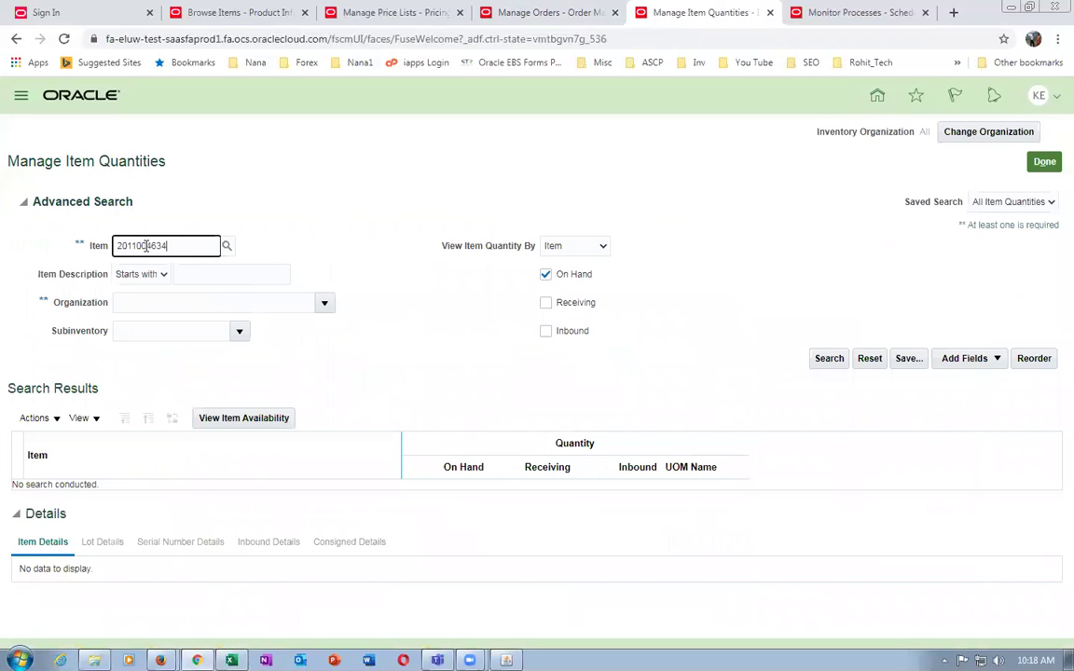
{"action": "key", "text": "BackSpace"}
{"action": "key", "text": "BackSpace"}
{"action": "key", "text": "BackSpace"}
{"action": "key", "text": "BackSpace"}
{"action": "key", "text": "BackSpace"}
{"action": "key", "text": "BackSpace"}
{"action": "key", "text": "BackSpace"}
{"action": "key", "text": "BackSpace"}
{"action": "key", "text": "BackSpace"}
- Copy the item name k99_Dozen_Test from the Pricing_Test workbook in Excel and search the item quantities for it
{"action": "key", "text": "alt+Tab"}
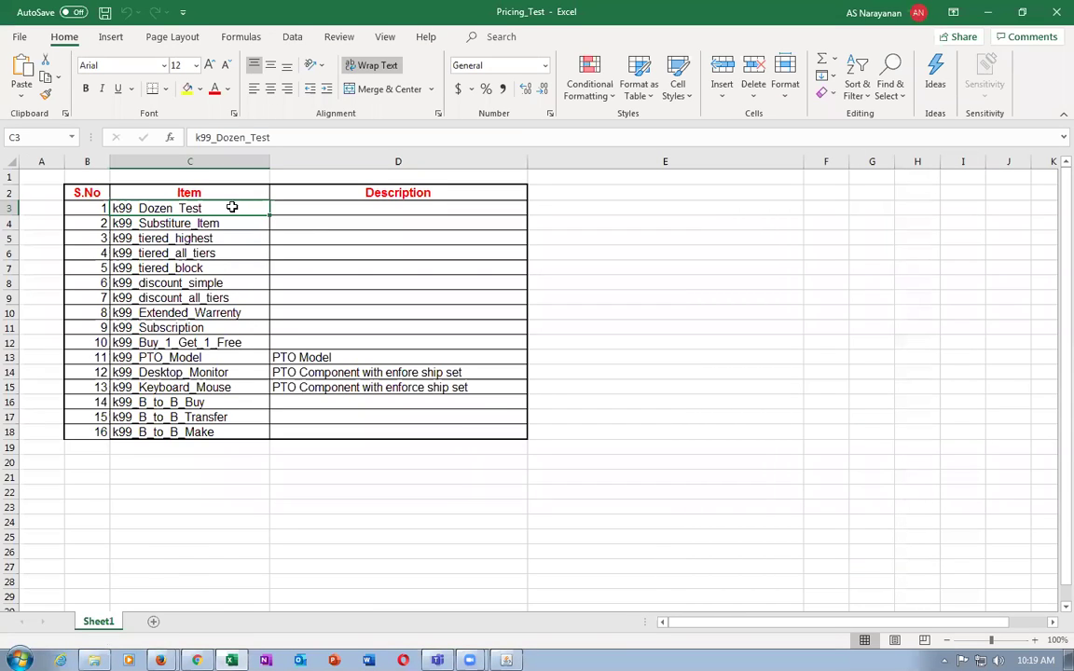
{"action": "key", "text": "ctrl+c"}
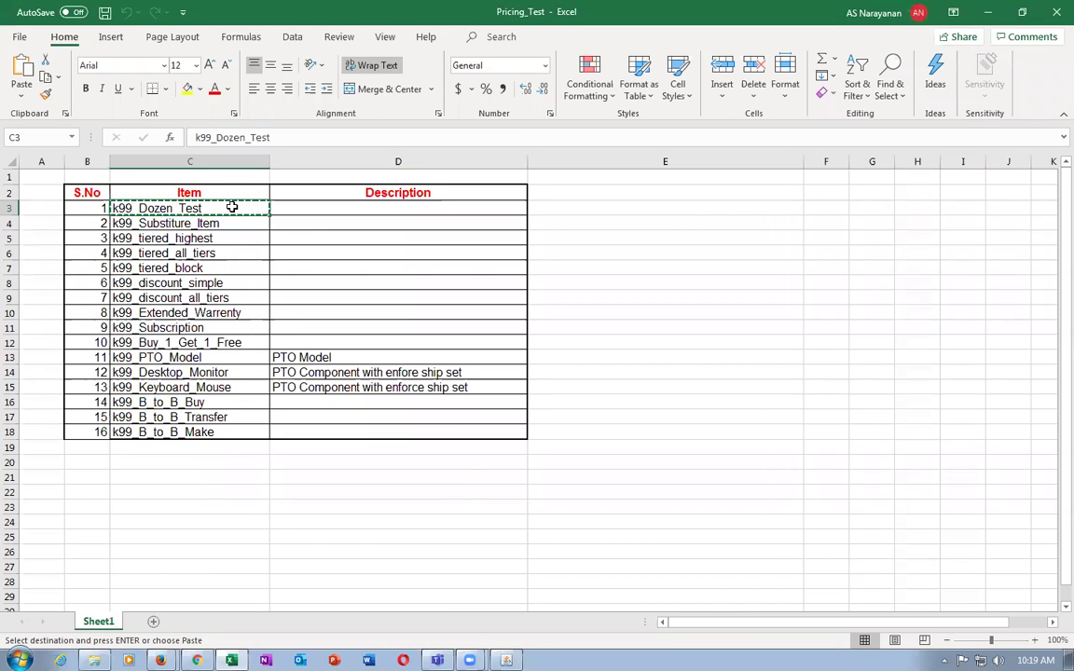
{"action": "key", "text": "alt+Tab"}
{"action": "key", "text": "ctrl+v"}
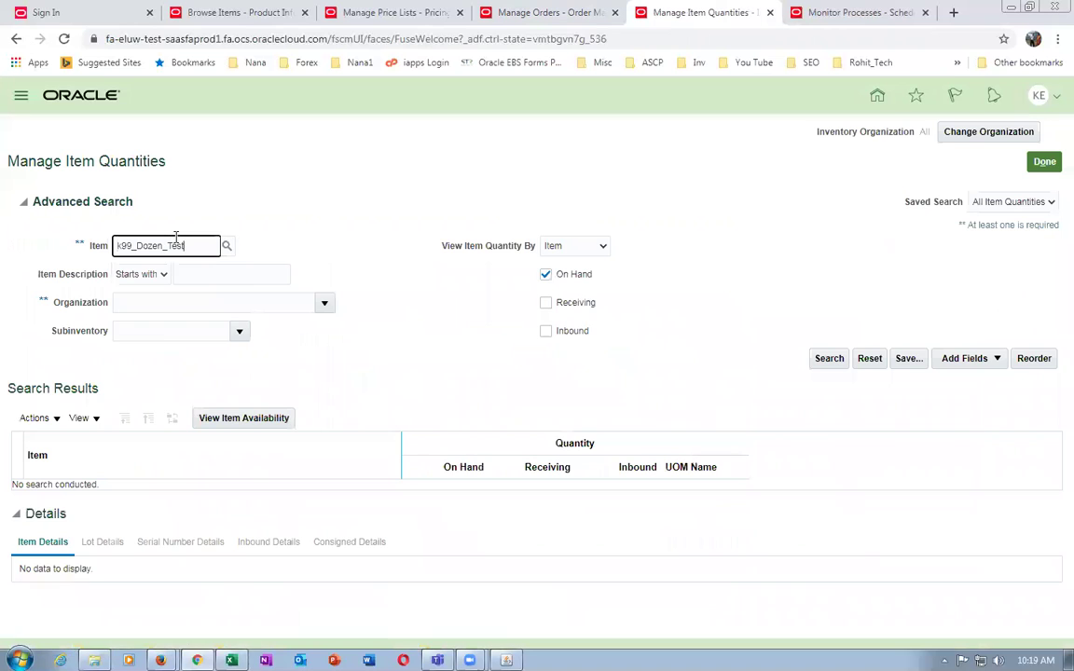
{"action": "left_click", "coordinate": [828, 359]}
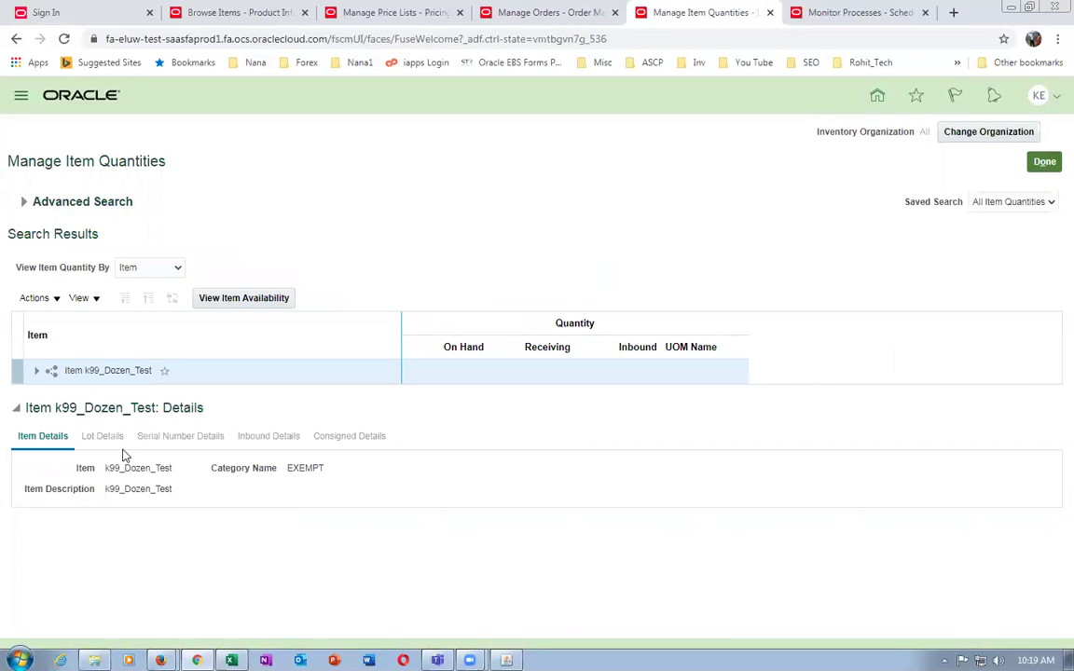
- Expand k99_Dozen_Test and Organization K991 to check the on-hand quantities of the organization and subinventory k991_FGS
{"action": "left_click", "coordinate": [36, 372]}
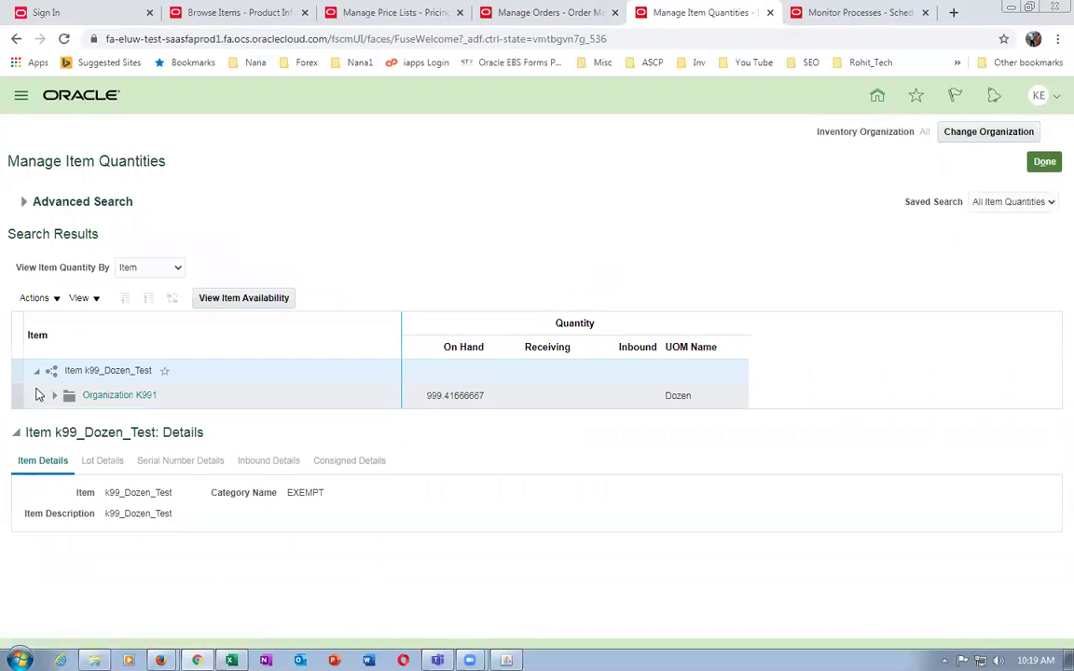
{"action": "left_click", "coordinate": [51, 396]}
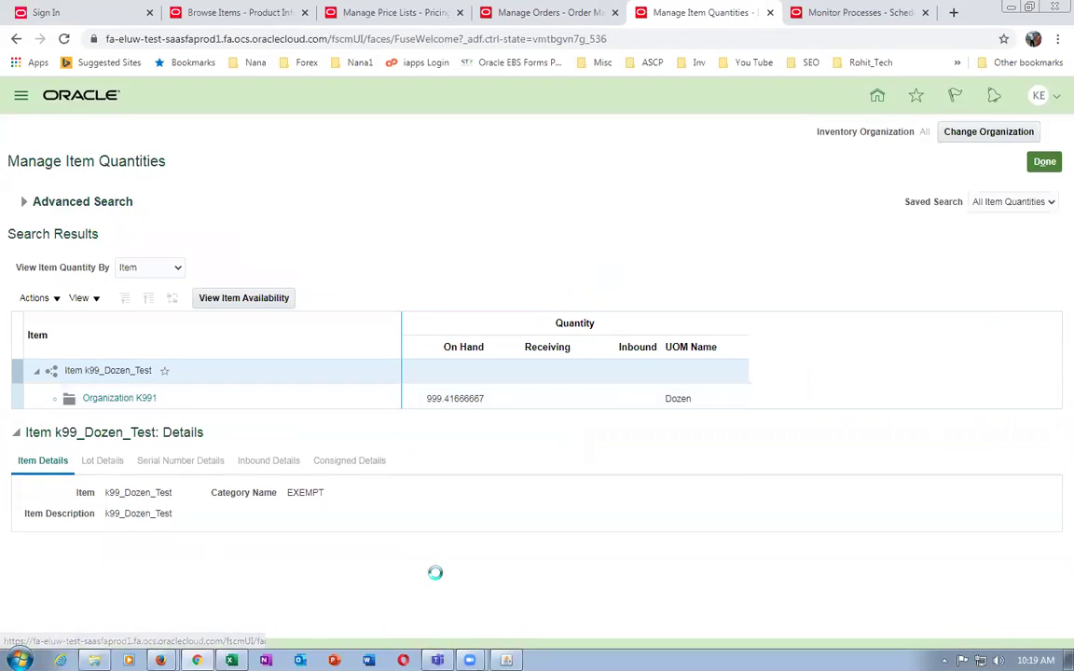
{"action": "left_click", "coordinate": [513, 403]}
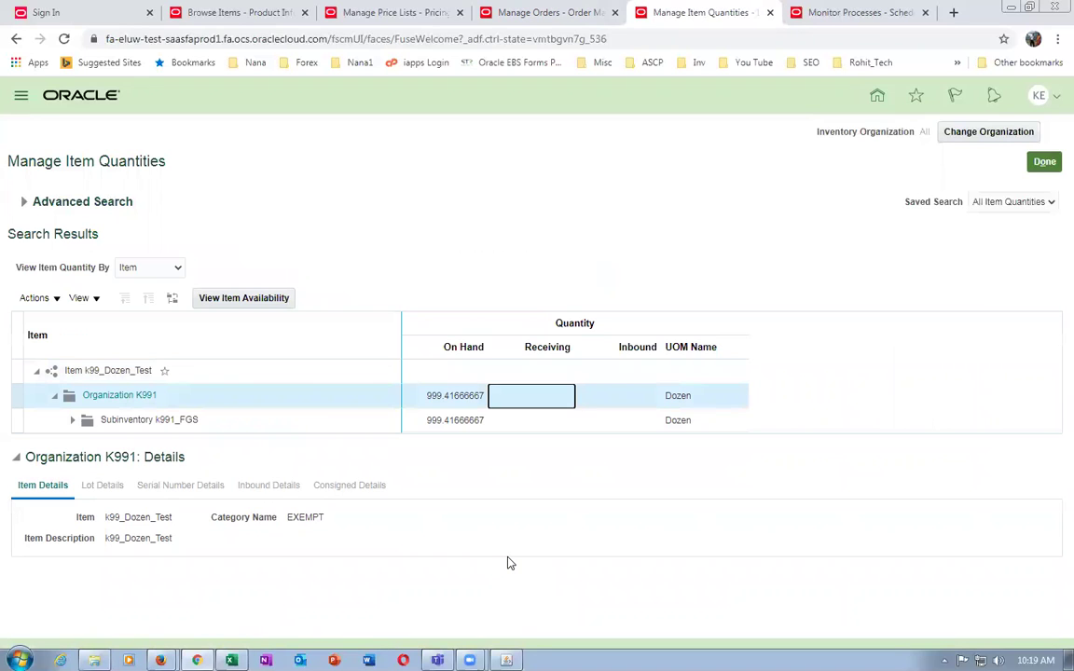
{"action": "left_click", "coordinate": [513, 421]}
{"action": "left_click", "coordinate": [450, 419]}
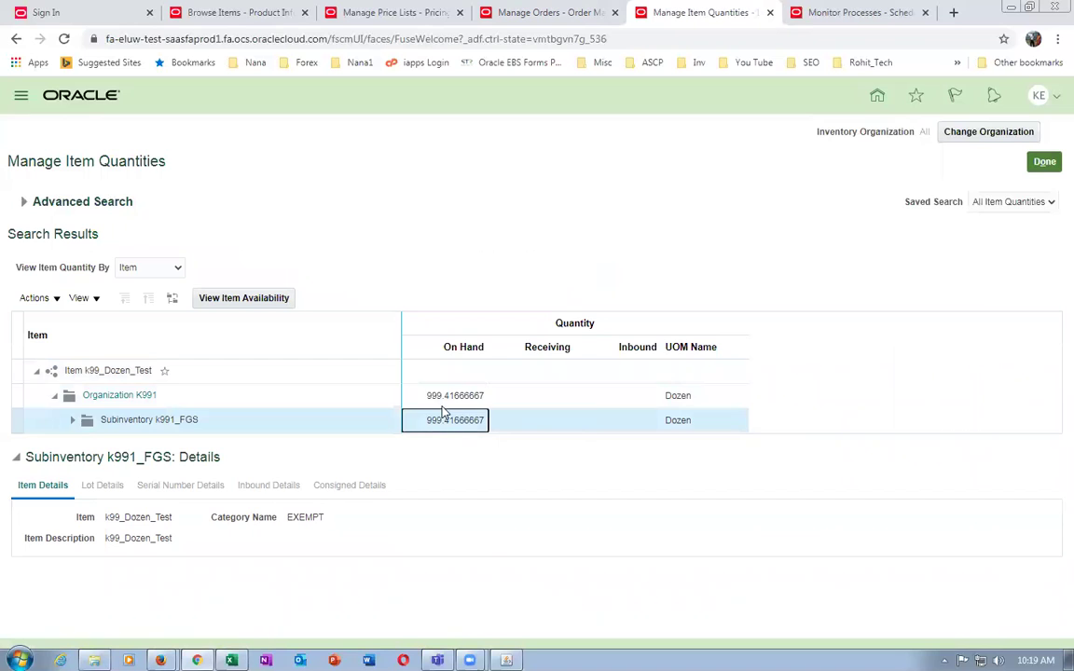
{"action": "left_click", "coordinate": [442, 395]}
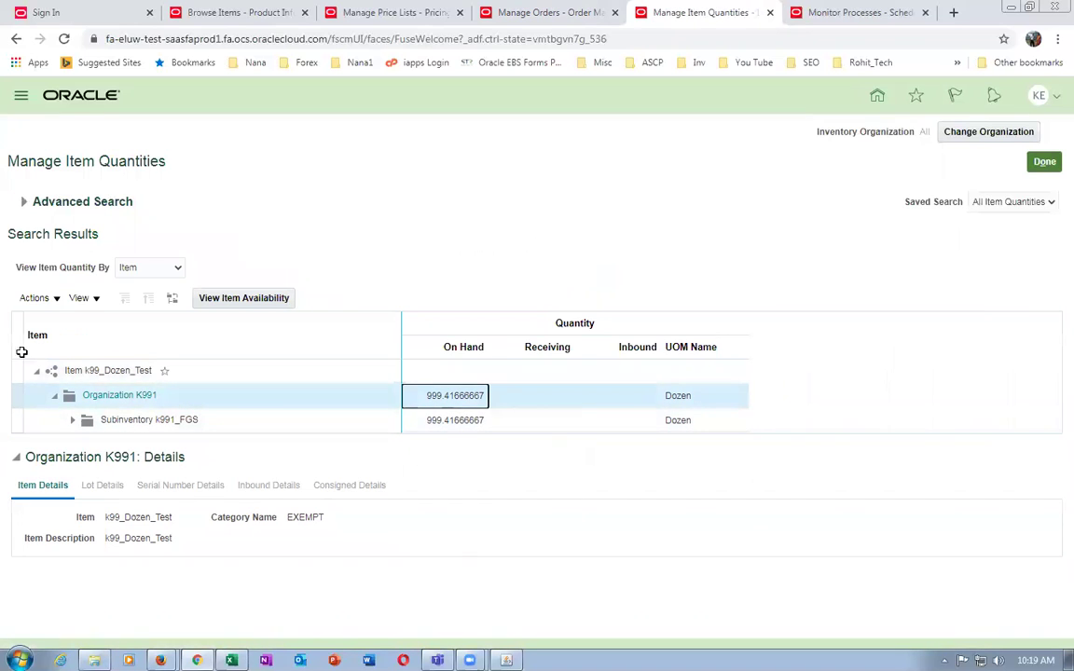
- Add the UOM Conversions column to the quantity columns of the search results
{"action": "left_click", "coordinate": [77, 299]}
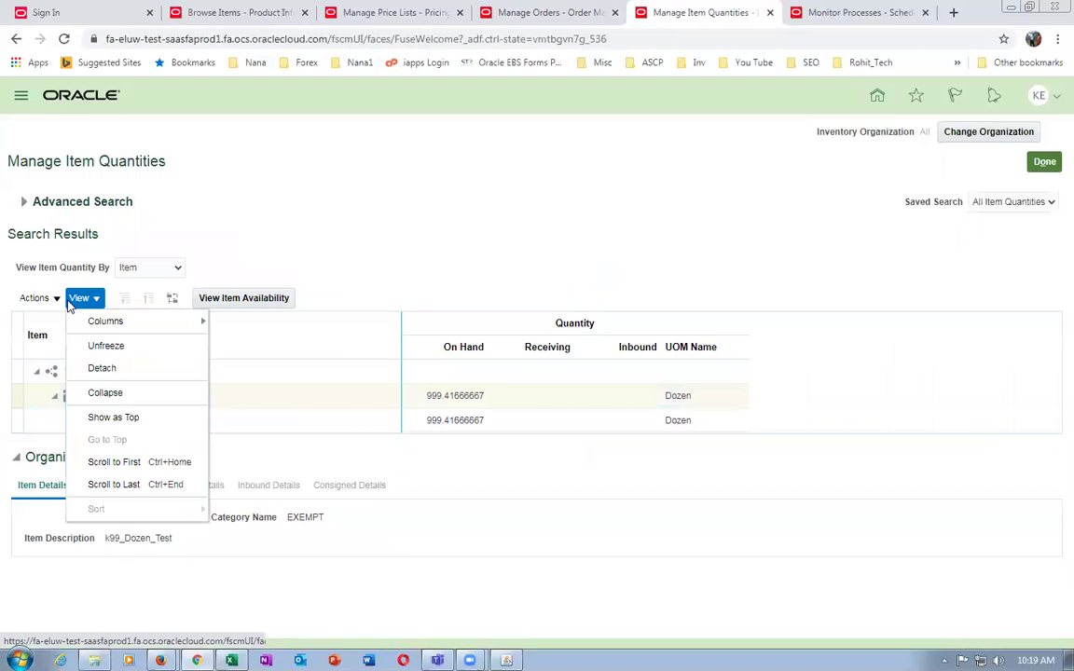
{"action": "mouse_move", "coordinate": [91, 320]}
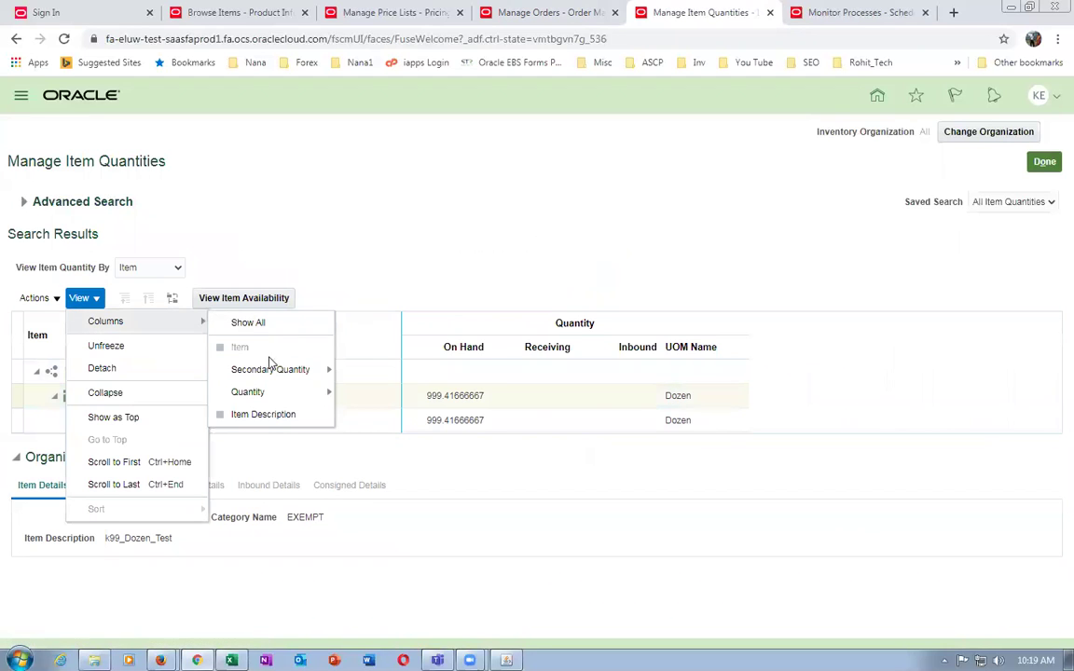
{"action": "mouse_move", "coordinate": [272, 395]}
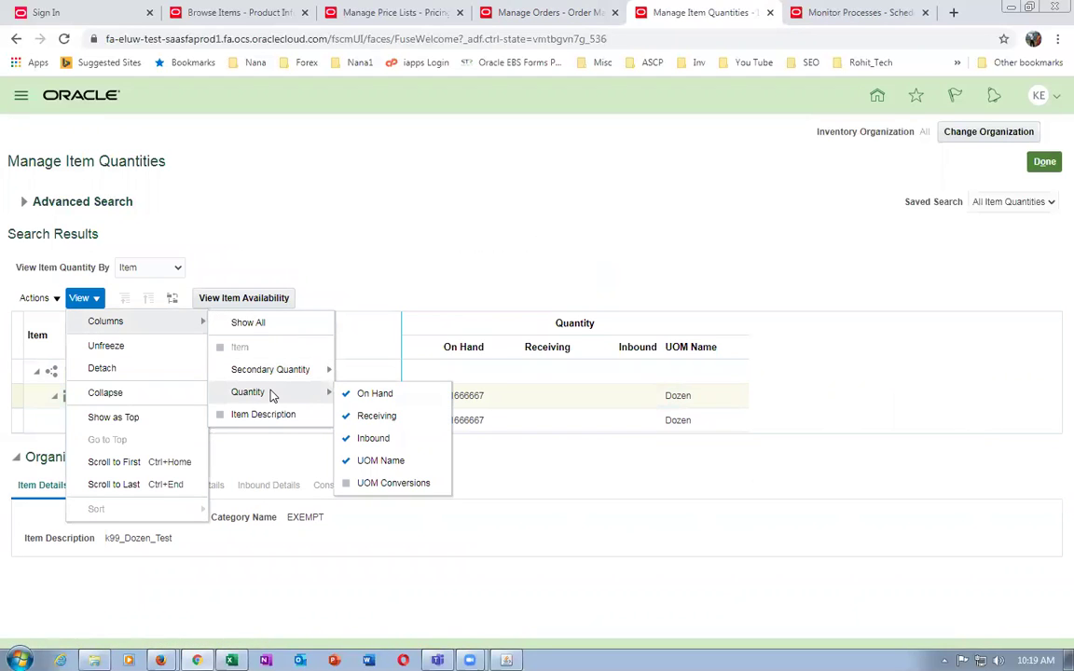
{"action": "left_click", "coordinate": [392, 483]}
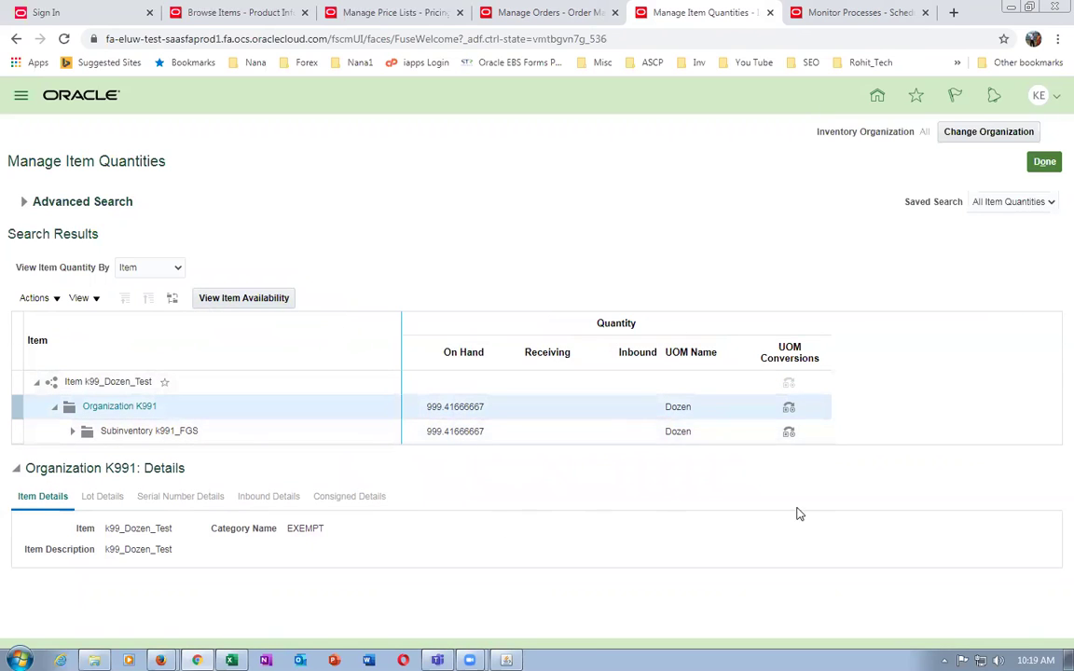
- View the UOM conversions of the on-hand quantity for Organization K991 and close the conversion details
{"action": "left_click", "coordinate": [788, 409]}
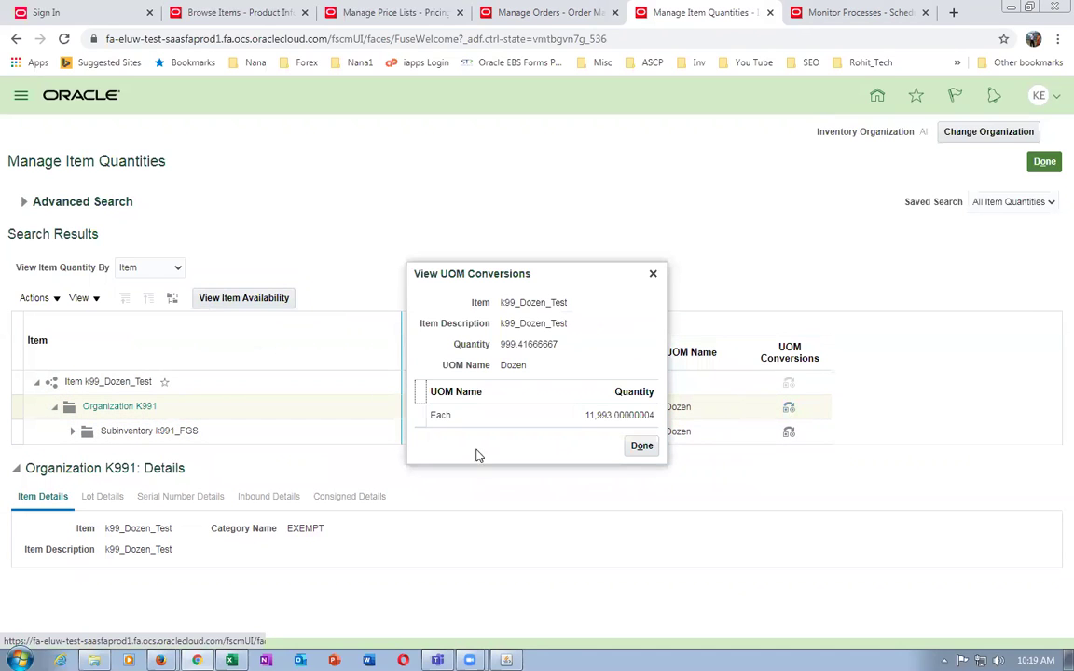
{"action": "left_click", "coordinate": [476, 419]}
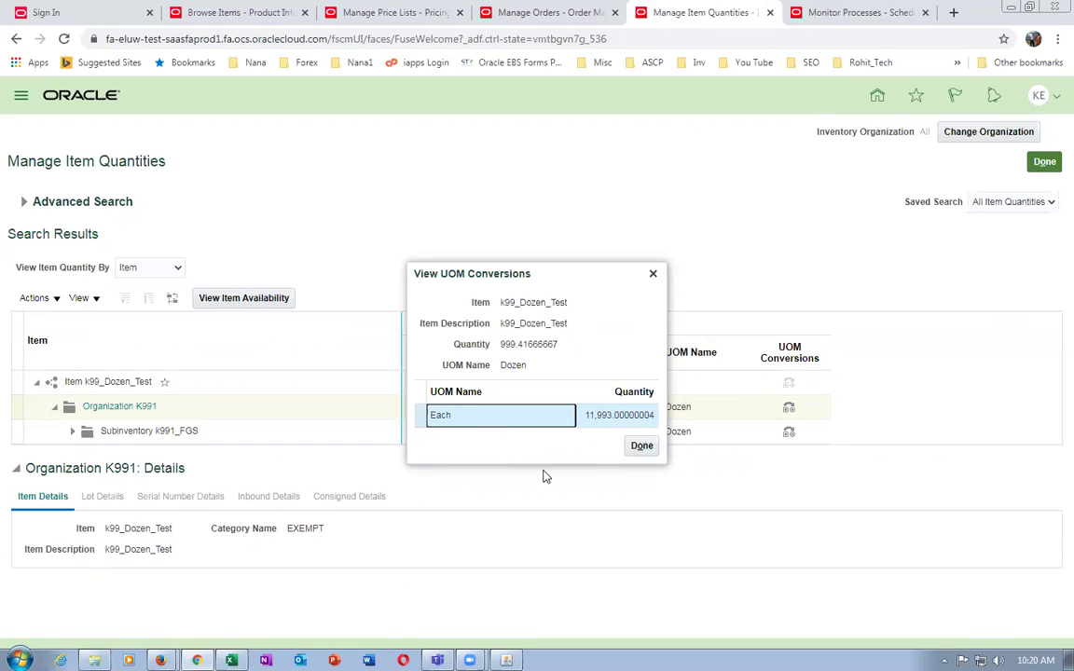
{"action": "left_click", "coordinate": [642, 448]}
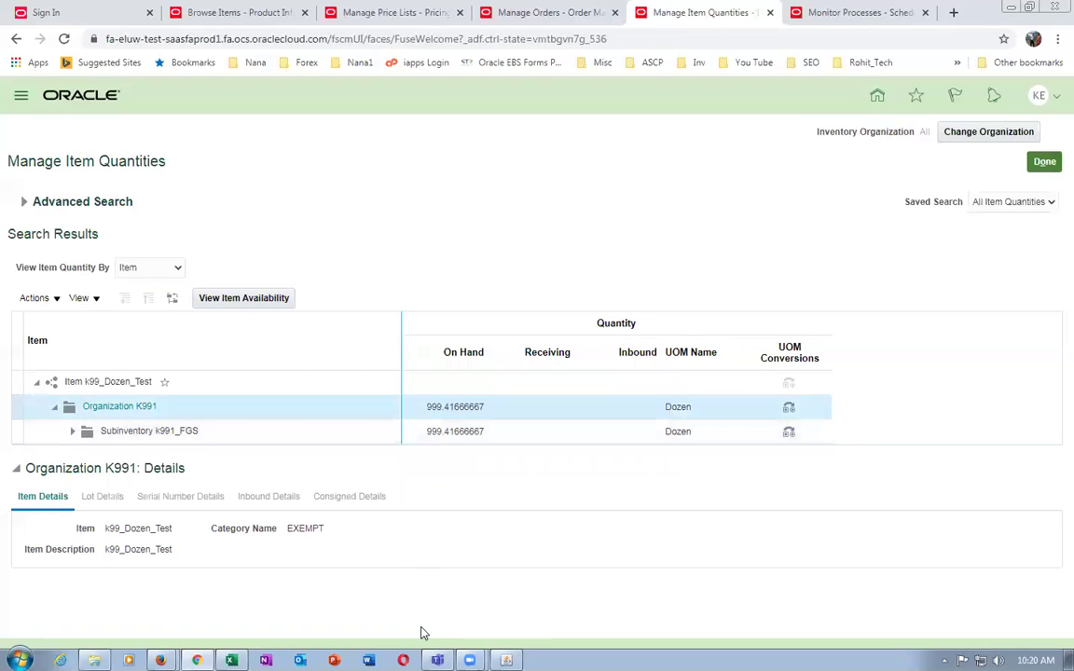
- Use the Windows Calculator to divide 10 by 3 and multiply the result by 3, then close it
{"action": "mouse_move", "coordinate": [437, 660]}
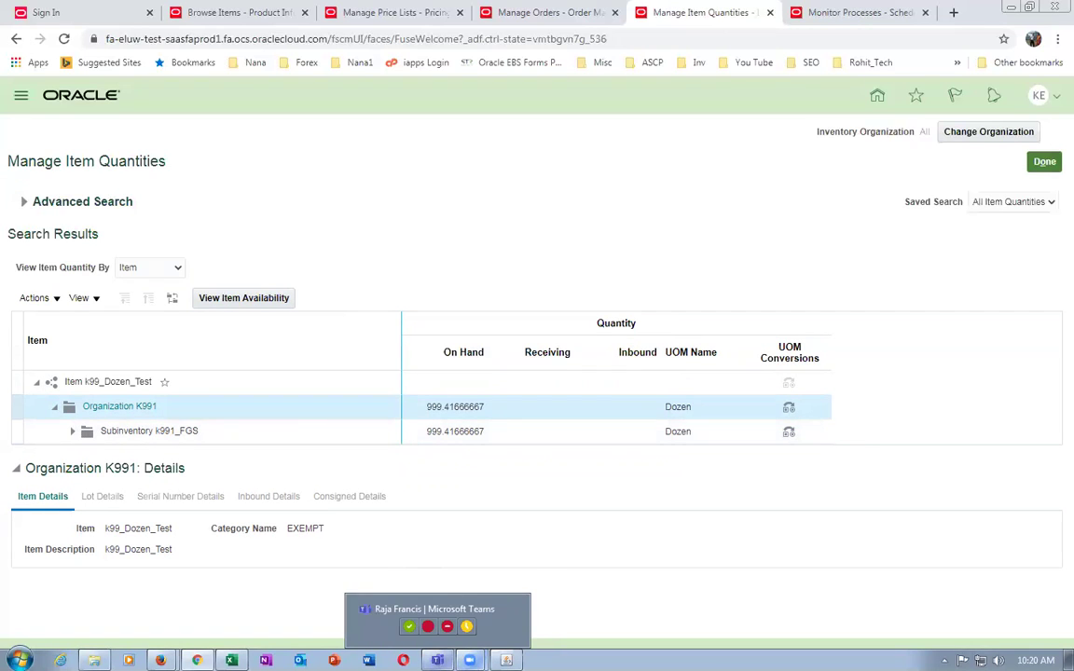
{"action": "left_click", "coordinate": [20, 660]}
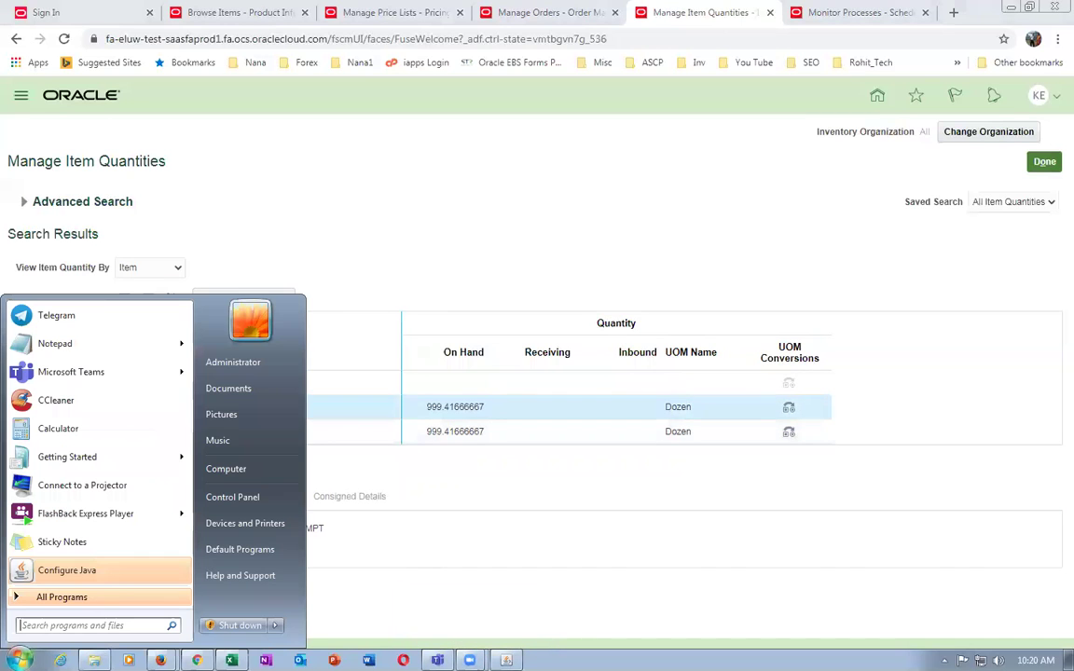
{"action": "type", "text": "calc"}
{"action": "key", "text": "Return"}
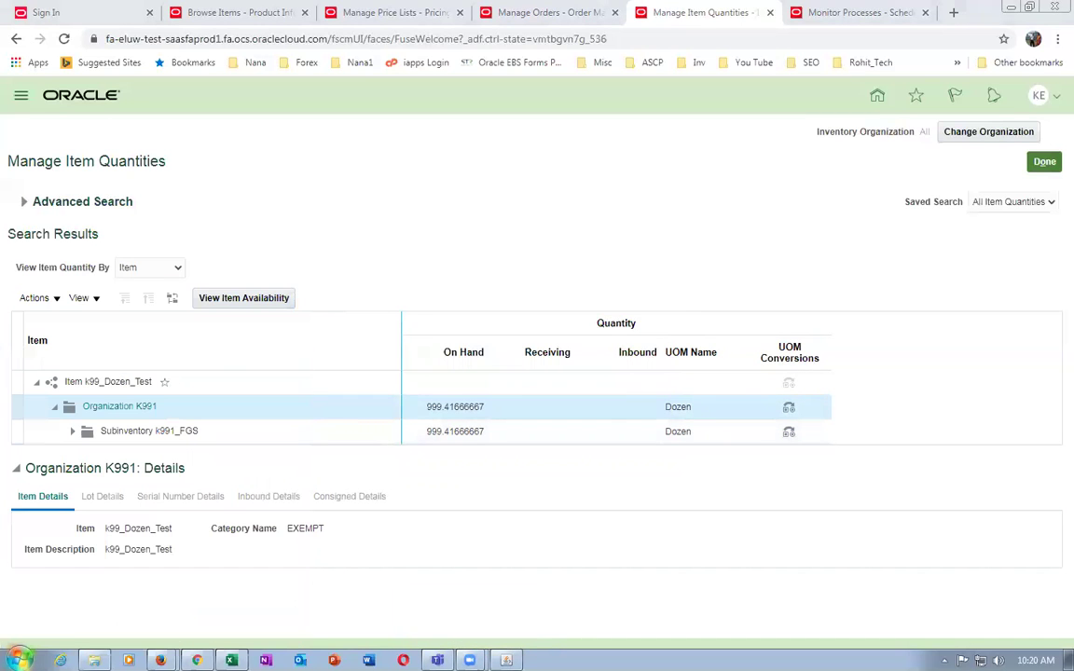
{"action": "type", "text": "10"}
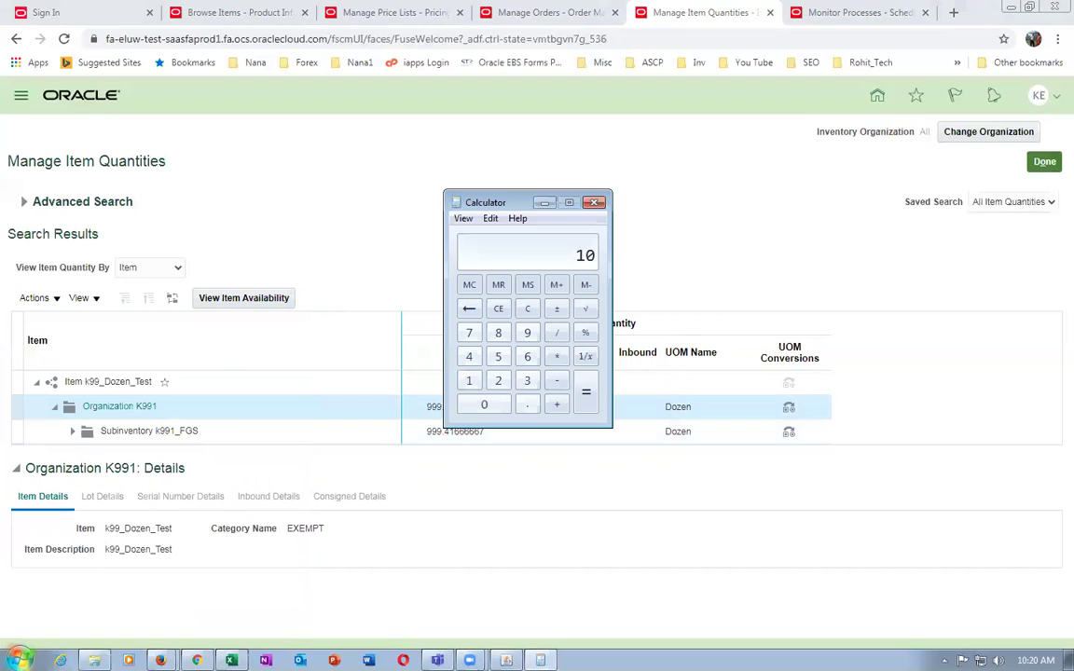
{"action": "type", "text": "/3"}
{"action": "key", "text": "Return"}
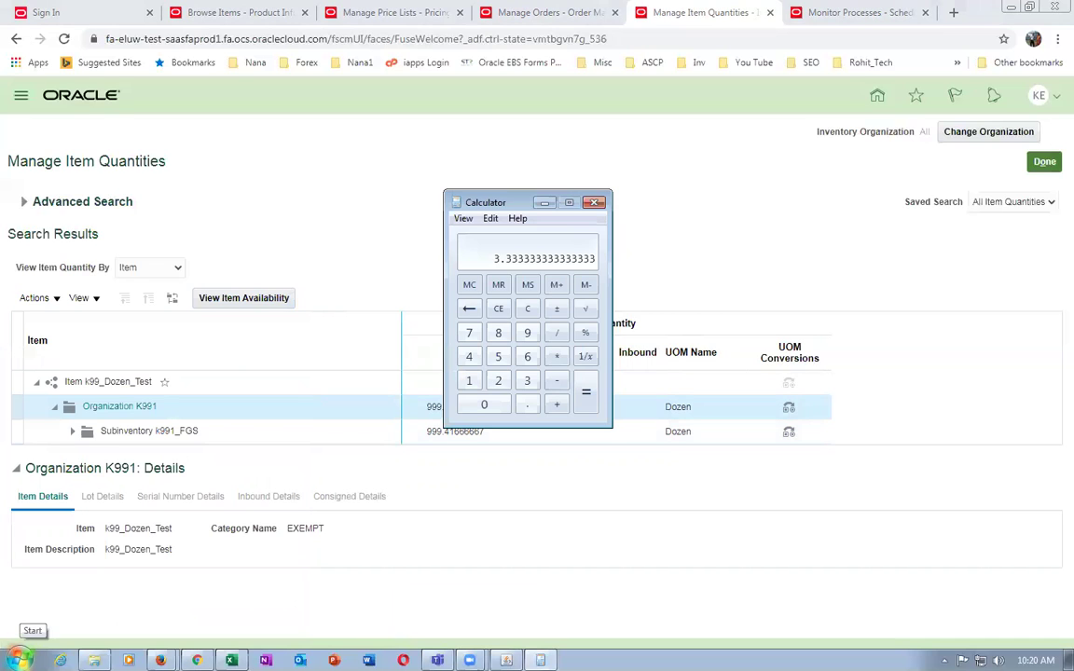
{"action": "left_click", "coordinate": [557, 360]}
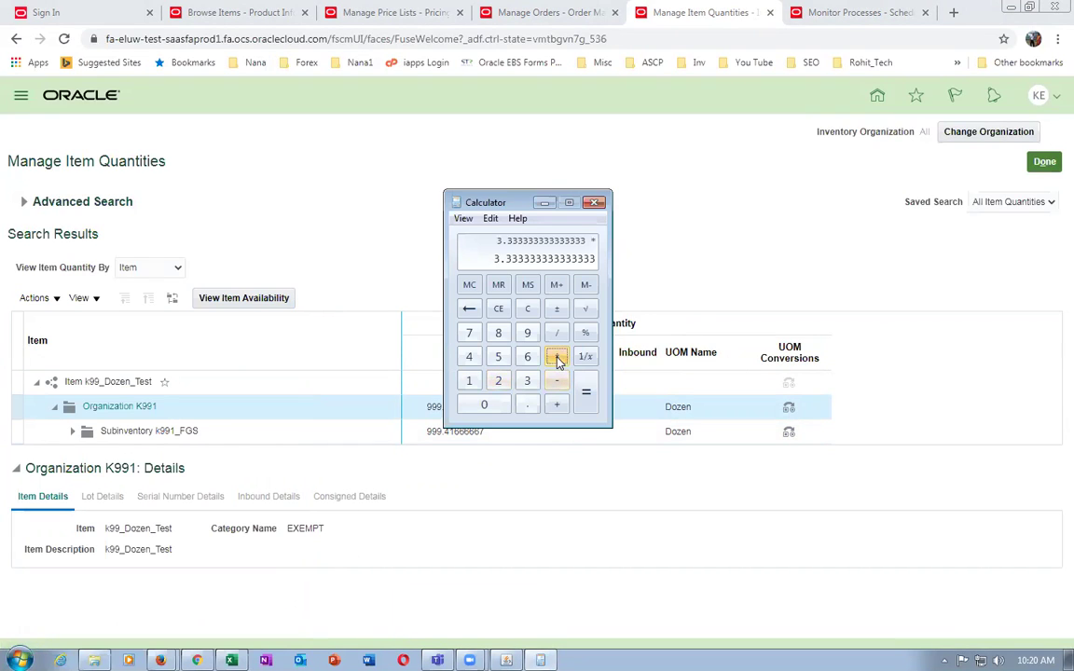
{"action": "type", "text": "3"}
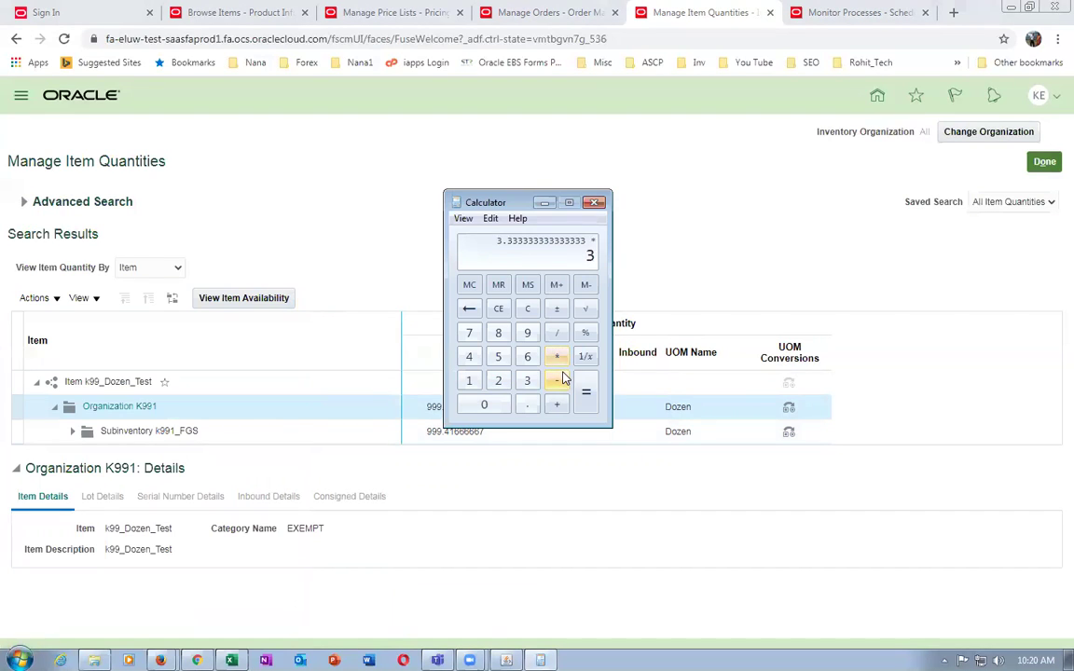
{"action": "key", "text": "Return"}
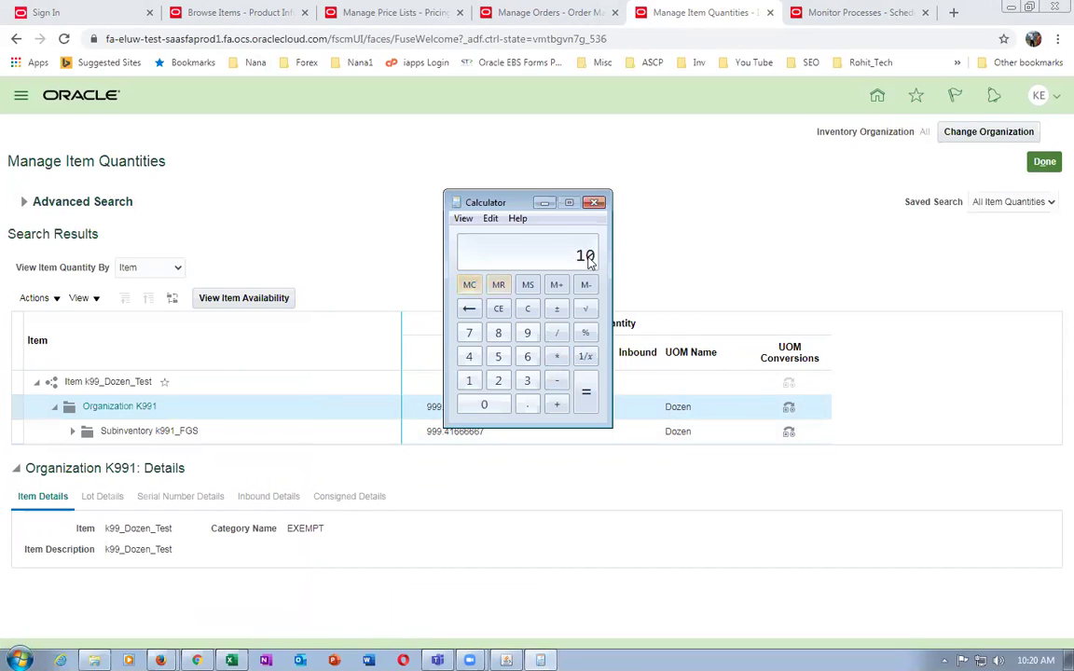
{"action": "left_click", "coordinate": [594, 203]}
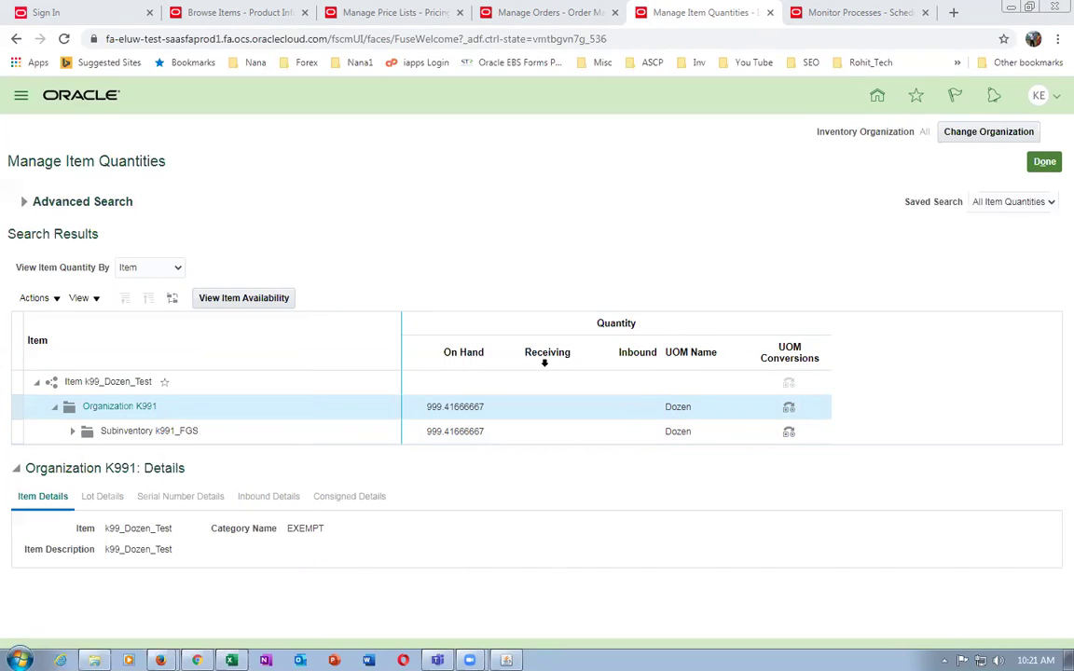
- Review the on-hand quantities and UOM names of Organization K991 and Subinventory k991_FGS, then close Manage Item Quantities
{"action": "left_click", "coordinate": [454, 416]}
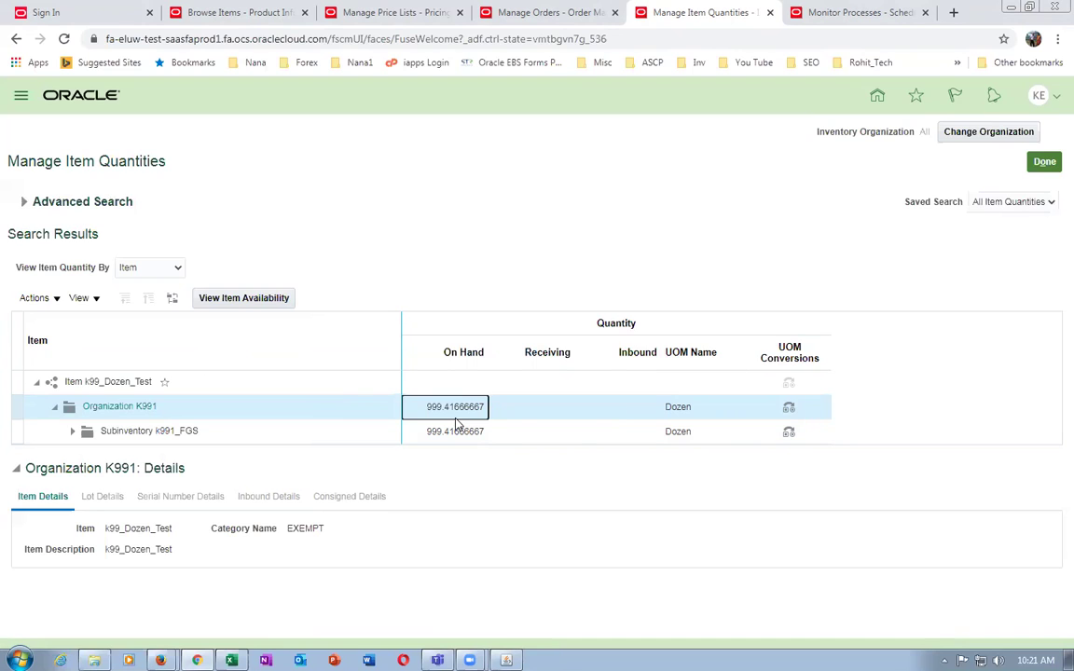
{"action": "left_click", "coordinate": [455, 436]}
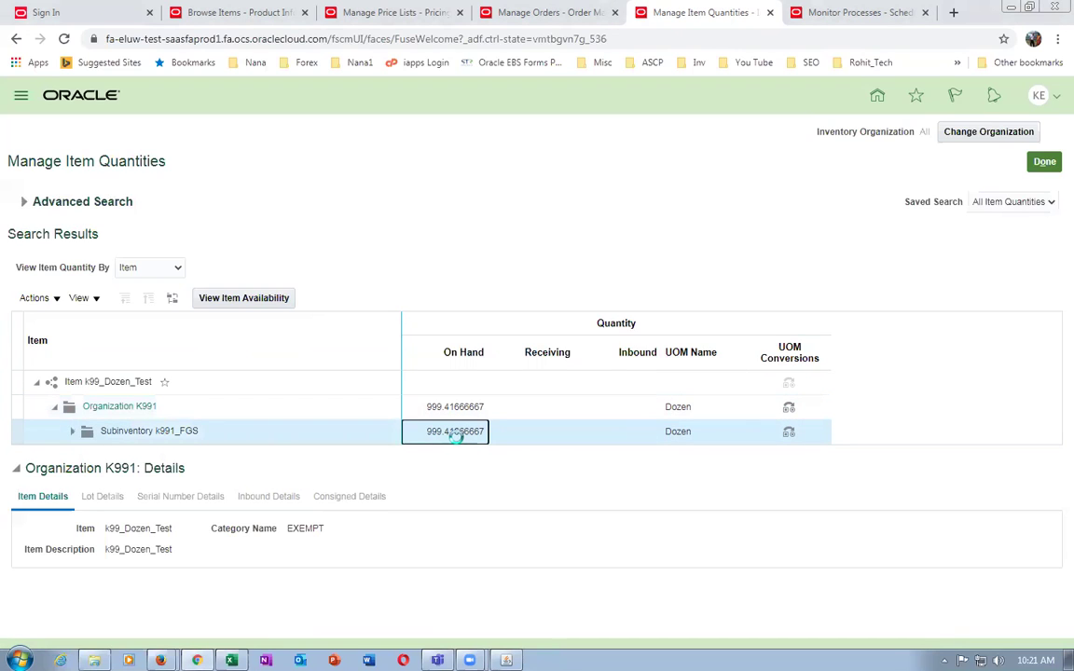
{"action": "left_click", "coordinate": [673, 410]}
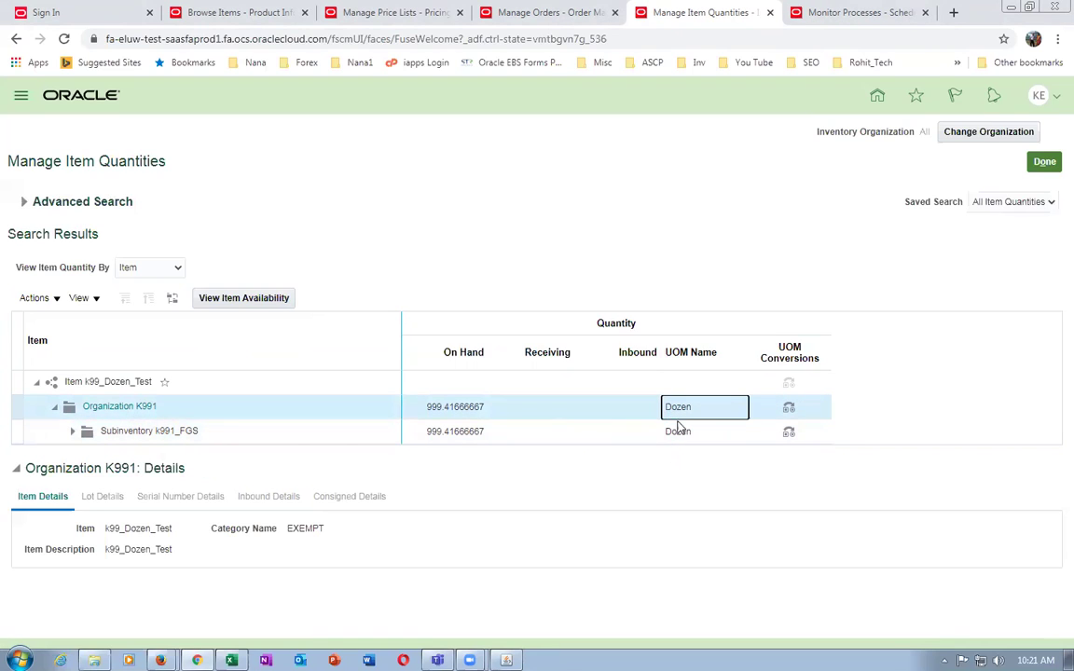
{"action": "left_click", "coordinate": [680, 431]}
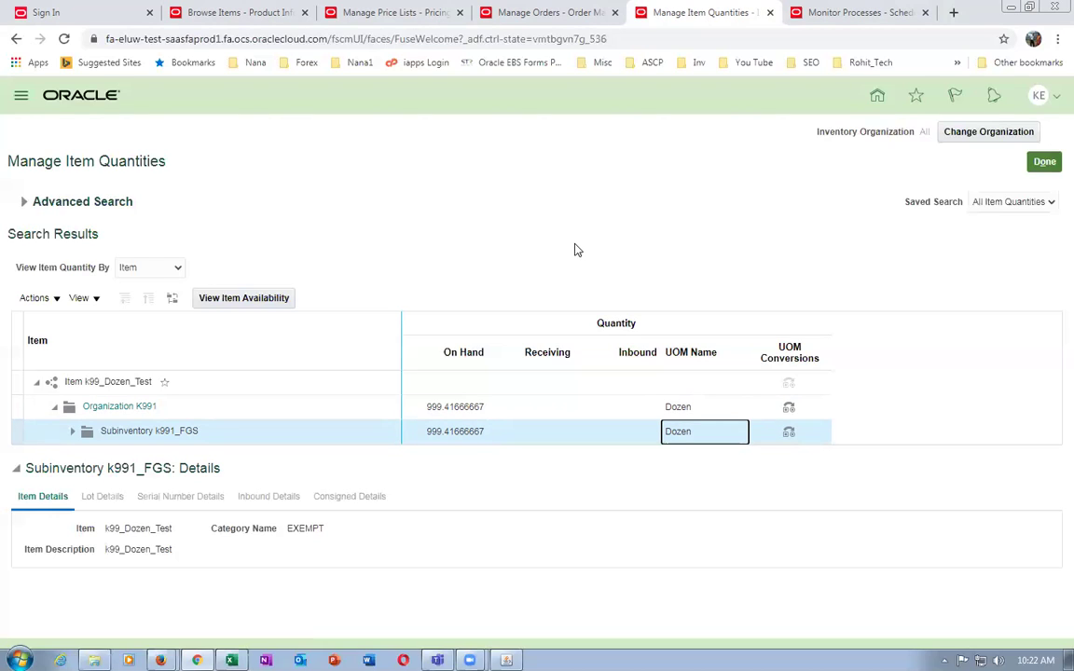
{"action": "left_click", "coordinate": [1043, 161]}
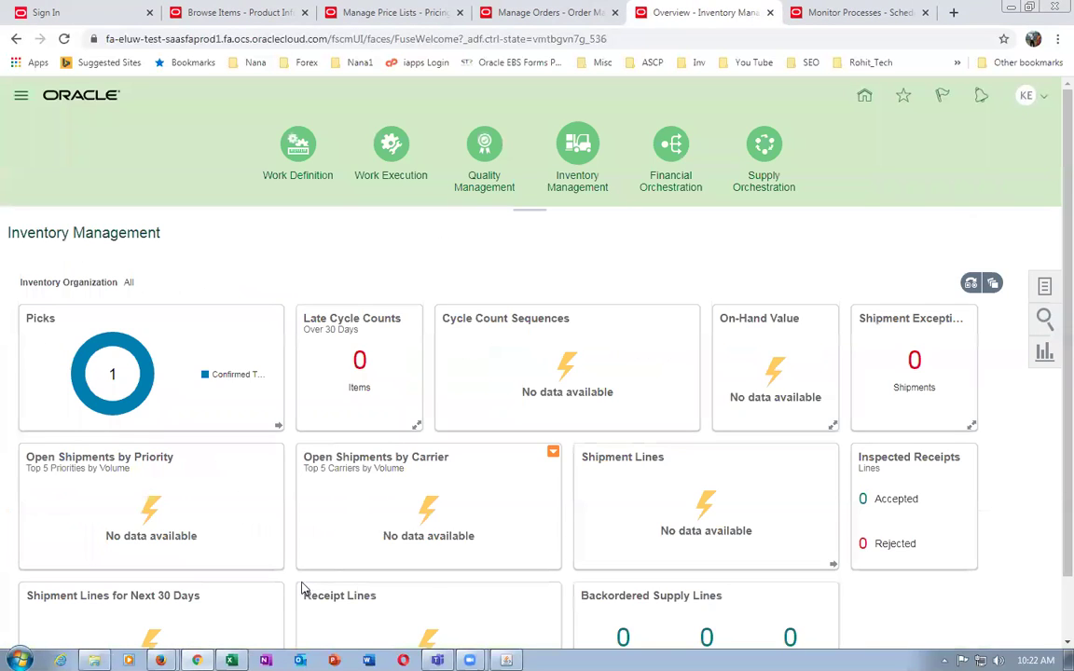
- Copy the item name k99_tiered_highest from the Pricing_Test workbook in Excel and return to Oracle in Chrome
{"action": "key", "text": "alt+Tab"}
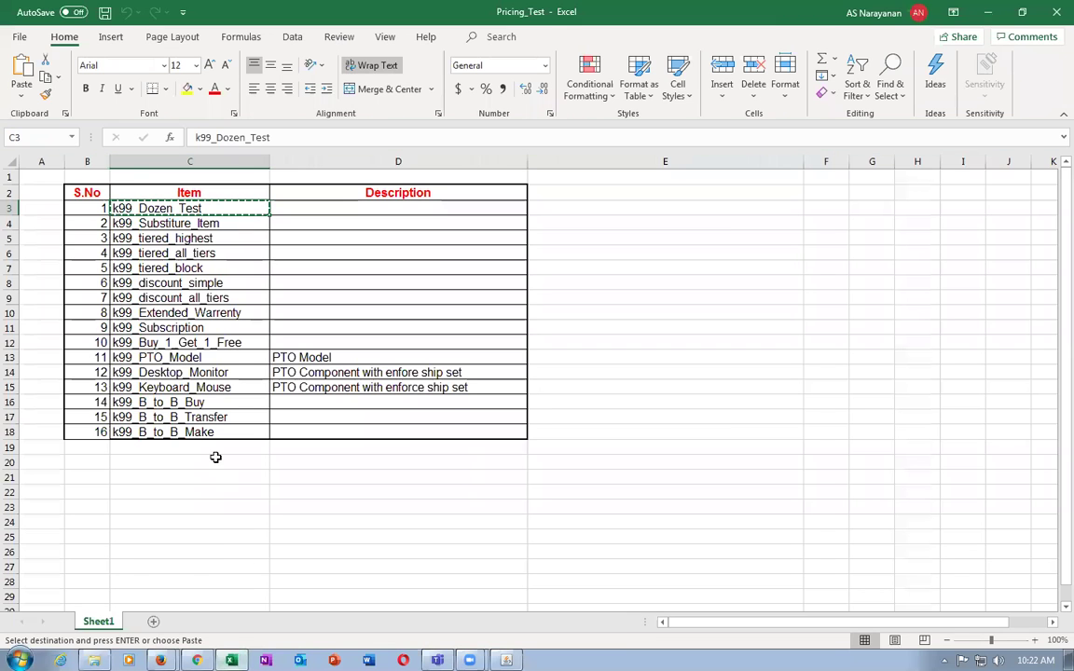
{"action": "left_click", "coordinate": [210, 516]}
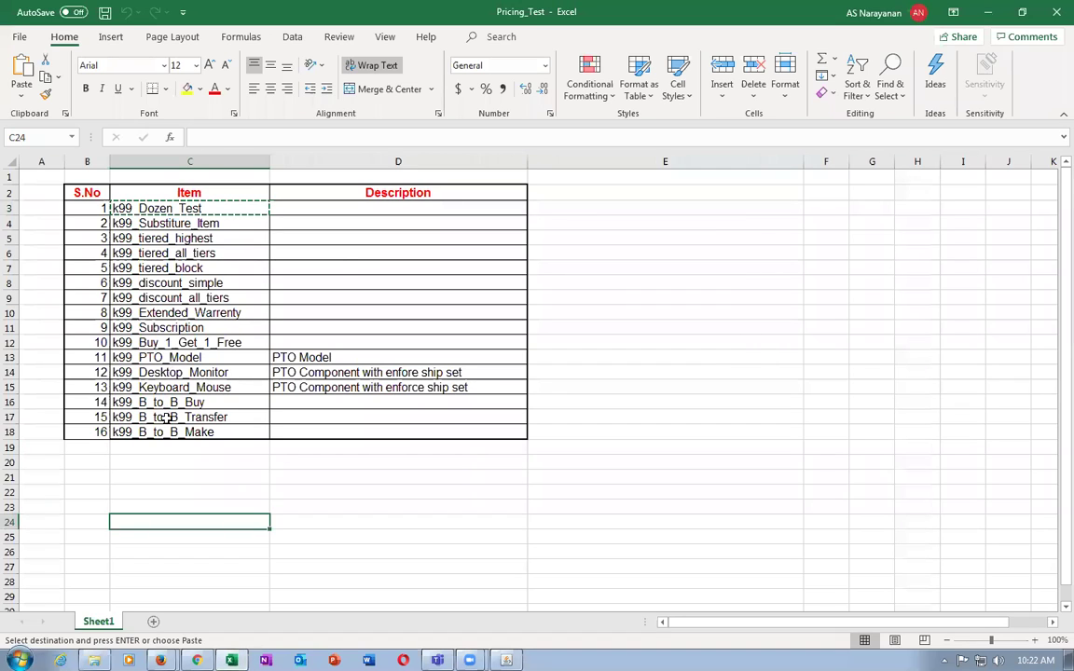
{"action": "left_click", "coordinate": [220, 237]}
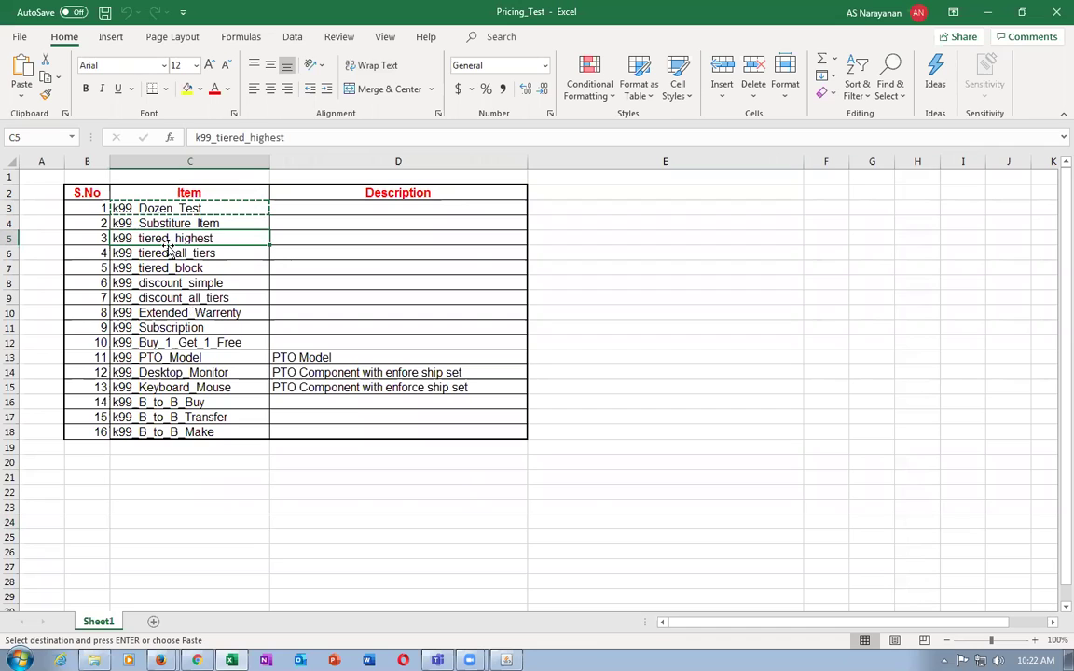
{"action": "key", "text": "ctrl+c"}
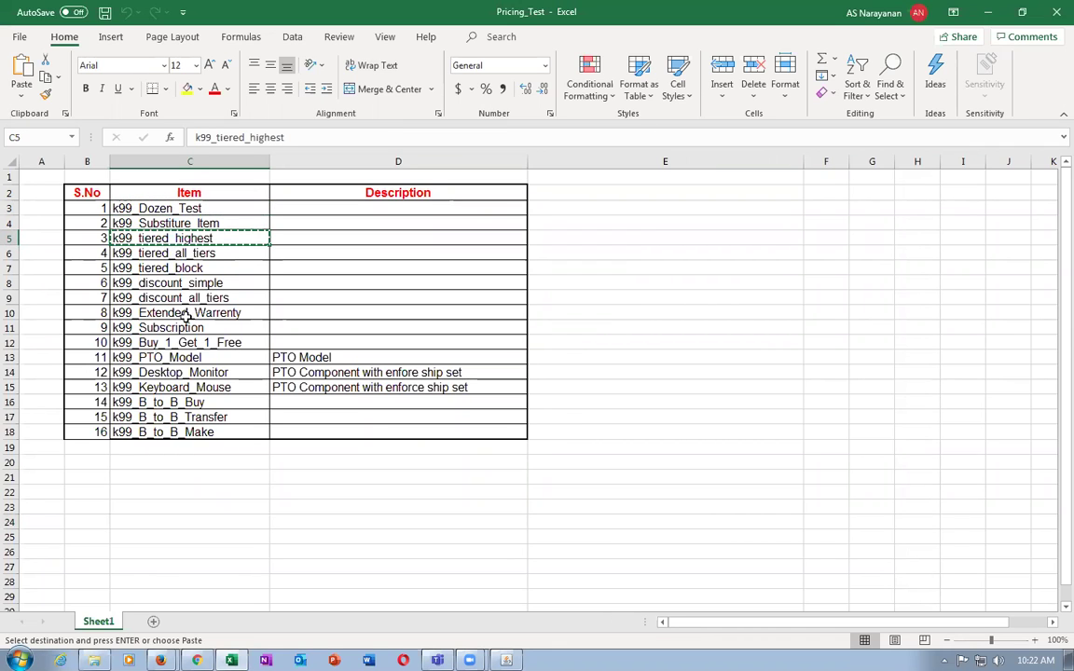
{"action": "left_click", "coordinate": [196, 660]}
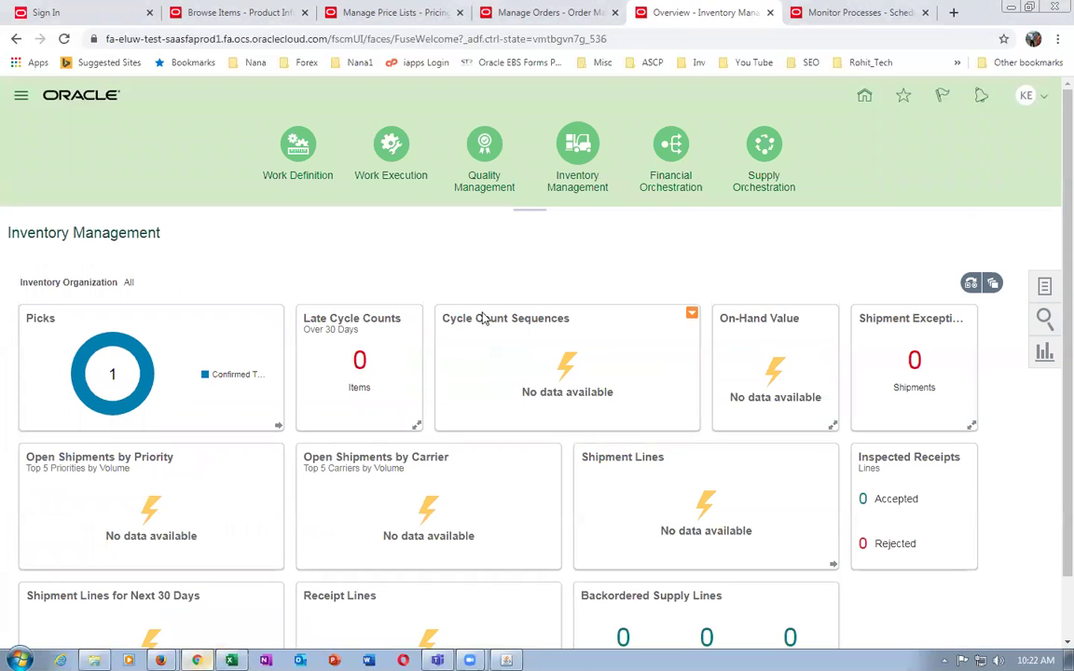
- Go to Pricing Administration under Order Management and open Manage Price Lists
{"action": "left_click", "coordinate": [865, 95]}
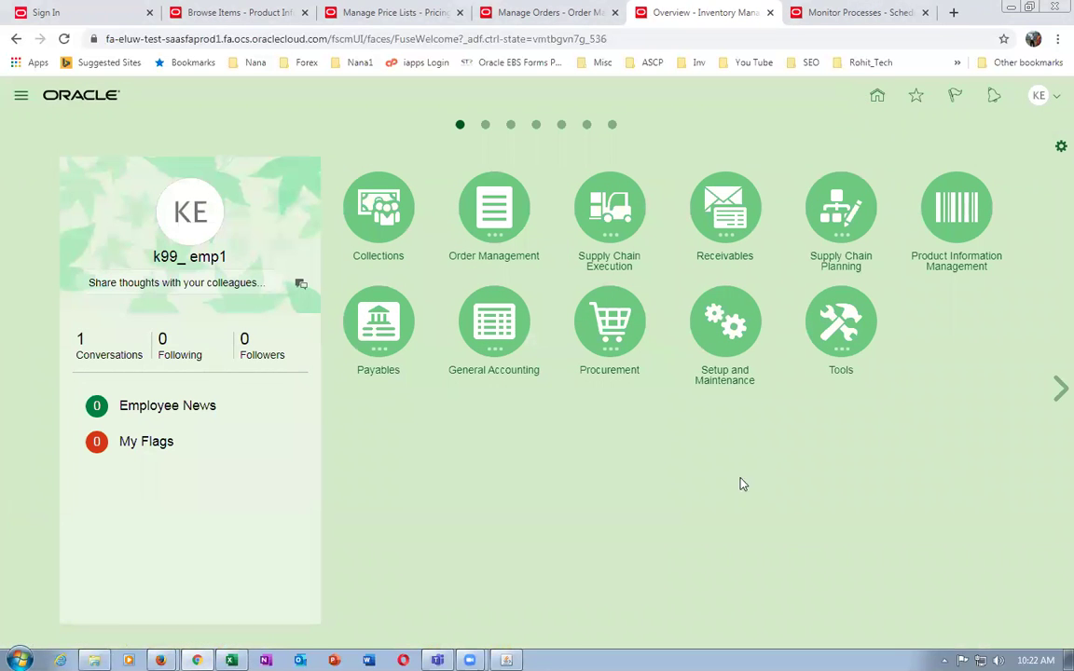
{"action": "left_click", "coordinate": [487, 216]}
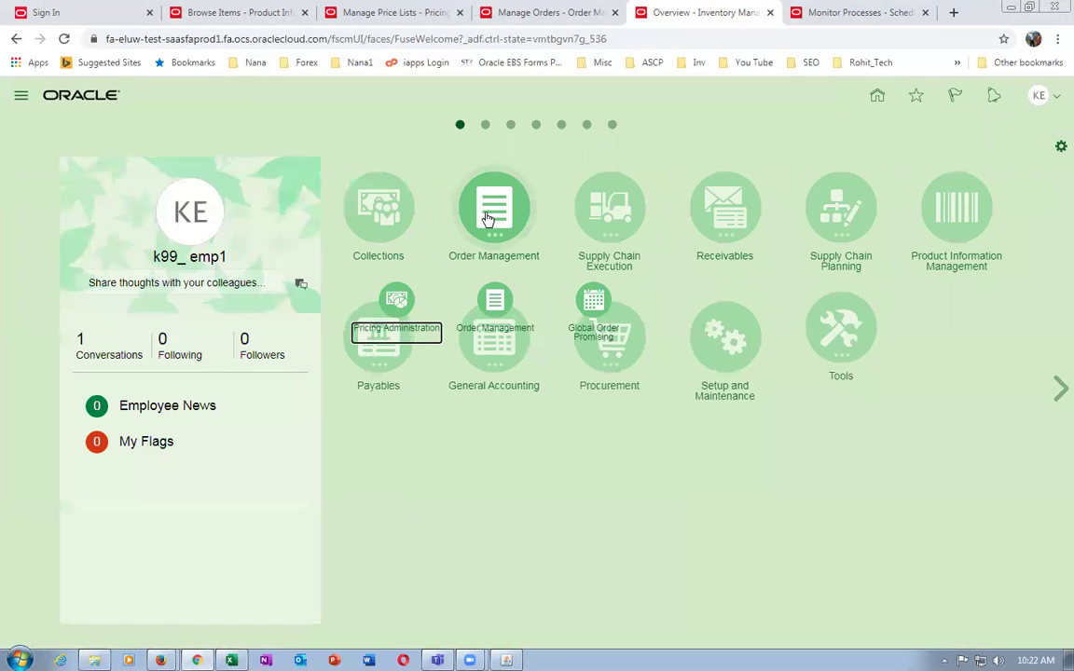
{"action": "left_click", "coordinate": [396, 299]}
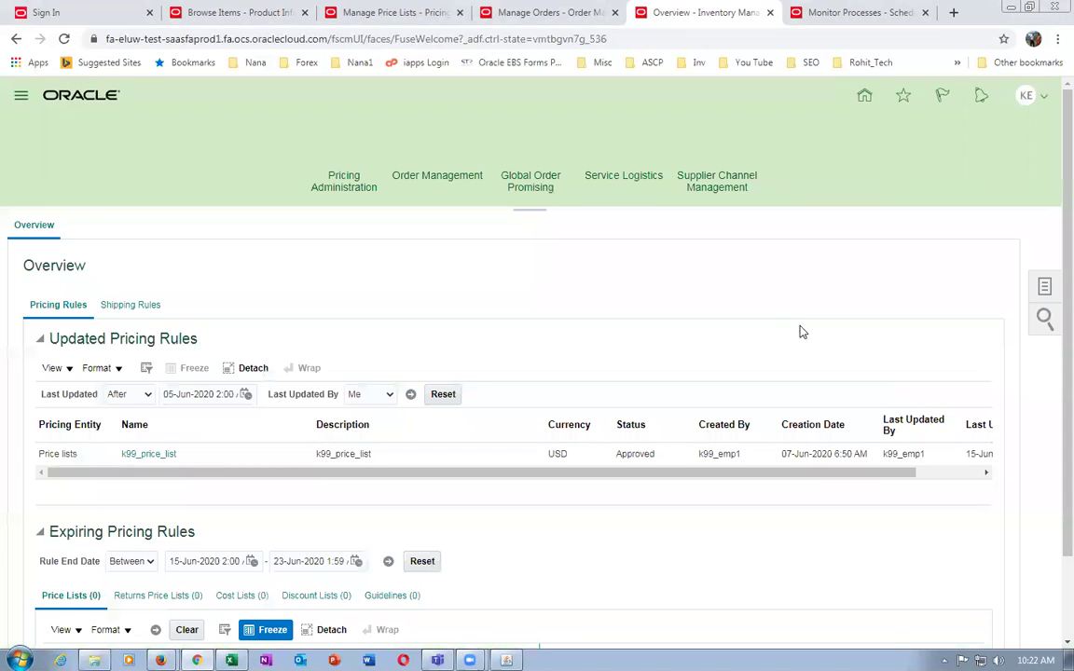
{"action": "left_click", "coordinate": [1044, 291]}
{"action": "left_click", "coordinate": [913, 240]}
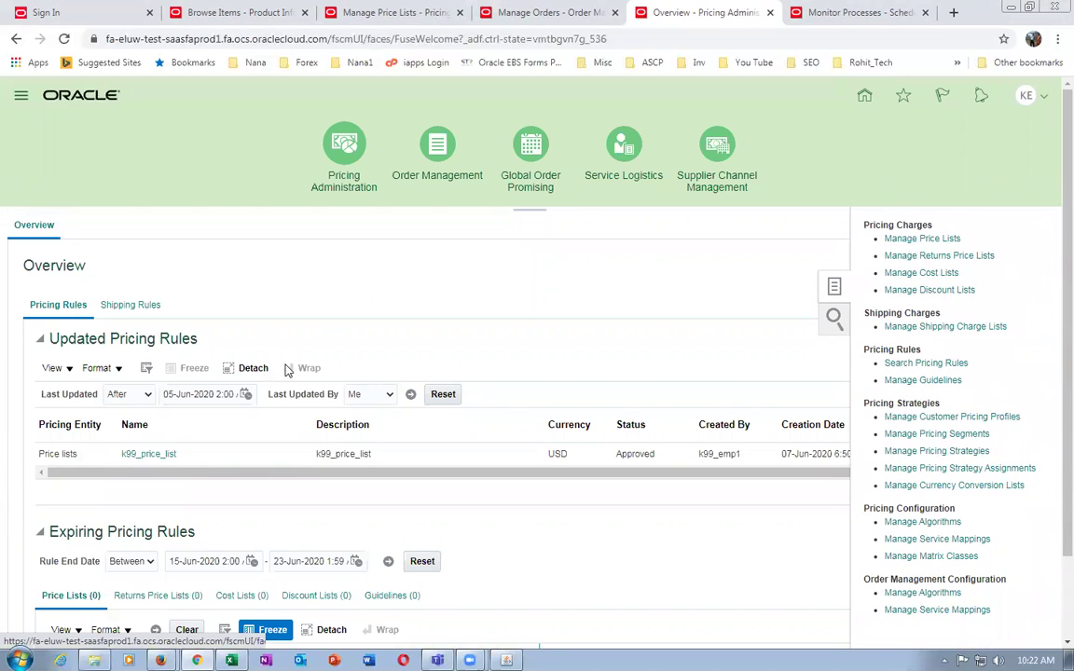
{"action": "left_click", "coordinate": [189, 503]}
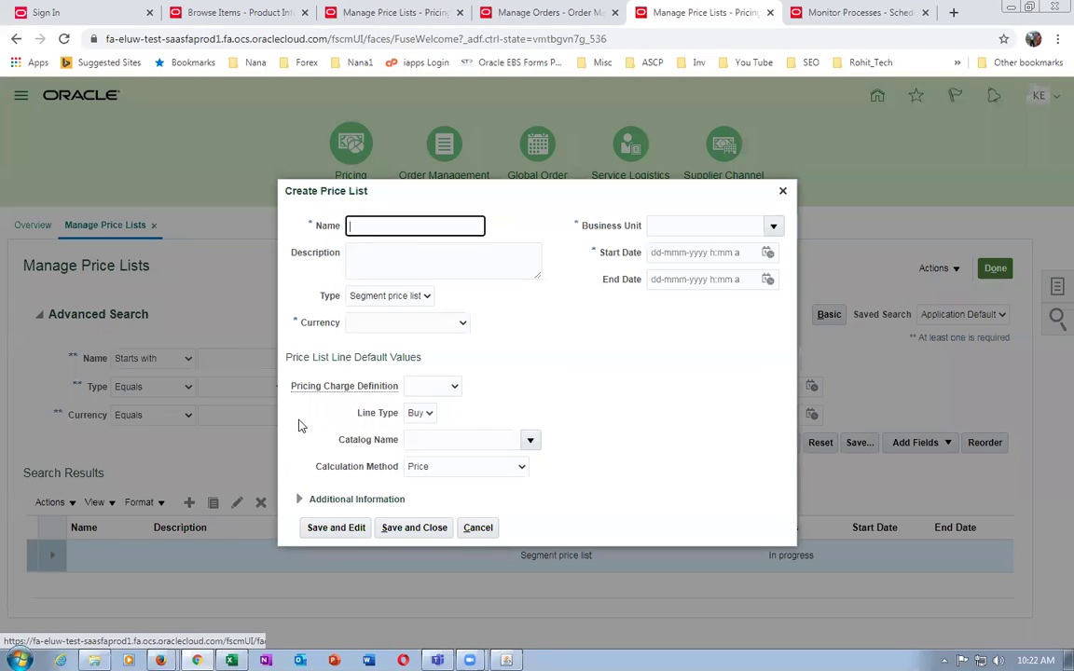
{"action": "left_click", "coordinate": [783, 191]}
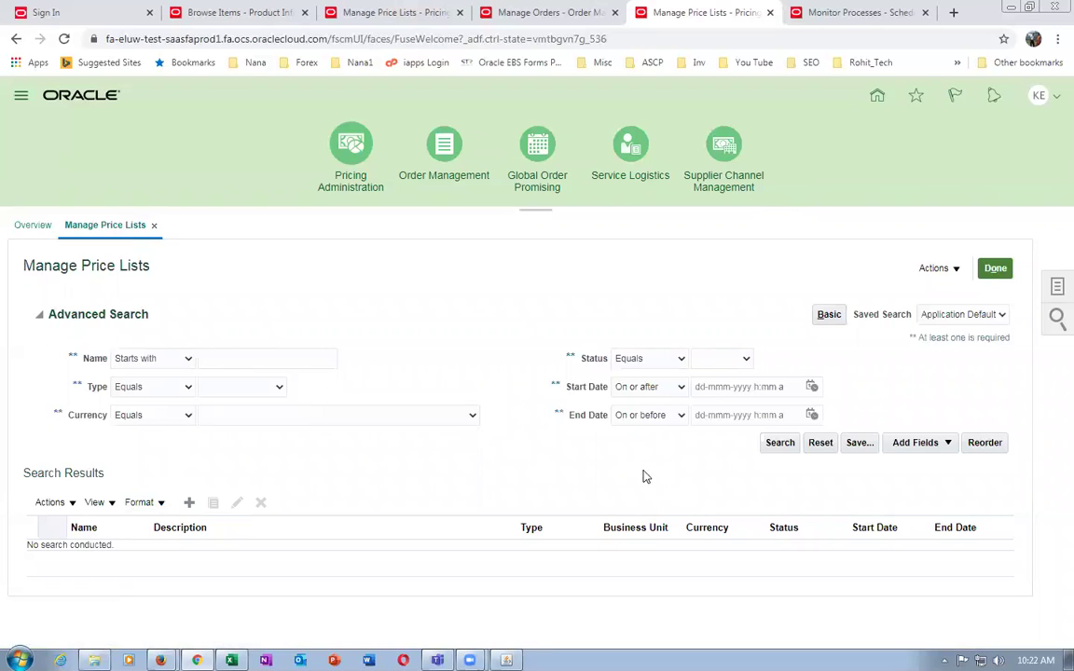
{"action": "left_click", "coordinate": [772, 447]}
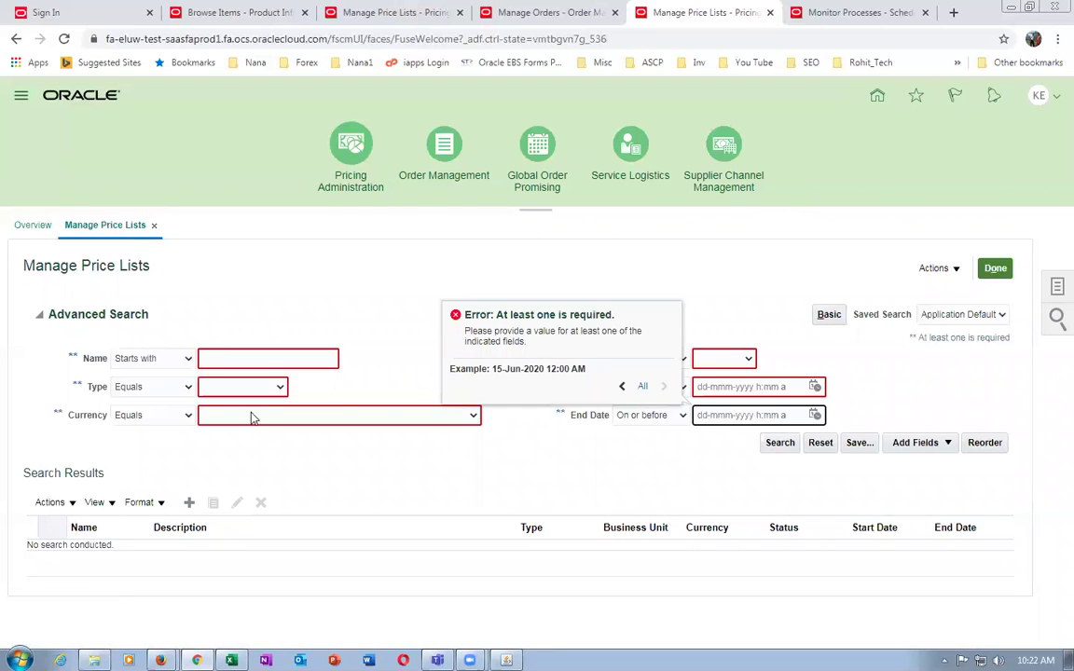
- Search for price lists whose name starts with k99 and open k99_price_list for editing
{"action": "left_click", "coordinate": [268, 363]}
{"action": "type", "text": "k99"}
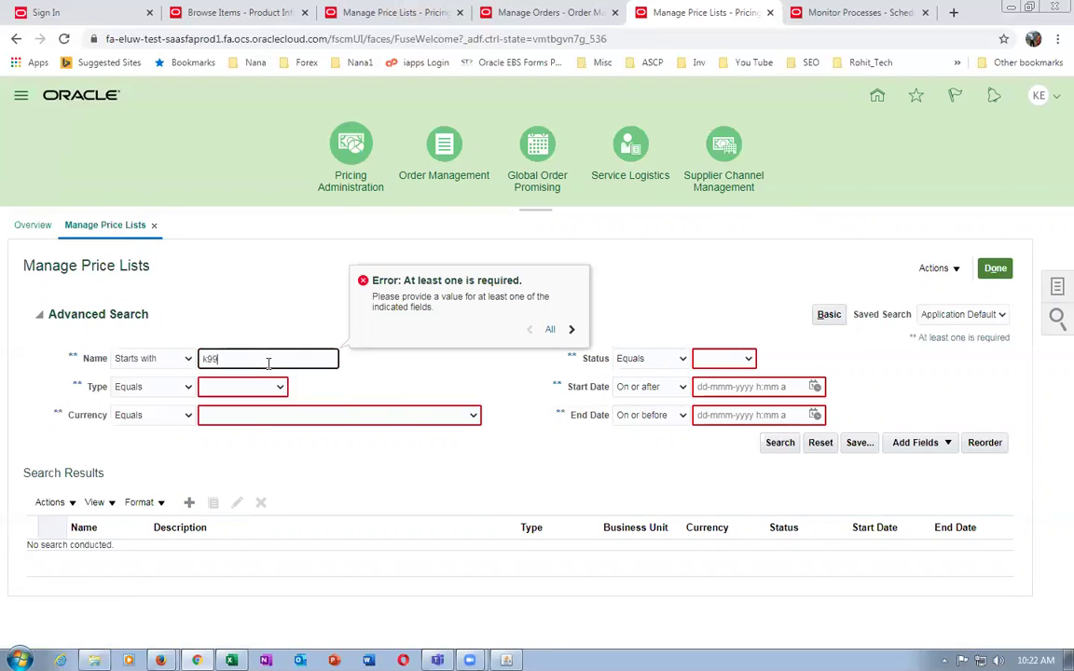
{"action": "key", "text": "Return"}
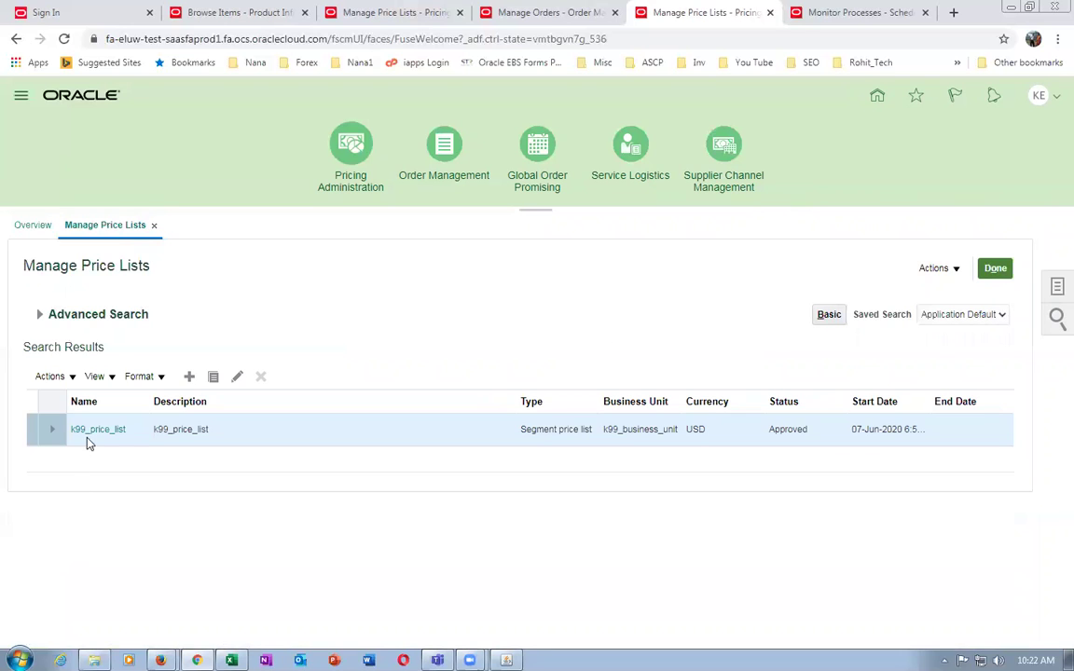
{"action": "left_click", "coordinate": [94, 431]}
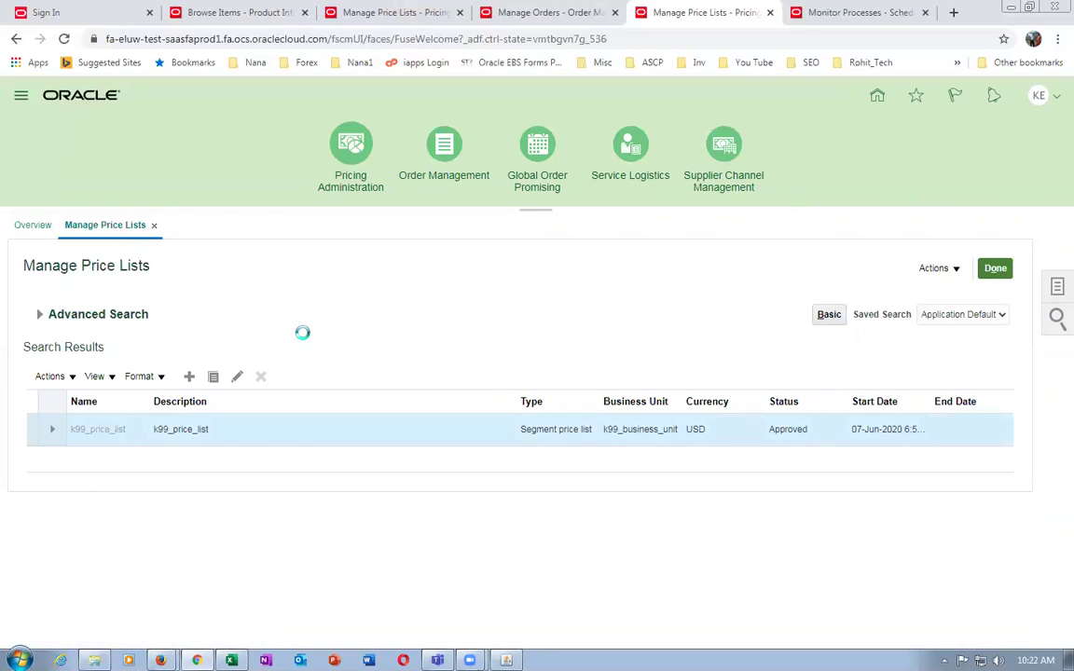
- Add a price list line for the copied item k99_tiered_highest
{"action": "scroll", "coordinate": [305, 467], "scroll_direction": "down", "scroll_amount": 2}
{"action": "left_click", "coordinate": [196, 522]}
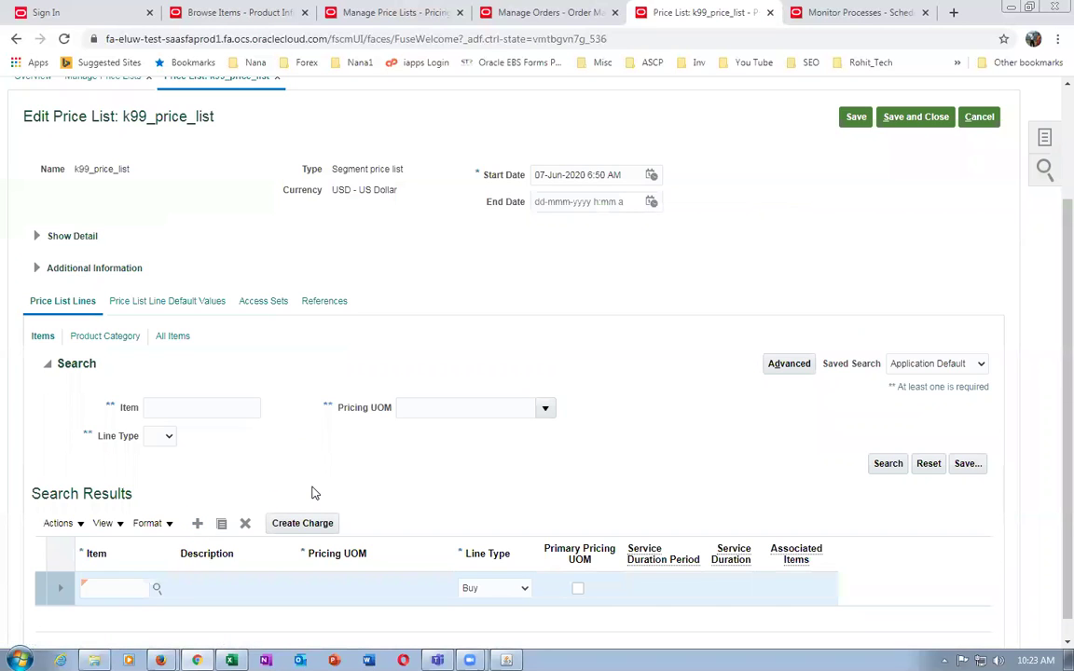
{"action": "left_click", "coordinate": [131, 589]}
{"action": "key", "text": "ctrl+v"}
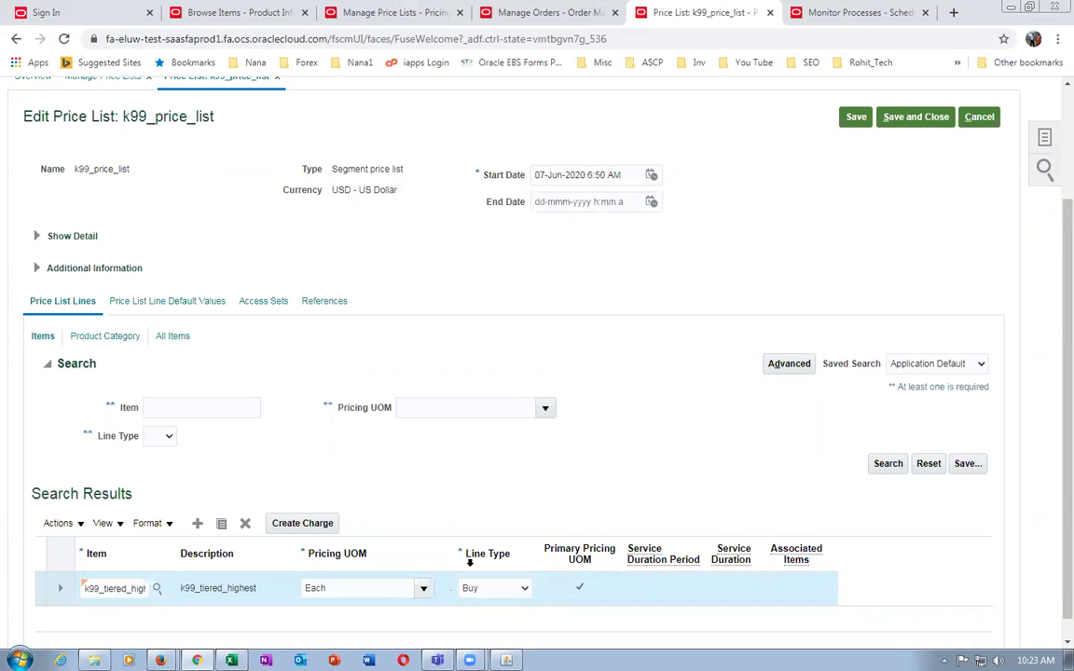
- Create a sale price charge for the k99_tiered_highest line with base price 100 USD and start date 15-Jun-2020 6:52 AM
{"action": "left_click", "coordinate": [328, 525]}
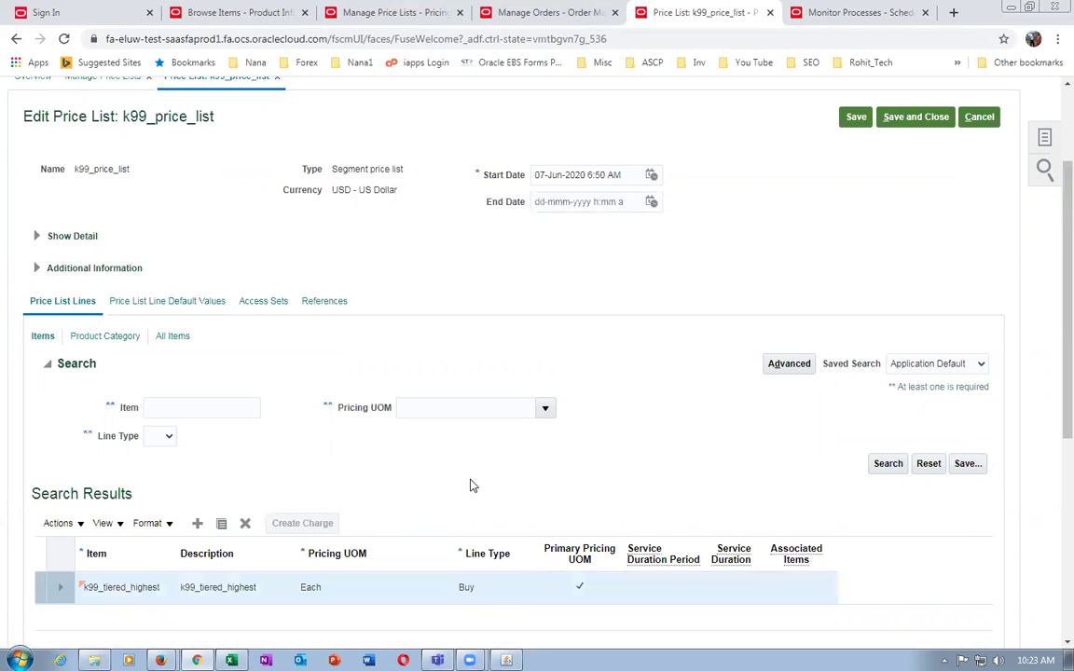
{"action": "scroll", "coordinate": [474, 485], "scroll_direction": "down", "scroll_amount": 5}
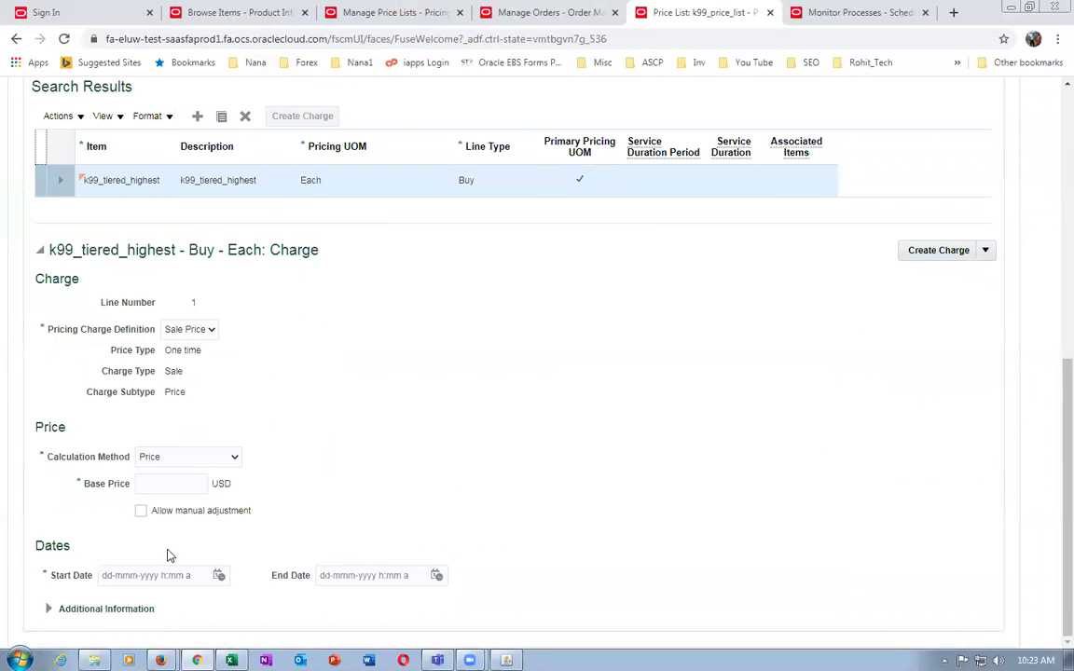
{"action": "left_click", "coordinate": [170, 485]}
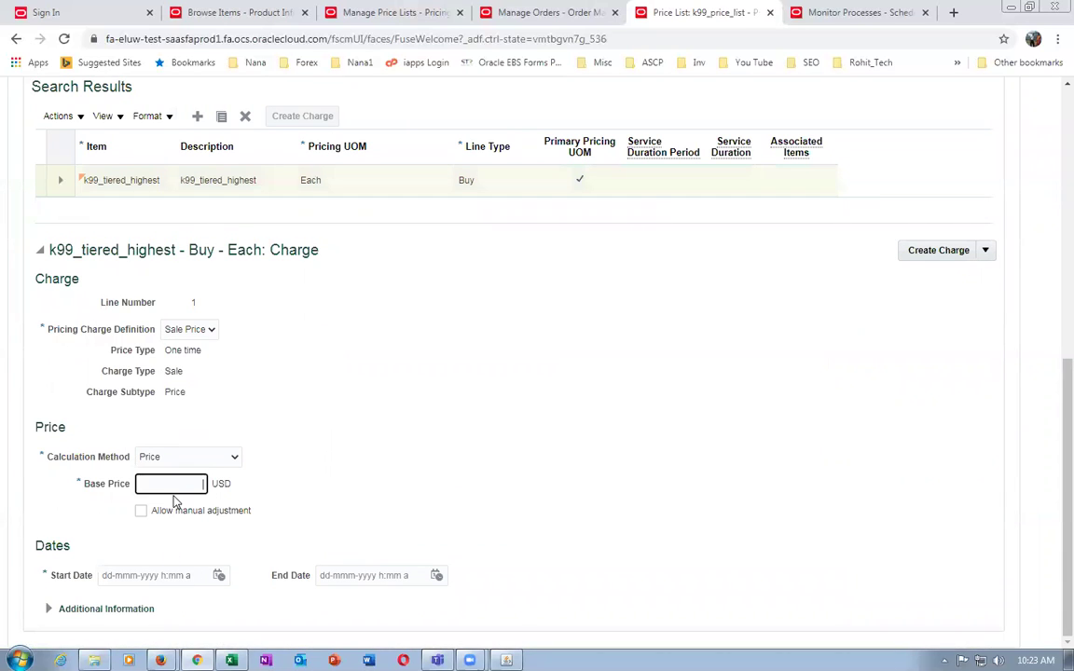
{"action": "type", "text": "100"}
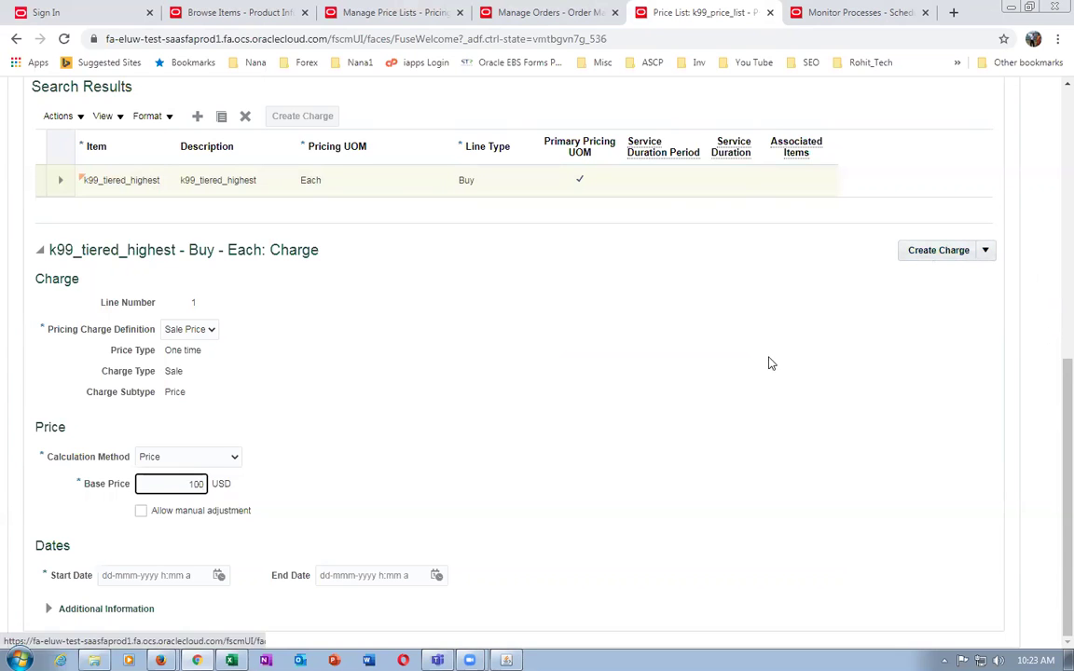
{"action": "left_click", "coordinate": [216, 577]}
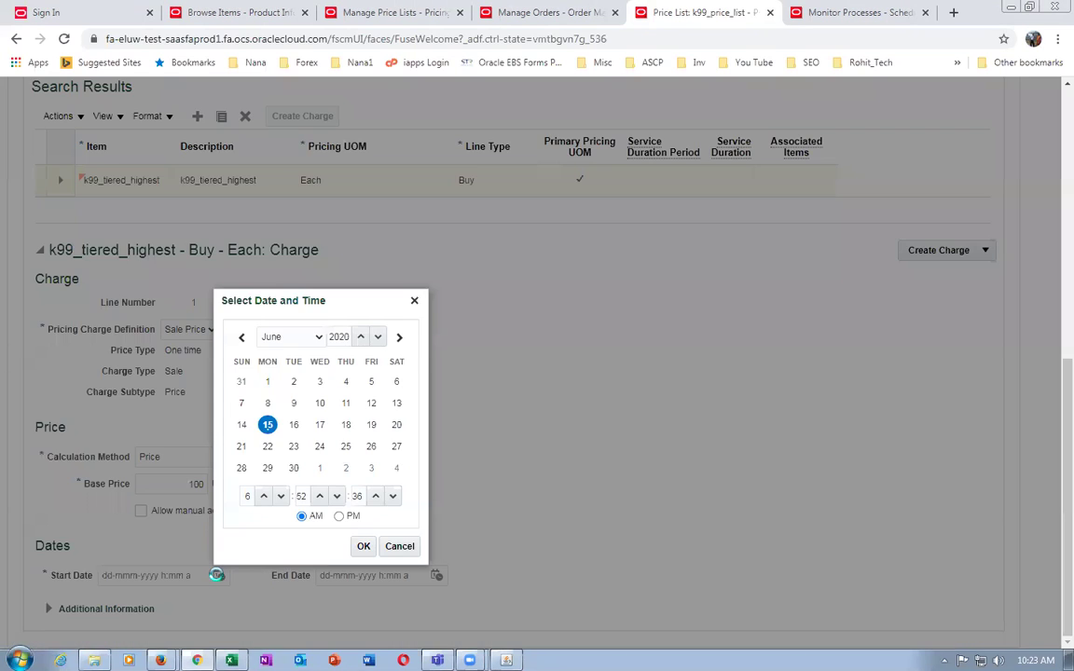
{"action": "left_click", "coordinate": [364, 548]}
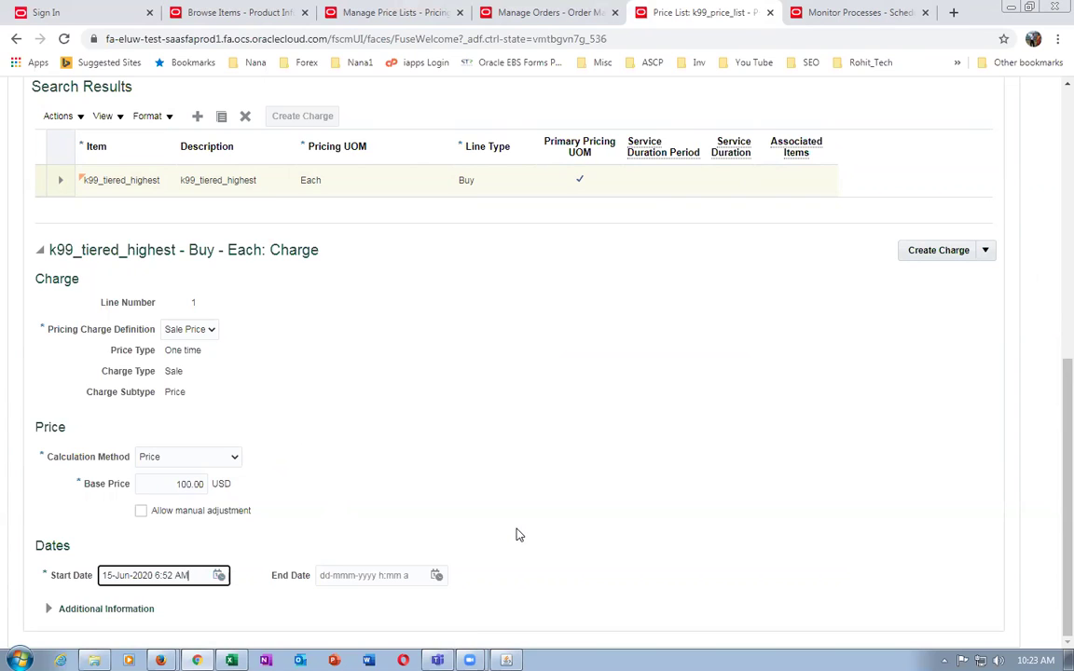
{"action": "left_click", "coordinate": [711, 451]}
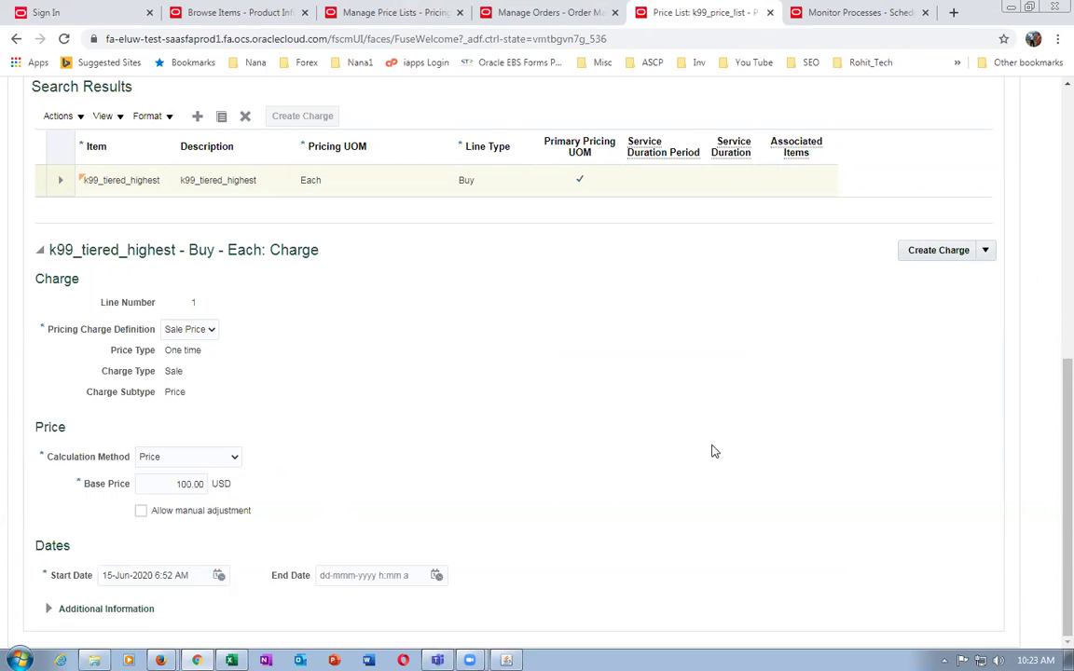
- Add a tiered adjustment to the charge with tier basis Item quantity, aggregation method On line and application method Per unit
{"action": "left_click", "coordinate": [986, 255]}
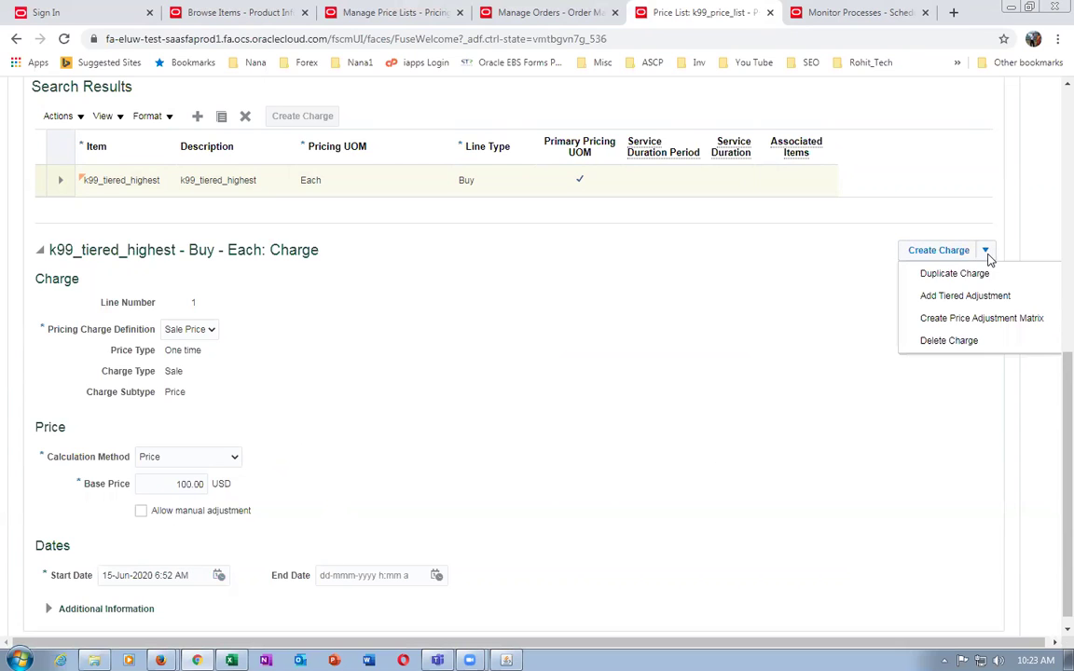
{"action": "left_click", "coordinate": [965, 296]}
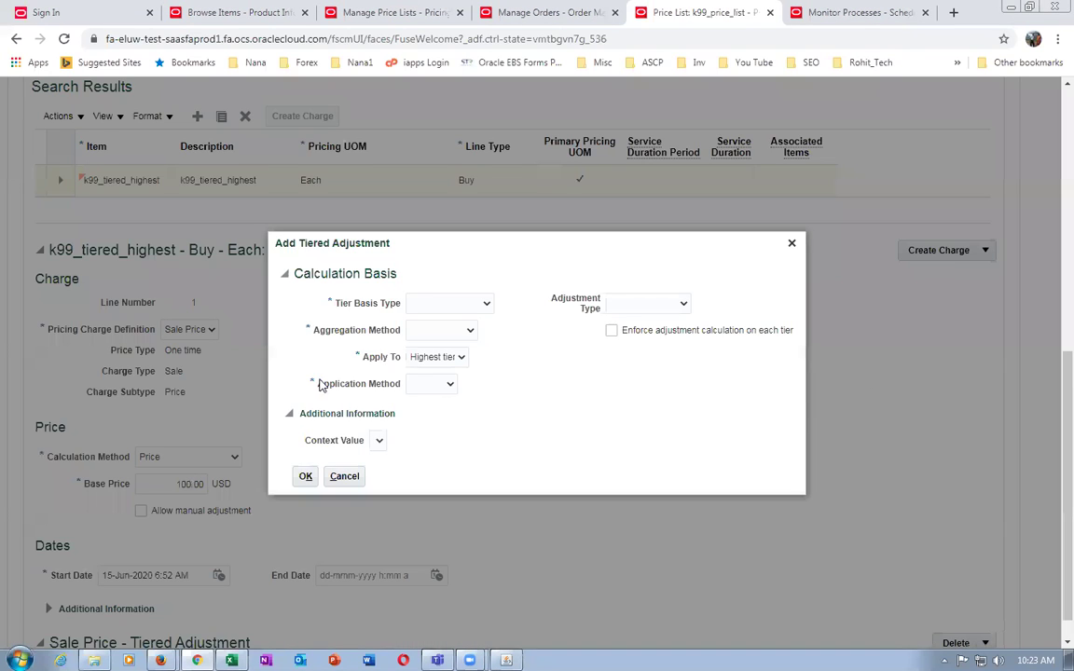
{"action": "left_click", "coordinate": [456, 305]}
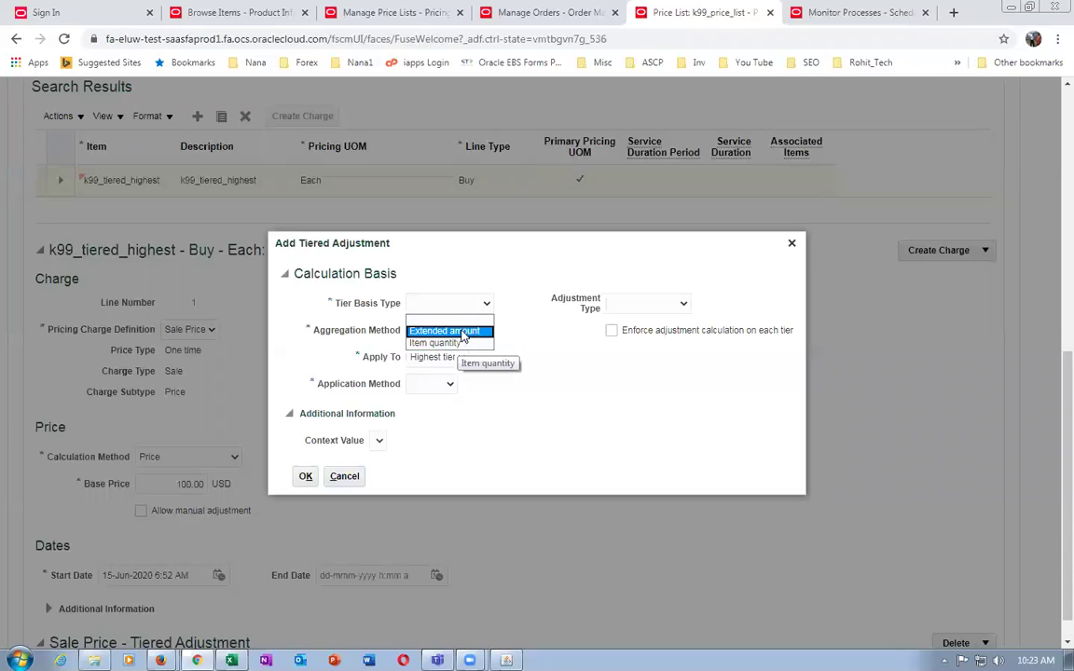
{"action": "left_click", "coordinate": [456, 344]}
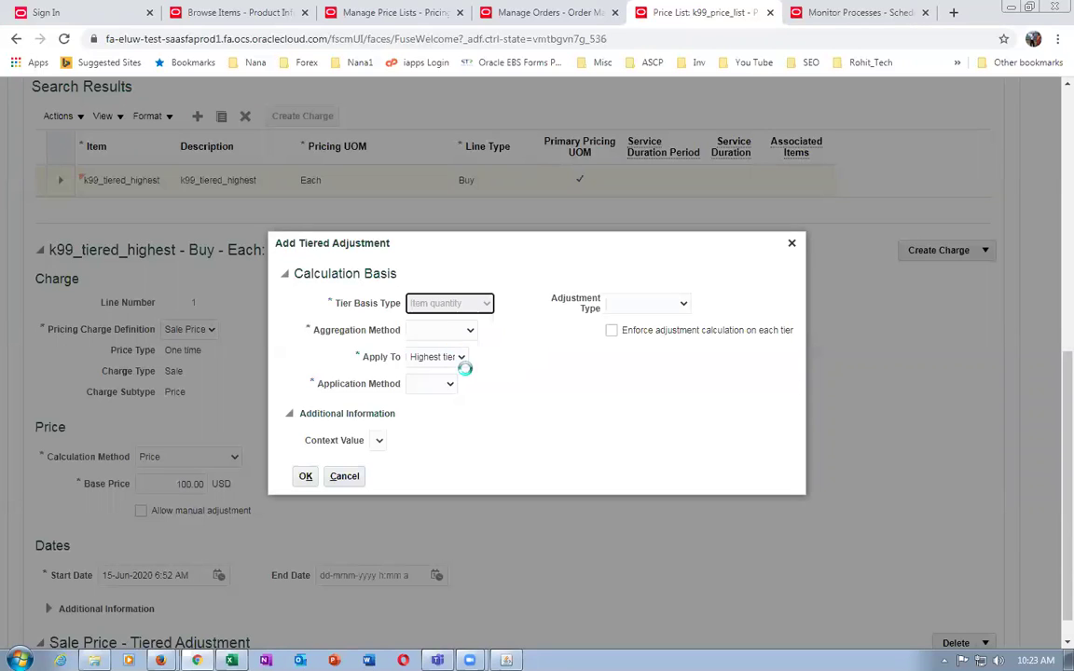
{"action": "left_click", "coordinate": [432, 333]}
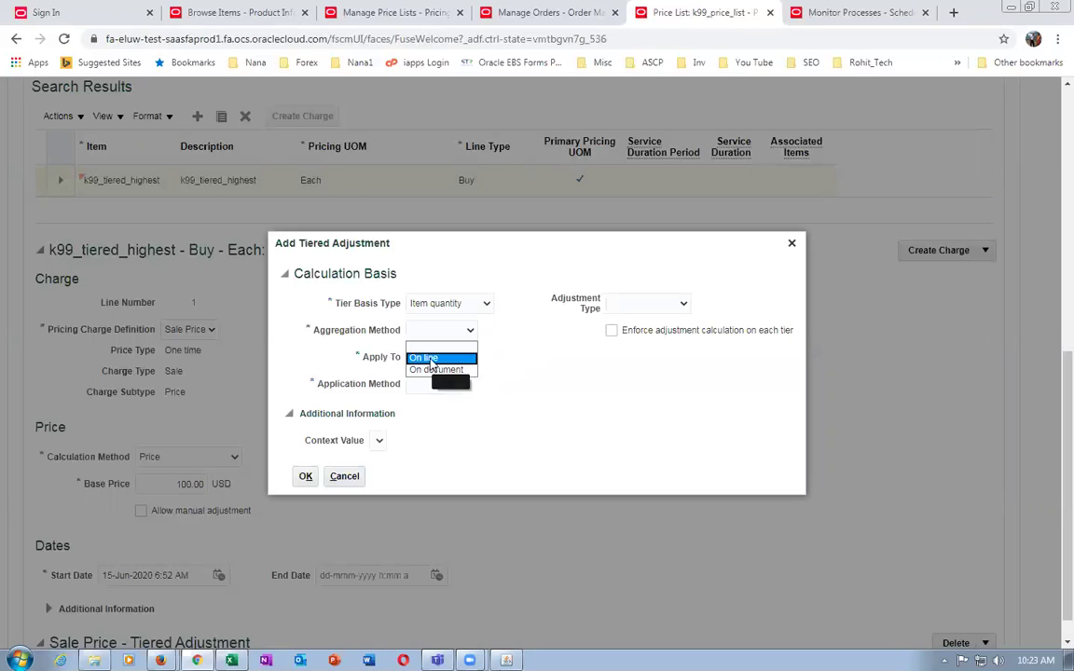
{"action": "left_click", "coordinate": [424, 358]}
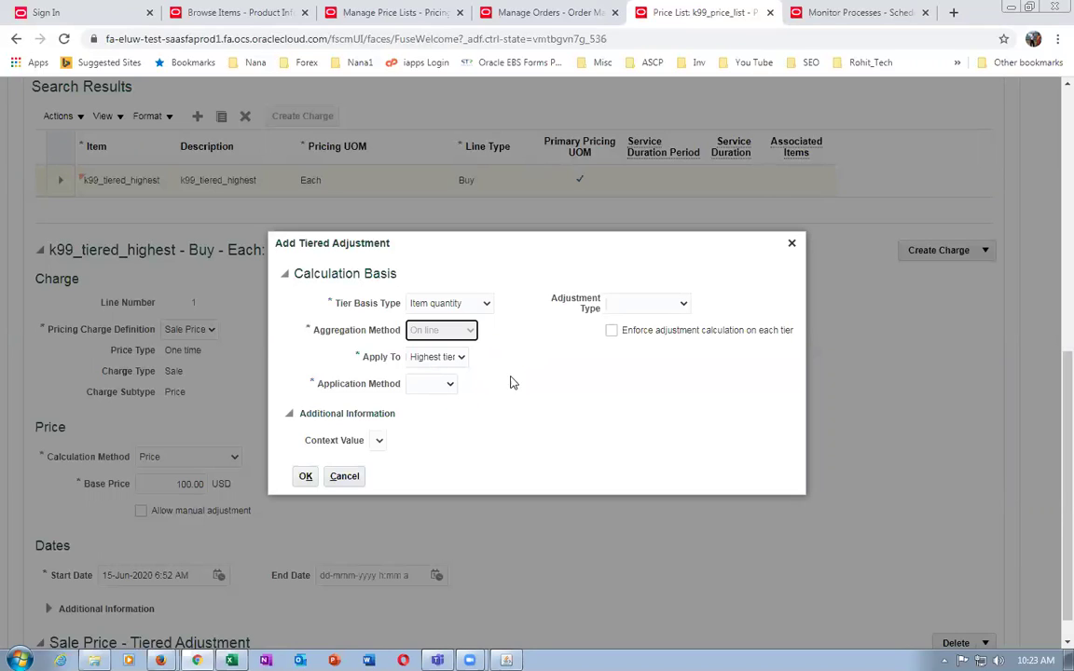
{"action": "left_click", "coordinate": [426, 387]}
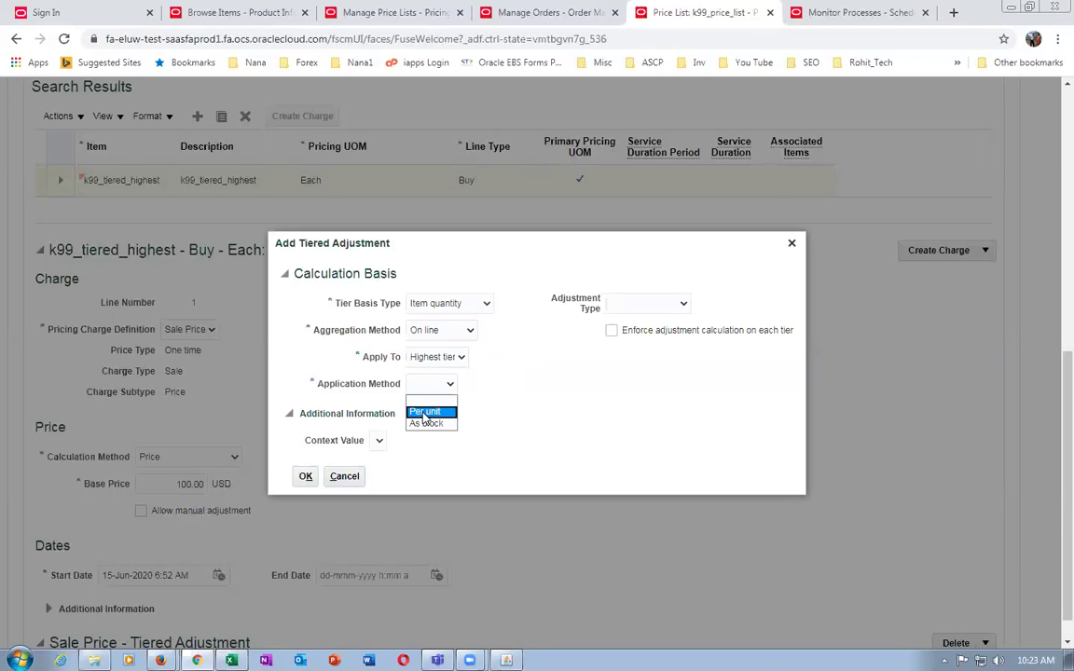
{"action": "left_click", "coordinate": [425, 411]}
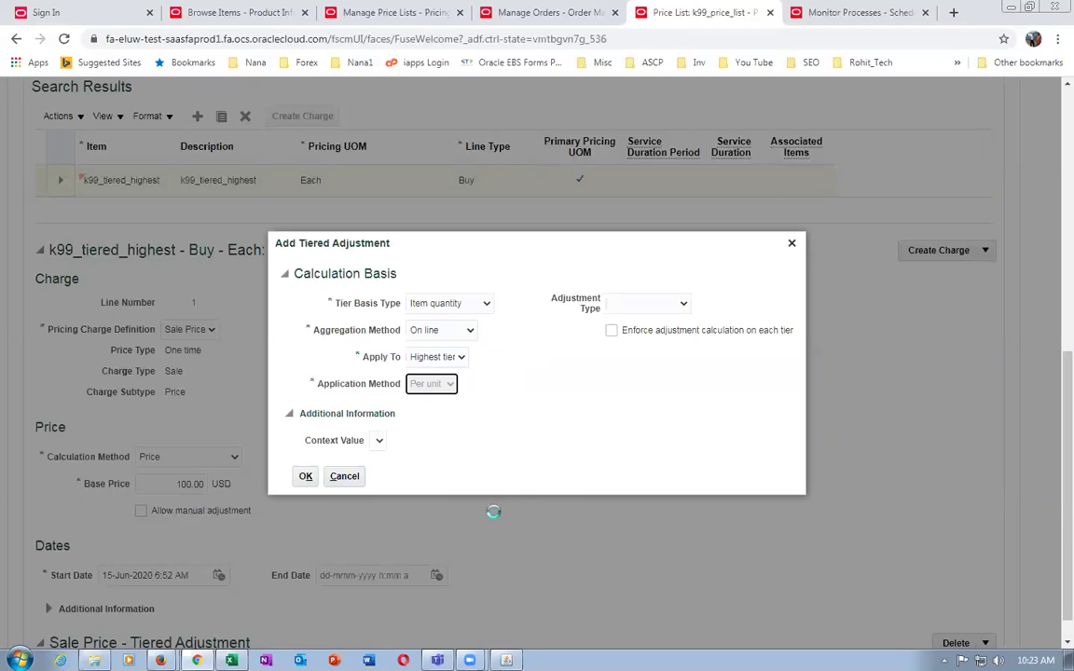
- Set the tiered adjustment's adjustment type to Discount amount and accept the calculation basis
{"action": "left_click", "coordinate": [655, 309]}
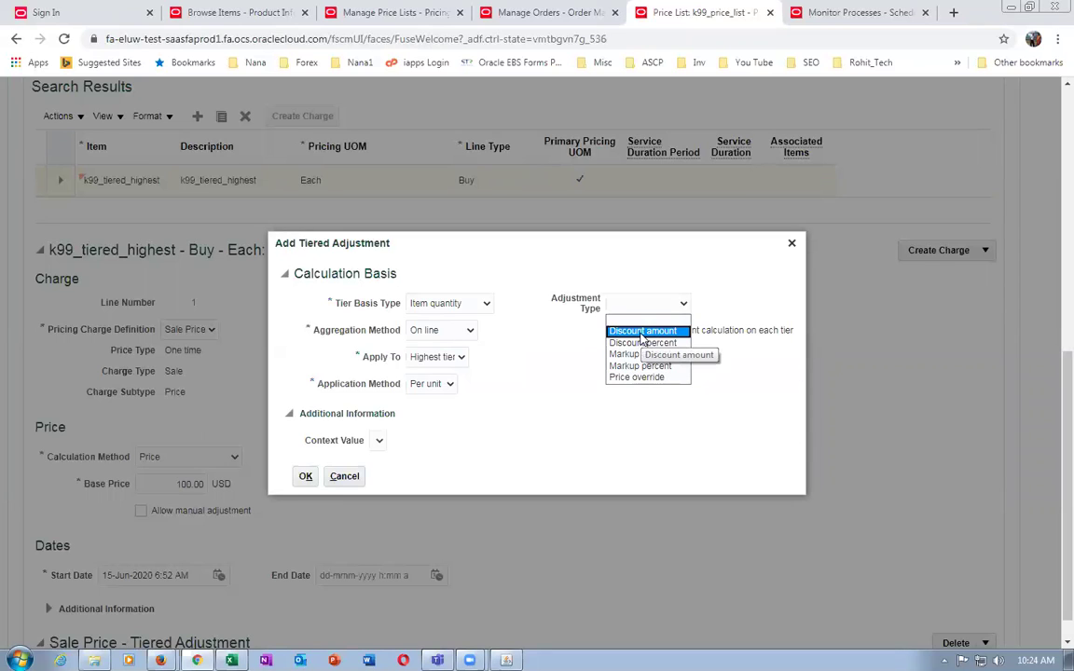
{"action": "left_click", "coordinate": [642, 332]}
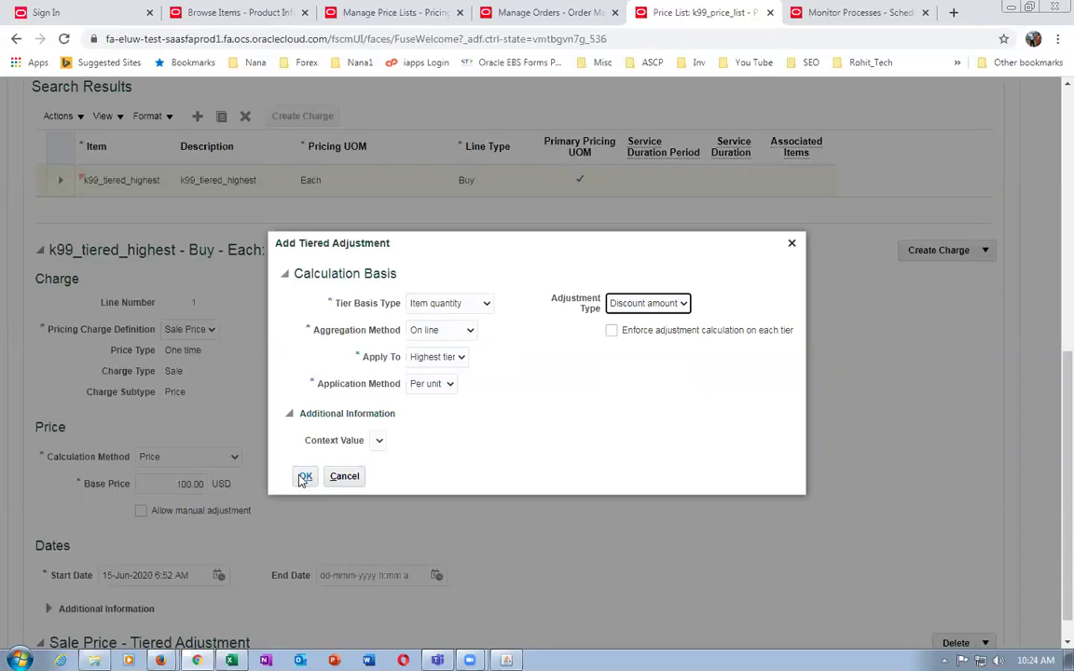
{"action": "left_click", "coordinate": [639, 304]}
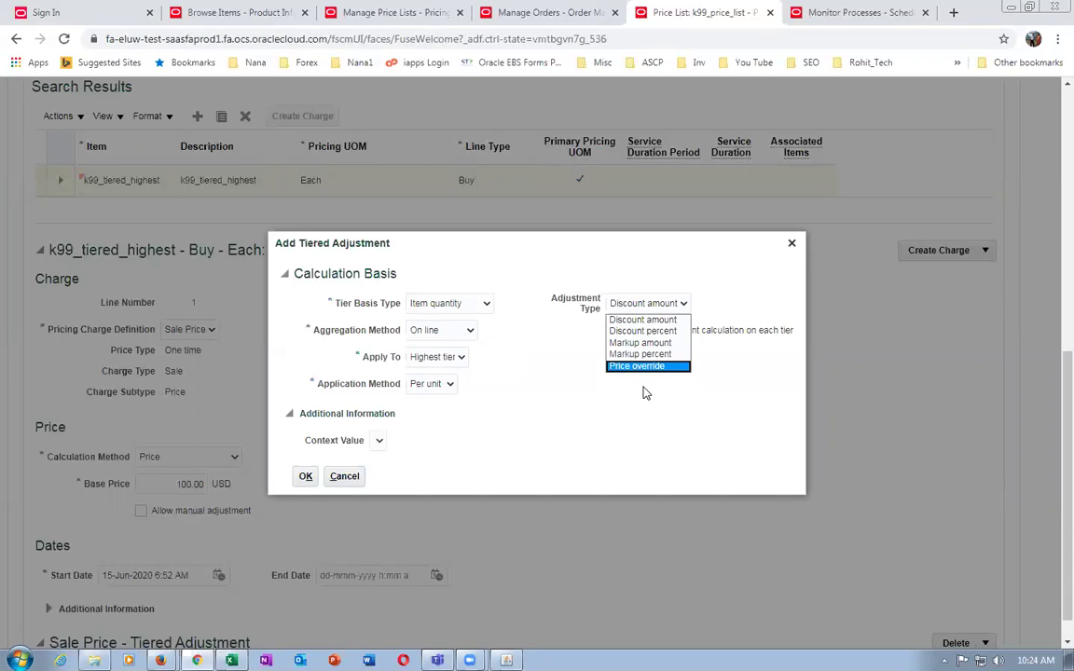
{"action": "left_click", "coordinate": [638, 304]}
{"action": "left_click", "coordinate": [311, 477]}
- Add a first tiered pricing rule from 0 to a maximum of 10 with a discount amount of 1
{"action": "scroll", "coordinate": [627, 408], "scroll_direction": "down", "scroll_amount": 3}
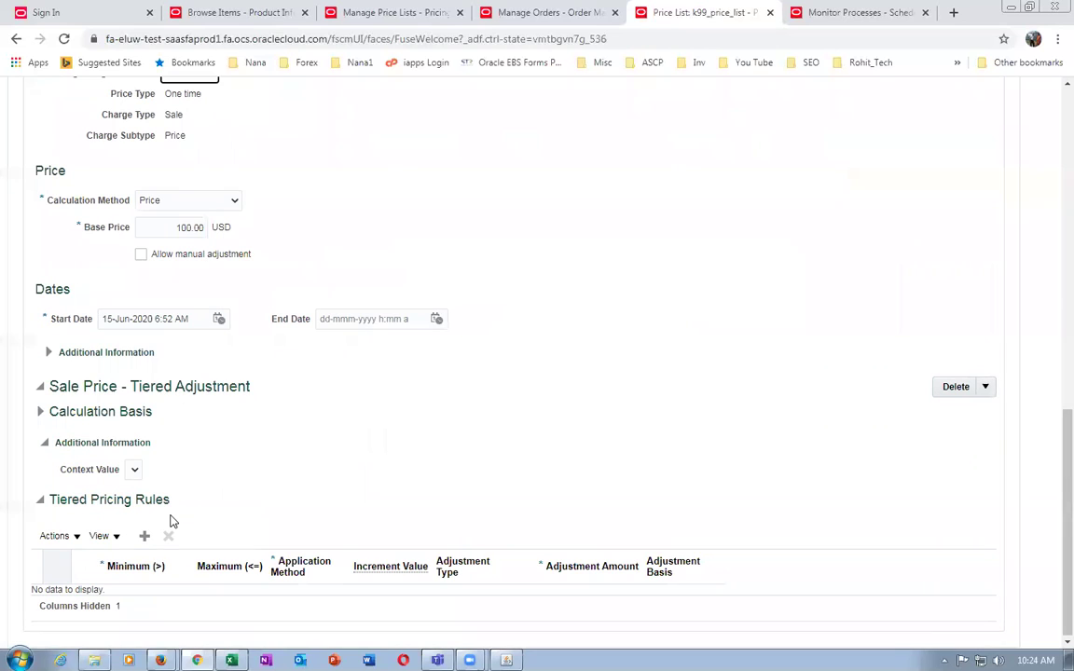
{"action": "left_click", "coordinate": [145, 536]}
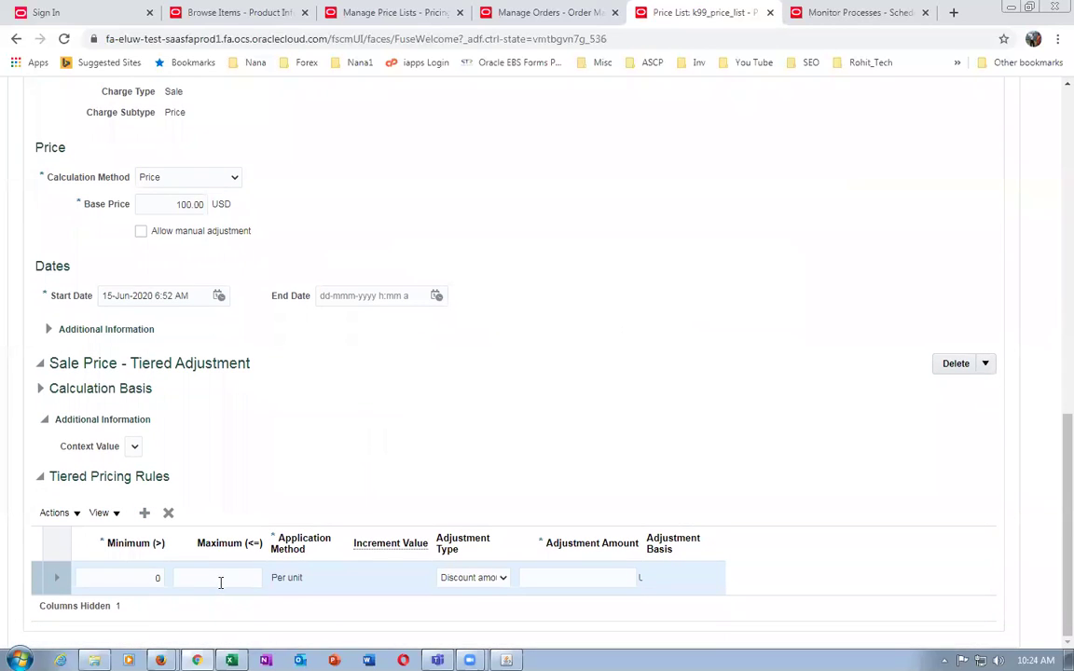
{"action": "left_click", "coordinate": [222, 584]}
{"action": "type", "text": "1"}
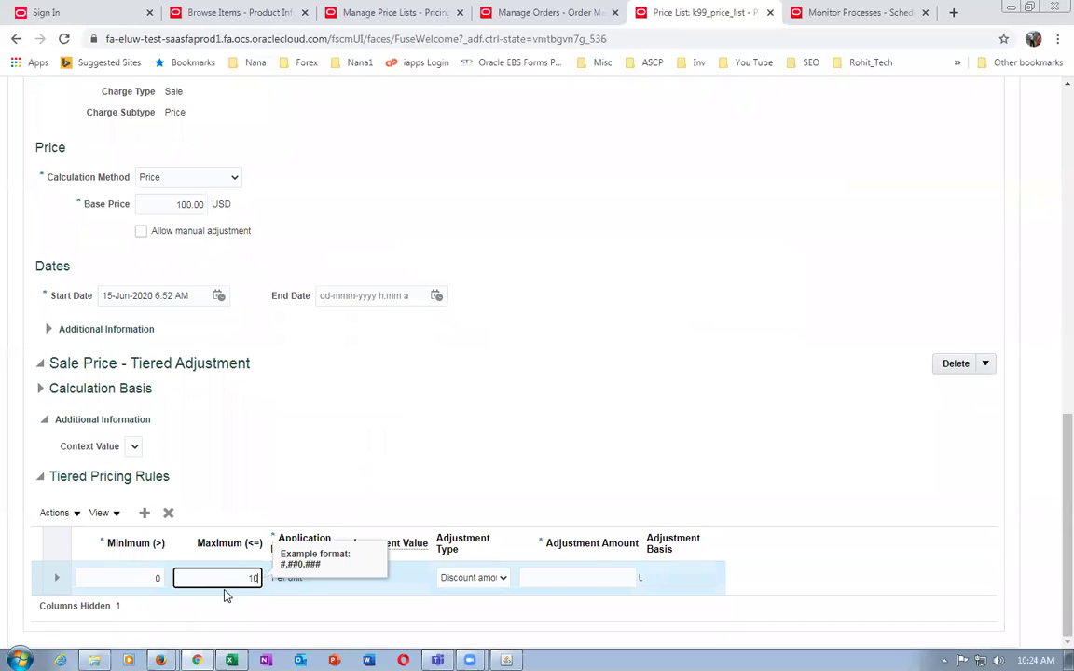
{"action": "type", "text": "0"}
{"action": "key", "text": "Tab"}
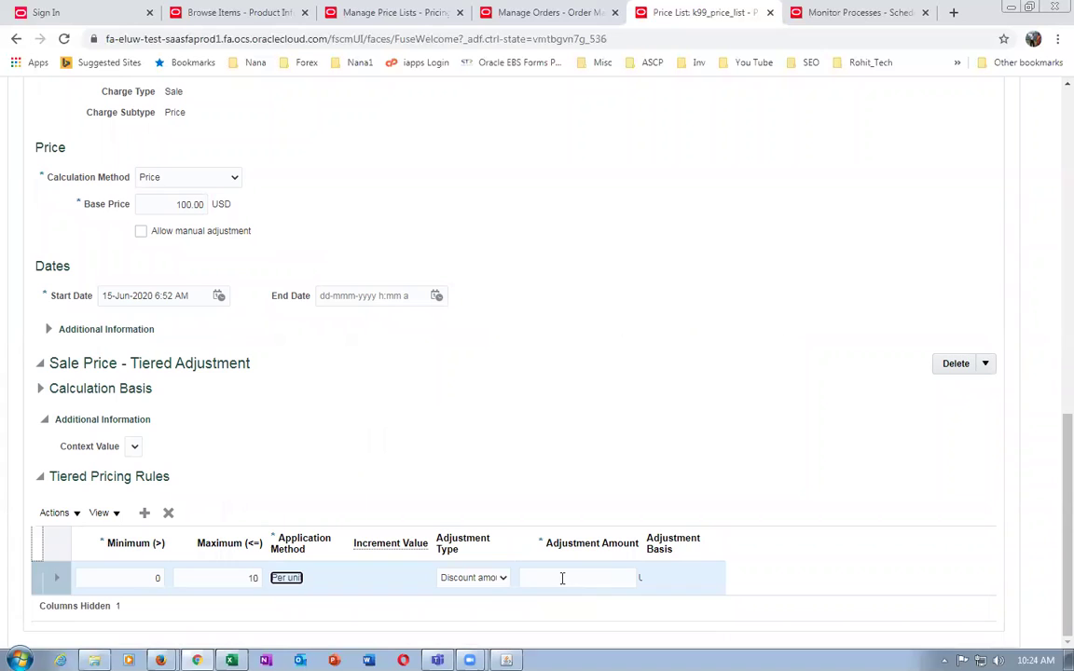
{"action": "left_click", "coordinate": [563, 578]}
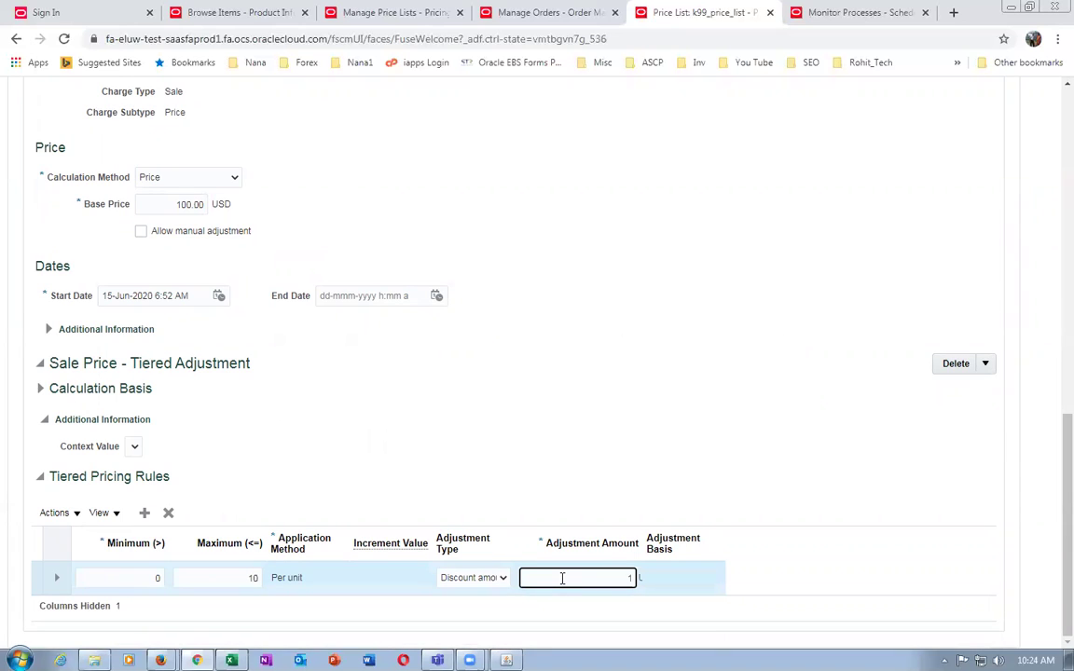
{"action": "type", "text": "1"}
{"action": "left_click", "coordinate": [549, 444]}
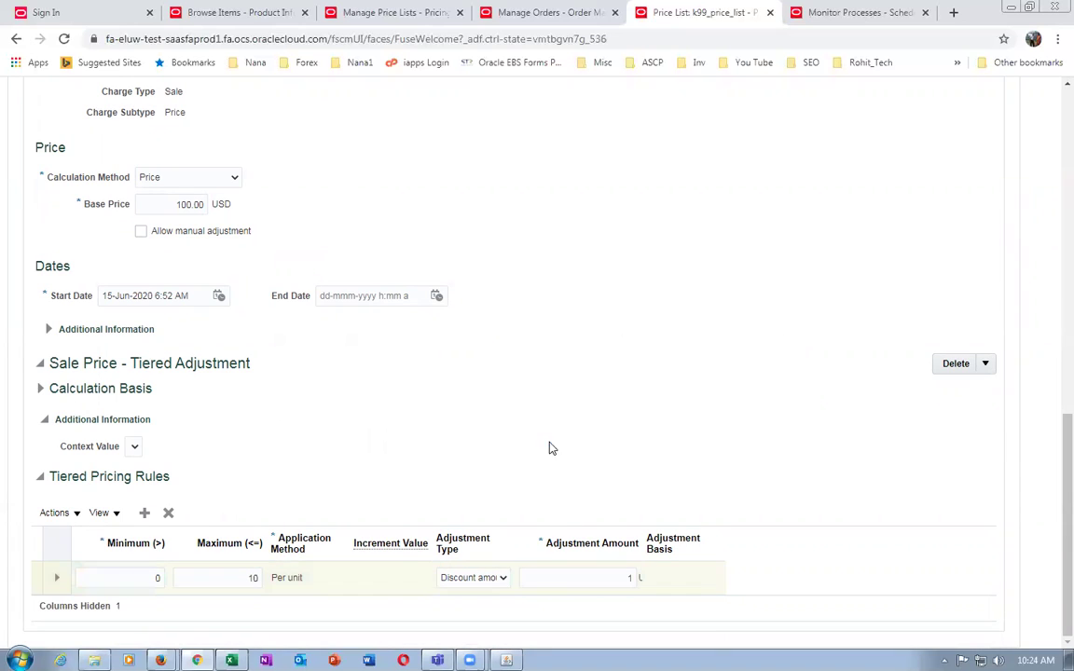
- Add a second tiered pricing rule with a maximum of 20 and a discount amount of 2
{"action": "left_click", "coordinate": [145, 513]}
{"action": "left_click", "coordinate": [240, 608]}
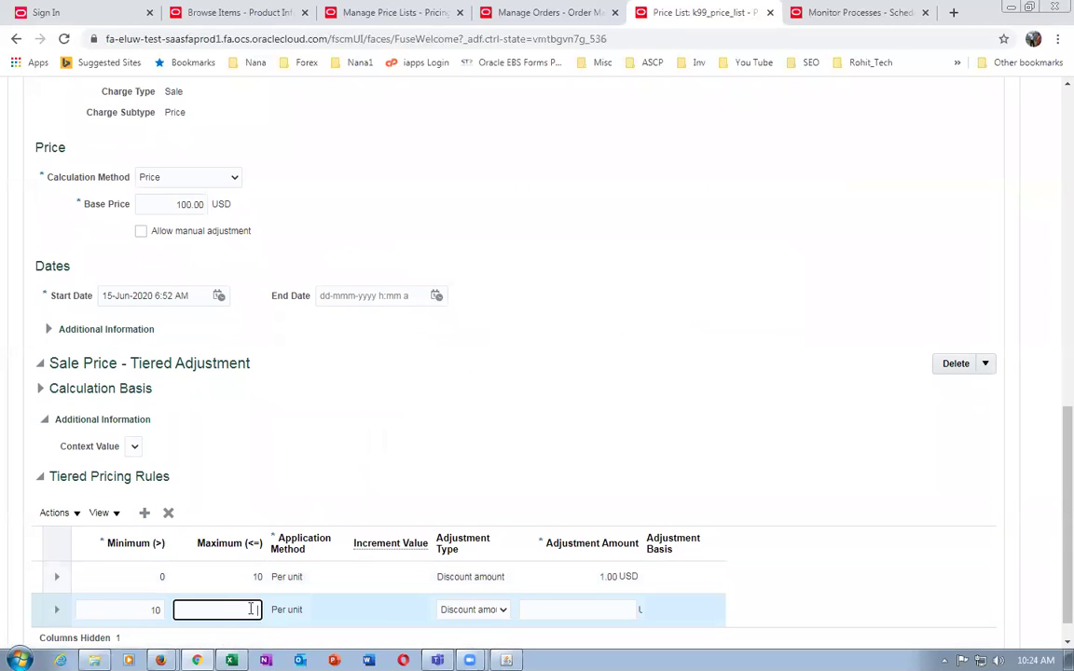
{"action": "type", "text": "20"}
{"action": "key", "text": "Tab"}
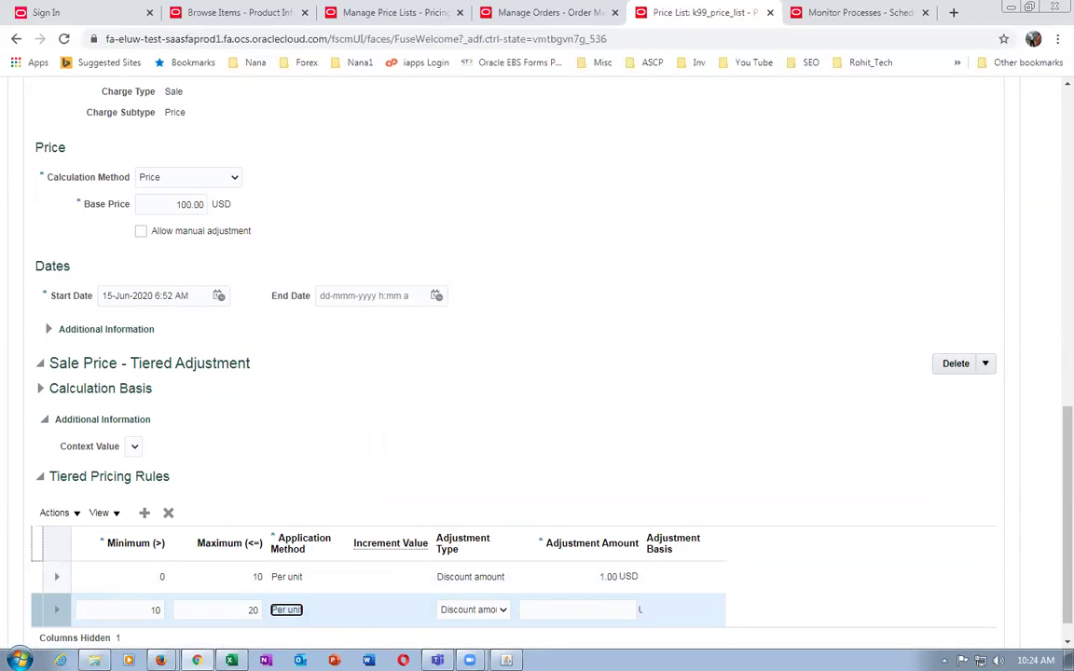
{"action": "left_click", "coordinate": [575, 611]}
{"action": "left_click", "coordinate": [508, 418]}
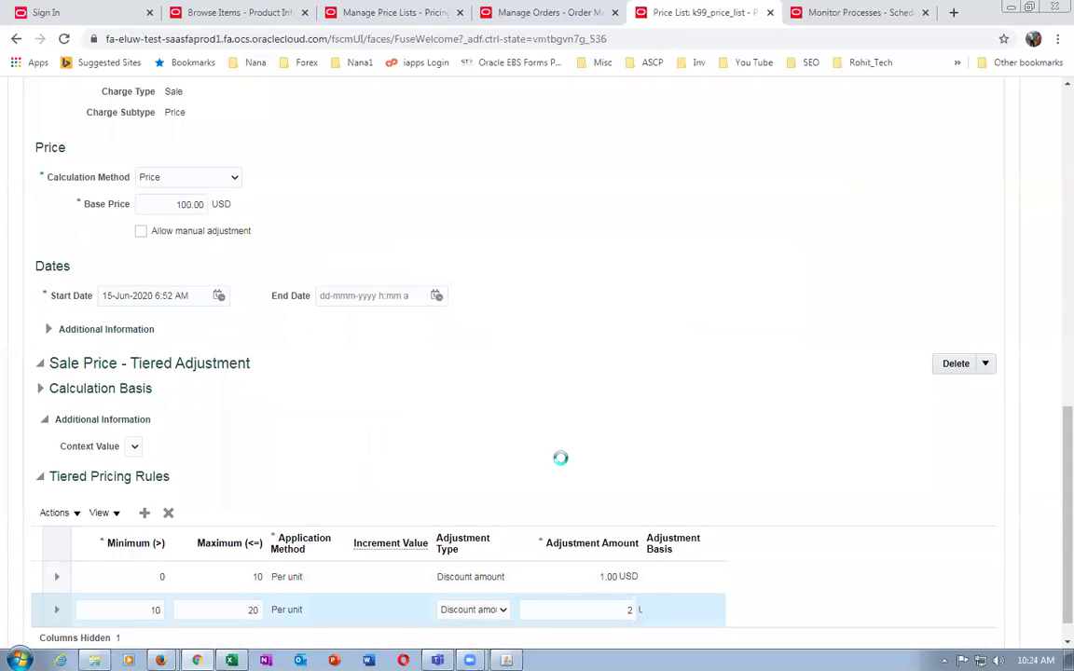
- Add a third tiered pricing rule with a maximum of 9,999,999 and a discount amount of 3
{"action": "left_click", "coordinate": [144, 513]}
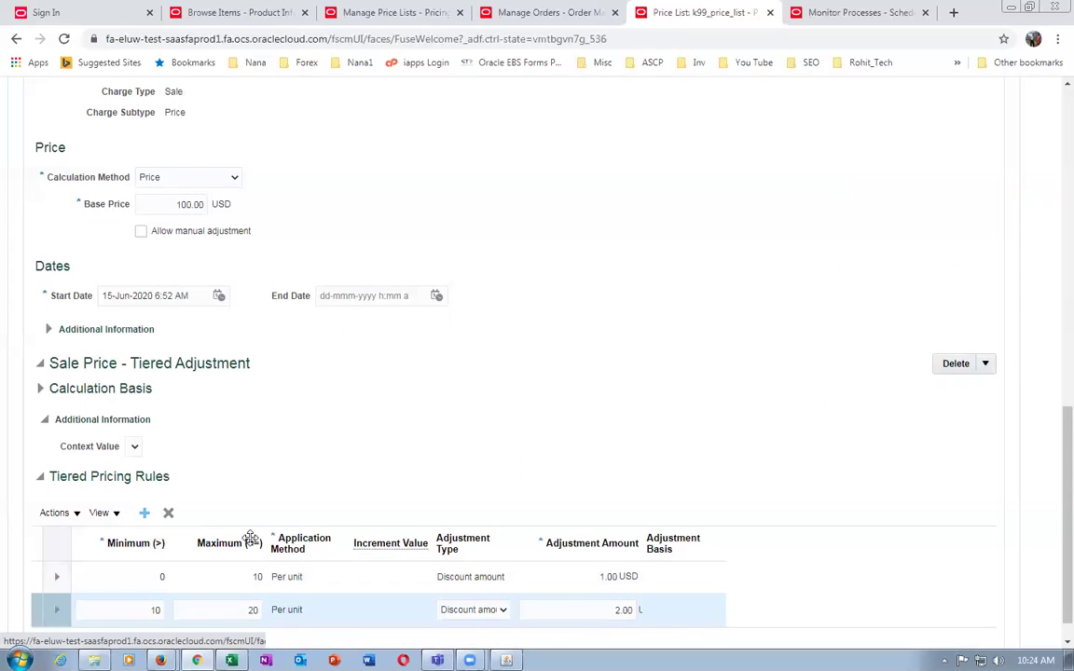
{"action": "left_click", "coordinate": [210, 638]}
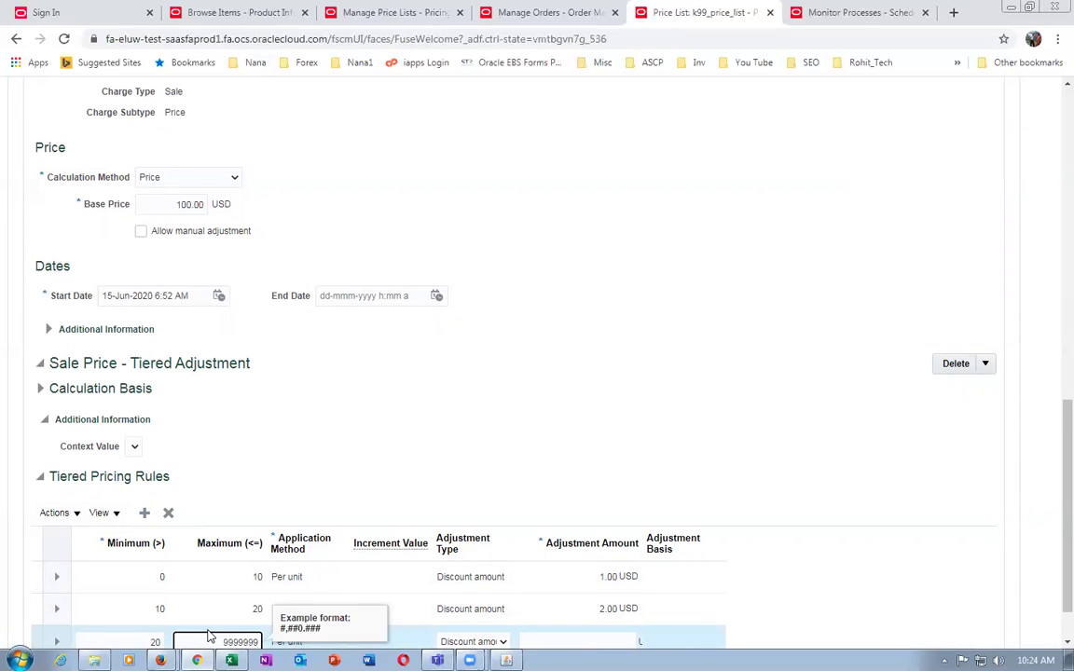
{"action": "left_click", "coordinate": [522, 442]}
{"action": "scroll", "coordinate": [503, 466], "scroll_direction": "down", "scroll_amount": 1}
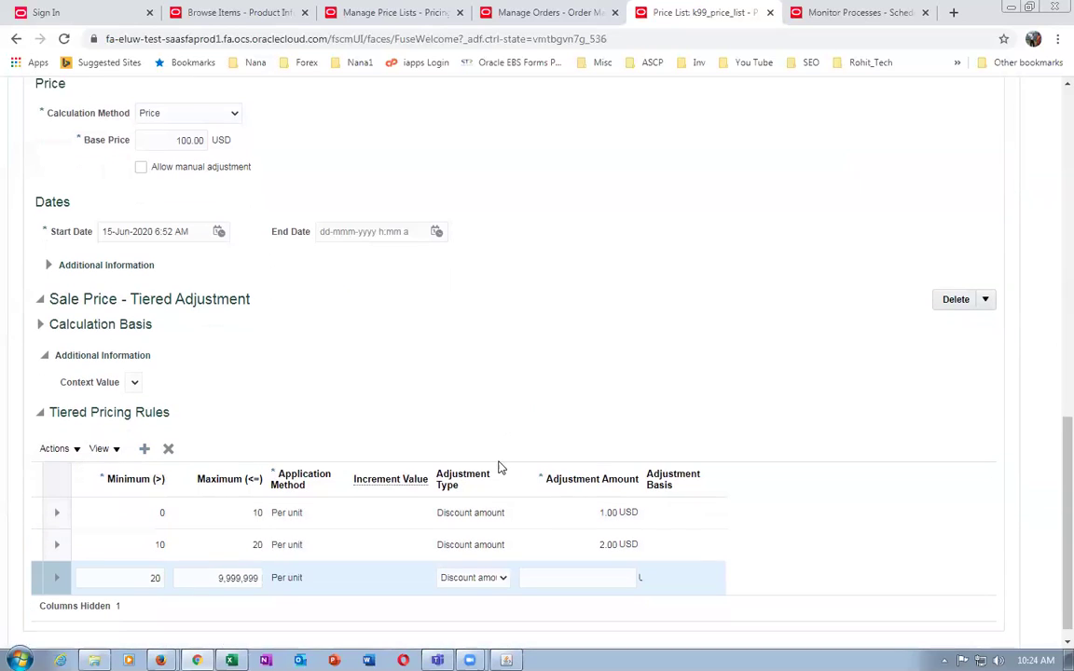
{"action": "left_click", "coordinate": [544, 577]}
{"action": "type", "text": "3"}
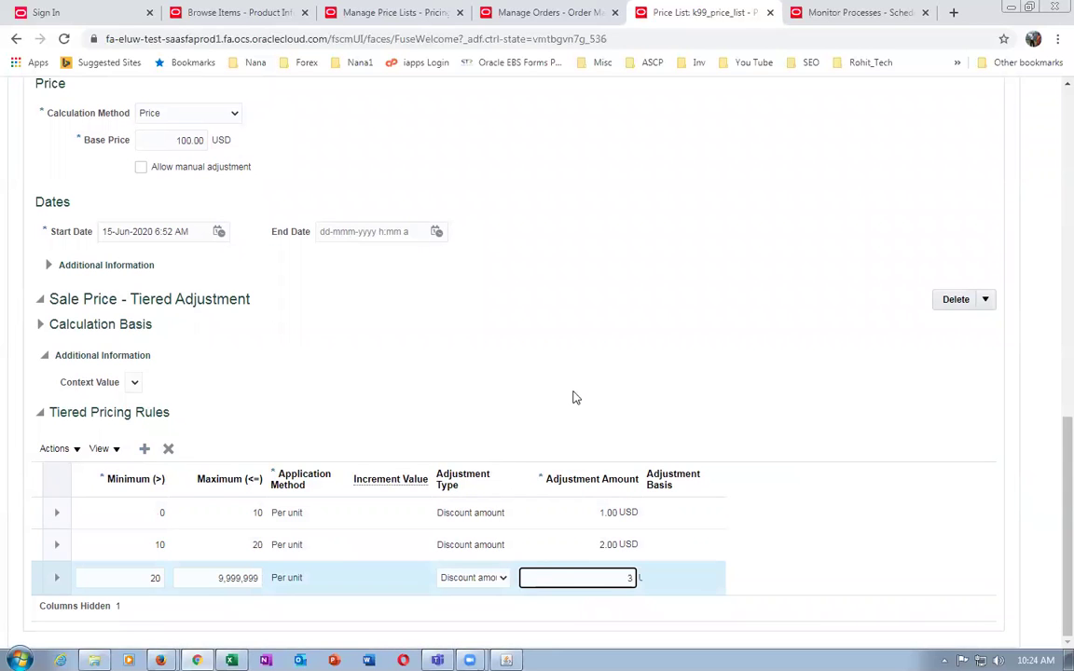
{"action": "left_click", "coordinate": [577, 387]}
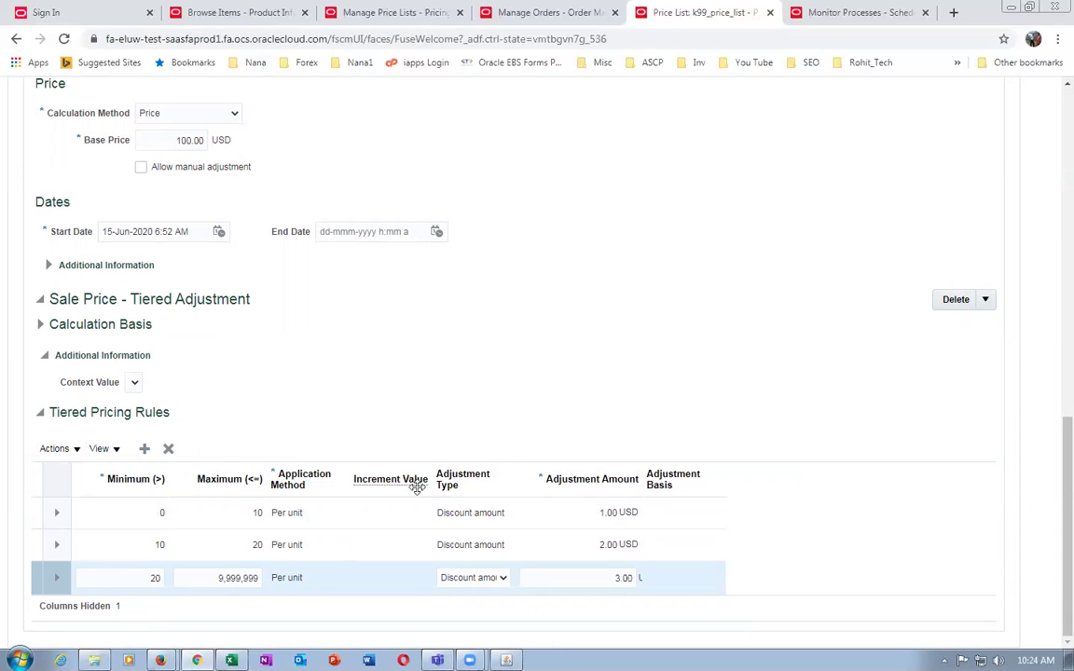
- Save and close k99_price_list, and go to the Manage Orders page open in the browser
{"action": "scroll", "coordinate": [624, 360], "scroll_direction": "up", "scroll_amount": 15}
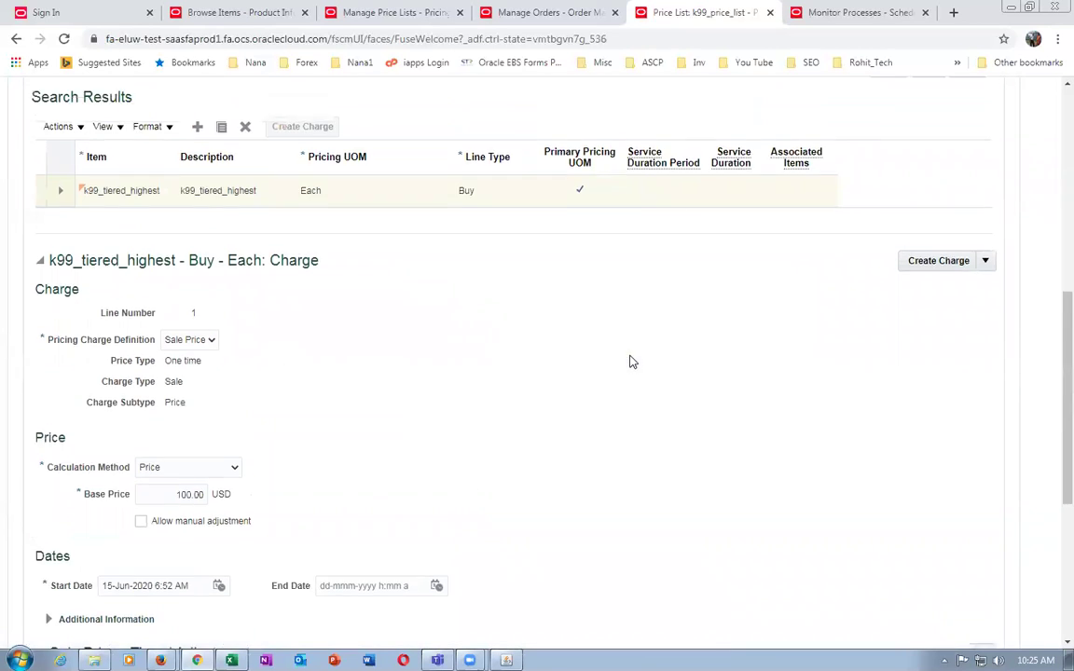
{"action": "left_click", "coordinate": [930, 113]}
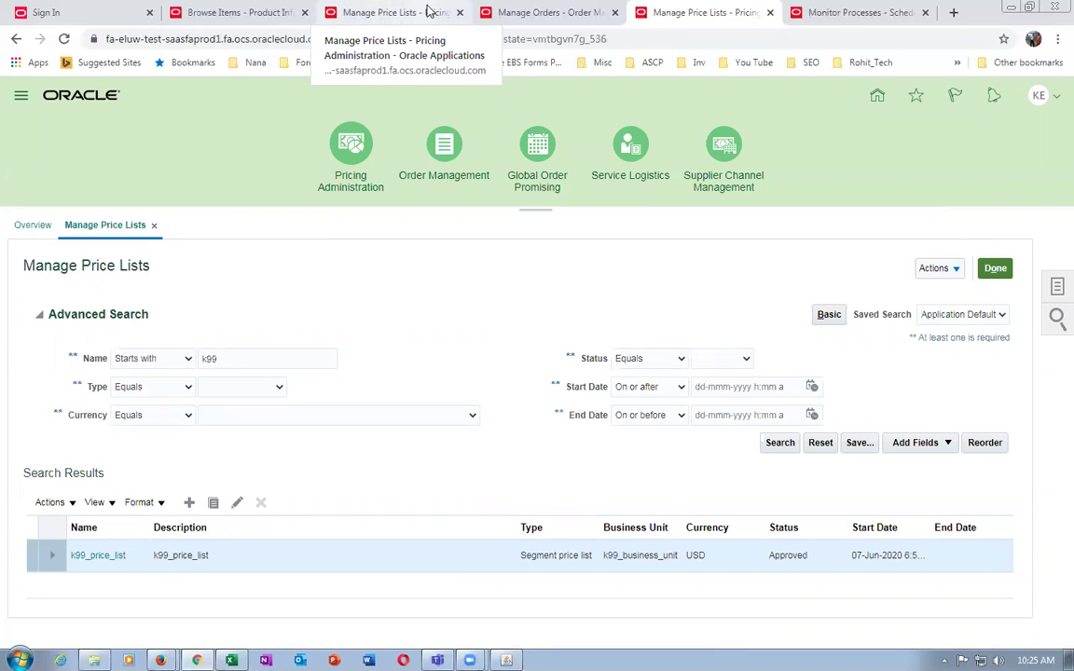
{"action": "left_click", "coordinate": [491, 12]}
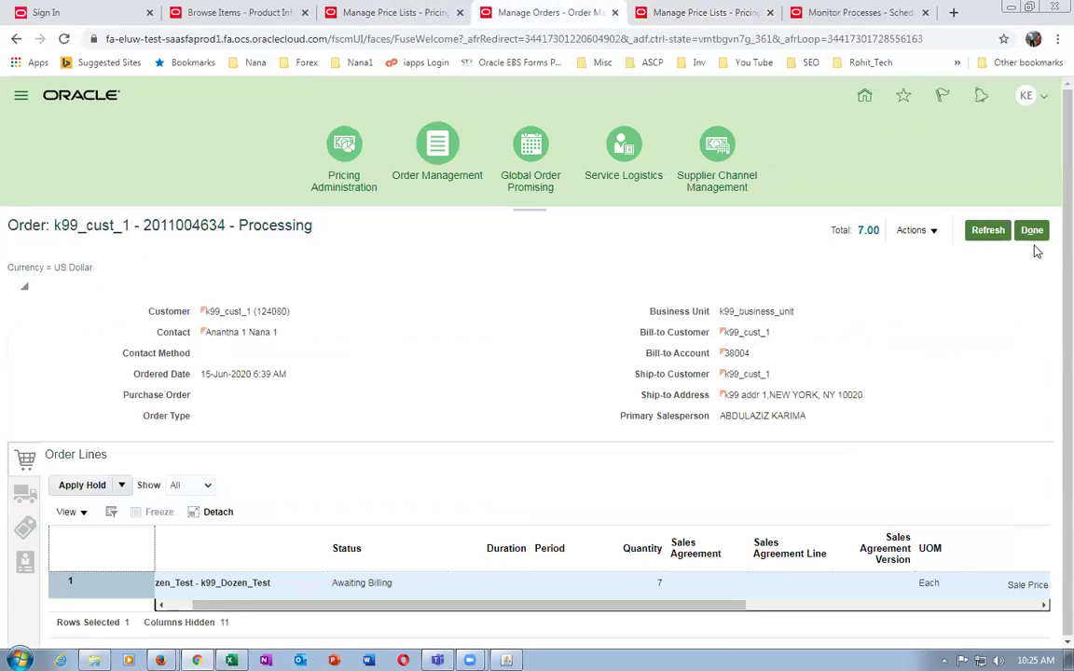
- Close the order being viewed and create a new sales order for customer k99_cust_1
{"action": "left_click", "coordinate": [1032, 231]}
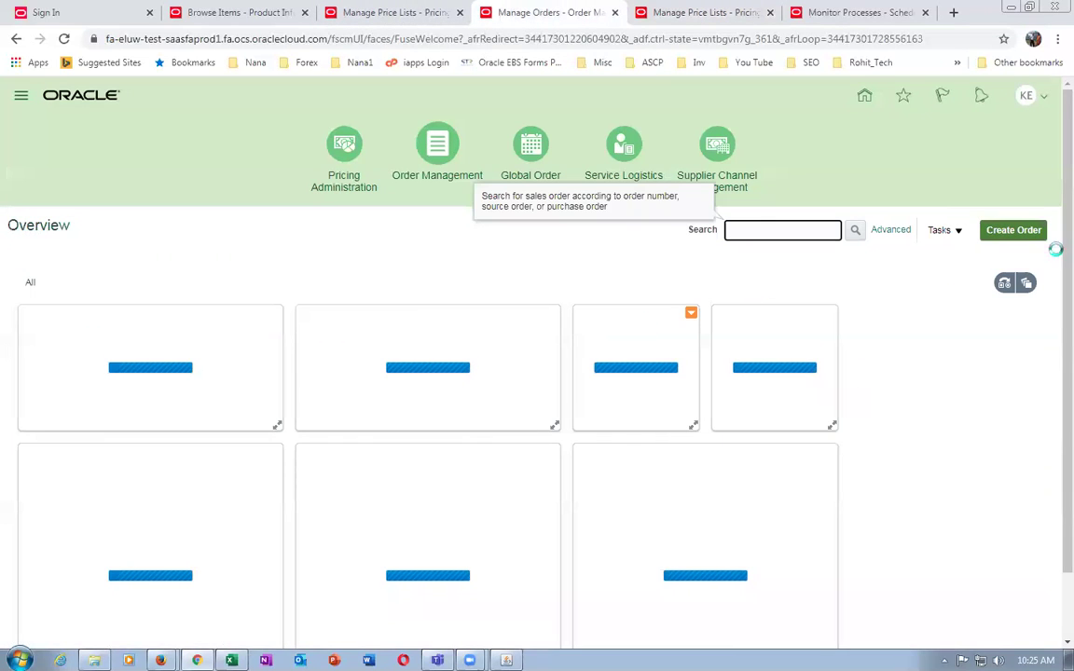
{"action": "left_click", "coordinate": [1016, 237]}
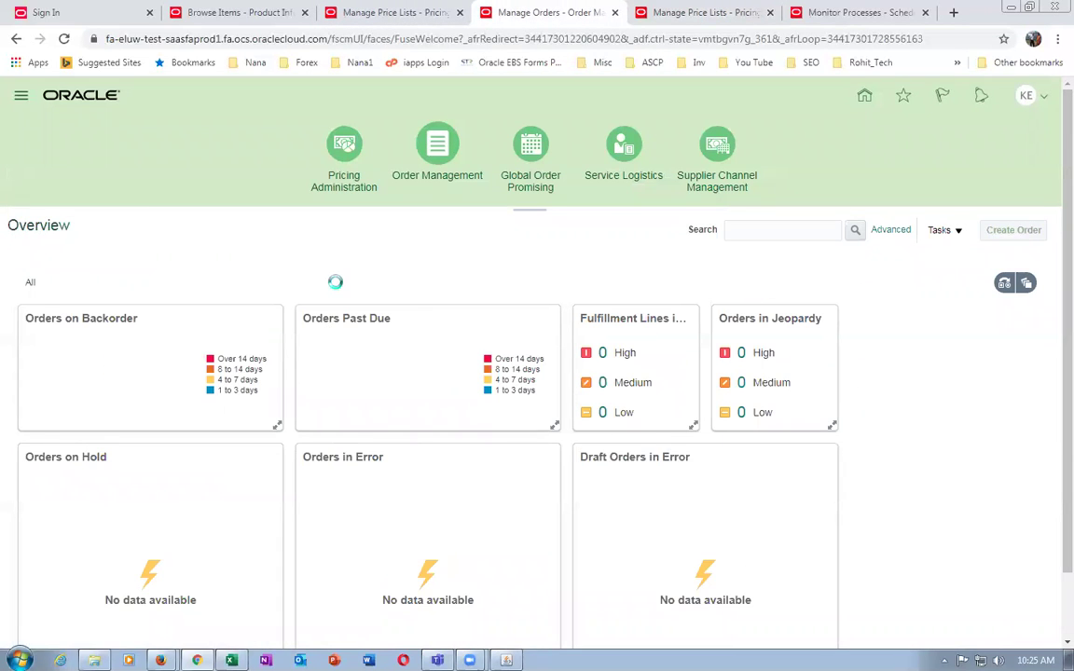
{"action": "left_click", "coordinate": [300, 318]}
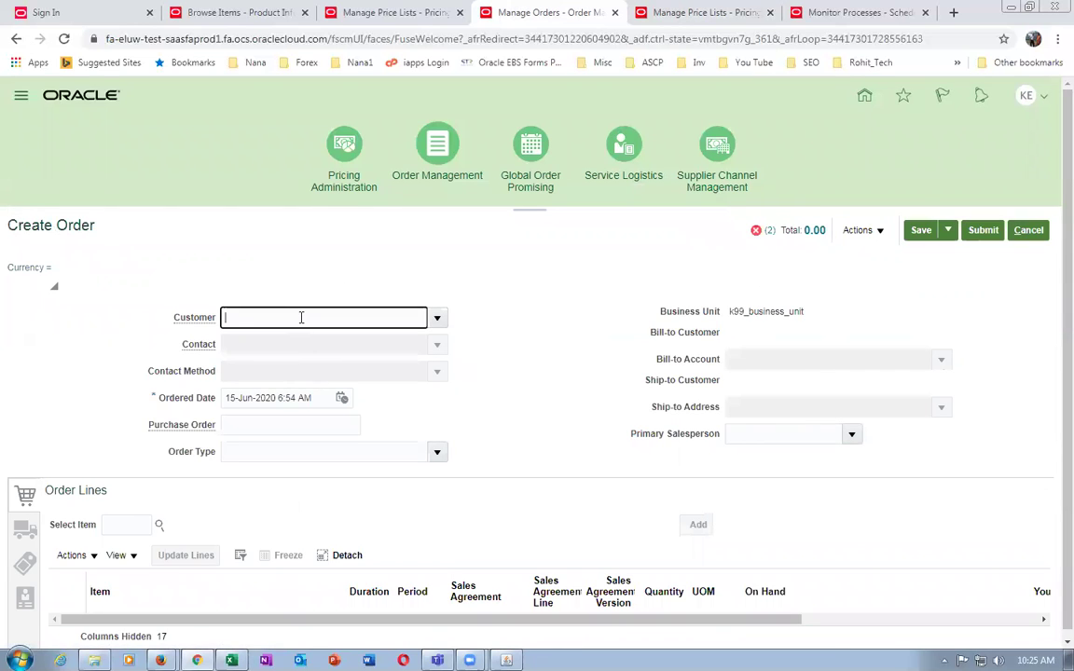
{"action": "type", "text": "k99"}
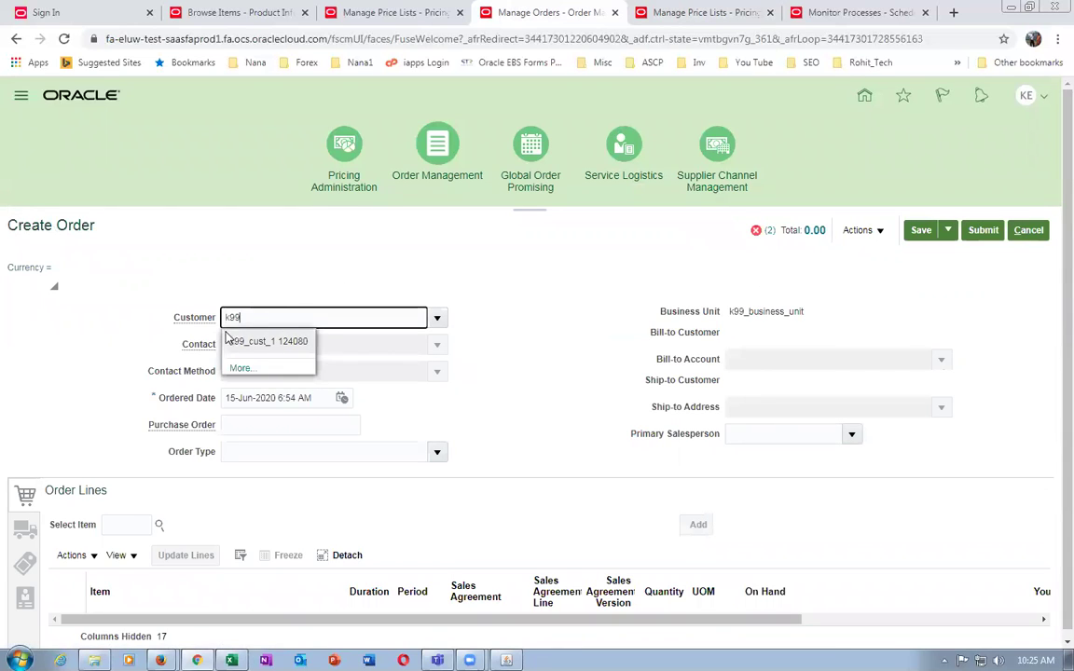
{"action": "left_click", "coordinate": [237, 342]}
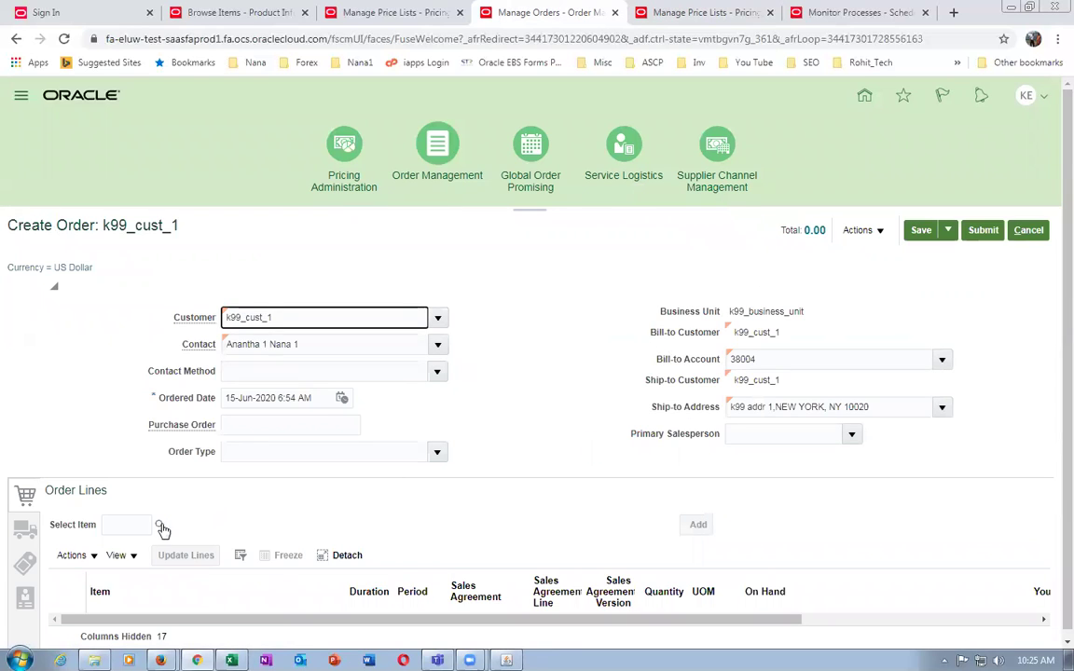
- Select the item k99_tiered_highest for the order line and price it with a quantity of 8
{"action": "left_click", "coordinate": [131, 525]}
{"action": "key", "text": "ctrl+v"}
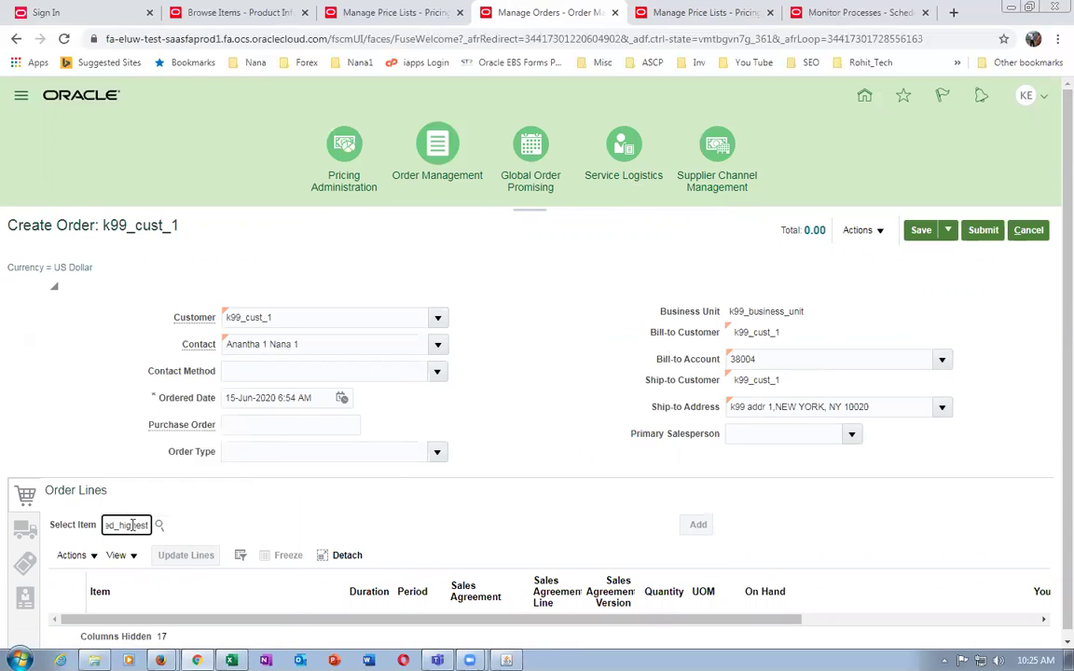
{"action": "key", "text": "Tab"}
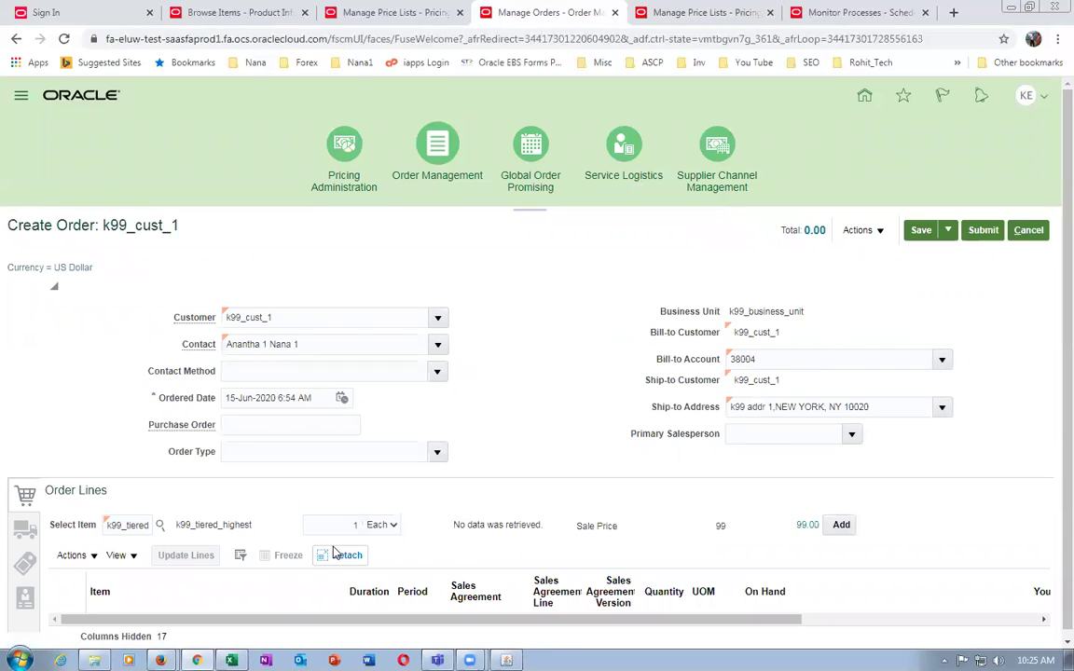
{"action": "double_click", "coordinate": [354, 525]}
{"action": "type", "text": "8"}
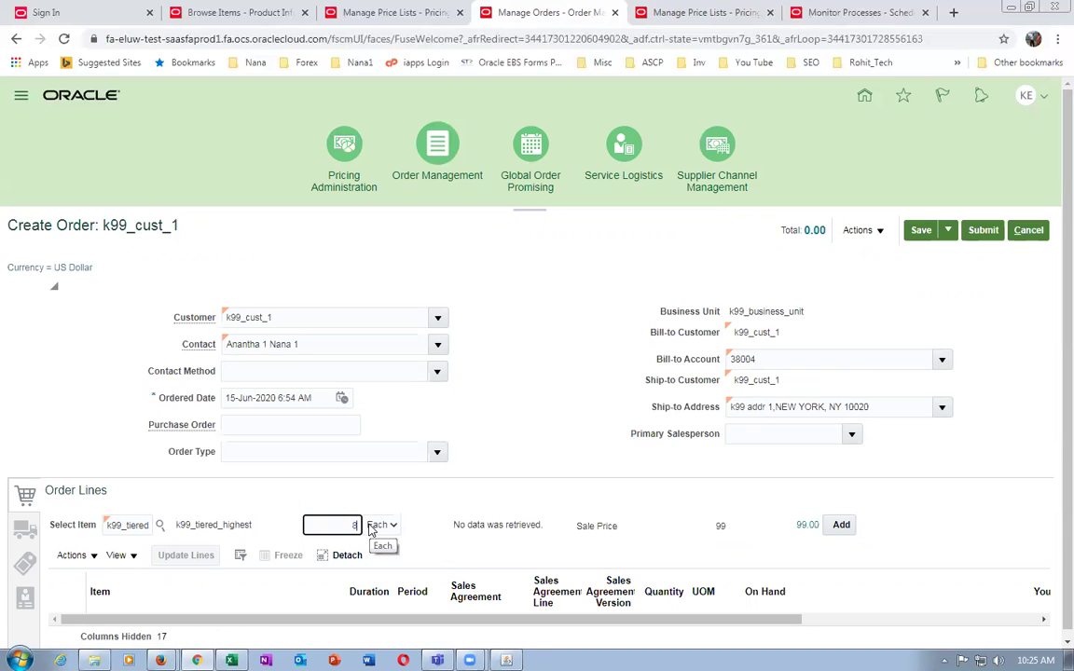
{"action": "key", "text": "Tab"}
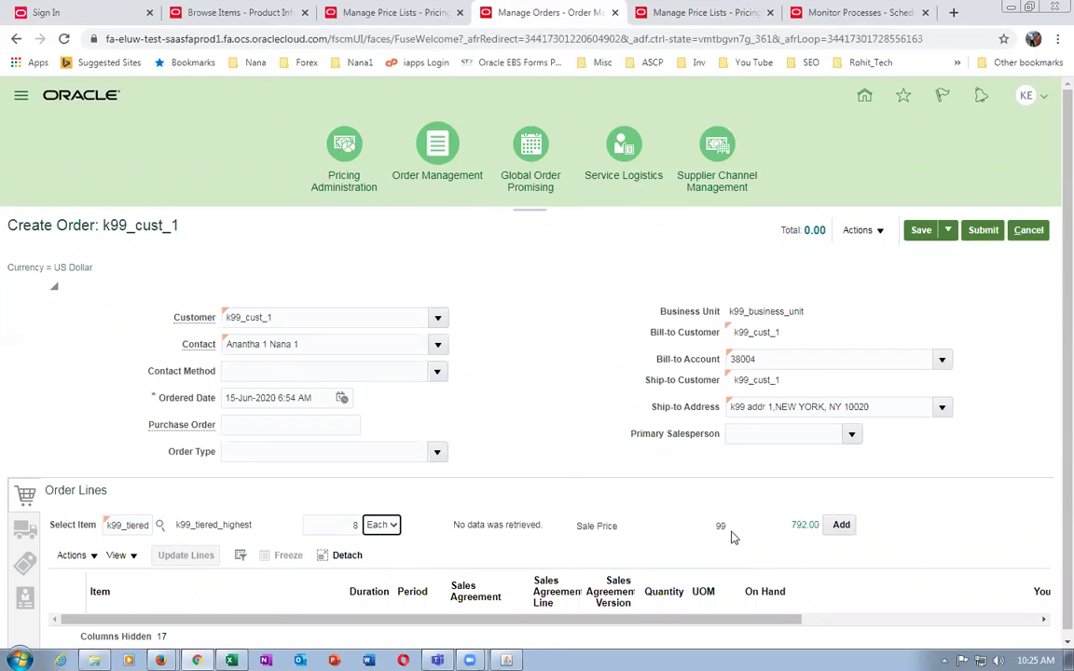
- Check the tiered sale price of k99_tiered_highest with a quantity of 15 and with a quantity of 234
{"action": "double_click", "coordinate": [352, 525]}
{"action": "type", "text": "15"}
{"action": "key", "text": "Tab"}
{"action": "double_click", "coordinate": [354, 525]}
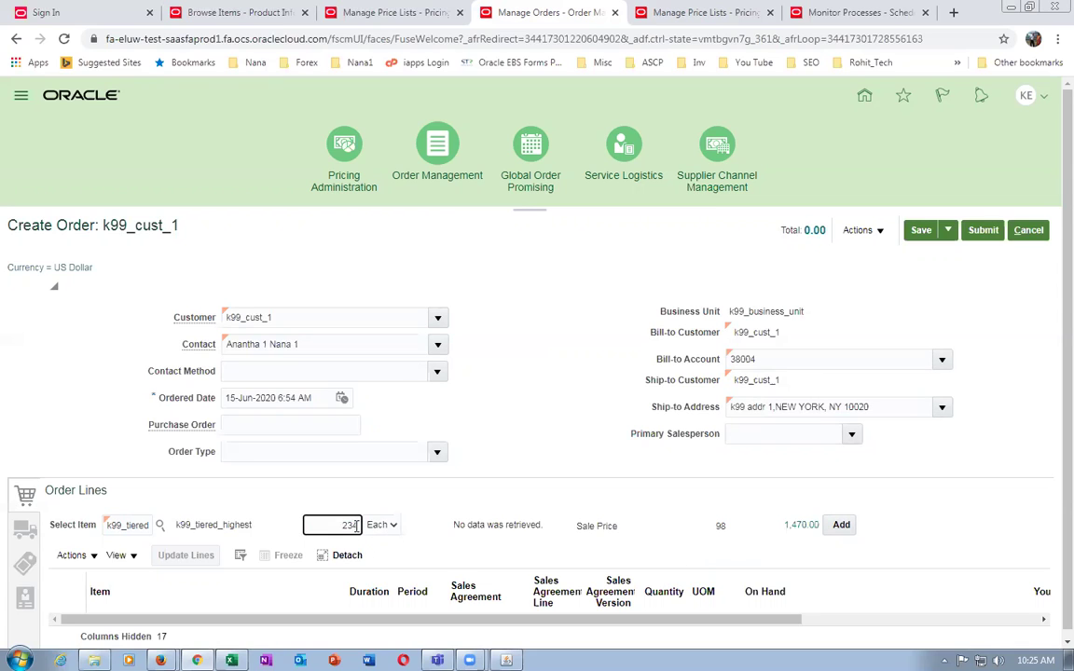
{"action": "type", "text": "234"}
{"action": "key", "text": "Tab"}
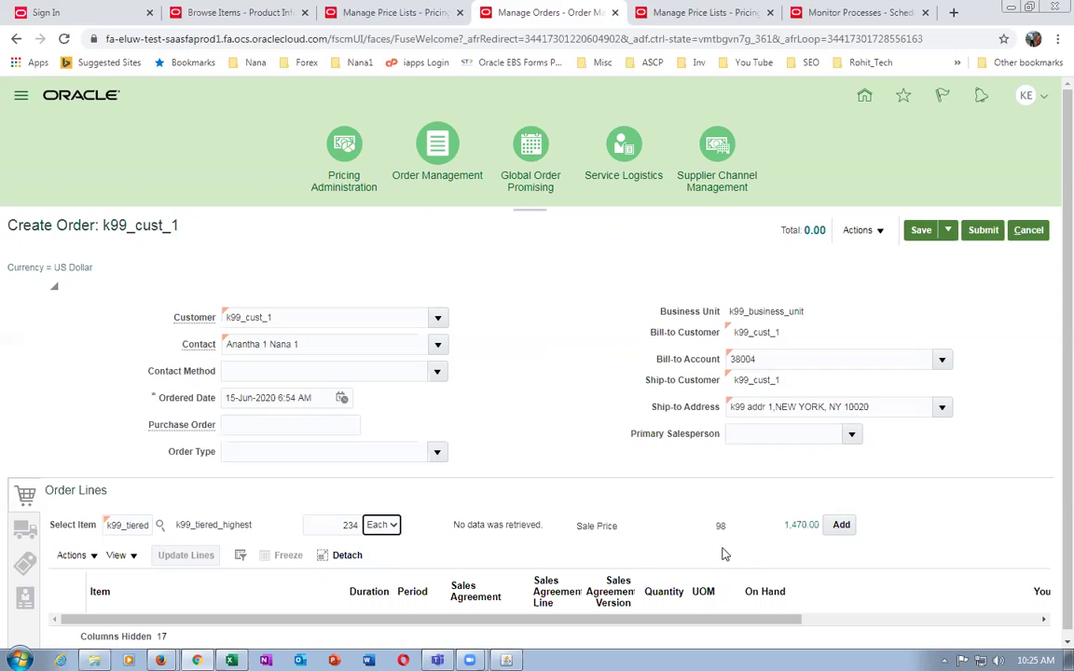
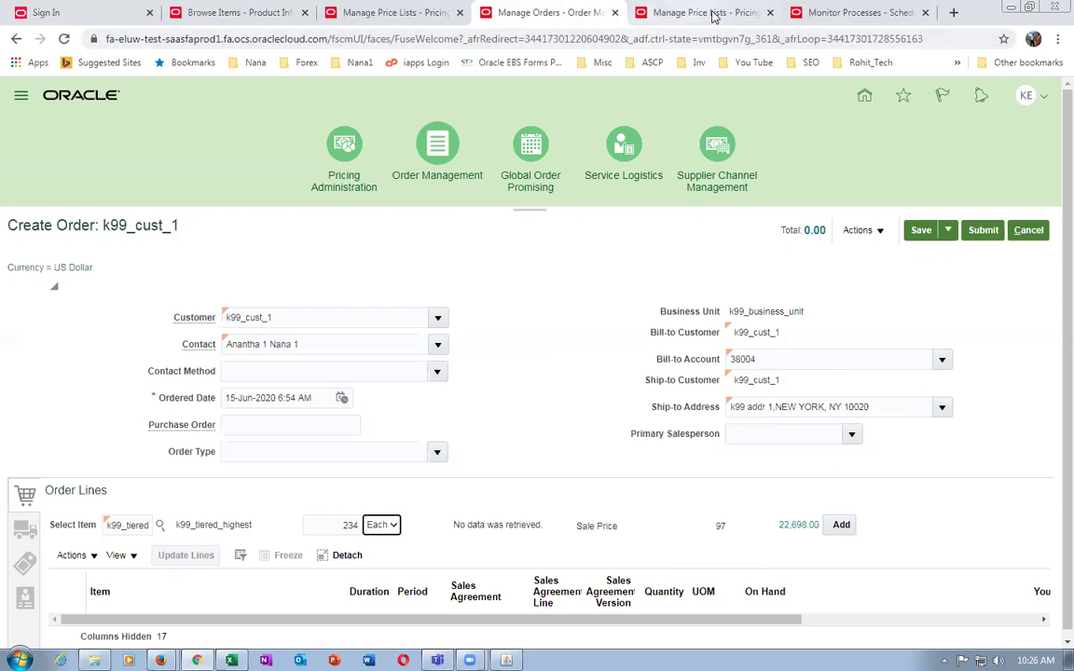
- Switch to the Pricing_Test workbook in Excel and copy the item name k99_tiered_all_tiers
{"action": "left_click", "coordinate": [643, 12]}
{"action": "key", "text": "alt+Tab"}
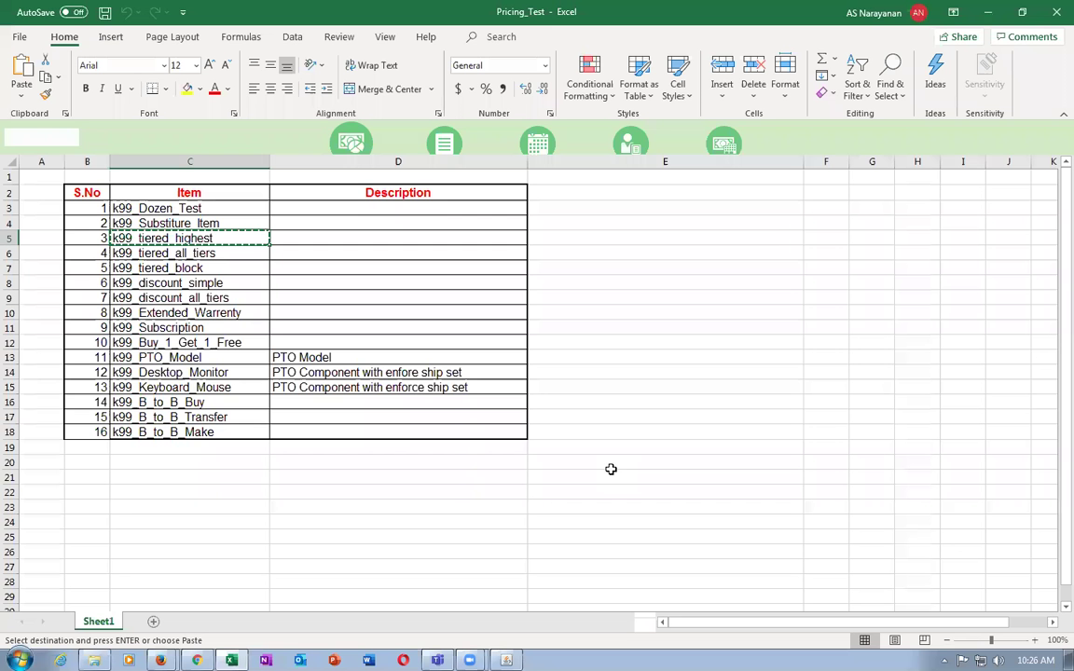
{"action": "left_click", "coordinate": [161, 253]}
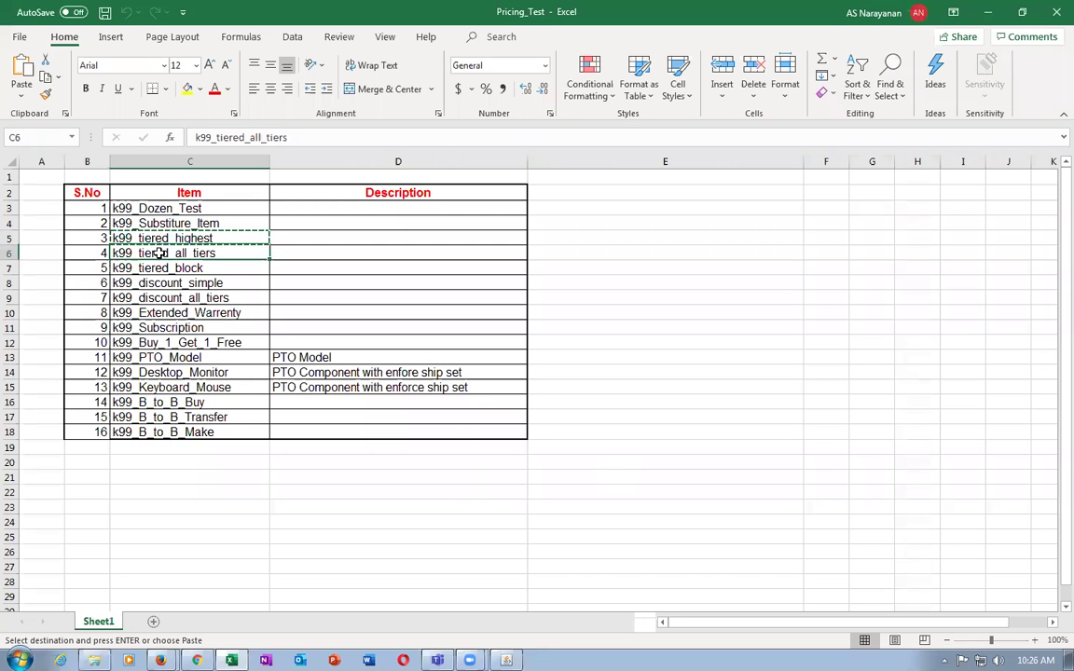
{"action": "key", "text": "ctrl+c"}
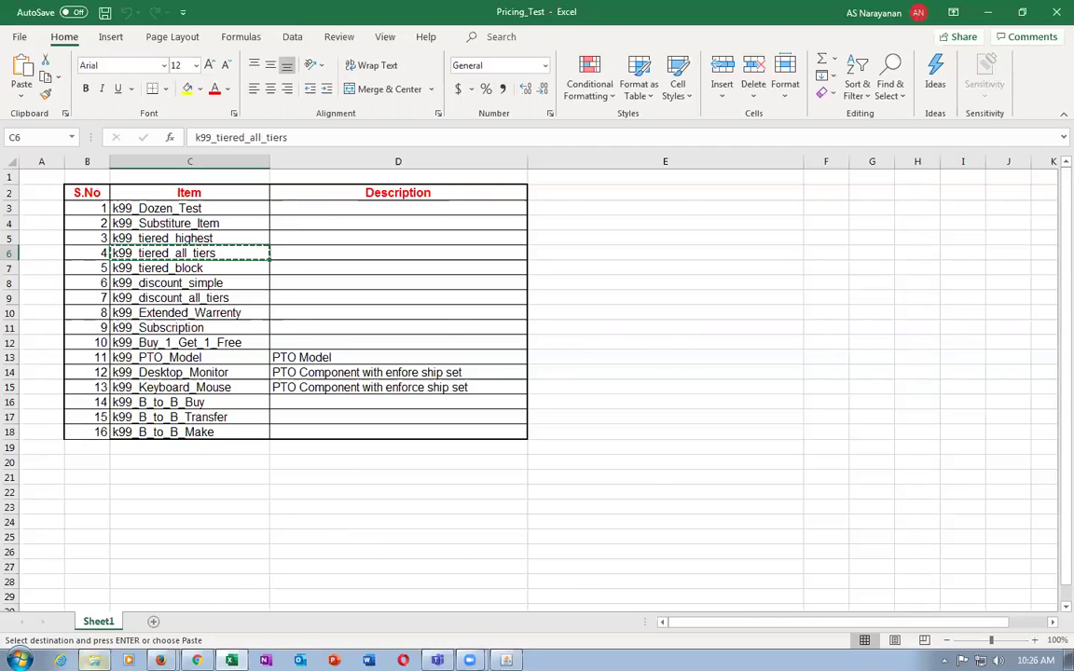
- In Windows Explorer, go to the OM_Day2 folder under Fus_Inv_May_2020, E Business Documentation, OM
{"action": "left_click", "coordinate": [94, 660]}
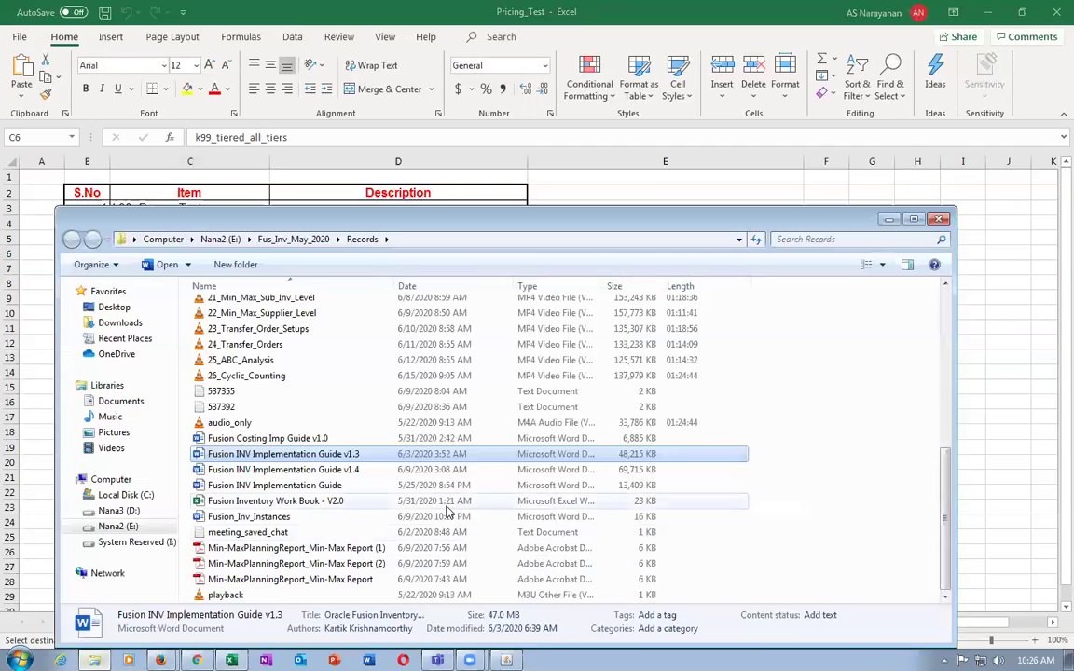
{"action": "left_click", "coordinate": [280, 239]}
{"action": "left_click", "coordinate": [275, 310]}
{"action": "double_click", "coordinate": [275, 314]}
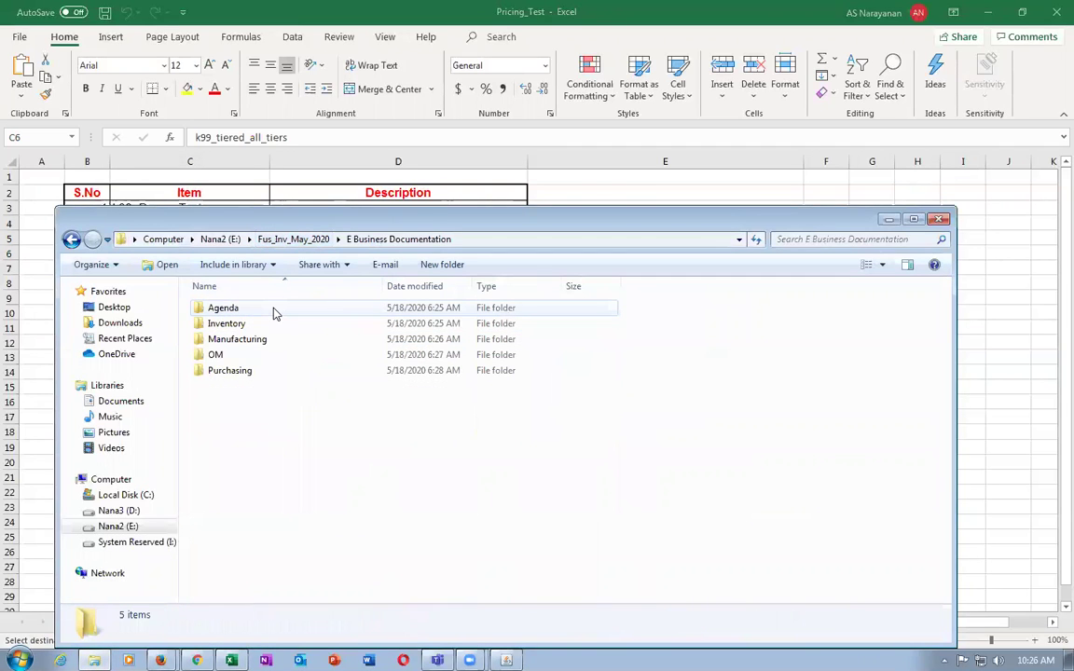
{"action": "double_click", "coordinate": [233, 357]}
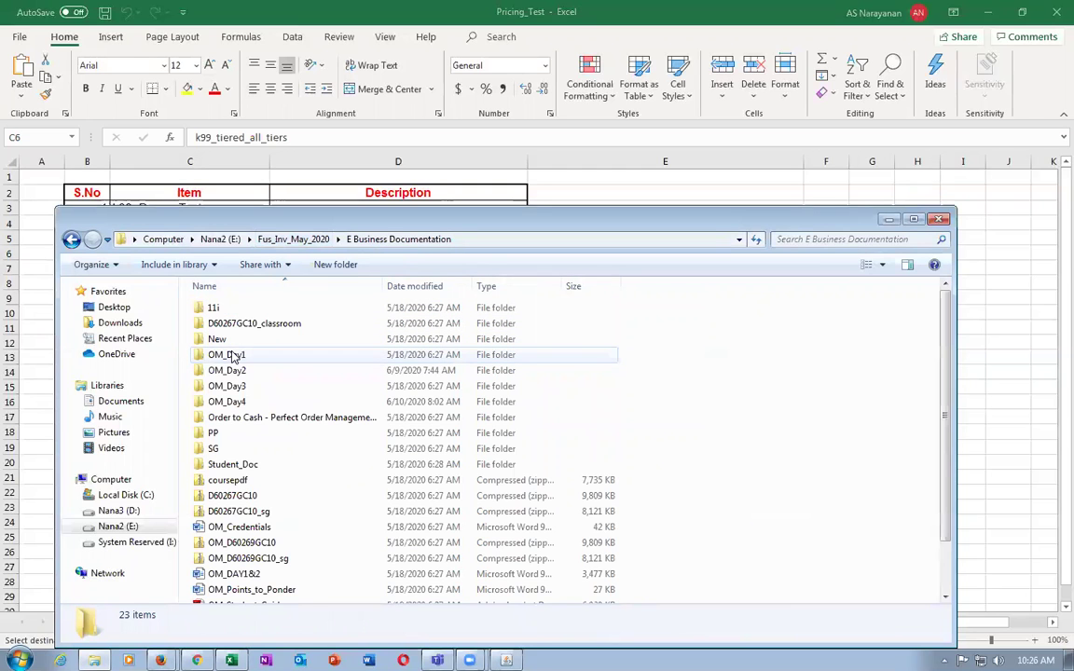
{"action": "double_click", "coordinate": [224, 371]}
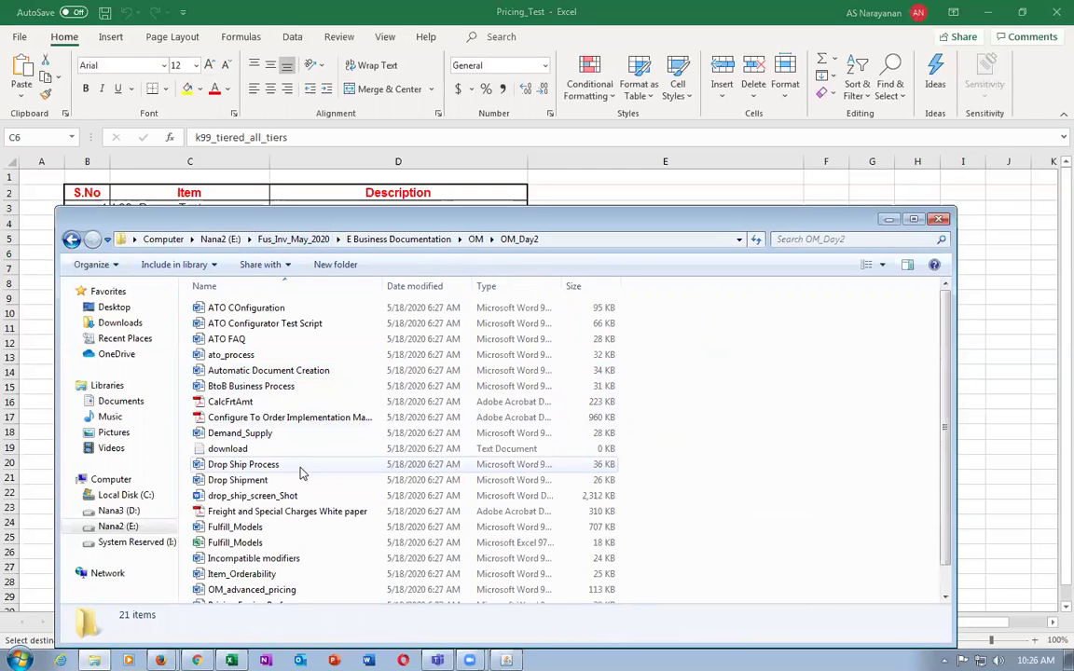
- Open the Pricing Engine Performance document in Word and enable editing
{"action": "scroll", "coordinate": [275, 425], "scroll_direction": "down", "scroll_amount": 1}
{"action": "left_click", "coordinate": [303, 583]}
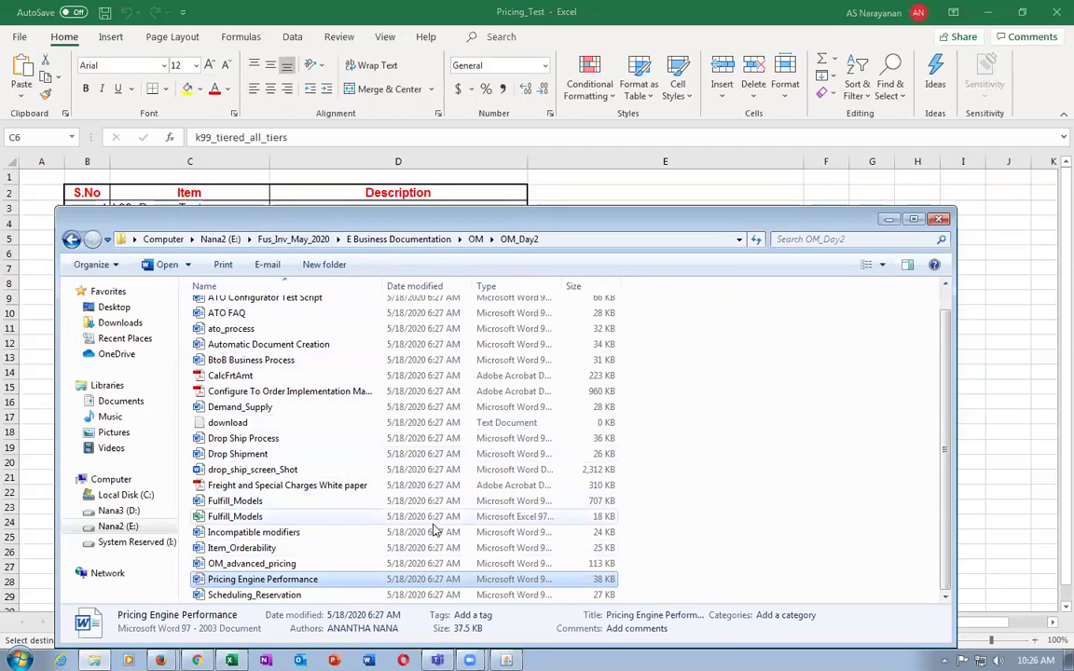
{"action": "double_click", "coordinate": [341, 581]}
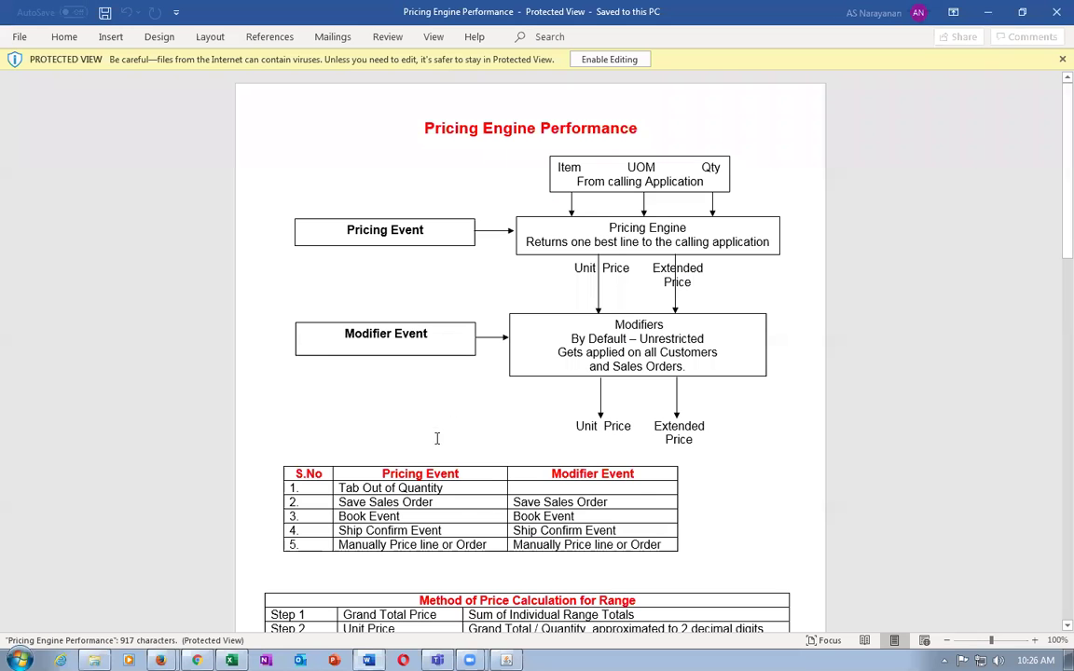
{"action": "scroll", "coordinate": [435, 438], "scroll_direction": "down", "scroll_amount": 3}
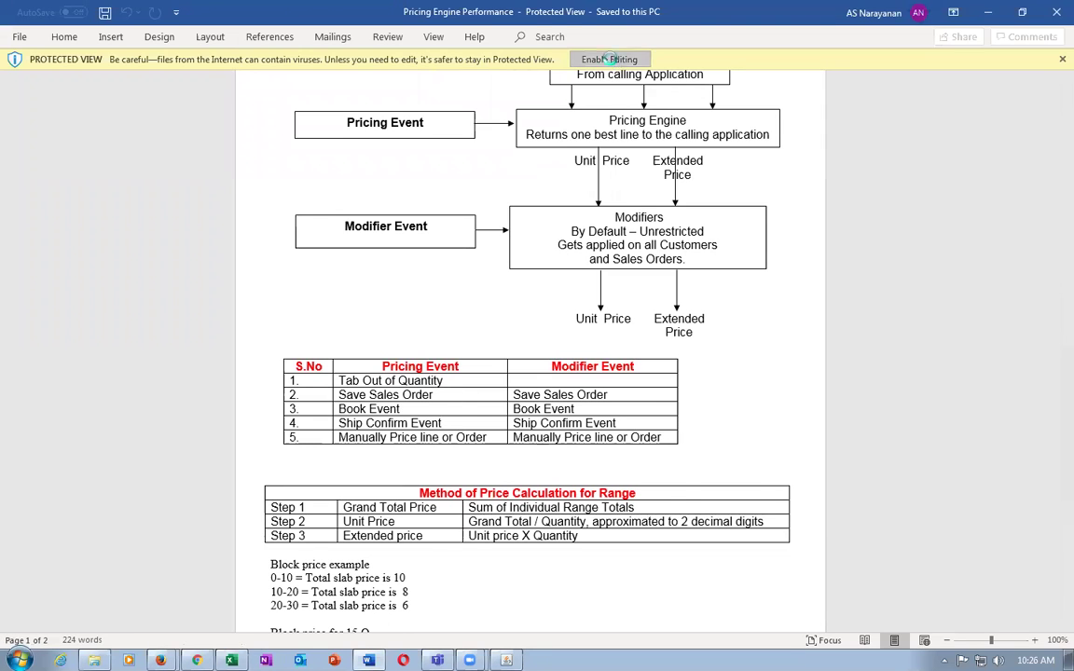
{"action": "left_click", "coordinate": [610, 59]}
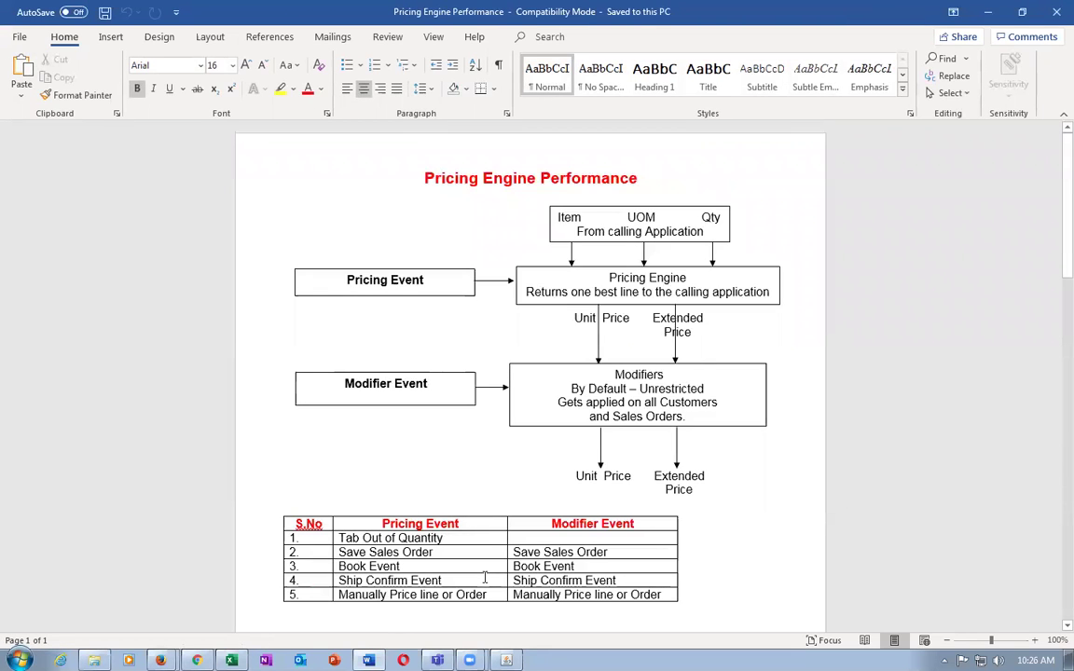
- Examine the pricing and modifier events, the price calculation method and the block price examples in the document
{"action": "triple_click", "coordinate": [360, 280]}
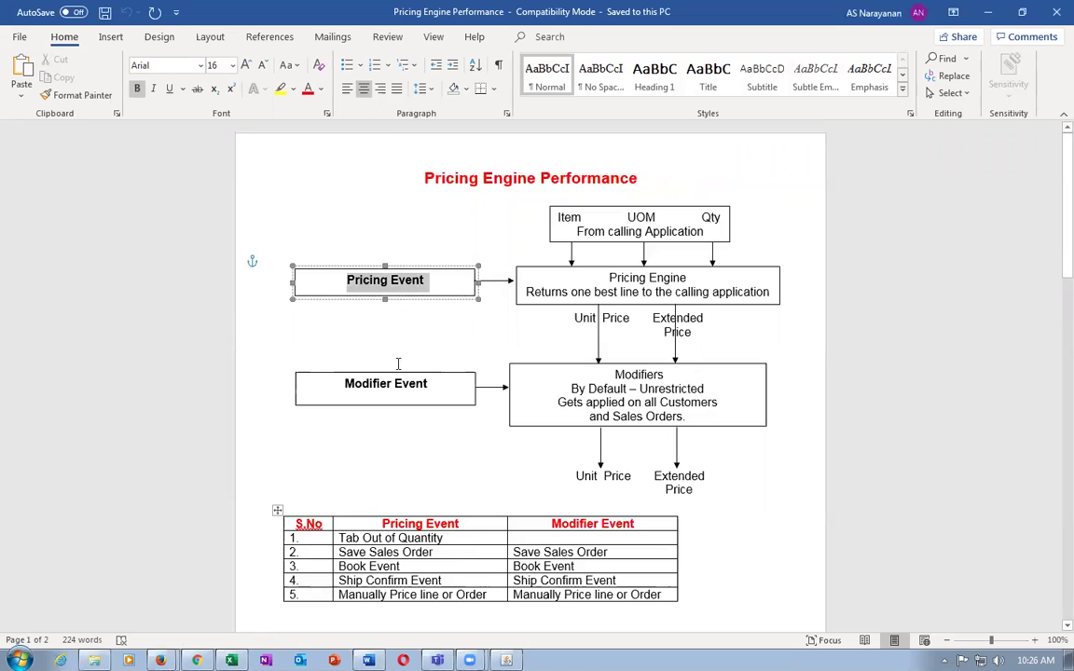
{"action": "triple_click", "coordinate": [360, 386]}
{"action": "key", "text": "ctrl+s"}
{"action": "left_click", "coordinate": [367, 457]}
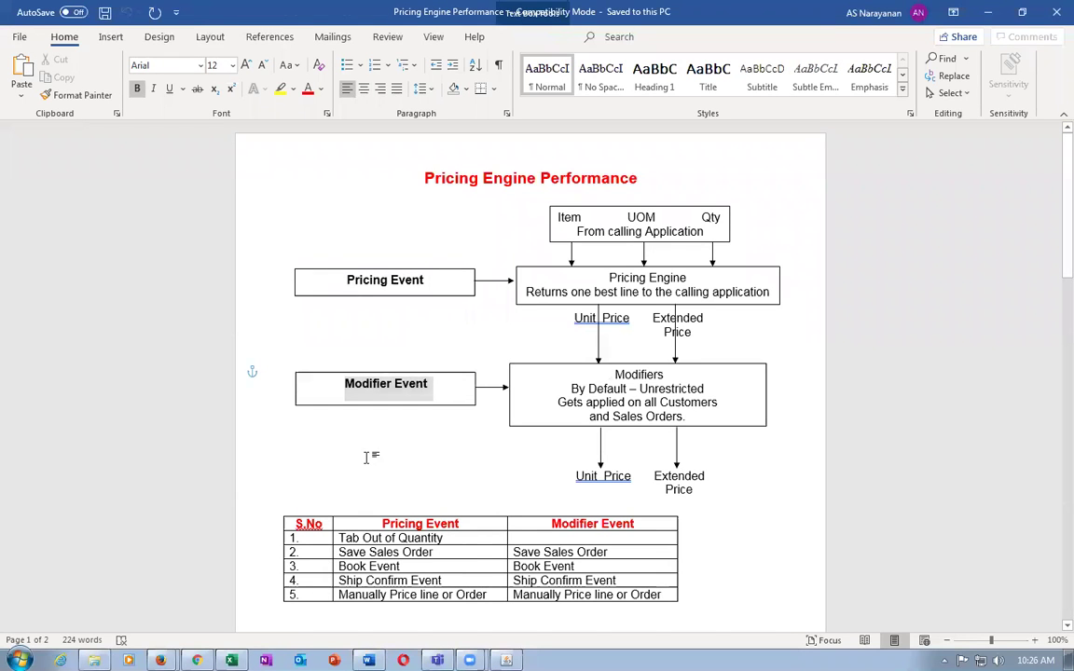
{"action": "scroll", "coordinate": [364, 459], "scroll_direction": "down", "scroll_amount": 7}
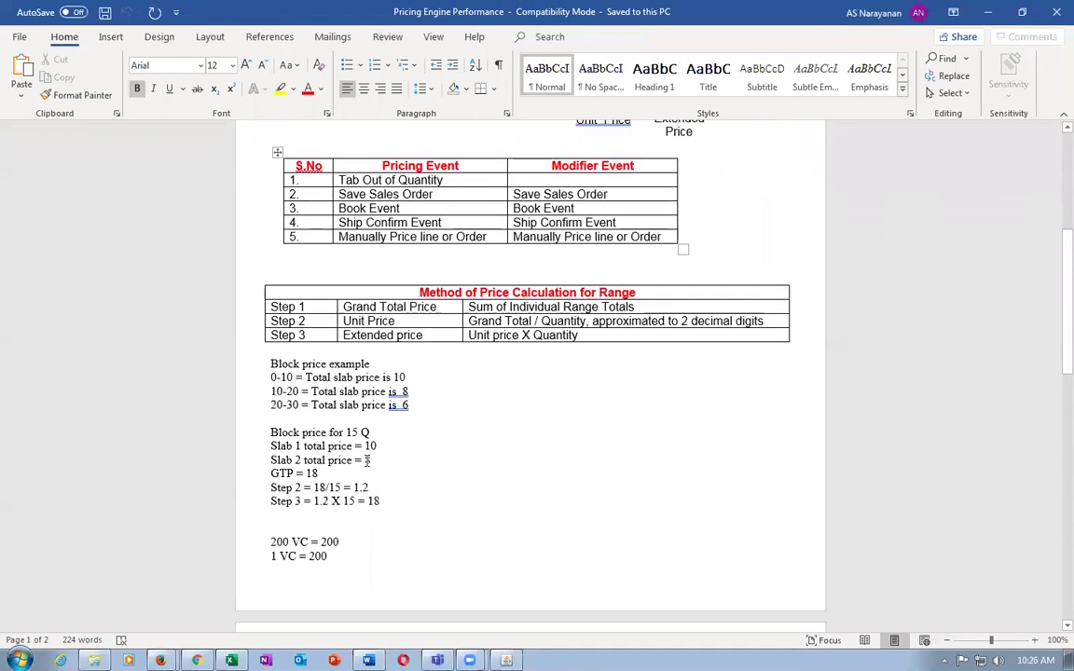
{"action": "scroll", "coordinate": [366, 459], "scroll_direction": "down", "scroll_amount": 1}
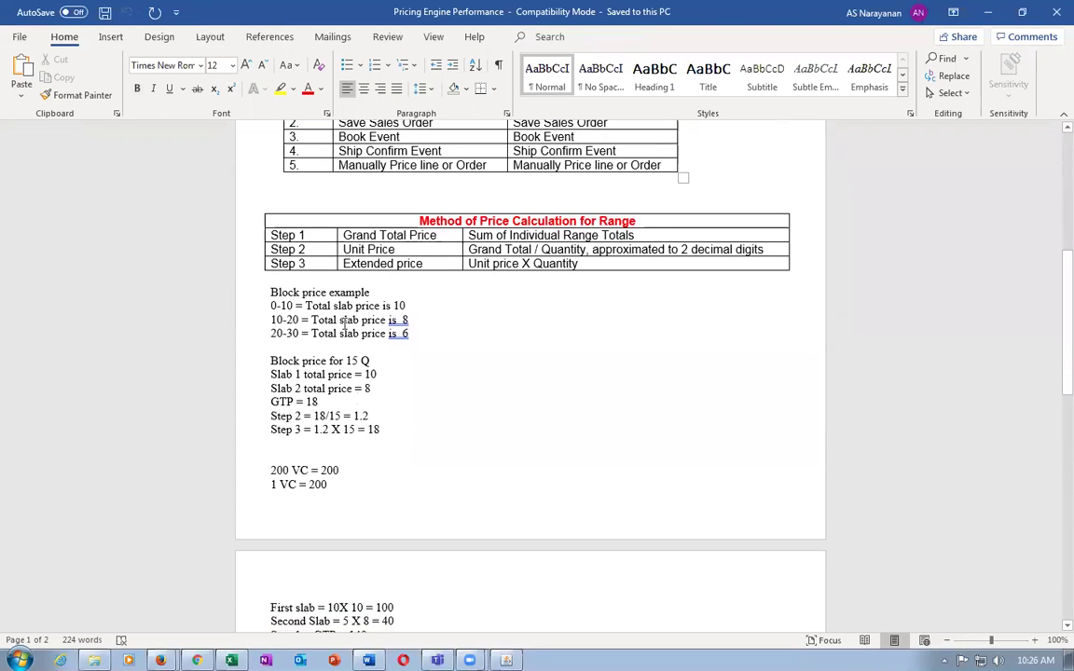
{"action": "scroll", "coordinate": [365, 418], "scroll_direction": "down", "scroll_amount": 3}
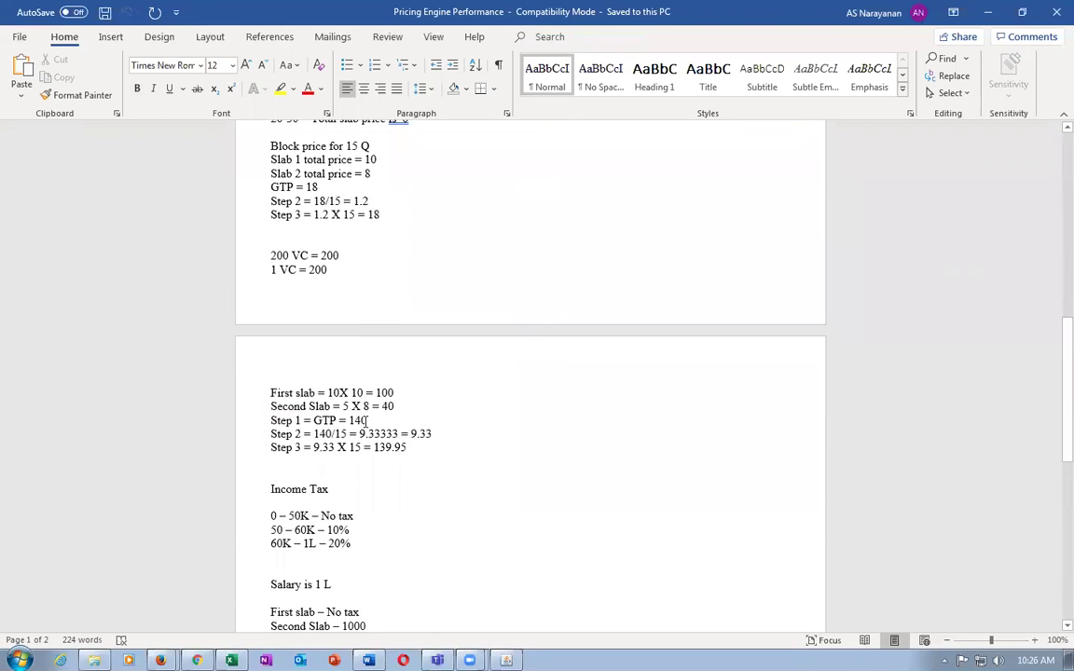
{"action": "scroll", "coordinate": [365, 422], "scroll_direction": "down", "scroll_amount": 6}
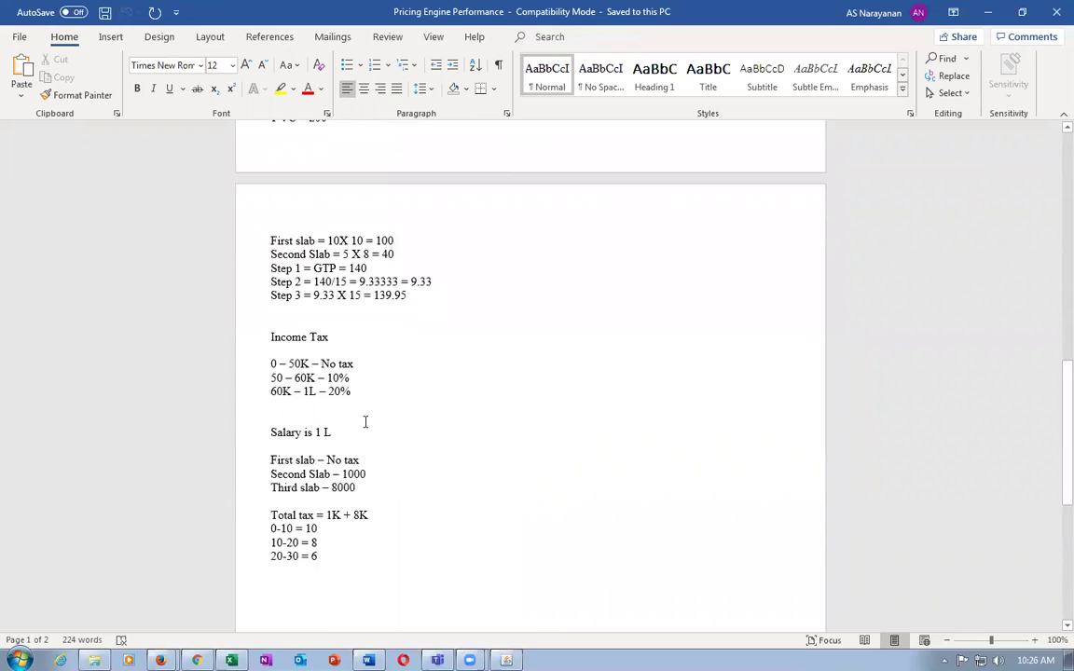
{"action": "scroll", "coordinate": [366, 423], "scroll_direction": "down", "scroll_amount": 2}
{"action": "scroll", "coordinate": [365, 423], "scroll_direction": "up", "scroll_amount": 6}
{"action": "scroll", "coordinate": [366, 424], "scroll_direction": "up", "scroll_amount": 5}
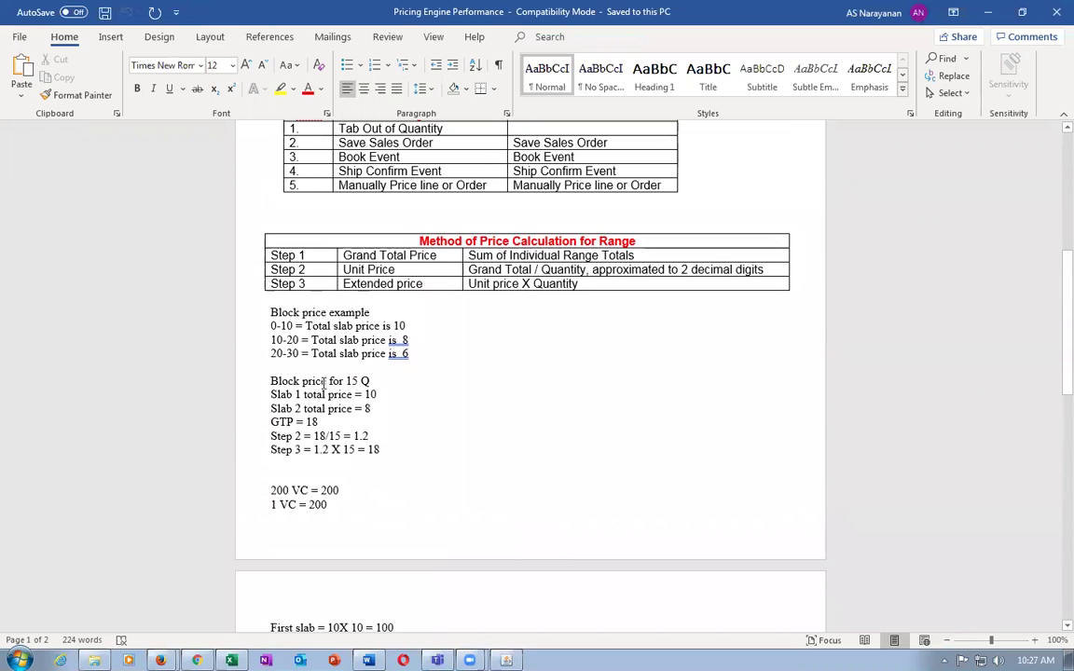
- Insert three blank lines below the Method of Price Calculation for Range table and add the numbered line "1) Slab Total" there
{"action": "key", "text": "Return"}
{"action": "key", "text": "Return"}
{"action": "key", "text": "Return"}
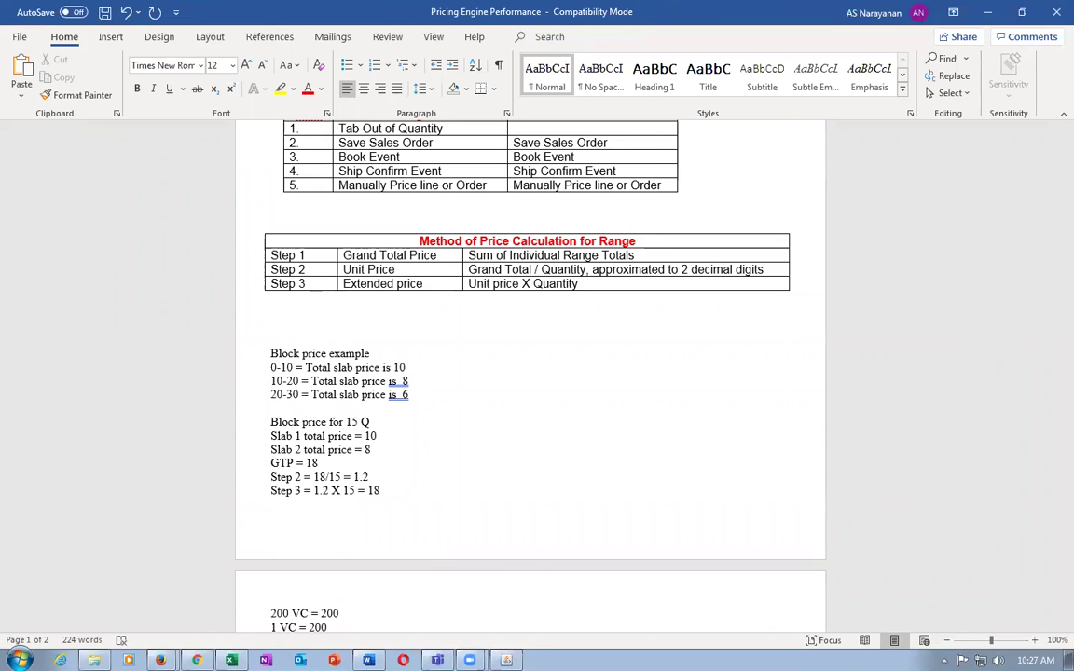
{"action": "left_click", "coordinate": [288, 256]}
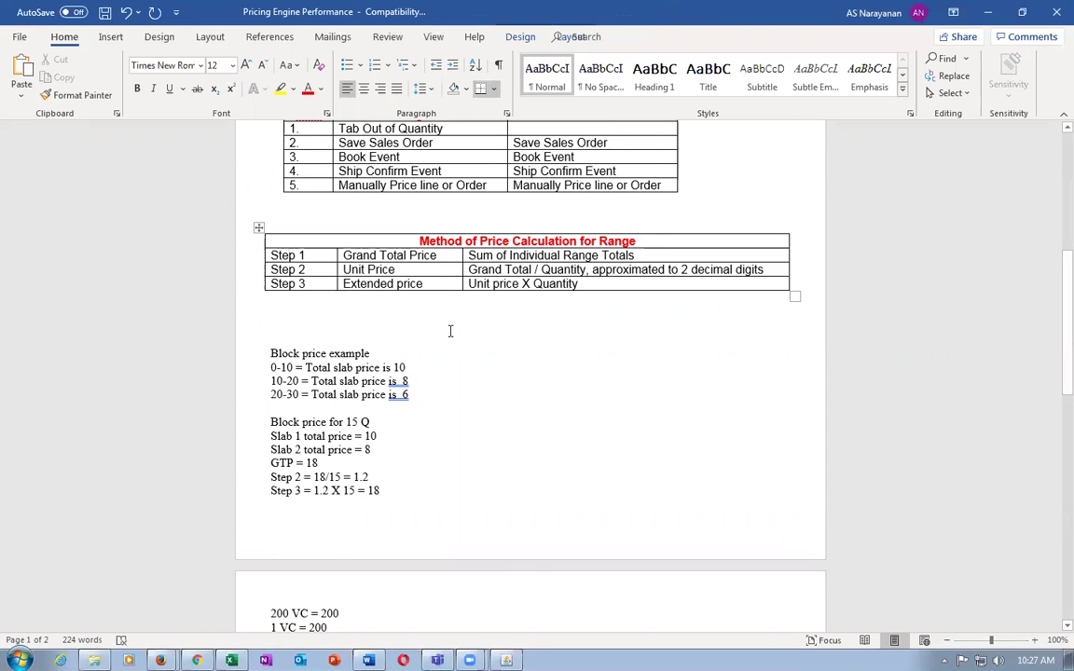
{"action": "scroll", "coordinate": [450, 331], "scroll_direction": "up", "scroll_amount": 2}
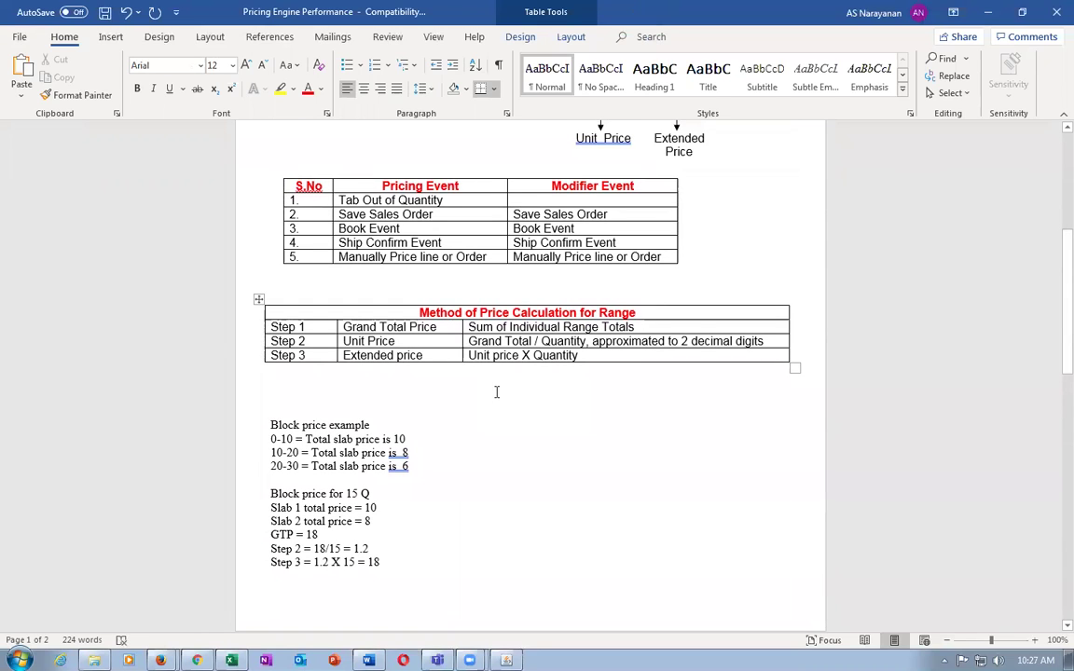
{"action": "left_click", "coordinate": [296, 398]}
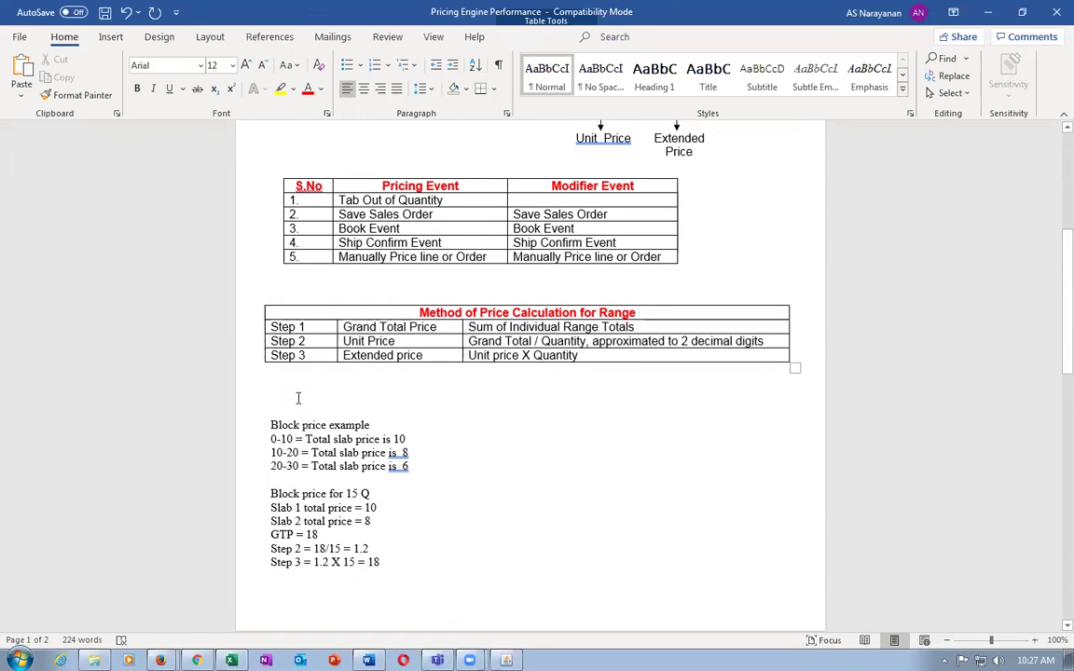
{"action": "type", "text": "1) $lab Total"}
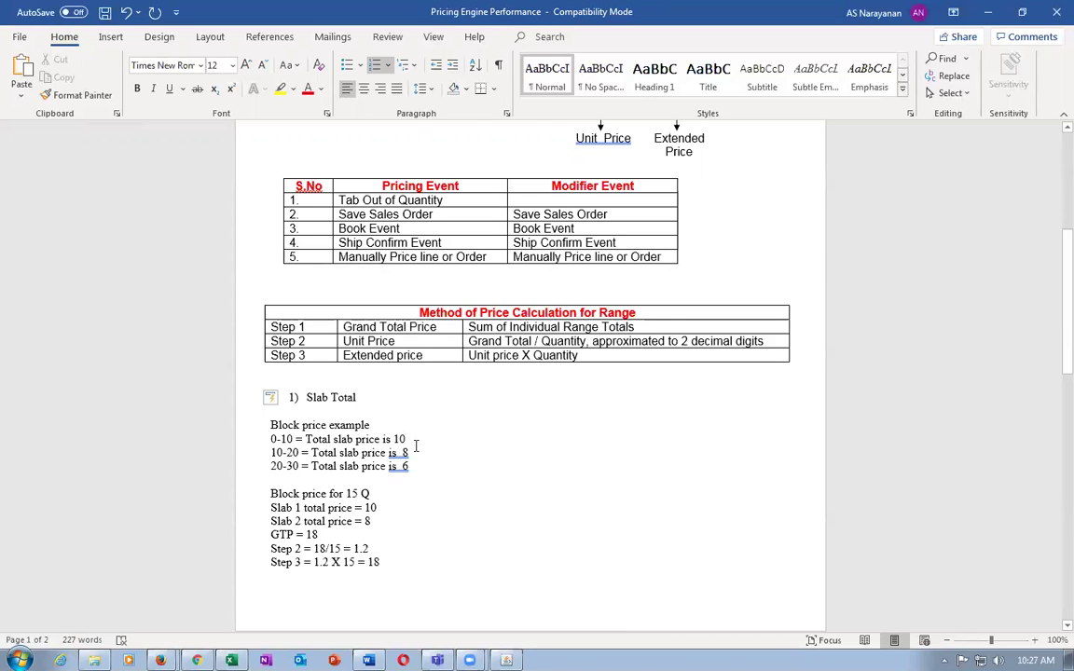
- Switch to Chrome and open the k99_price_list price list for editing
{"action": "key", "text": "alt+Tab"}
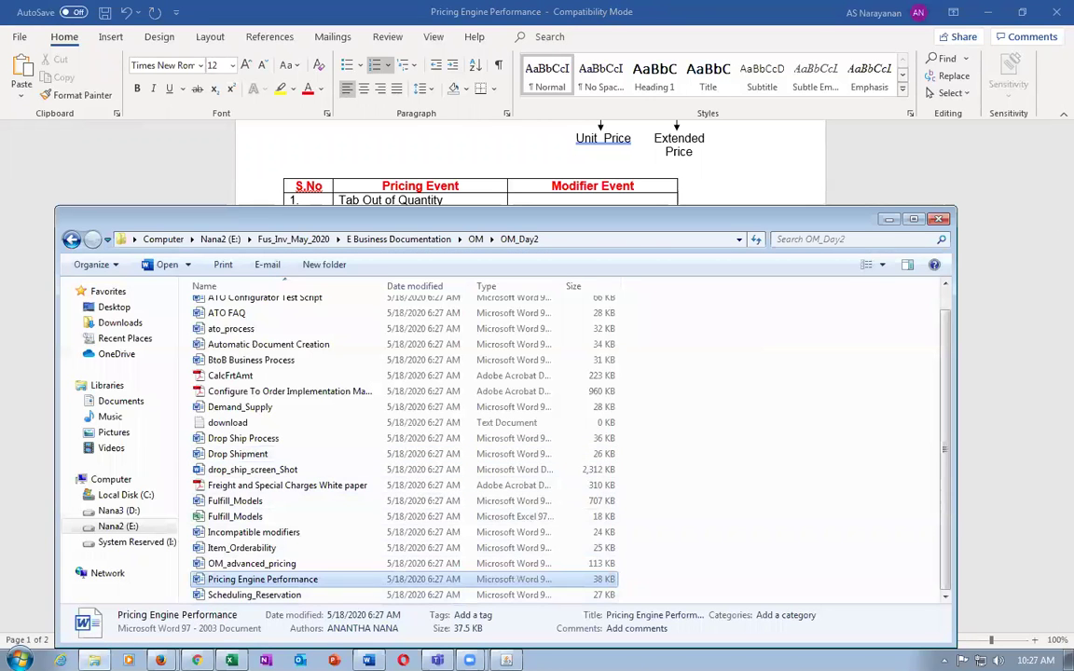
{"action": "left_click", "coordinate": [196, 660]}
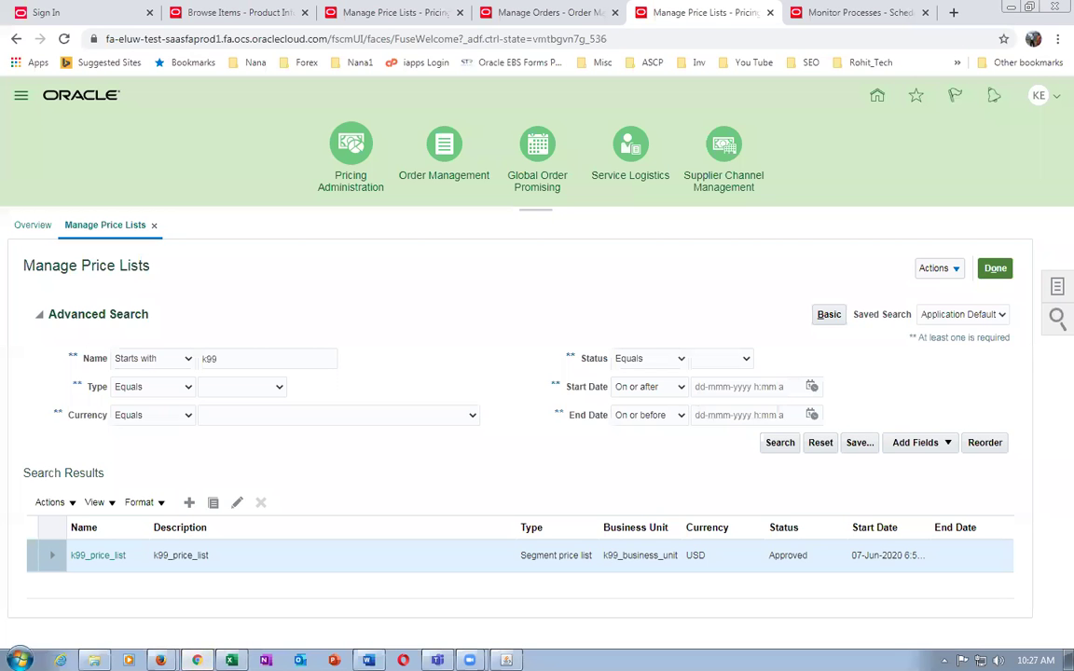
{"action": "left_click", "coordinate": [93, 555]}
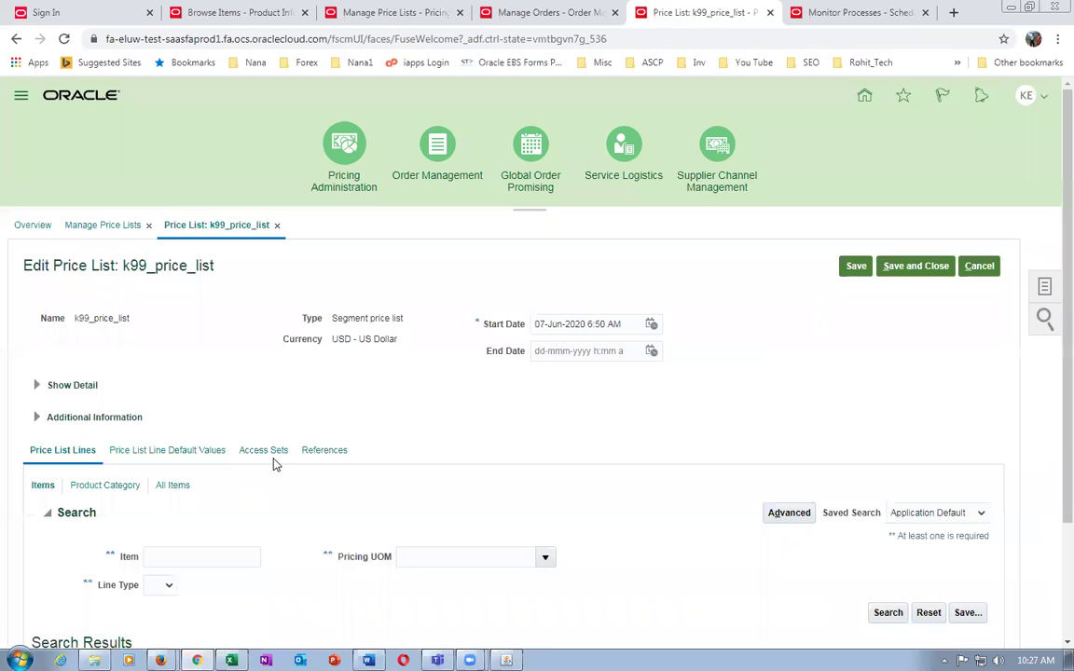
- Add a price list line for item k99_tiered_all_tiers
{"action": "scroll", "coordinate": [220, 549], "scroll_direction": "down", "scroll_amount": 2}
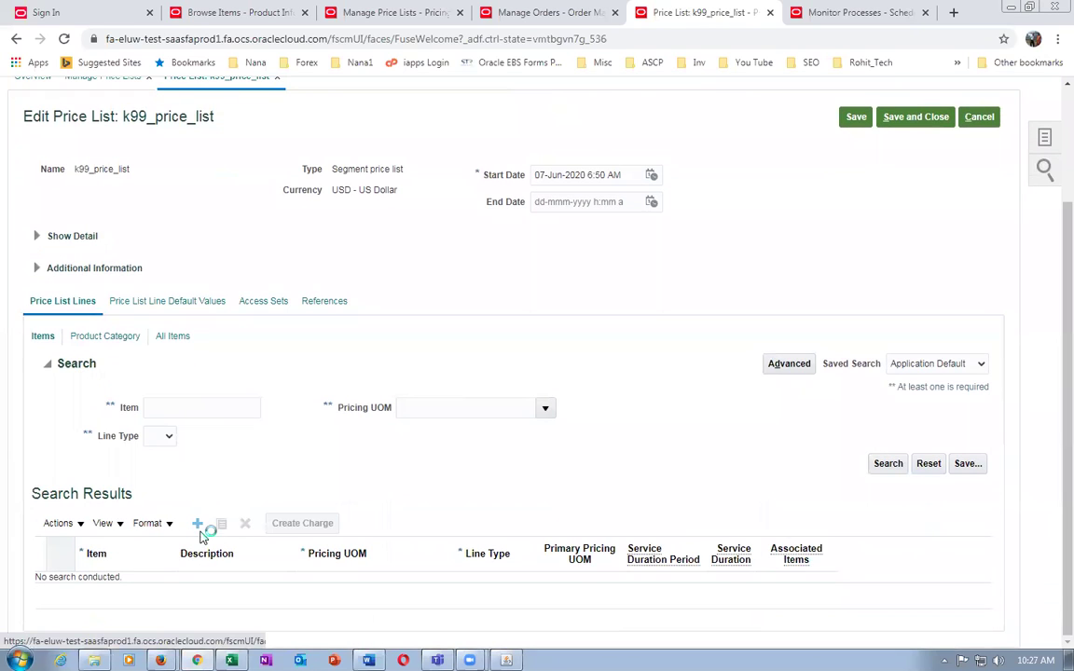
{"action": "left_click", "coordinate": [197, 523]}
{"action": "left_click", "coordinate": [108, 589]}
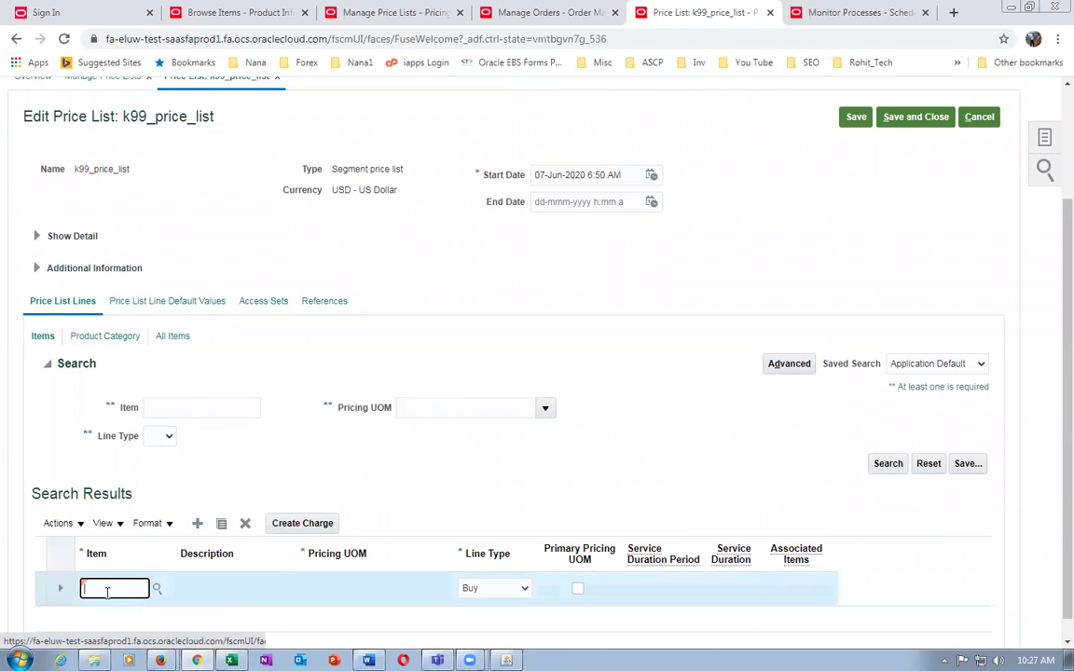
{"action": "key", "text": "ctrl+v"}
{"action": "key", "text": "Tab"}
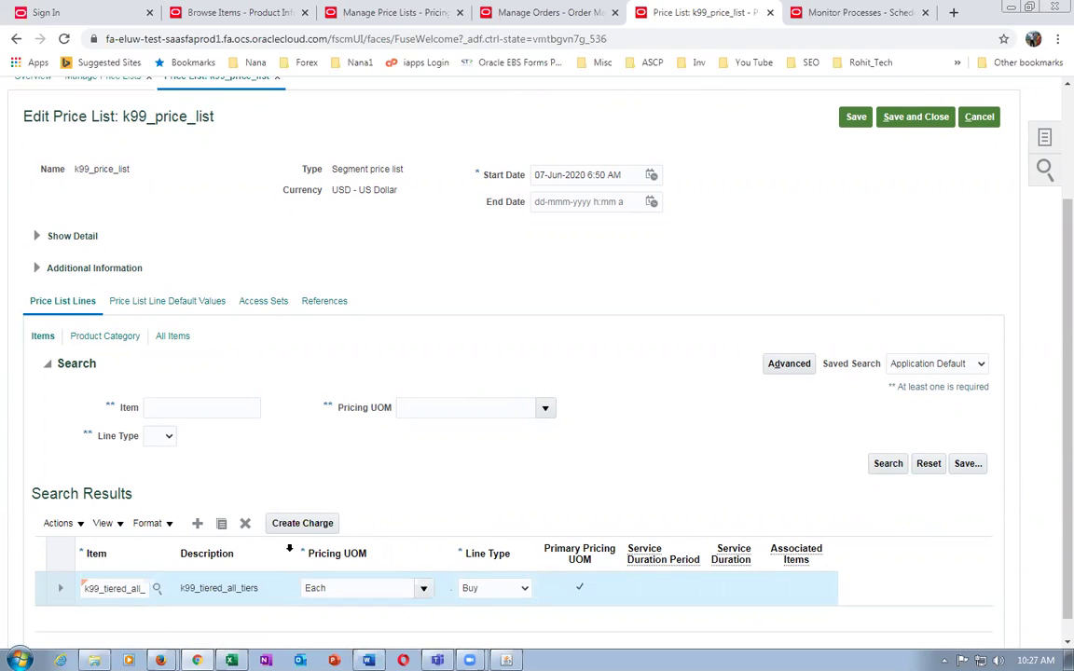
- Create a Sale Price charge with calculation method Price, base price 100 USD, manual adjustment allowed and start date 15-Jun-2020 6:57 AM
{"action": "left_click", "coordinate": [360, 508]}
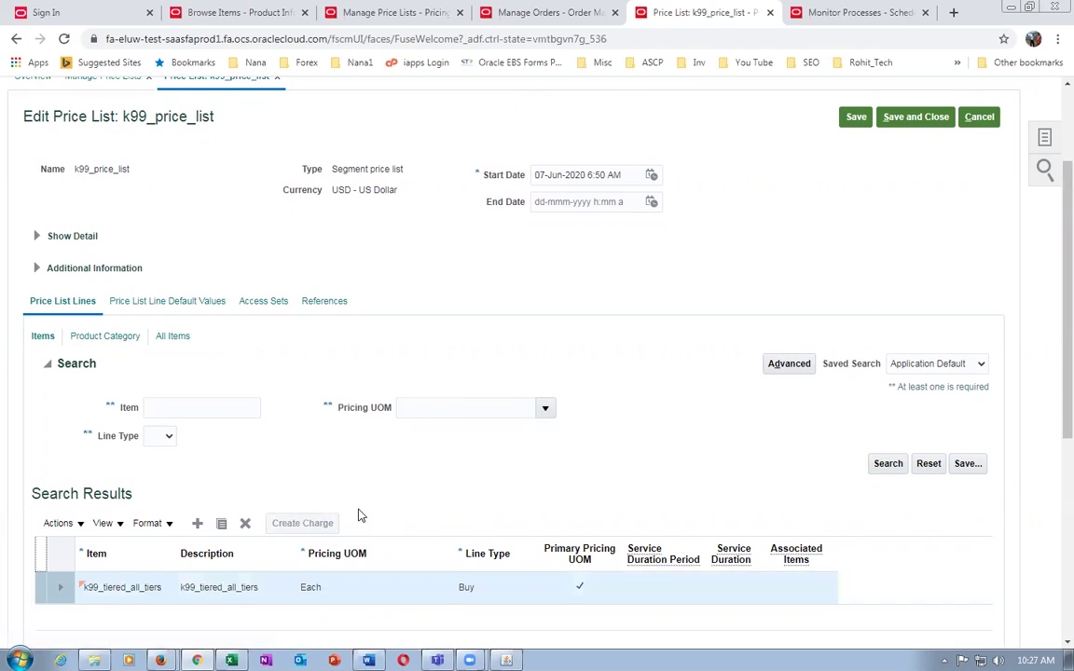
{"action": "scroll", "coordinate": [361, 518], "scroll_direction": "down", "scroll_amount": 5}
{"action": "left_click", "coordinate": [176, 482]}
{"action": "key", "text": "Tab"}
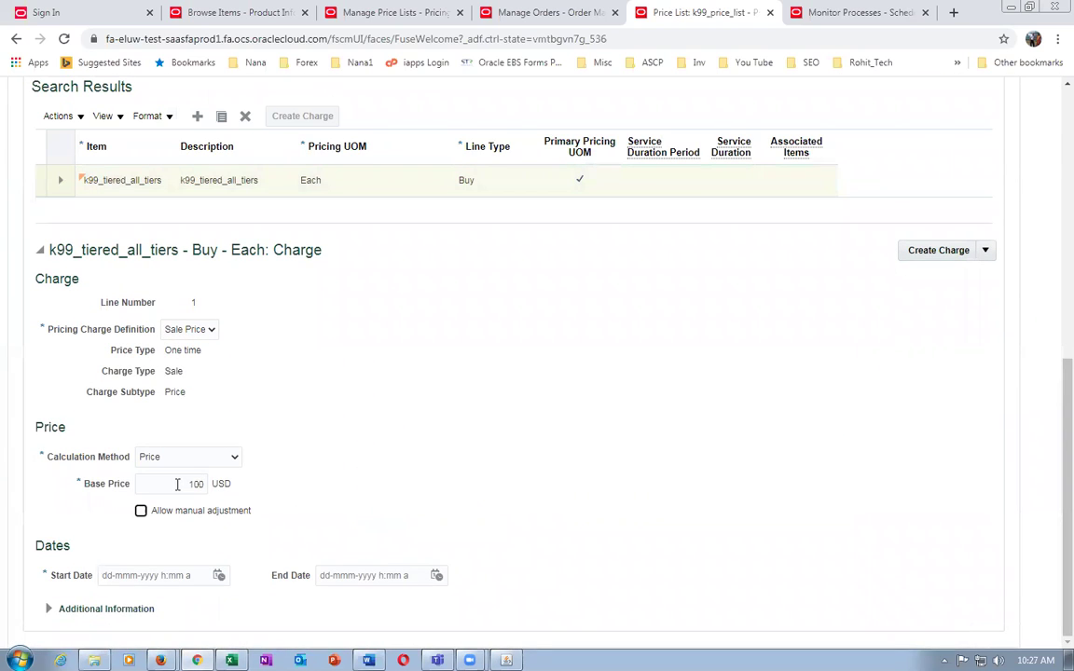
{"action": "key", "text": "space"}
{"action": "left_click", "coordinate": [217, 574]}
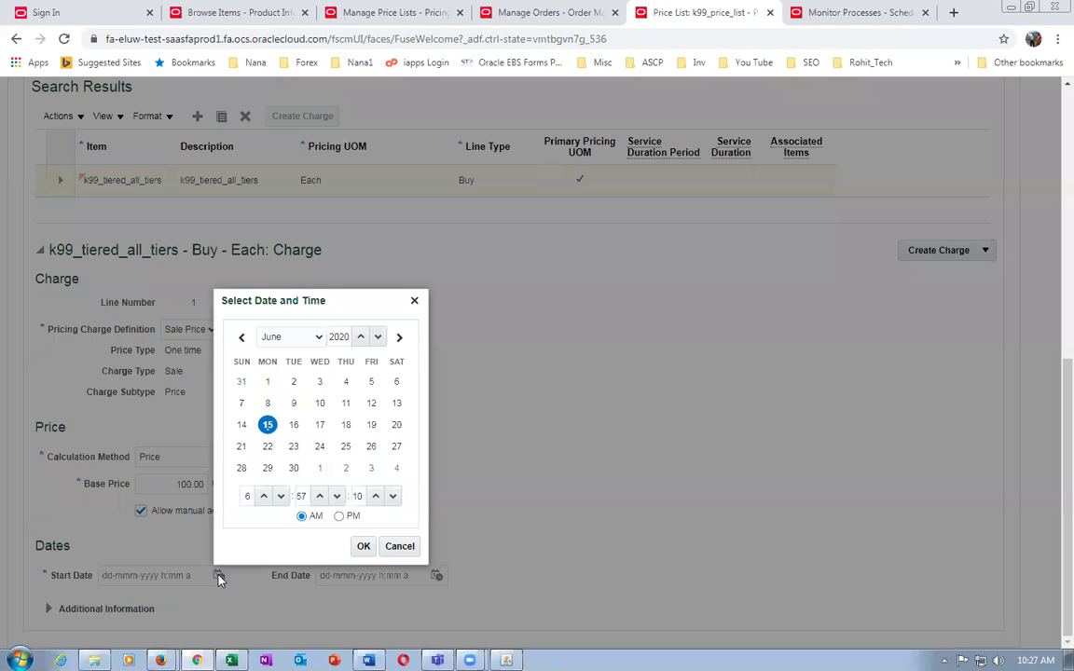
{"action": "left_click", "coordinate": [362, 545]}
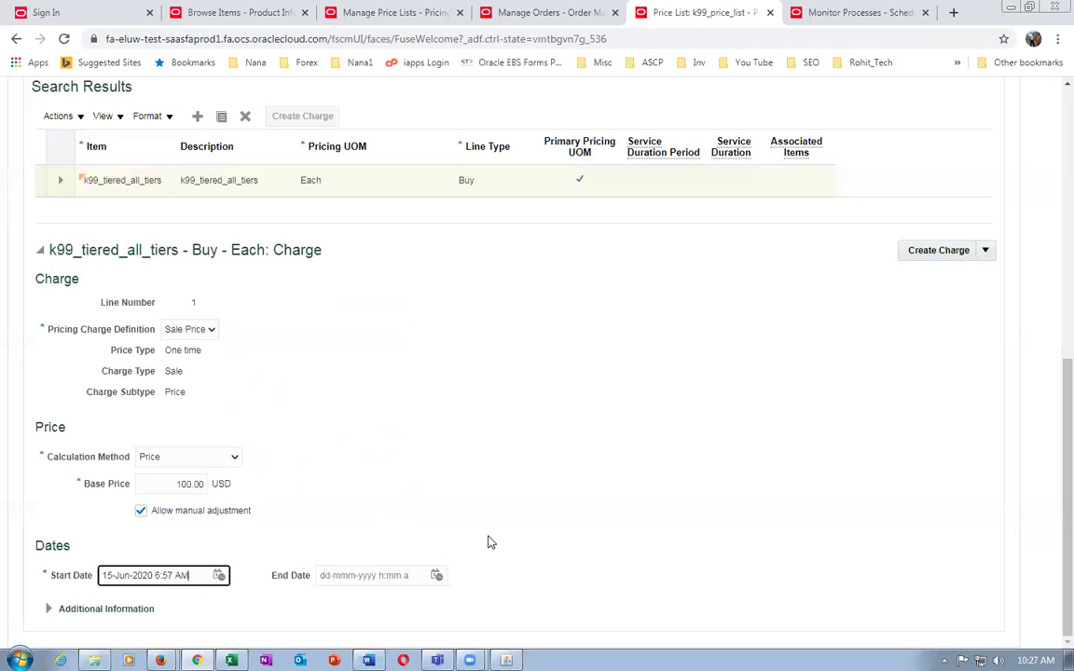
- Start a tiered adjustment on the charge with tier basis Item quantity, aggregation On line, applied to All tiers, application method Per unit
{"action": "left_click", "coordinate": [985, 251]}
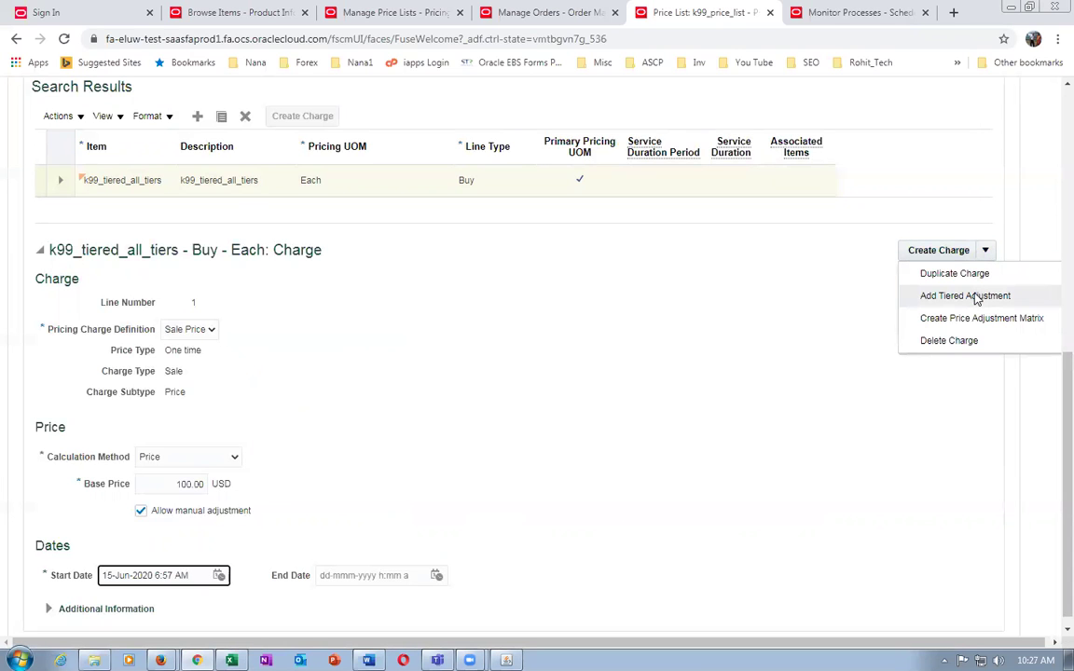
{"action": "left_click", "coordinate": [975, 298]}
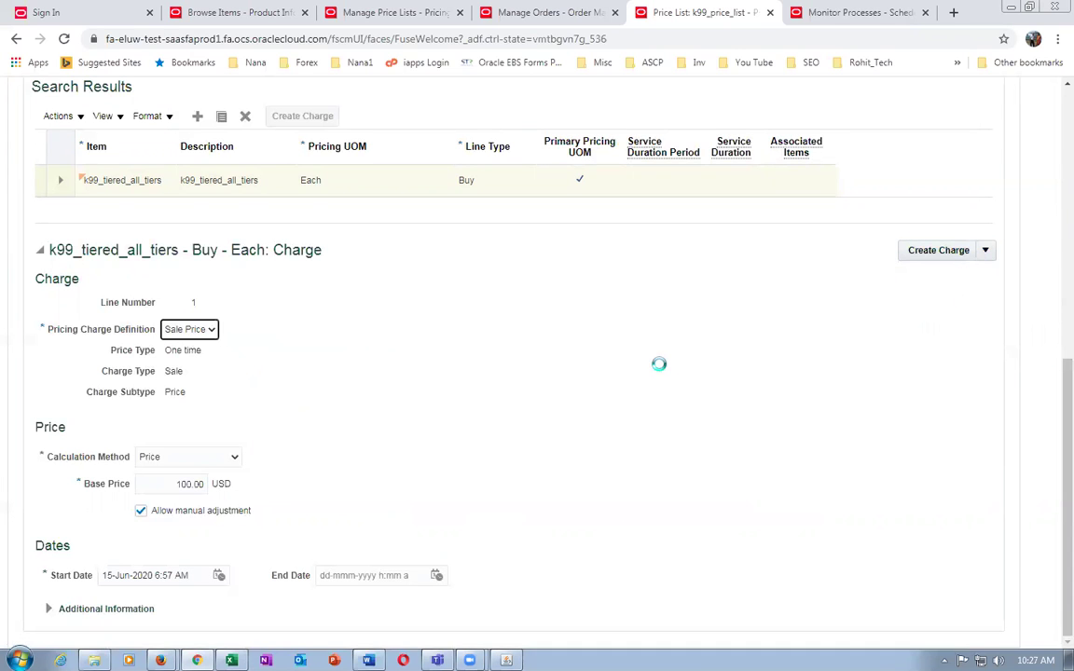
{"action": "left_click", "coordinate": [435, 305]}
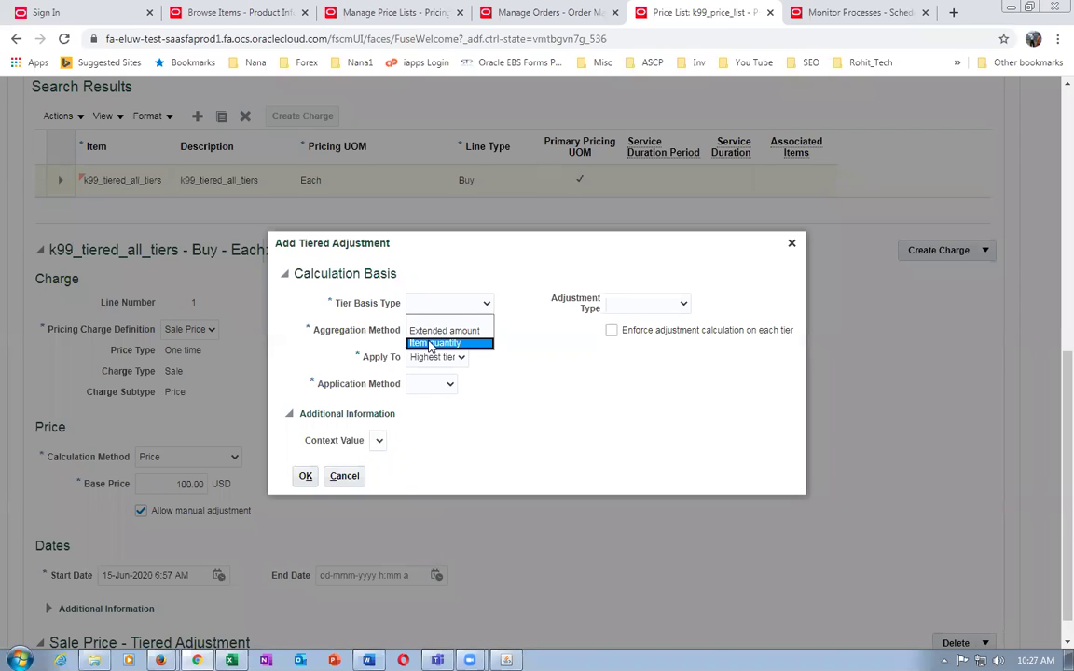
{"action": "left_click", "coordinate": [421, 343]}
{"action": "left_click", "coordinate": [434, 332]}
{"action": "left_click", "coordinate": [427, 351]}
{"action": "left_click", "coordinate": [438, 358]}
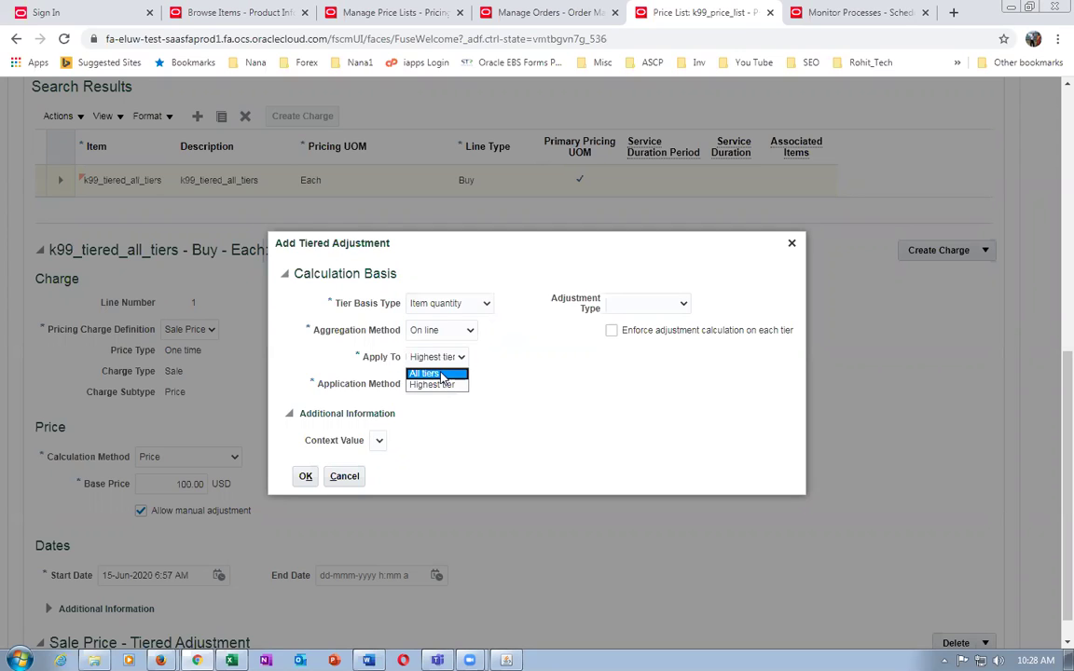
{"action": "left_click", "coordinate": [438, 374]}
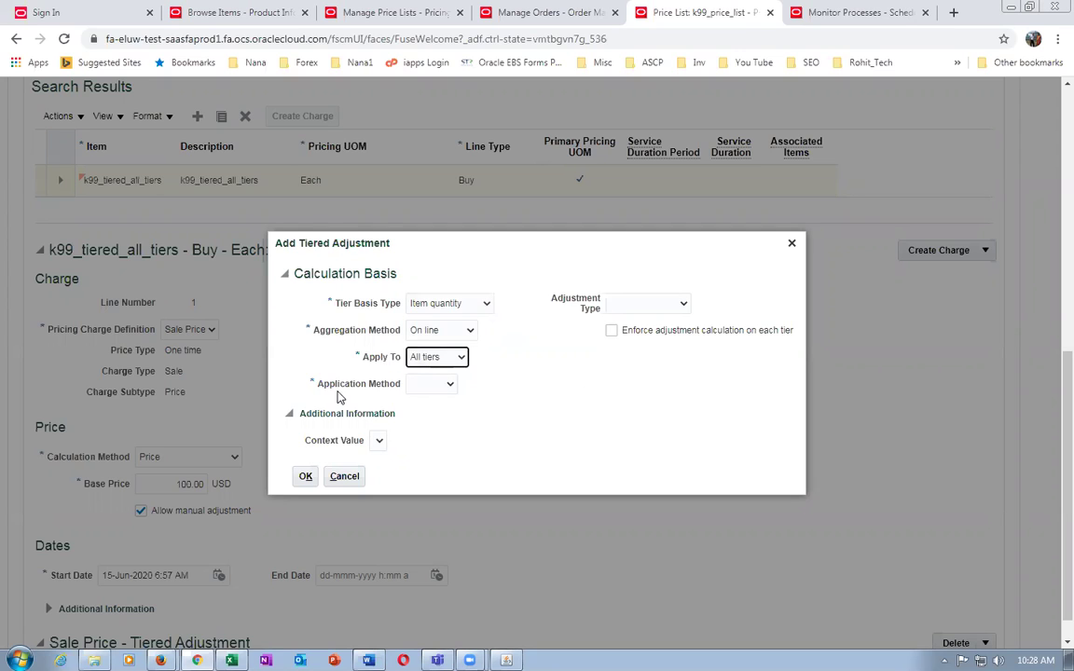
{"action": "left_click", "coordinate": [433, 385]}
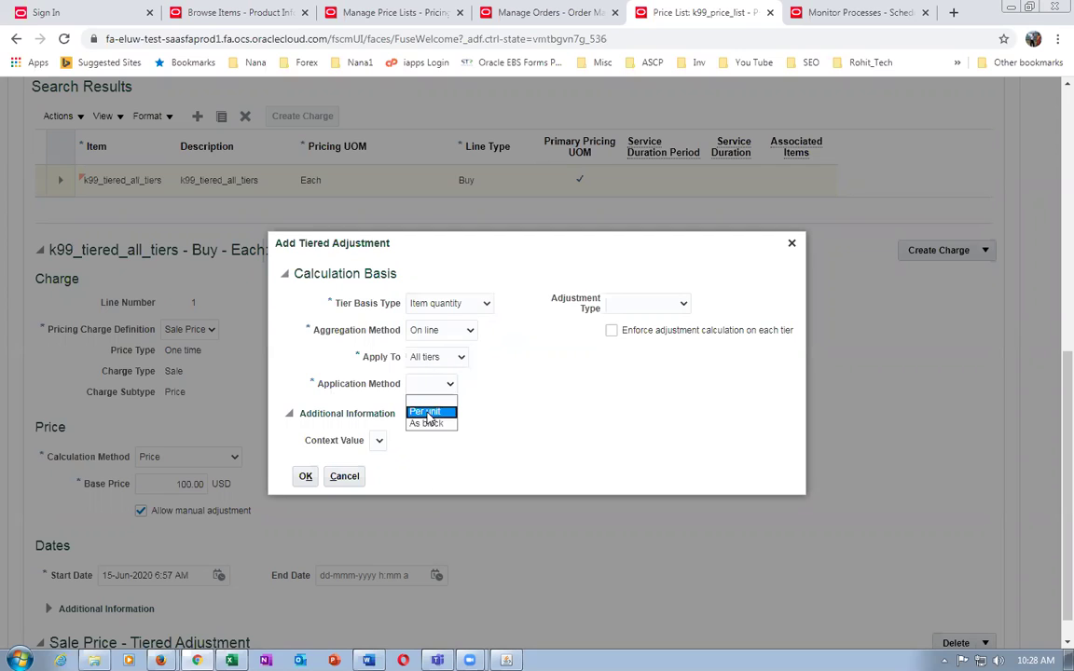
{"action": "left_click", "coordinate": [430, 408]}
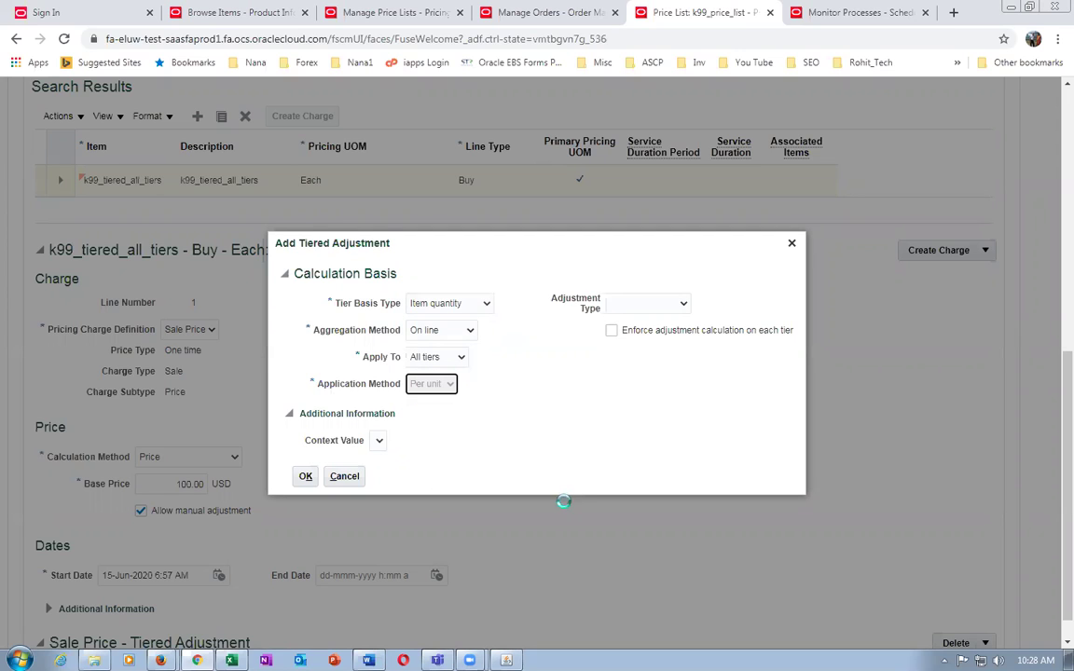
- Set the tiered adjustment's type to Discount percent and its basis to Adjustment Basis, and accept the adjustment
{"action": "left_click", "coordinate": [643, 306]}
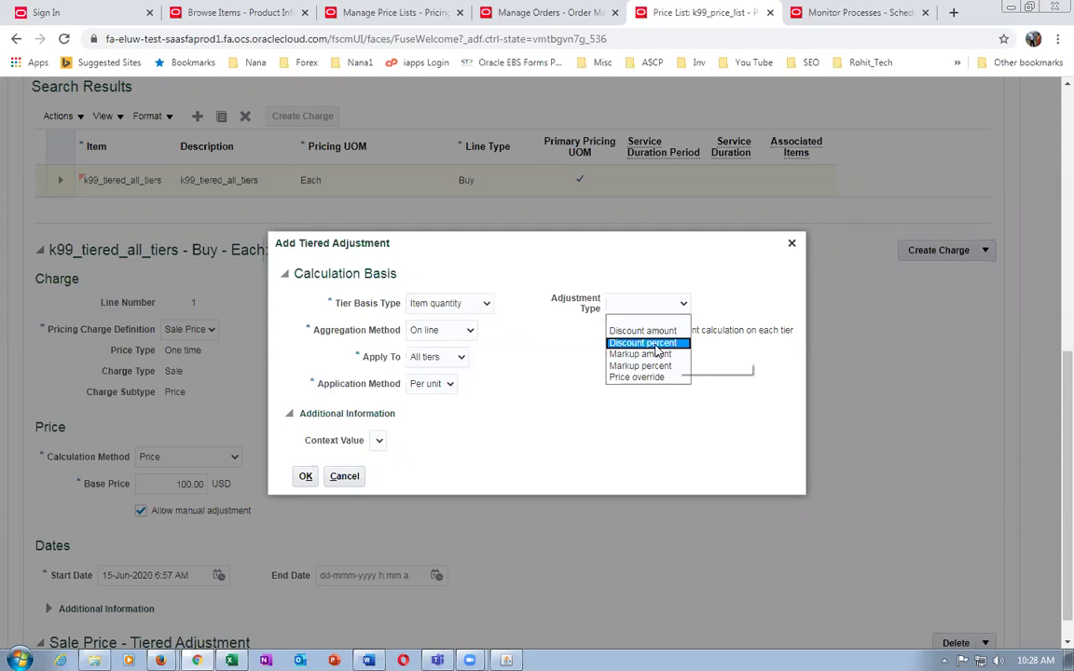
{"action": "left_click", "coordinate": [653, 343]}
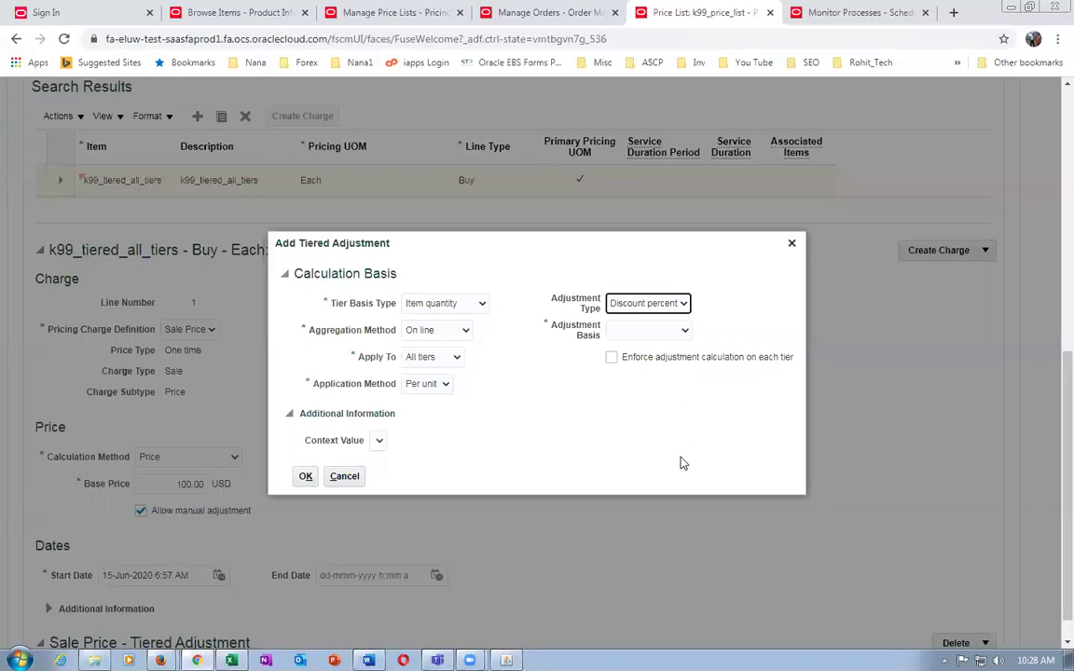
{"action": "left_click", "coordinate": [641, 332]}
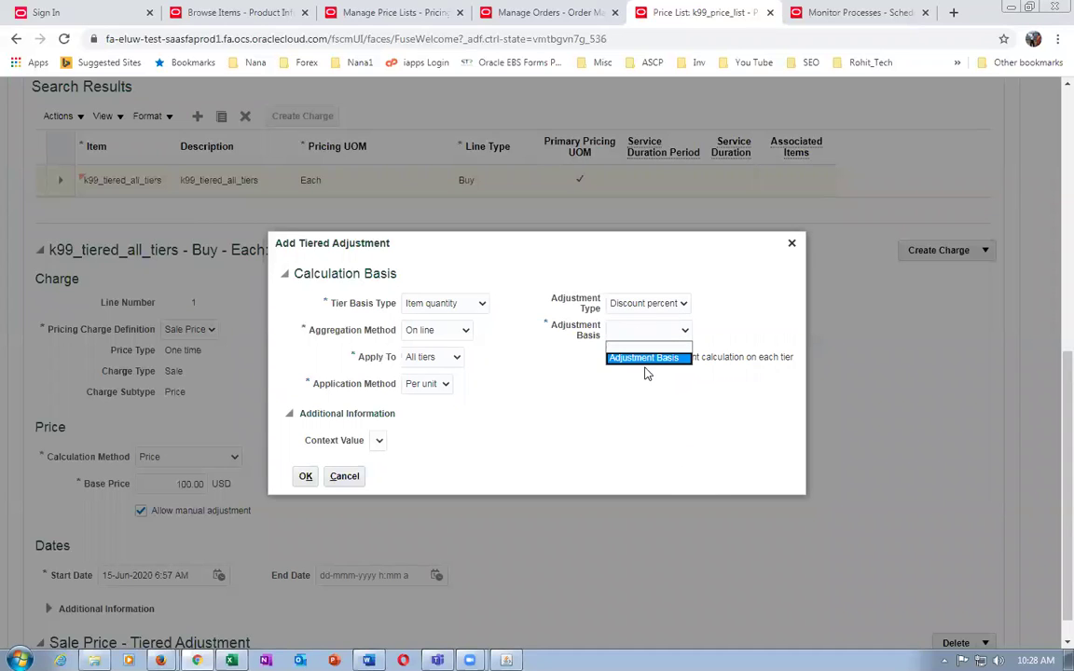
{"action": "left_click", "coordinate": [643, 358]}
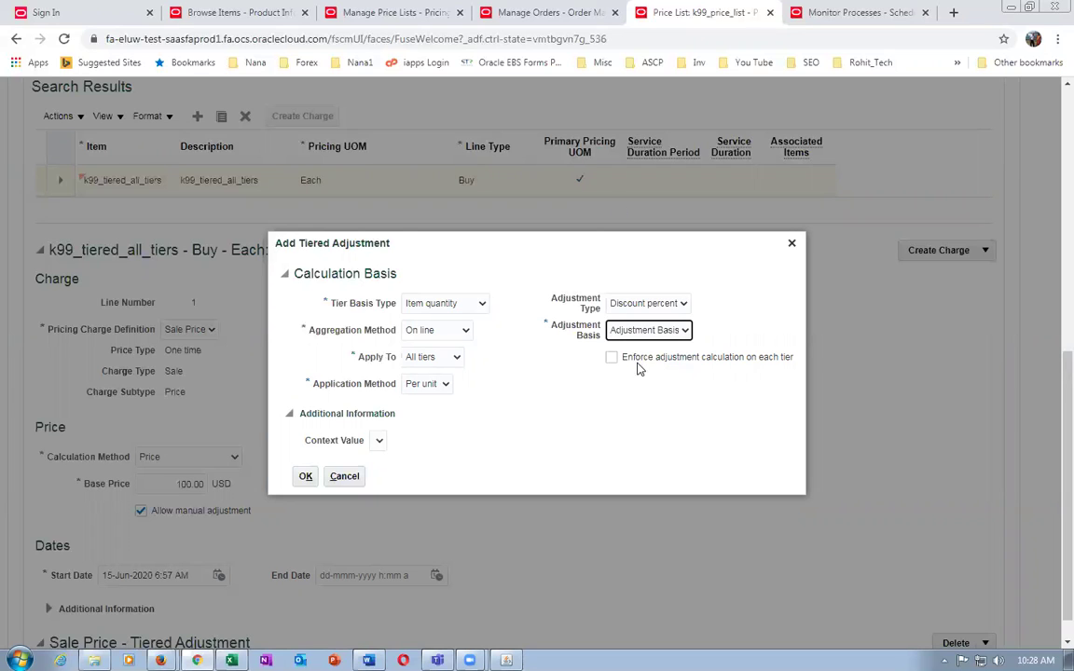
{"action": "left_click", "coordinate": [305, 477]}
- Add a tiered pricing rule from 0 to 10 with a 10 percent discount
{"action": "scroll", "coordinate": [544, 441], "scroll_direction": "down", "scroll_amount": 3}
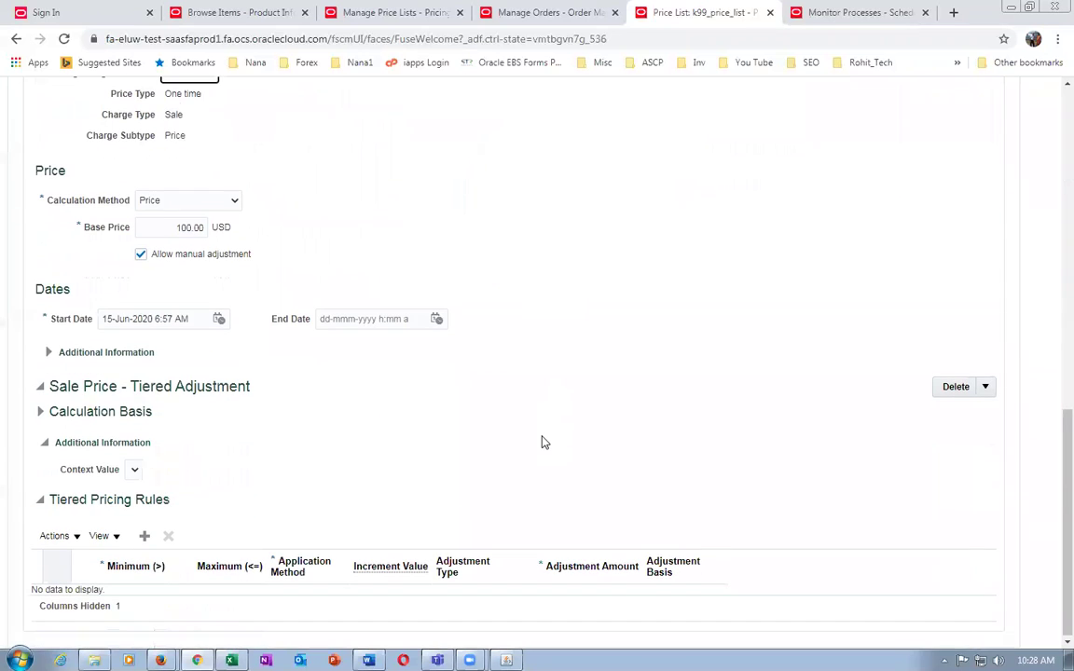
{"action": "left_click", "coordinate": [144, 536]}
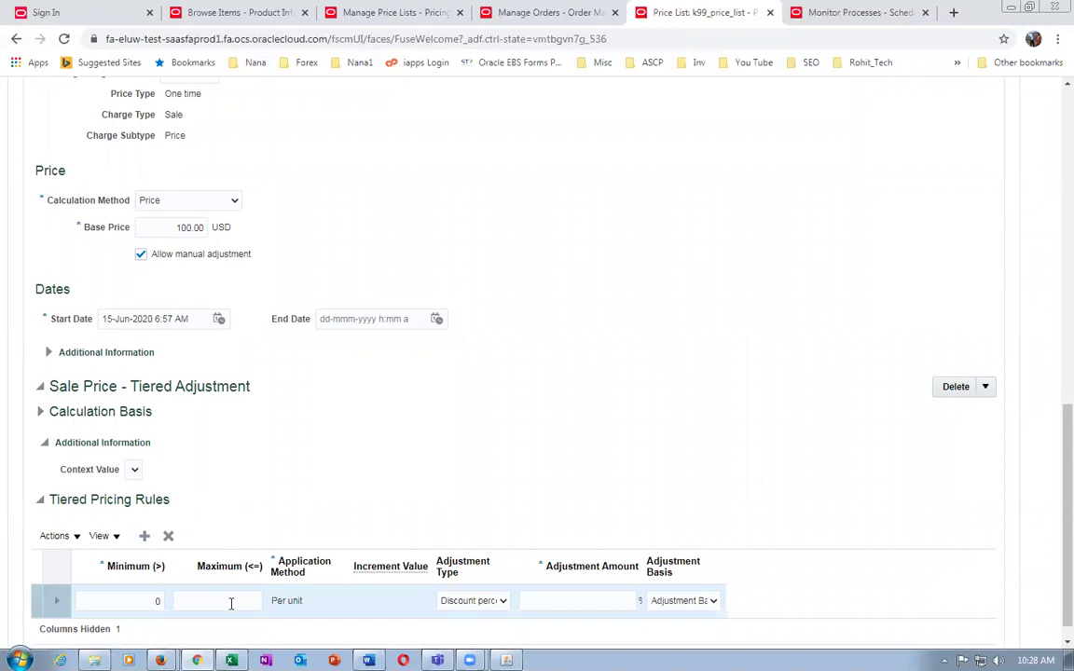
{"action": "left_click", "coordinate": [229, 600]}
{"action": "type", "text": "10"}
{"action": "key", "text": "Tab"}
{"action": "left_click", "coordinate": [458, 612]}
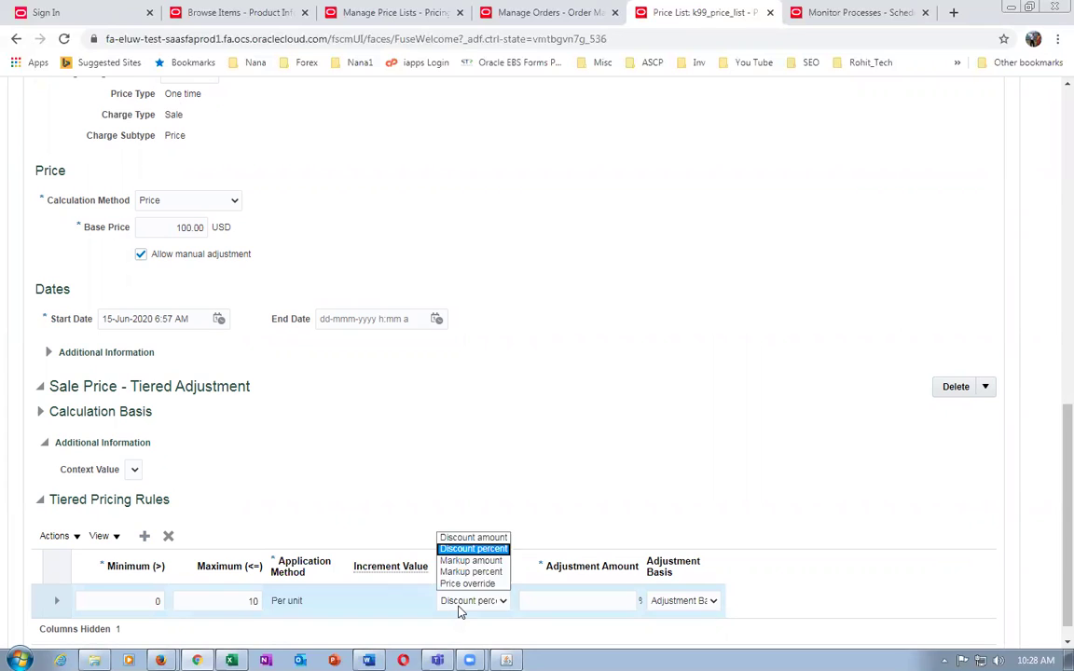
{"action": "left_click", "coordinate": [458, 611]}
{"action": "left_click", "coordinate": [572, 603]}
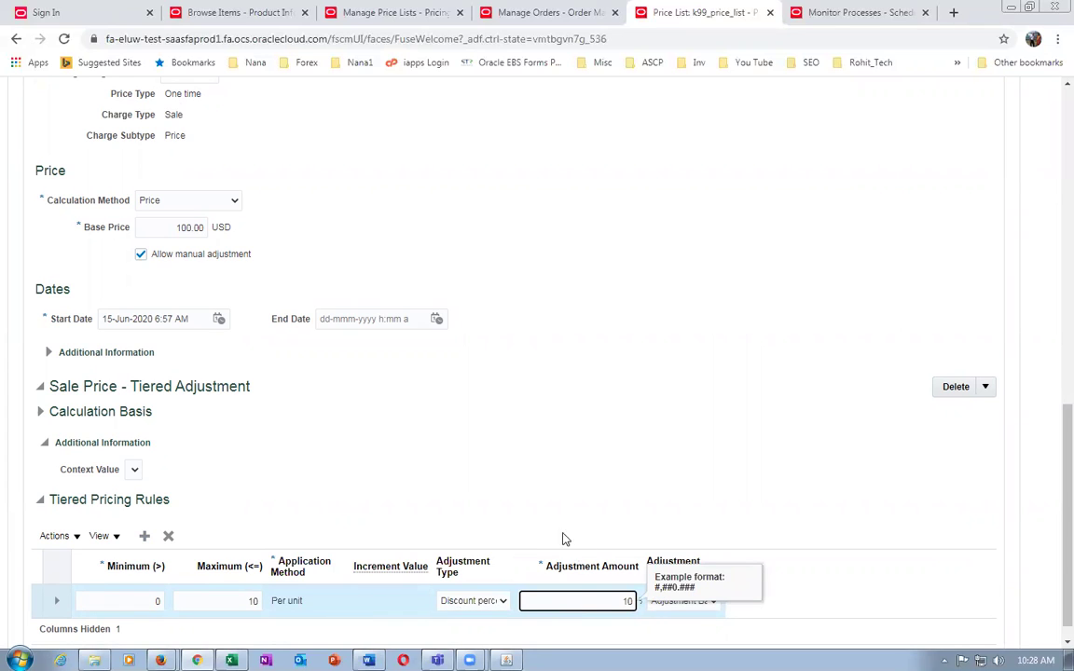
{"action": "left_click", "coordinate": [550, 483]}
- Add a second tiered pricing rule from 10 to 20 with a 20 percent discount
{"action": "scroll", "coordinate": [541, 489], "scroll_direction": "down", "scroll_amount": 1}
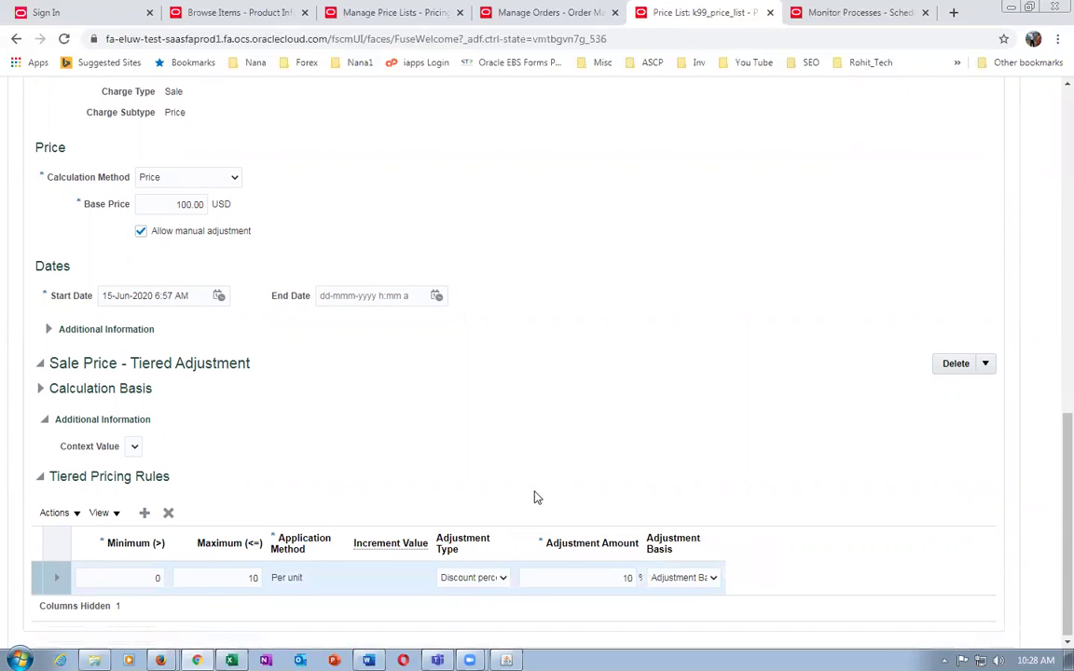
{"action": "left_click", "coordinate": [144, 513]}
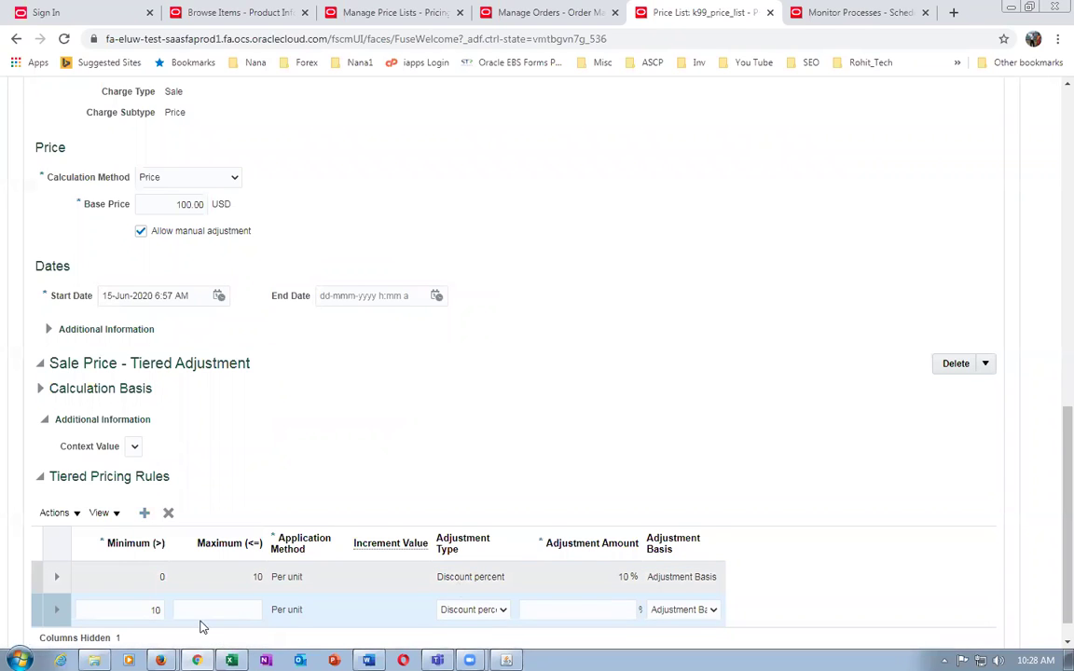
{"action": "left_click", "coordinate": [213, 611]}
{"action": "type", "text": "20"}
{"action": "key", "text": "Tab"}
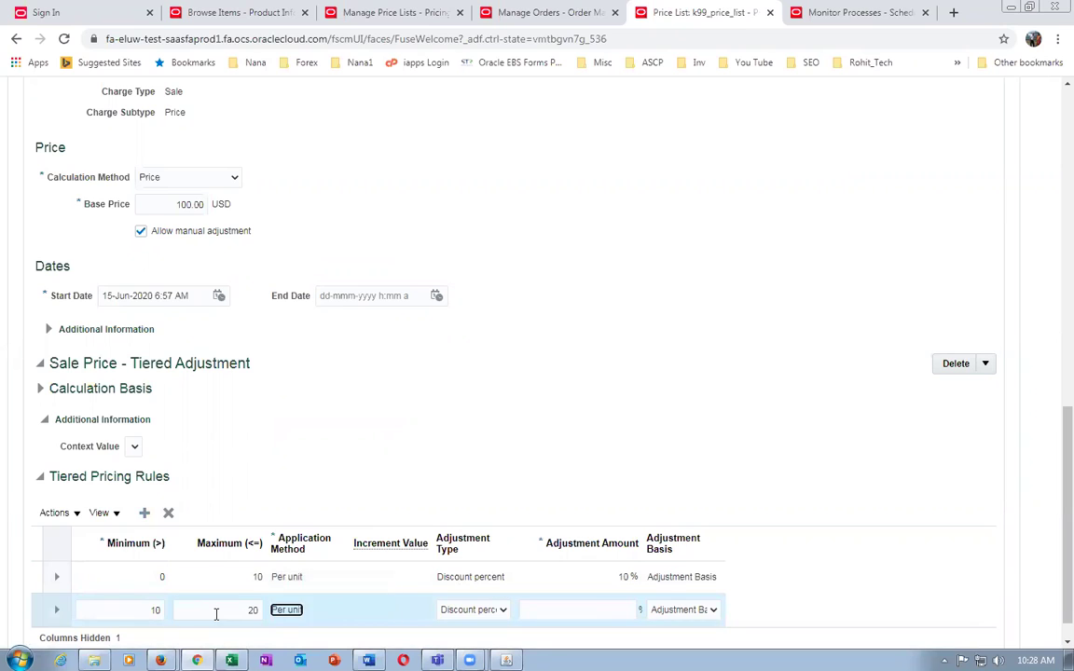
{"action": "left_click", "coordinate": [561, 608]}
{"action": "type", "text": "20"}
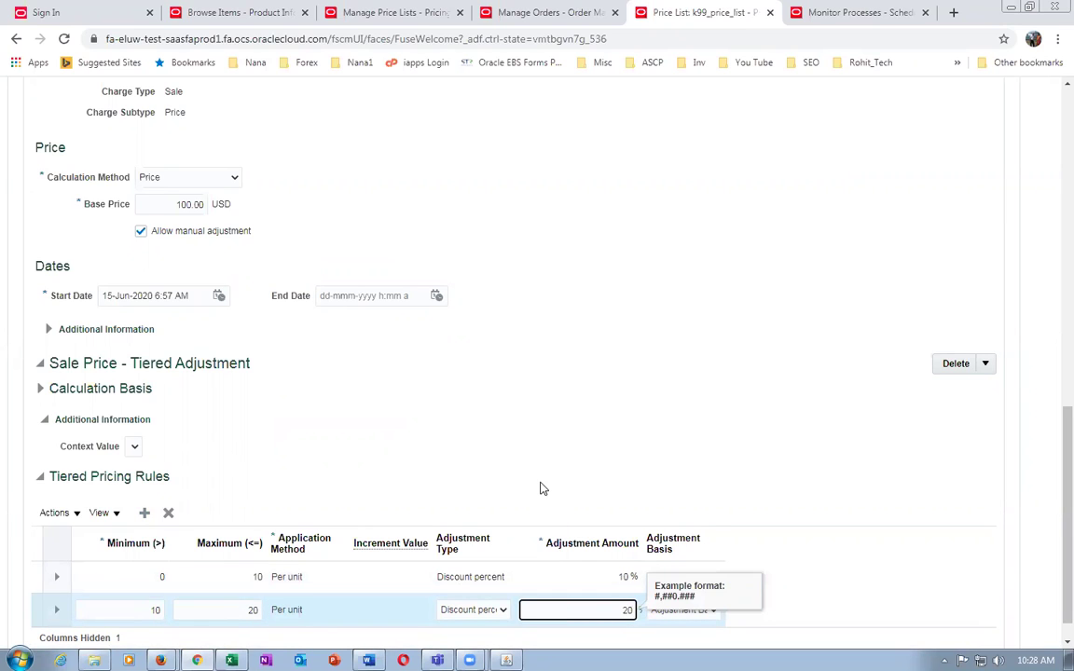
{"action": "left_click", "coordinate": [537, 483]}
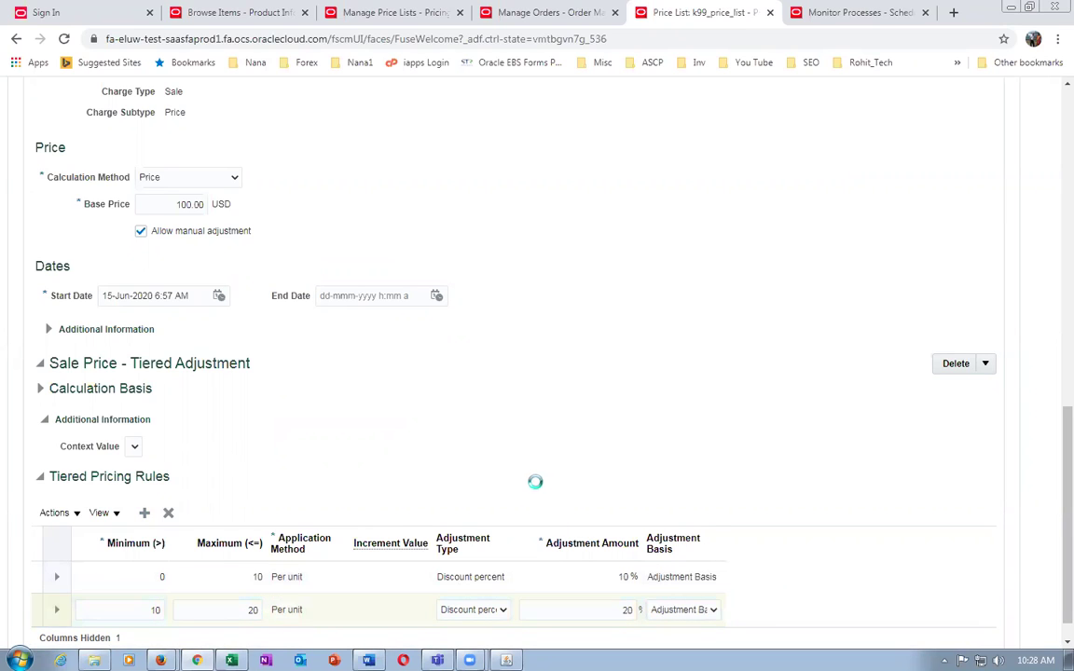
- Add a third tiered pricing rule from 20 to 99,999 with a 30 percent discount
{"action": "left_click", "coordinate": [145, 514]}
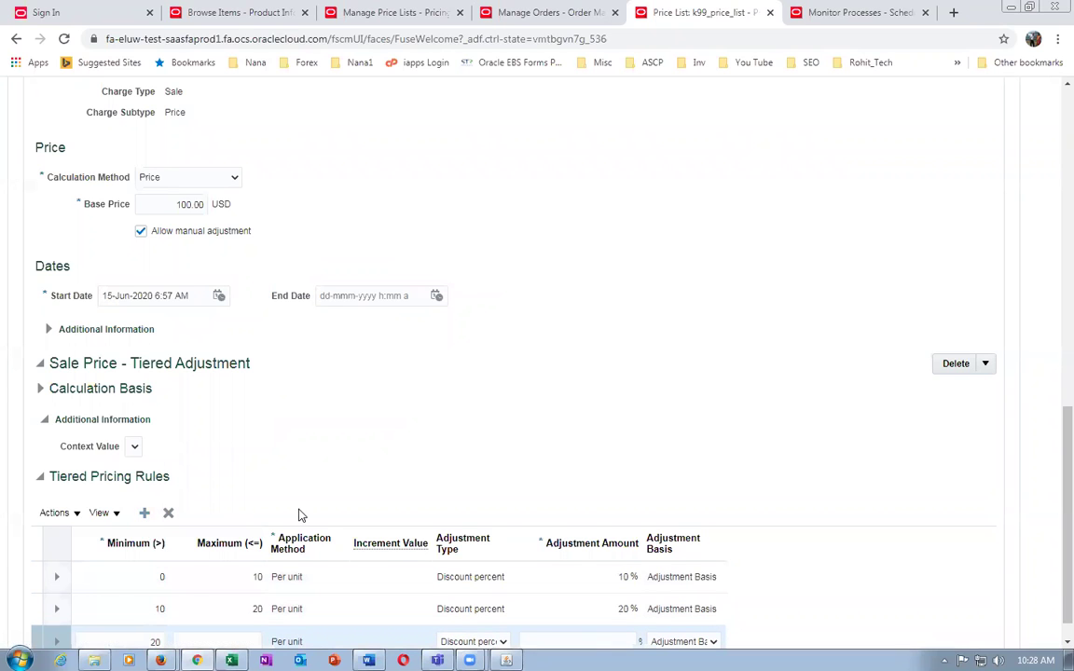
{"action": "left_click", "coordinate": [239, 583]}
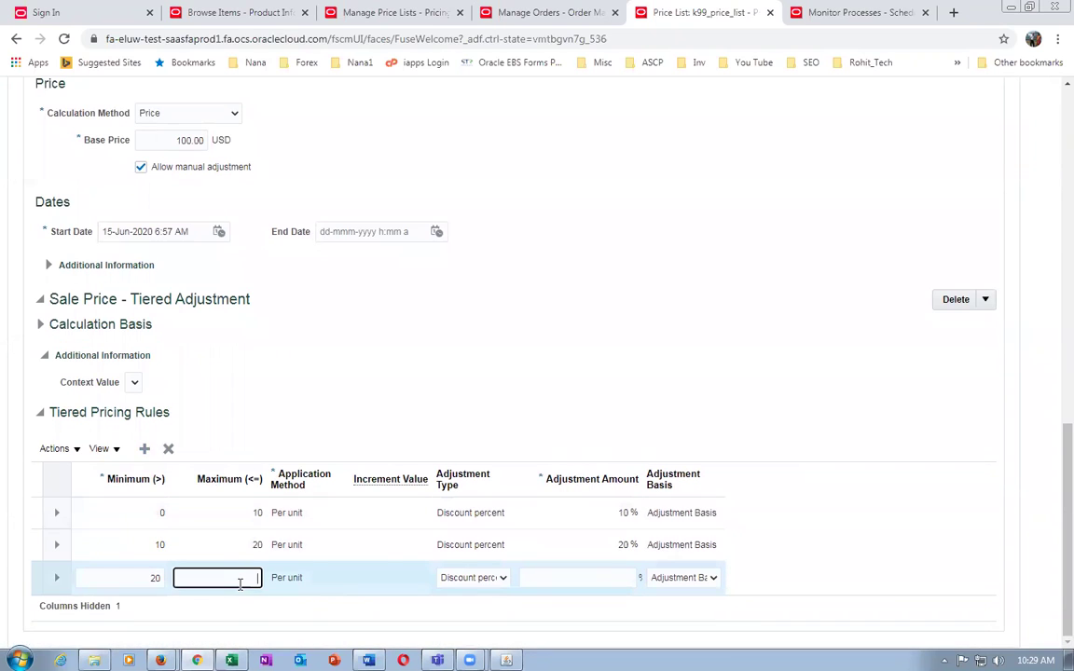
{"action": "type", "text": "99,999"}
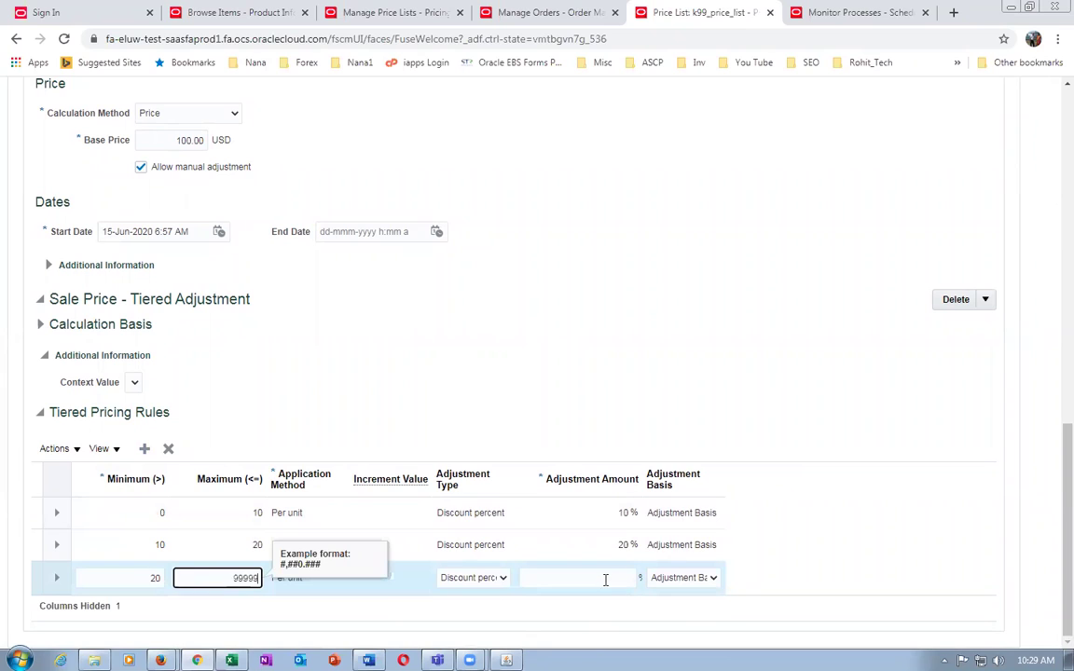
{"action": "left_click", "coordinate": [611, 578]}
{"action": "type", "text": "2"}
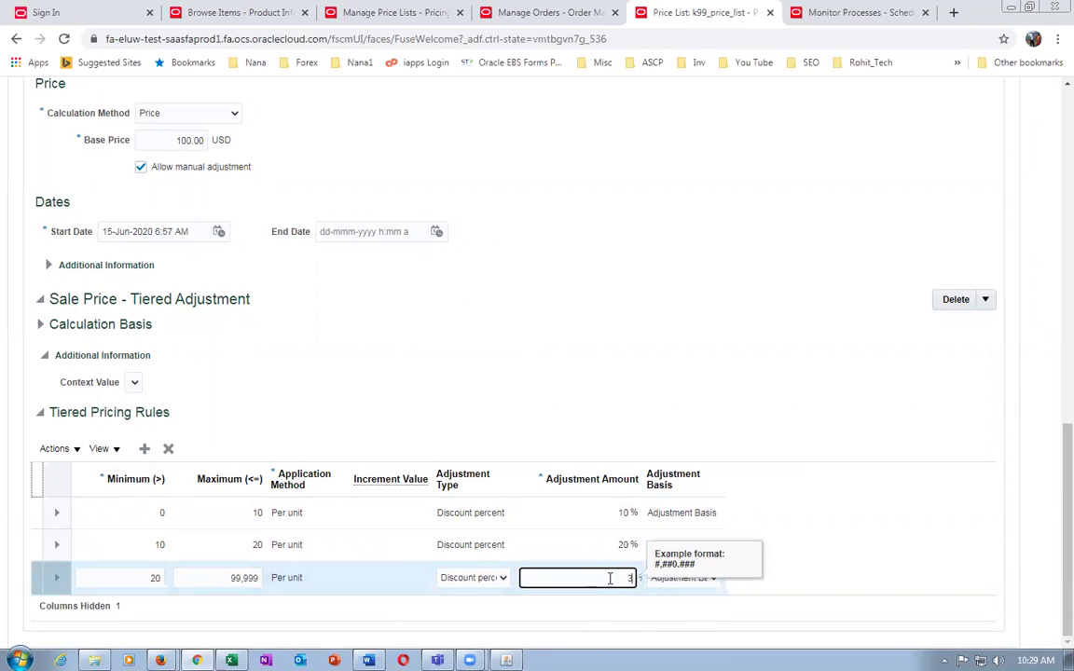
{"action": "type", "text": "0"}
{"action": "left_click", "coordinate": [544, 399]}
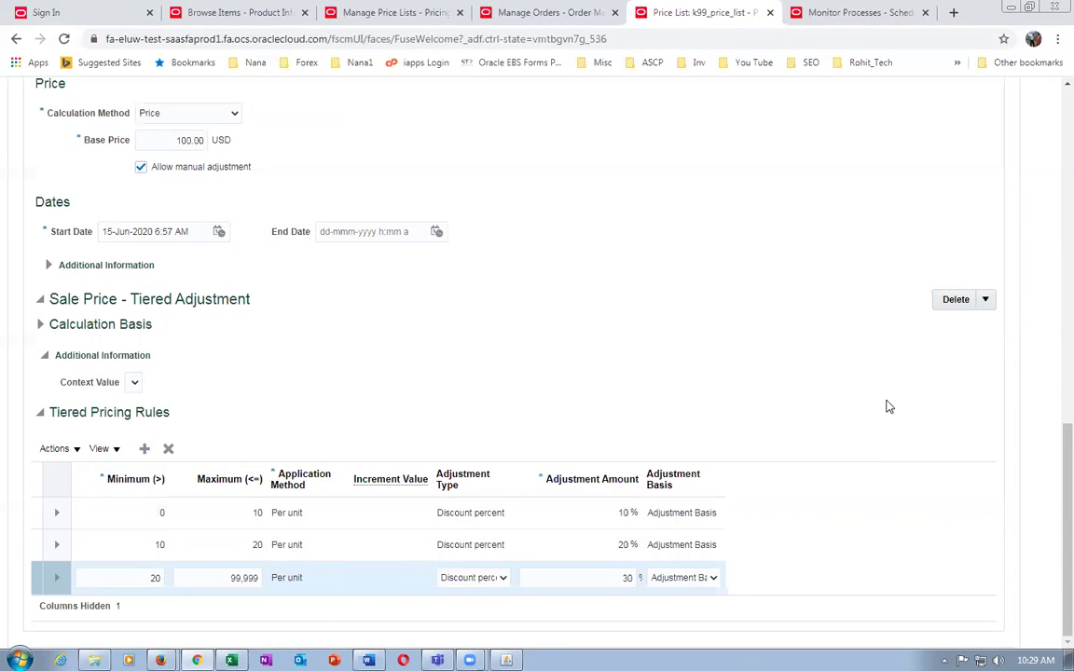
- Save the tiered pricing changes and close the k99_price_list price list
{"action": "scroll", "coordinate": [888, 410], "scroll_direction": "up", "scroll_amount": 15}
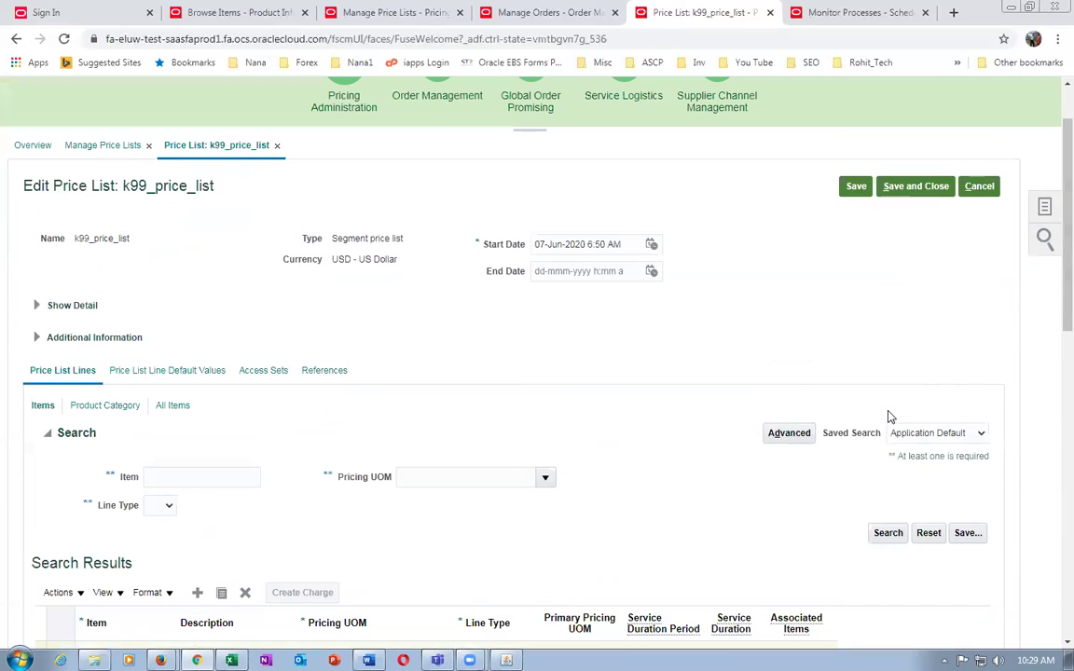
{"action": "left_click", "coordinate": [916, 187]}
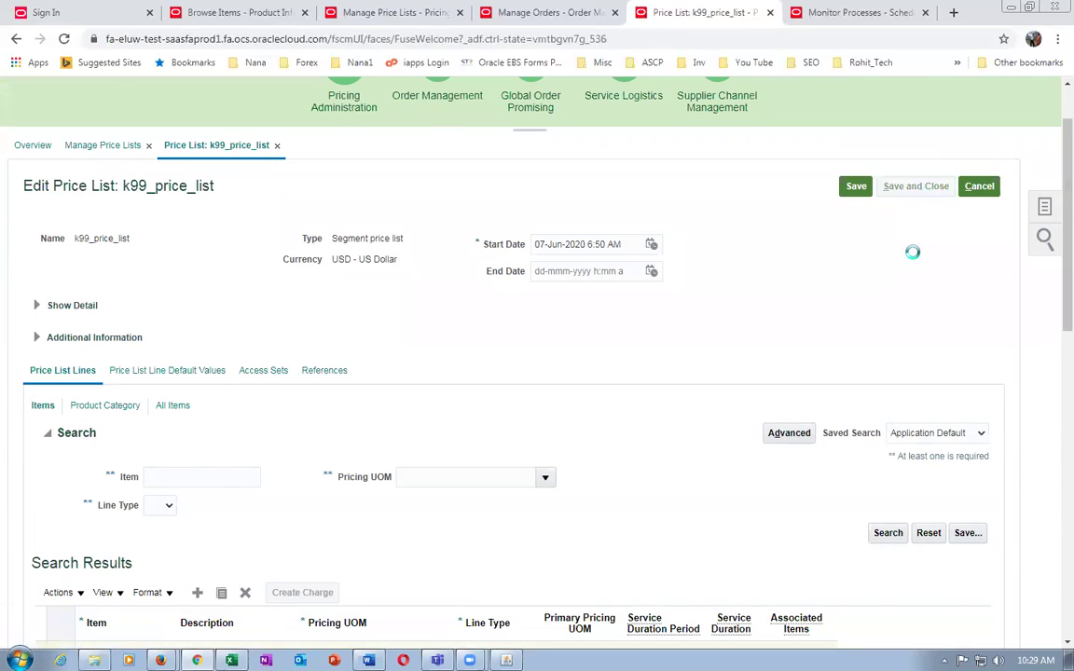
- In the open order, select item k99_tiered_all_tiers with quantity 1 and check whether it gets a price
{"action": "left_click", "coordinate": [536, 12]}
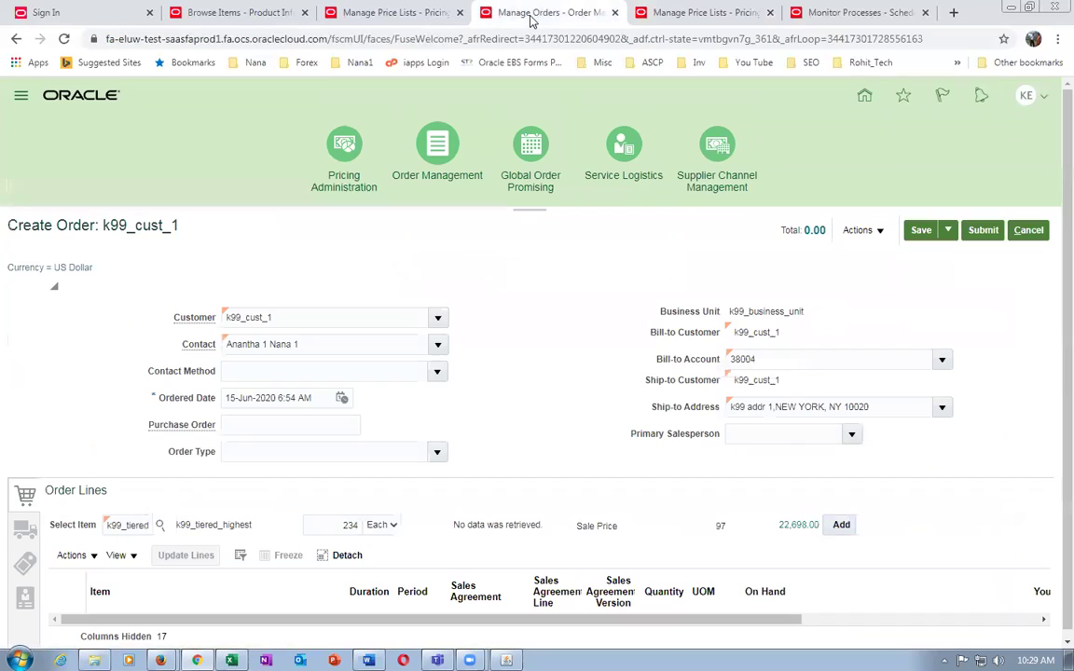
{"action": "left_click", "coordinate": [126, 524]}
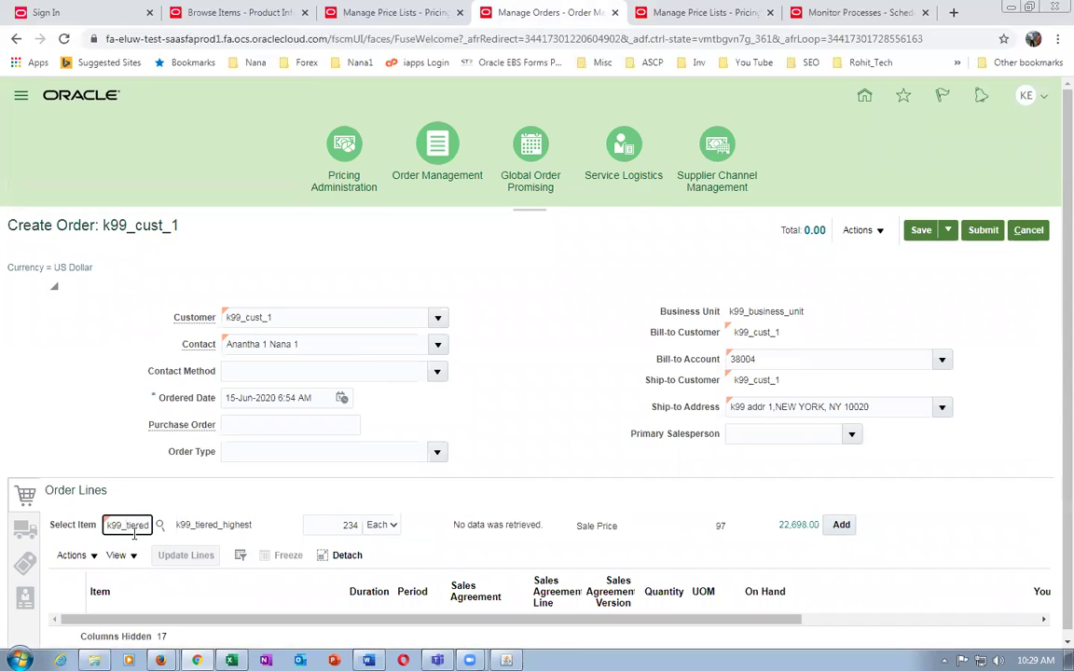
{"action": "double_click", "coordinate": [134, 528]}
{"action": "key", "text": "Tab"}
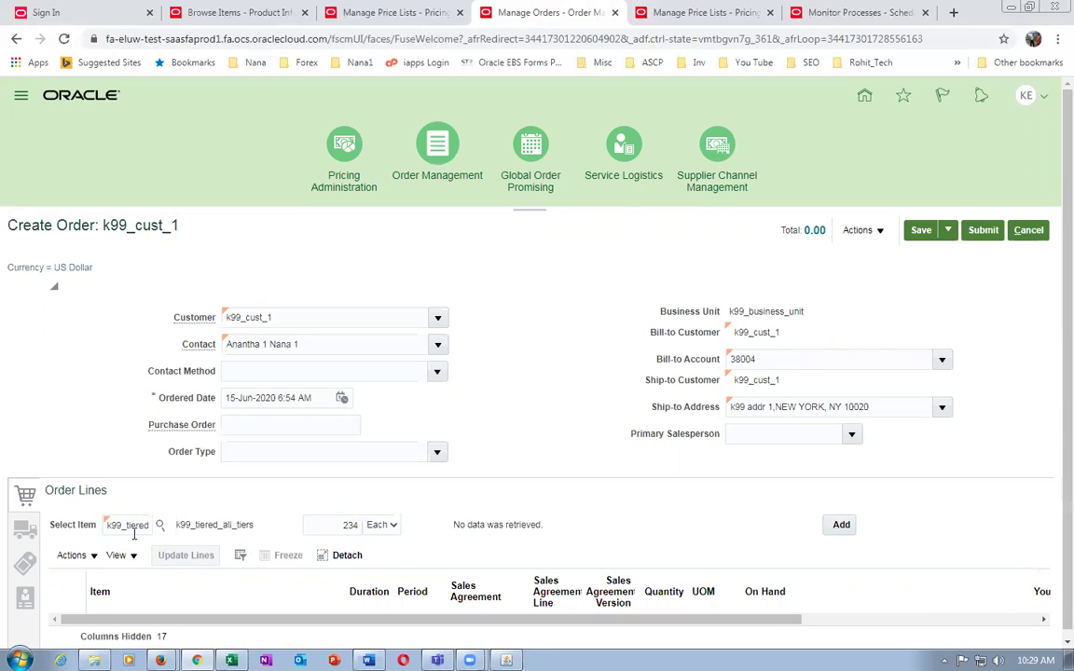
{"action": "left_click", "coordinate": [342, 524]}
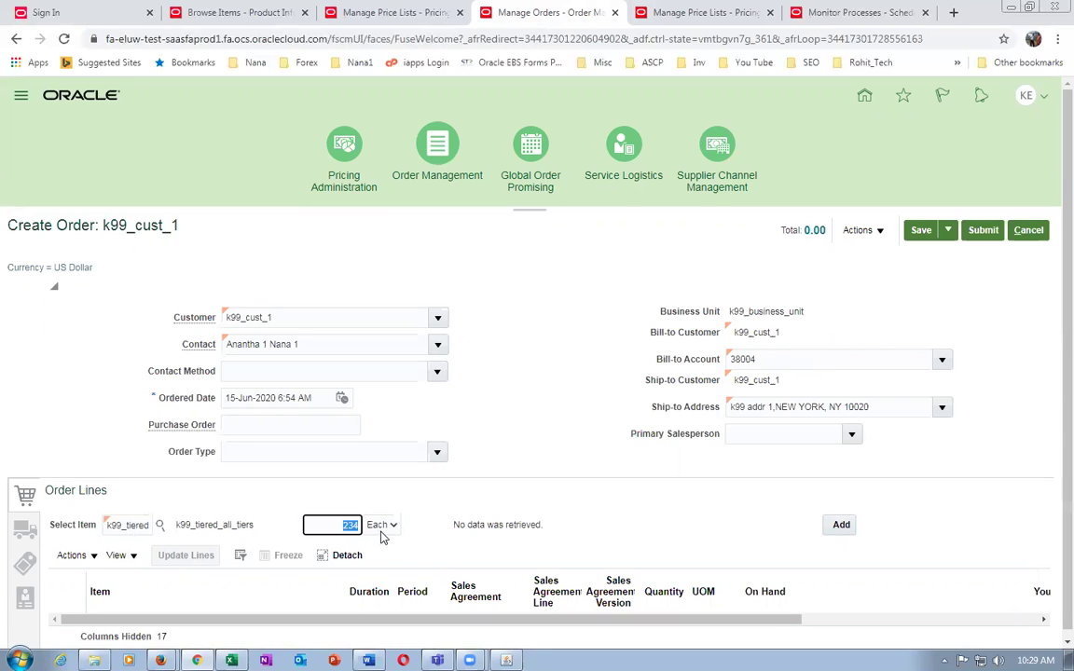
{"action": "type", "text": "1"}
{"action": "key", "text": "Tab"}
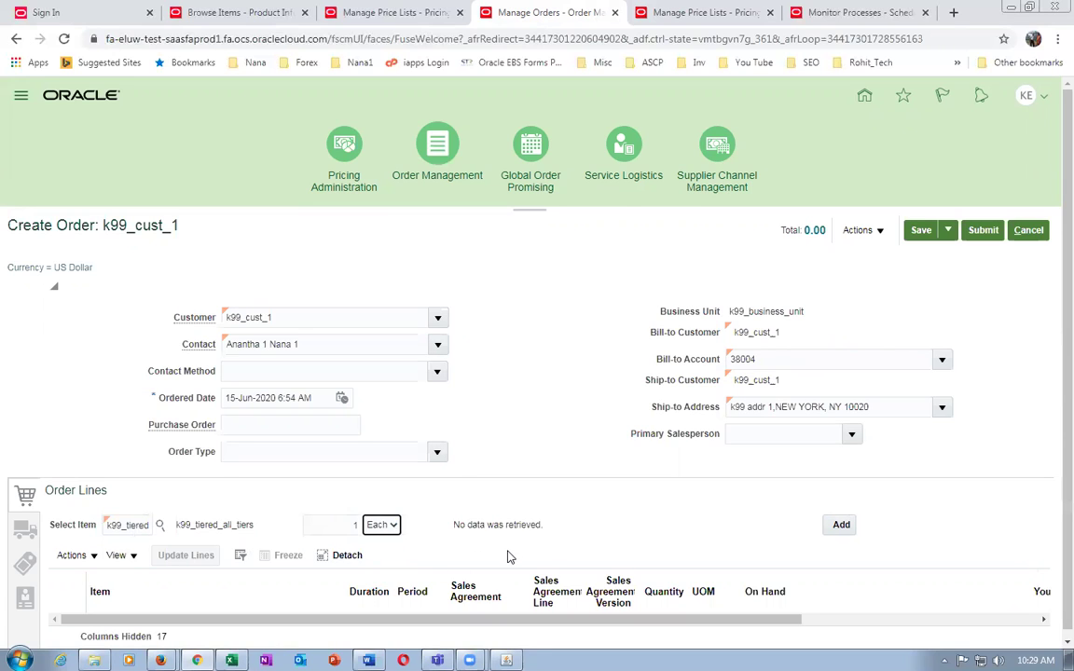
{"action": "left_click", "coordinate": [678, 15]}
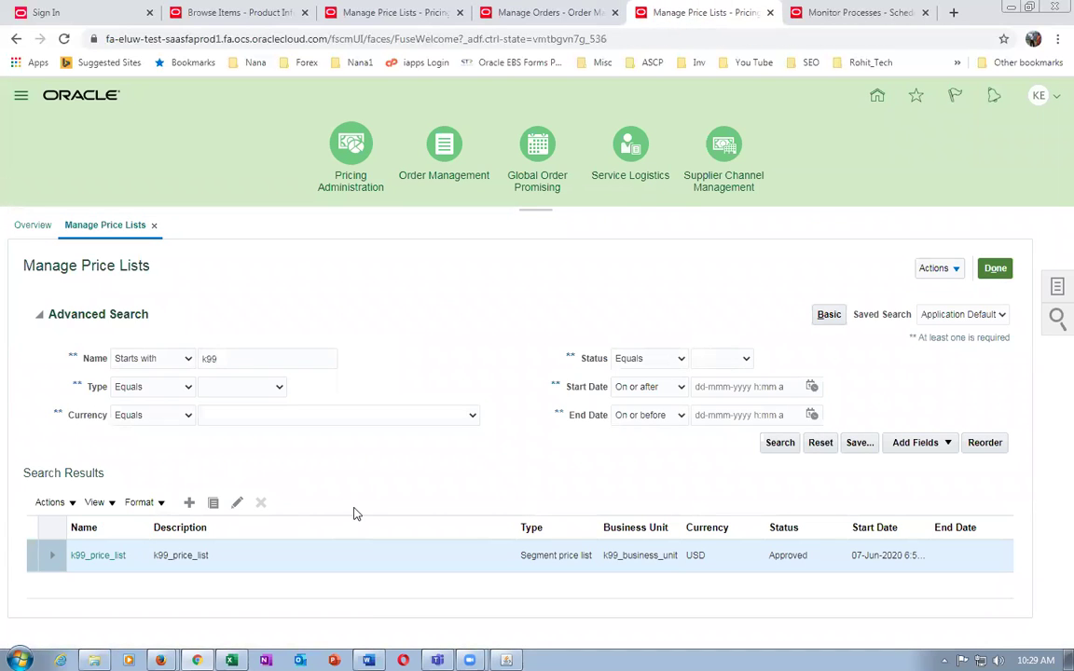
{"action": "left_click", "coordinate": [552, 13]}
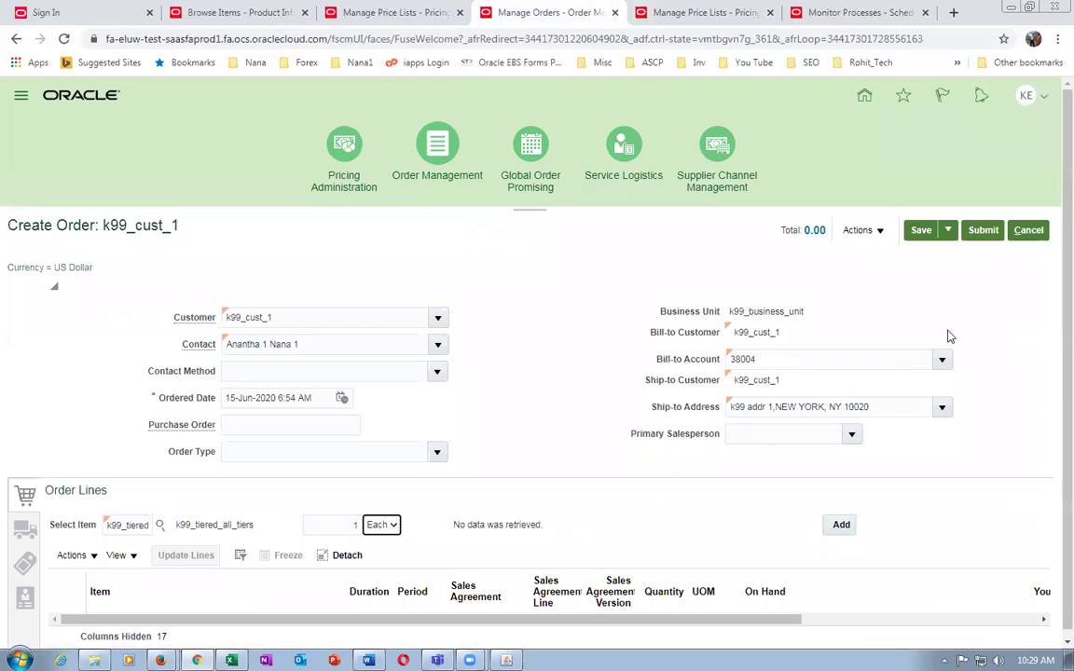
- Discard the unsaved order and create a new order for customer k99_cust_1
{"action": "left_click", "coordinate": [1028, 230]}
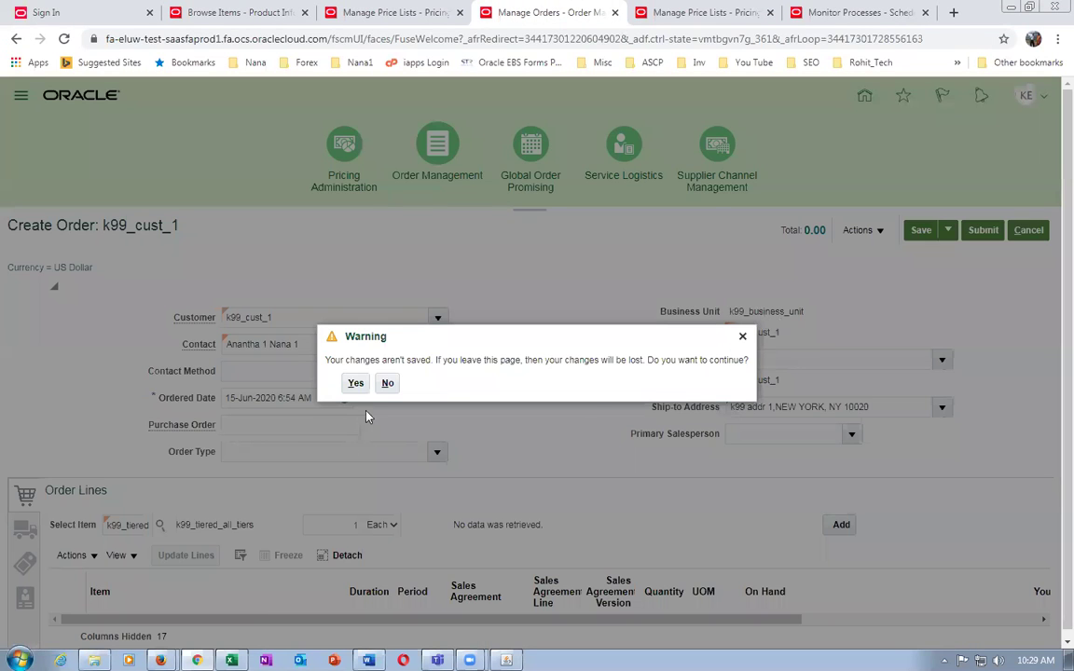
{"action": "left_click", "coordinate": [354, 383]}
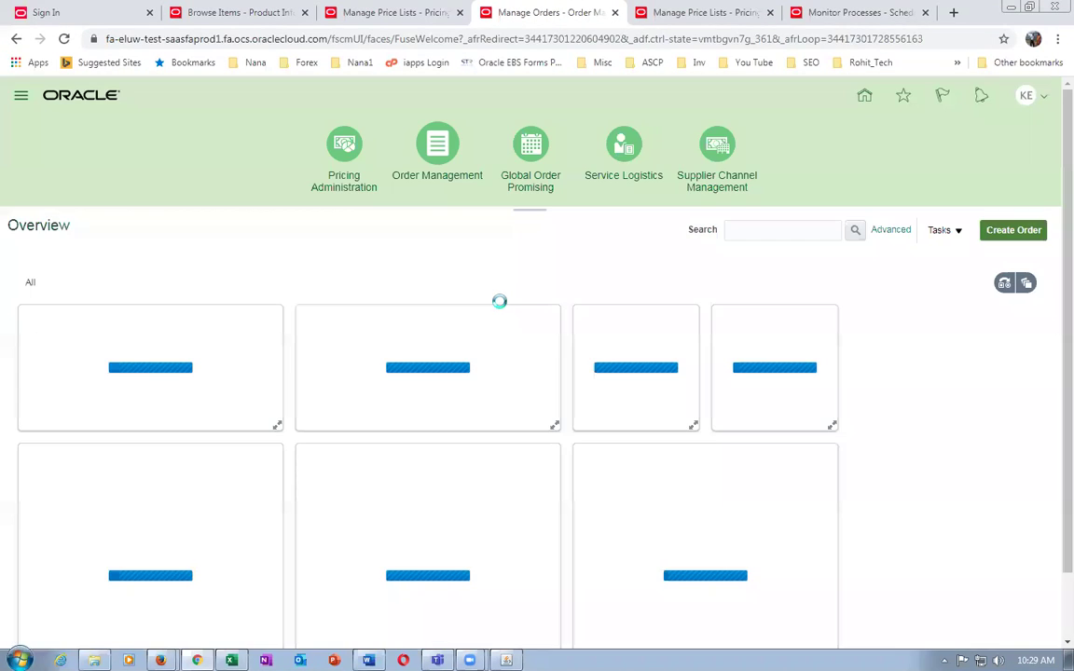
{"action": "left_click", "coordinate": [1007, 233]}
{"action": "left_click", "coordinate": [287, 315]}
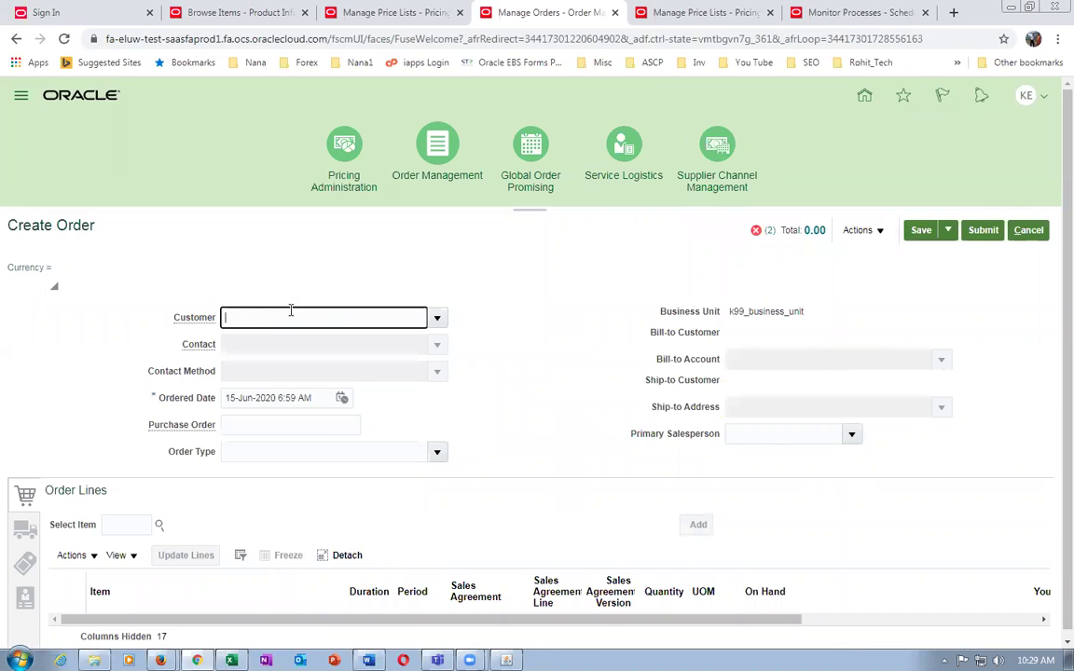
{"action": "type", "text": "k99"}
{"action": "left_click", "coordinate": [289, 342]}
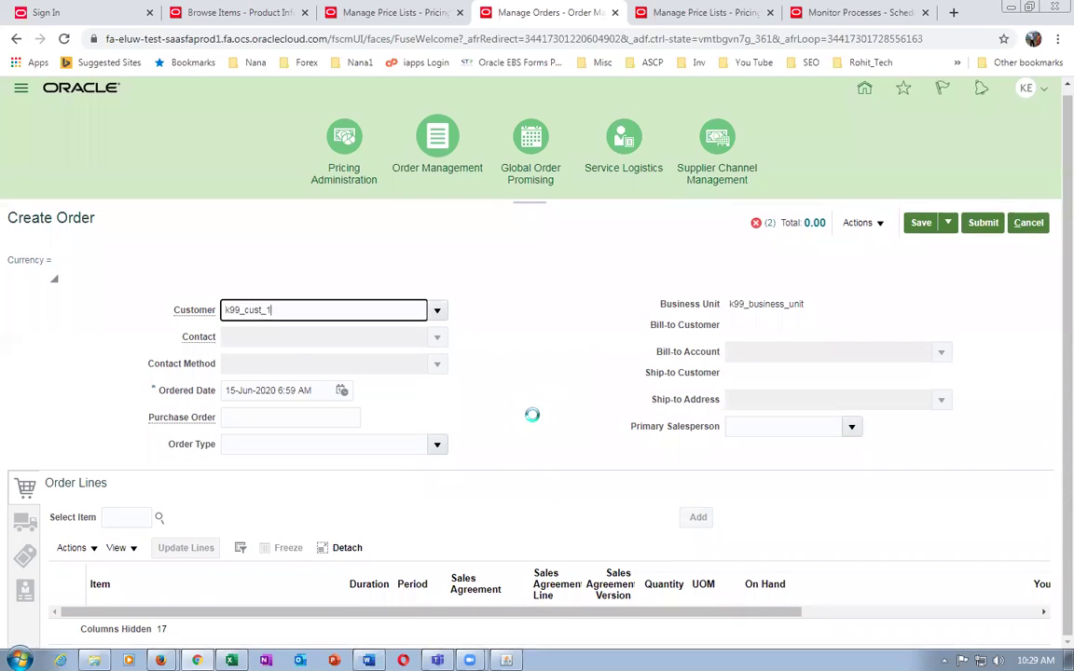
- Look up item k99_tiered_all_tiers for the new order's first line
{"action": "left_click", "coordinate": [125, 516]}
{"action": "type", "text": "k99_tiered"}
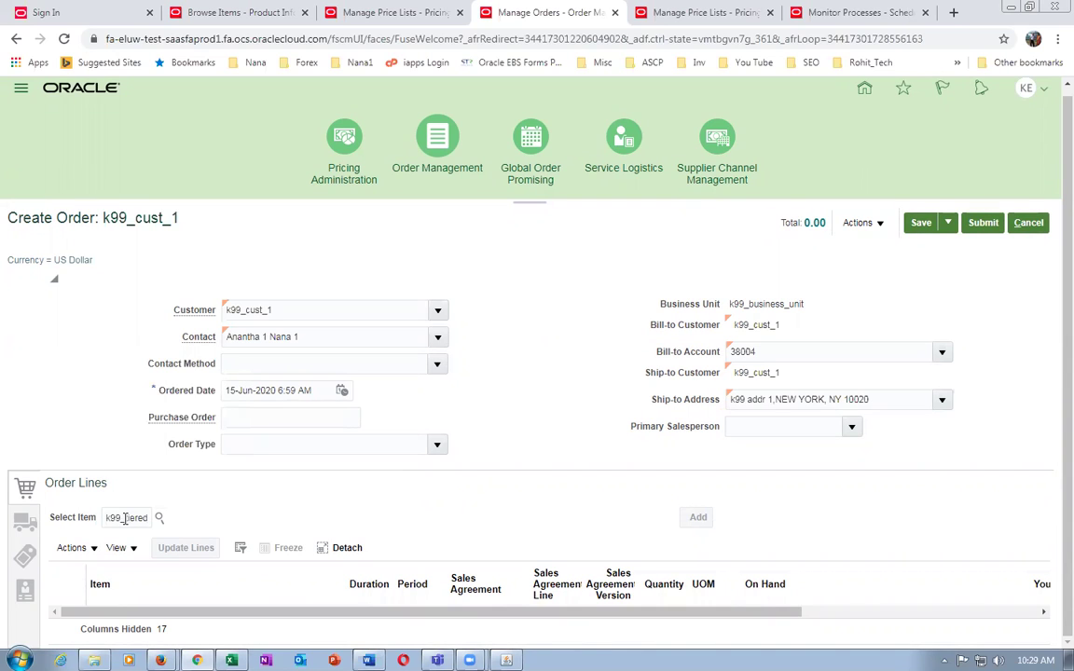
{"action": "left_click", "coordinate": [289, 550]}
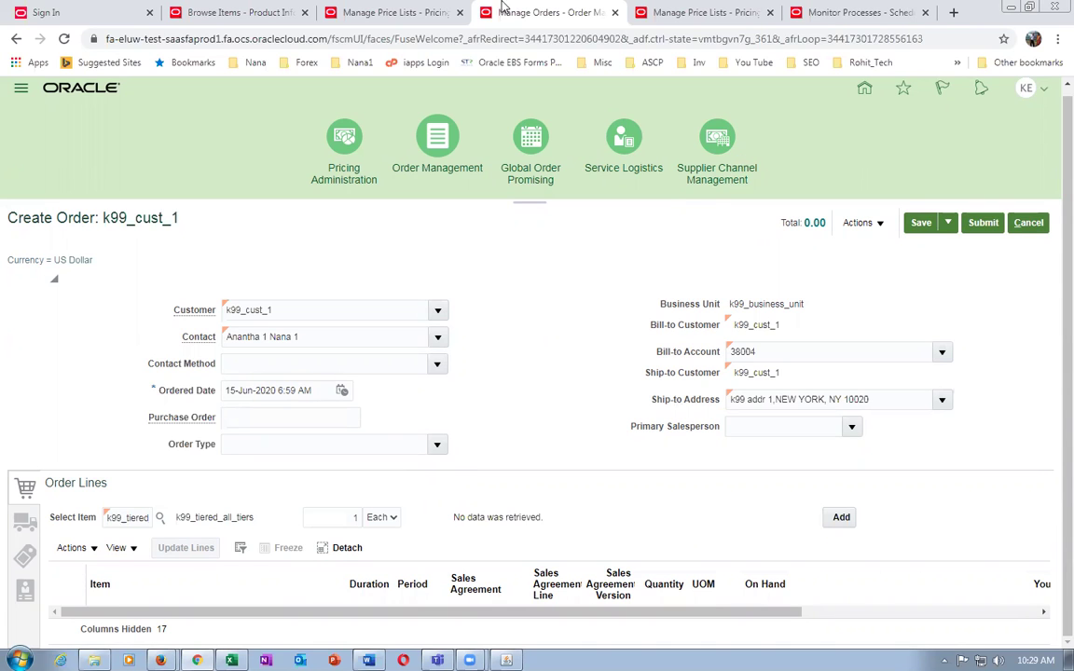
- Open k99_price_list from the price list search and find its line for item k99_tiered_all_tiers
{"action": "left_click", "coordinate": [385, 12]}
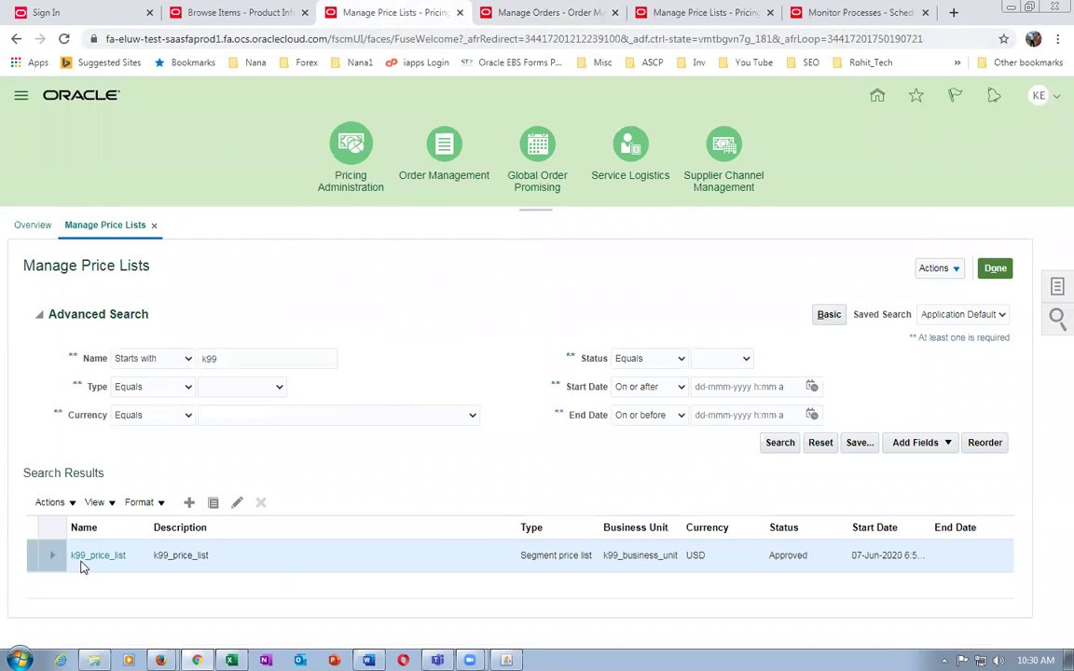
{"action": "left_click", "coordinate": [85, 555]}
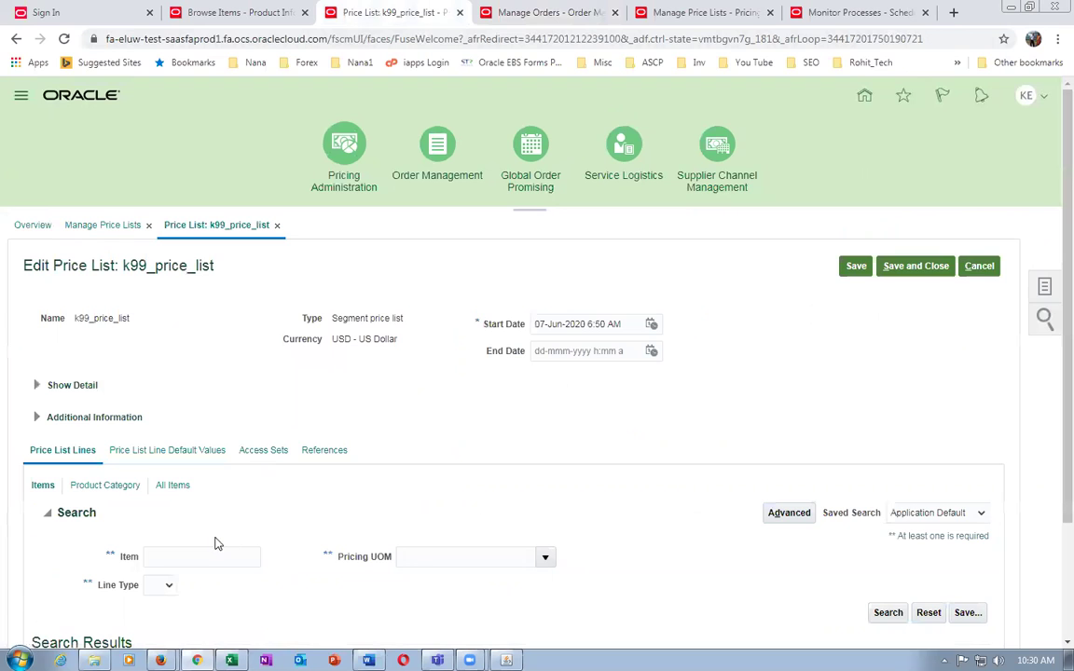
{"action": "left_click", "coordinate": [214, 556]}
{"action": "type", "text": "k99_tiered_all_tiers"}
{"action": "key", "text": "Tab"}
{"action": "left_click", "coordinate": [888, 612]}
- Review the charge, base price and tiered pricing rules of k99_tiered_all_tiers in the price list
{"action": "scroll", "coordinate": [575, 489], "scroll_direction": "down", "scroll_amount": 3}
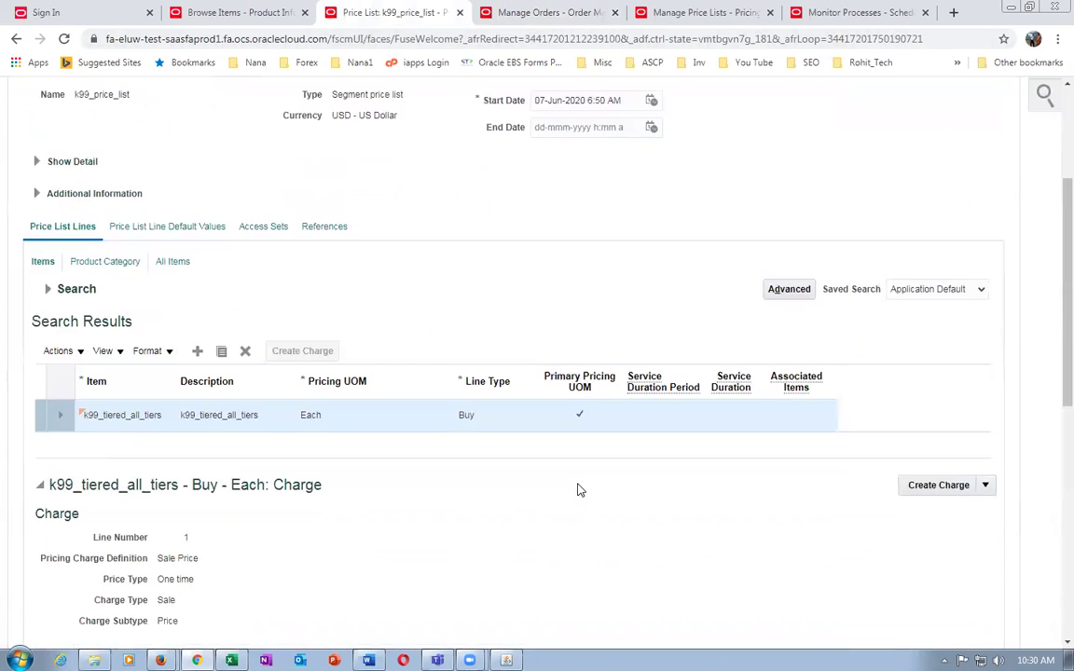
{"action": "scroll", "coordinate": [550, 507], "scroll_direction": "down", "scroll_amount": 3}
{"action": "scroll", "coordinate": [544, 510], "scroll_direction": "down", "scroll_amount": 5}
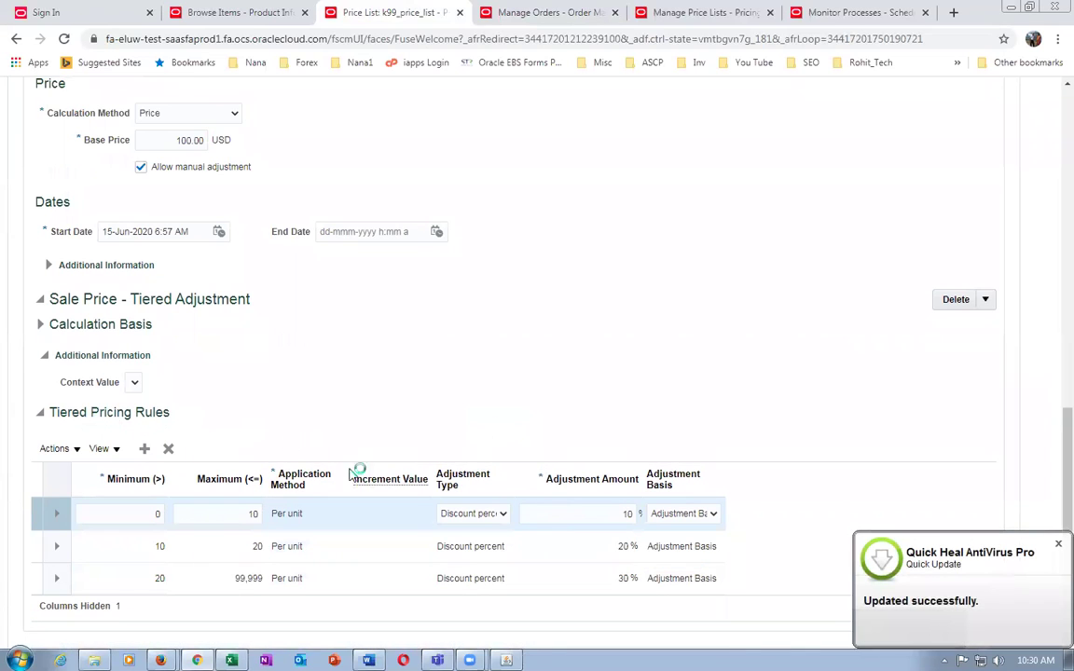
{"action": "left_click", "coordinate": [1051, 550]}
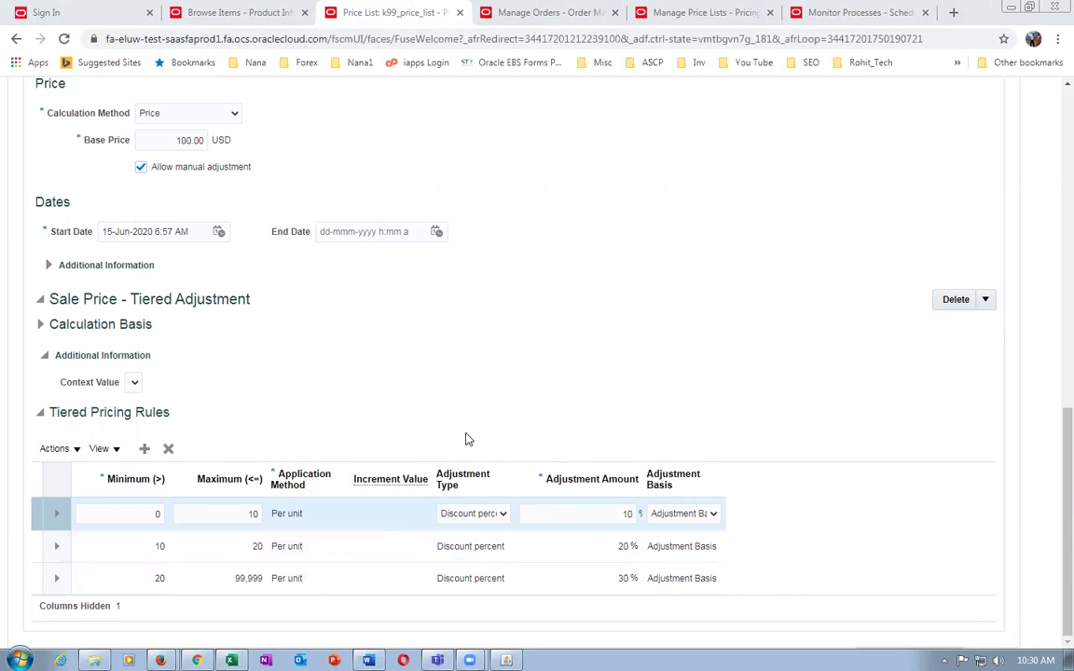
{"action": "scroll", "coordinate": [470, 439], "scroll_direction": "up", "scroll_amount": 5}
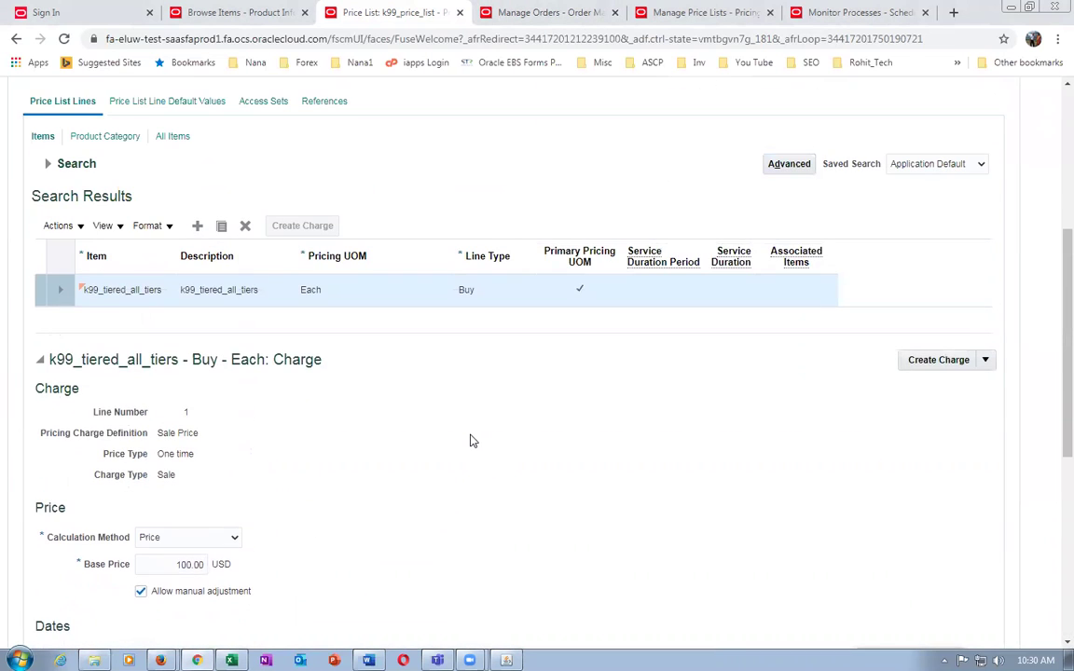
{"action": "scroll", "coordinate": [470, 439], "scroll_direction": "up", "scroll_amount": 3}
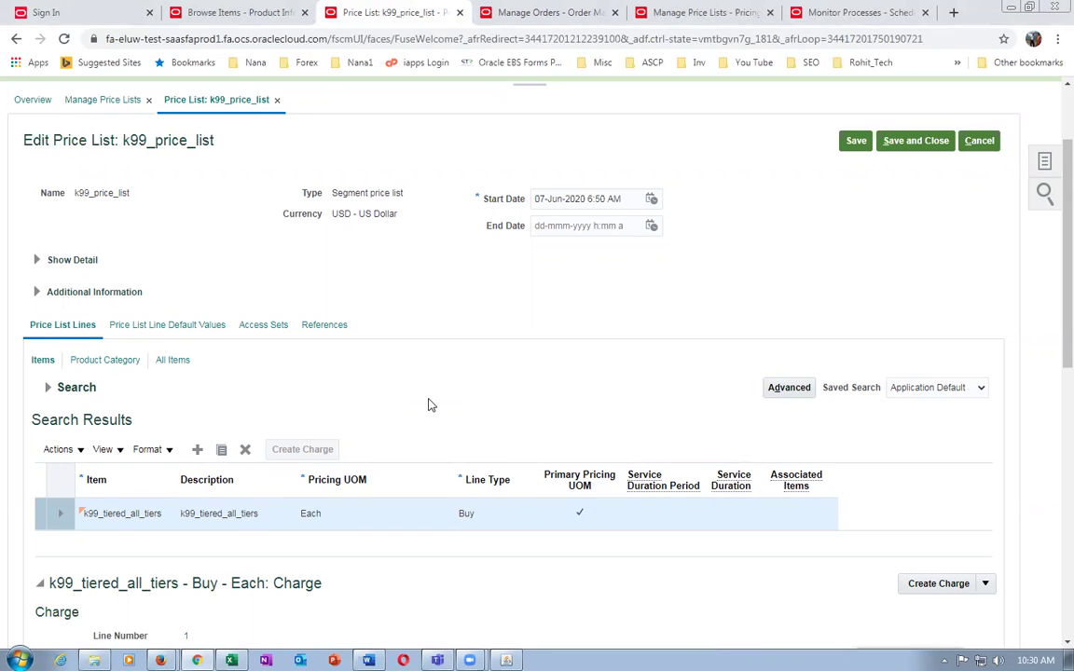
- Return to the order, set the quantity of k99_tiered_all_tiers to 2 and check its pricing result
{"action": "left_click", "coordinate": [536, 13]}
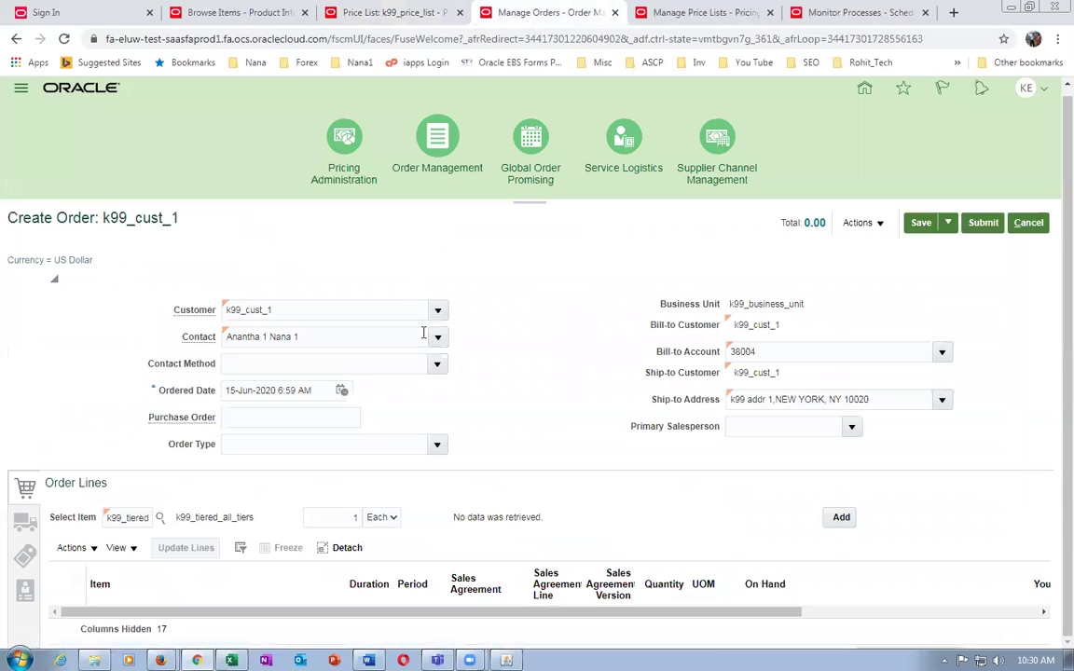
{"action": "left_click", "coordinate": [312, 516]}
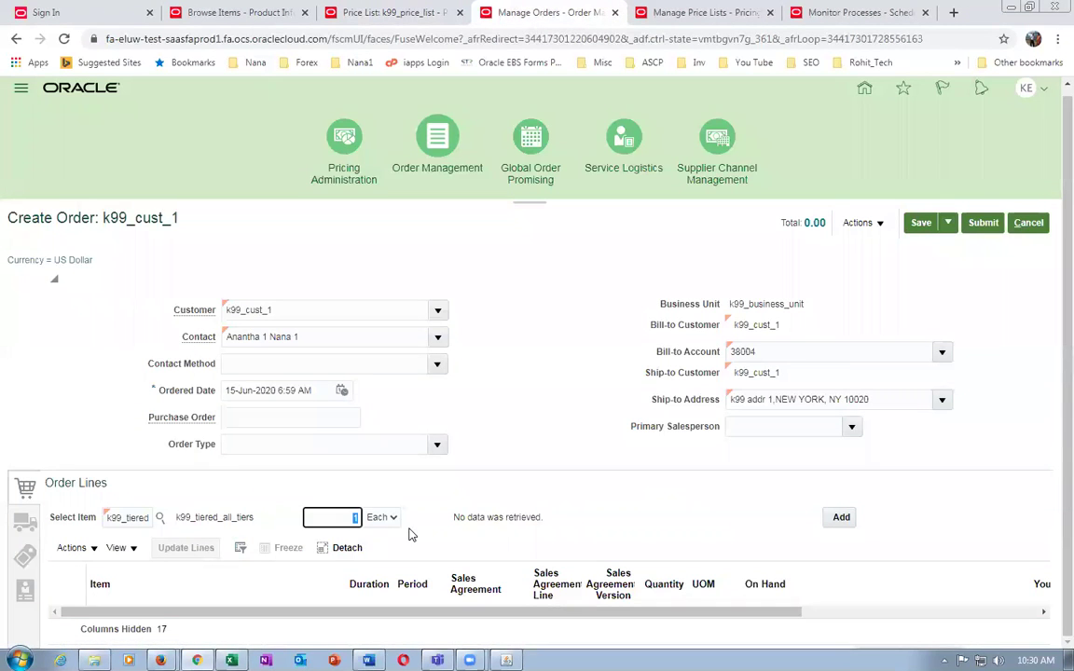
{"action": "type", "text": "2"}
{"action": "key", "text": "Tab"}
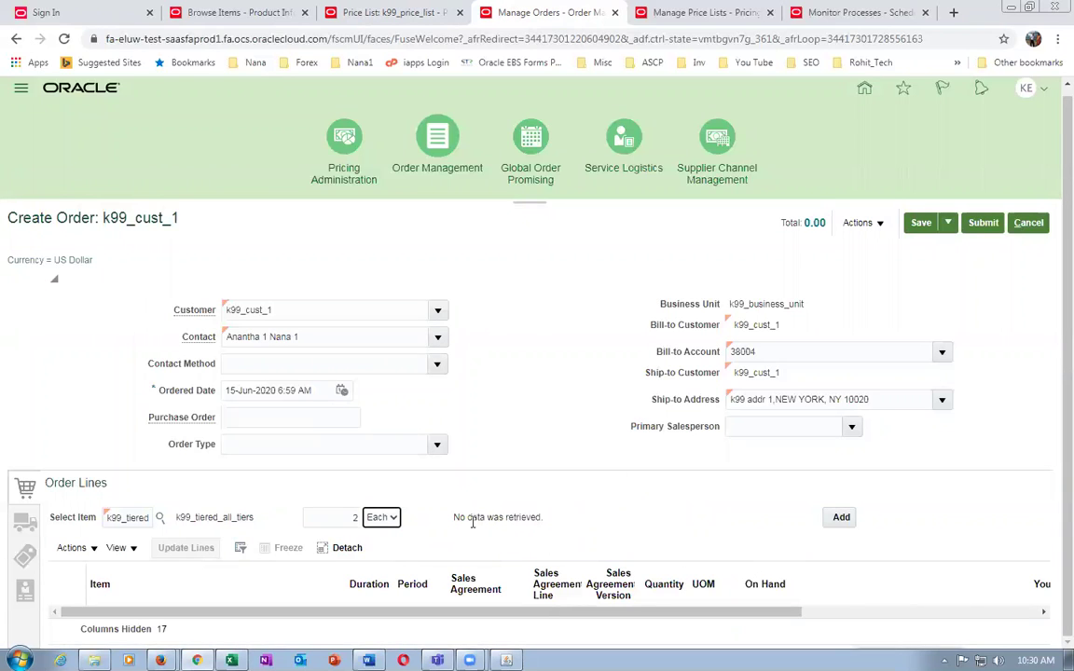
{"action": "left_click_drag", "start_coordinate": [471, 522], "coordinate": [511, 523]}
{"action": "left_click_drag", "start_coordinate": [512, 530], "coordinate": [508, 530]}
{"action": "left_click_drag", "start_coordinate": [512, 530], "coordinate": [723, 17]}
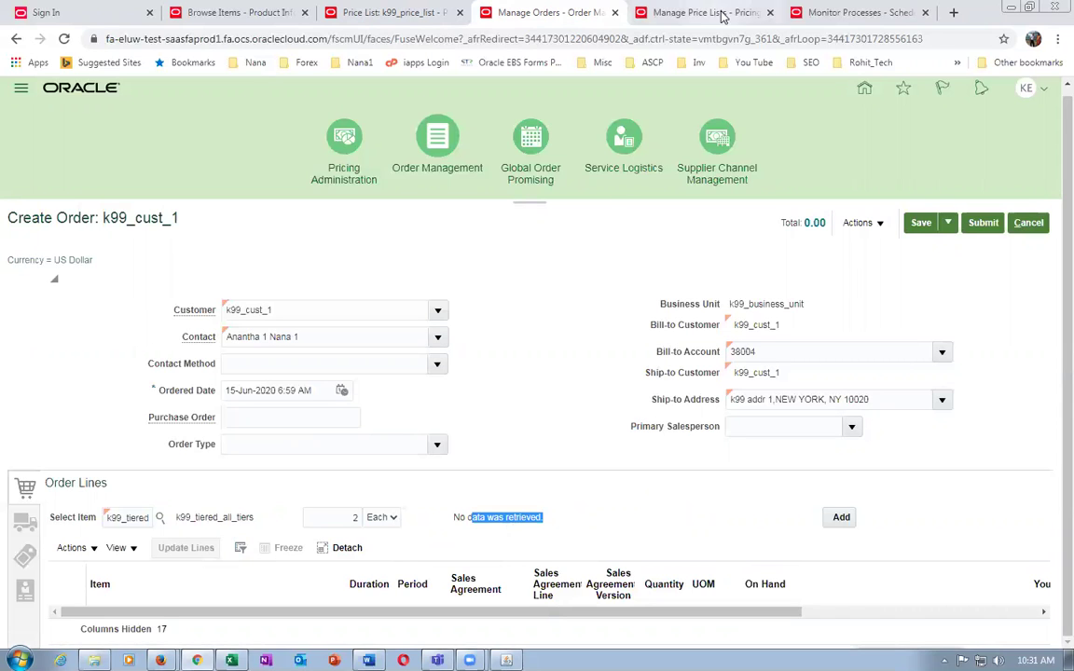
- Go to Browse Items in Product Information Management and search for item k99_tiered_all_tiers
{"action": "left_click", "coordinate": [725, 18]}
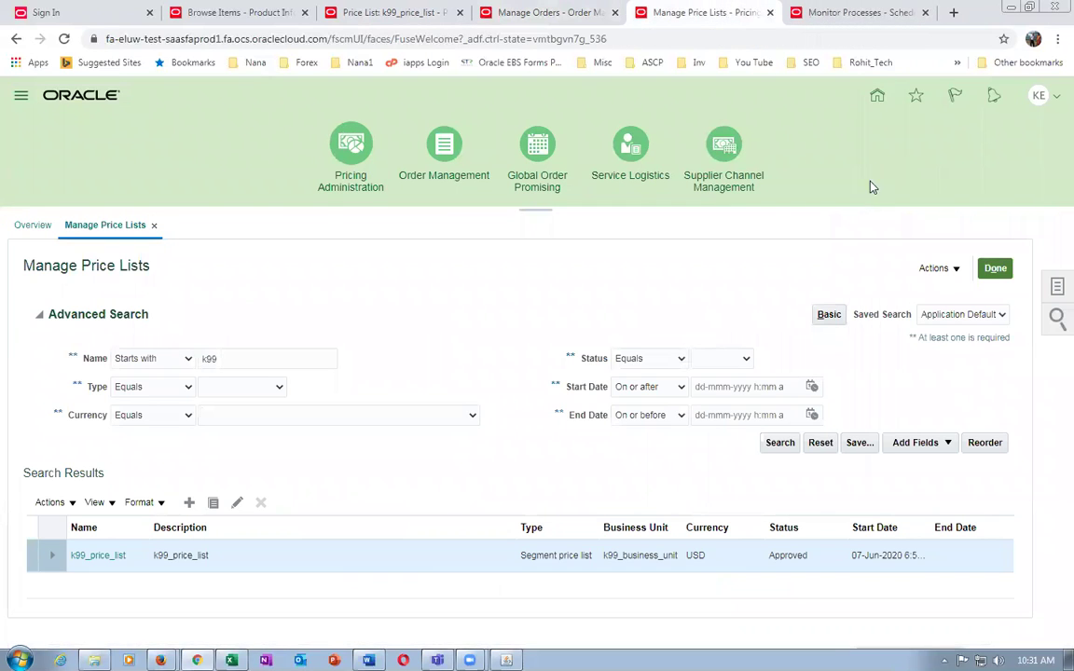
{"action": "left_click", "coordinate": [877, 101]}
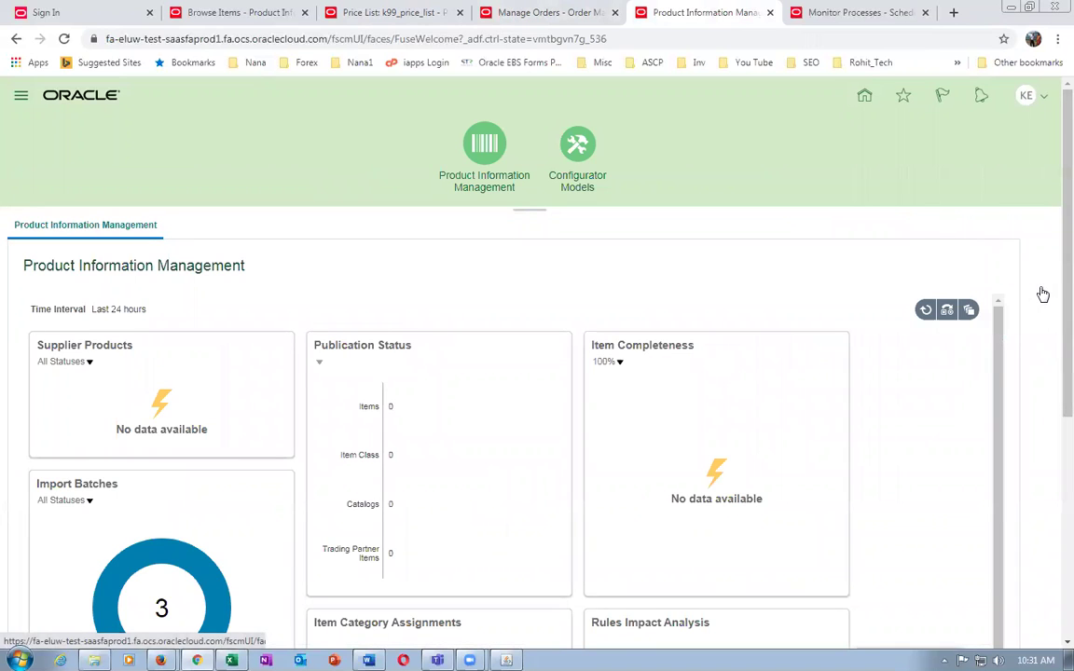
{"action": "left_click", "coordinate": [942, 273]}
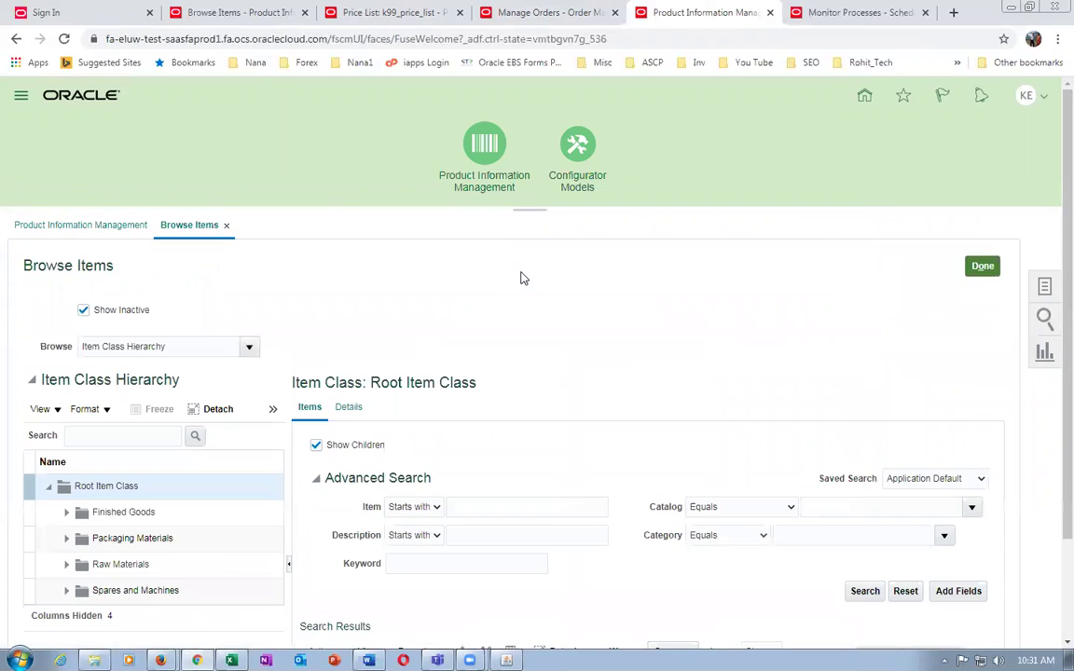
{"action": "left_click", "coordinate": [479, 506]}
{"action": "type", "text": "k99_tiered_all_tiers"}
{"action": "key", "text": "Tab"}
{"action": "left_click", "coordinate": [864, 591]}
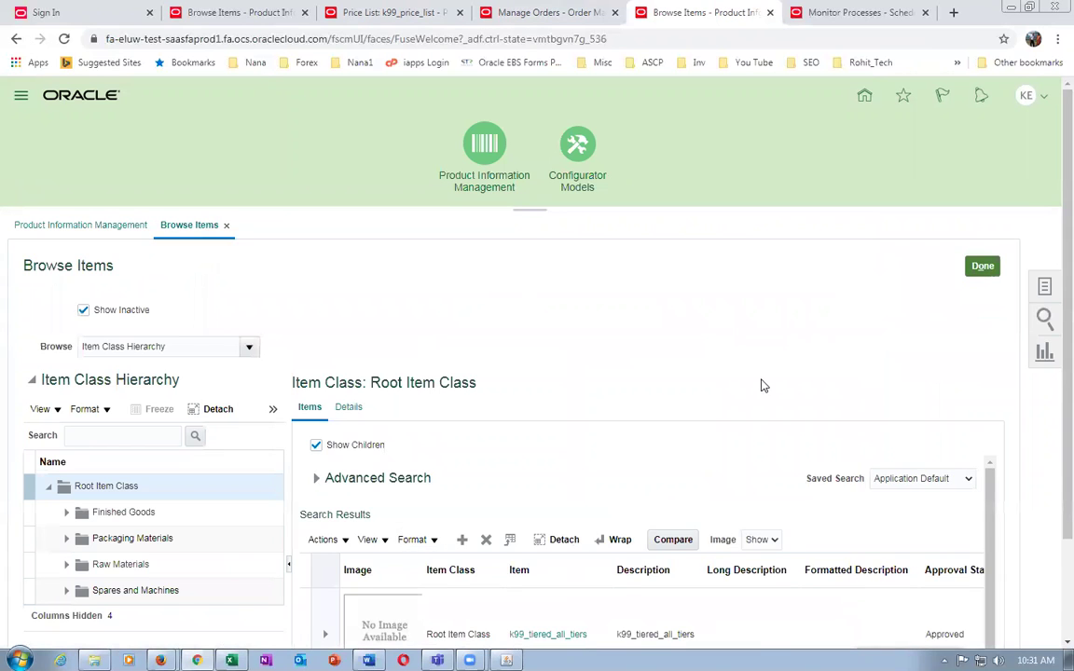
- Check which organizations the k99_tiered_all_tiers item is assigned to
{"action": "scroll", "coordinate": [761, 383], "scroll_direction": "down", "scroll_amount": 2}
{"action": "scroll", "coordinate": [761, 385], "scroll_direction": "down", "scroll_amount": 2}
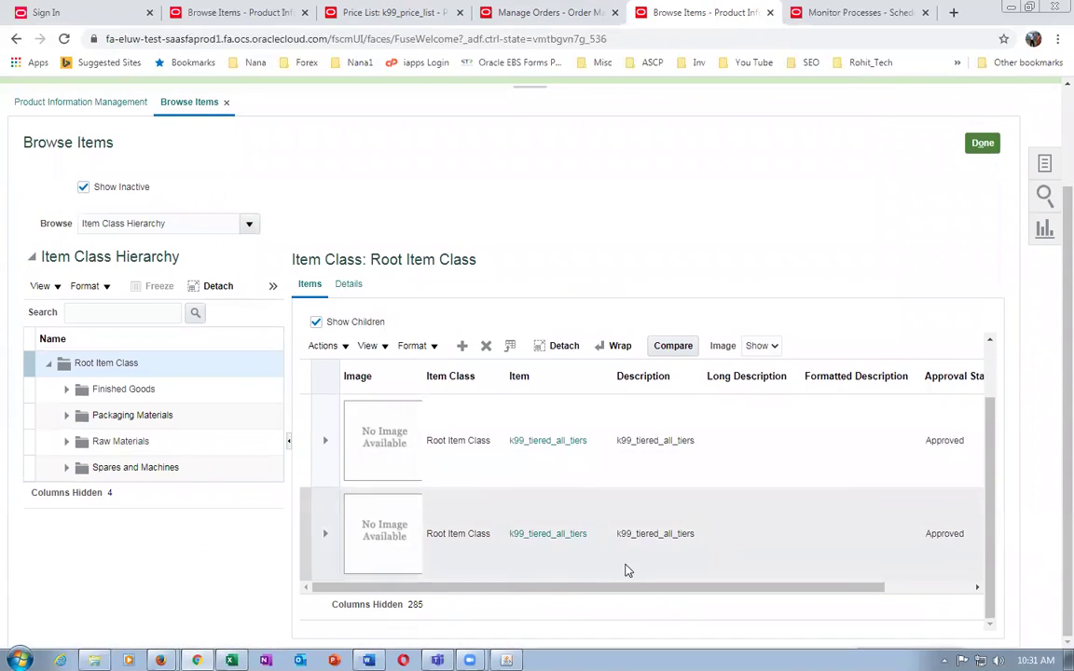
{"action": "left_click_drag", "start_coordinate": [501, 587], "coordinate": [599, 608]}
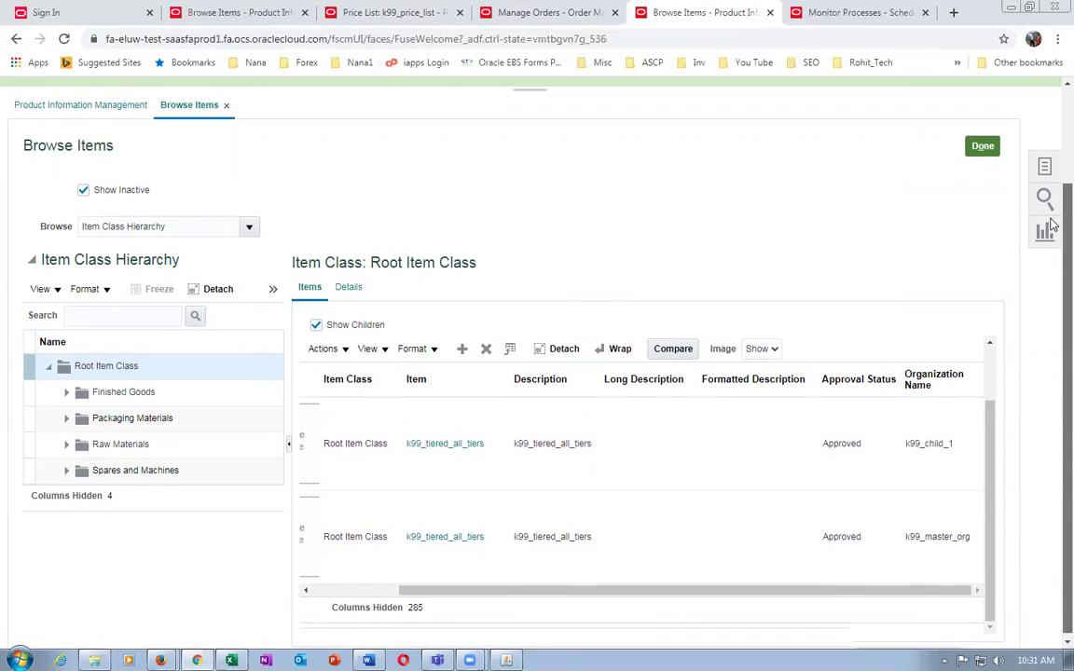
{"action": "scroll", "coordinate": [1025, 280], "scroll_direction": "up", "scroll_amount": 2}
- Return to the order for k99_cust_1 and cancel it, discarding the unsaved changes
{"action": "left_click", "coordinate": [556, 13]}
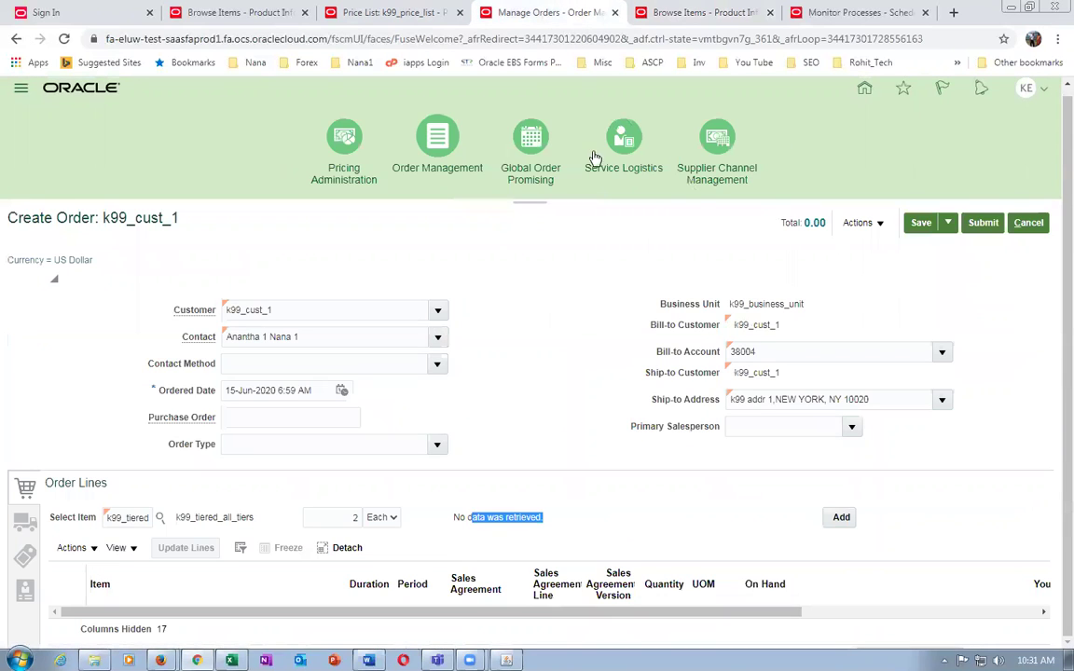
{"action": "left_click", "coordinate": [1028, 222]}
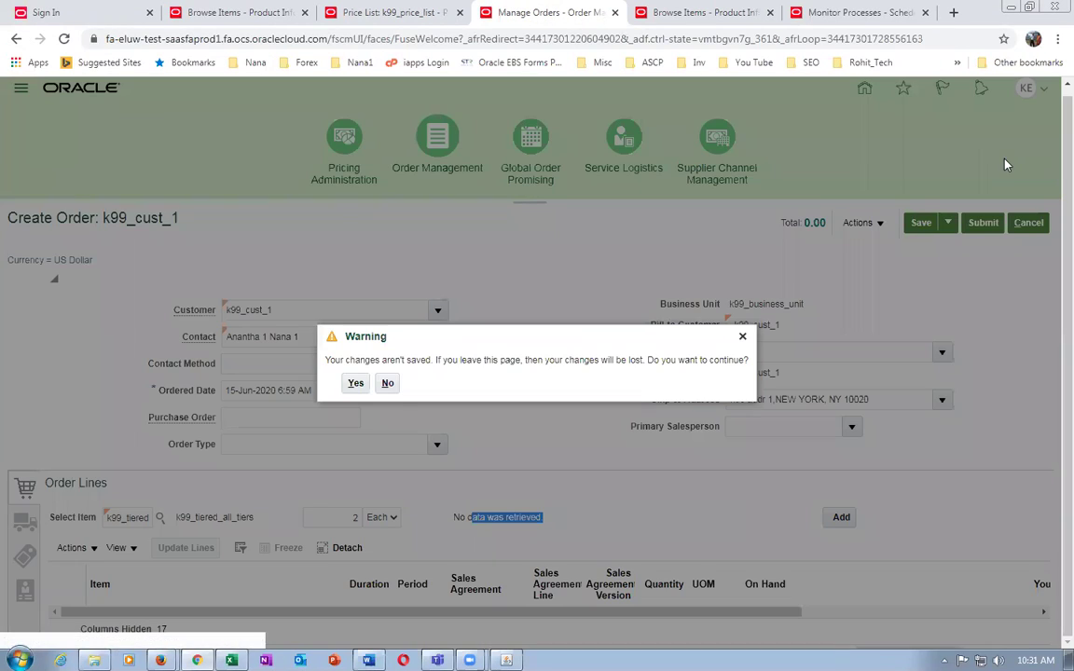
{"action": "left_click", "coordinate": [355, 383]}
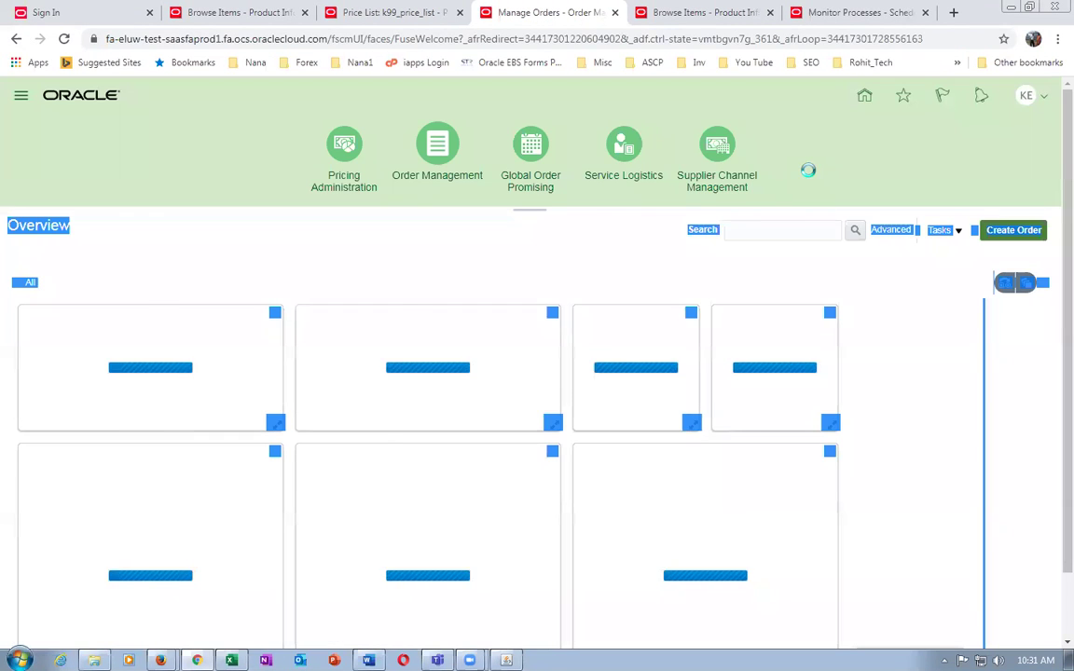
- Sign out of Oracle Applications Cloud, confirming the single sign-off, and sign back in with the prefilled credentials
{"action": "left_click", "coordinate": [1025, 99]}
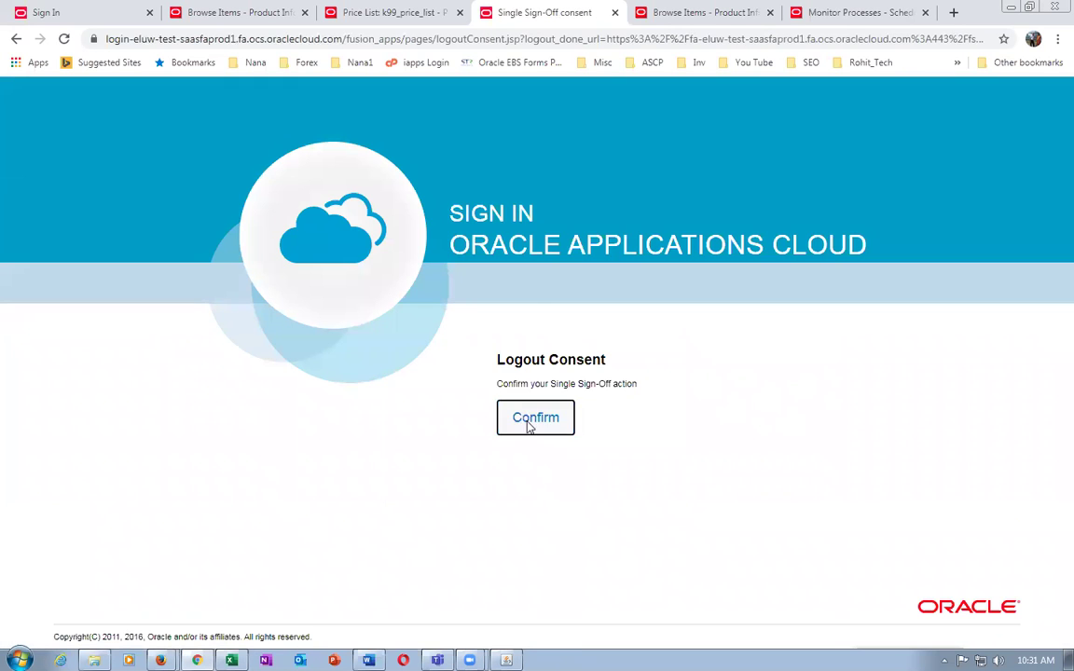
{"action": "left_click", "coordinate": [522, 416]}
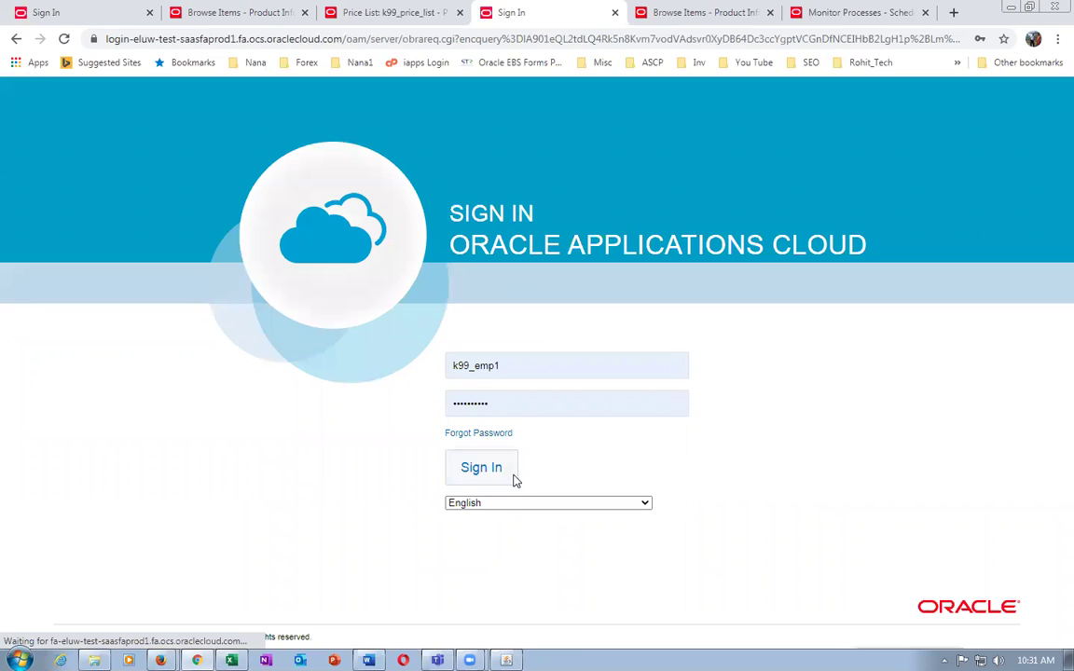
{"action": "left_click", "coordinate": [513, 479]}
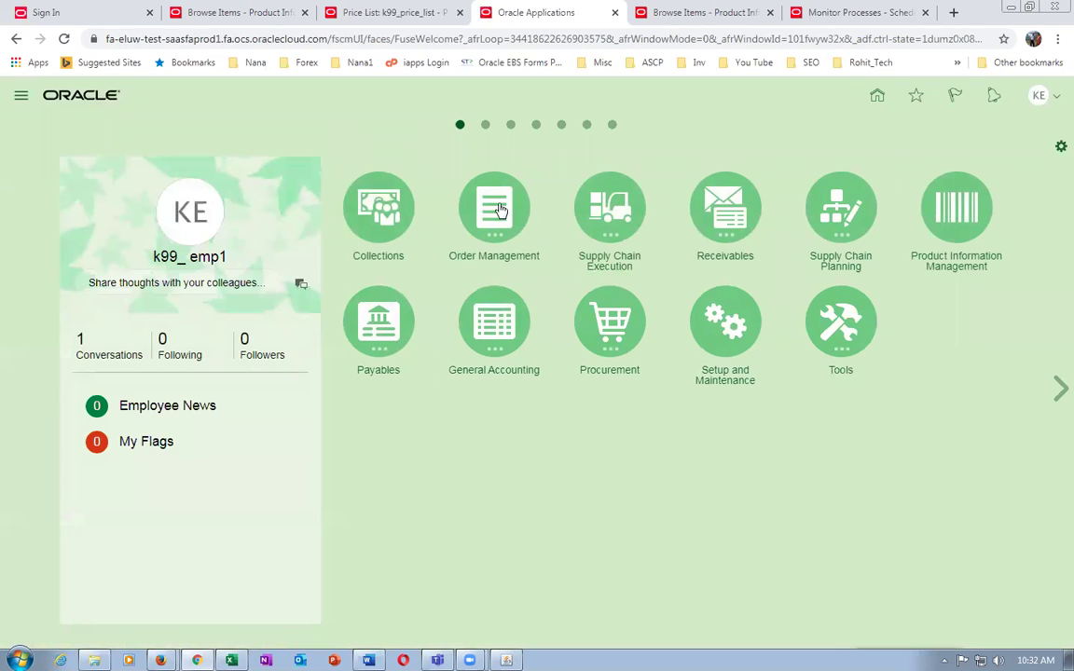
- Open Order Management and create a new sales order for customer k99_cust_1
{"action": "left_click", "coordinate": [498, 209]}
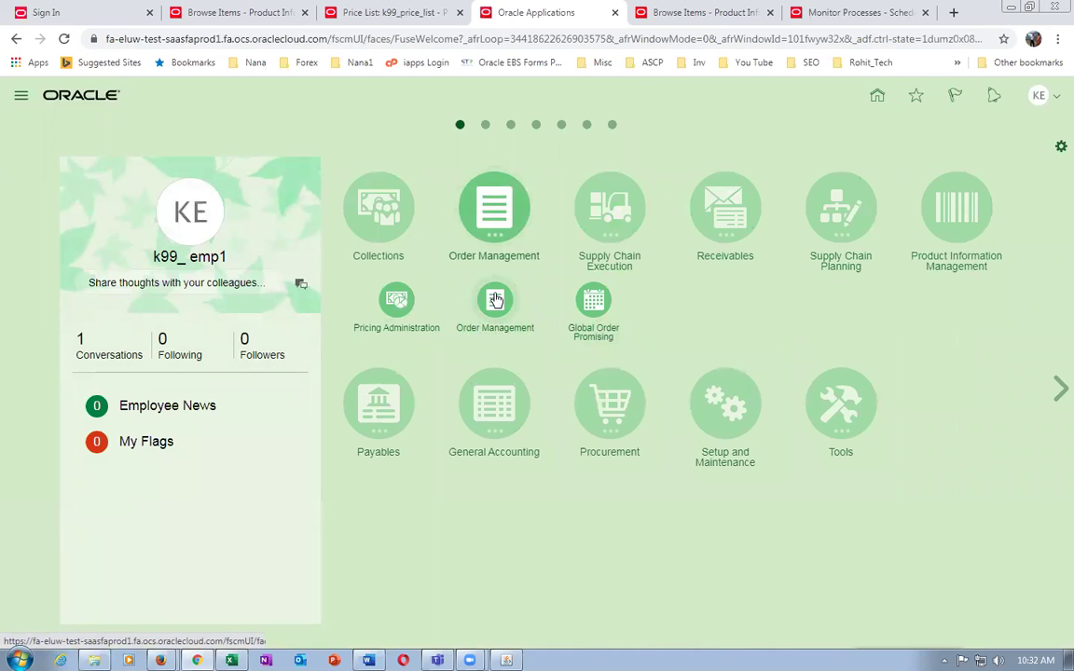
{"action": "left_click", "coordinate": [495, 300]}
{"action": "left_click", "coordinate": [1014, 232]}
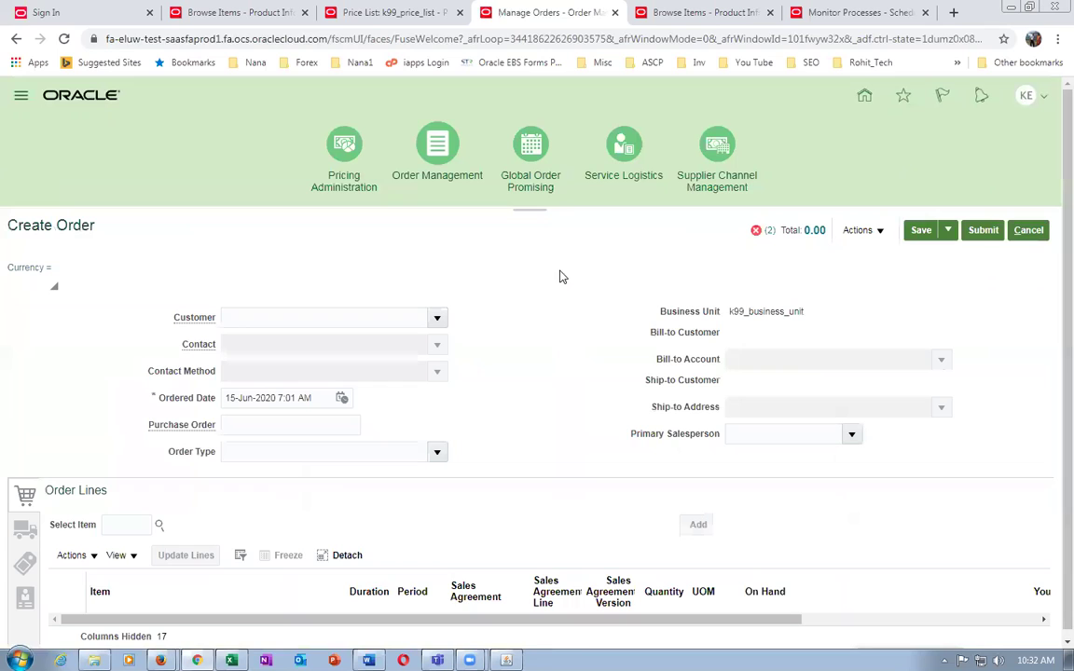
{"action": "left_click", "coordinate": [247, 319]}
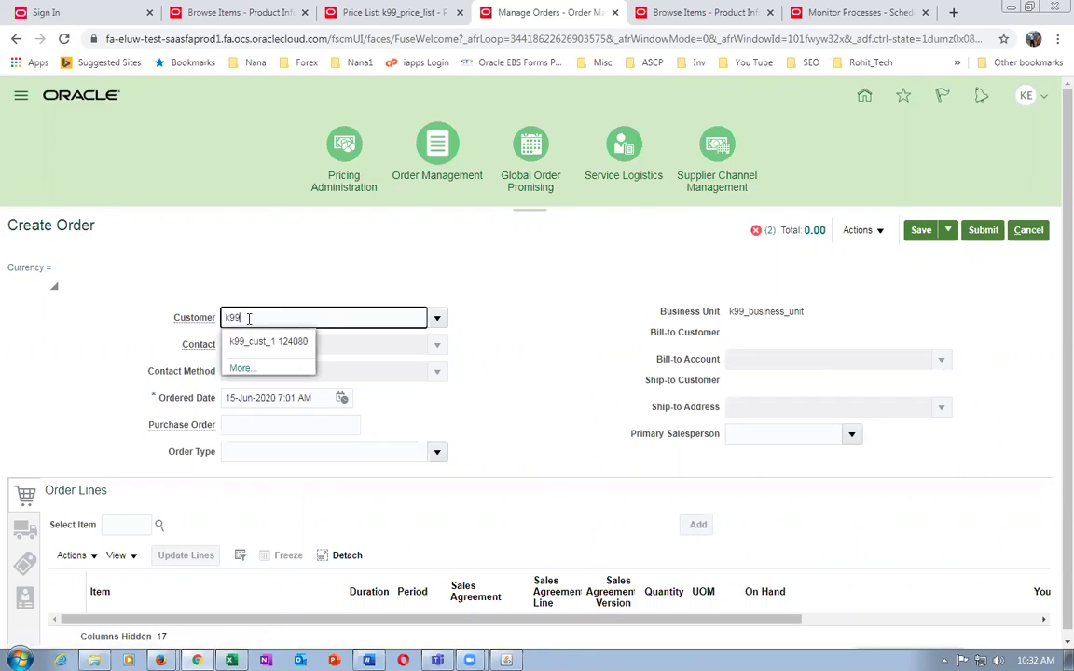
{"action": "left_click", "coordinate": [304, 343]}
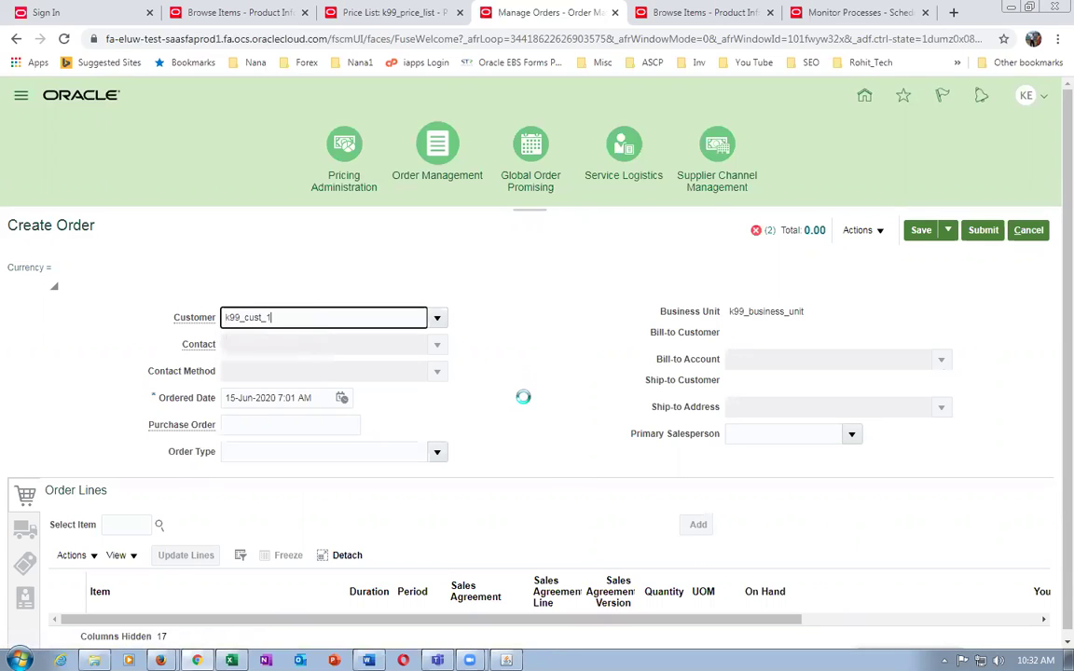
- Check the pricing of item k99_tiered_all_tiers at quantity 3 in the order, and cancel the order without saving
{"action": "left_click", "coordinate": [135, 522]}
{"action": "type", "text": "k99_tiered"}
{"action": "key", "text": "Tab"}
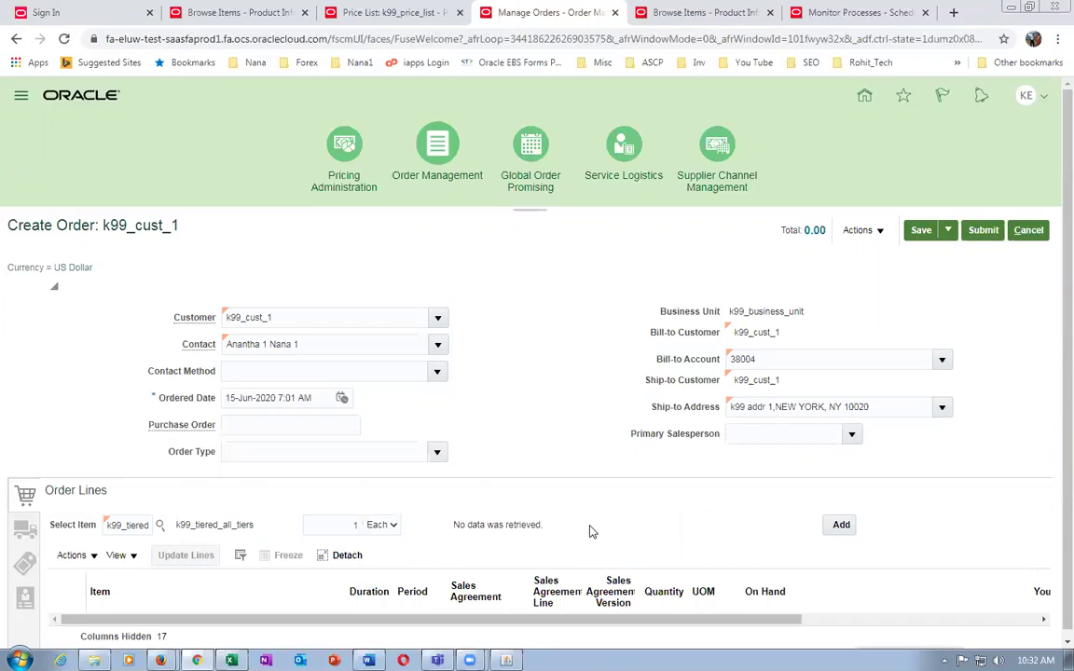
{"action": "left_click", "coordinate": [353, 527]}
{"action": "type", "text": "3"}
{"action": "key", "text": "Tab"}
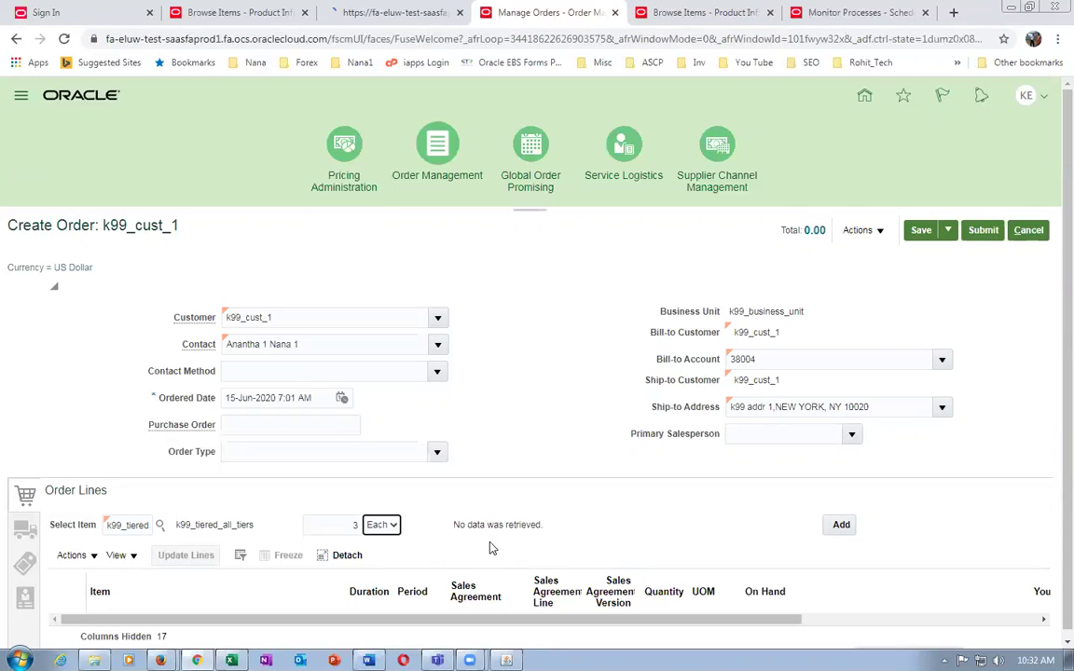
{"action": "left_click", "coordinate": [1026, 230]}
{"action": "left_click", "coordinate": [354, 383]}
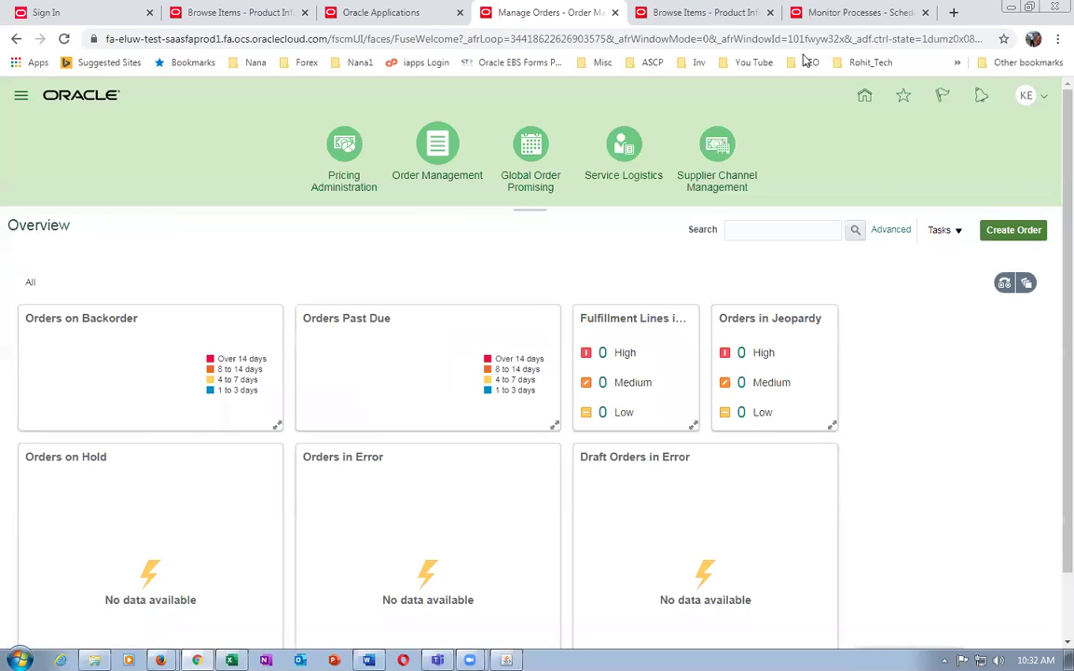
- Duplicate the Manage Orders browser tab and open Pricing Administration in the copy
{"action": "right_click", "coordinate": [590, 15]}
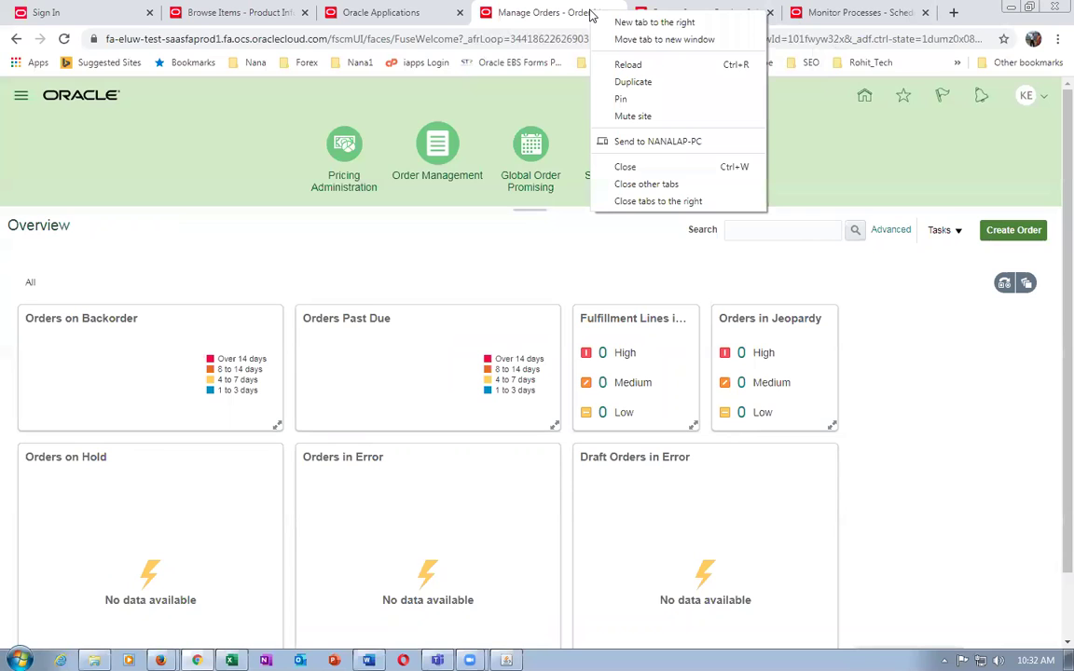
{"action": "left_click", "coordinate": [620, 82]}
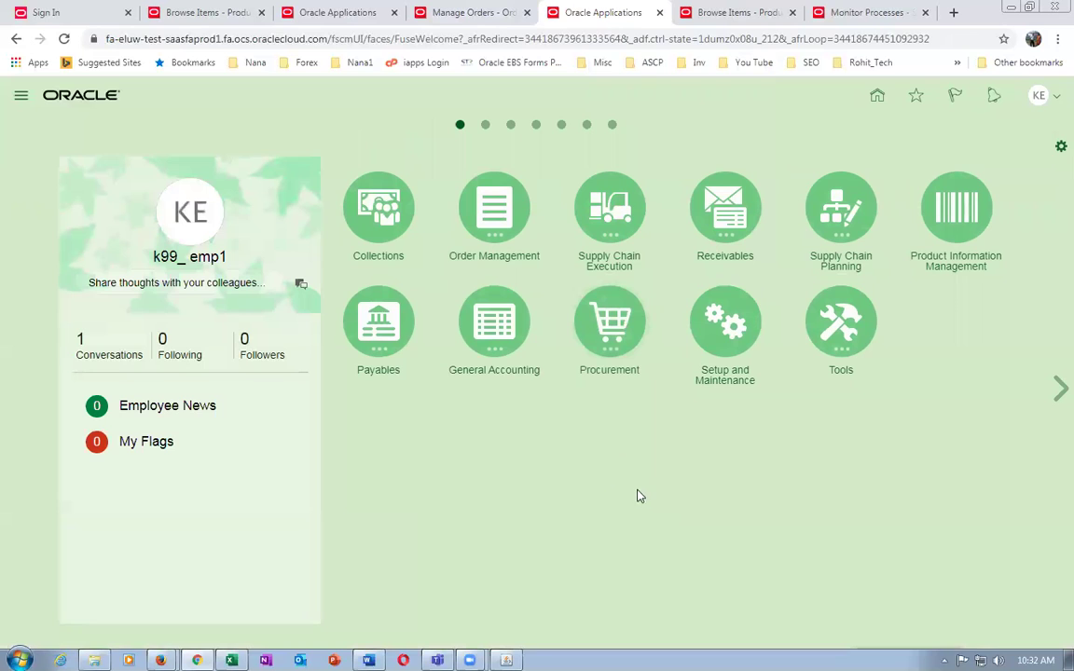
{"action": "left_click", "coordinate": [487, 233]}
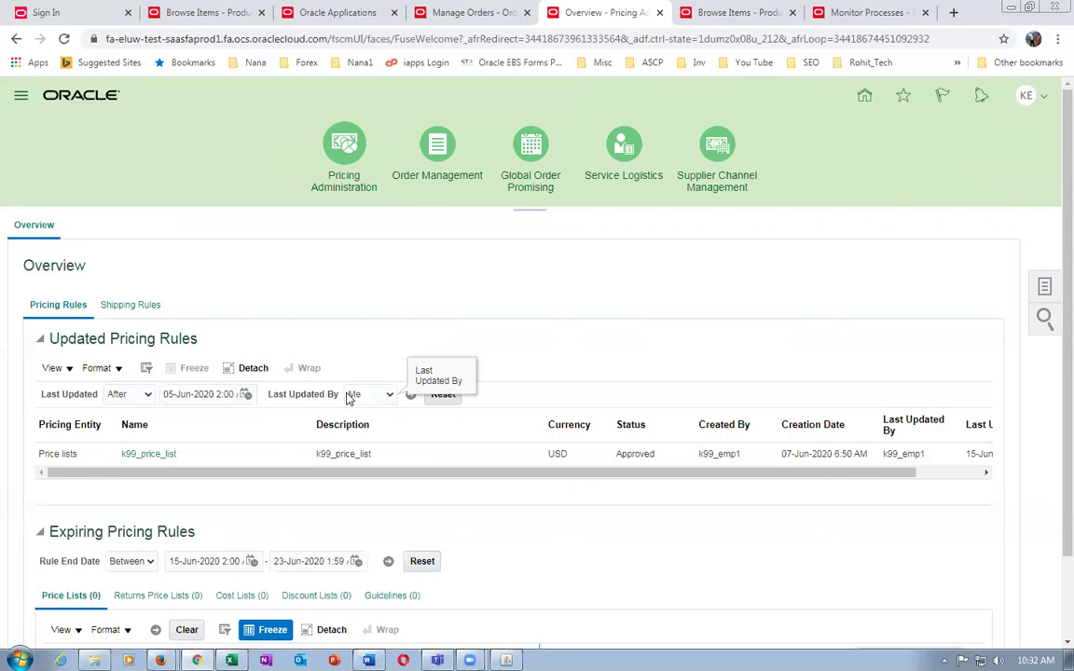
{"action": "scroll", "coordinate": [350, 400], "scroll_direction": "down", "scroll_amount": 2}
{"action": "scroll", "coordinate": [694, 306], "scroll_direction": "up", "scroll_amount": 2}
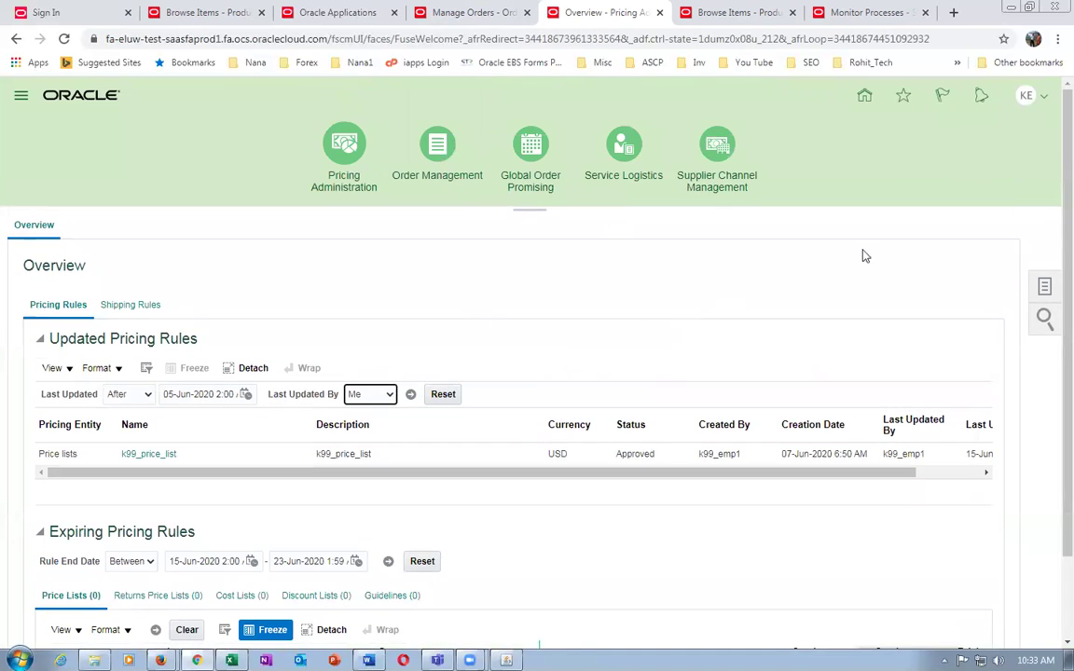
- Go to Manage Price Lists, search for names starting with k99 and open k99_price_list for editing
{"action": "left_click", "coordinate": [1044, 287]}
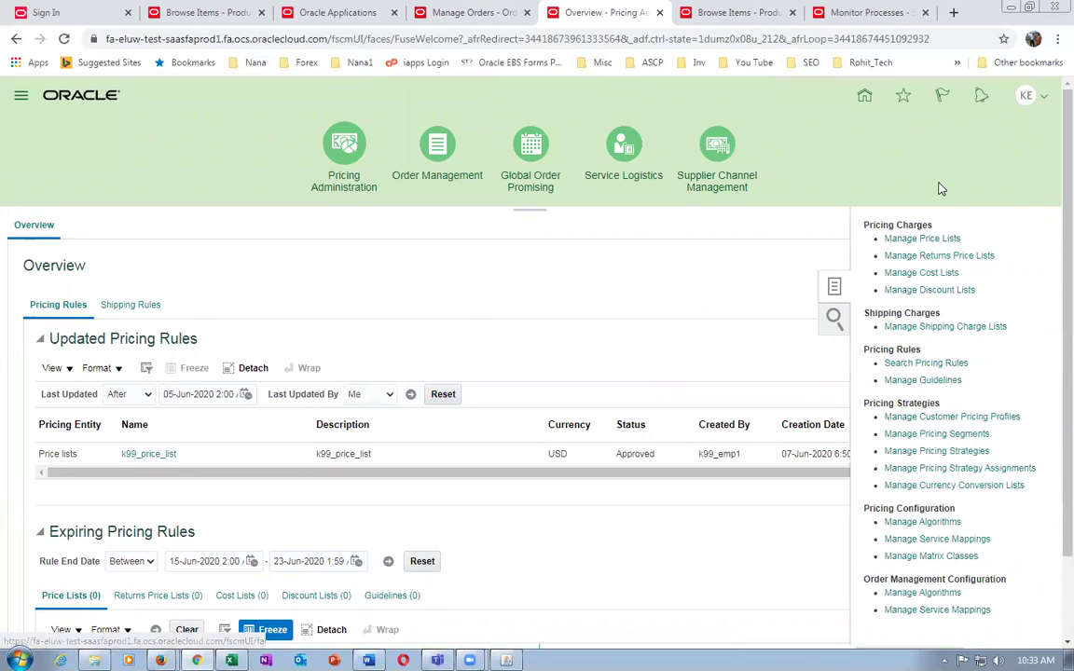
{"action": "left_click", "coordinate": [918, 239]}
{"action": "left_click", "coordinate": [223, 359]}
{"action": "type", "text": "k99"}
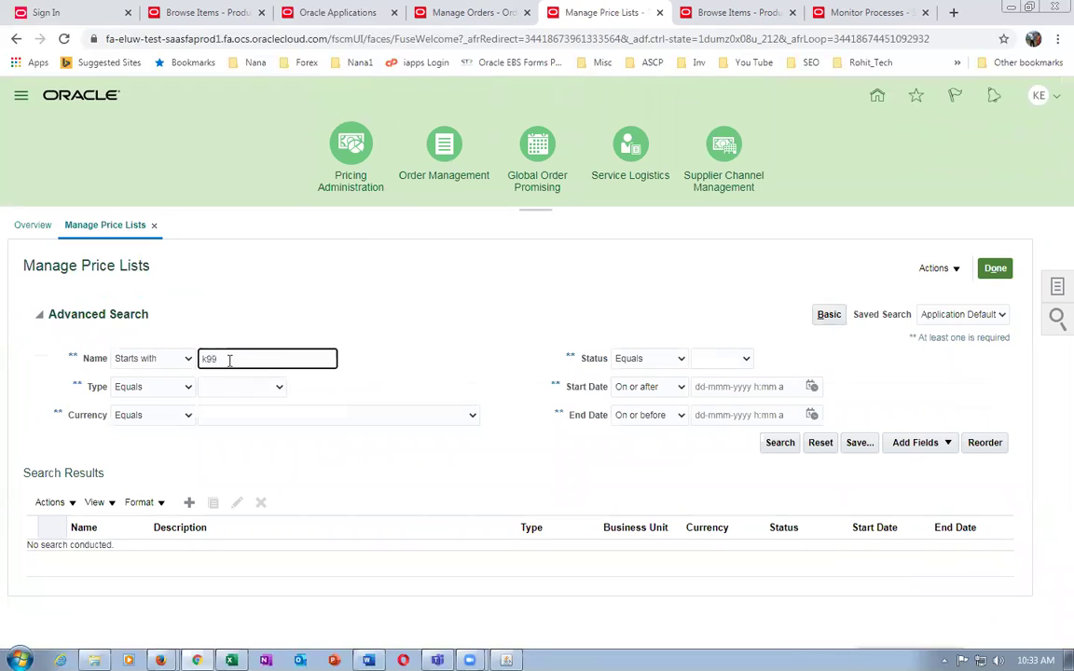
{"action": "key", "text": "Return"}
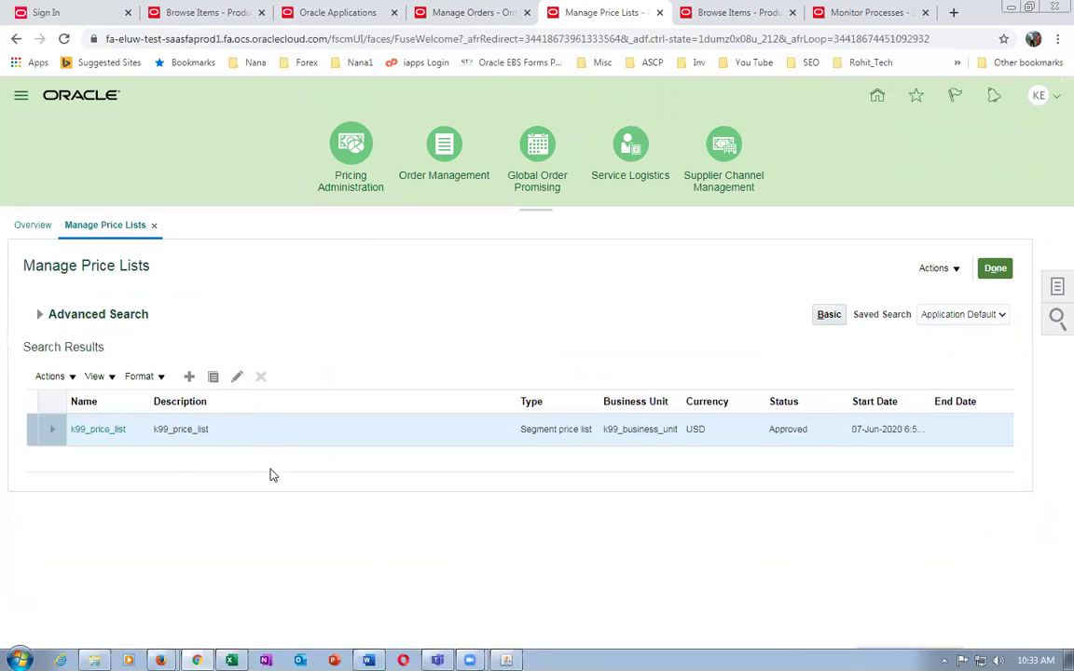
{"action": "left_click", "coordinate": [88, 431]}
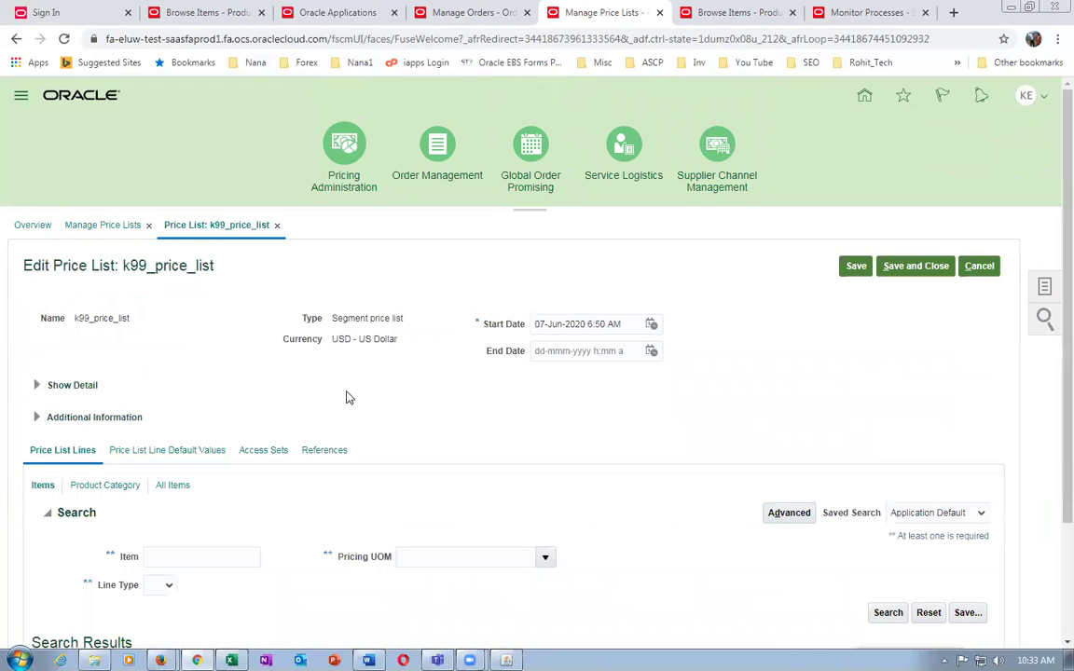
{"action": "scroll", "coordinate": [348, 398], "scroll_direction": "down", "scroll_amount": 2}
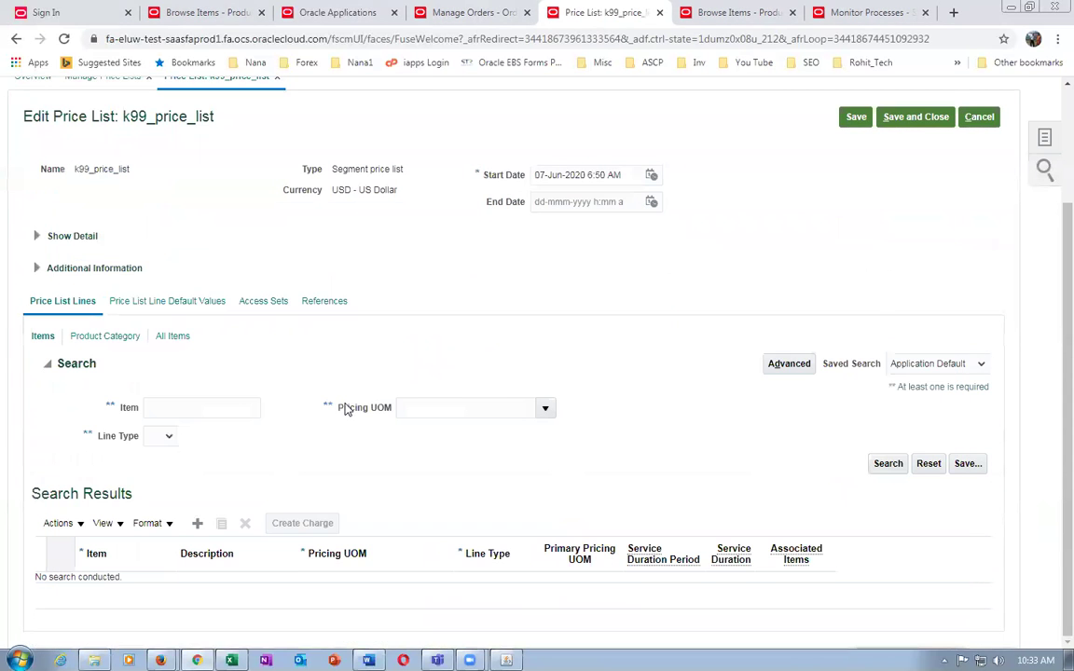
- Switch to the Pricing_Test workbook in Excel and copy the item name k99_tiered_block
{"action": "key", "text": "alt+Tab"}
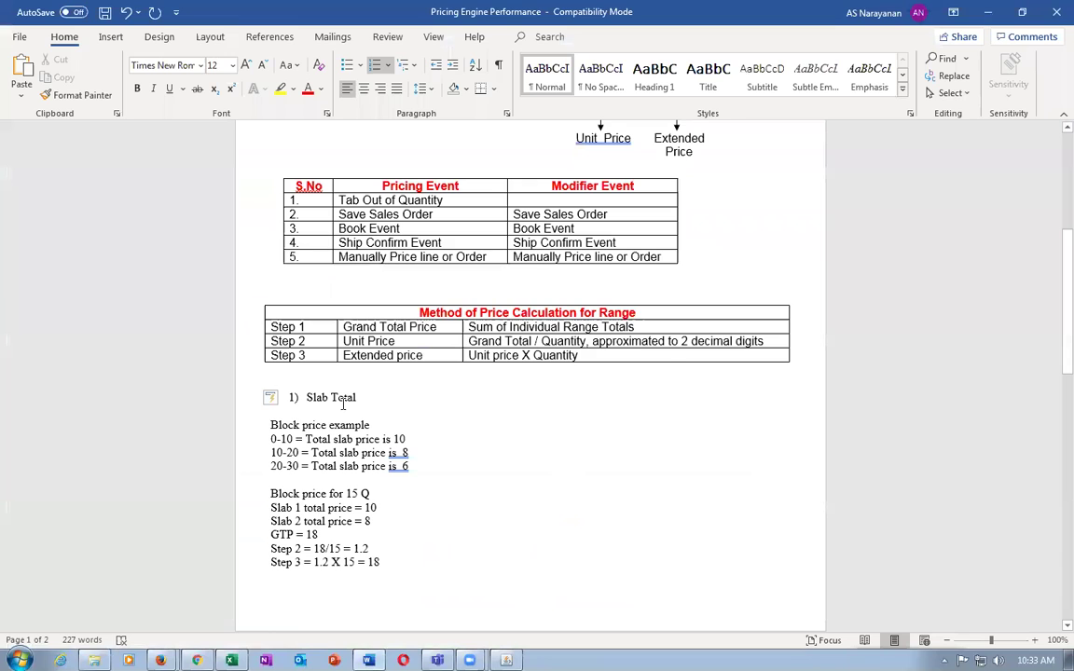
{"action": "key", "text": "alt+Tab"}
{"action": "key", "text": "alt+Tab"}
{"action": "key", "text": "alt+Tab"}
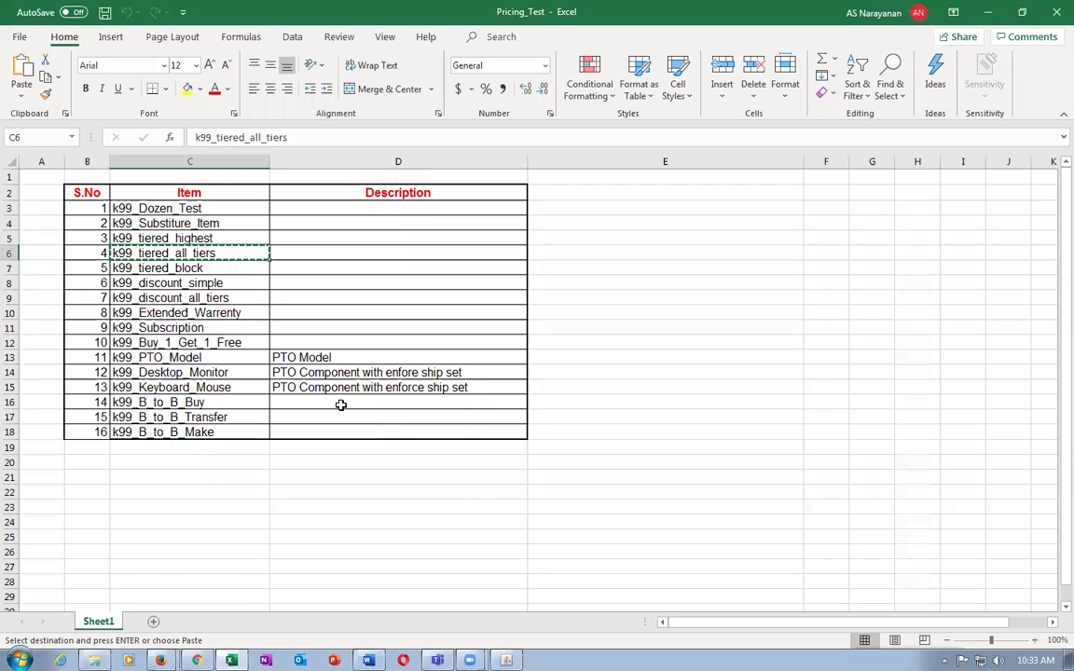
{"action": "left_click", "coordinate": [173, 268]}
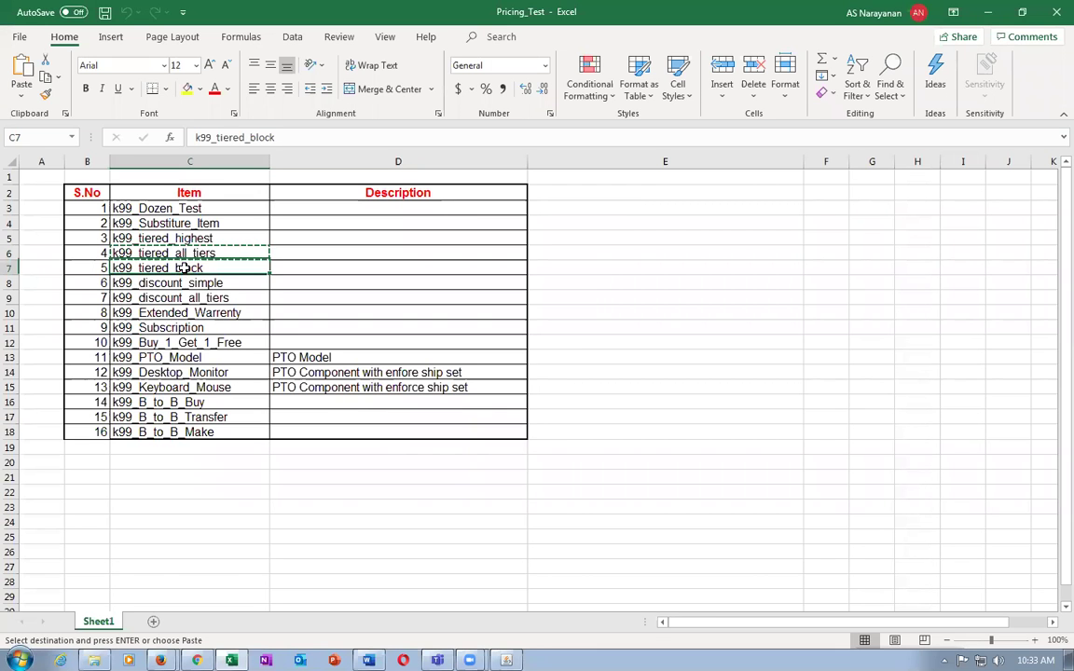
{"action": "key", "text": "ctrl+c"}
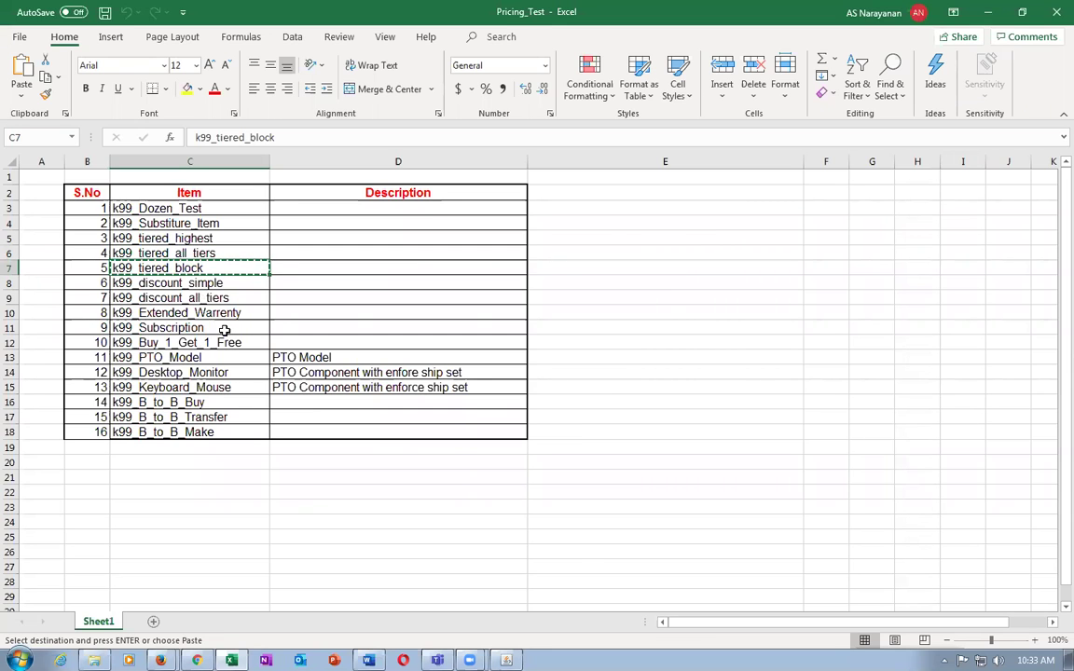
- Return to k99_price_list in the browser and add a price list line for the copied item k99_tiered_block
{"action": "key", "text": "alt+Tab"}
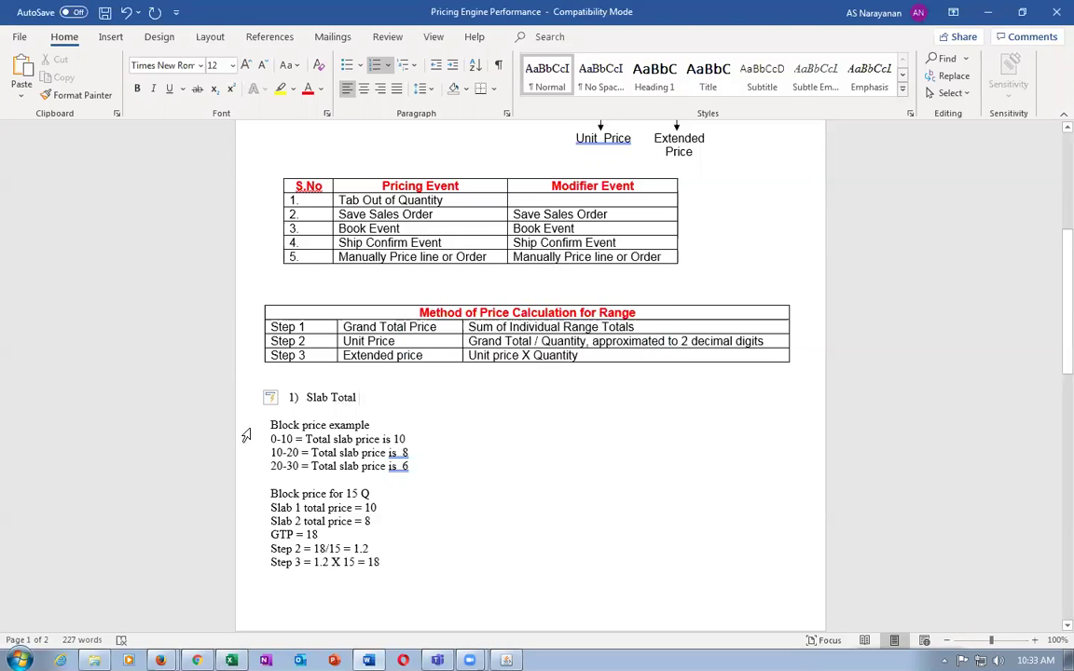
{"action": "key", "text": "alt+Tab"}
{"action": "key", "text": "alt+Tab"}
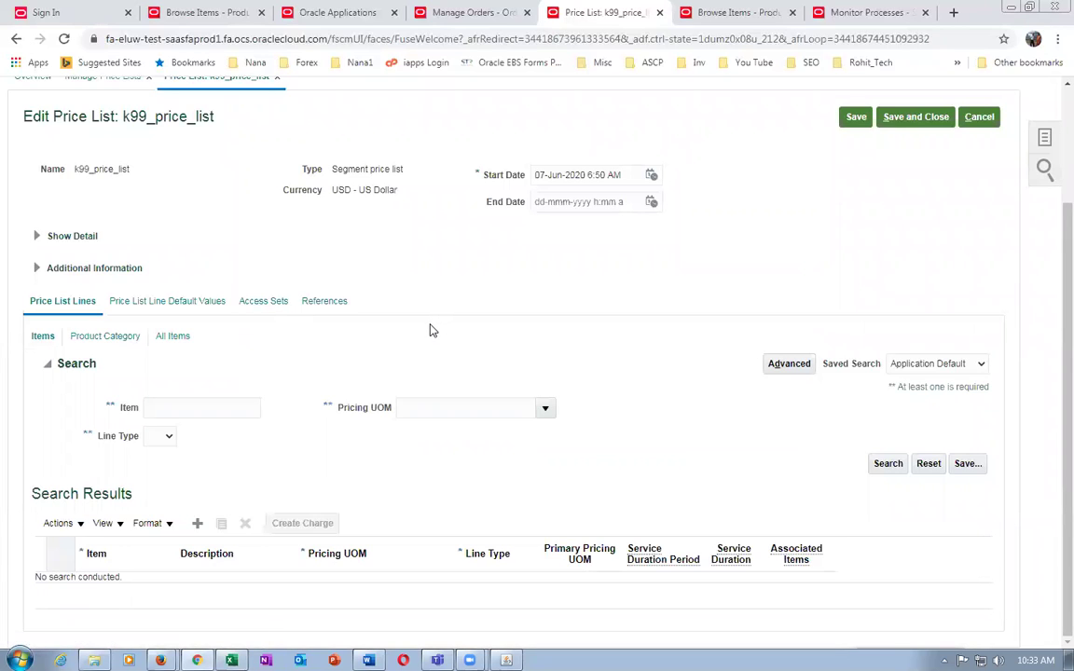
{"action": "left_click", "coordinate": [196, 523]}
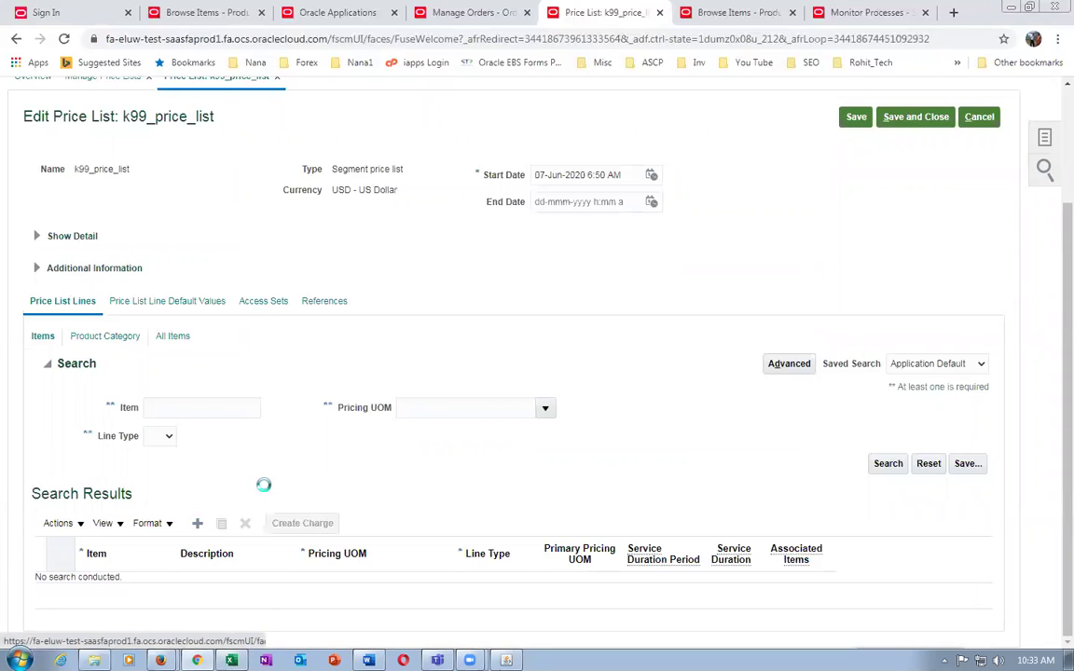
{"action": "key", "text": "ctrl+v"}
{"action": "key", "text": "Tab"}
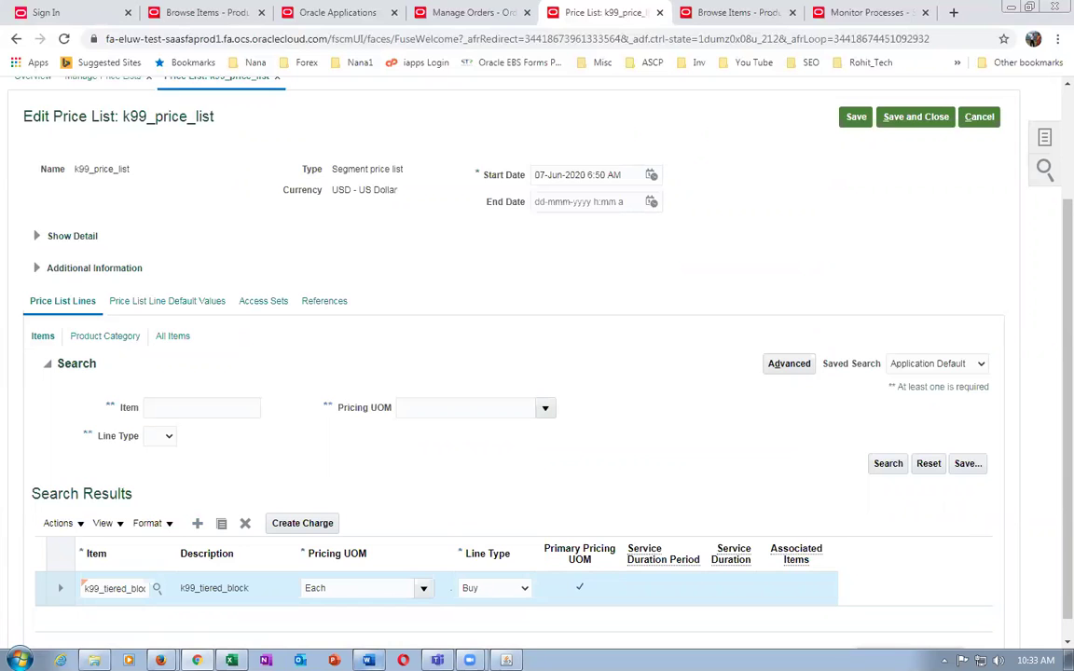
- Create a Sale Price charge for k99_tiered_block with a base price of 100.00 USD and start date 15-Jun-2020 7:03 AM
{"action": "left_click", "coordinate": [312, 527]}
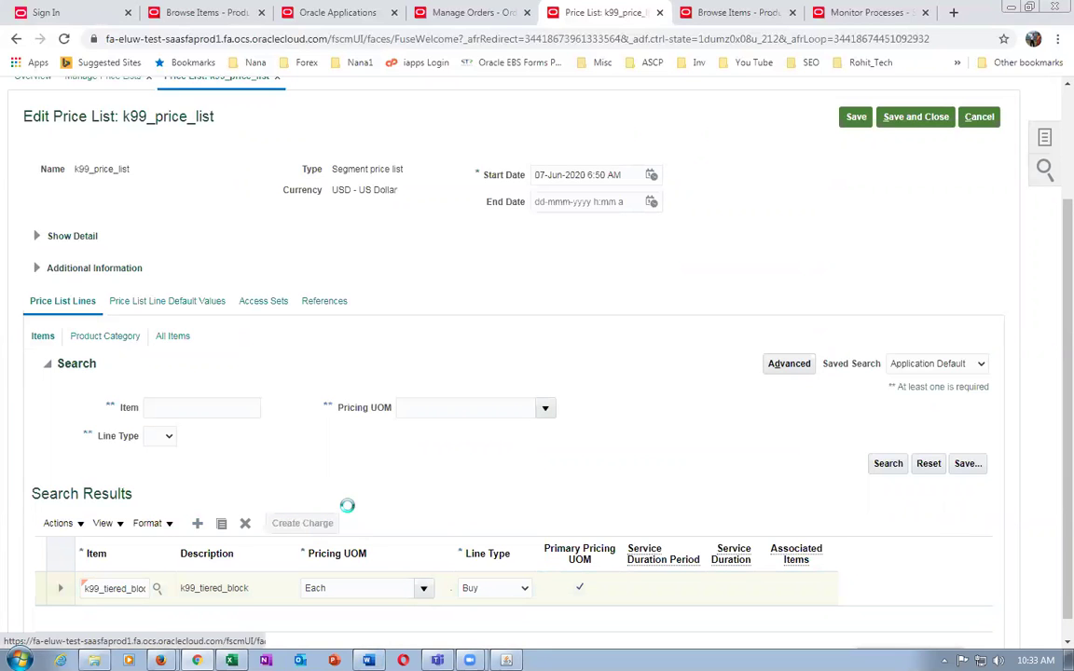
{"action": "scroll", "coordinate": [353, 512], "scroll_direction": "down", "scroll_amount": 5}
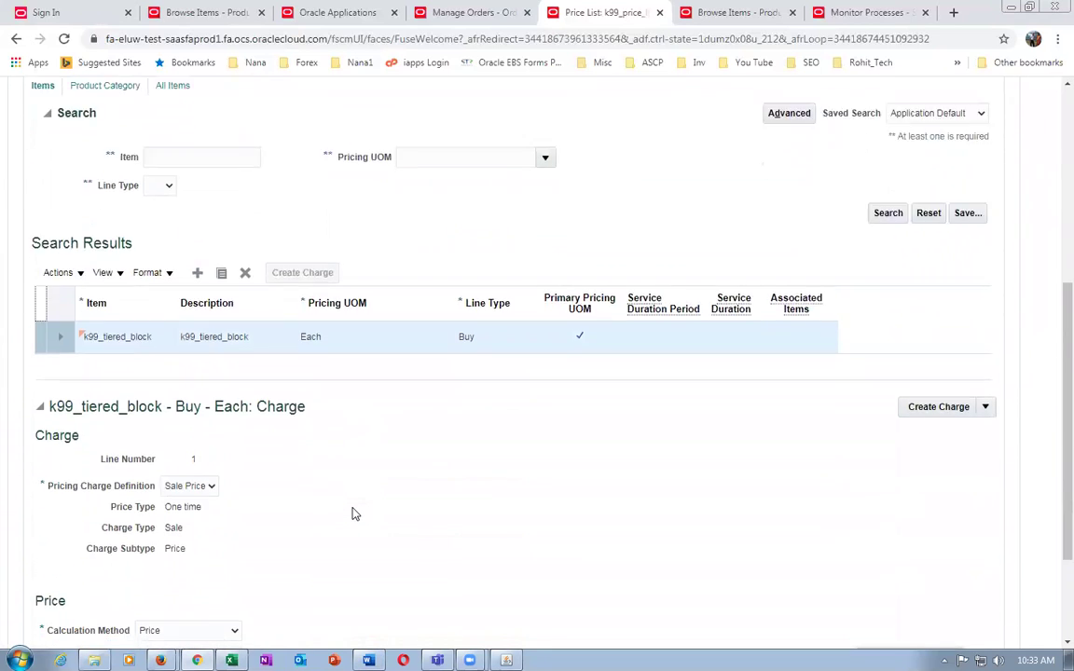
{"action": "left_click", "coordinate": [152, 485]}
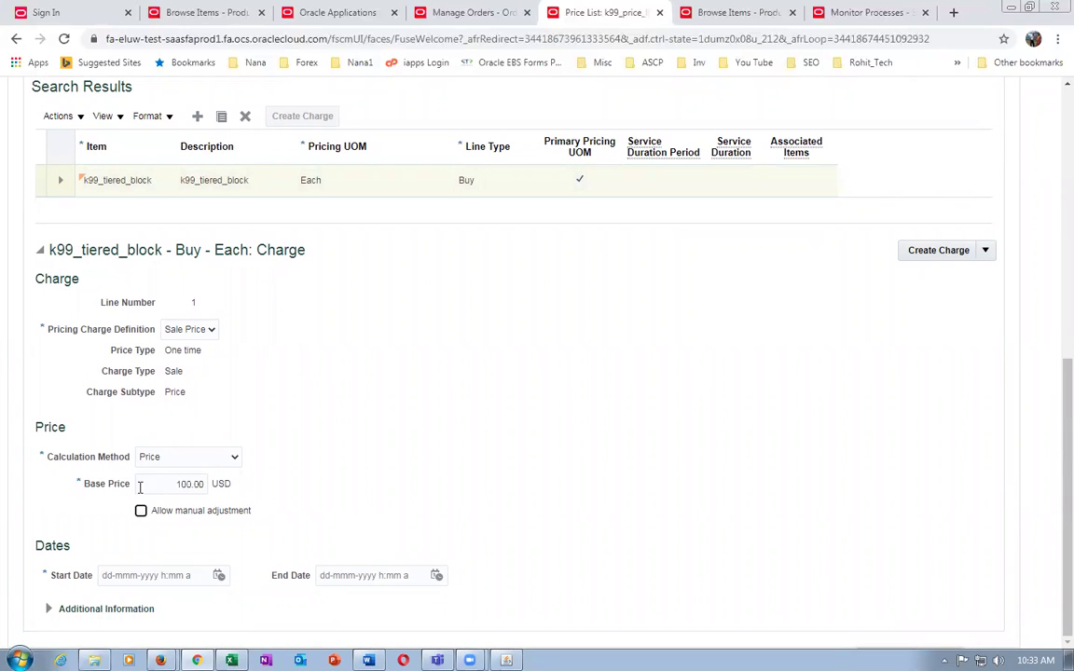
{"action": "left_click", "coordinate": [217, 575]}
{"action": "left_click", "coordinate": [363, 547]}
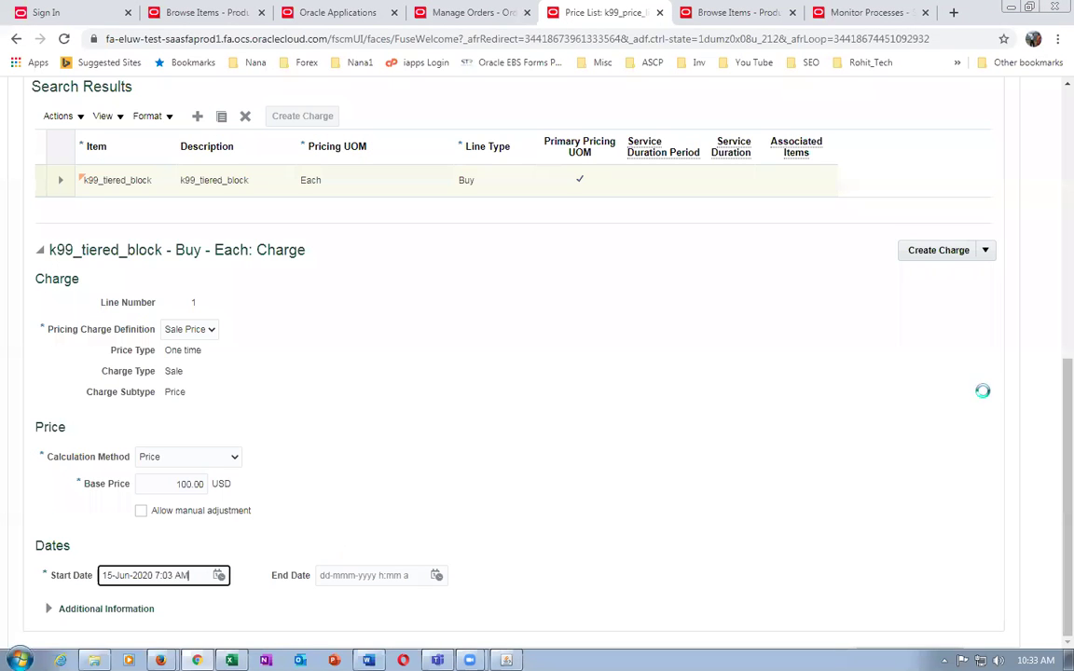
- Add a tiered adjustment to the Sale Price charge based on Item quantity, aggregated On line, applied to All tiers with application method As block
{"action": "left_click", "coordinate": [984, 249]}
{"action": "left_click", "coordinate": [968, 296]}
{"action": "left_click", "coordinate": [418, 305]}
{"action": "left_click", "coordinate": [421, 343]}
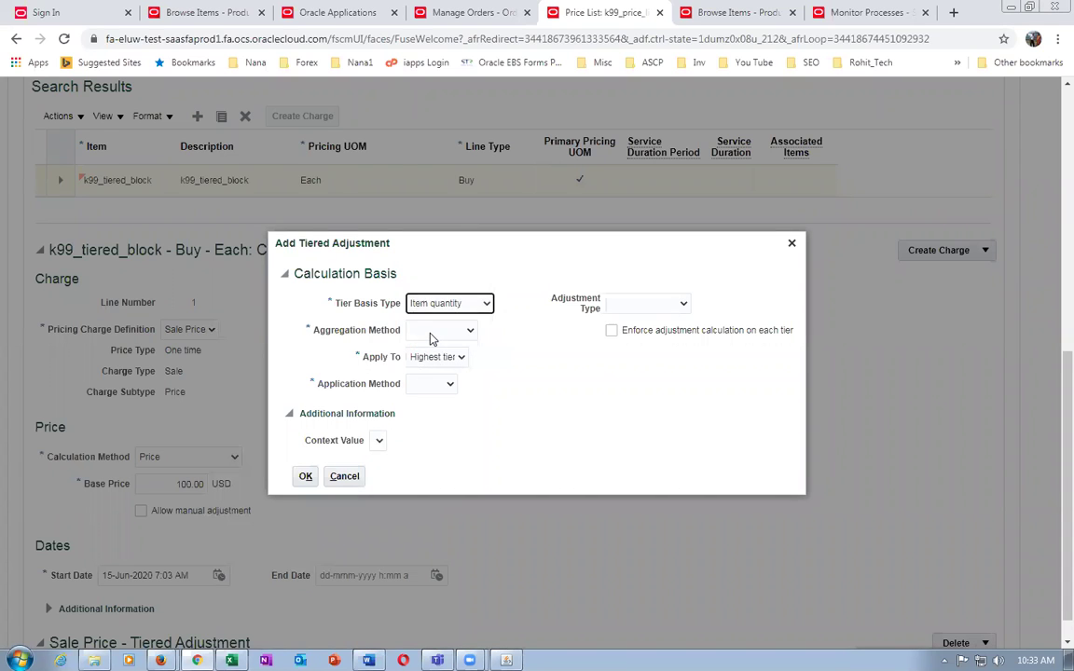
{"action": "left_click", "coordinate": [431, 334]}
{"action": "left_click", "coordinate": [435, 360]}
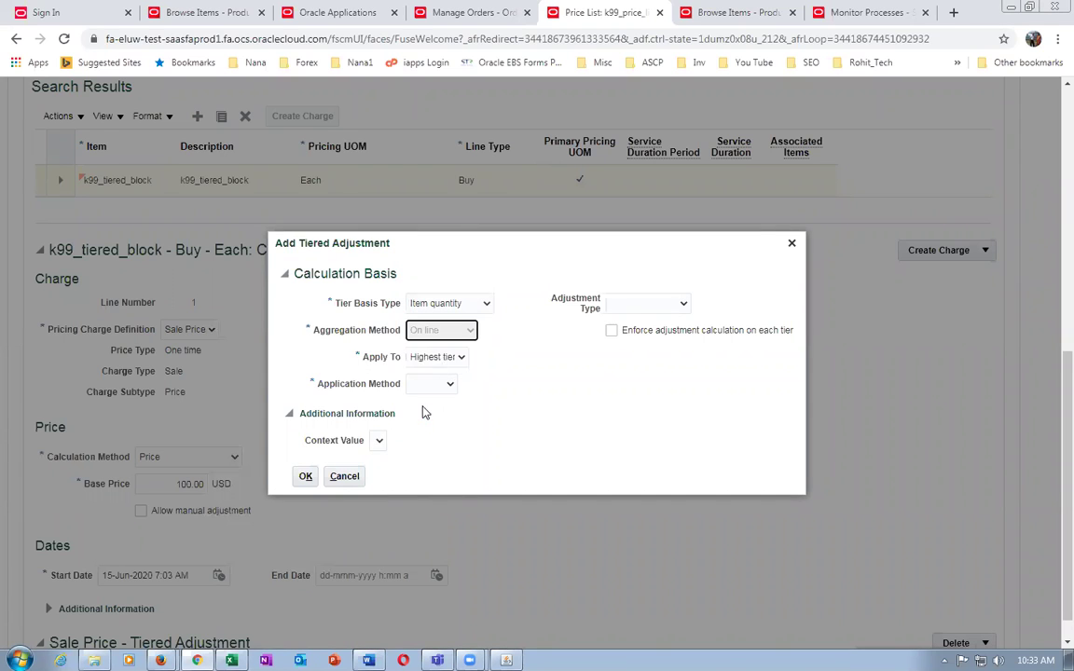
{"action": "left_click", "coordinate": [442, 361]}
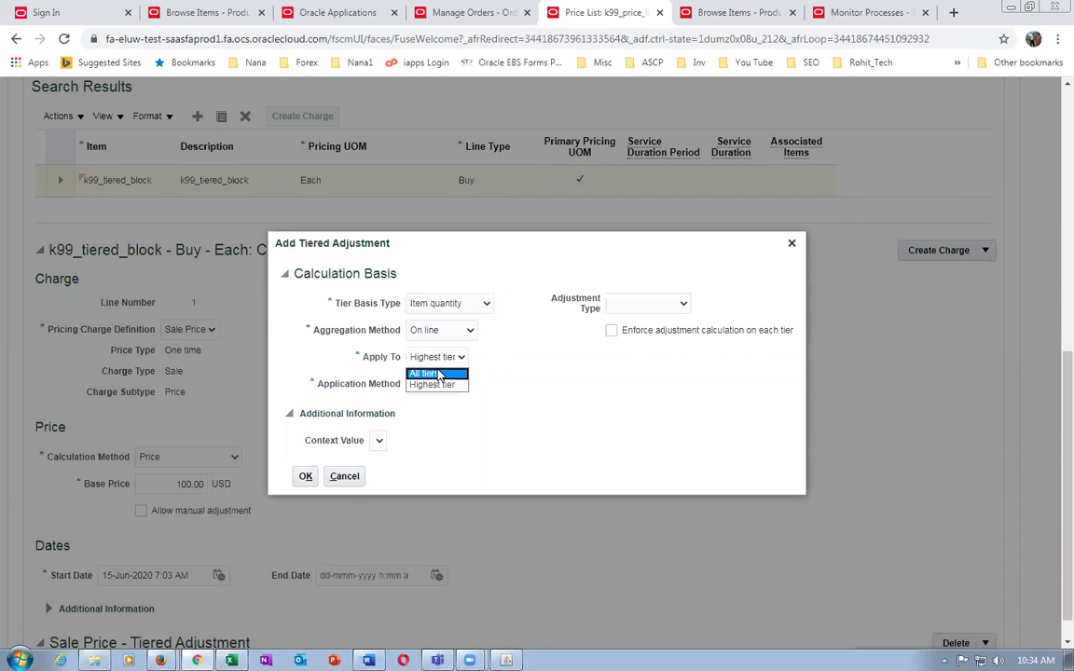
{"action": "left_click", "coordinate": [437, 374]}
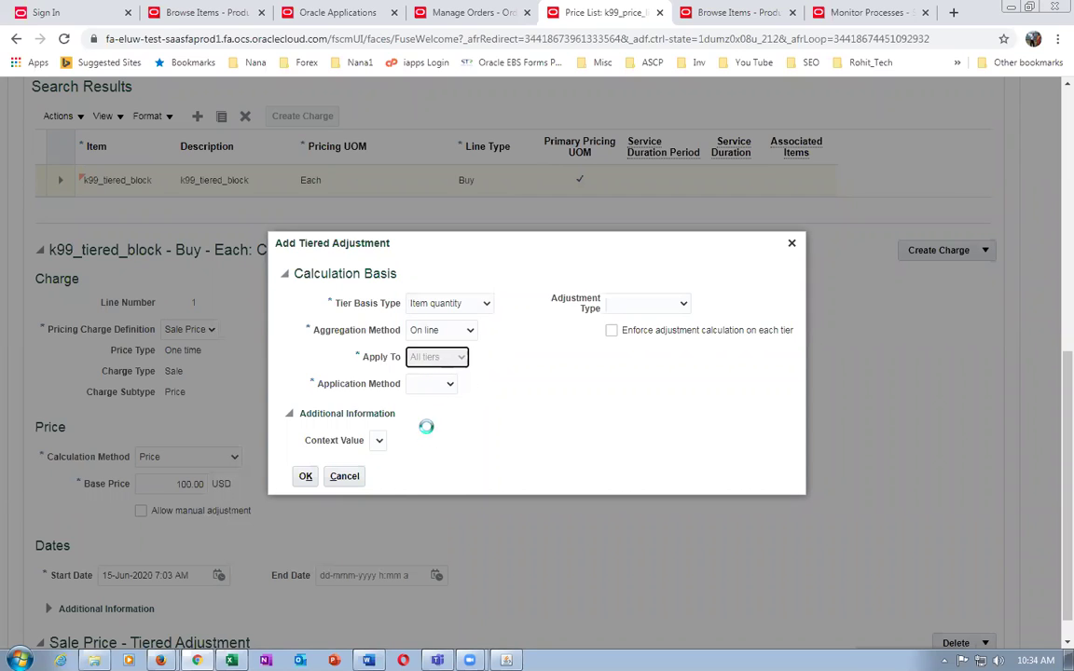
{"action": "left_click", "coordinate": [440, 386]}
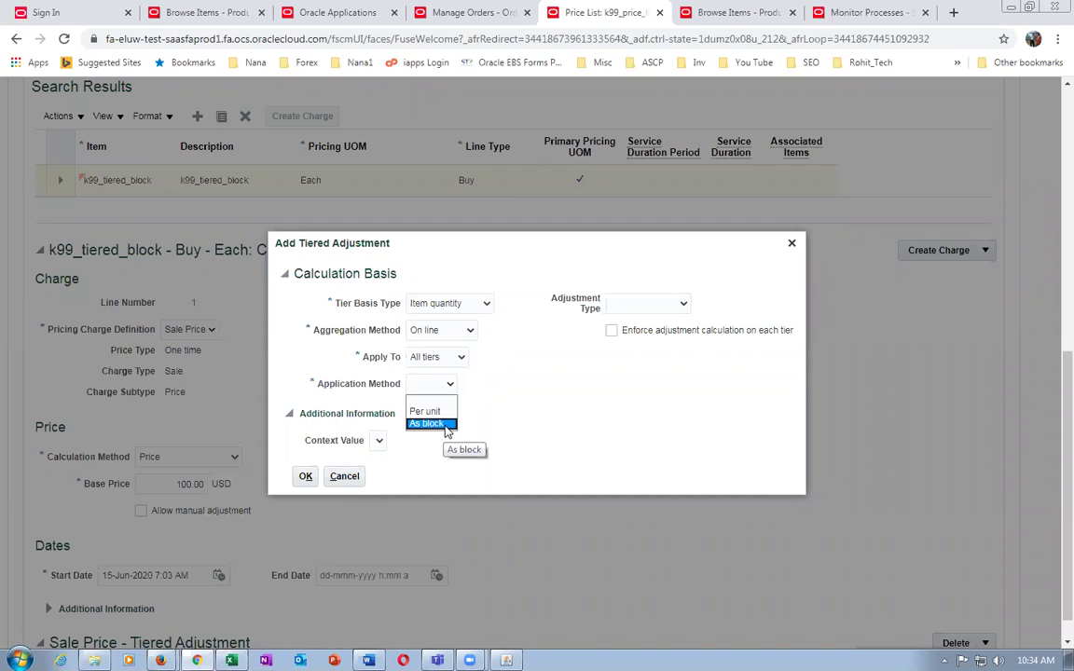
{"action": "left_click", "coordinate": [445, 427]}
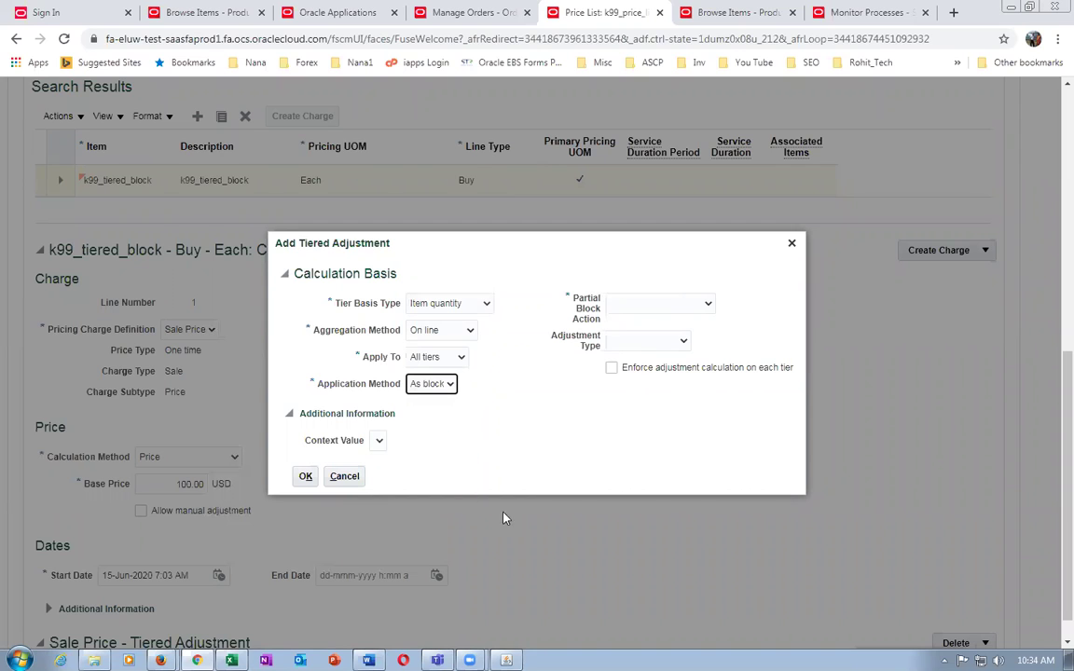
- Set the tiered adjustment's type to Discount amount and its partial block action to Include partial block, and confirm it
{"action": "left_click", "coordinate": [664, 341]}
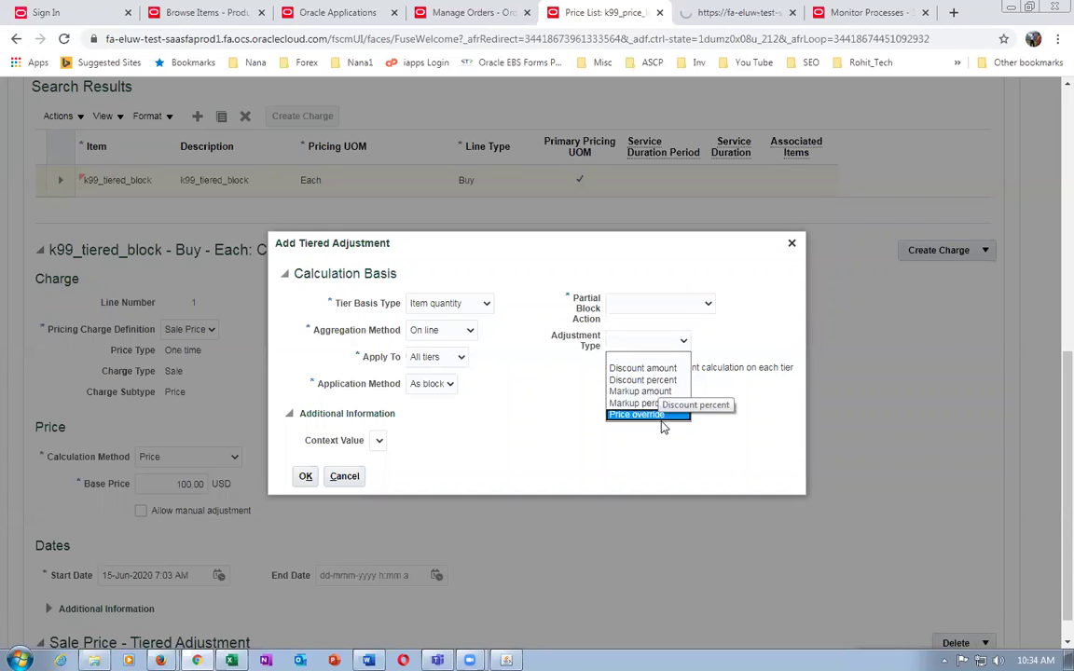
{"action": "left_click", "coordinate": [658, 368]}
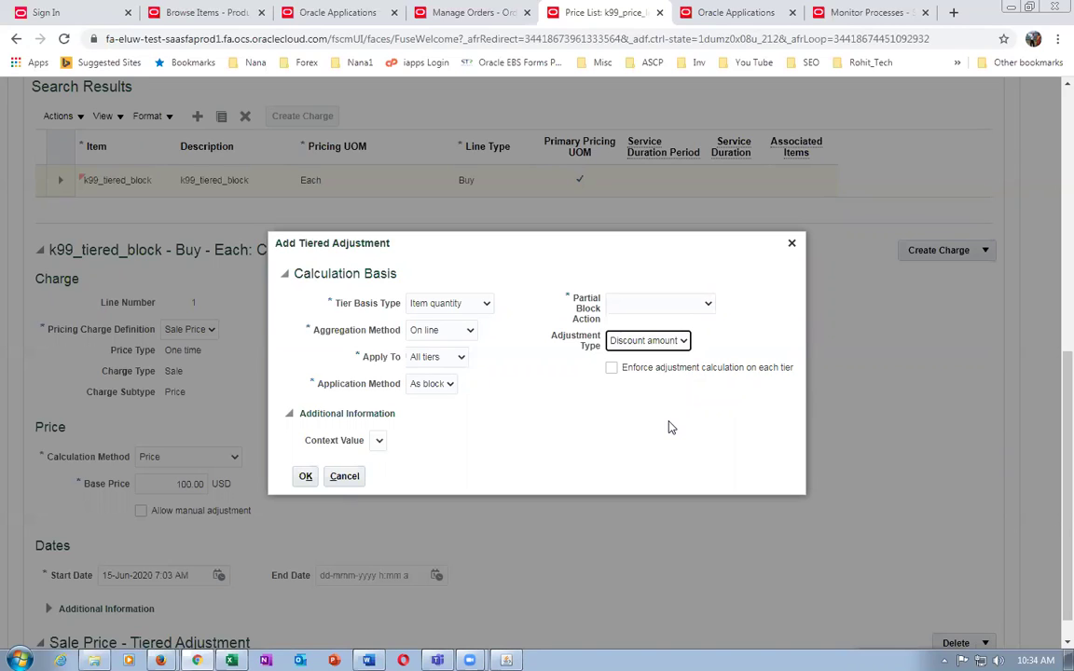
{"action": "left_click", "coordinate": [645, 340]}
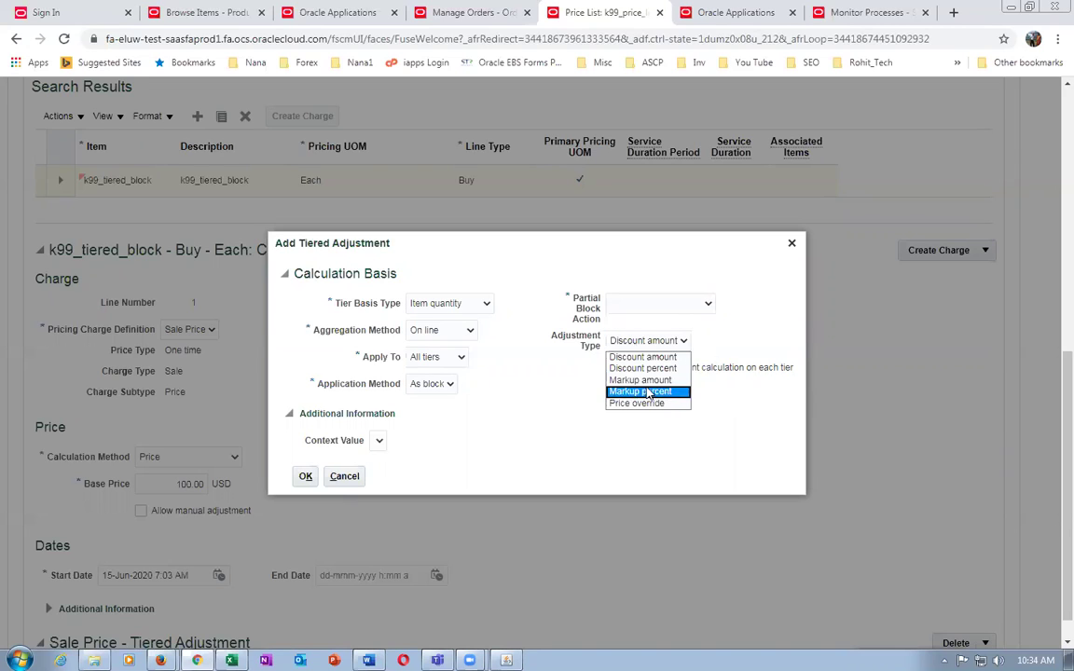
{"action": "left_click", "coordinate": [643, 357]}
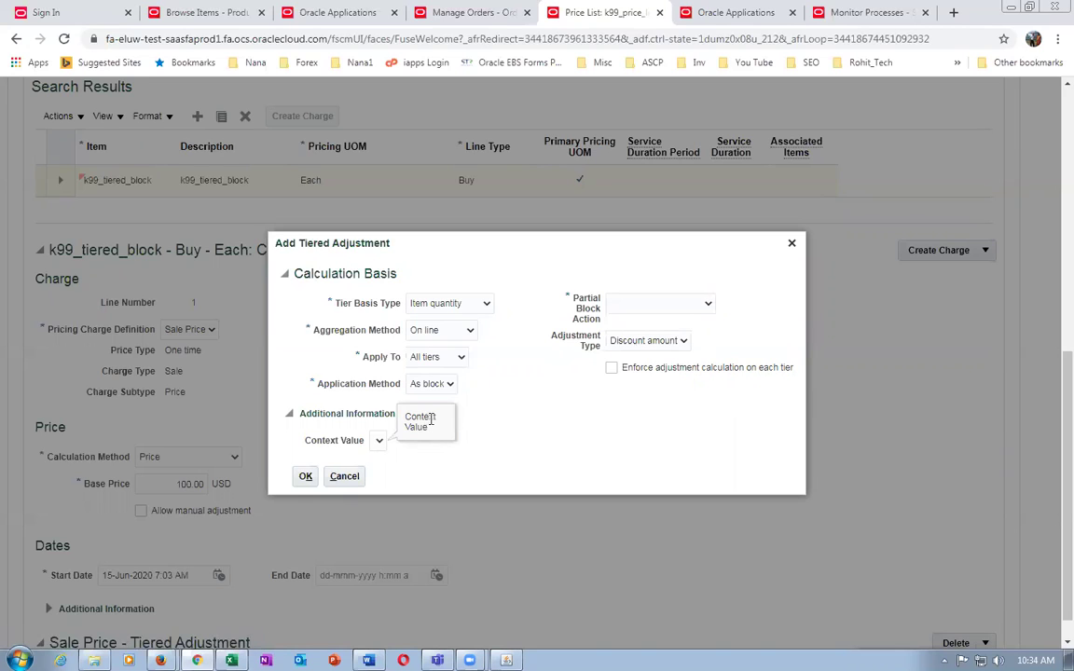
{"action": "left_click", "coordinate": [304, 480]}
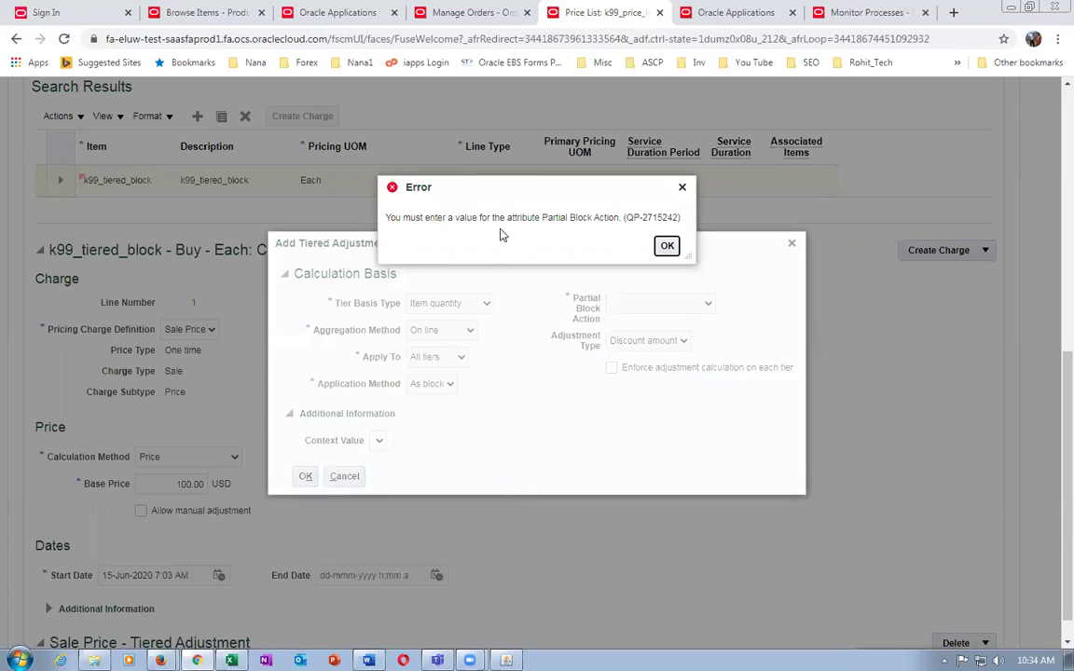
{"action": "left_click", "coordinate": [667, 245]}
{"action": "left_click", "coordinate": [651, 310]}
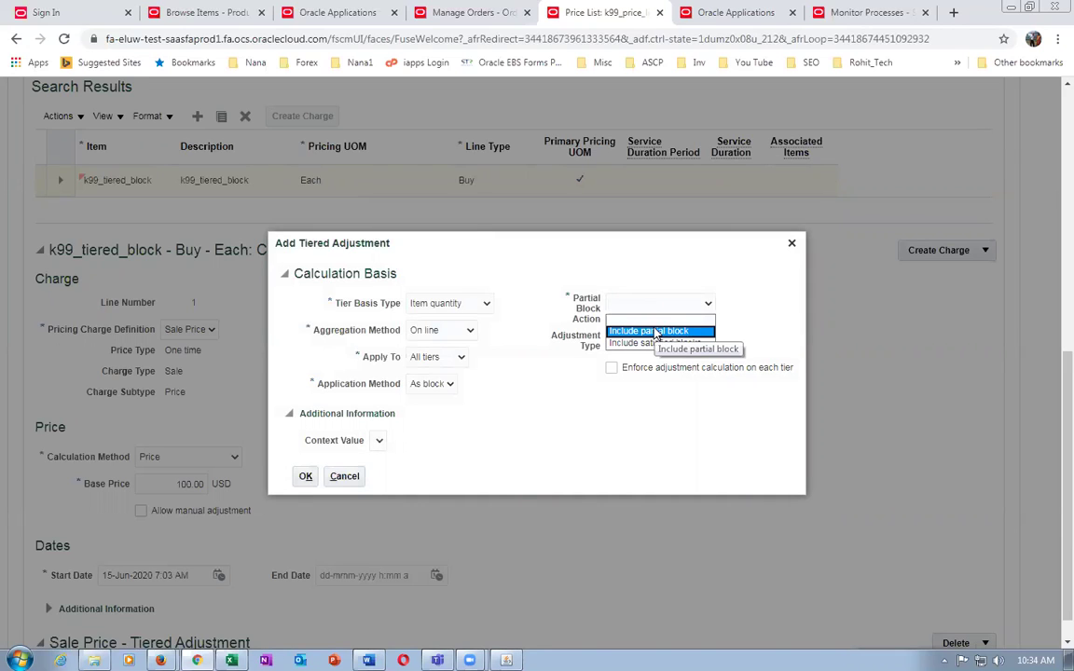
{"action": "left_click", "coordinate": [655, 332]}
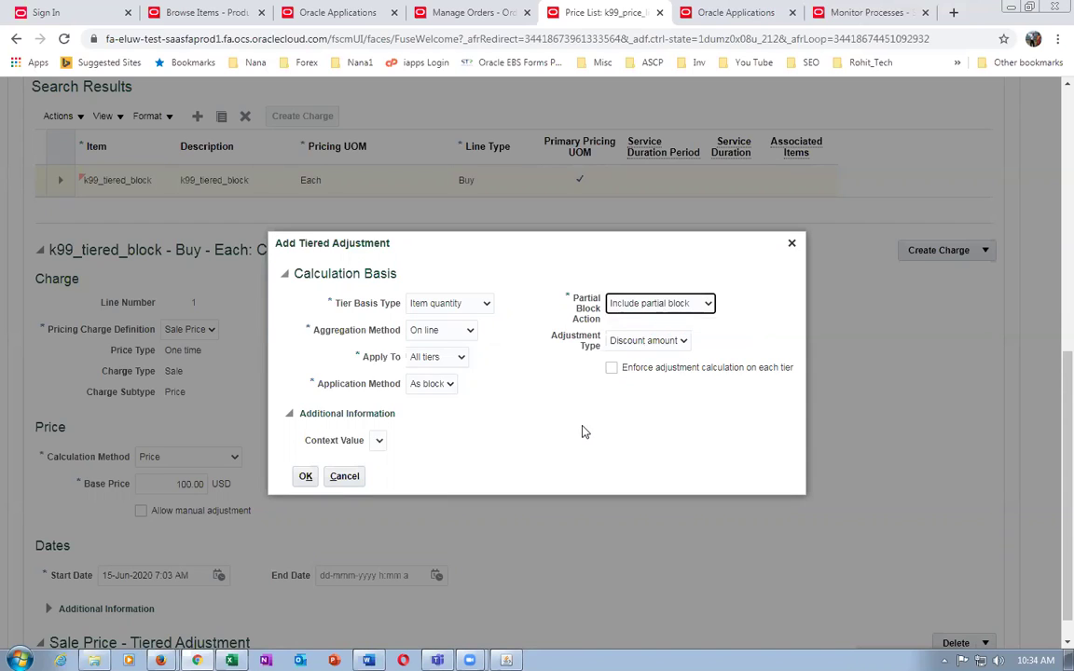
{"action": "left_click", "coordinate": [304, 477]}
- Add a tiered pricing rule for quantities 0 to 10, applied as block, with a discount amount of 10 USD
{"action": "scroll", "coordinate": [328, 458], "scroll_direction": "down", "scroll_amount": 2}
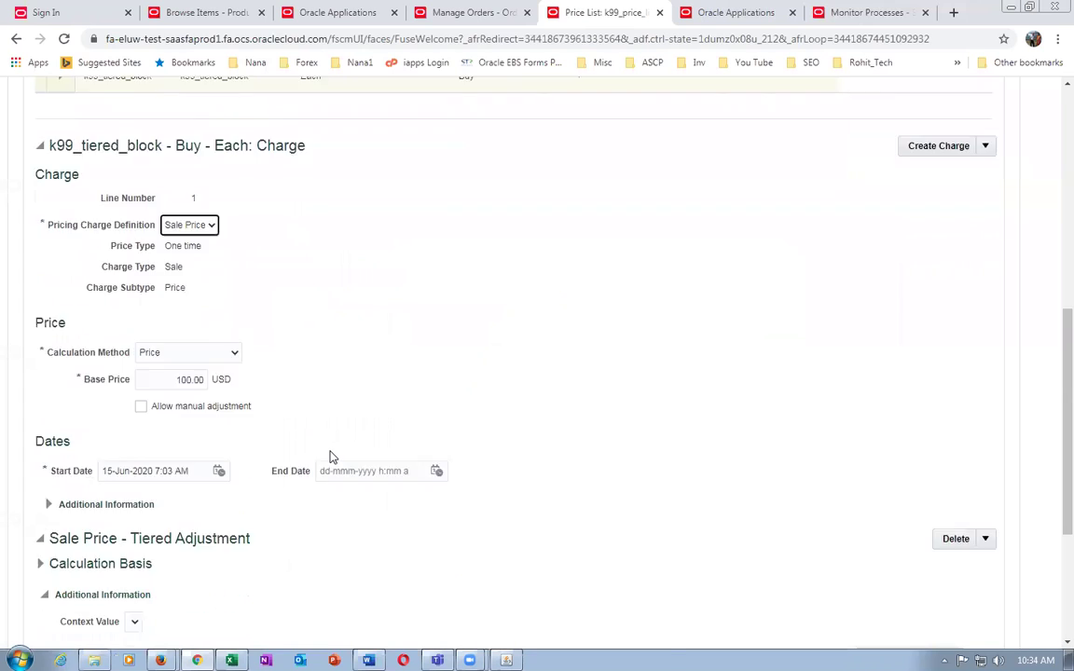
{"action": "scroll", "coordinate": [329, 458], "scroll_direction": "down", "scroll_amount": 3}
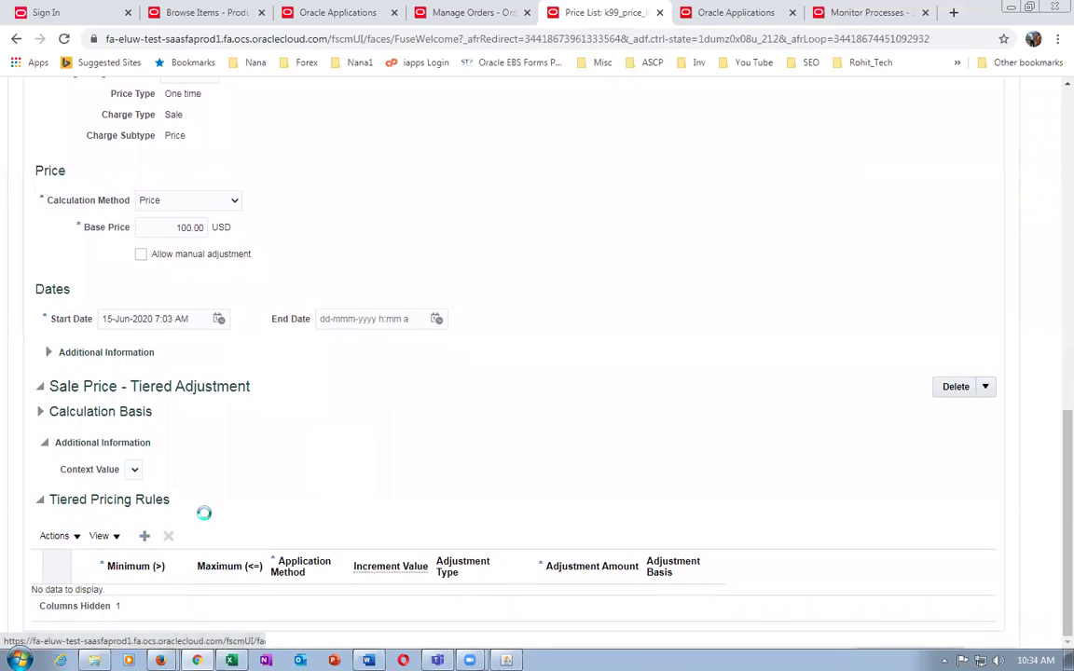
{"action": "left_click", "coordinate": [232, 602]}
{"action": "type", "text": "10"}
{"action": "key", "text": "Tab"}
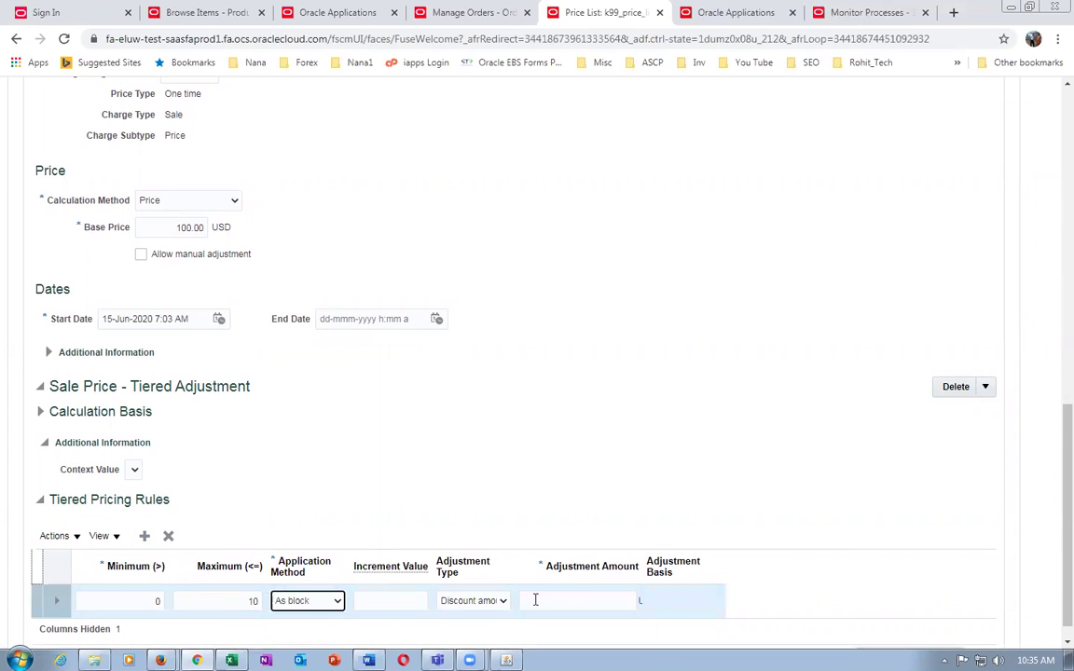
{"action": "left_click", "coordinate": [571, 600]}
{"action": "type", "text": "10"}
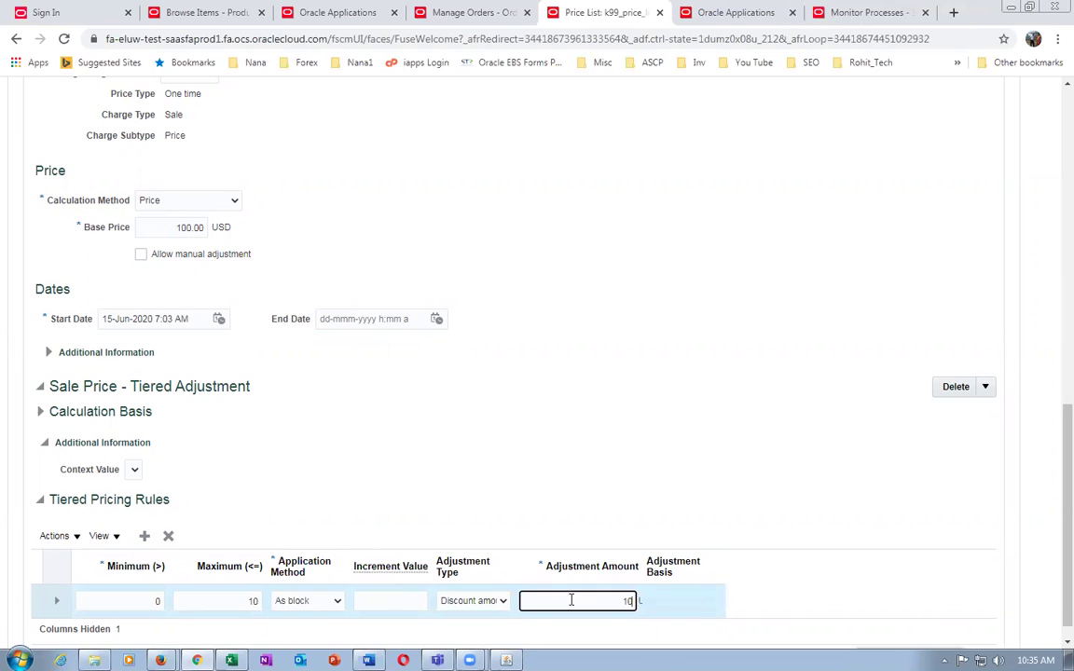
{"action": "left_click", "coordinate": [568, 484]}
- Add a second tiered pricing rule for quantities 10 to 20 with a discount amount of 20 USD
{"action": "left_click", "coordinate": [145, 513]}
{"action": "left_click", "coordinate": [259, 611]}
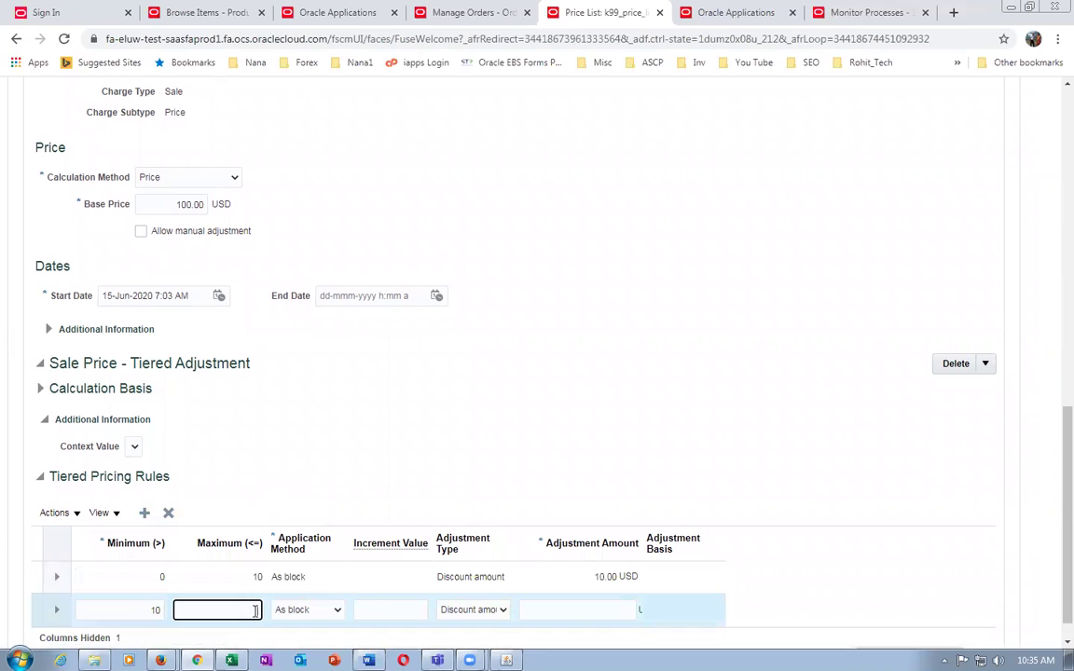
{"action": "type", "text": "20"}
{"action": "key", "text": "Tab"}
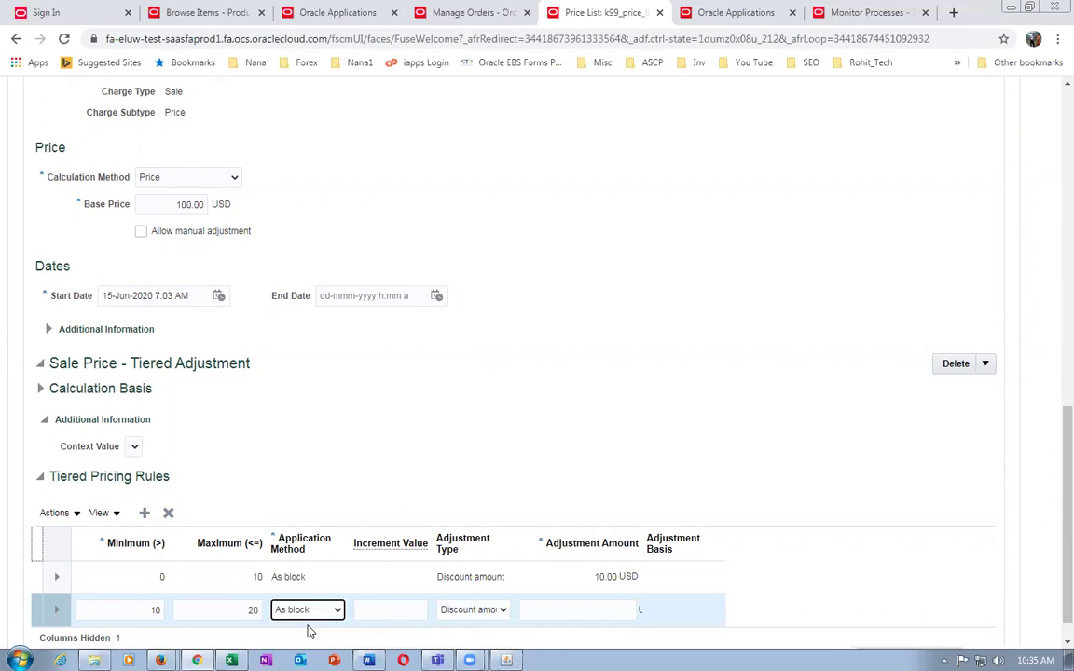
{"action": "left_click", "coordinate": [597, 610]}
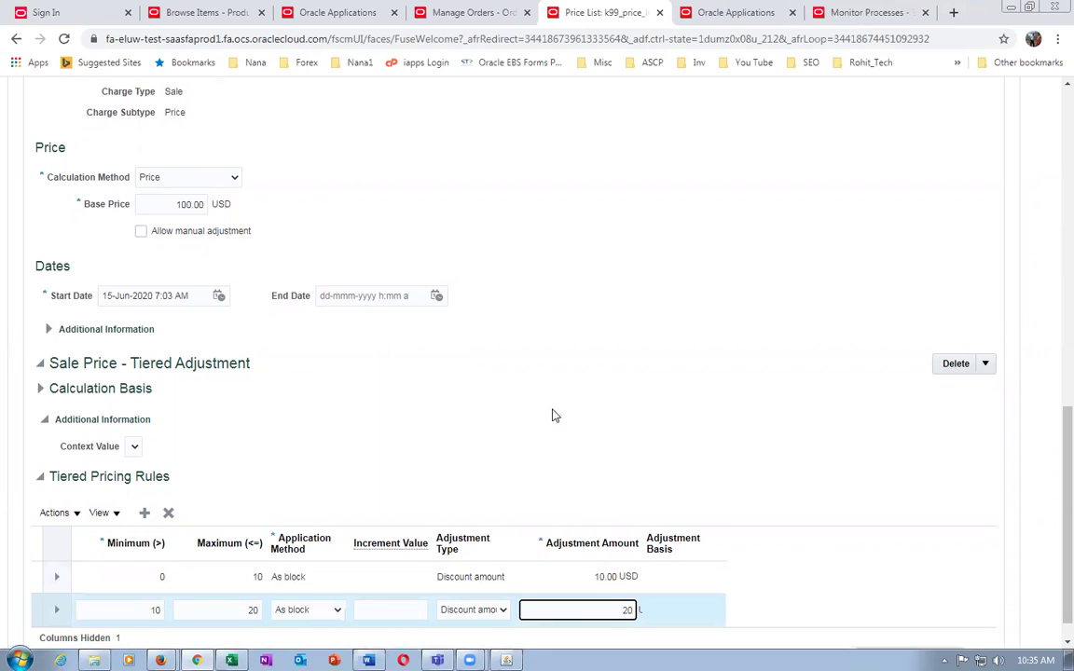
{"action": "left_click", "coordinate": [479, 484]}
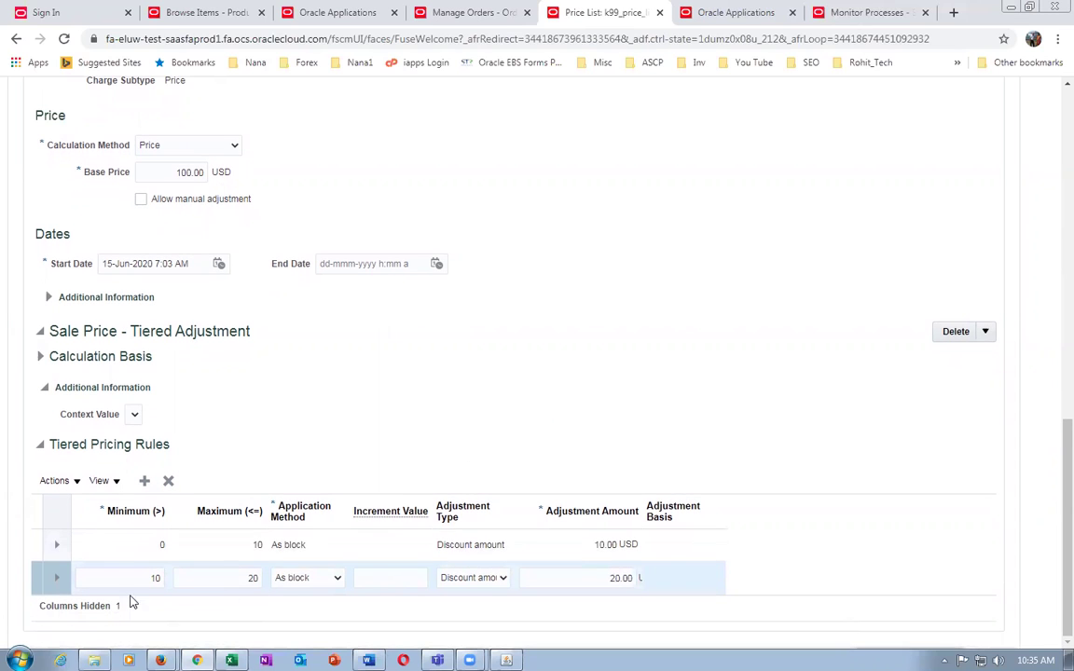
- Add a third tiered pricing rule for quantities 20 to 9,999,999 with a discount amount of 30 USD
{"action": "left_click", "coordinate": [143, 480]}
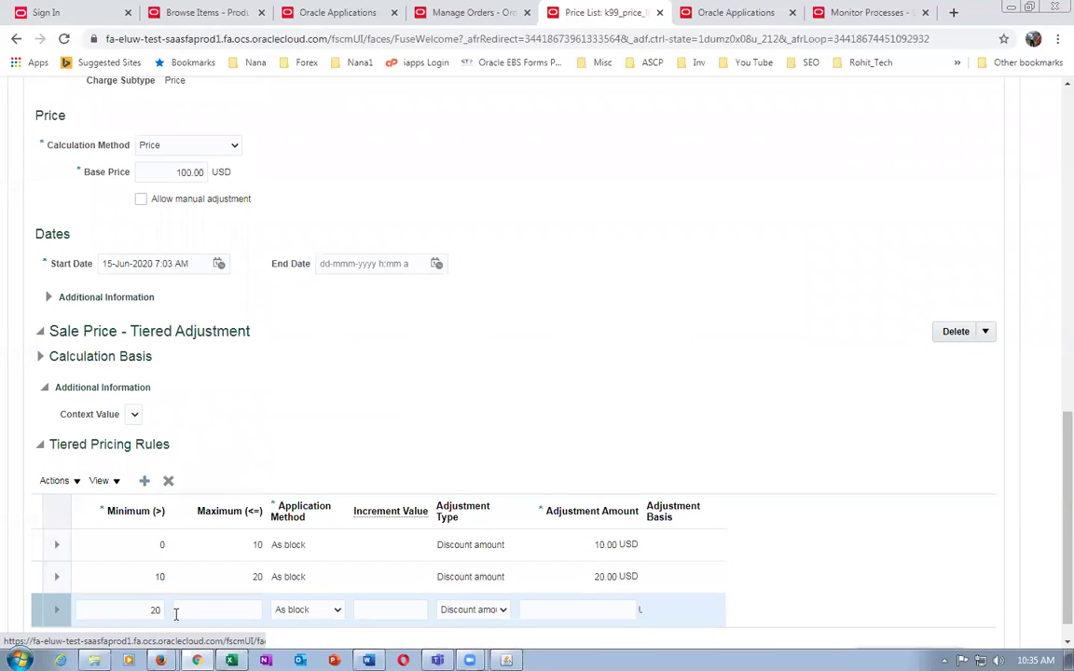
{"action": "left_click", "coordinate": [175, 611]}
{"action": "type", "text": "9,999,999"}
{"action": "left_click", "coordinate": [541, 612]}
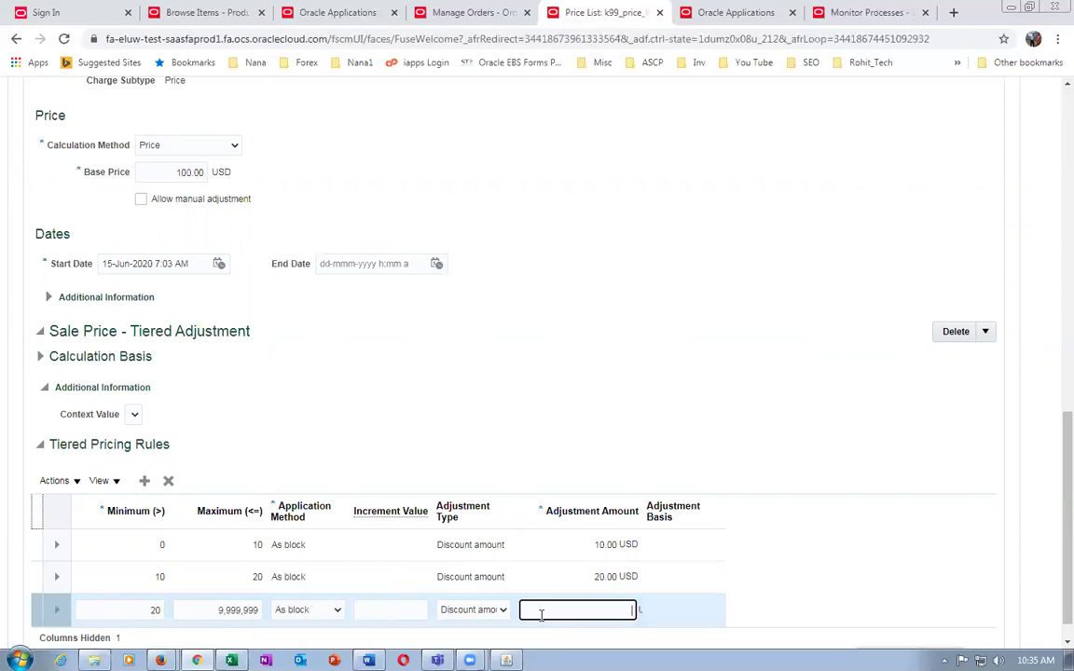
{"action": "type", "text": "30"}
{"action": "left_click", "coordinate": [702, 352]}
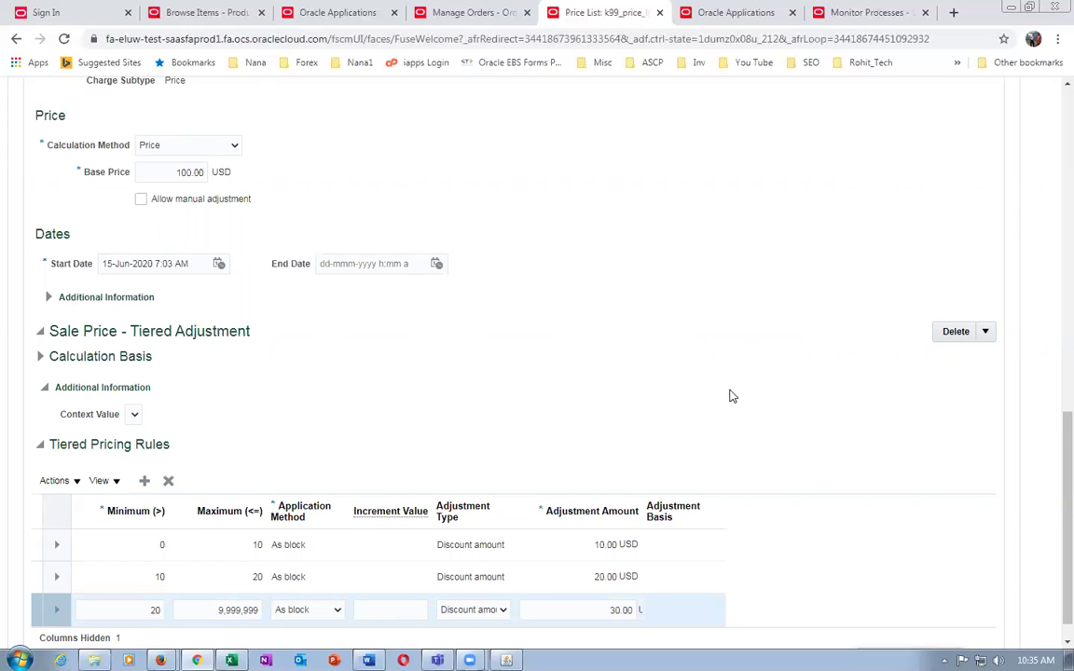
- Save and close the price list k99_price_list
{"action": "scroll", "coordinate": [733, 397], "scroll_direction": "up", "scroll_amount": 5}
{"action": "scroll", "coordinate": [734, 401], "scroll_direction": "up", "scroll_amount": 5}
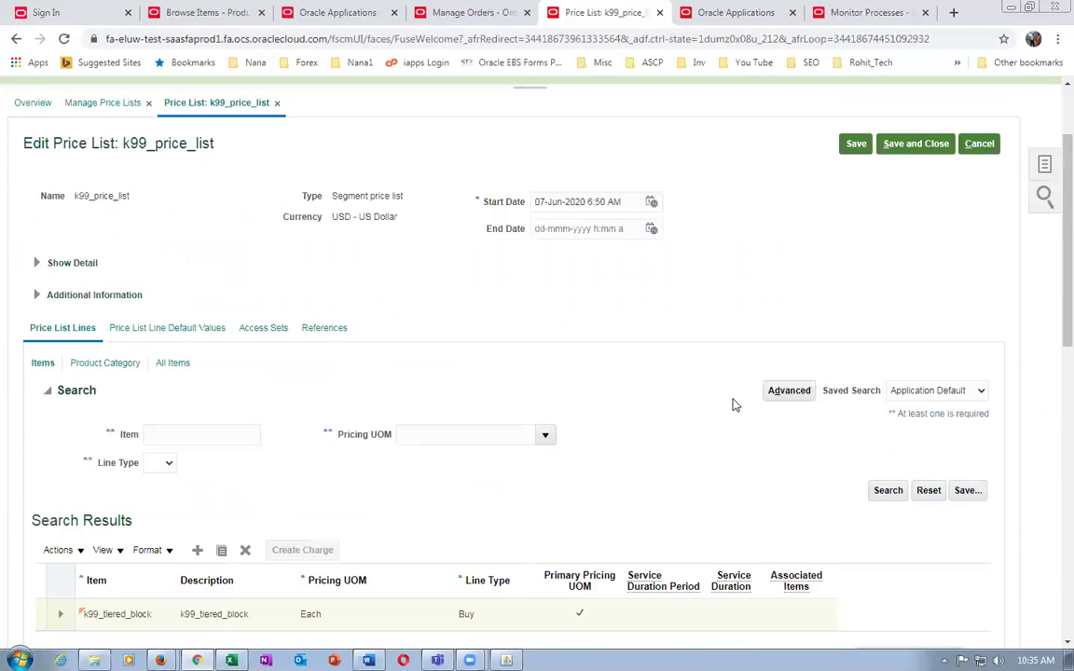
{"action": "left_click", "coordinate": [914, 142]}
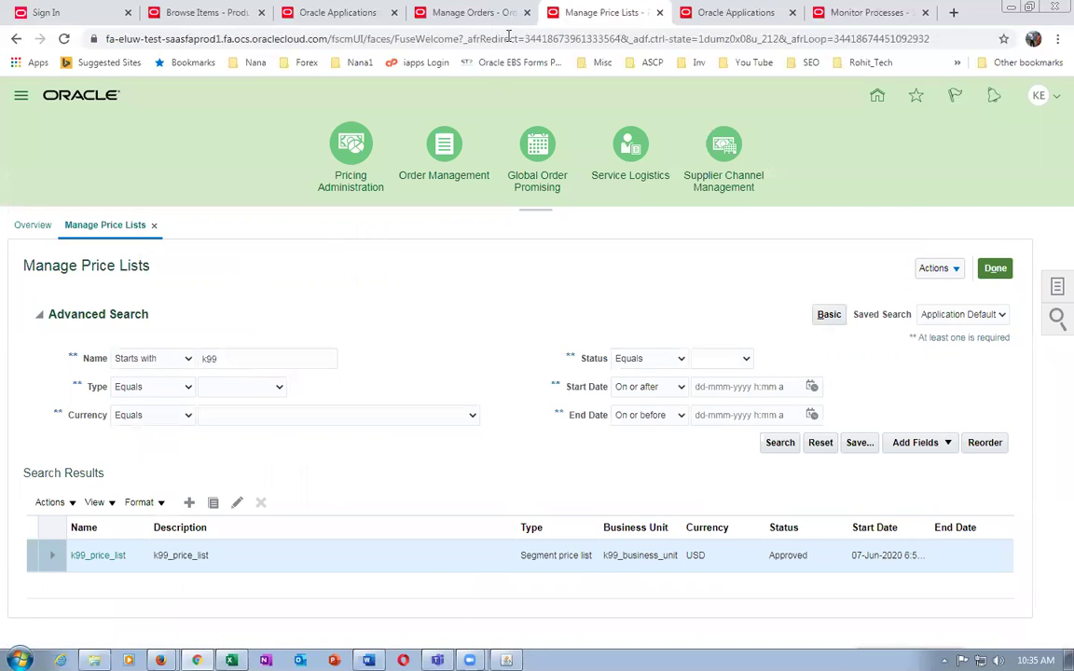
- Switch to the Manage Orders page and create a new sales order for customer k99_cust_1
{"action": "left_click", "coordinate": [471, 13]}
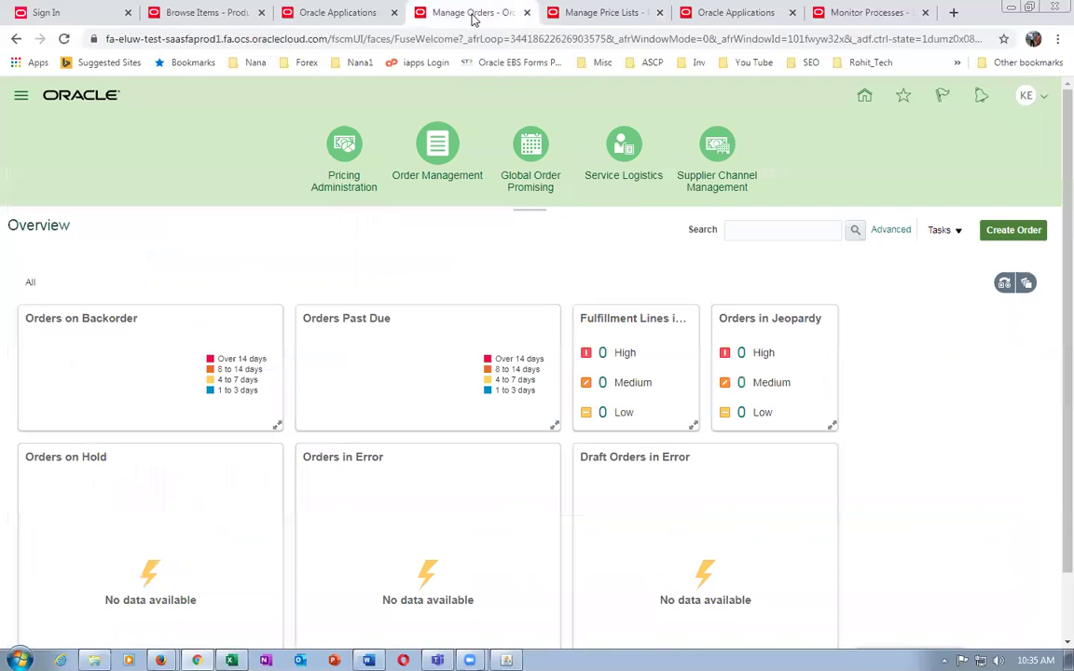
{"action": "left_click", "coordinate": [1016, 231]}
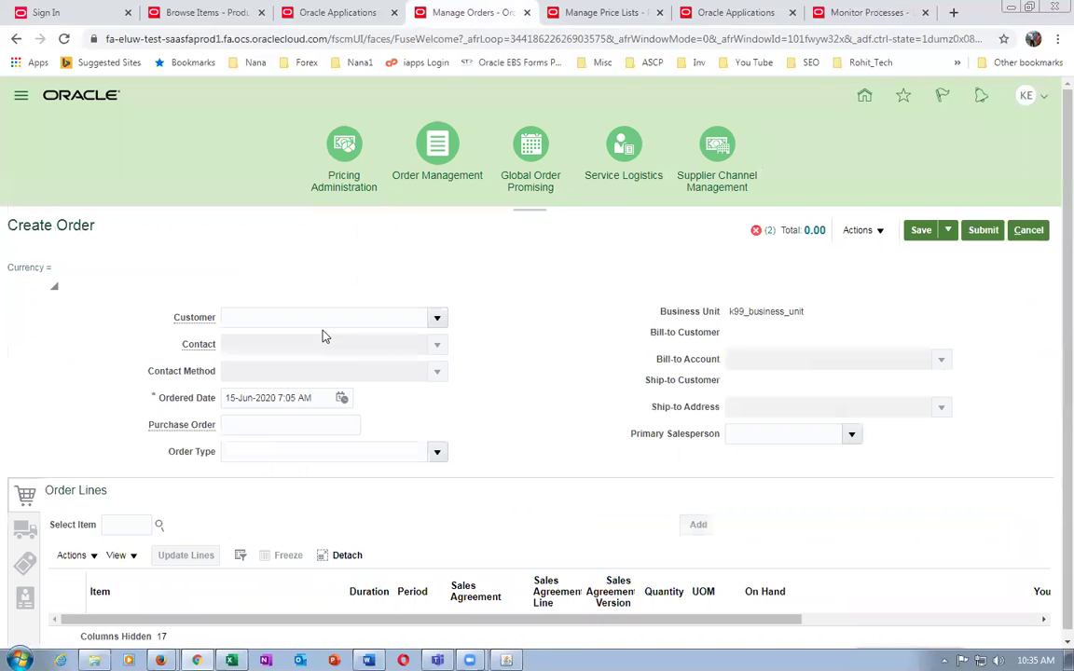
{"action": "left_click", "coordinate": [309, 318]}
{"action": "type", "text": "k99"}
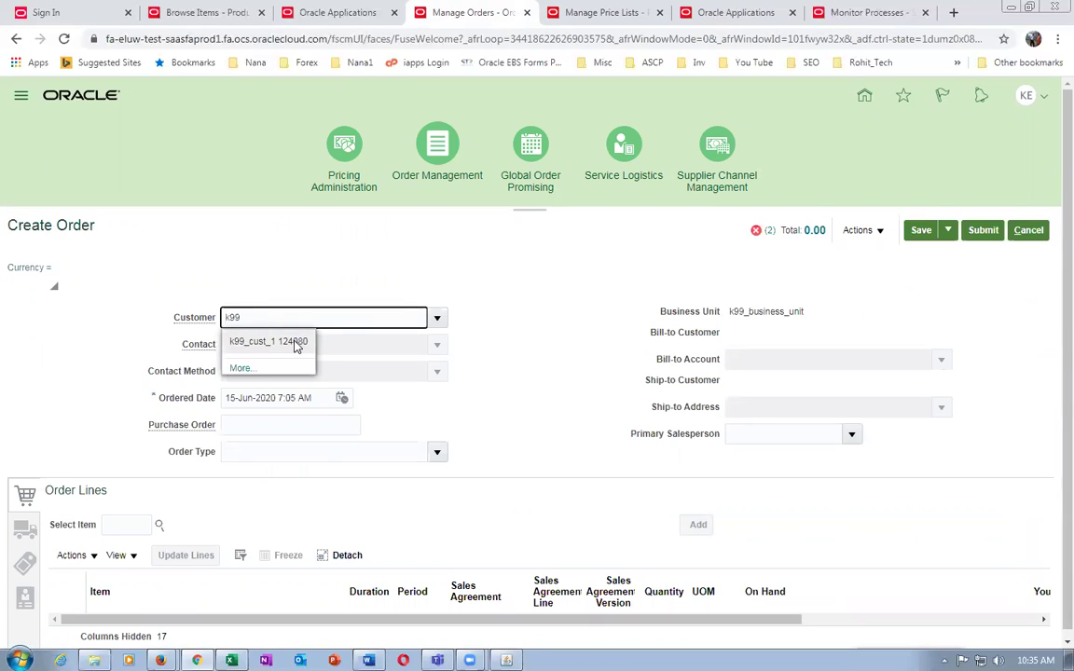
{"action": "left_click", "coordinate": [296, 343]}
- Select the copied item k99_tiered_block for the order line and set its quantity to 2 to test the block price
{"action": "left_click", "coordinate": [140, 524]}
{"action": "key", "text": "ctrl+v"}
{"action": "key", "text": "Tab"}
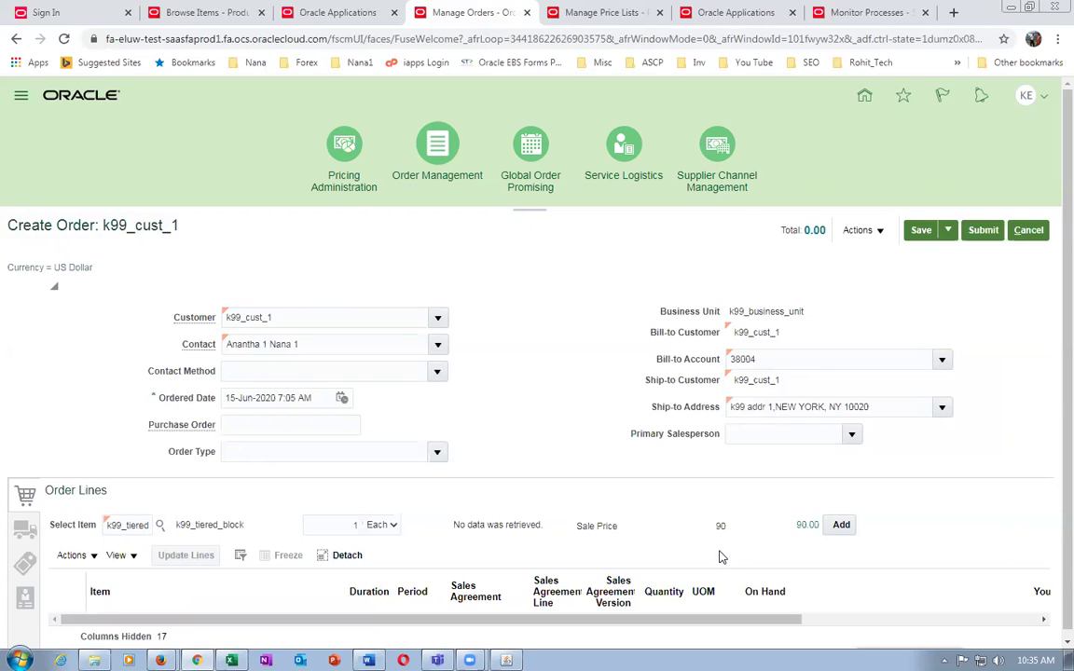
{"action": "left_click", "coordinate": [359, 524]}
{"action": "type", "text": "2"}
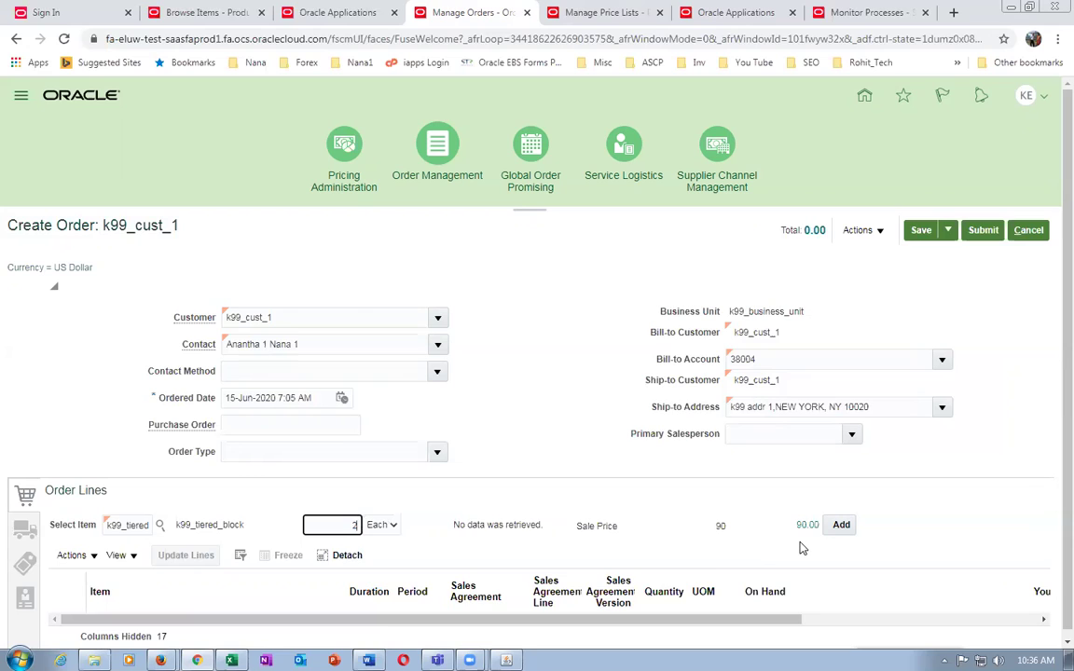
{"action": "key", "text": "Tab"}
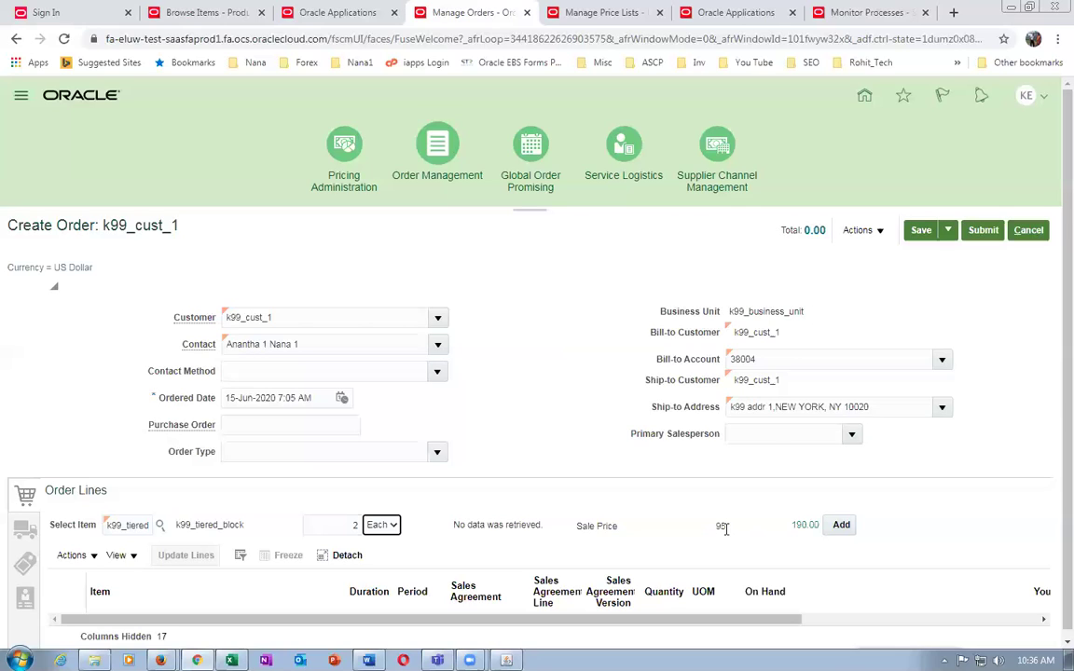
- Open the quantity of k99_tiered_block on the order line for replacement
{"action": "left_click", "coordinate": [353, 526]}
{"action": "double_click", "coordinate": [354, 527]}
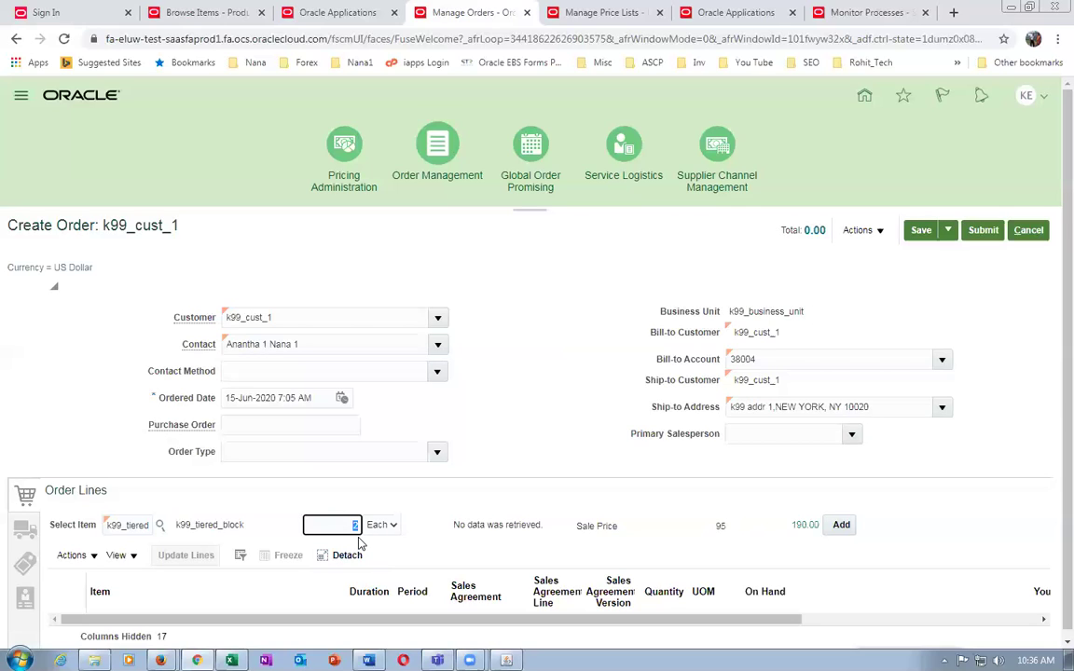
- Set the quantity of the k99_tiered_block item to 9 and let its price recalculate
{"action": "type", "text": "9"}
{"action": "key", "text": "Tab"}
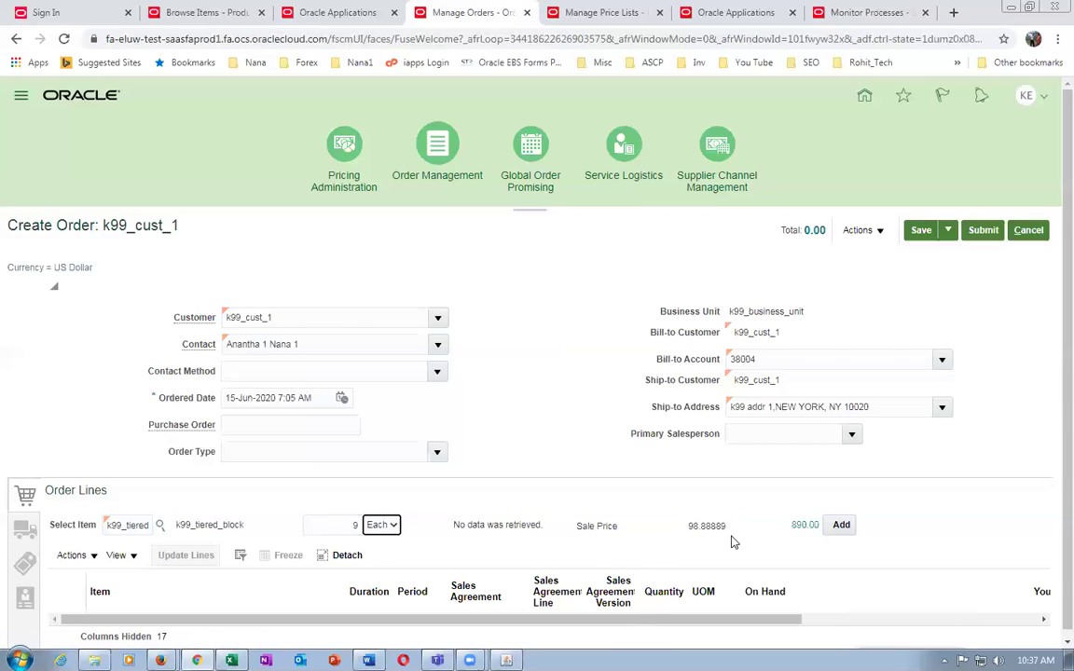
- Switch to the Word document and complete the first list item with "10 qty = 900 afte discount = 890", then start a second item
{"action": "key", "text": "alt+Tab"}
{"action": "key", "text": "alt+Tab"}
{"action": "key", "text": "alt+Tab"}
{"action": "key", "text": "alt+Tab"}
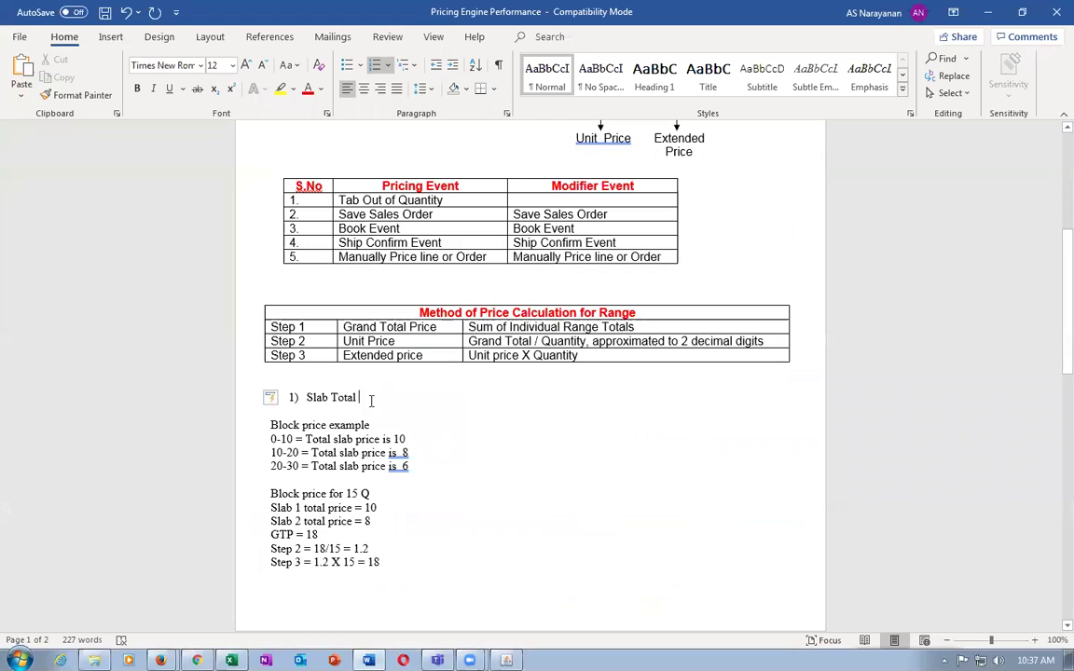
{"action": "type", "text": "10 qty = 900 afte discount "}
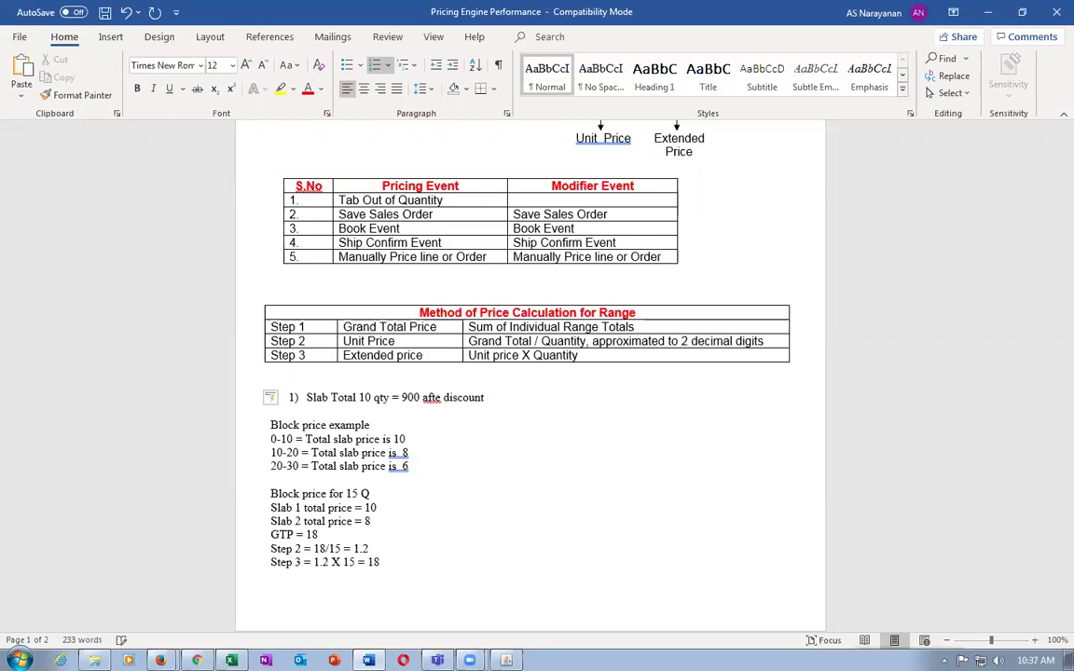
{"action": "type", "text": "= 8900"}
{"action": "key", "text": "BackSpace"}
{"action": "key", "text": "BackSpace"}
{"action": "type", "text": "0"}
{"action": "key", "text": "Return"}
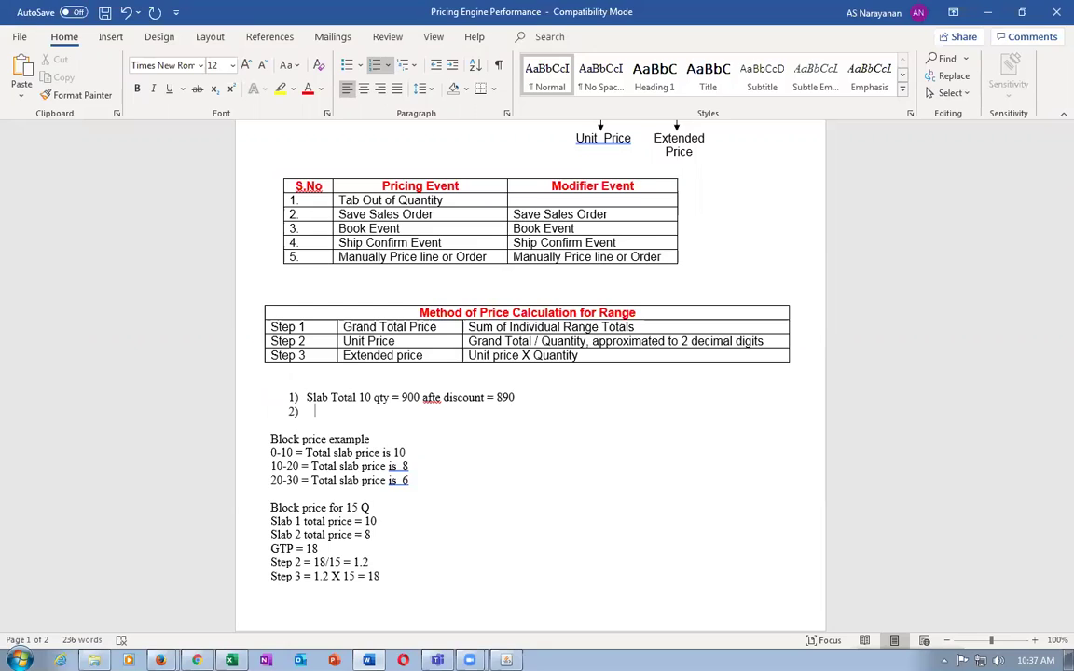
- Insert "First slab" at the beginning of the first list item
{"action": "left_click", "coordinate": [306, 398]}
{"action": "type", "text": "First"}
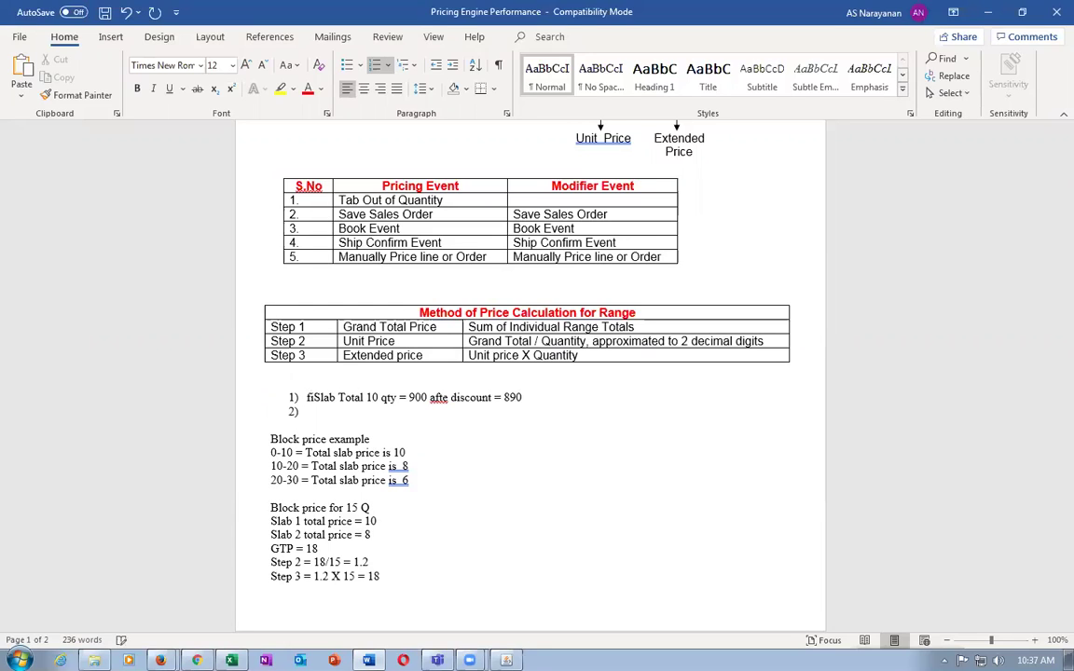
{"action": "type", "text": " slab"}
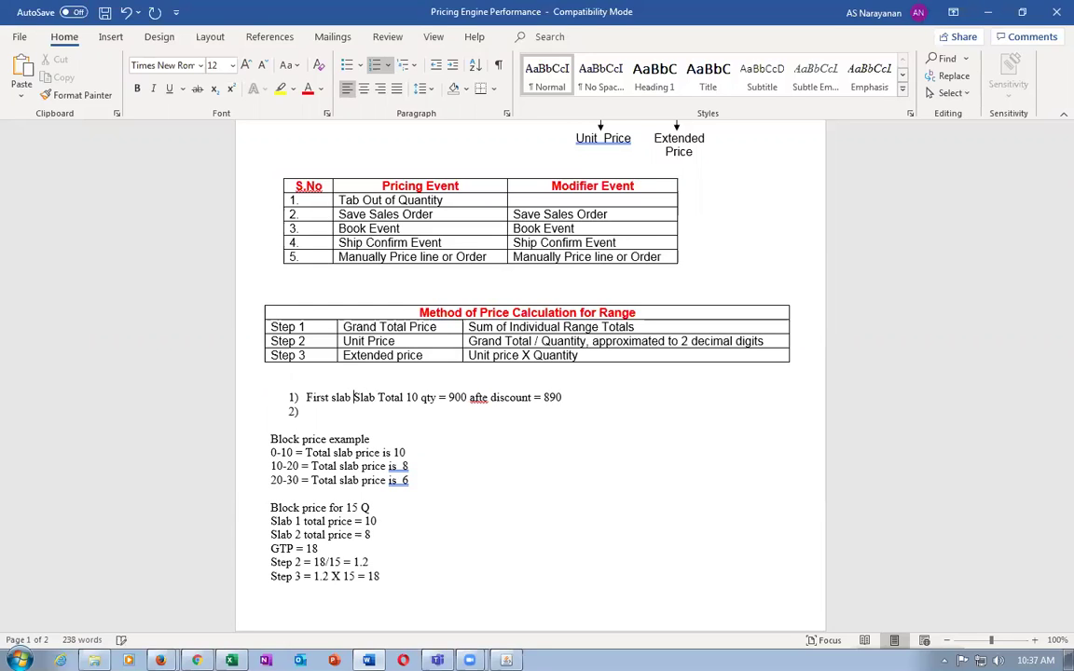
- Write the second list item as "Second slab 5 qty Total price = 500 Discount = 20 after discount = 480"
{"action": "left_click", "coordinate": [328, 415]}
{"action": "type", "text": "Second slab"}
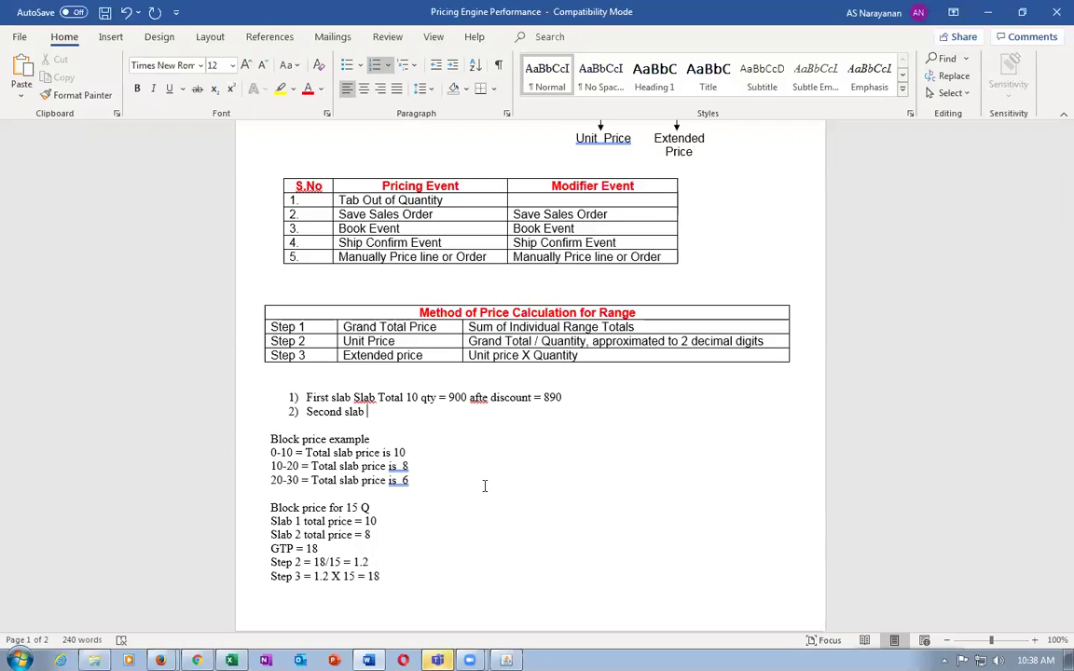
{"action": "type", "text": "5 qty  Total pri"}
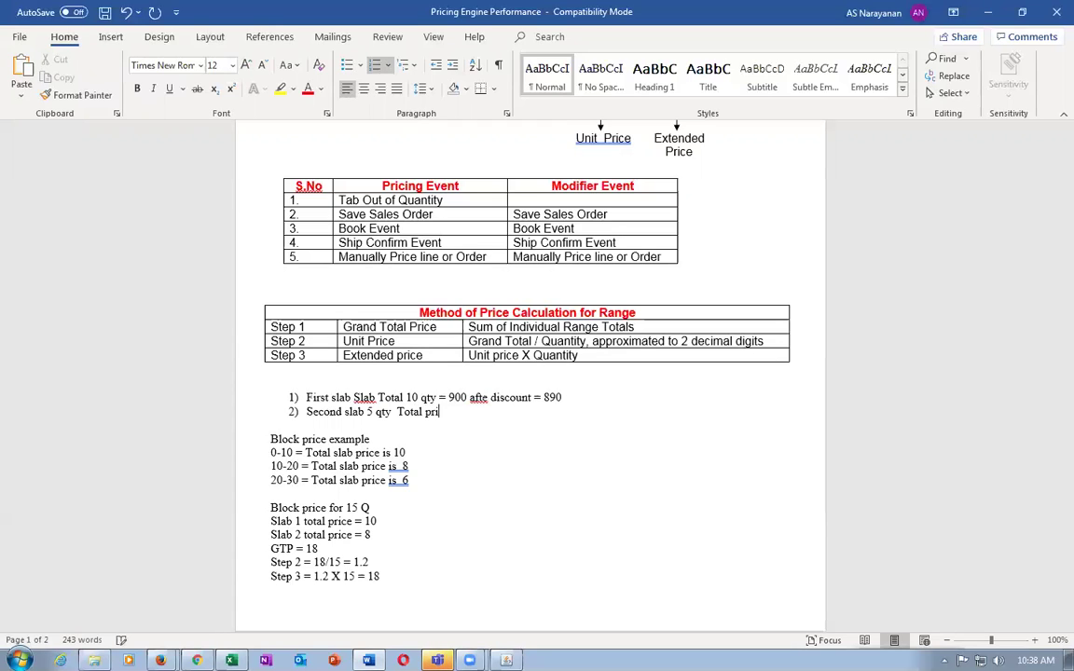
{"action": "type", "text": "ce = 500 Discount = "}
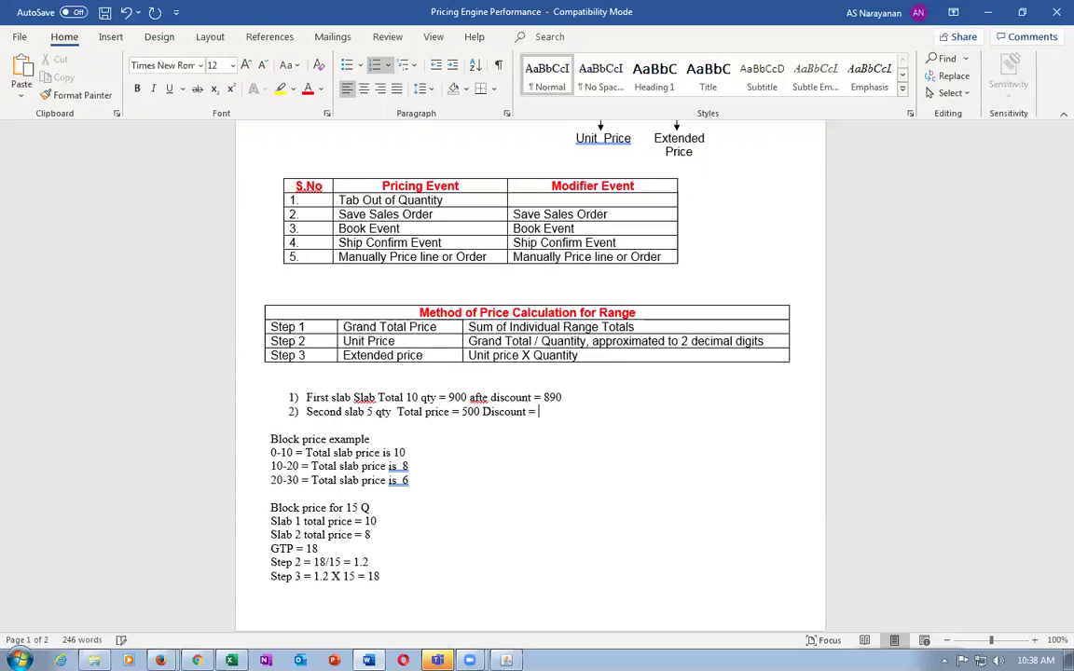
{"action": "type", "text": "20 after discount = 480"}
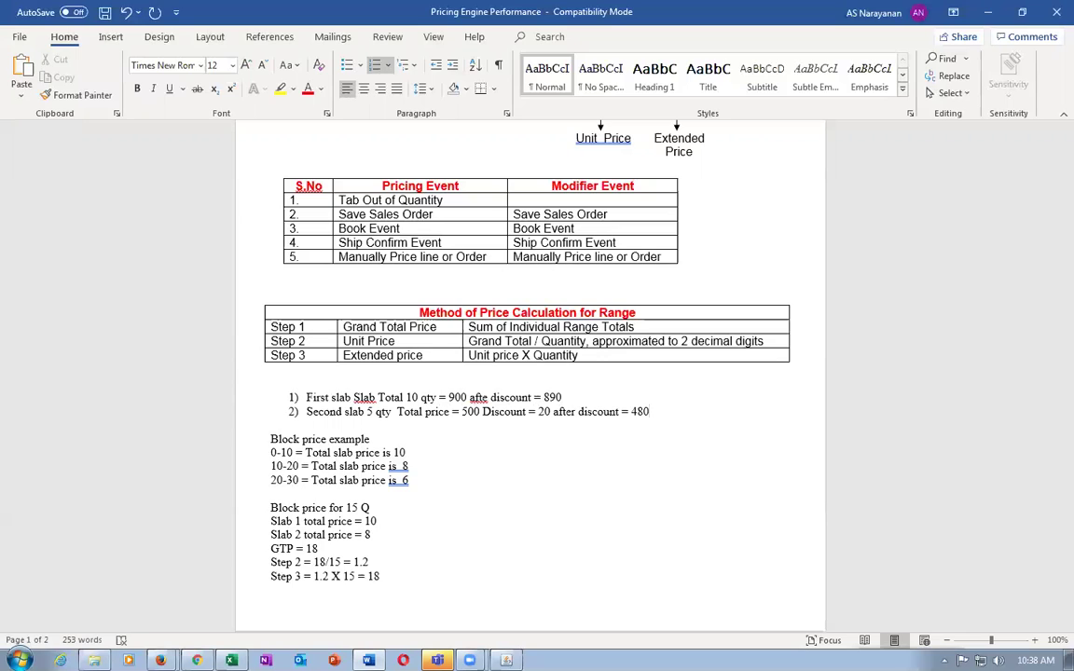
- End the numbered list and write "All slab total price for 15 qty = 890 +480 = 1370" below it
{"action": "key", "text": "Return"}
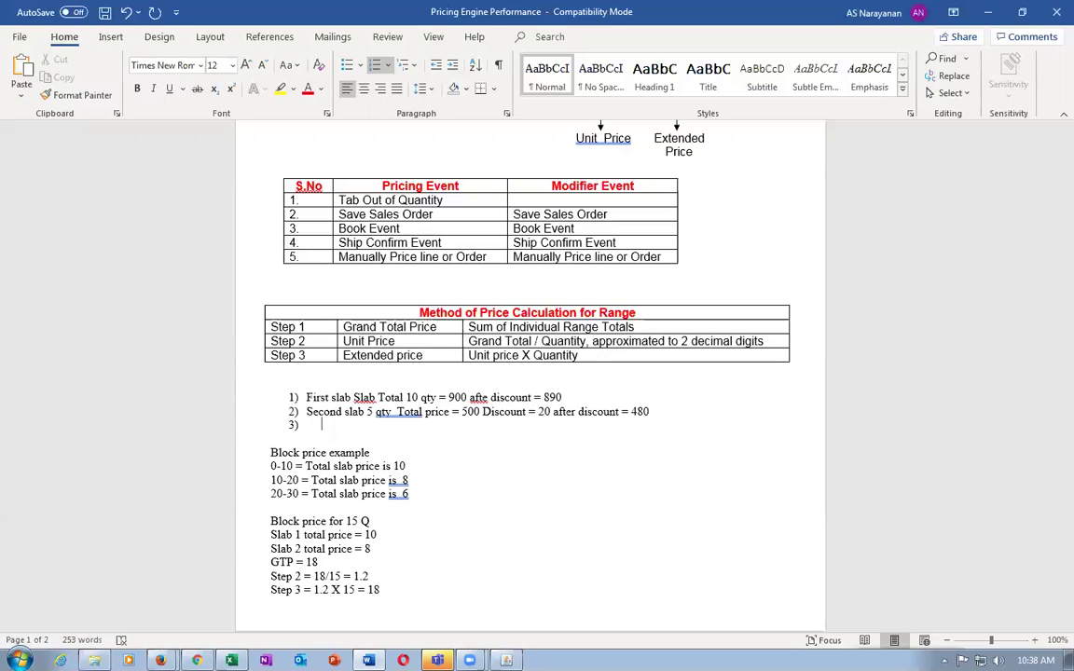
{"action": "key", "text": "BackSpace"}
{"action": "key", "text": "Return"}
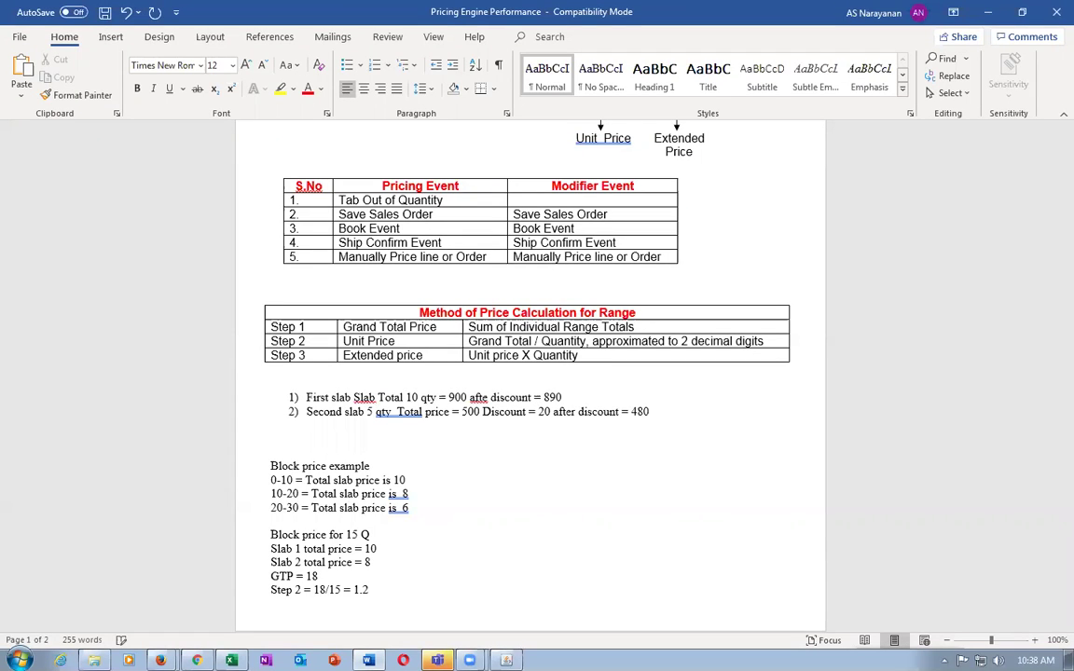
{"action": "type", "text": "All slab total price for 1"}
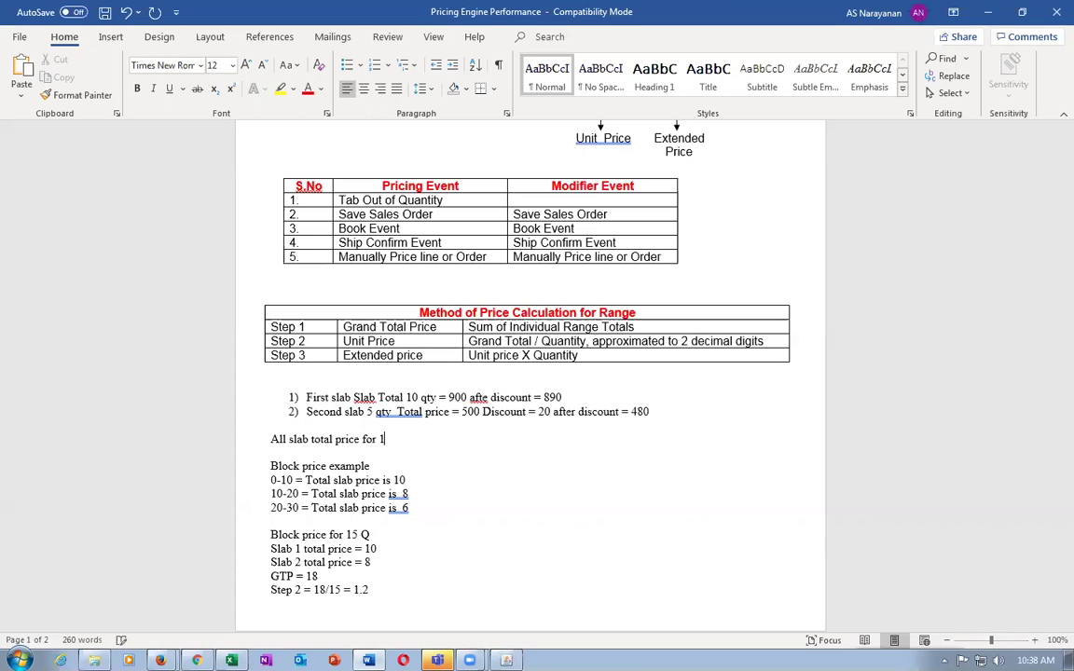
{"action": "type", "text": "5 qty = 890 +480 ="}
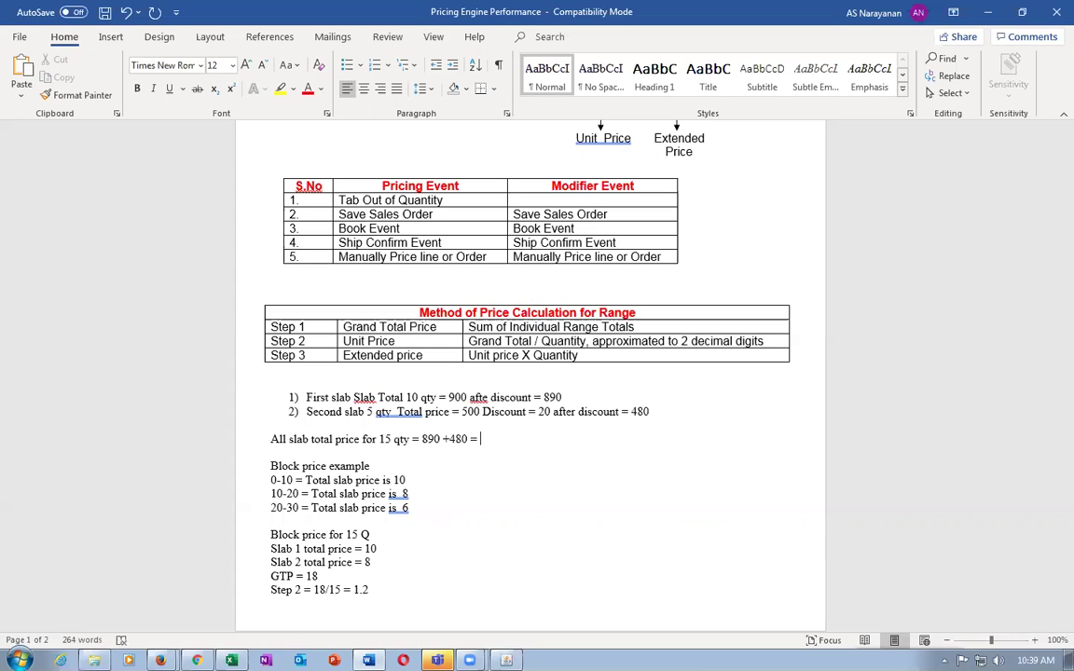
{"action": "type", "text": "7"}
{"action": "key", "text": "Left"}
{"action": "type", "text": "13"}
{"action": "key", "text": "End"}
{"action": "type", "text": "0"}
{"action": "key", "text": "Return"}
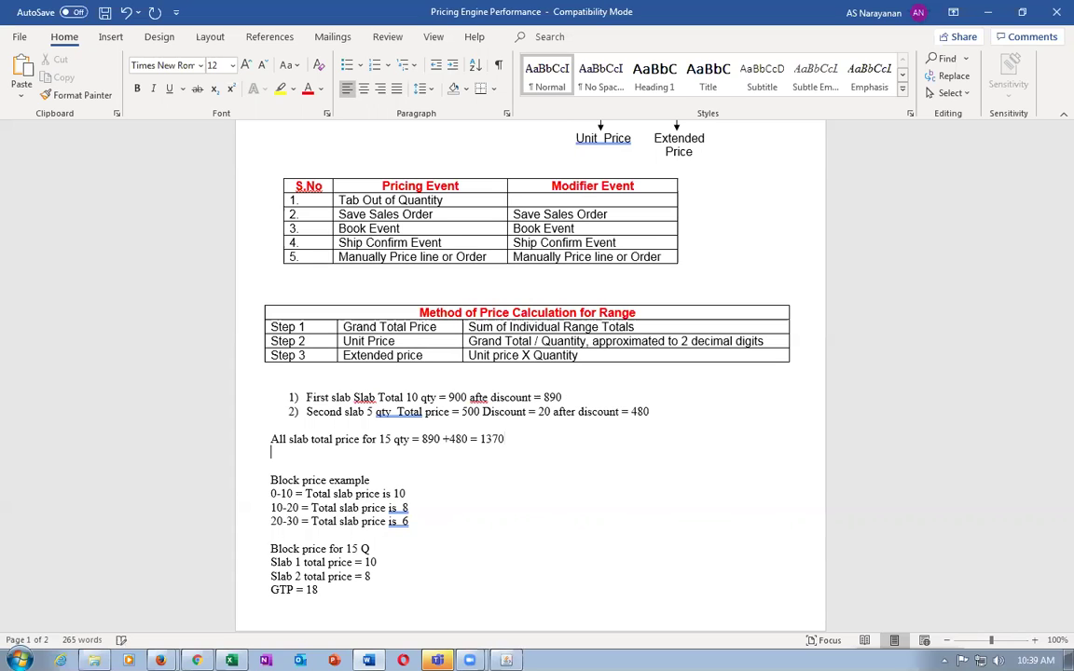
- Add the line "Unit price = 1370/15" below the slab total and calculate 1370/15 in Calculator
{"action": "key", "text": "Return"}
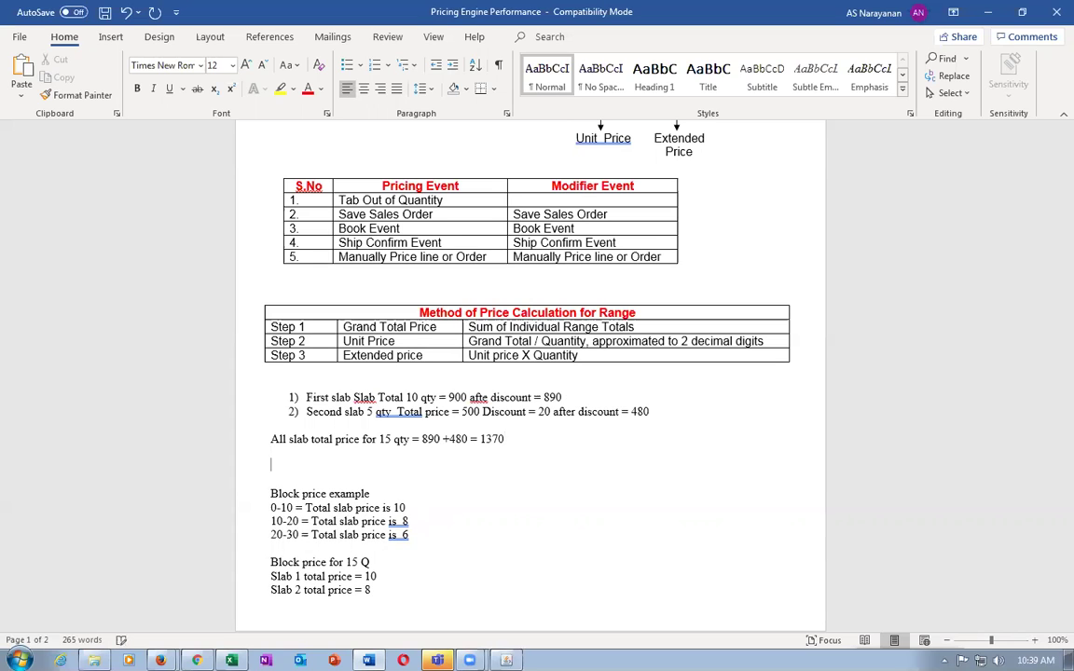
{"action": "type", "text": "Unit price = 1370/15"}
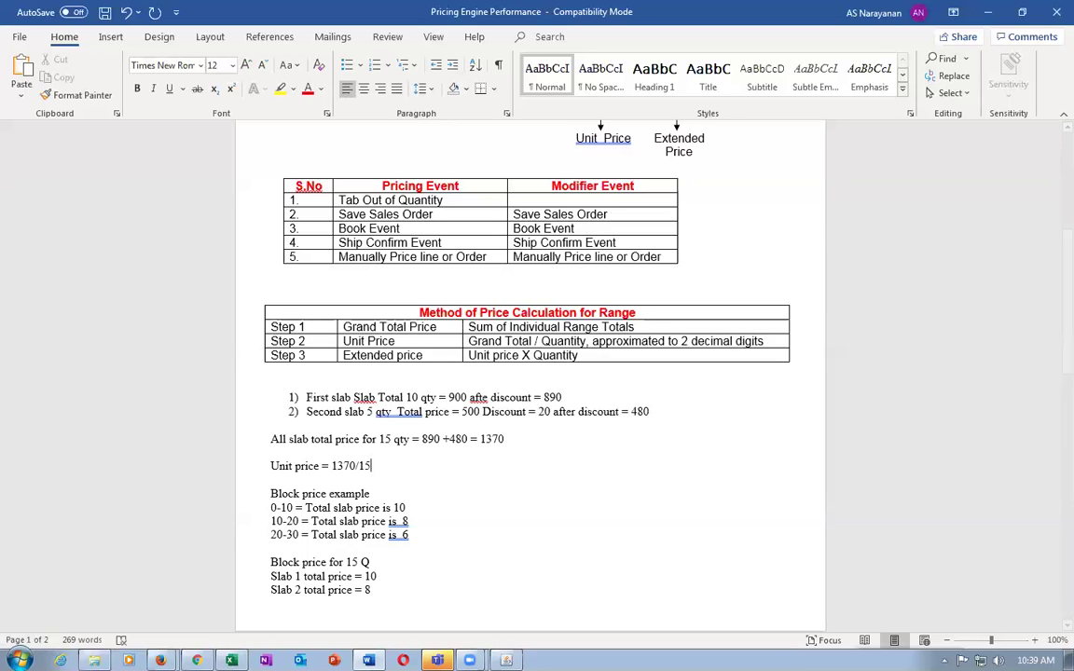
{"action": "key", "text": "super"}
{"action": "type", "text": "calc"}
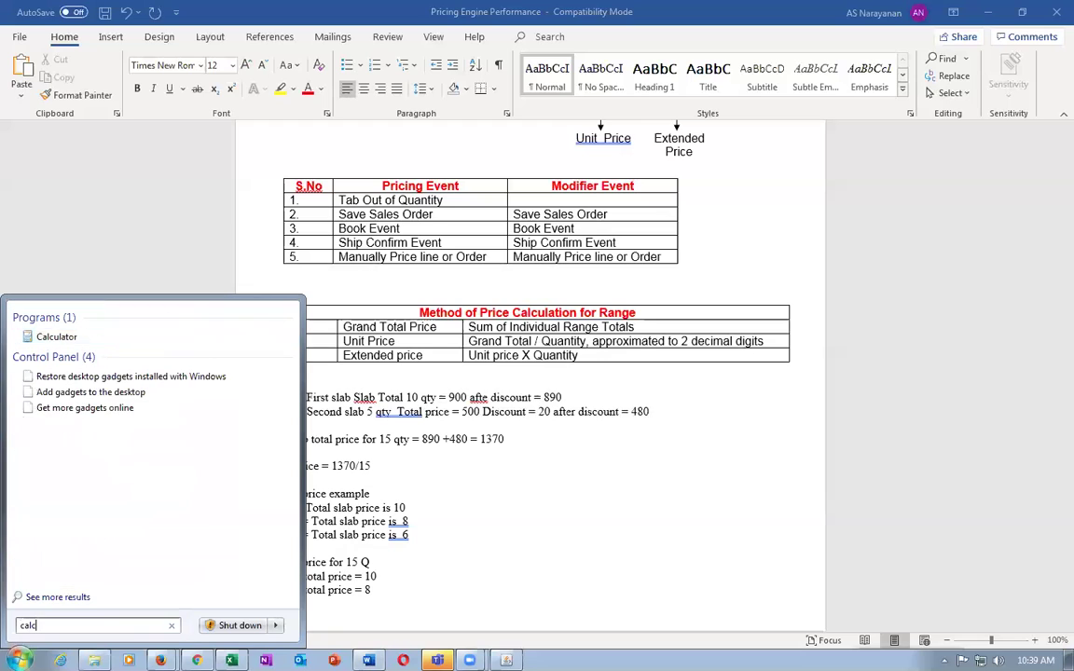
{"action": "key", "text": "Return"}
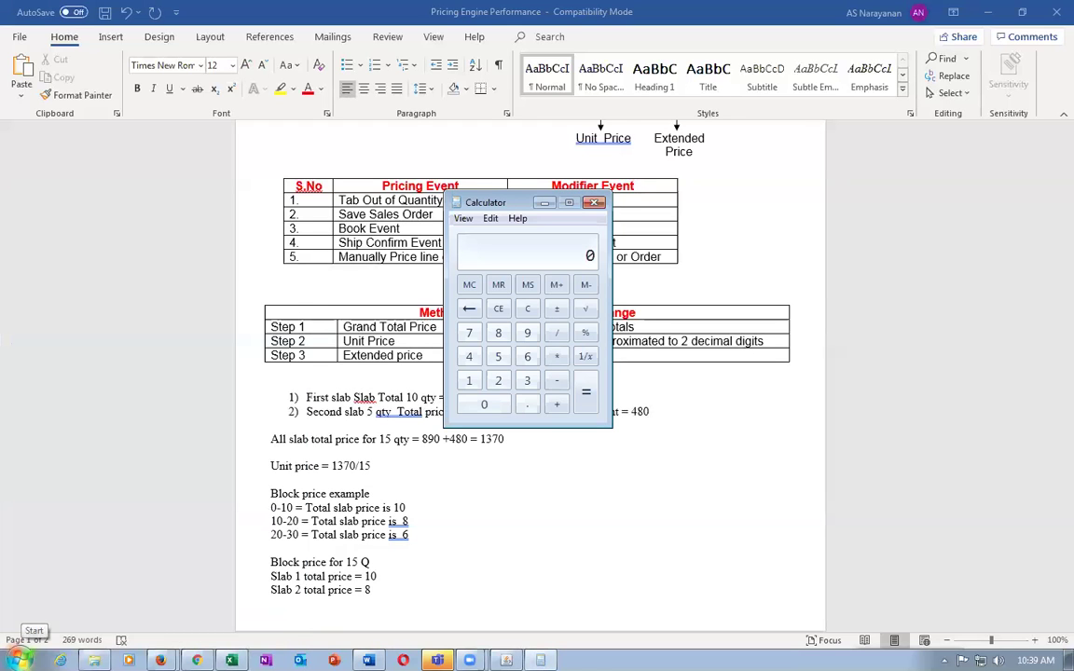
{"action": "type", "text": "1370/"}
{"action": "type", "text": "15"}
{"action": "key", "text": "Return"}
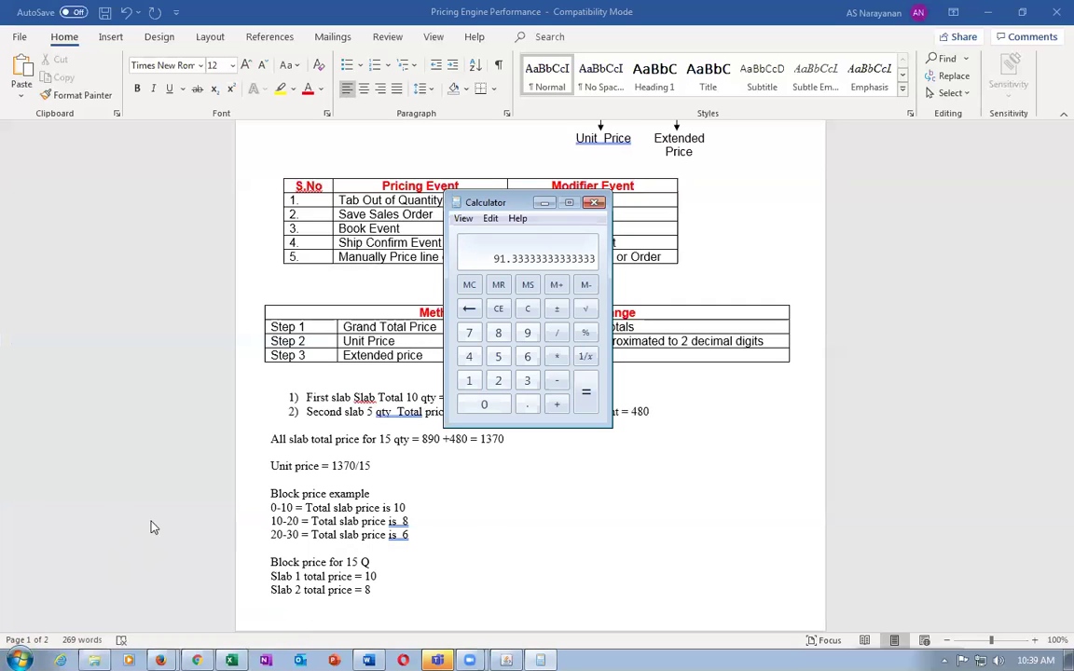
- Return to the Word document and append "= 91.33" to the all-slab total line
{"action": "left_click", "coordinate": [565, 452]}
{"action": "left_click", "coordinate": [562, 439]}
{"action": "type", "text": "= 91.33"}
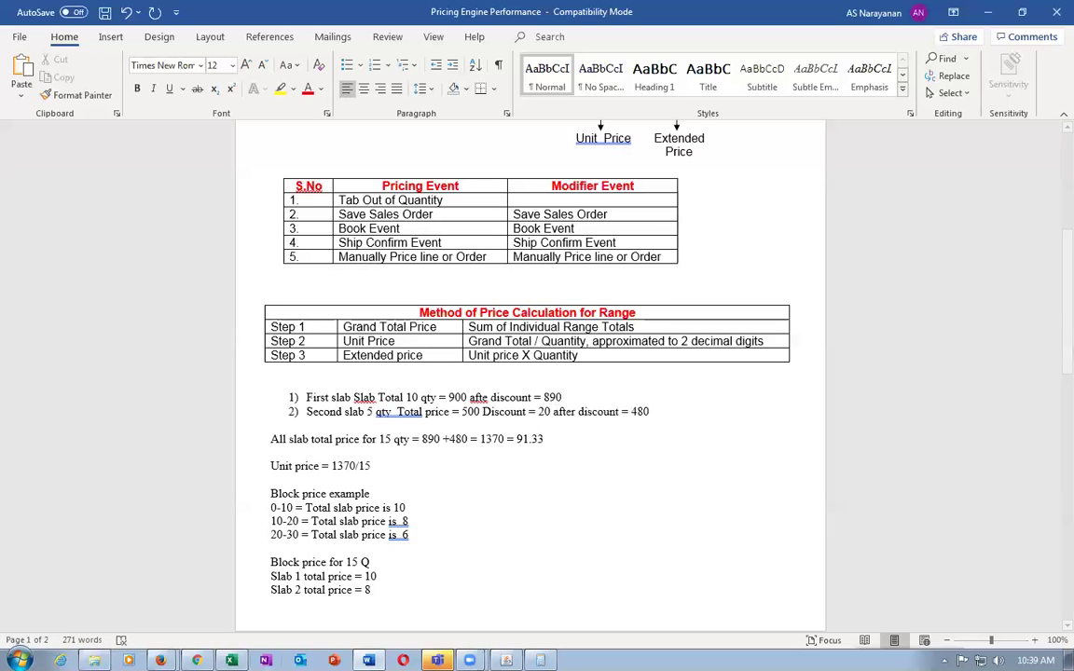
- Switch to the Oracle order in Chrome, set the k99_tiered_block quantity to 15, and compare its price with the Word calculation
{"action": "left_click", "coordinate": [196, 660]}
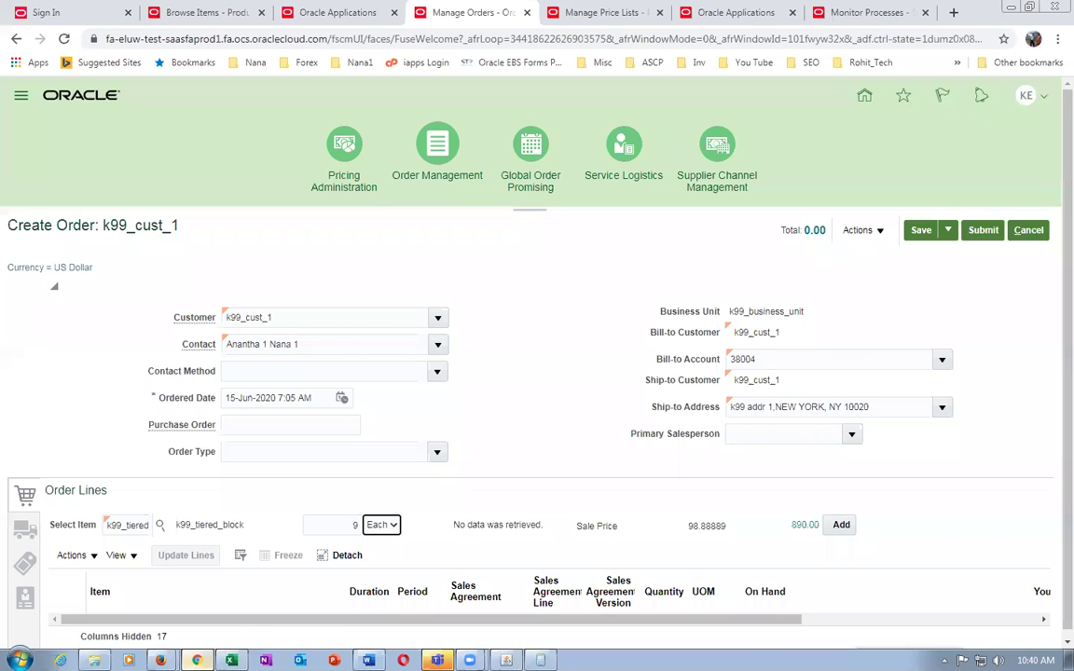
{"action": "double_click", "coordinate": [358, 528]}
{"action": "type", "text": "15"}
{"action": "key", "text": "Tab"}
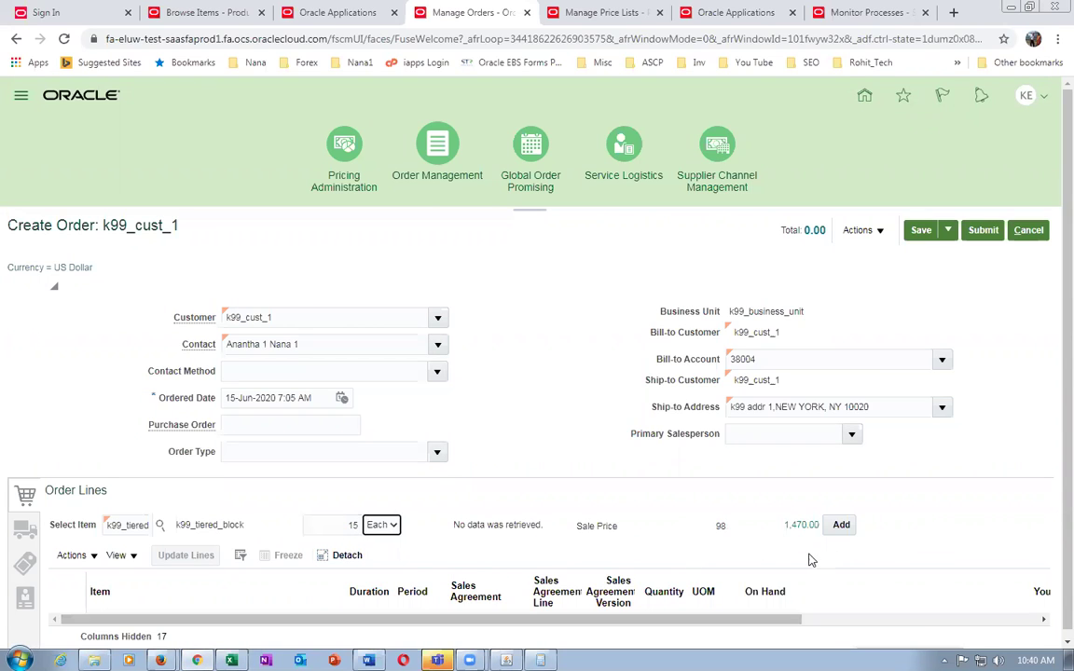
{"action": "key", "text": "alt+Tab"}
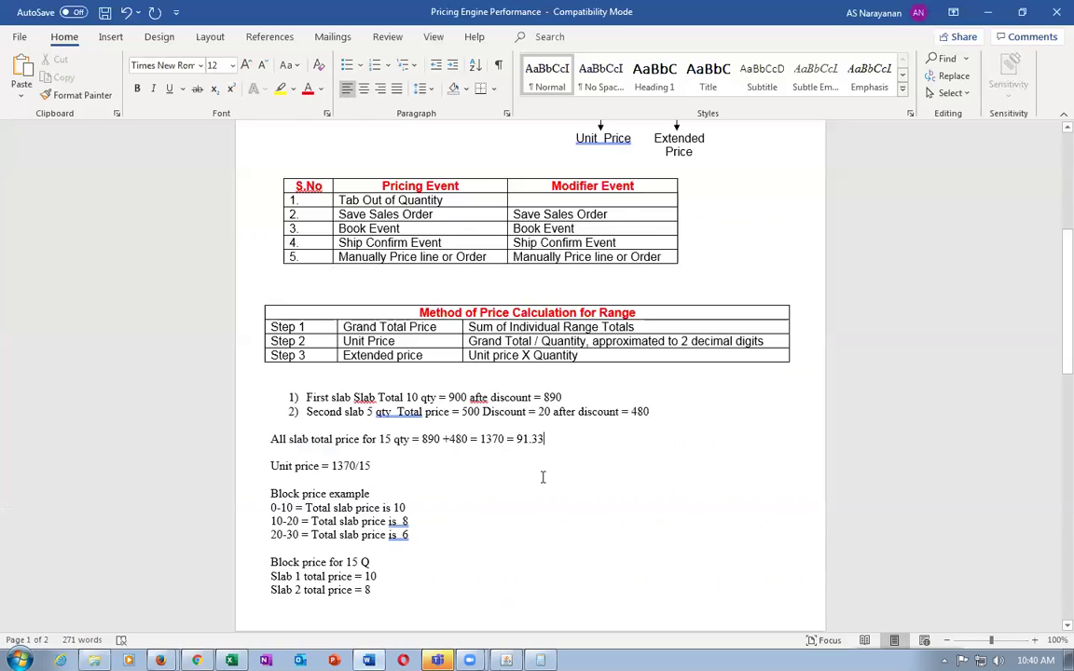
{"action": "key", "text": "alt+Tab"}
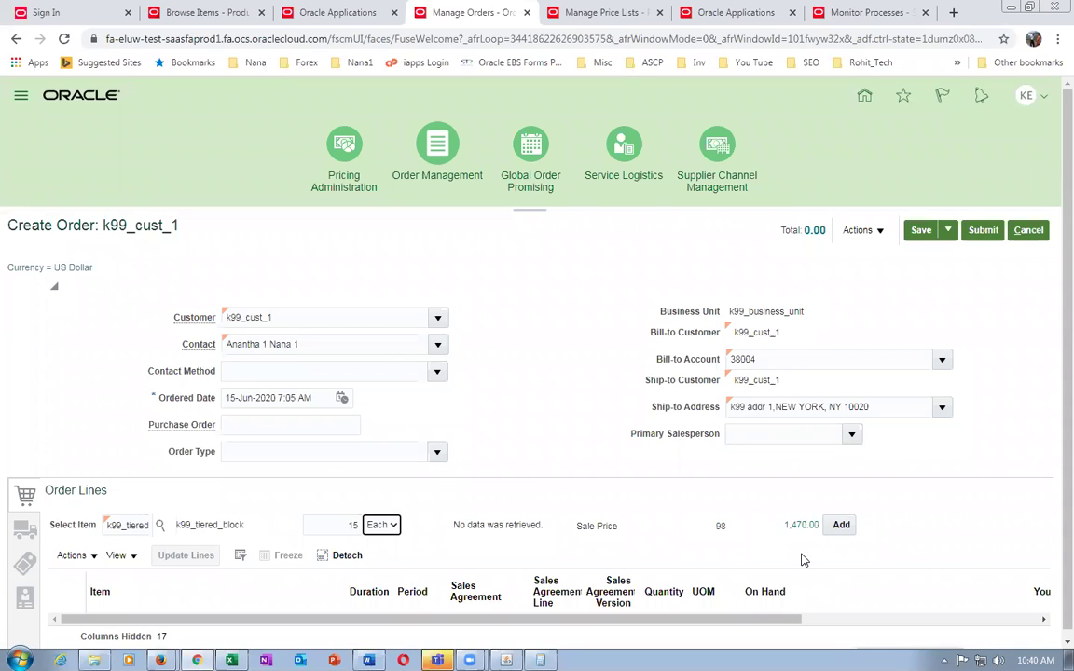
- Back in the Word document, change the first slab's total to 1000 and its after-discount amount to 990
{"action": "key", "text": "alt+Tab"}
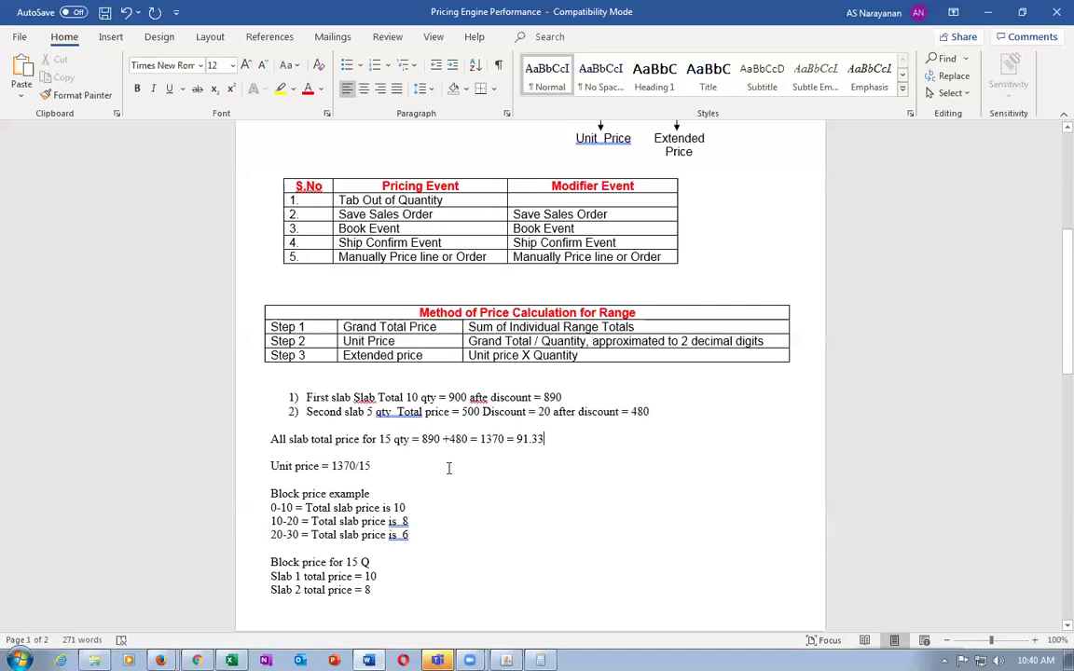
{"action": "left_click", "coordinate": [448, 397]}
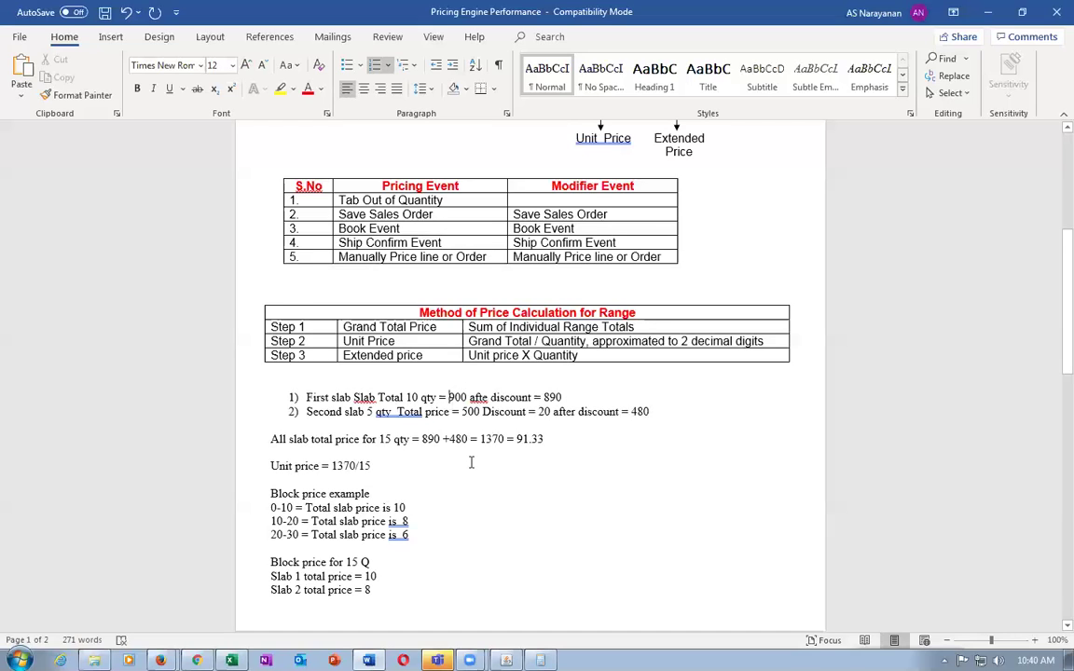
{"action": "key", "text": "Delete"}
{"action": "type", "text": "10"}
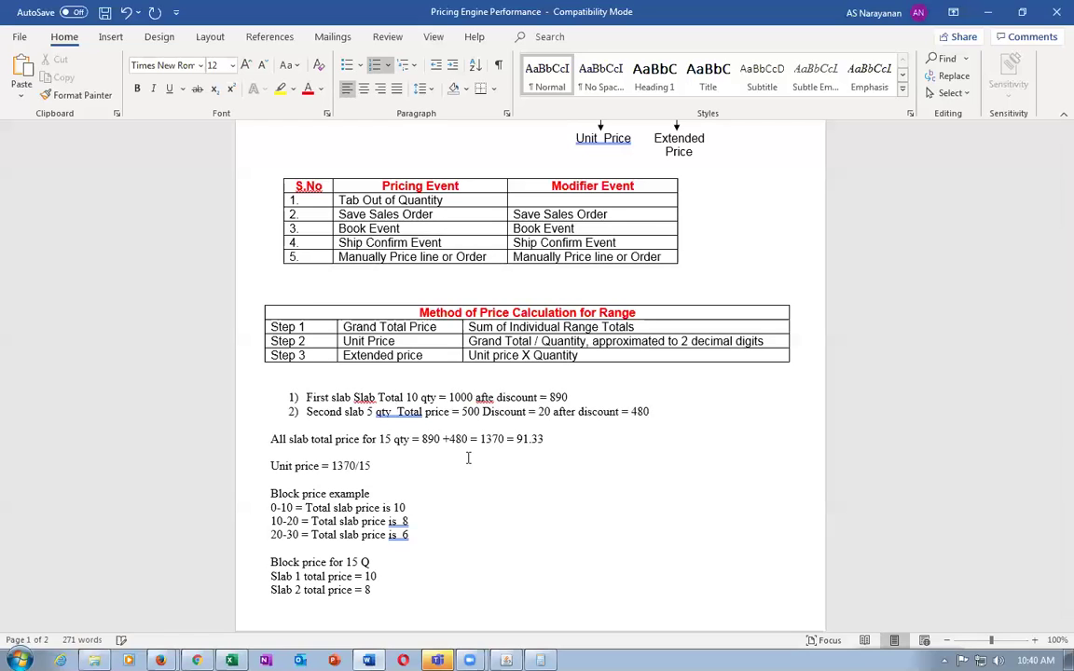
{"action": "left_click", "coordinate": [551, 397]}
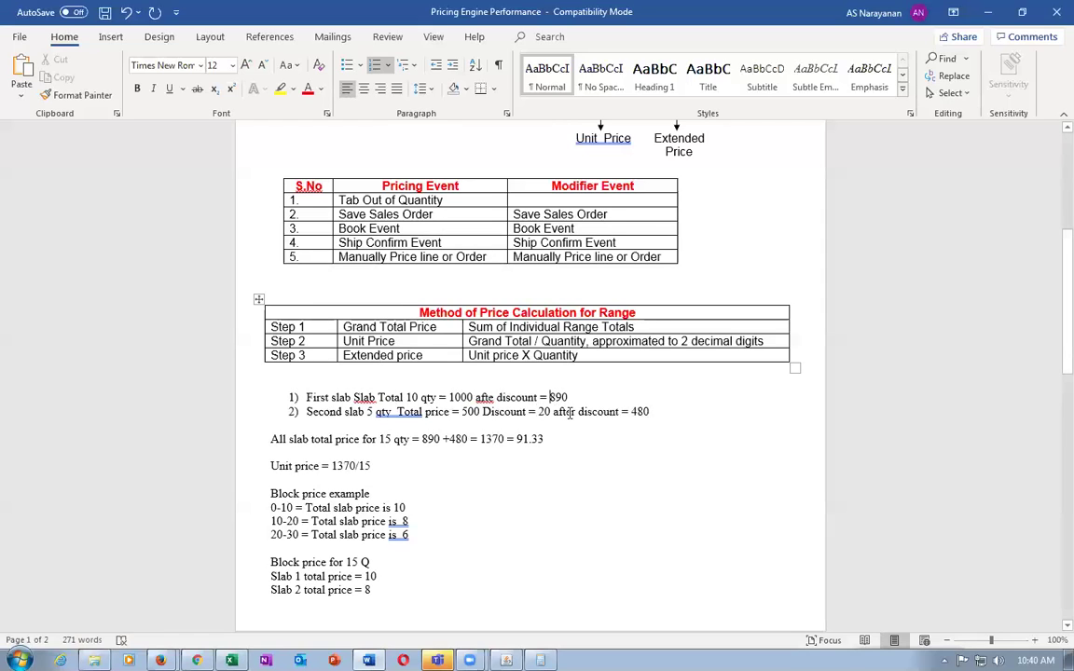
{"action": "key", "text": "Delete"}
{"action": "type", "text": "9"}
- Correct the all-slab total line to read 990 +480 = 1470
{"action": "key", "text": "Delete"}
{"action": "type", "text": "9"}
{"action": "left_click", "coordinate": [487, 439]}
{"action": "key", "text": "Delete"}
{"action": "type", "text": "4"}
- Check the sale price in the Oracle order, then replace the unit price ending the Word document's all-slab total line with 98
{"action": "key", "text": "alt+Tab"}
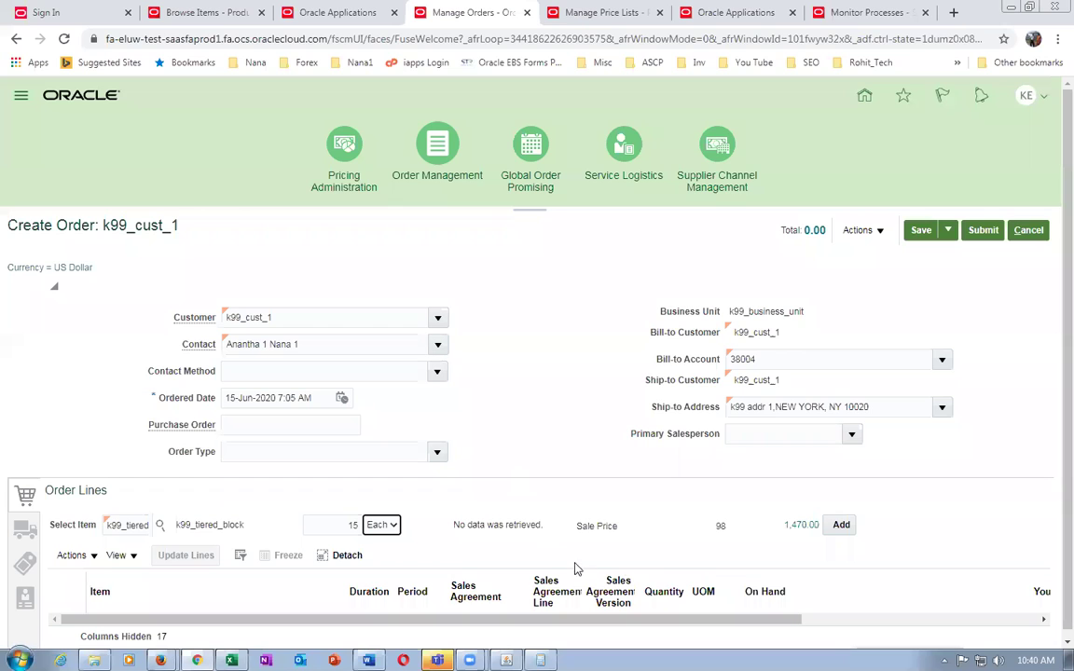
{"action": "key", "text": "alt+Tab"}
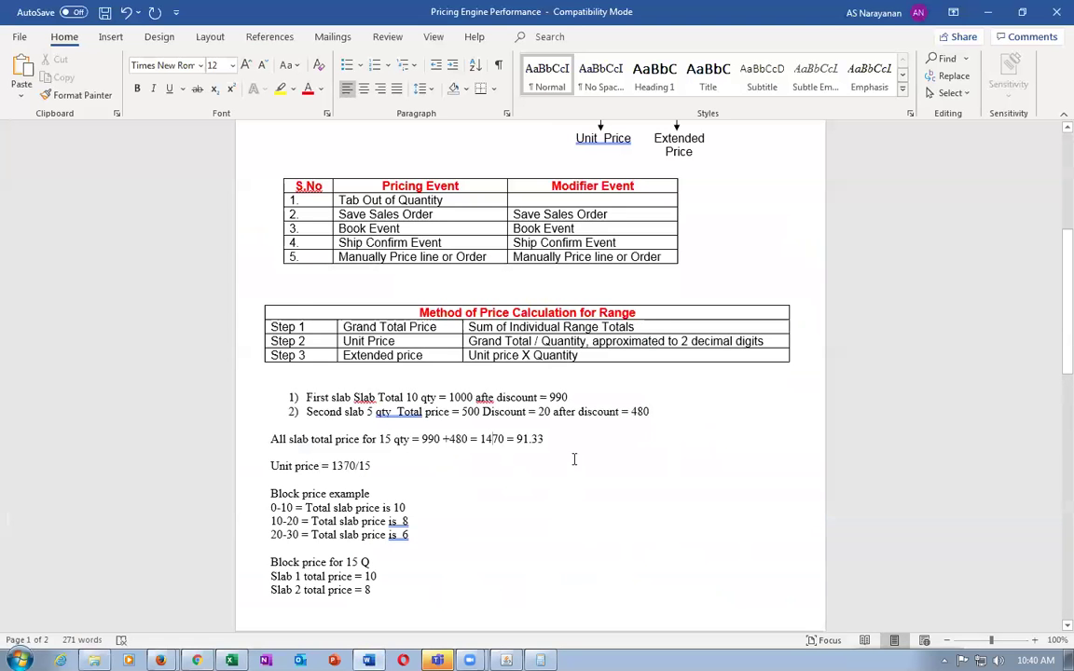
{"action": "left_click", "coordinate": [563, 437]}
{"action": "key", "text": "BackSpace"}
{"action": "key", "text": "BackSpace"}
{"action": "key", "text": "BackSpace"}
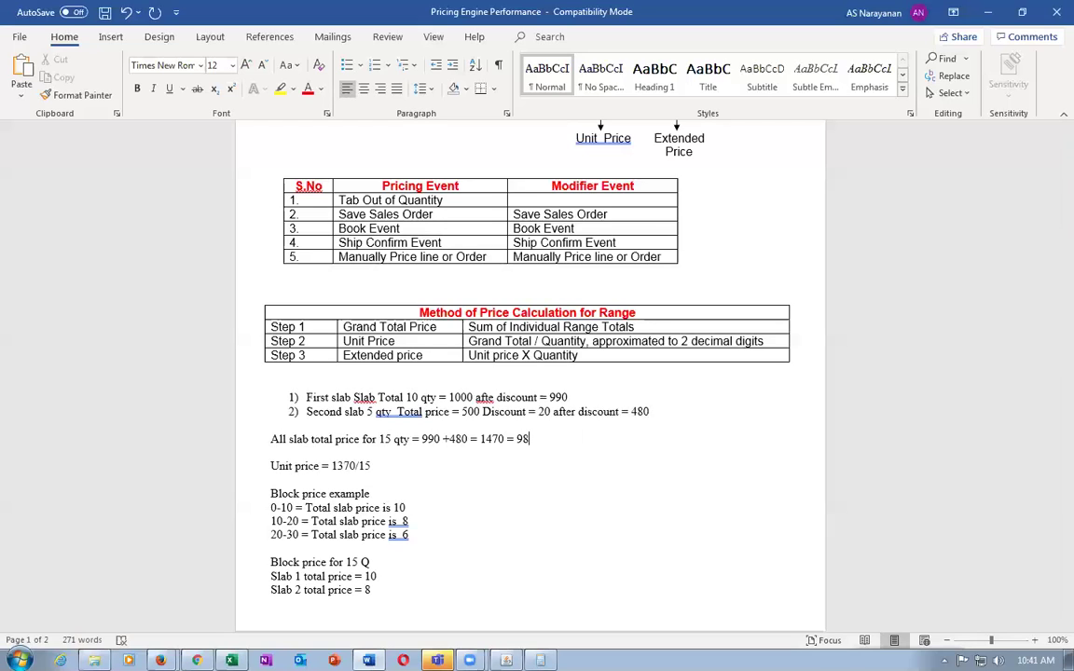
{"action": "double_click", "coordinate": [469, 397]}
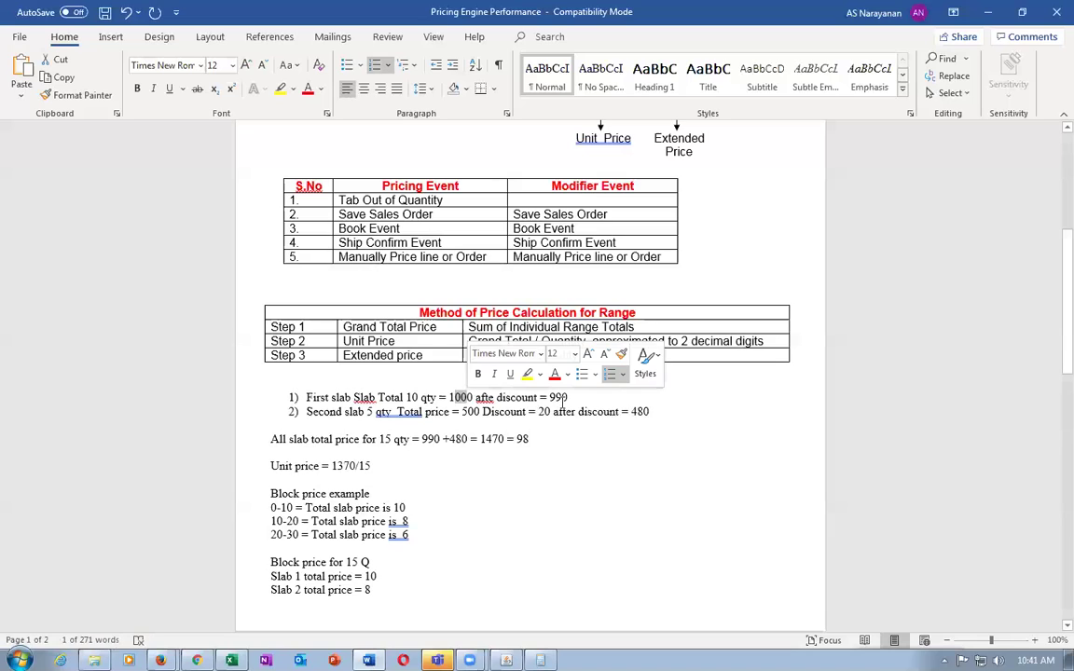
{"action": "left_click_drag", "start_coordinate": [550, 397], "coordinate": [569, 397]}
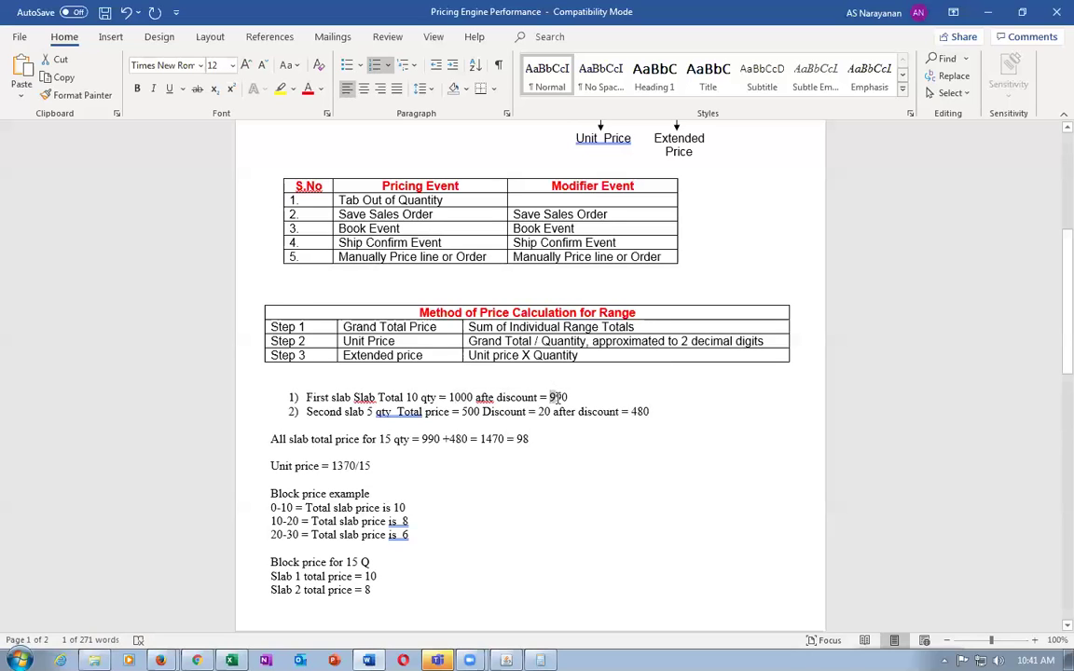
{"action": "left_click", "coordinate": [346, 411]}
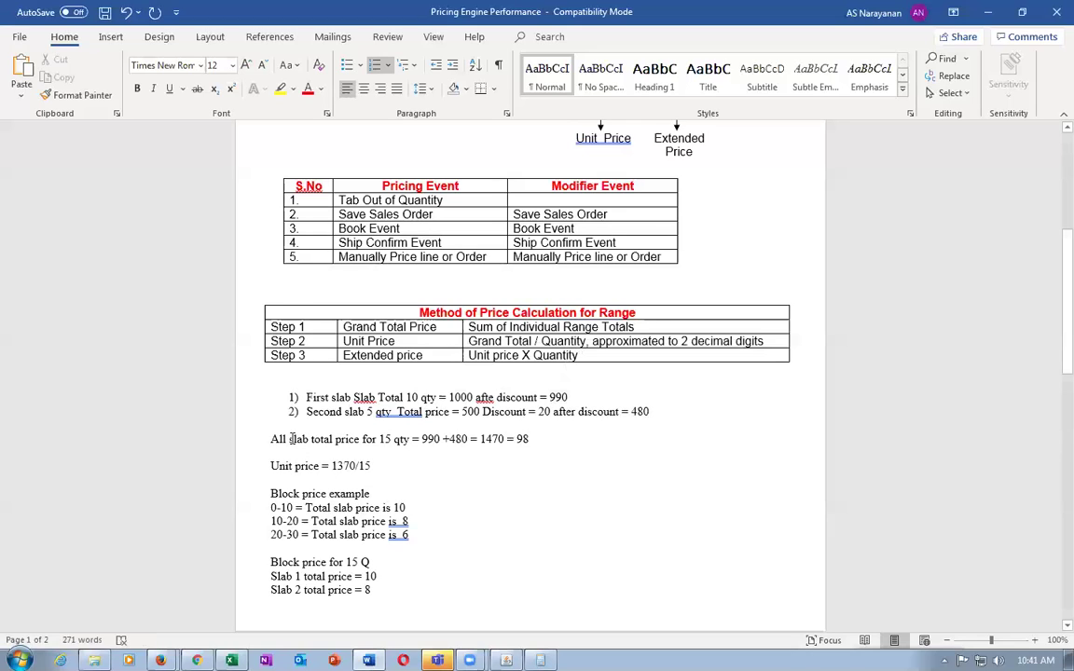
- Review the all-slab total line and the unit price formula for 15 qty in the Word document
{"action": "double_click", "coordinate": [291, 438]}
{"action": "left_click", "coordinate": [484, 438]}
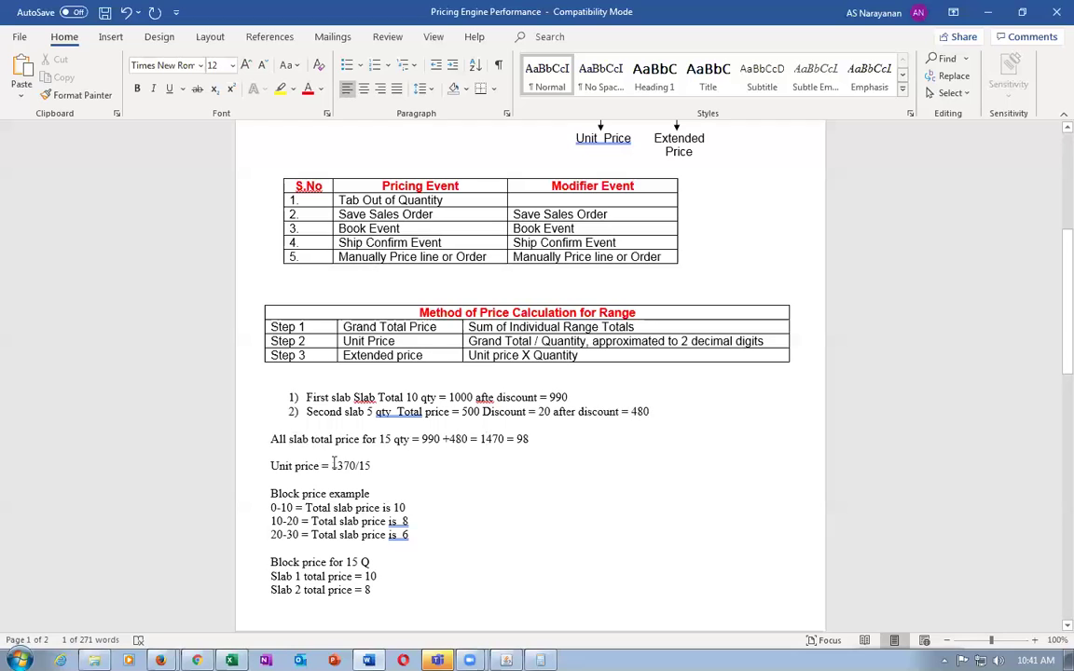
{"action": "left_click_drag", "start_coordinate": [333, 464], "coordinate": [379, 465]}
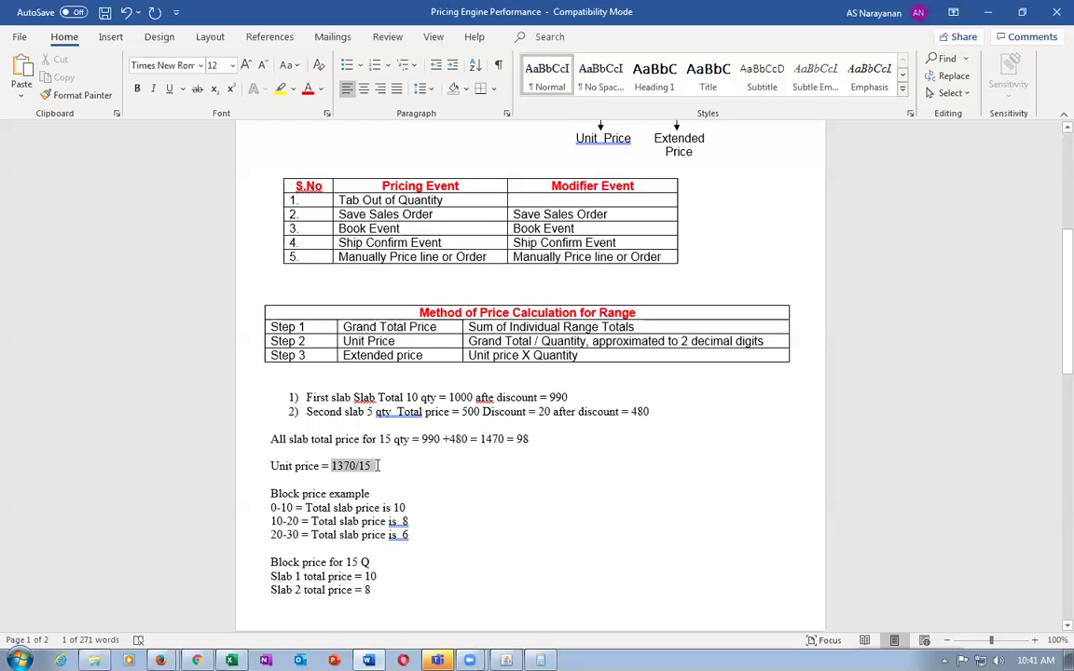
{"action": "left_click", "coordinate": [468, 496]}
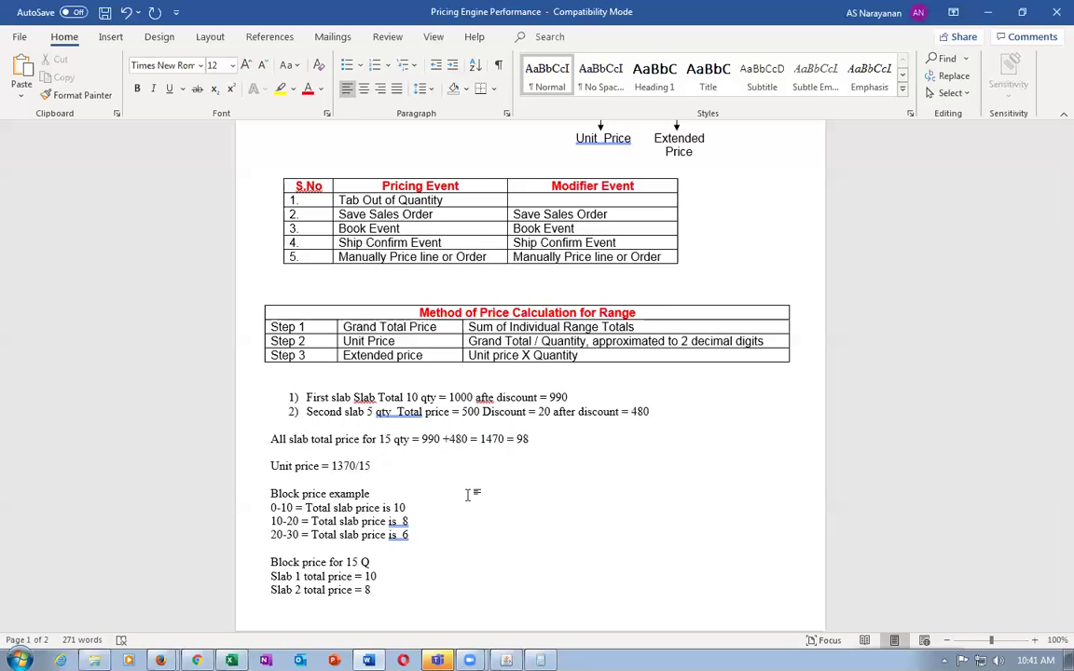
- Copy the item name k99_tiered_all_tiers from the Pricing_Test Excel workbook and switch back to the Manage Price Lists page in Chrome
{"action": "key", "text": "alt+Tab"}
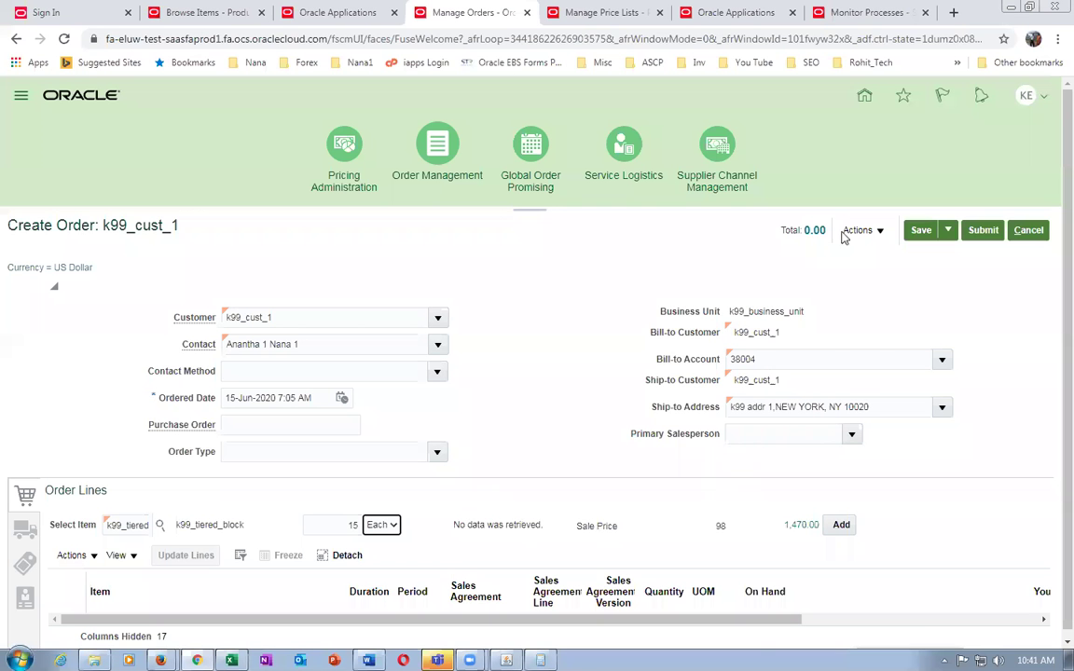
{"action": "left_click", "coordinate": [594, 13]}
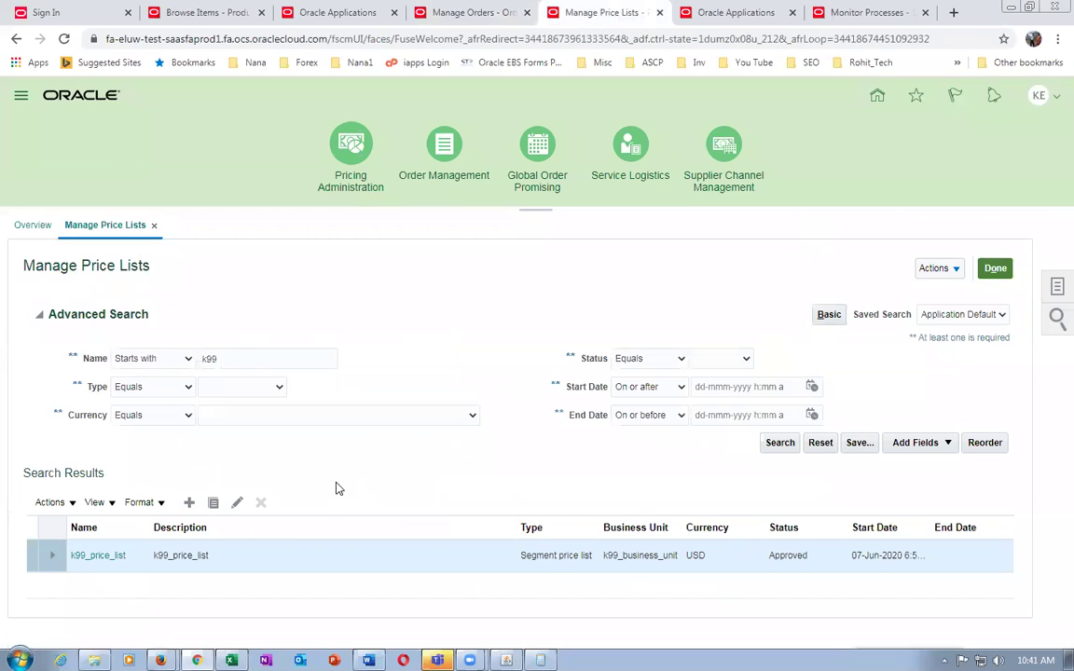
{"action": "key", "text": "alt+Tab"}
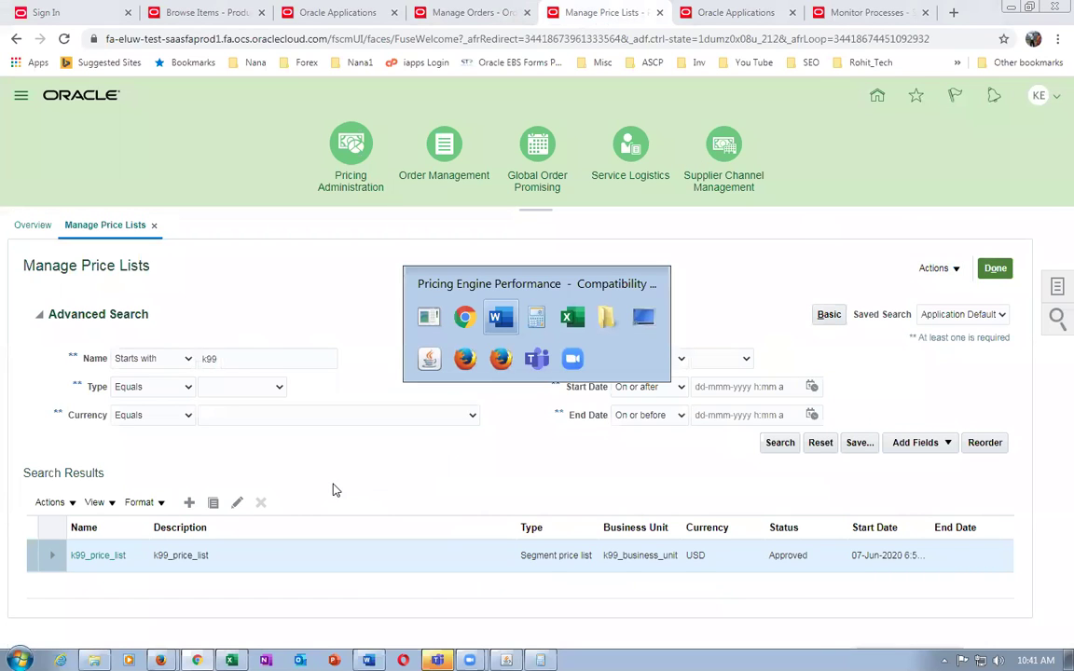
{"action": "key", "text": "Tab"}
{"action": "key", "text": "Tab"}
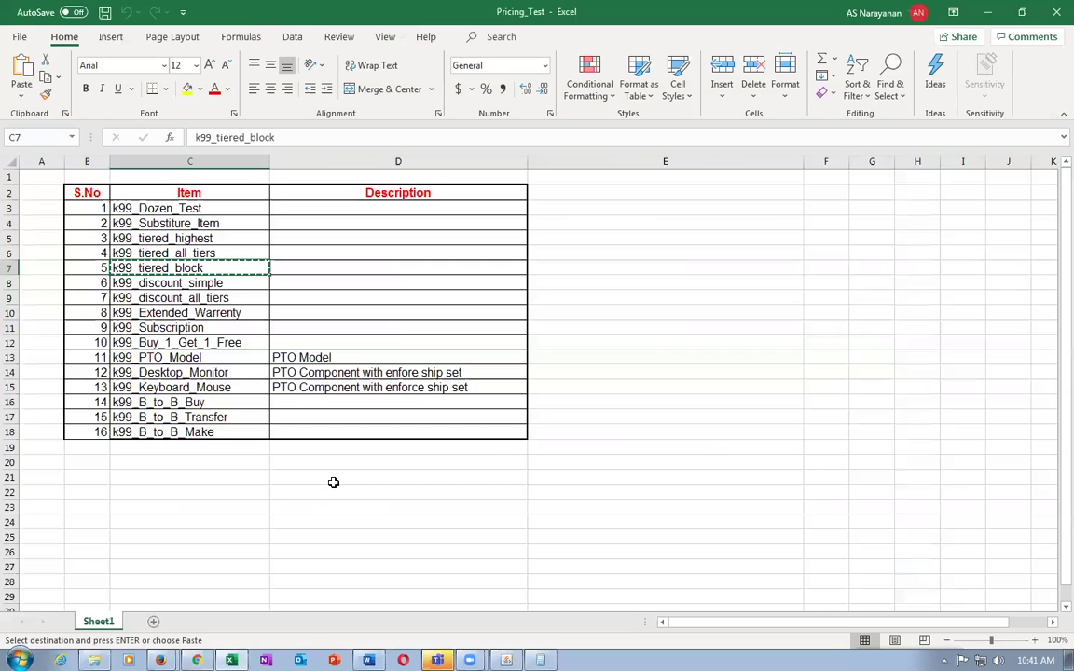
{"action": "left_click", "coordinate": [149, 252]}
{"action": "key", "text": "ctrl+c"}
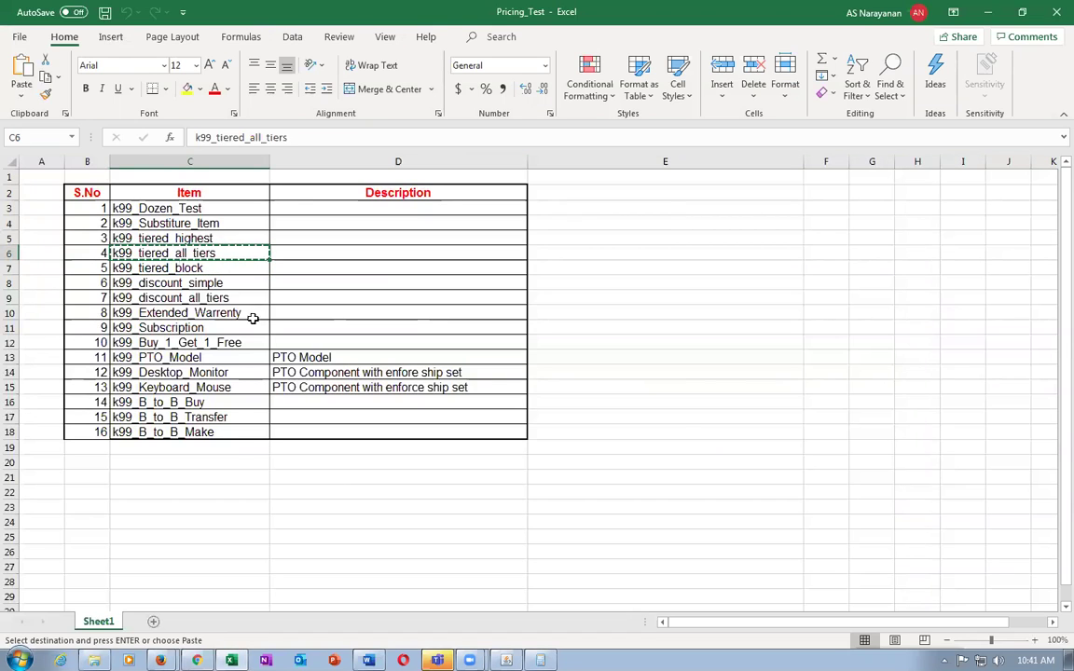
{"action": "key", "text": "alt+Tab"}
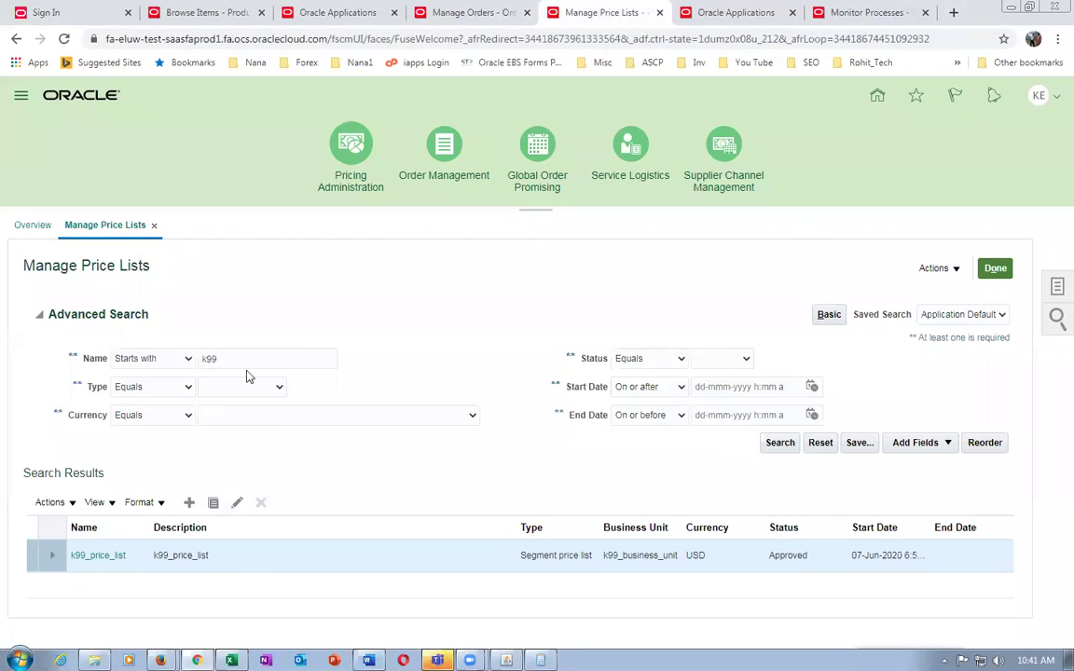
- Try to search the price lists by the copied name k99_tiered_all_tiers
{"action": "left_click_drag", "start_coordinate": [244, 360], "coordinate": [127, 363]}
{"action": "key", "text": "ctrl+v"}
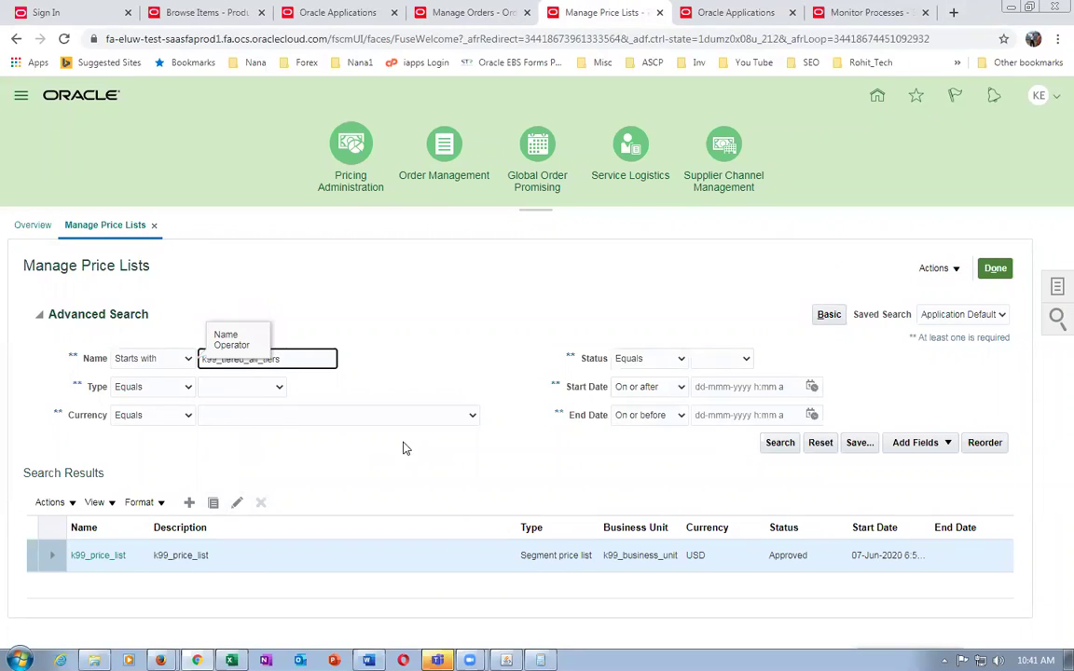
{"action": "left_click", "coordinate": [780, 442]}
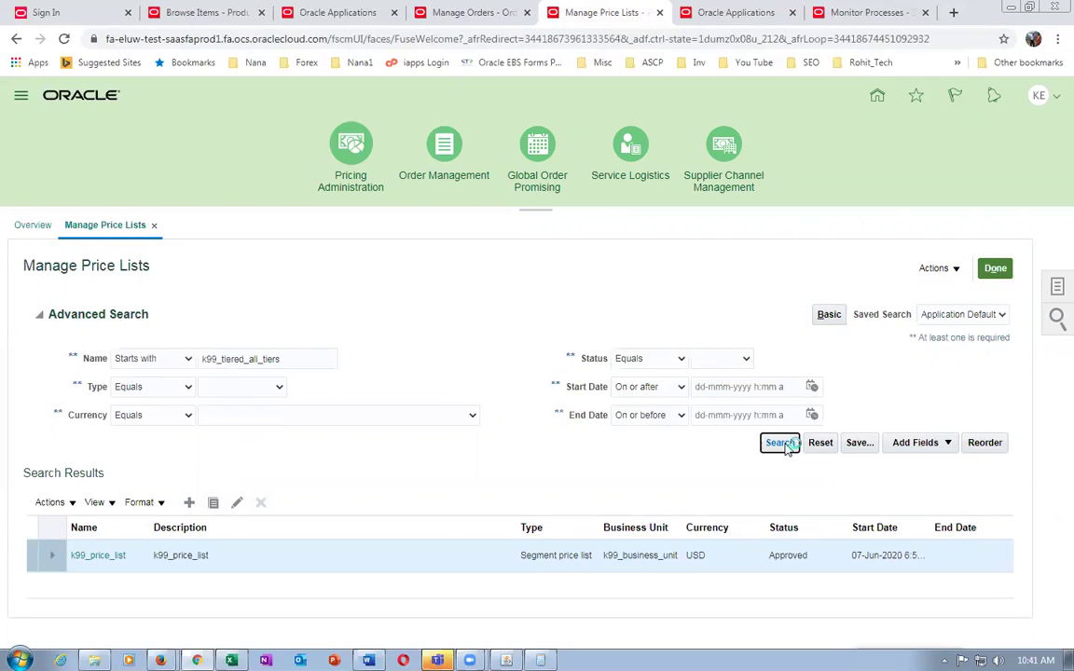
- Search the price lists for names starting with k99 and open k99_price_list
{"action": "left_click", "coordinate": [37, 317]}
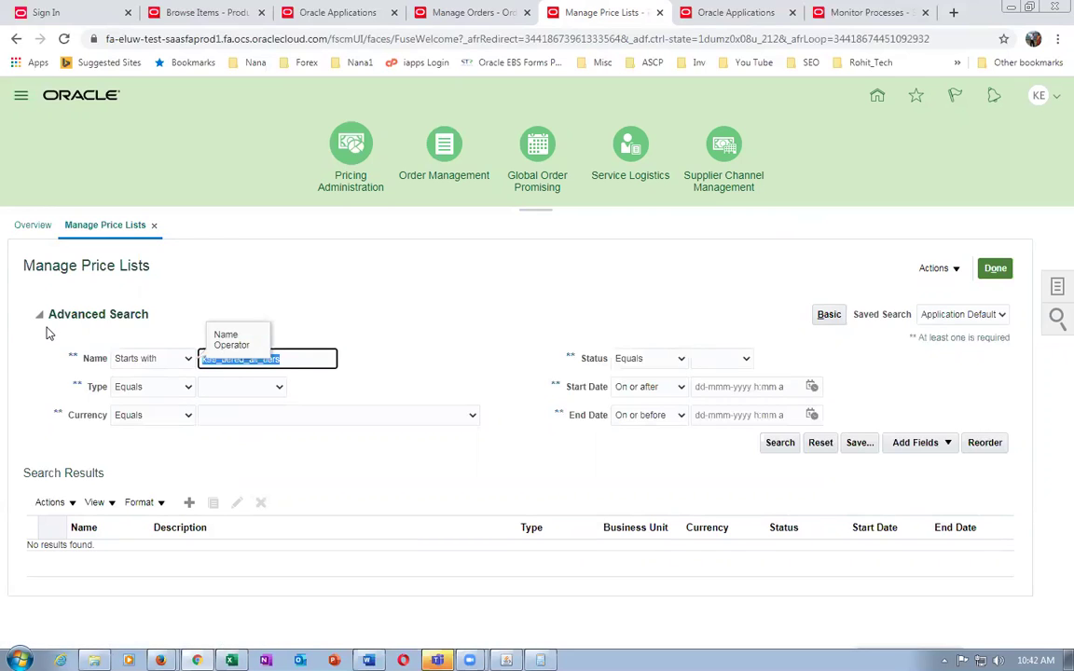
{"action": "type", "text": "ksa"}
{"action": "key", "text": "Return"}
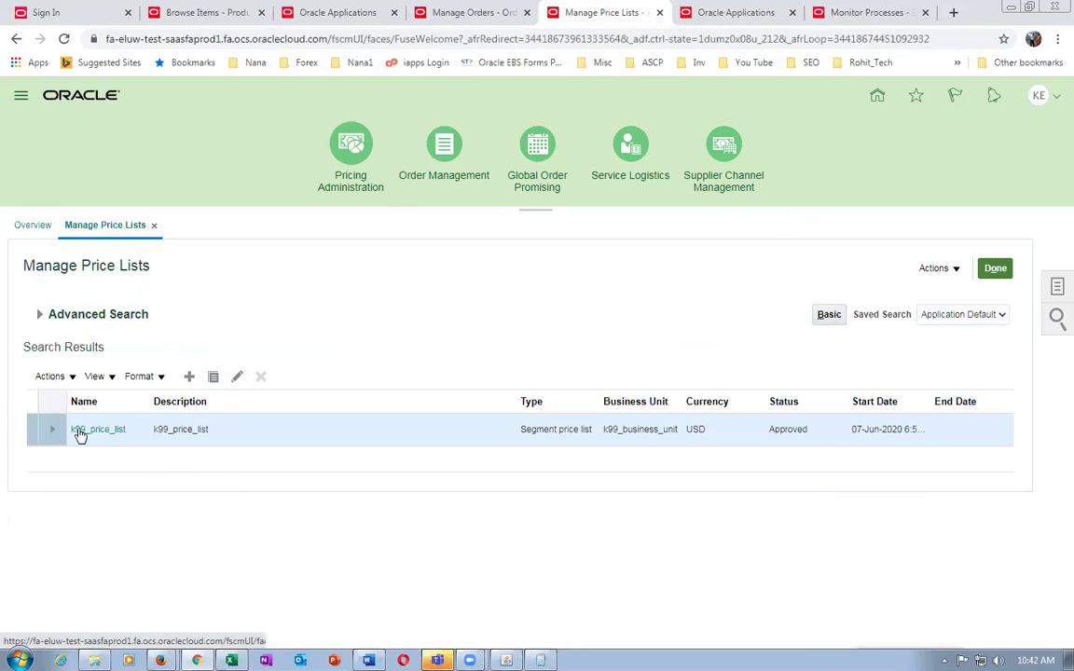
{"action": "left_click", "coordinate": [82, 431]}
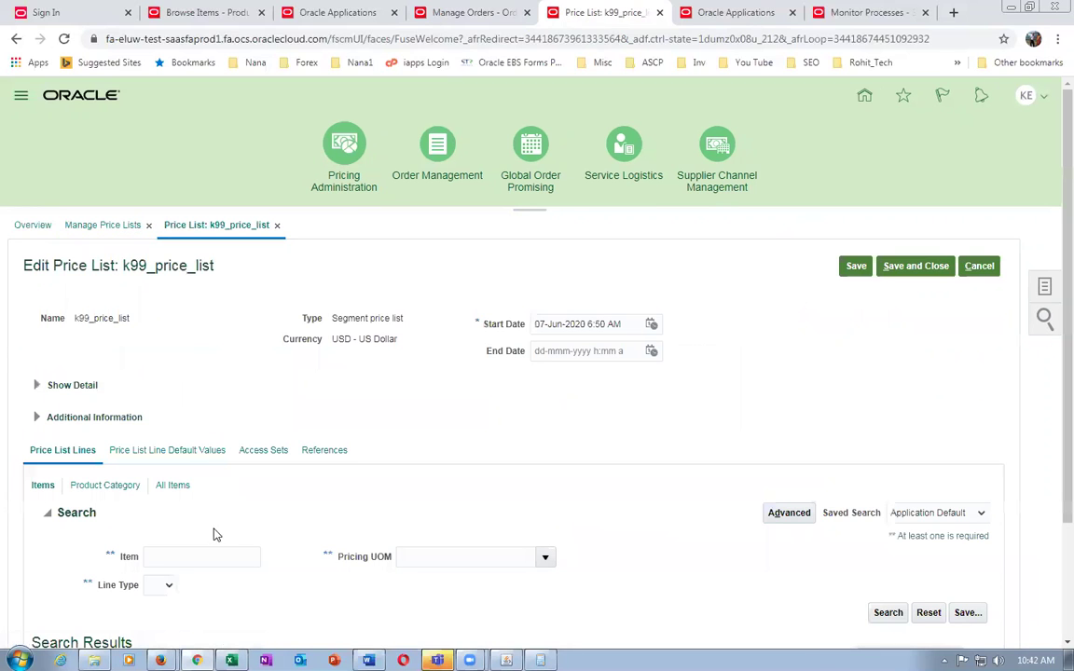
- Search the price list lines for the item k99_tiered_all_tiers and go to its charge details
{"action": "left_click", "coordinate": [204, 552]}
{"action": "key", "text": "ctrl+v"}
{"action": "key", "text": "Tab"}
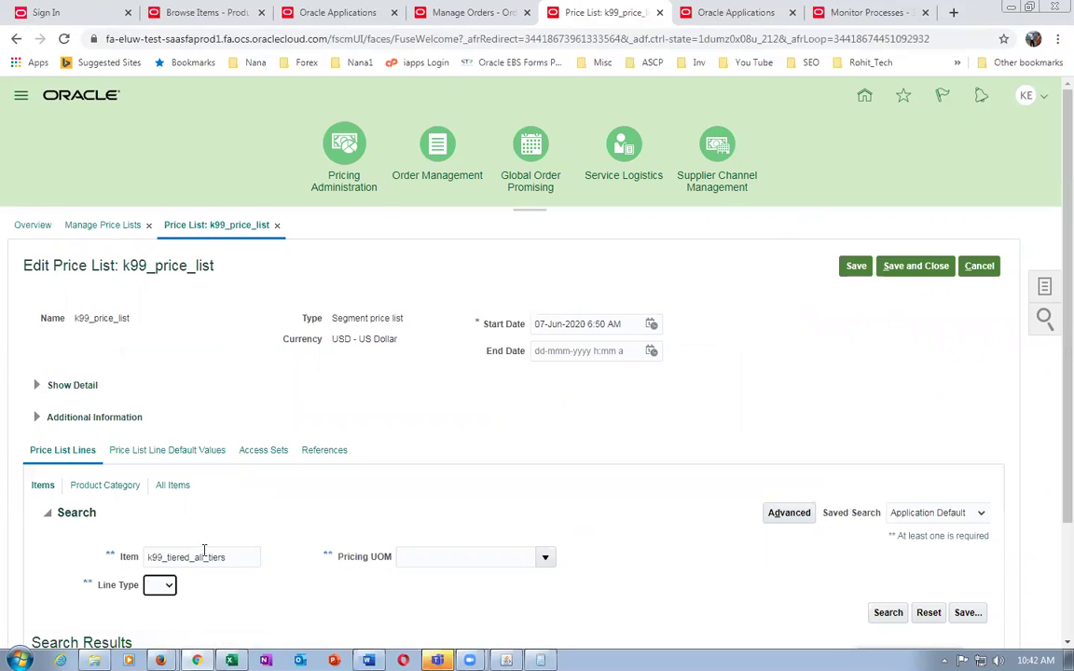
{"action": "left_click", "coordinate": [887, 615]}
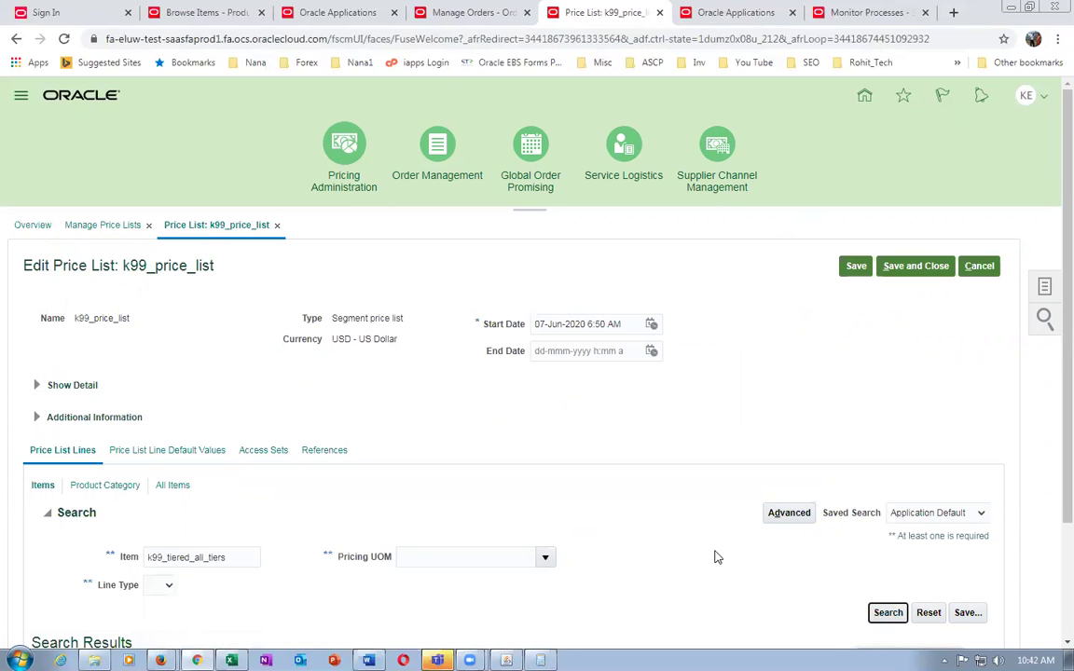
{"action": "scroll", "coordinate": [340, 522], "scroll_direction": "down", "scroll_amount": 4}
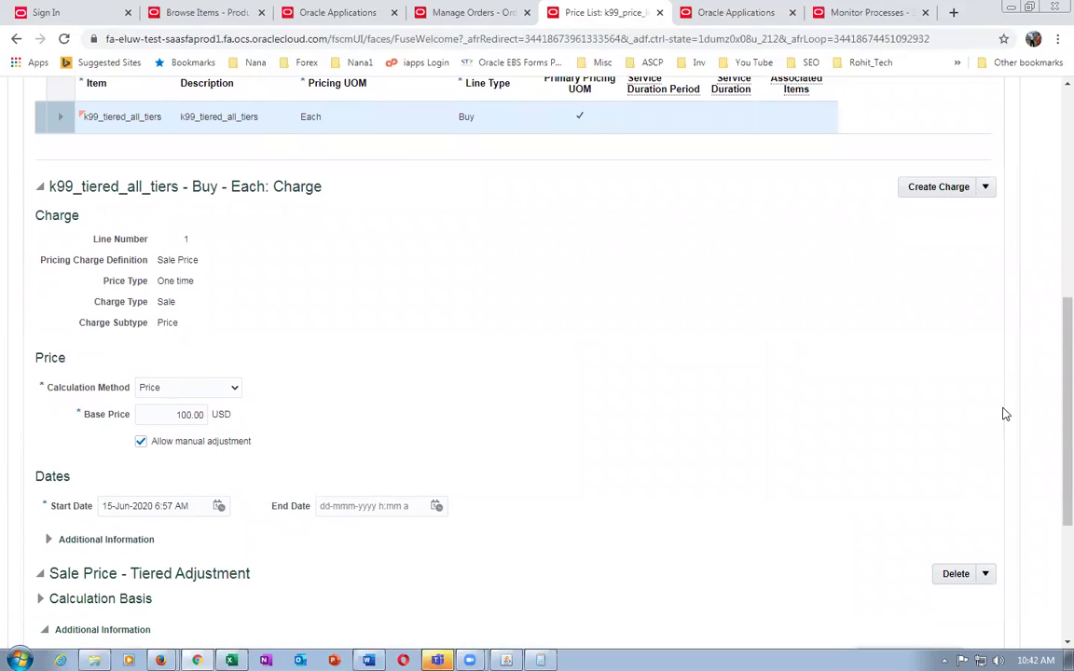
{"action": "left_click", "coordinate": [985, 186]}
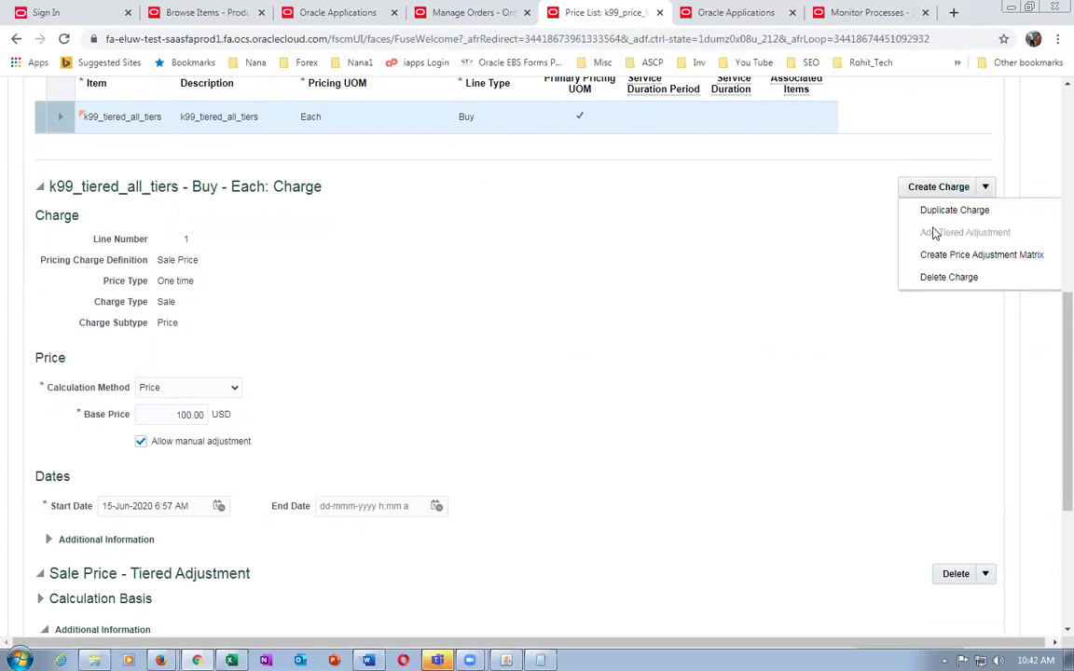
{"action": "left_click", "coordinate": [715, 269]}
{"action": "left_click", "coordinate": [985, 186]}
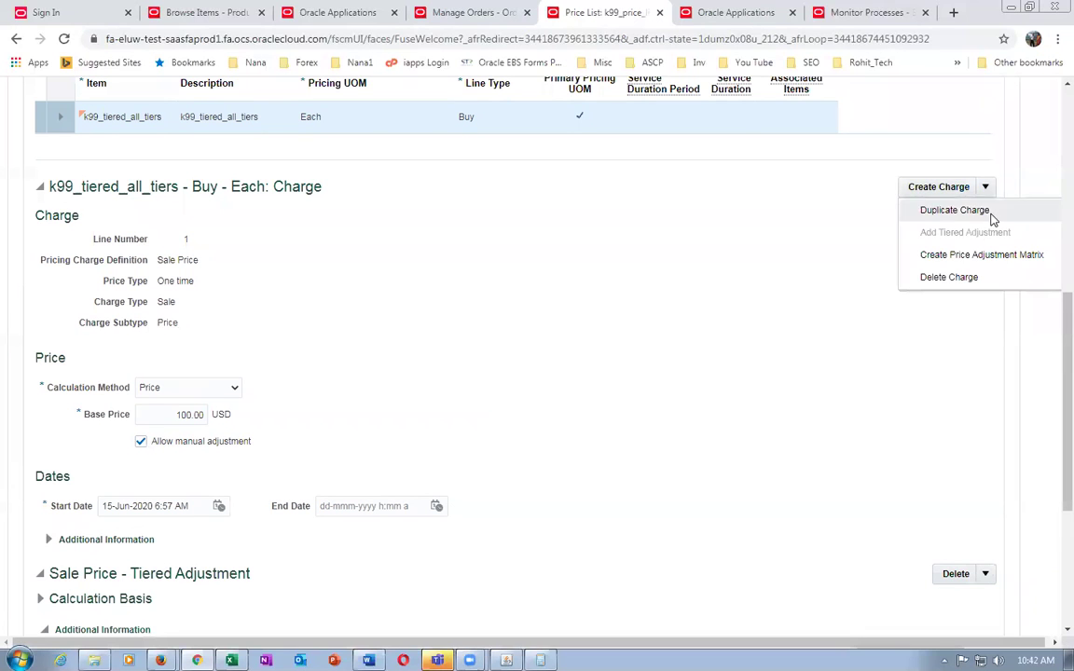
{"action": "left_click", "coordinate": [677, 329]}
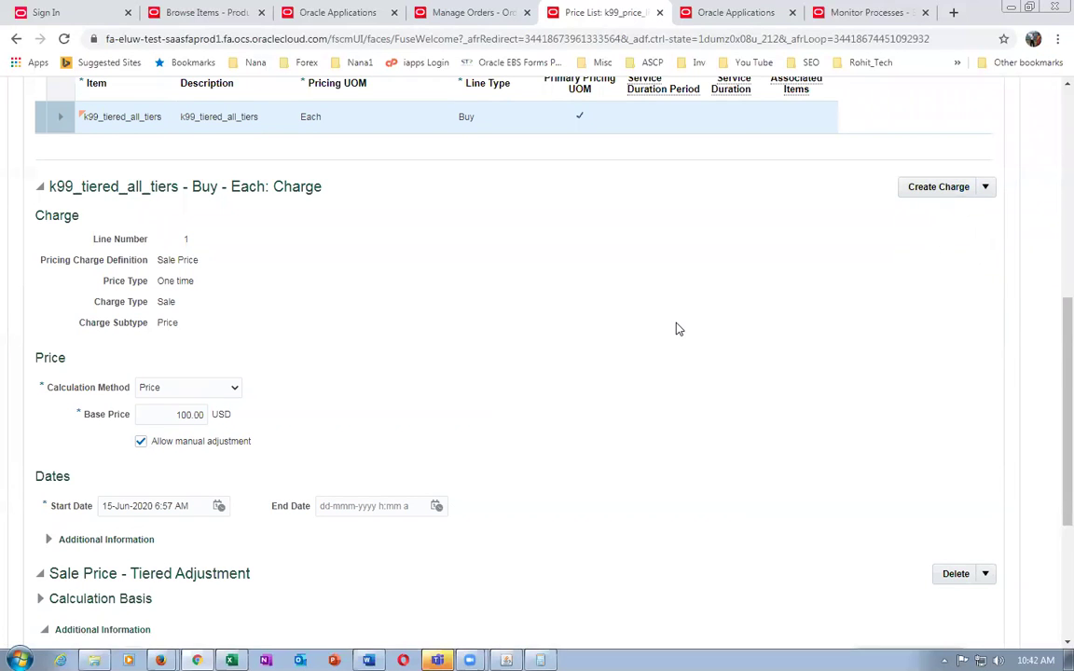
- Delete all the tiered pricing rules of the k99_tiered_all_tiers sale price charge and save the price list
{"action": "scroll", "coordinate": [677, 329], "scroll_direction": "down", "scroll_amount": 3}
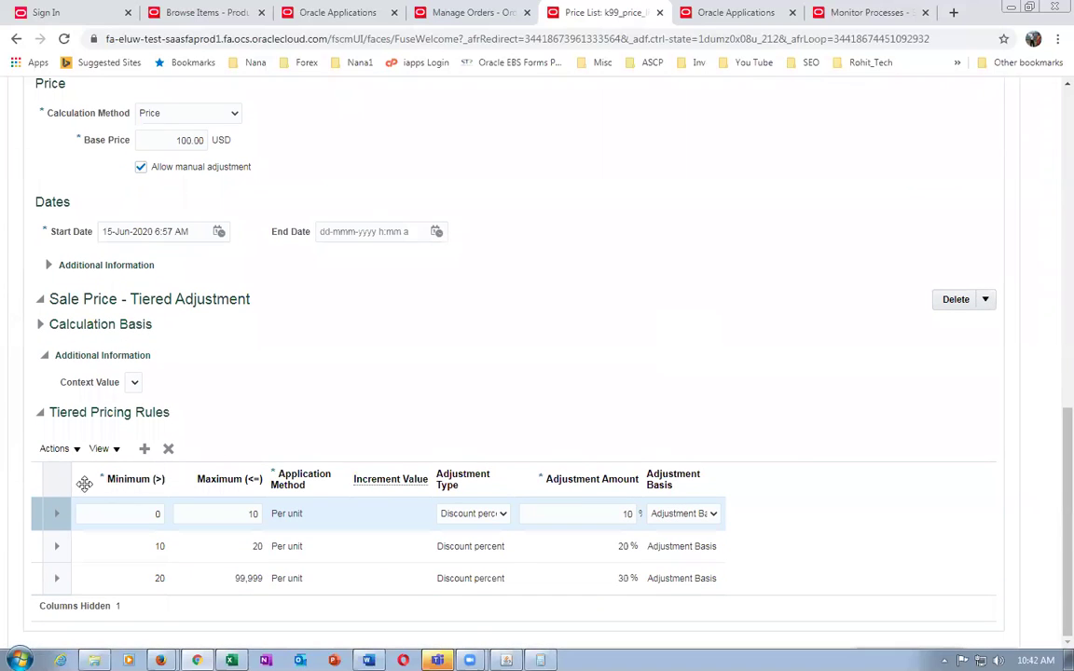
{"action": "left_click", "coordinate": [168, 450]}
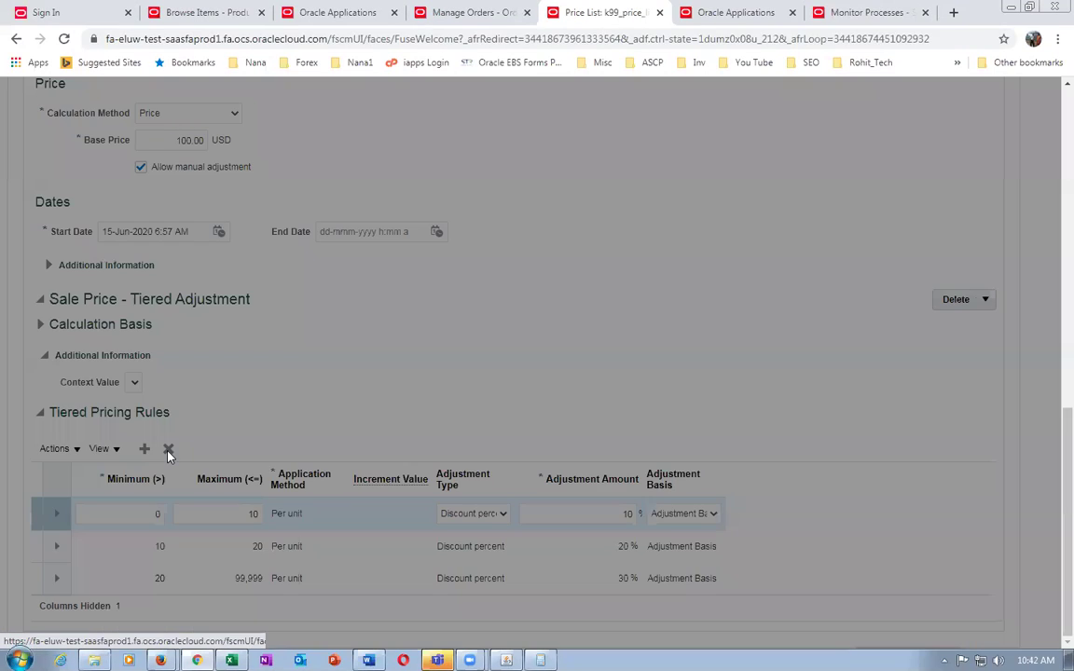
{"action": "key", "text": "Return"}
{"action": "left_click", "coordinate": [170, 484]}
{"action": "left_click", "coordinate": [631, 385]}
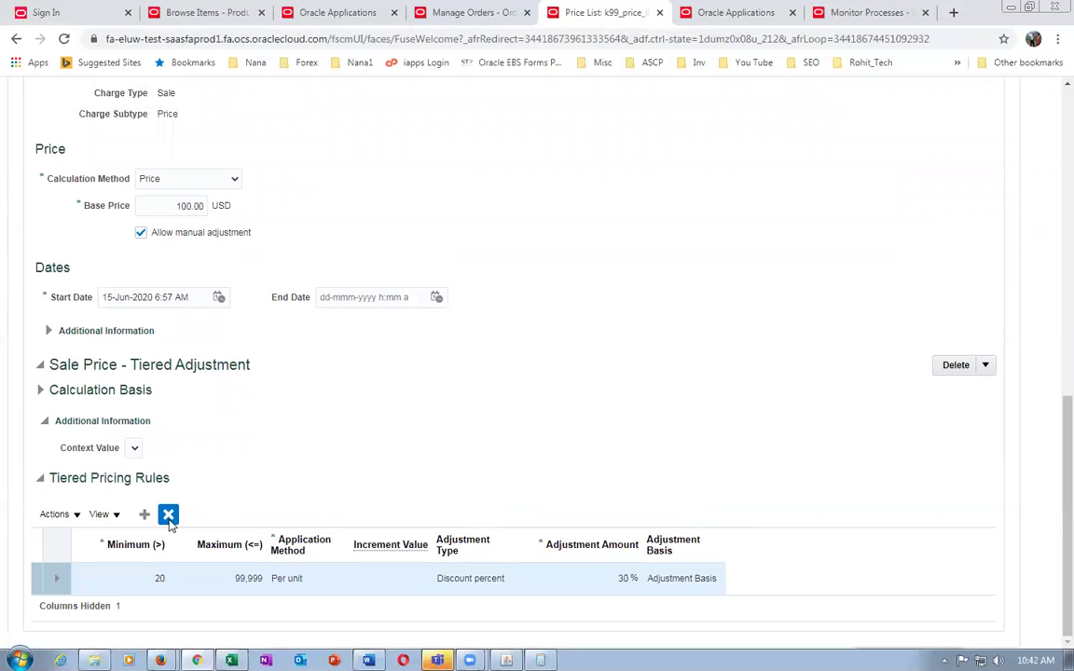
{"action": "left_click", "coordinate": [168, 519]}
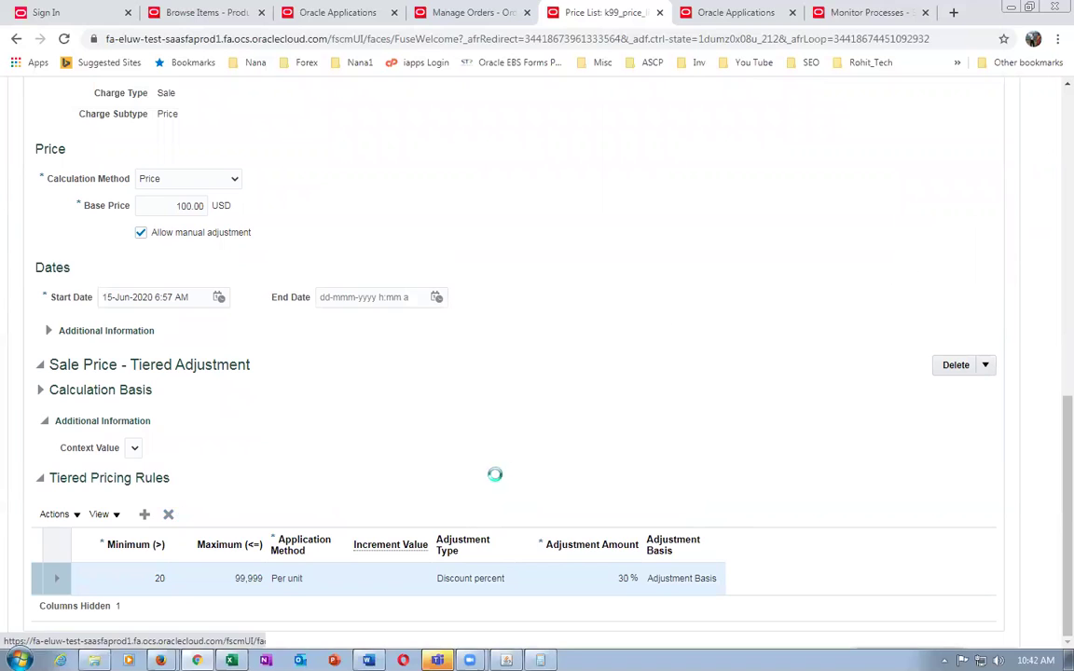
{"action": "left_click", "coordinate": [617, 391]}
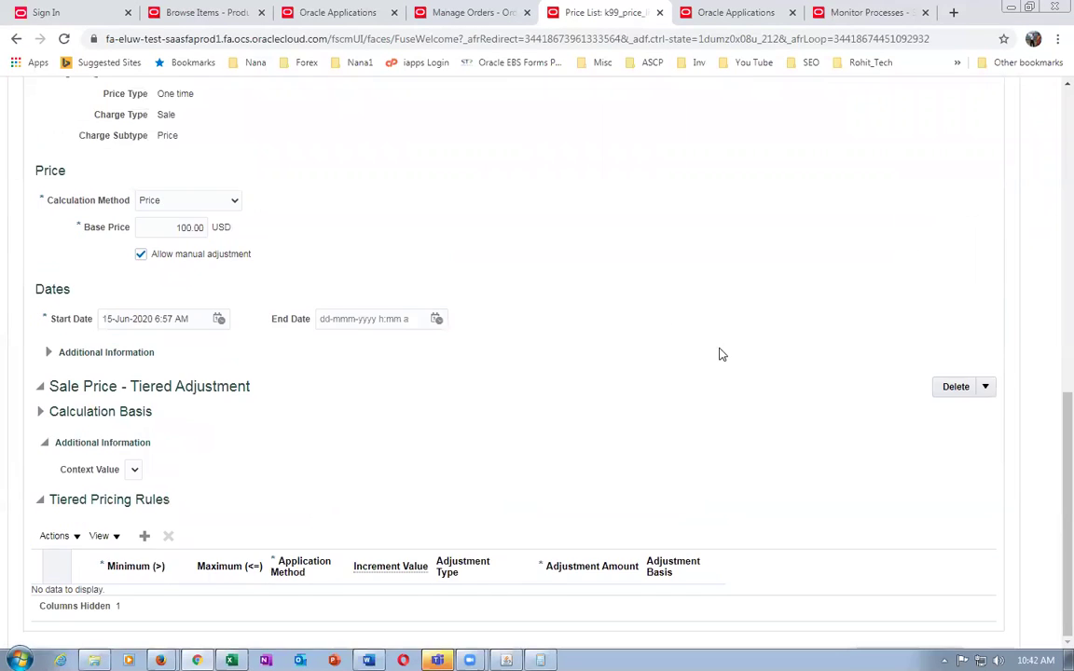
{"action": "scroll", "coordinate": [719, 353], "scroll_direction": "up", "scroll_amount": 8}
{"action": "left_click", "coordinate": [852, 230]}
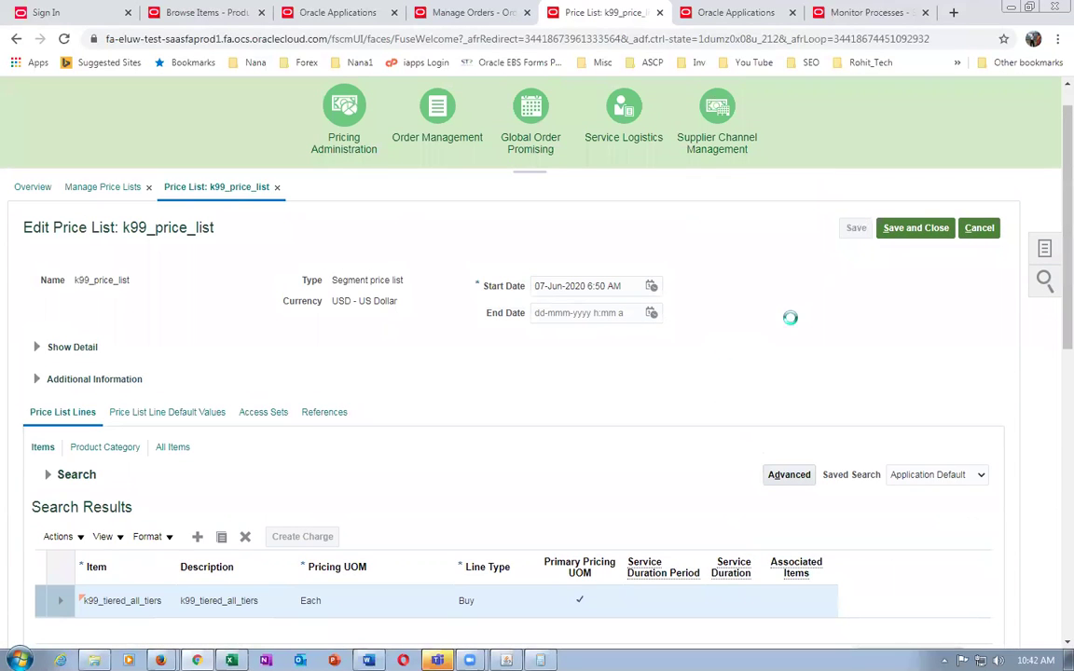
- Delete the k99_tiered_all_tiers line from the price list and confirm the deletion
{"action": "scroll", "coordinate": [650, 398], "scroll_direction": "down", "scroll_amount": 5}
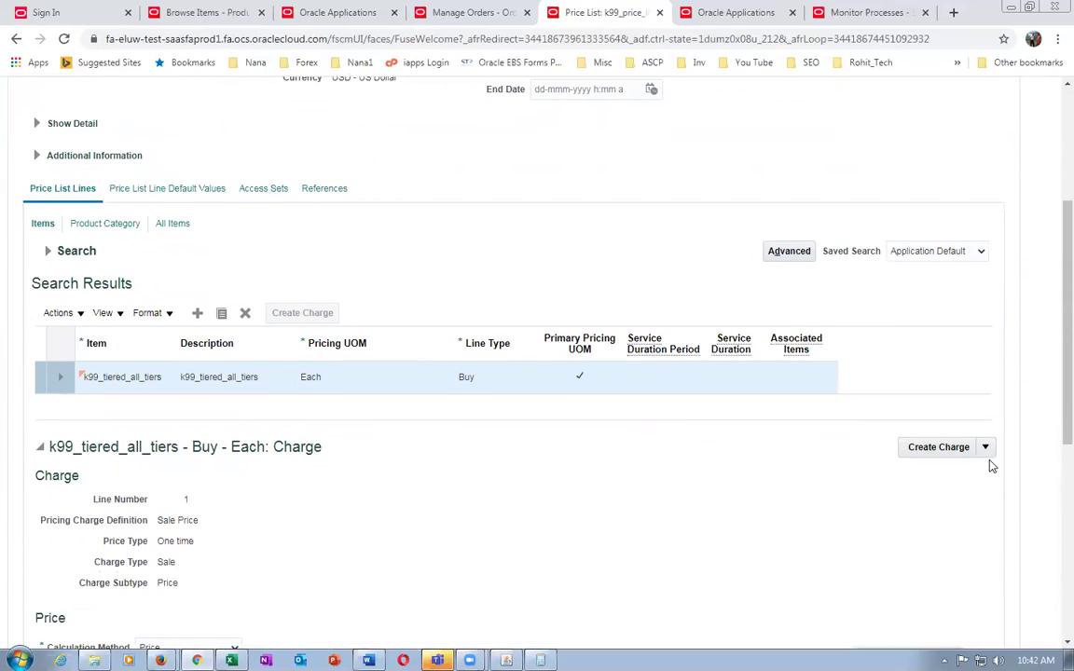
{"action": "left_click", "coordinate": [984, 447]}
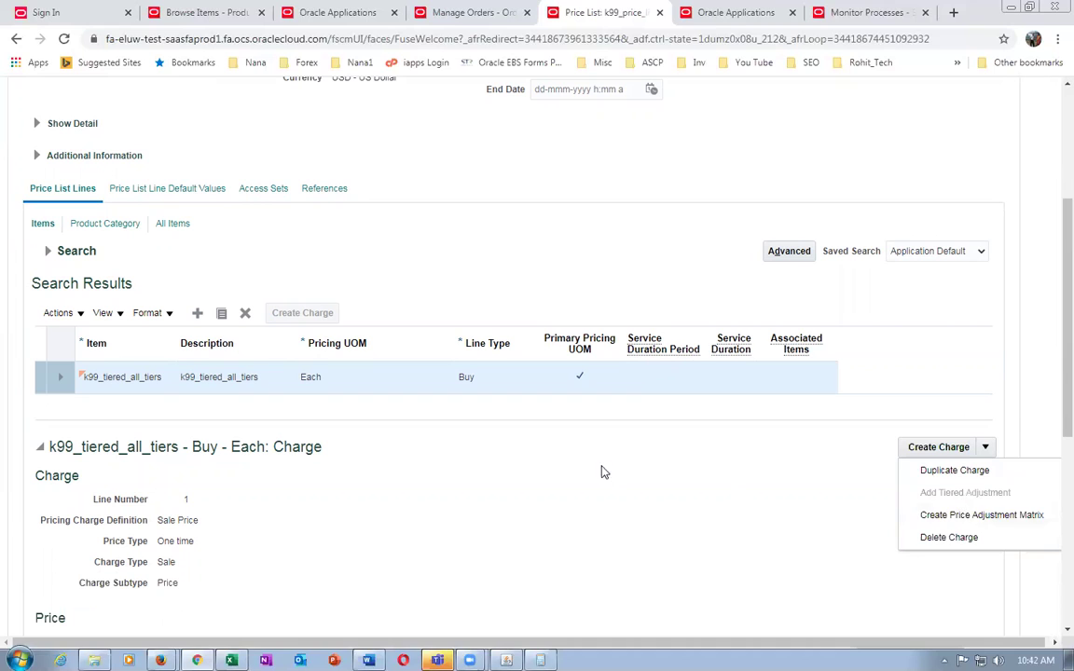
{"action": "left_click", "coordinate": [526, 419]}
{"action": "left_click", "coordinate": [245, 314]}
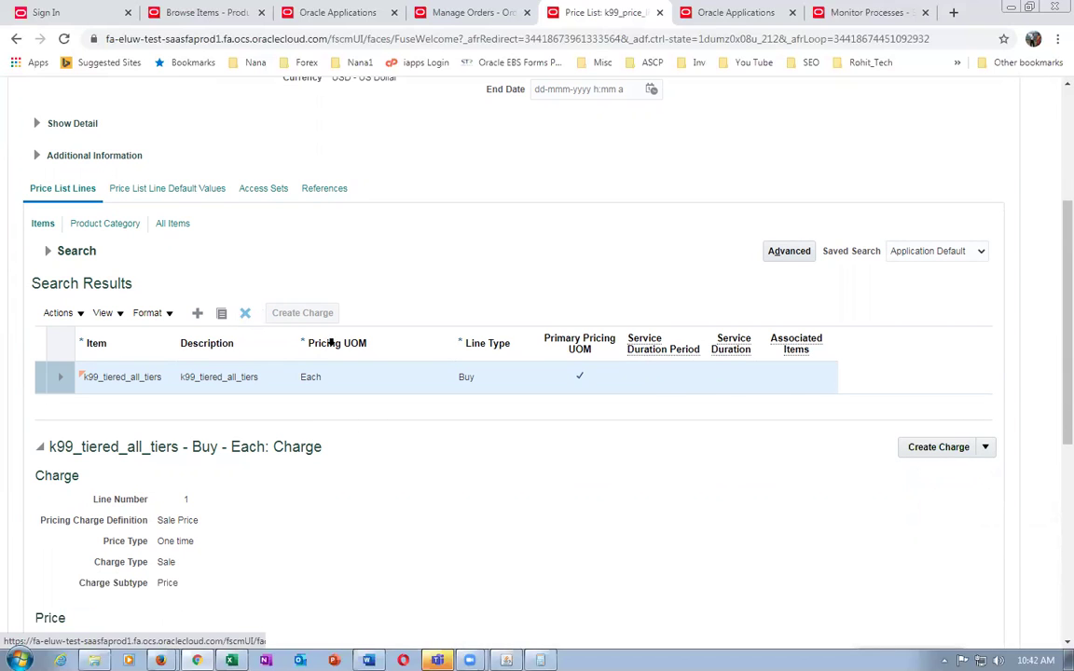
{"action": "left_click", "coordinate": [437, 384]}
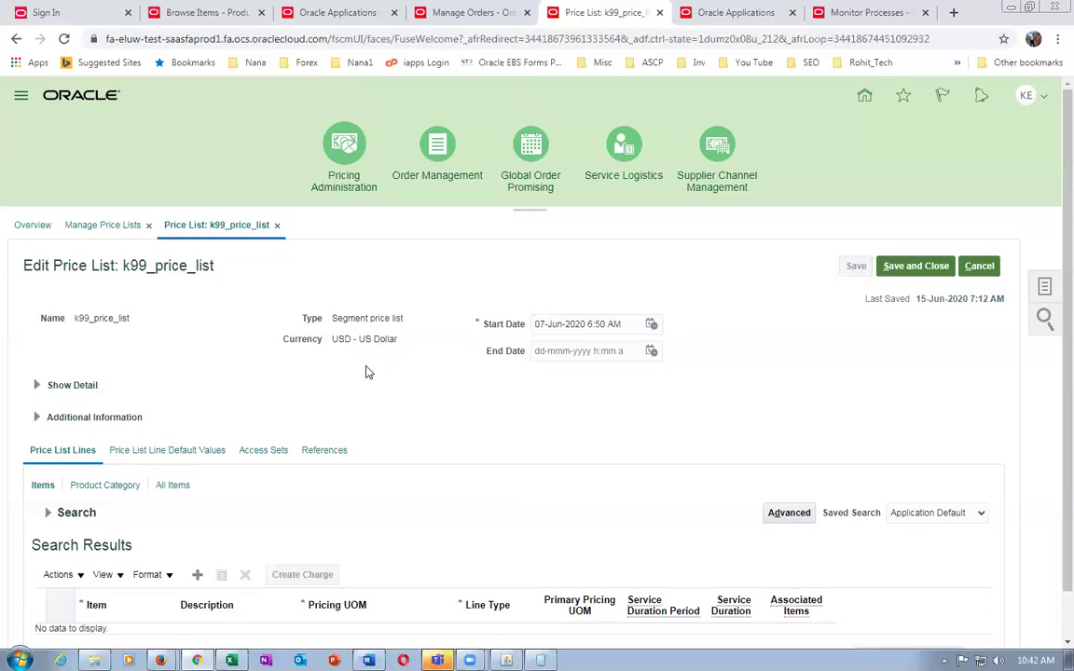
- Add a new Buy line for k99_tiered_all_tiers with pricing UOM Each and create a charge for it
{"action": "scroll", "coordinate": [343, 433], "scroll_direction": "down", "scroll_amount": 1}
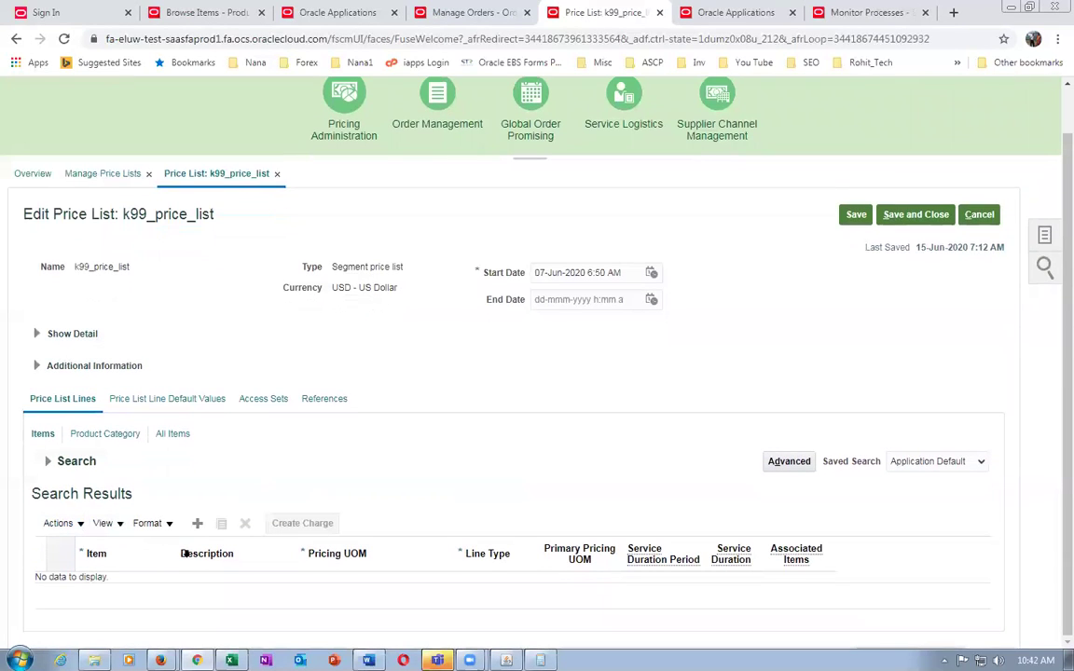
{"action": "left_click", "coordinate": [197, 523]}
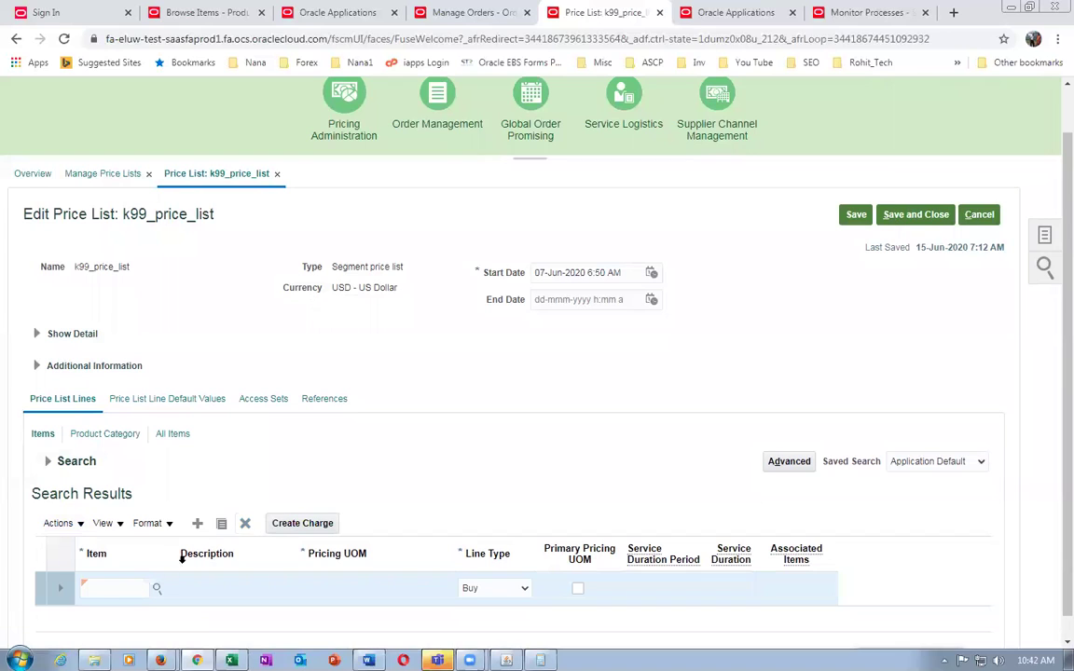
{"action": "key", "text": "ctrl+v"}
{"action": "key", "text": "Tab"}
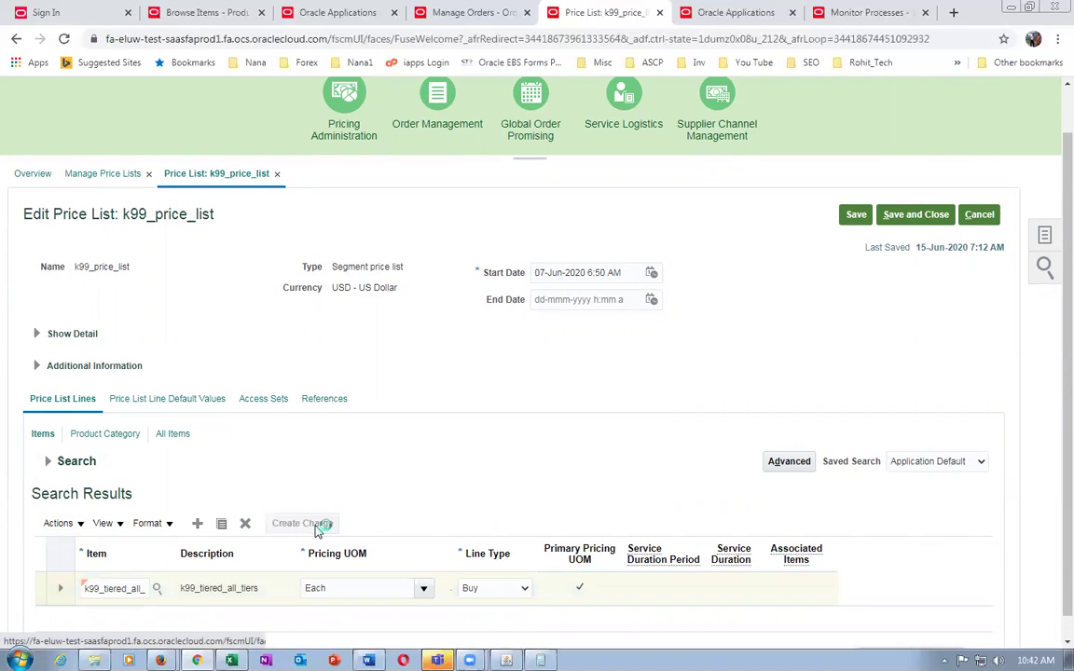
- Set the sale price charge's base price to 100 USD and its start date to 15-Jun-2020 7:12 AM
{"action": "scroll", "coordinate": [339, 503], "scroll_direction": "down", "scroll_amount": 5}
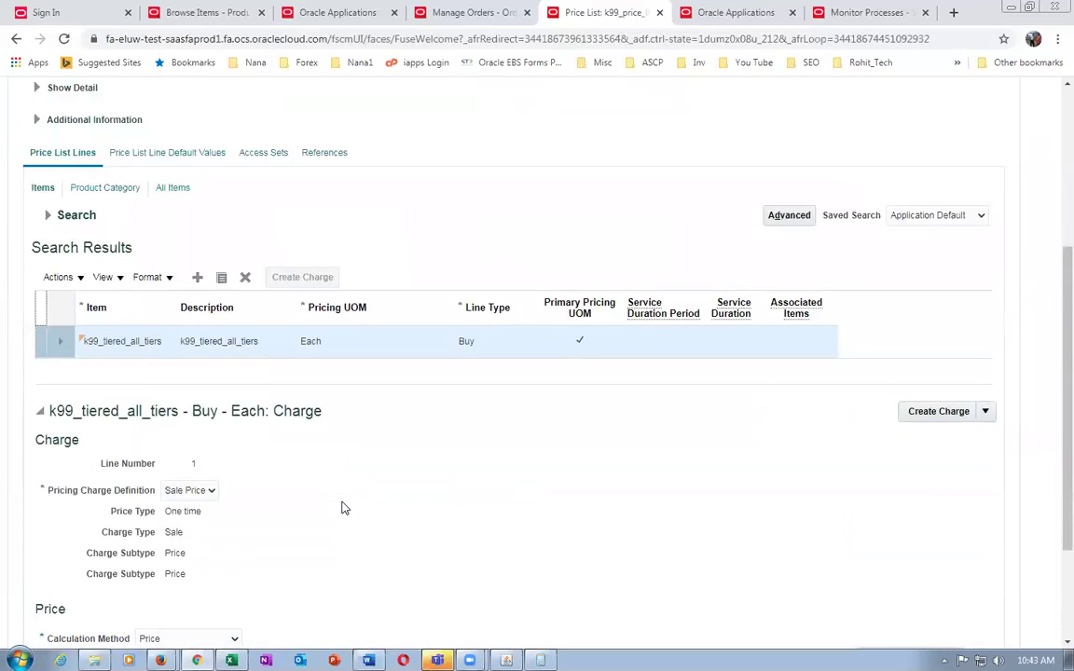
{"action": "left_click", "coordinate": [165, 482]}
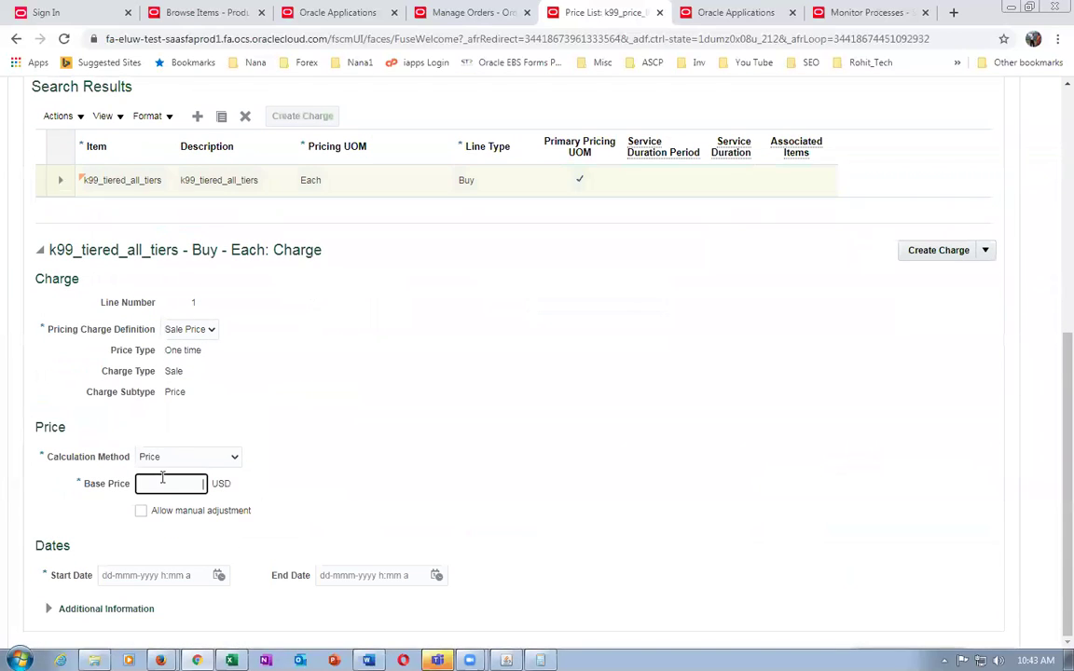
{"action": "type", "text": "100"}
{"action": "left_click", "coordinate": [217, 575]}
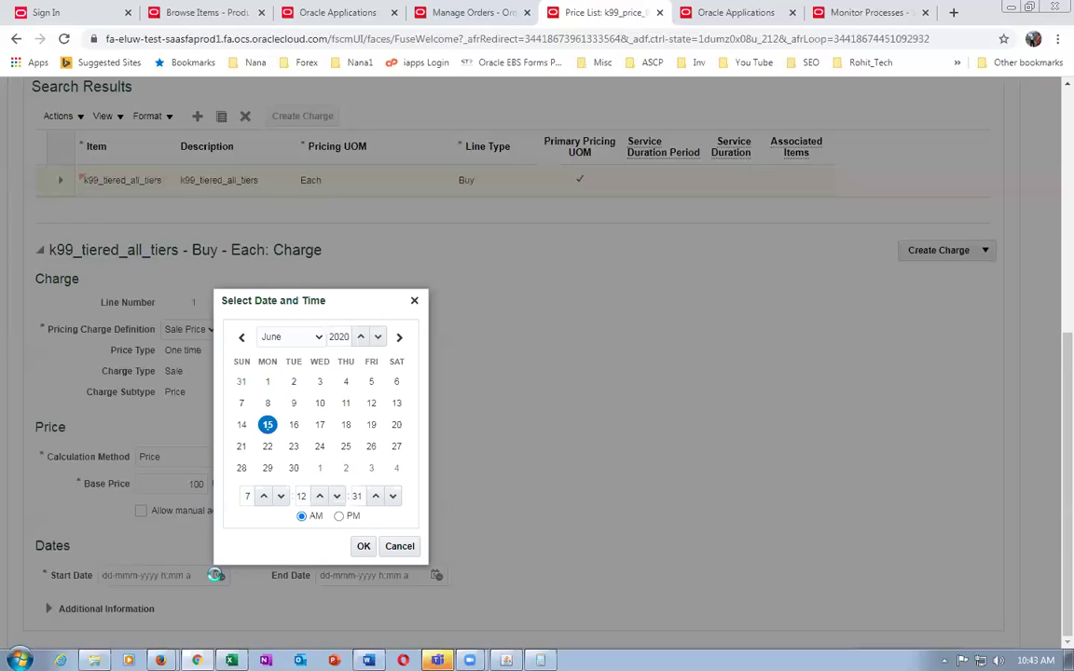
{"action": "left_click", "coordinate": [363, 546]}
- Start a tiered adjustment for the charge with tier basis Item quantity, aggregation On line, applied to All tiers
{"action": "left_click", "coordinate": [984, 252]}
{"action": "left_click", "coordinate": [960, 294]}
{"action": "left_click", "coordinate": [448, 303]}
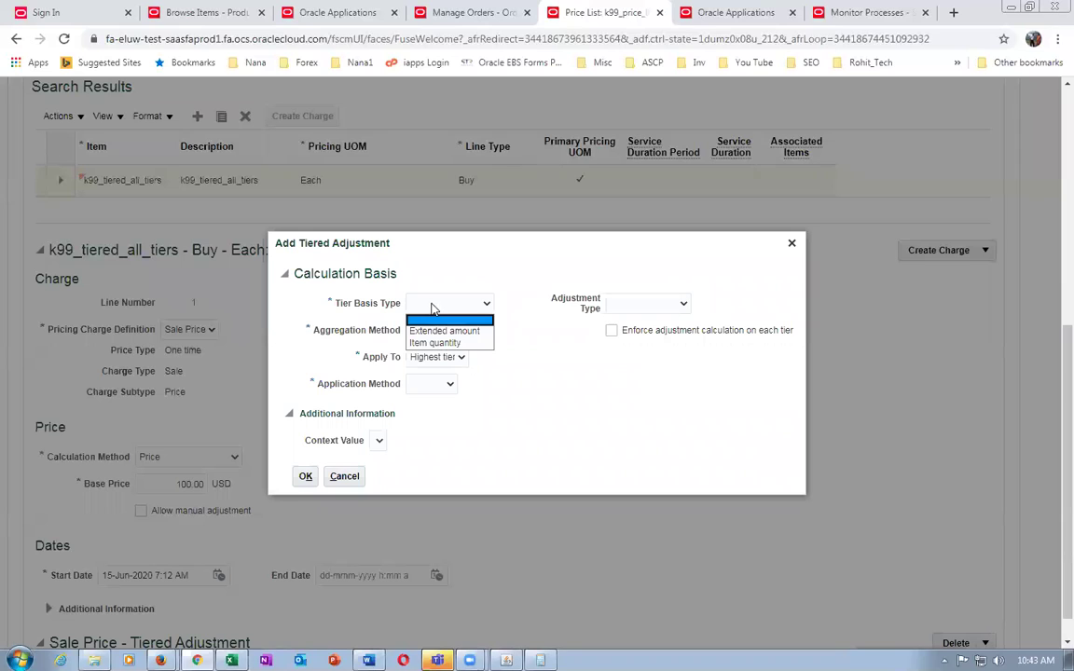
{"action": "left_click", "coordinate": [431, 341]}
{"action": "left_click", "coordinate": [438, 331]}
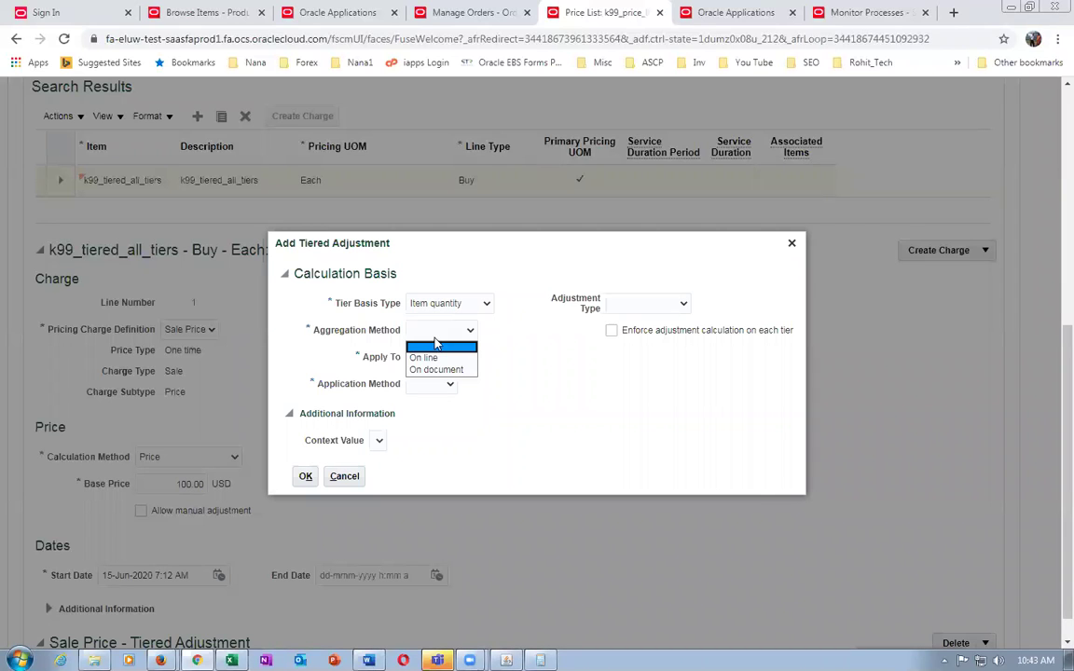
{"action": "left_click", "coordinate": [429, 358]}
{"action": "left_click", "coordinate": [429, 358]}
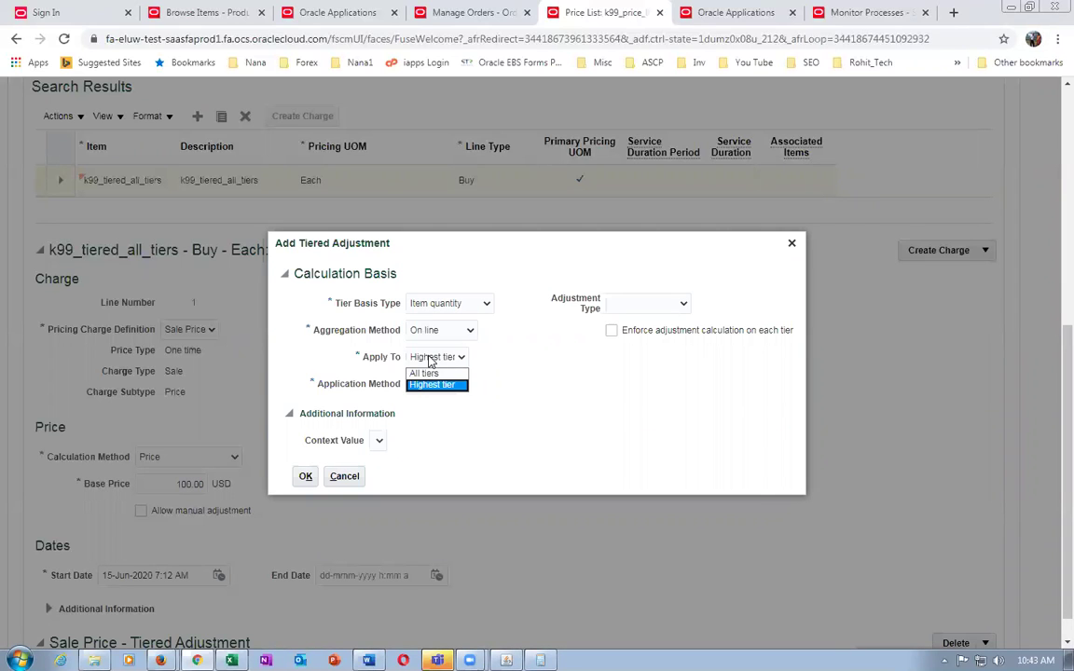
{"action": "left_click", "coordinate": [421, 370]}
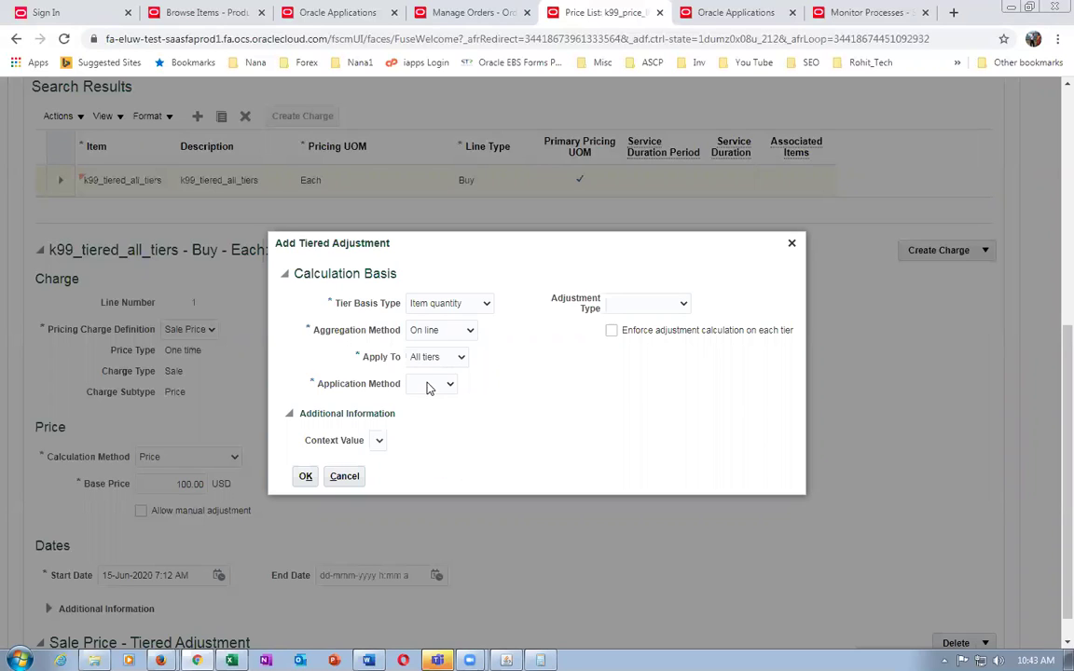
- Set the tiered adjustment's application method to Per unit and its type to Discount amount, and accept it
{"action": "left_click", "coordinate": [428, 386]}
{"action": "left_click", "coordinate": [432, 412]}
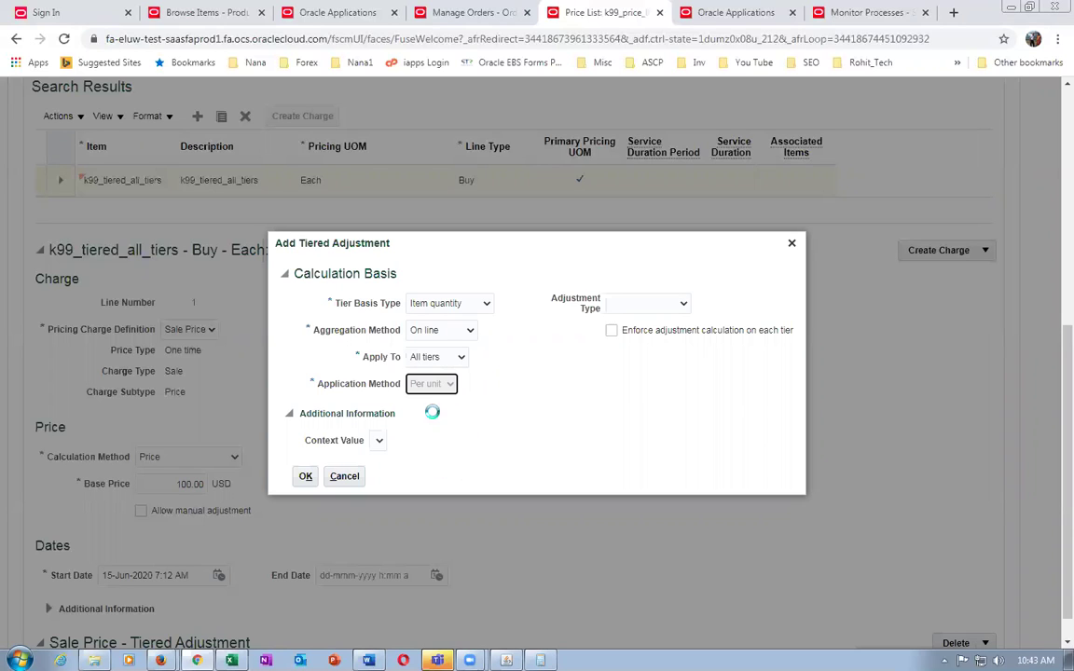
{"action": "left_click", "coordinate": [425, 383]}
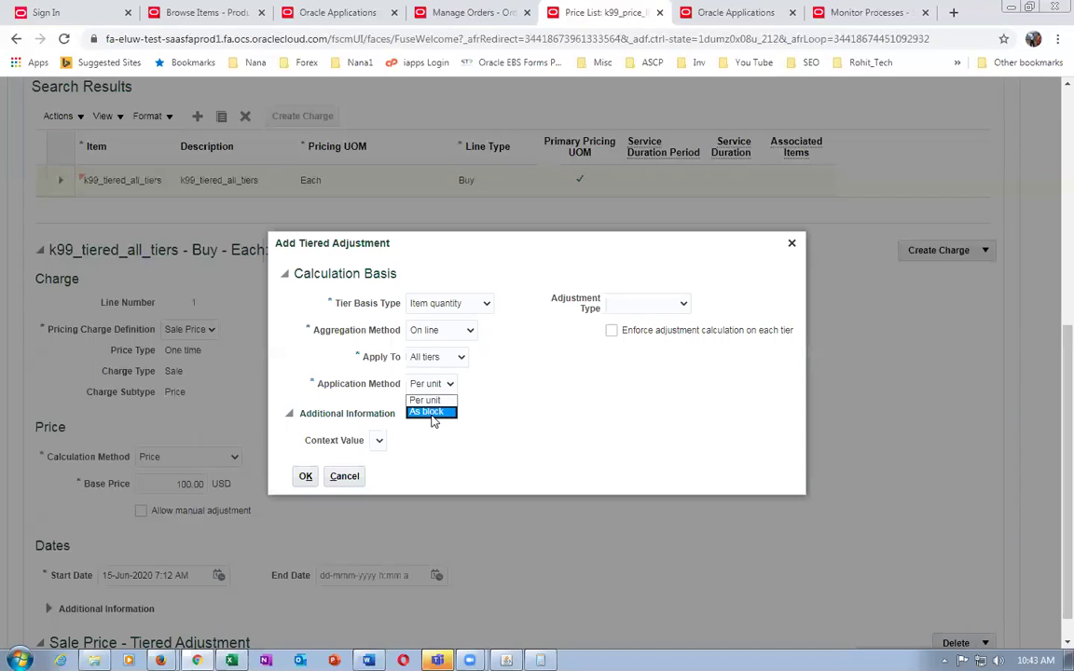
{"action": "left_click", "coordinate": [436, 438]}
{"action": "left_click", "coordinate": [659, 312]}
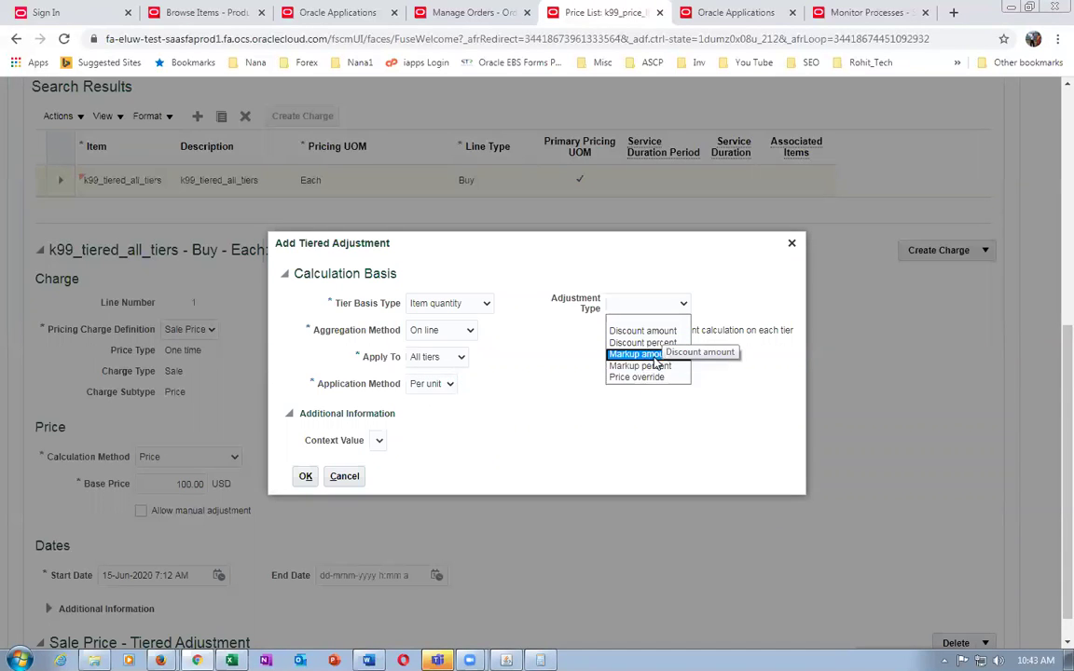
{"action": "left_click", "coordinate": [643, 331]}
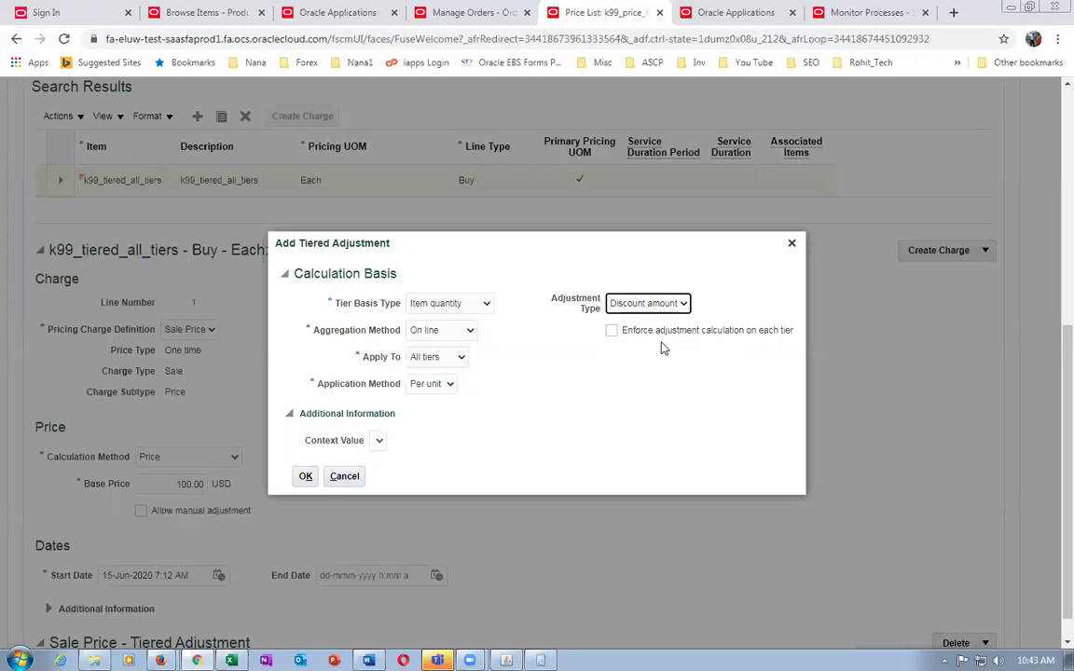
{"action": "left_click", "coordinate": [305, 476]}
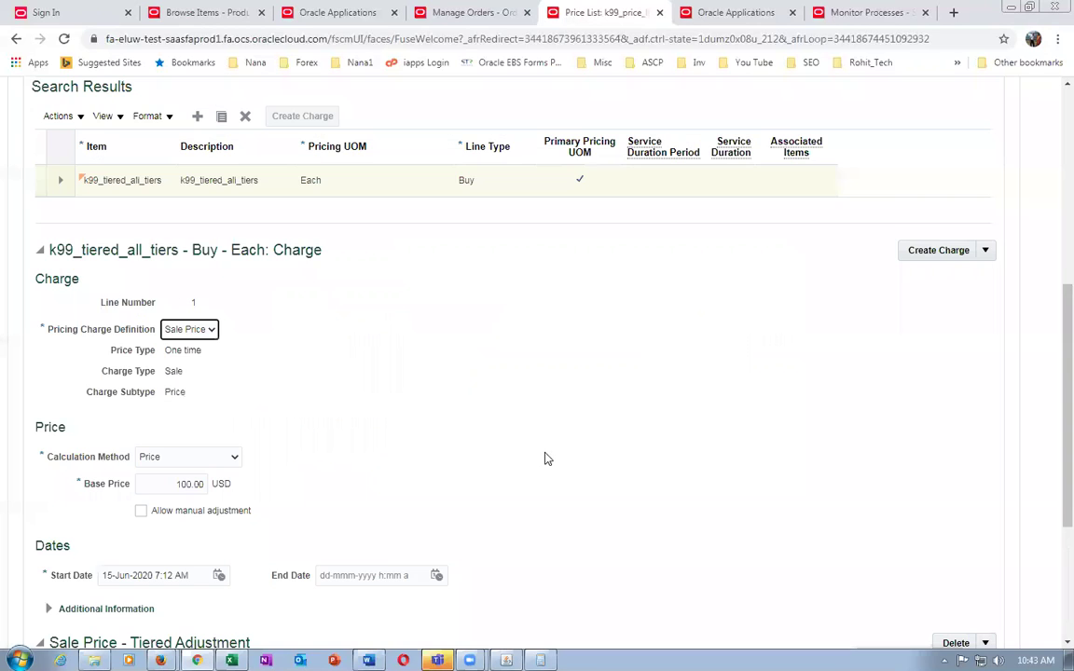
- Add a tiered pricing rule for quantities 0 to 10 with a discount amount of 10 USD
{"action": "scroll", "coordinate": [545, 459], "scroll_direction": "down", "scroll_amount": 3}
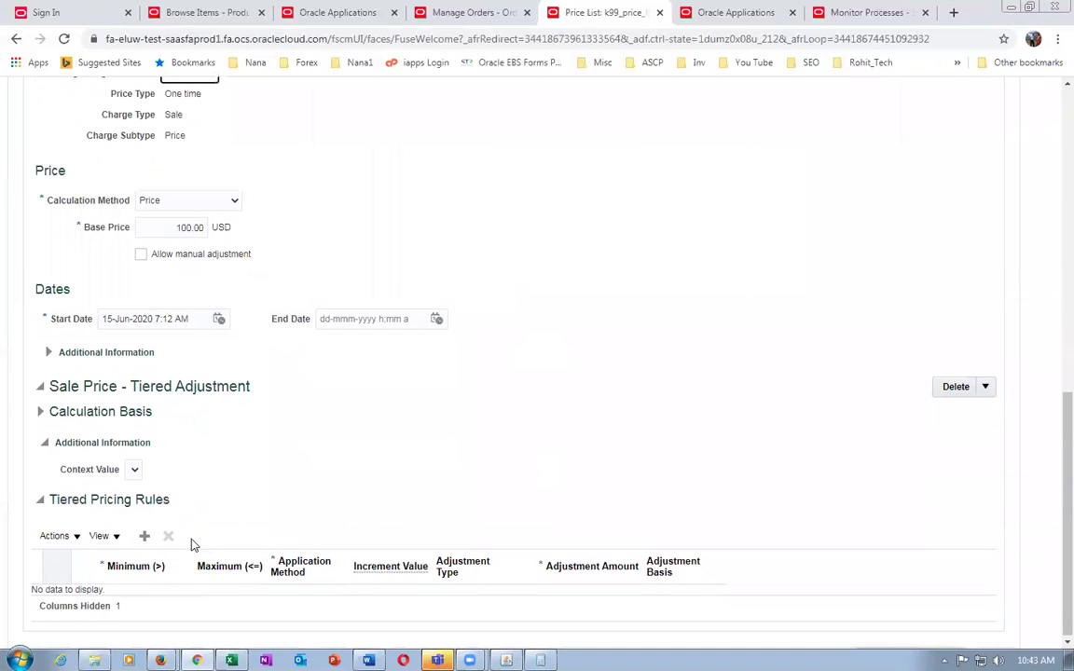
{"action": "left_click", "coordinate": [146, 536]}
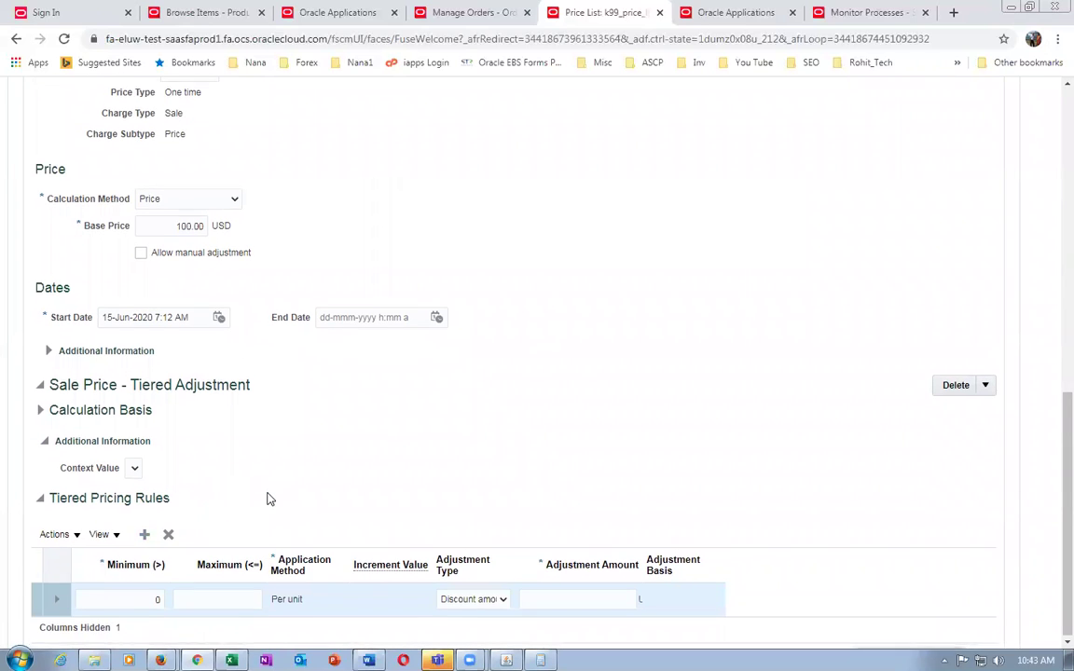
{"action": "left_click", "coordinate": [221, 577]}
{"action": "type", "text": "10"}
{"action": "key", "text": "Tab"}
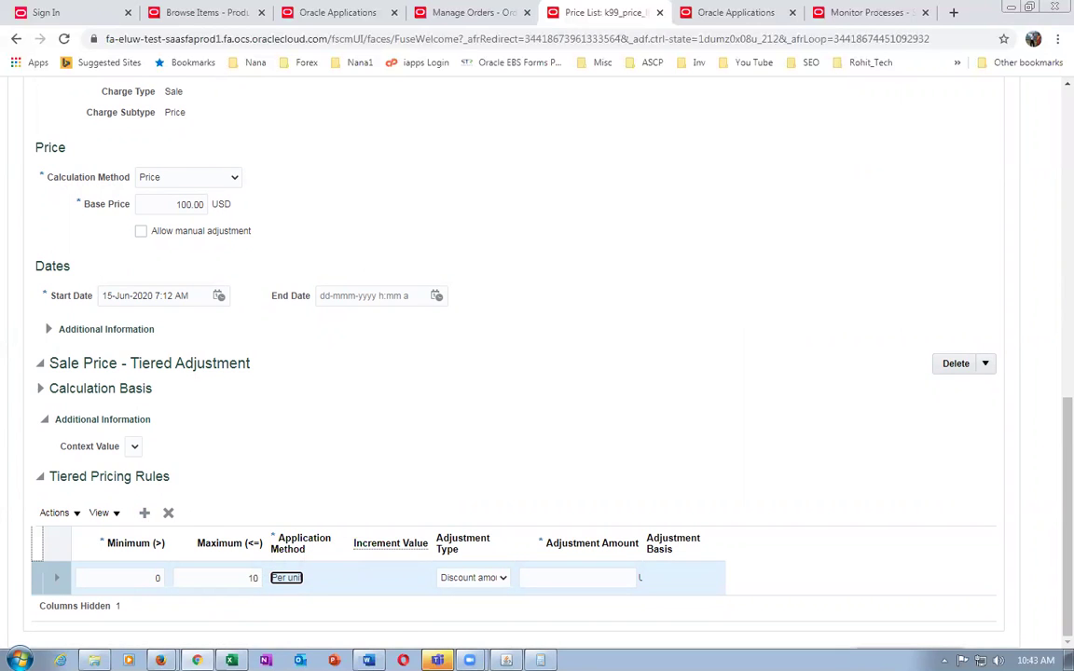
{"action": "left_click", "coordinate": [599, 577]}
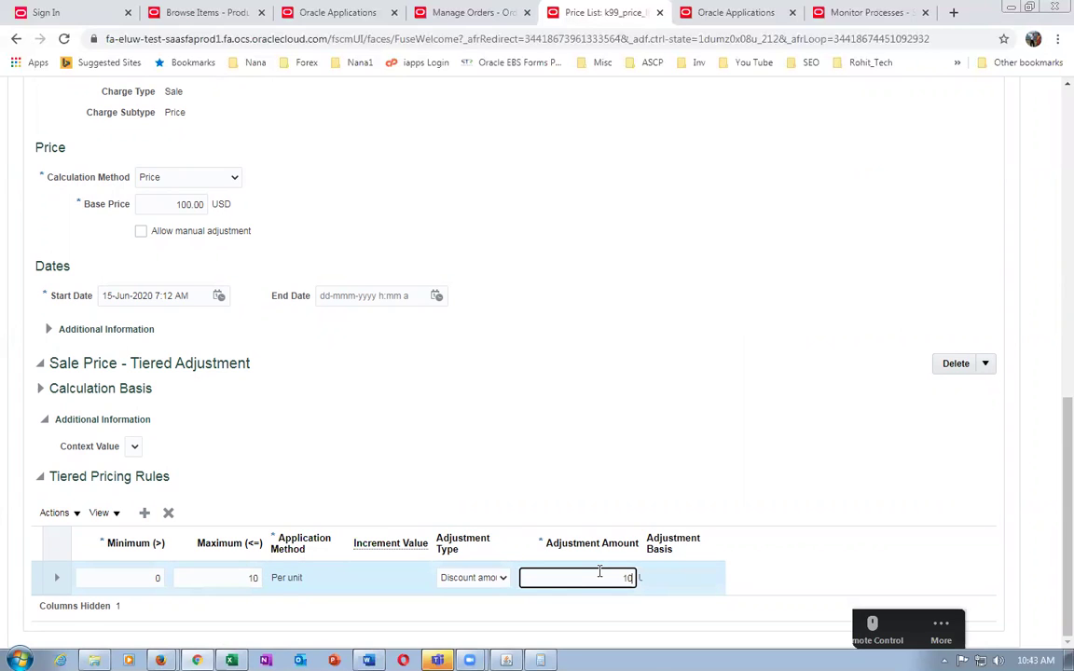
{"action": "type", "text": "10"}
{"action": "left_click", "coordinate": [776, 474]}
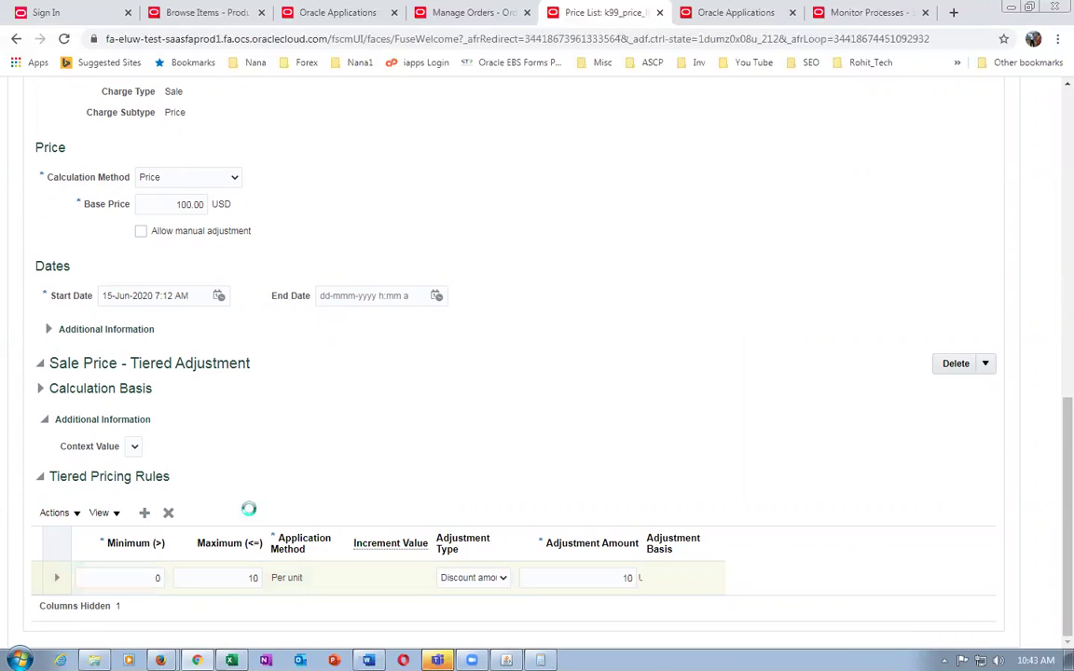
- Add a second tiered pricing rule for quantities 10 to 20 with a discount amount of 20 USD
{"action": "left_click", "coordinate": [144, 513]}
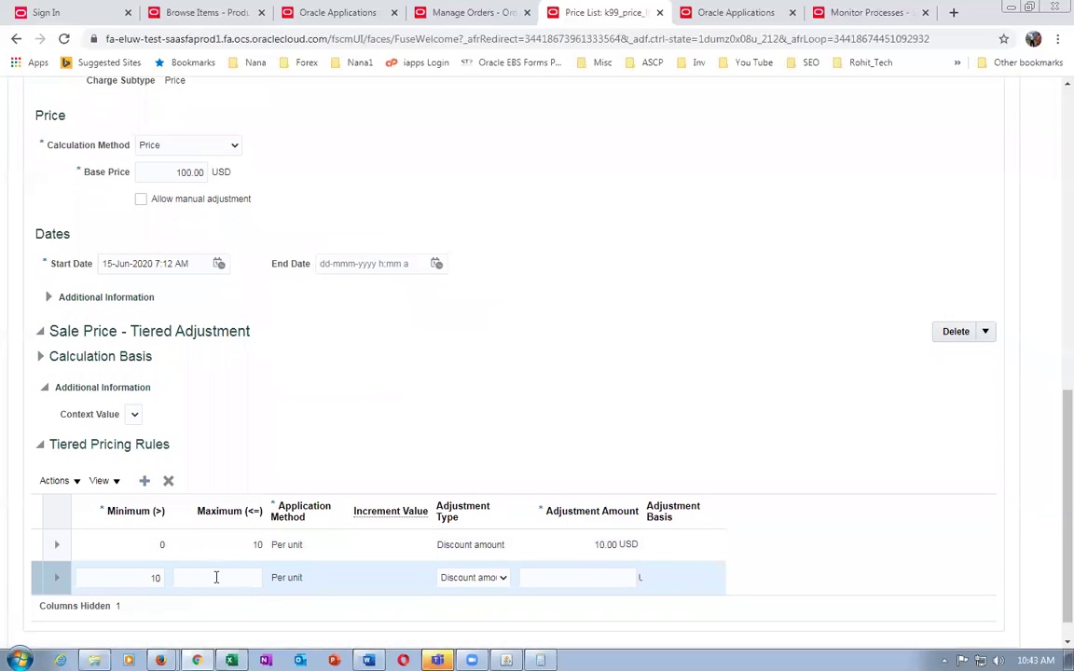
{"action": "left_click", "coordinate": [216, 577]}
{"action": "type", "text": "20"}
{"action": "left_click", "coordinate": [594, 578]}
{"action": "type", "text": "20"}
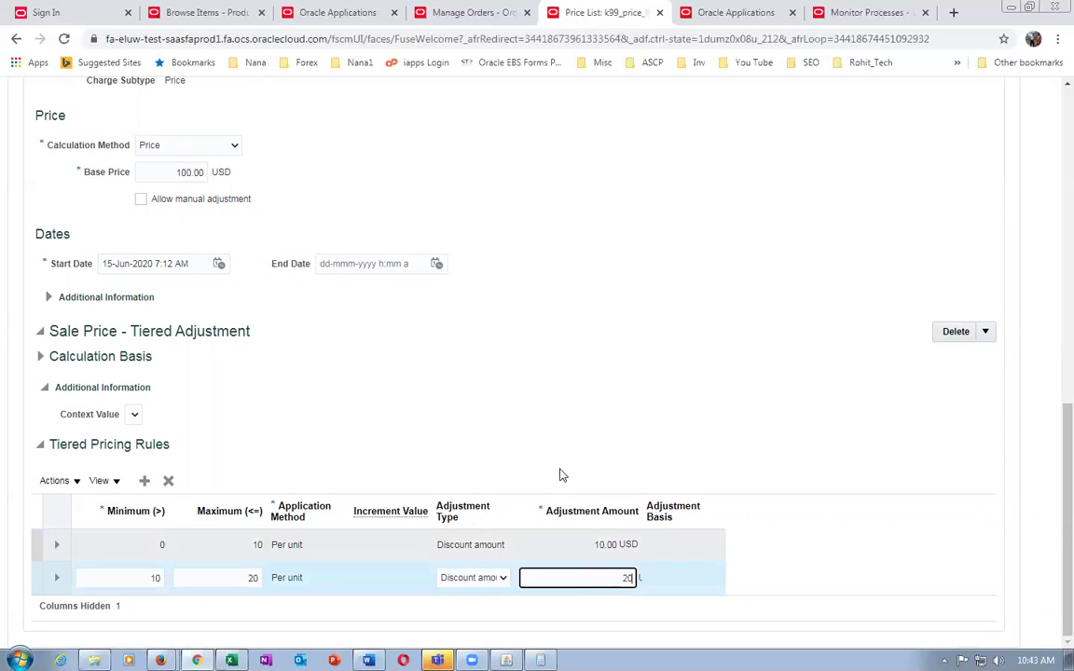
{"action": "key", "text": "Tab"}
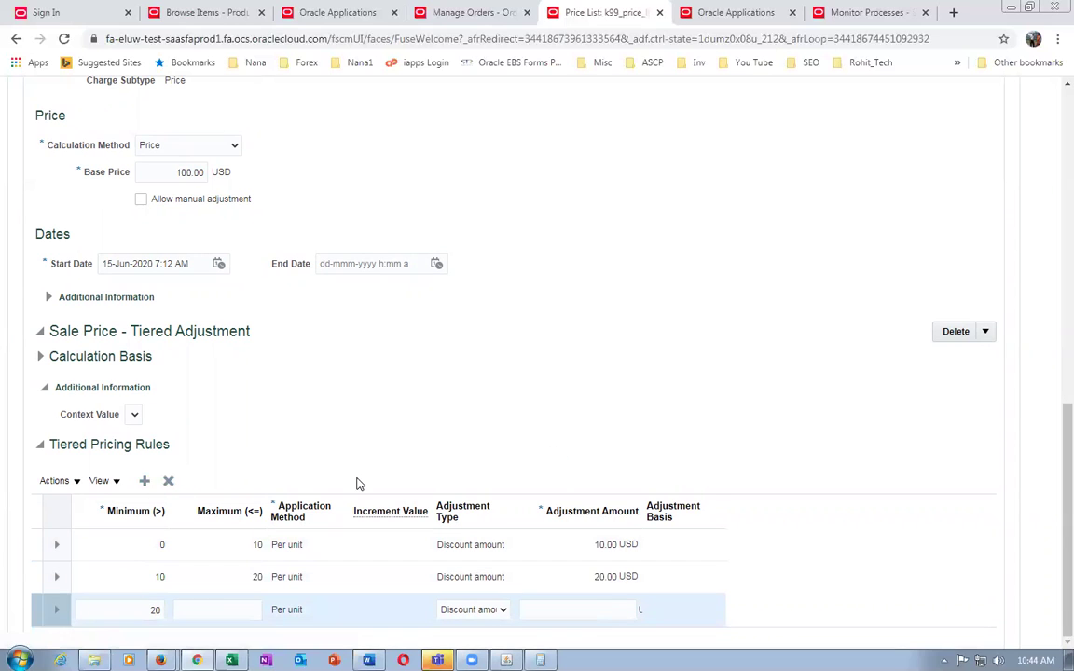
- Complete the third tiered pricing rule from 20 to a maximum of 999999 with a discount amount of 30
{"action": "left_click", "coordinate": [231, 610]}
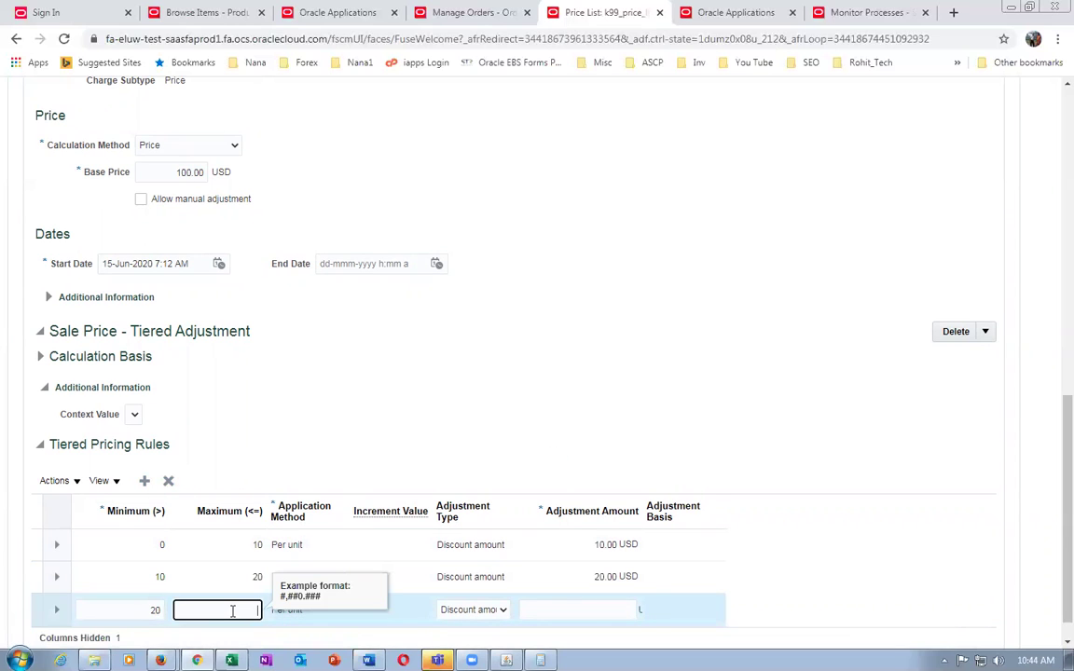
{"action": "type", "text": "999999"}
{"action": "left_click", "coordinate": [570, 609]}
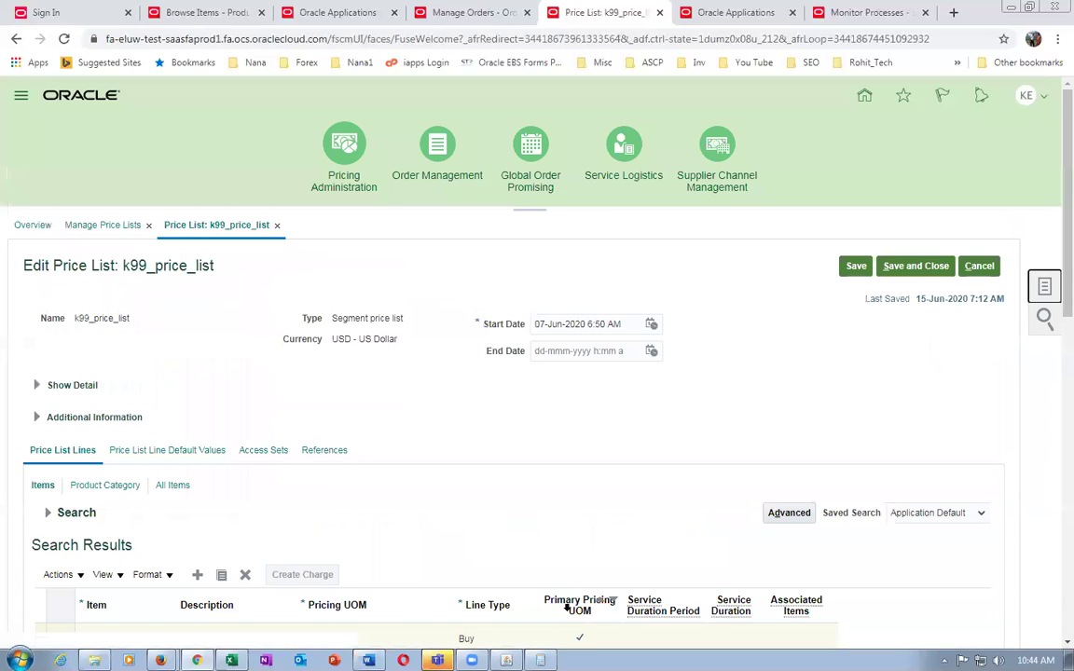
{"action": "scroll", "coordinate": [762, 491], "scroll_direction": "down", "scroll_amount": 3}
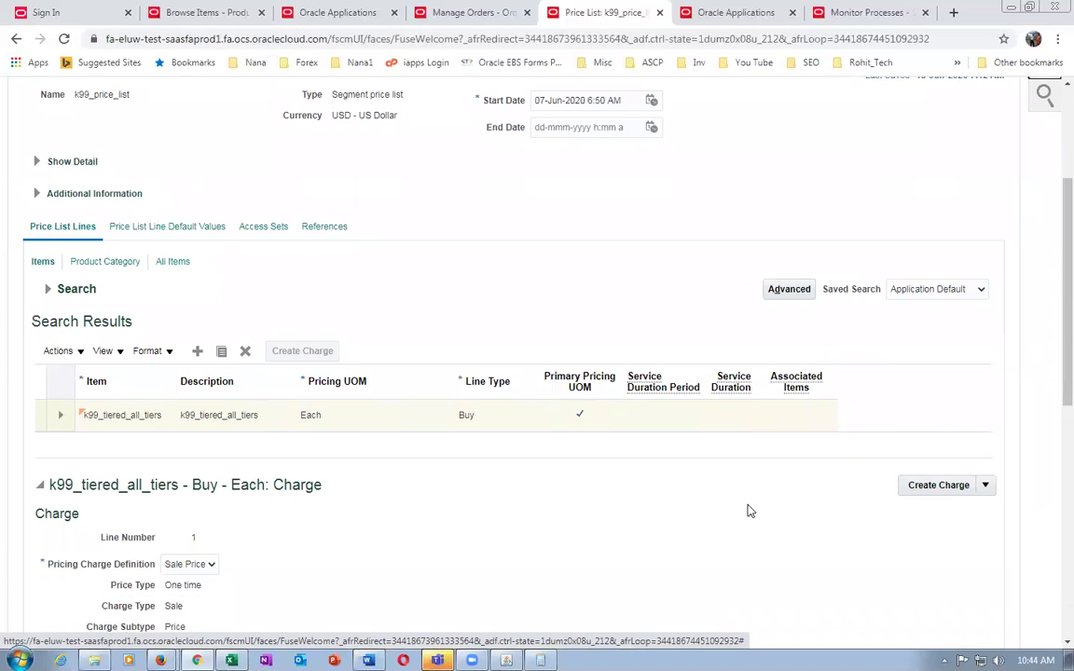
{"action": "scroll", "coordinate": [655, 583], "scroll_direction": "down", "scroll_amount": 9}
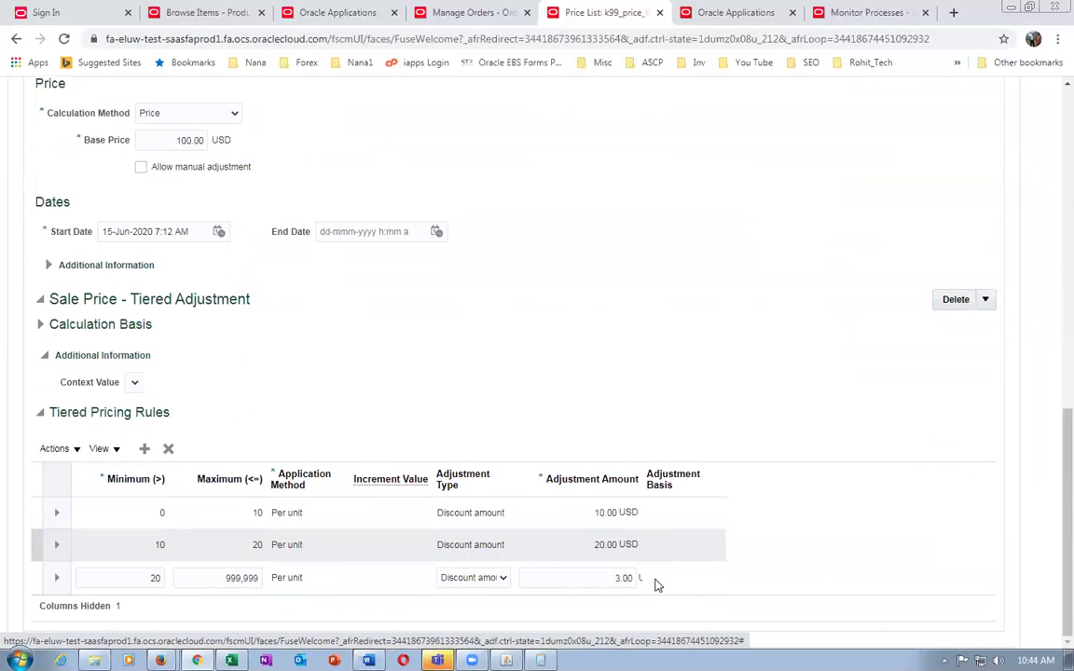
{"action": "left_click", "coordinate": [639, 579]}
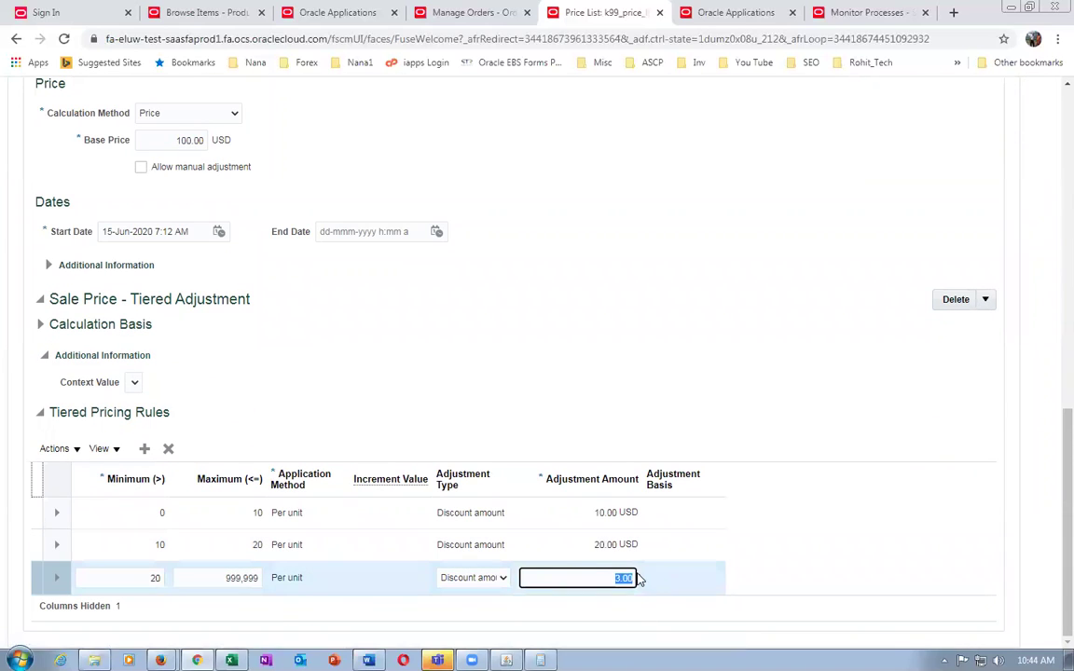
{"action": "type", "text": "30"}
{"action": "left_click", "coordinate": [604, 410]}
- Save and close k99_price_list
{"action": "scroll", "coordinate": [766, 396], "scroll_direction": "up", "scroll_amount": 4}
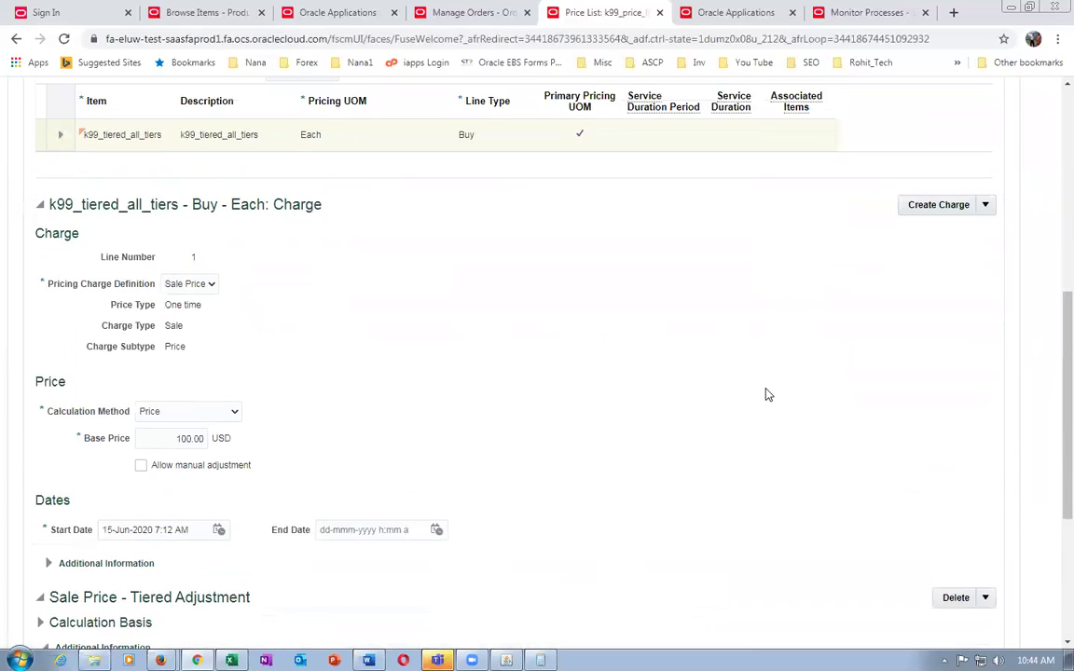
{"action": "scroll", "coordinate": [766, 395], "scroll_direction": "up", "scroll_amount": 5}
{"action": "left_click", "coordinate": [917, 207]}
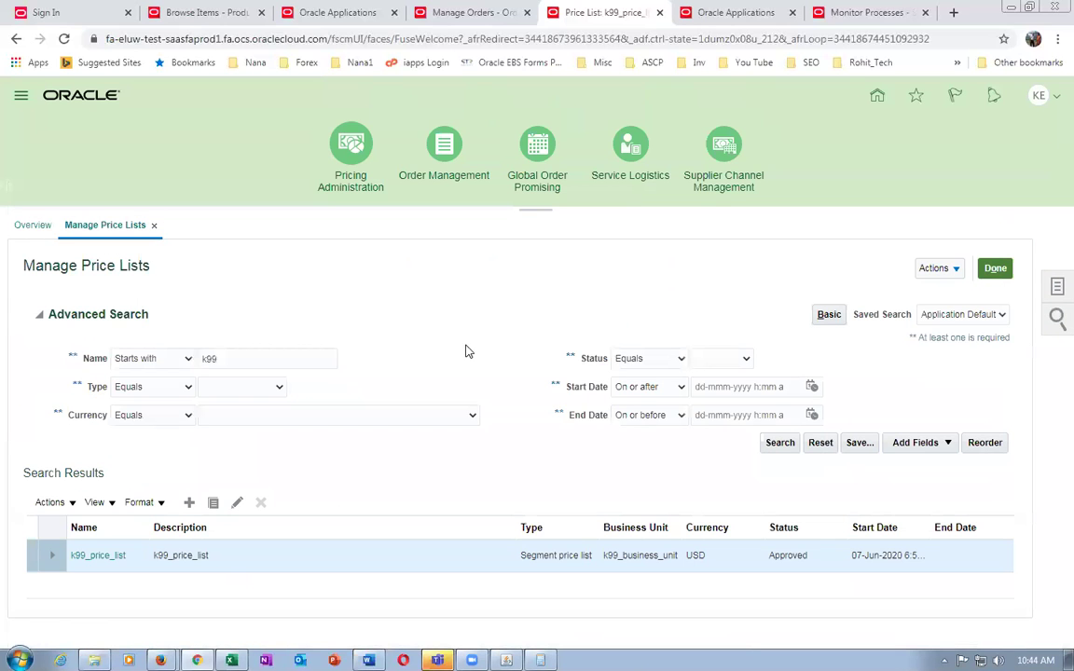
- Switch to the Word pricing document and change the first slab's after-discount total to 900
{"action": "key", "text": "alt+Tab"}
{"action": "key", "text": "alt+Tab"}
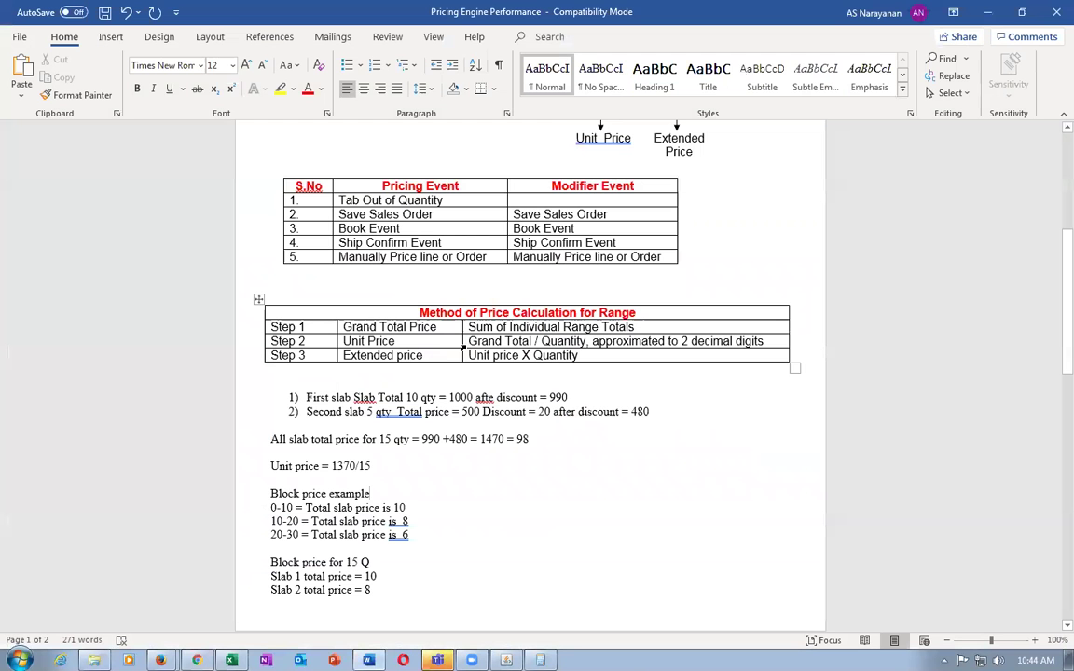
{"action": "left_click", "coordinate": [420, 397]}
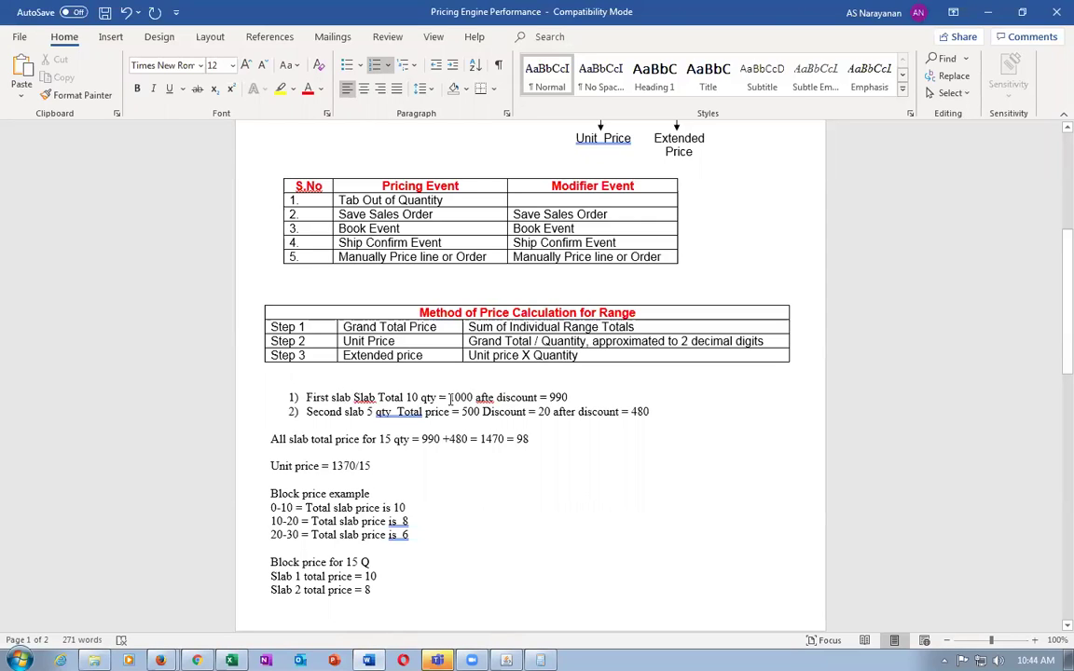
{"action": "left_click_drag", "start_coordinate": [450, 397], "coordinate": [473, 398]}
{"action": "left_click", "coordinate": [551, 397]}
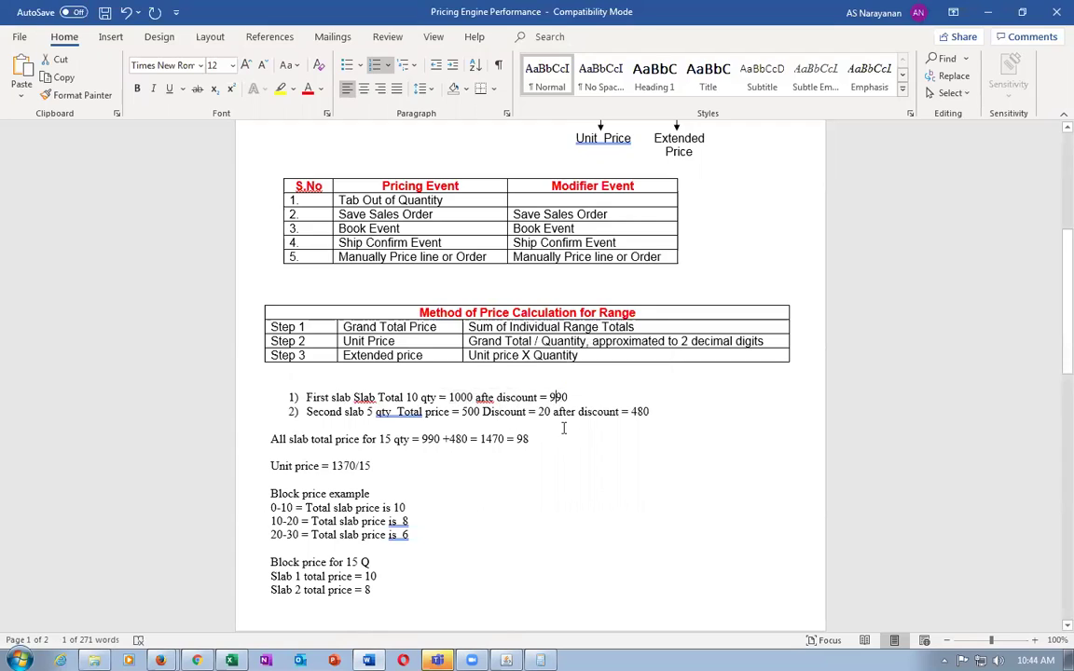
{"action": "type", "text": "0"}
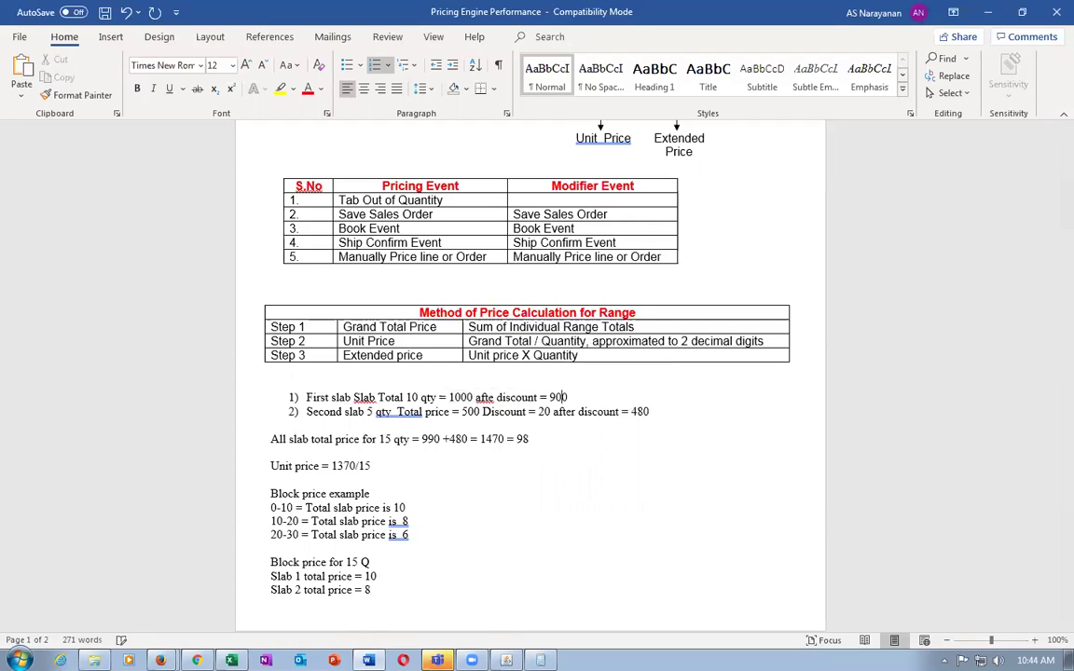
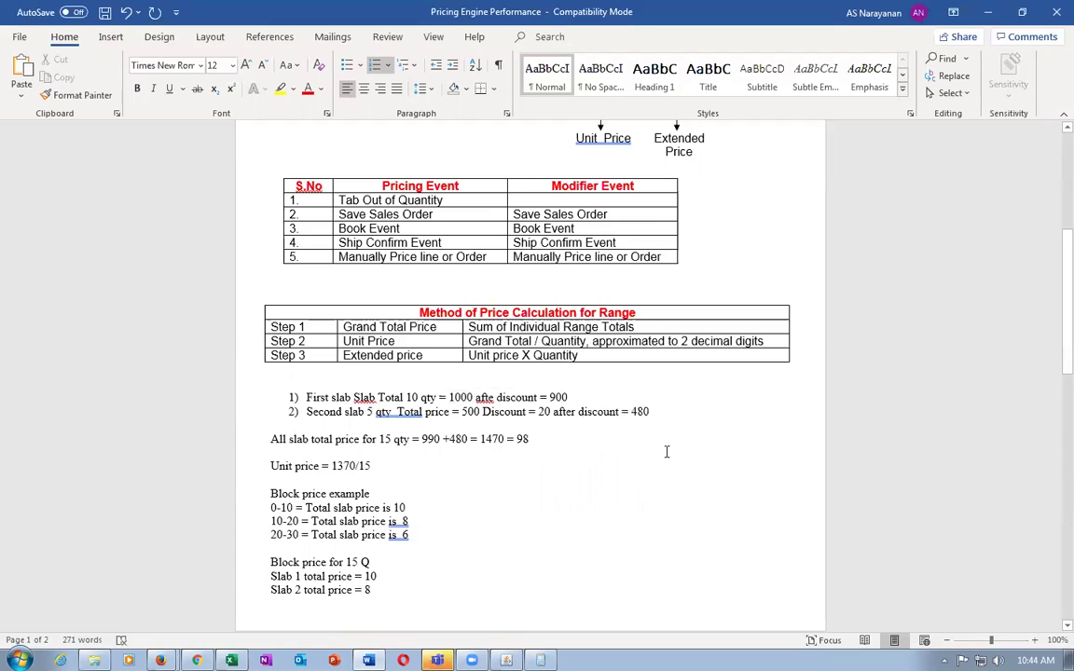
- Change the second slab's after-discount total to 400 and the unit price calculation to 1300/15
{"action": "key", "text": "BackSpace"}
{"action": "type", "text": "0"}
{"action": "left_click", "coordinate": [354, 466]}
{"action": "key", "text": "BackSpace"}
{"action": "key", "text": "BackSpace"}
{"action": "type", "text": "00"}
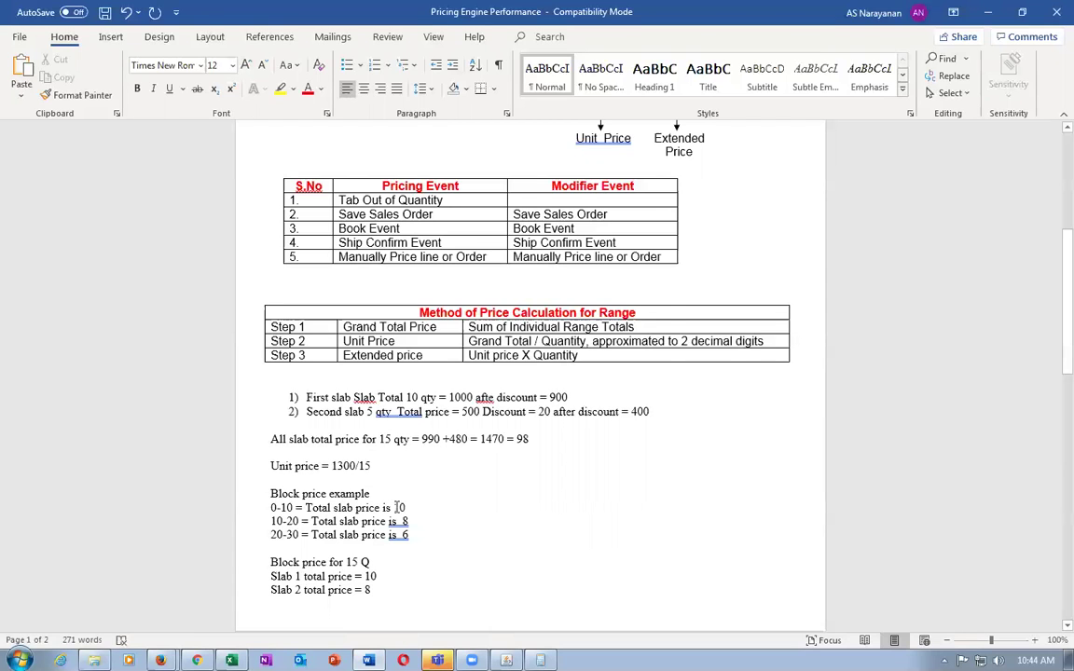
- Switch to the Oracle order for k99_cust_1 and select item k99_tiered_all_tiers with a quantity of 1
{"action": "key", "text": "alt+Tab"}
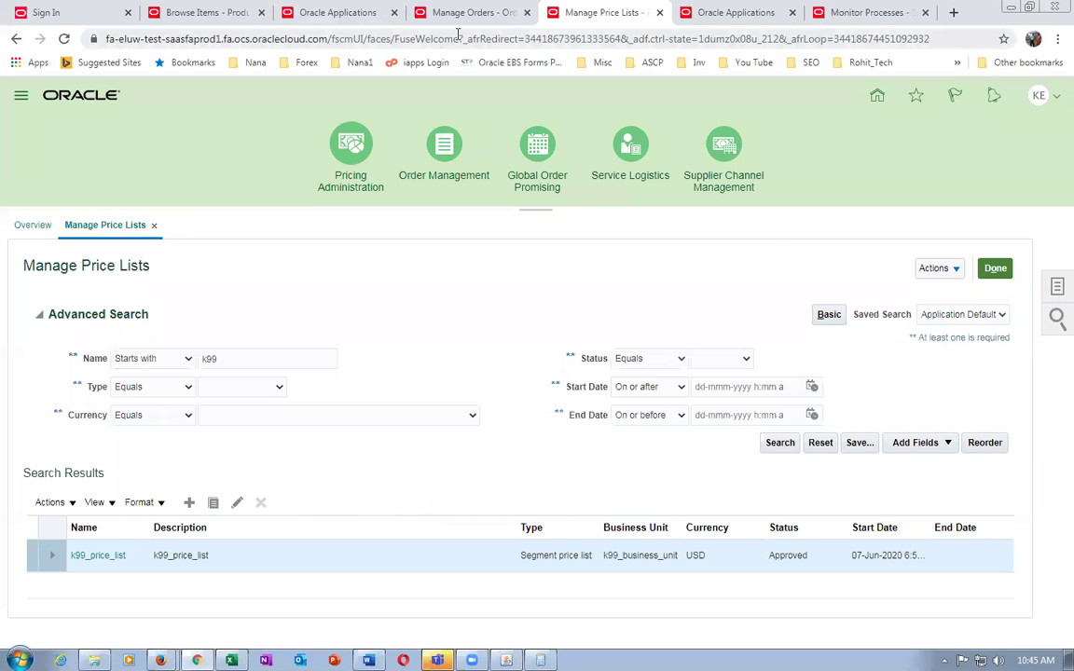
{"action": "left_click", "coordinate": [428, 22]}
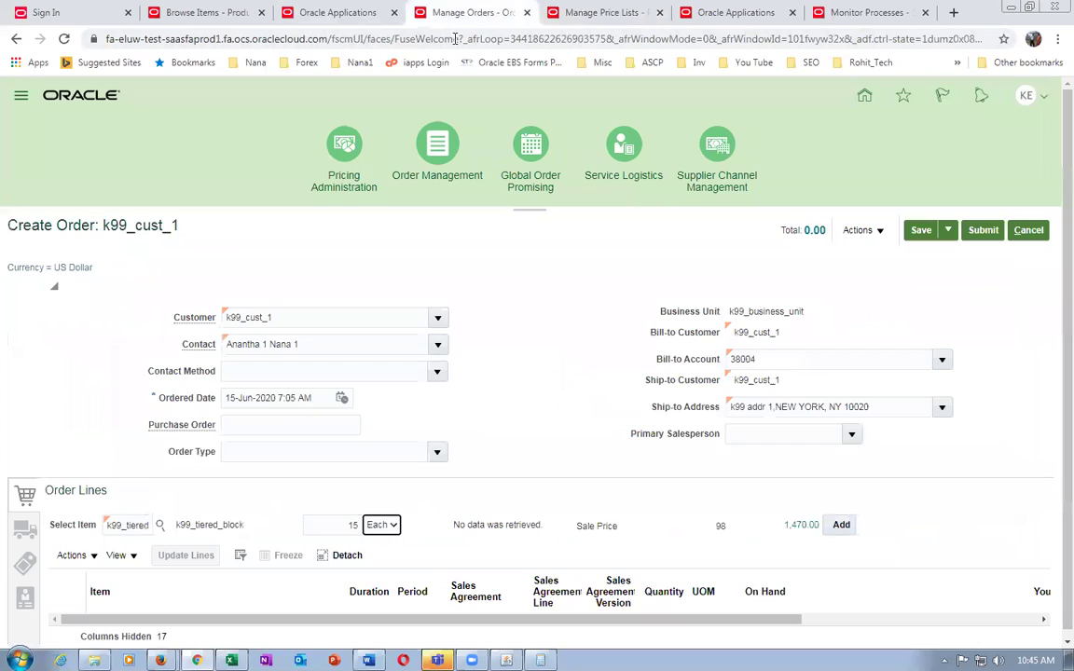
{"action": "left_click", "coordinate": [127, 529]}
{"action": "key", "text": "ctrl+a"}
{"action": "type", "text": "k99_tiered_all_tiers"}
{"action": "left_click", "coordinate": [123, 537]}
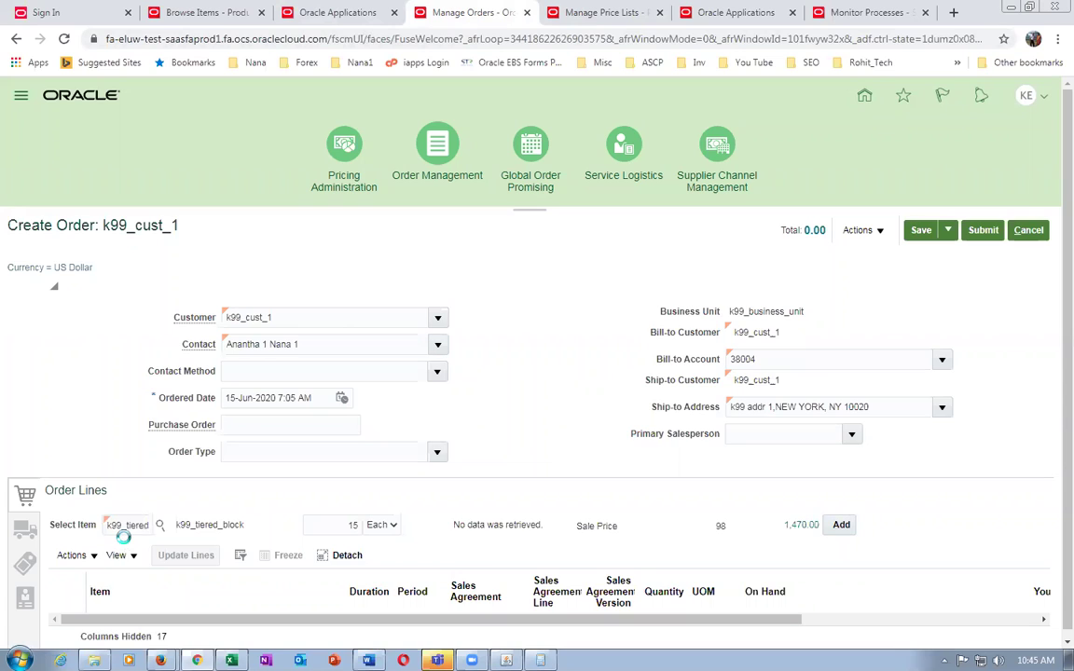
{"action": "double_click", "coordinate": [350, 525]}
{"action": "type", "text": "1"}
{"action": "key", "text": "Tab"}
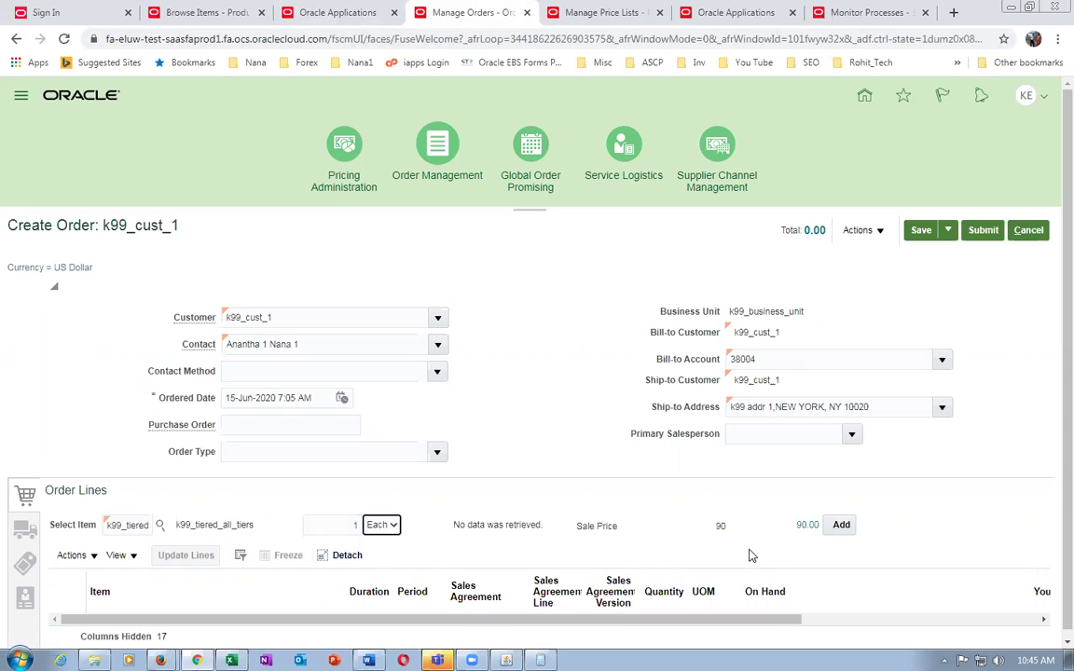
- Test the item's tiered pricing by setting the quantity to 2, 9, 10 and finally 15
{"action": "double_click", "coordinate": [334, 524]}
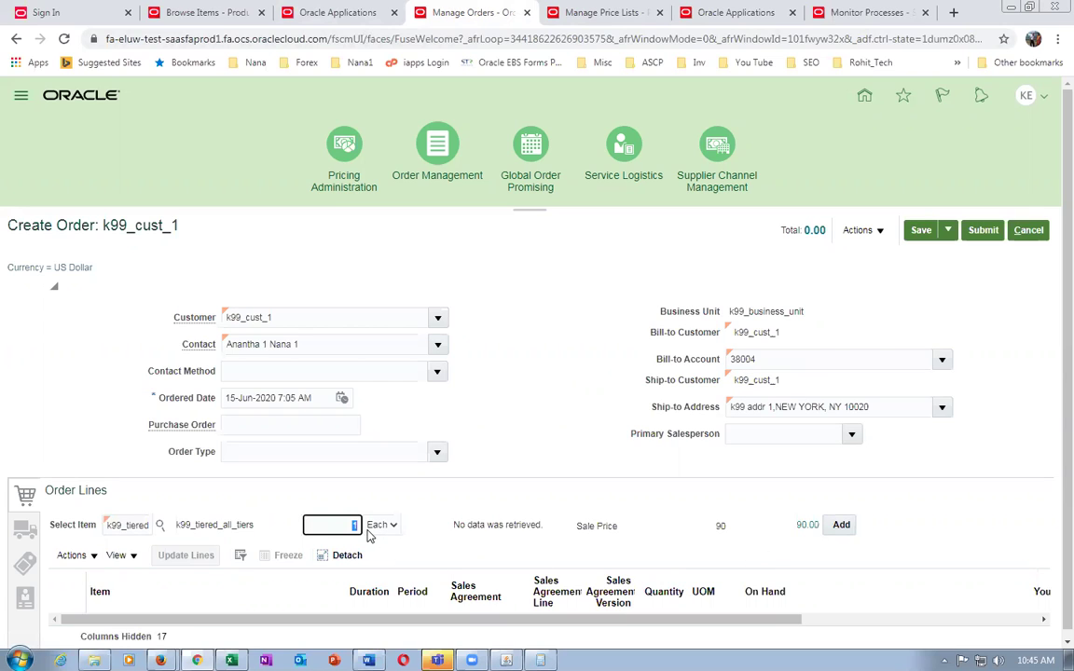
{"action": "type", "text": "2"}
{"action": "key", "text": "Tab"}
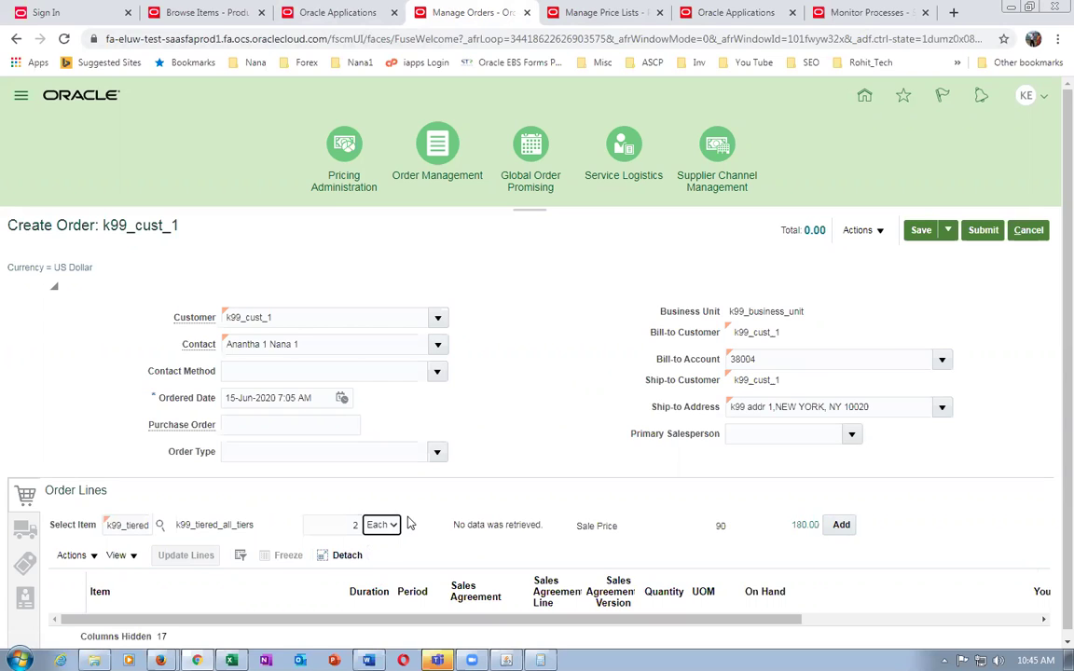
{"action": "left_click_drag", "start_coordinate": [337, 521], "coordinate": [374, 531]}
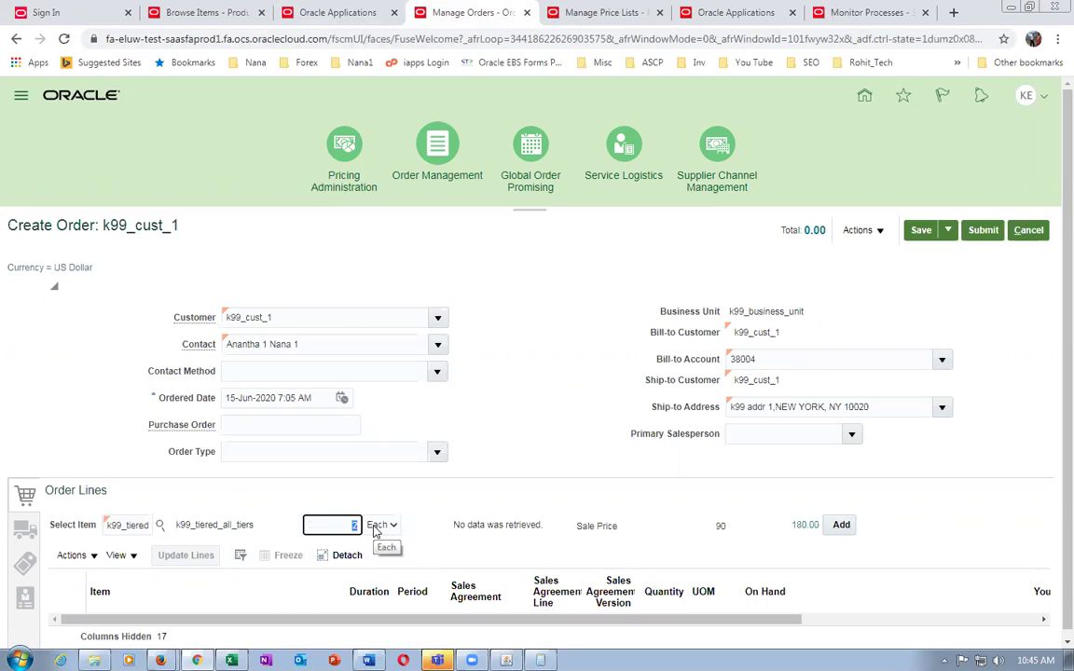
{"action": "type", "text": "9"}
{"action": "key", "text": "Tab"}
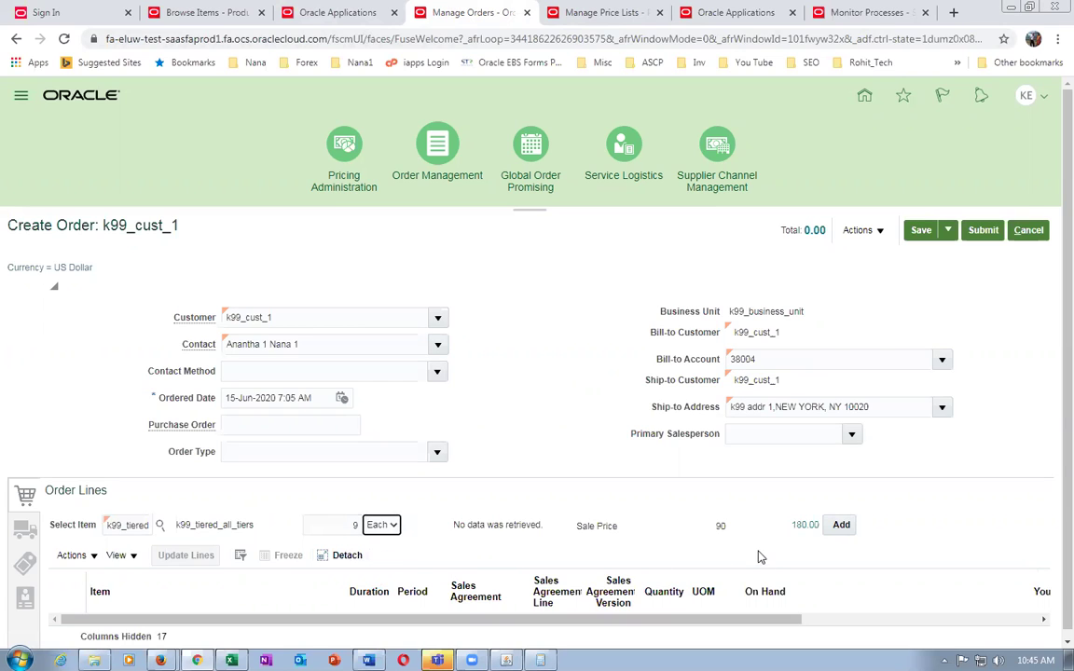
{"action": "left_click_drag", "start_coordinate": [337, 525], "coordinate": [370, 527]}
{"action": "type", "text": "10"}
{"action": "key", "text": "Tab"}
{"action": "left_click_drag", "start_coordinate": [337, 525], "coordinate": [371, 531]}
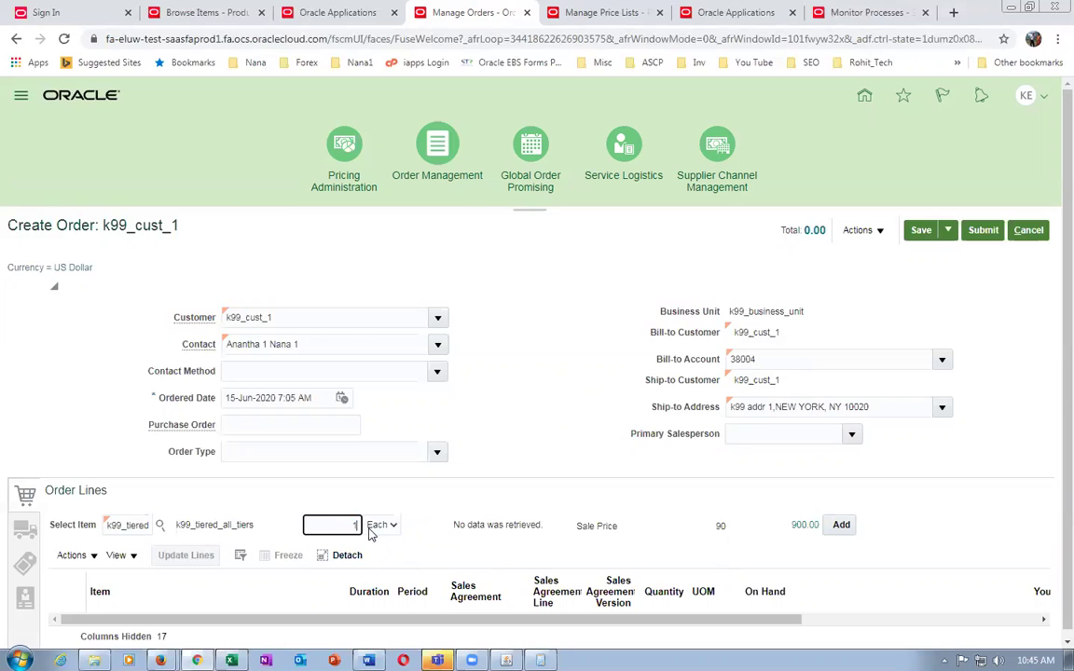
- Switch to the Word pricing document and add "on each" after the second slab's discount of 20
{"action": "key", "text": "alt+Tab"}
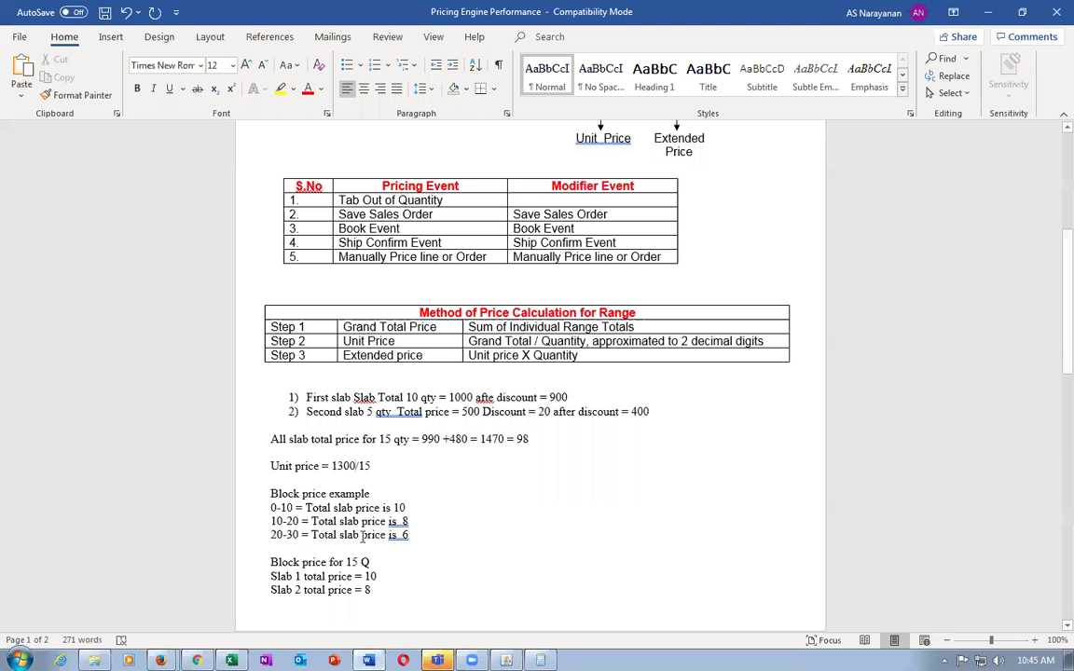
{"action": "left_click", "coordinate": [359, 399]}
{"action": "double_click", "coordinate": [557, 397]}
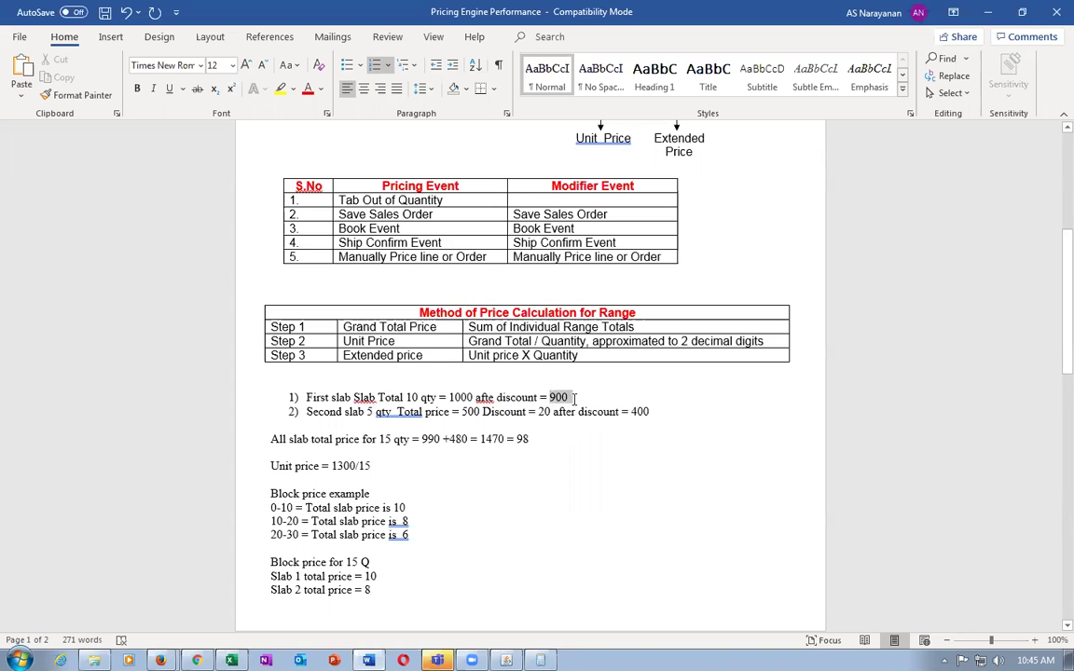
{"action": "left_click", "coordinate": [338, 421]}
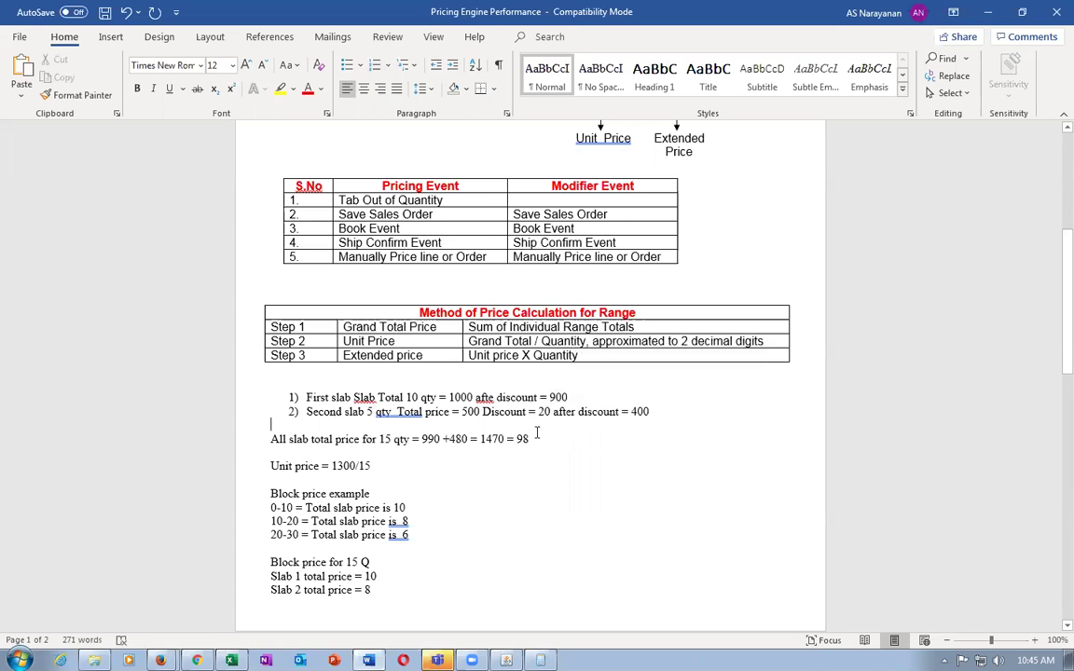
{"action": "left_click", "coordinate": [552, 411]}
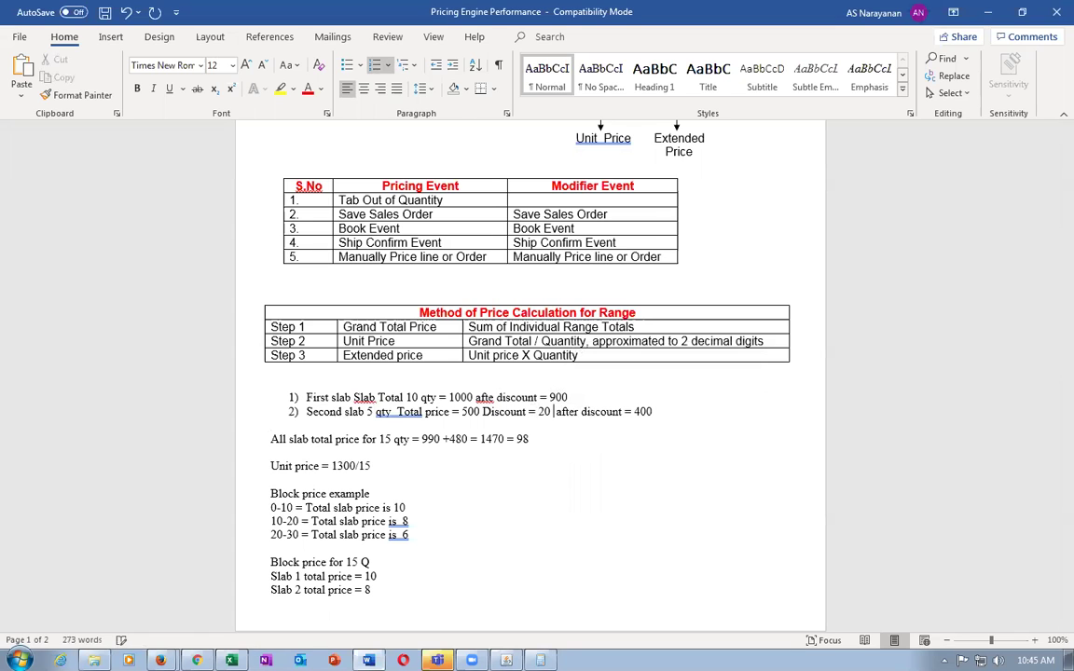
{"action": "type", "text": "on each"}
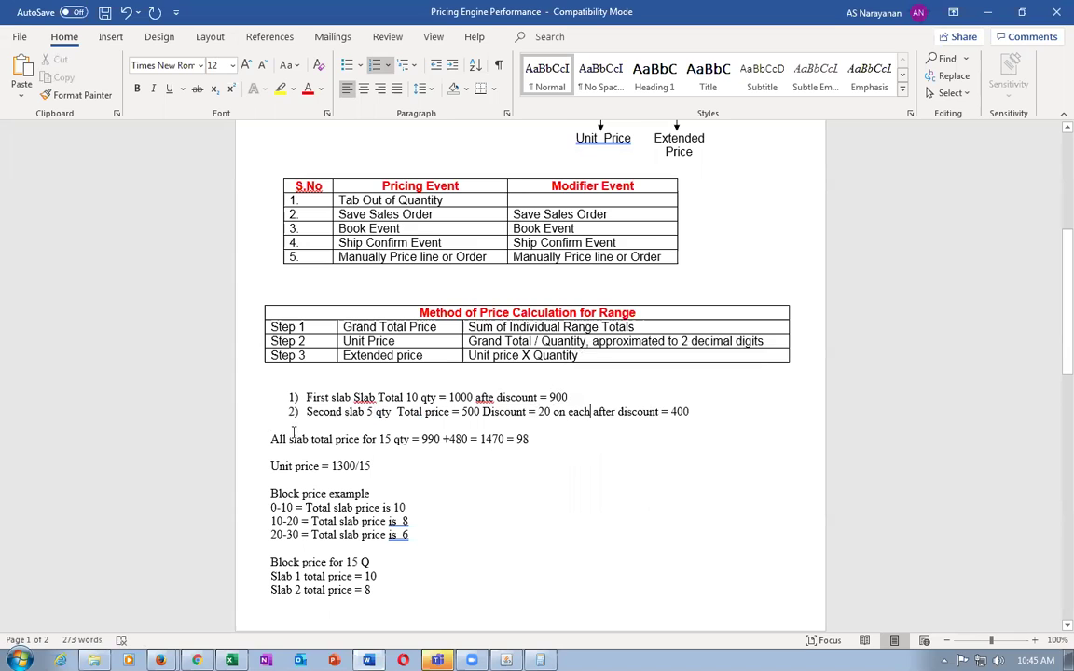
- Rewrite the all-slab total price calculation for 15 qty as 900 + 400 = 1300
{"action": "left_click", "coordinate": [533, 439]}
{"action": "key", "text": "BackSpace"}
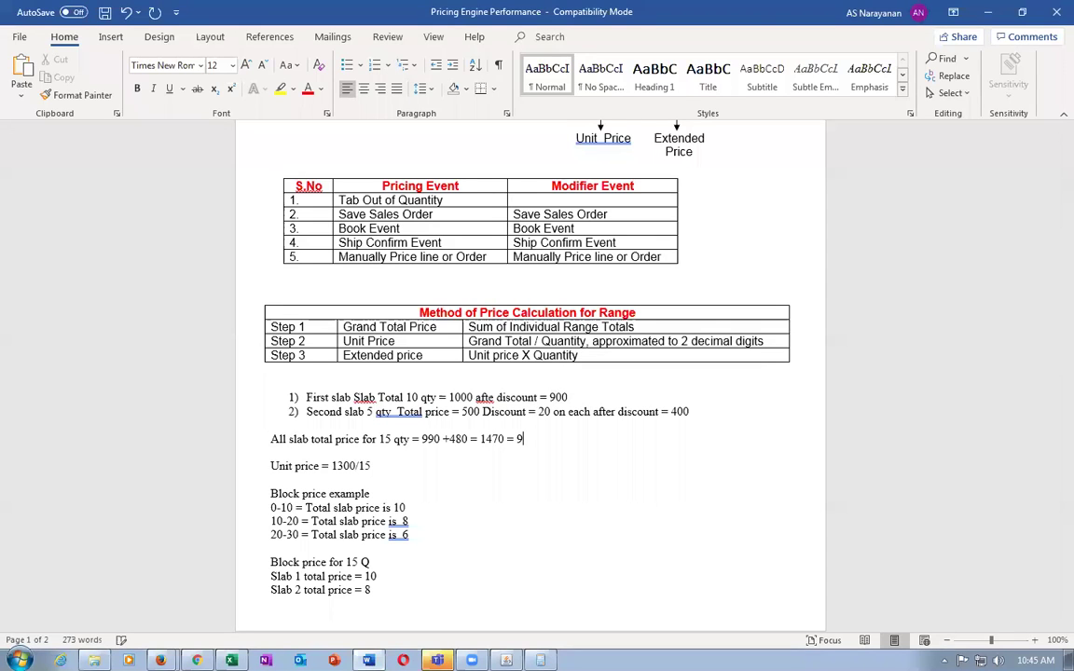
{"action": "key", "text": "BackSpace"}
{"action": "key", "text": "BackSpace"}
{"action": "key", "text": "BackSpace"}
{"action": "key", "text": "BackSpace"}
{"action": "key", "text": "BackSpace"}
{"action": "key", "text": "BackSpace"}
{"action": "key", "text": "BackSpace"}
{"action": "key", "text": "BackSpace"}
{"action": "key", "text": "BackSpace"}
{"action": "key", "text": "BackSpace"}
{"action": "key", "text": "BackSpace"}
{"action": "key", "text": "BackSpace"}
{"action": "key", "text": "BackSpace"}
{"action": "key", "text": "BackSpace"}
{"action": "key", "text": "BackSpace"}
{"action": "key", "text": "BackSpace"}
{"action": "type", "text": "00 + 400 = 1300"}
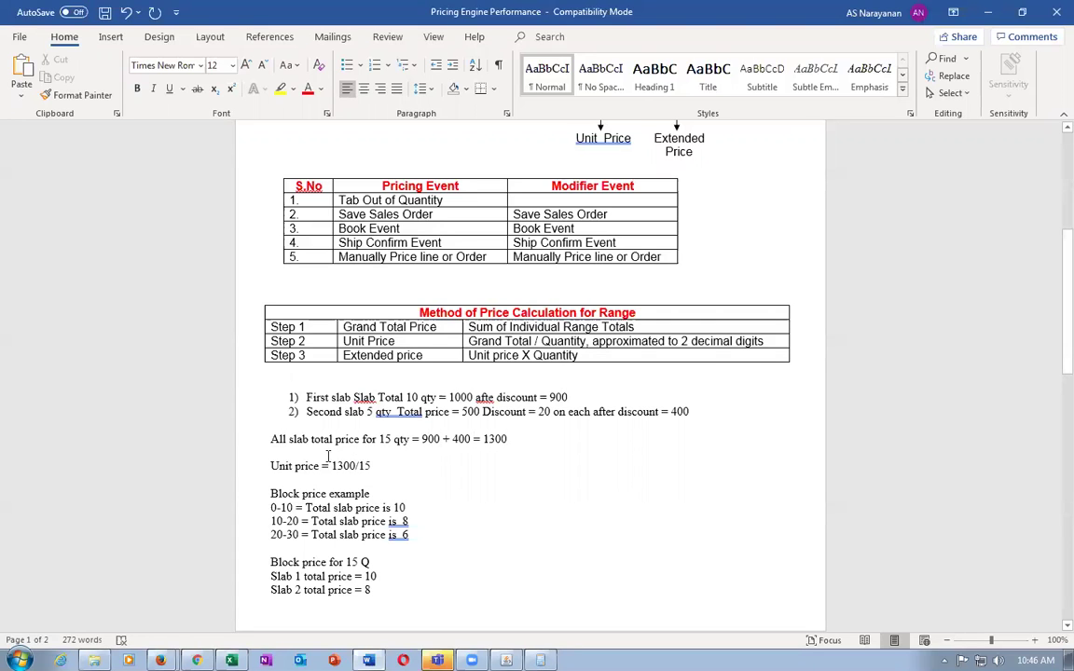
- Return to the Oracle order and check the sale price and amount for quantity 15
{"action": "key", "text": "alt+Tab"}
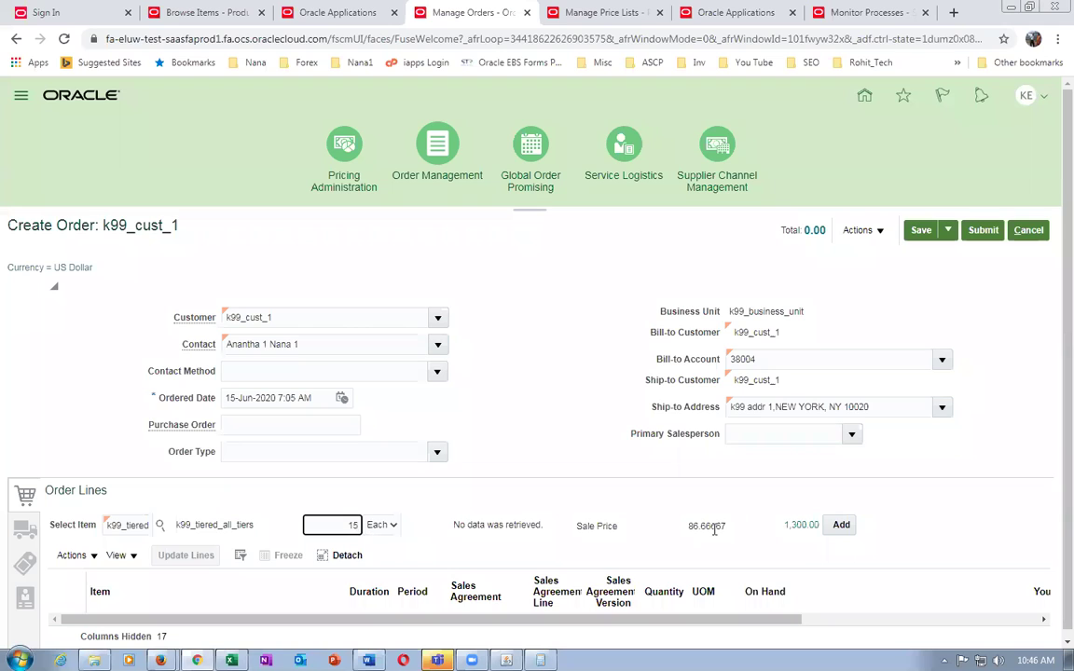
{"action": "key", "text": "Tab"}
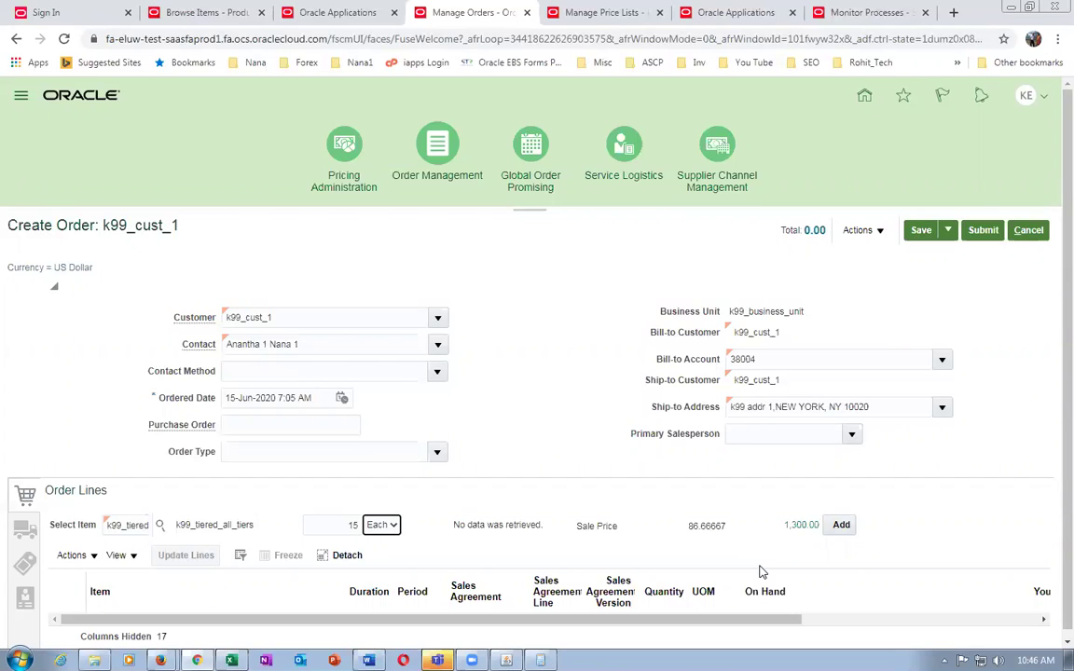
{"action": "left_click", "coordinate": [522, 448]}
- Review the first and second slab calculations in the Word document and compare them with the Oracle order's price
{"action": "key", "text": "alt+Tab"}
{"action": "left_click_drag", "start_coordinate": [353, 398], "coordinate": [510, 401]}
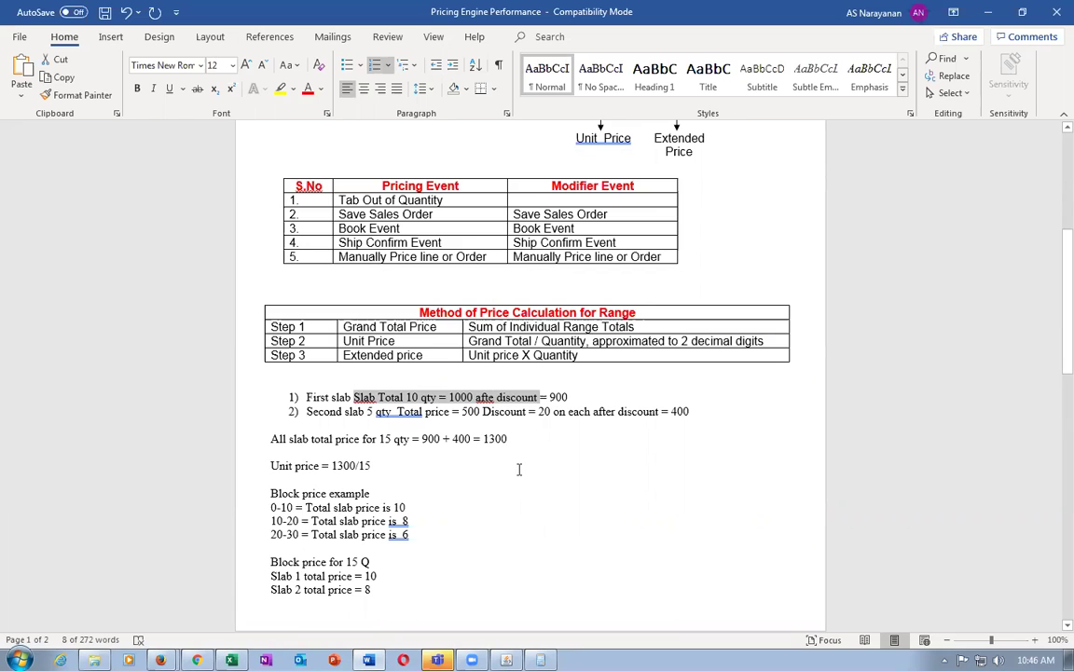
{"action": "left_click", "coordinate": [567, 520]}
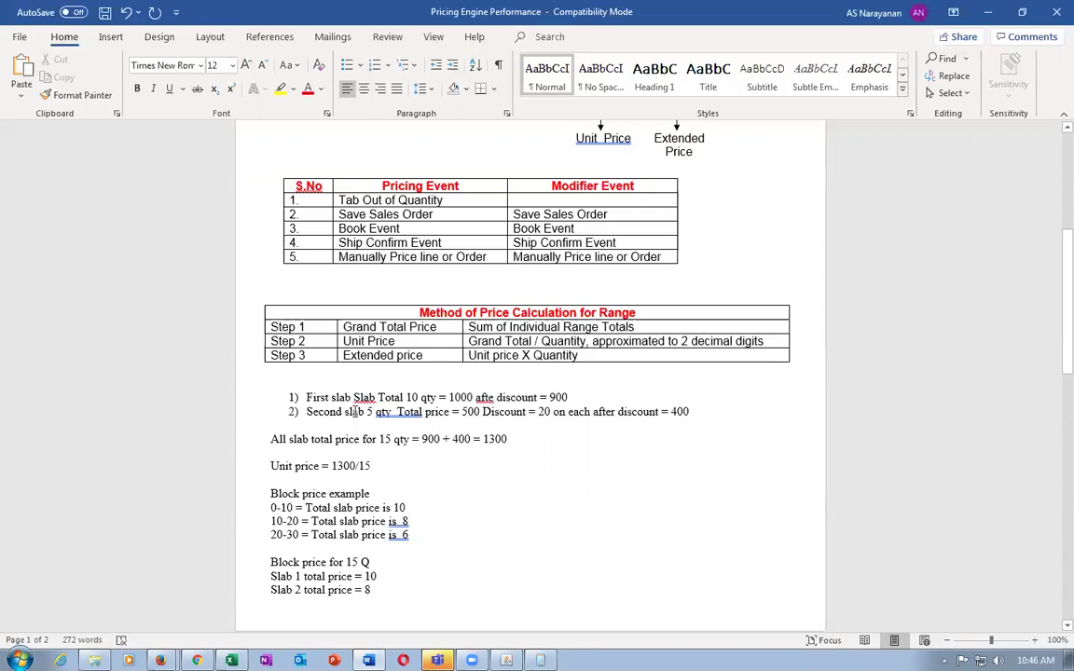
{"action": "left_click_drag", "start_coordinate": [351, 397], "coordinate": [537, 398]}
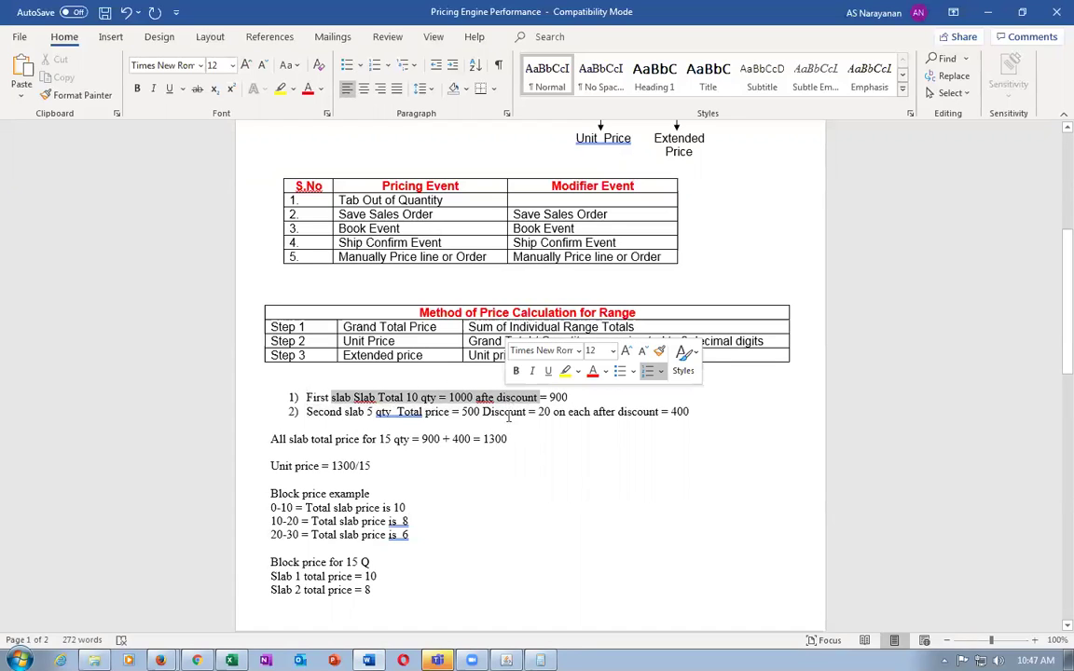
{"action": "left_click", "coordinate": [519, 477]}
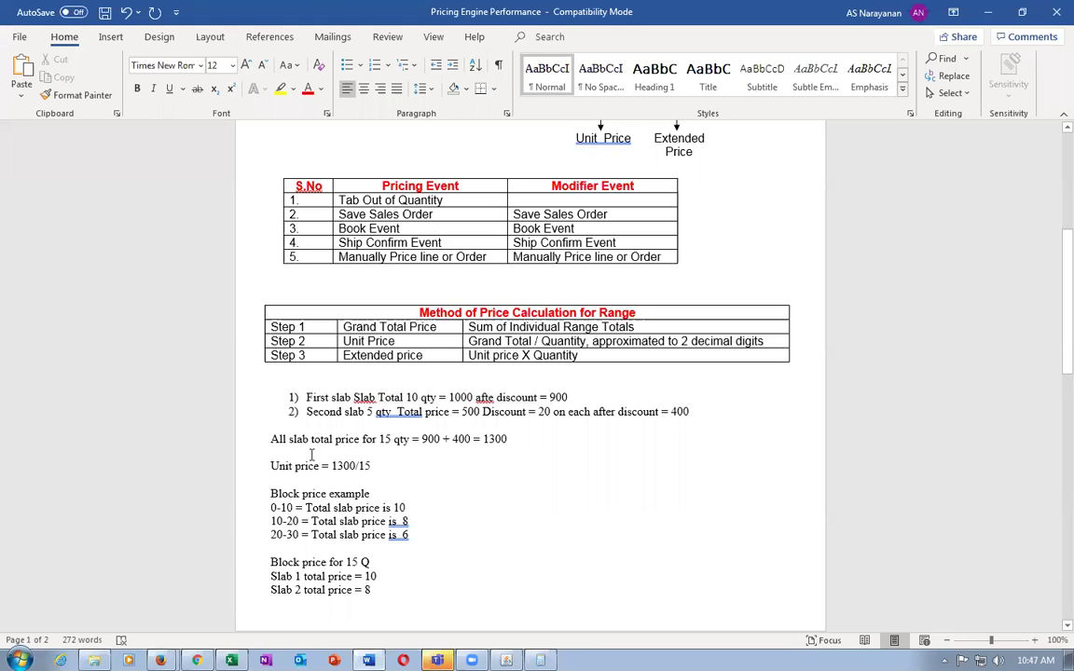
{"action": "left_click", "coordinate": [310, 421]}
{"action": "left_click", "coordinate": [375, 397]}
{"action": "left_click_drag", "start_coordinate": [402, 410], "coordinate": [634, 411]}
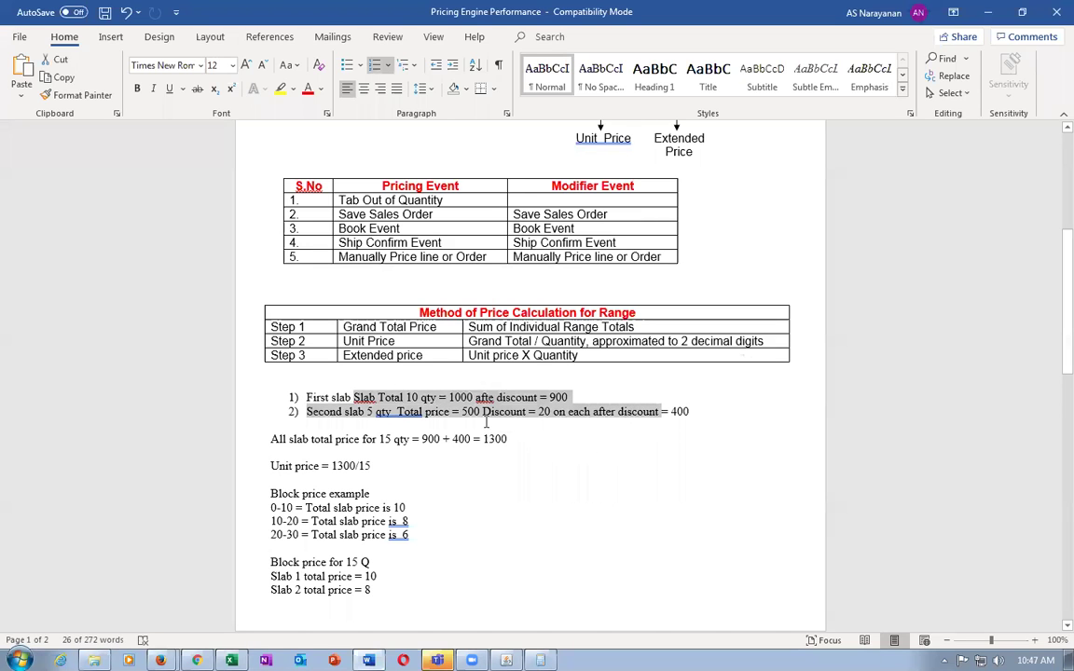
{"action": "left_click", "coordinate": [508, 466]}
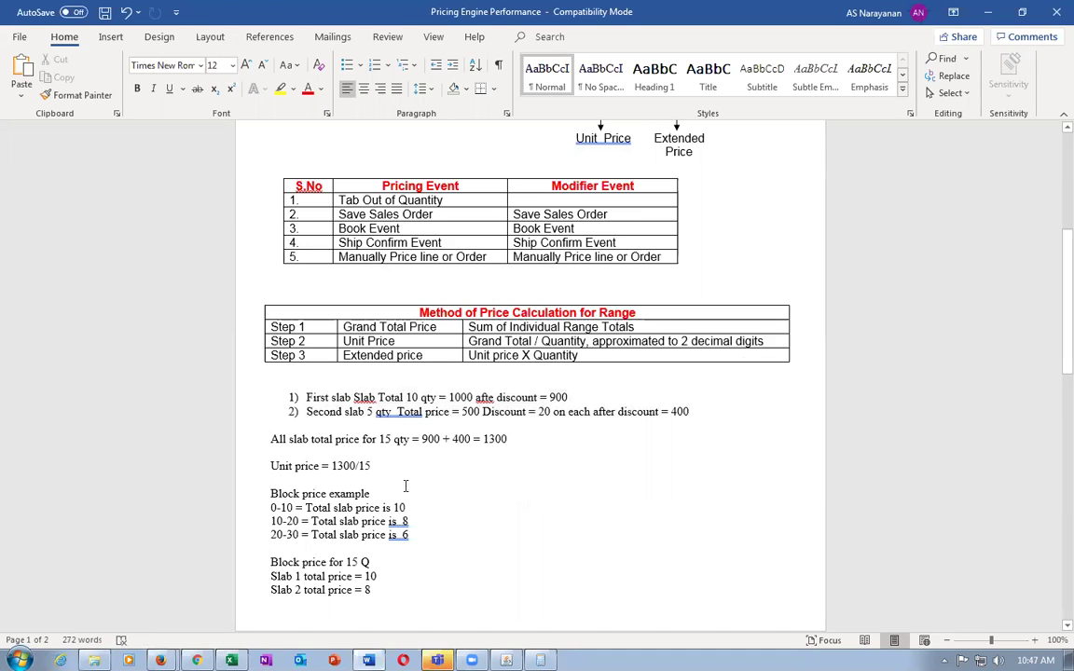
{"action": "key", "text": "Down"}
{"action": "key", "text": "alt+Tab"}
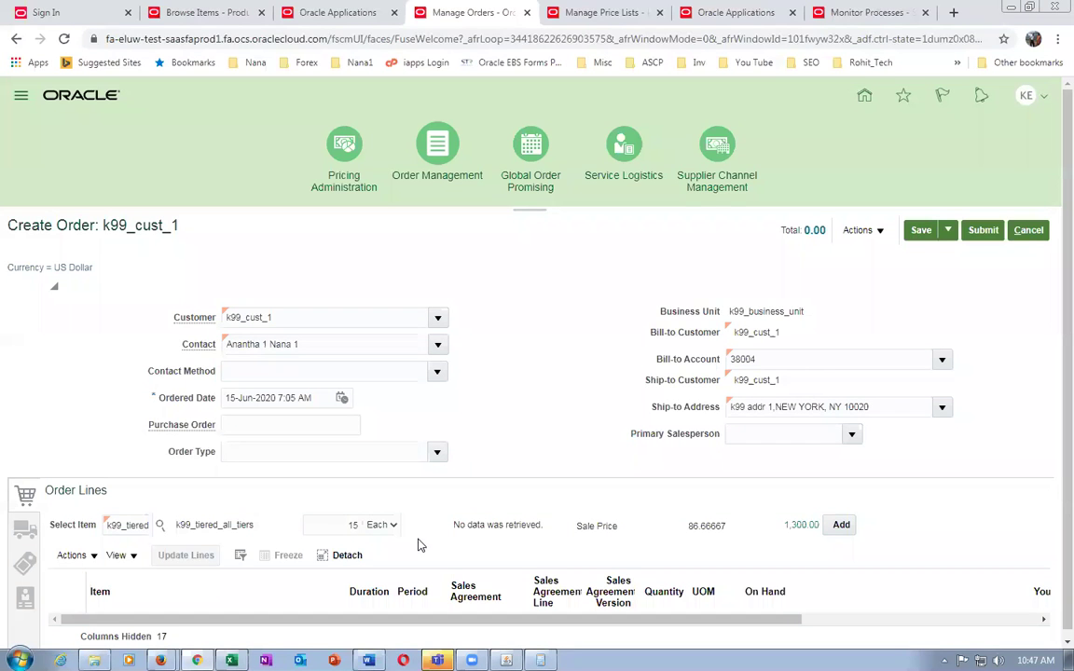
{"action": "key", "text": "alt+Tab"}
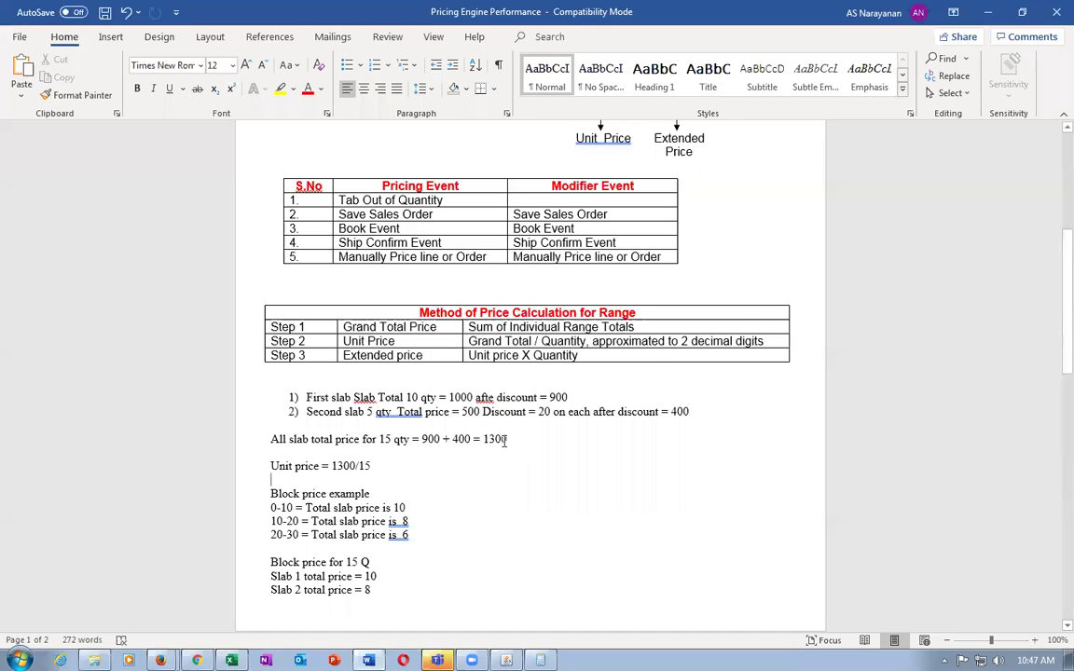
{"action": "key", "text": "alt+Tab"}
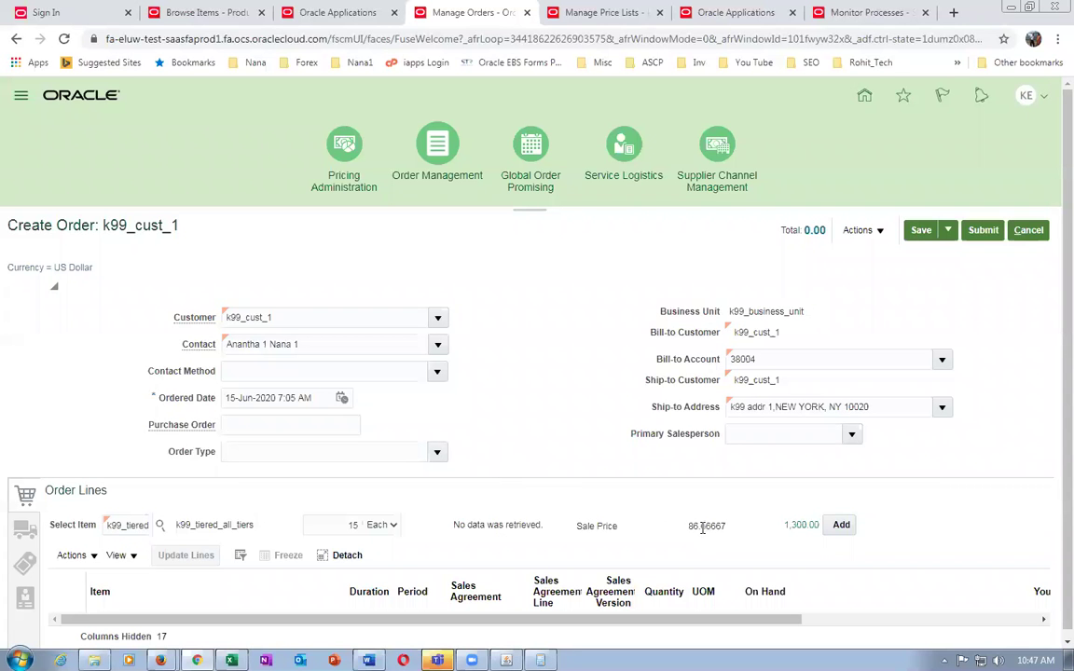
- Review the sale price breakdown and add the k99_tiered_all_tiers line for 15 units to the order
{"action": "left_click", "coordinate": [804, 526]}
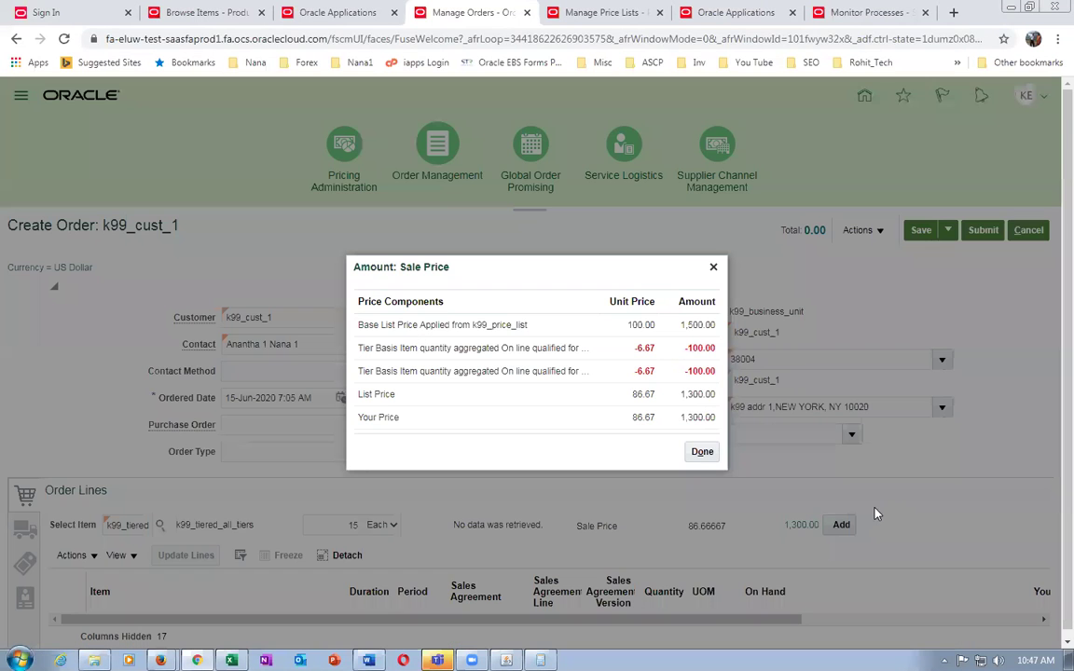
{"action": "left_click", "coordinate": [701, 452]}
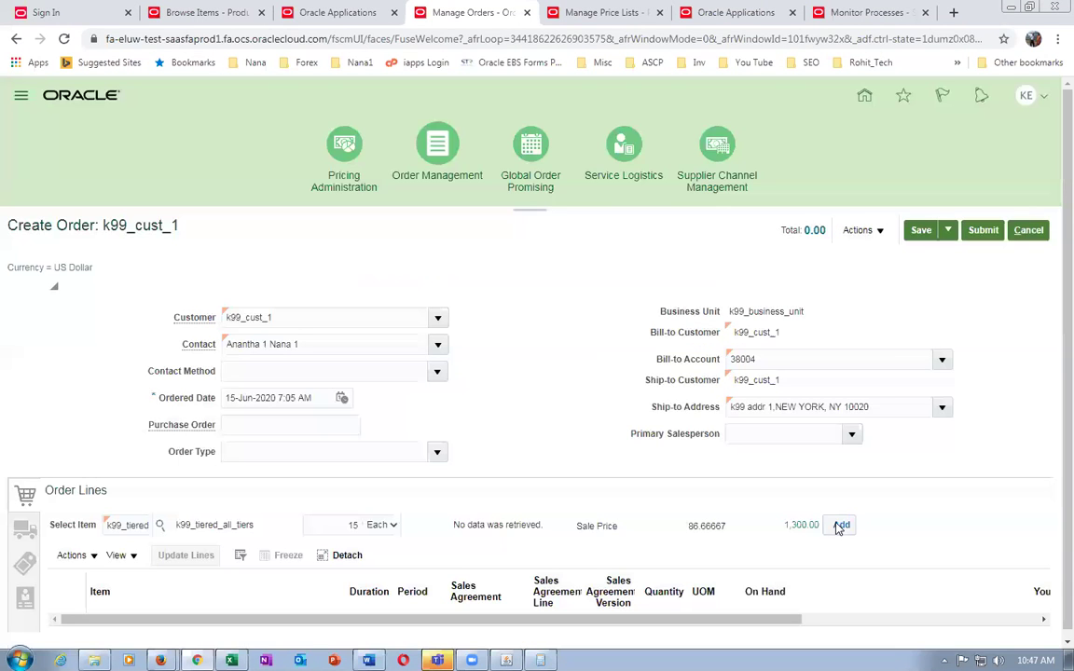
{"action": "left_click", "coordinate": [839, 525]}
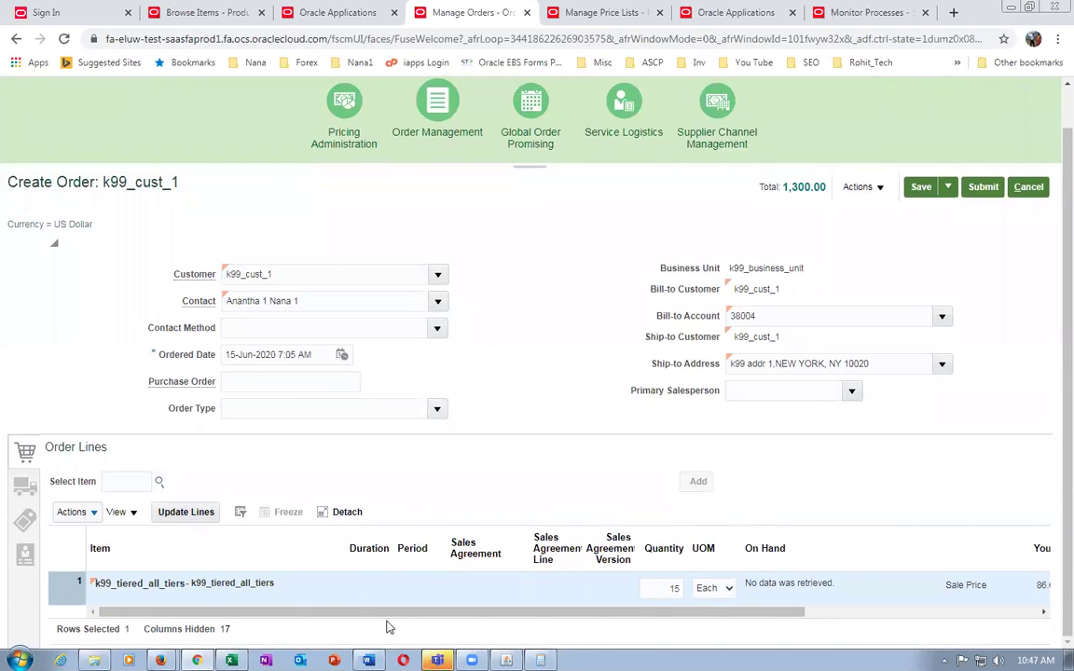
{"action": "scroll", "coordinate": [421, 630], "scroll_direction": "right", "scroll_amount": 3}
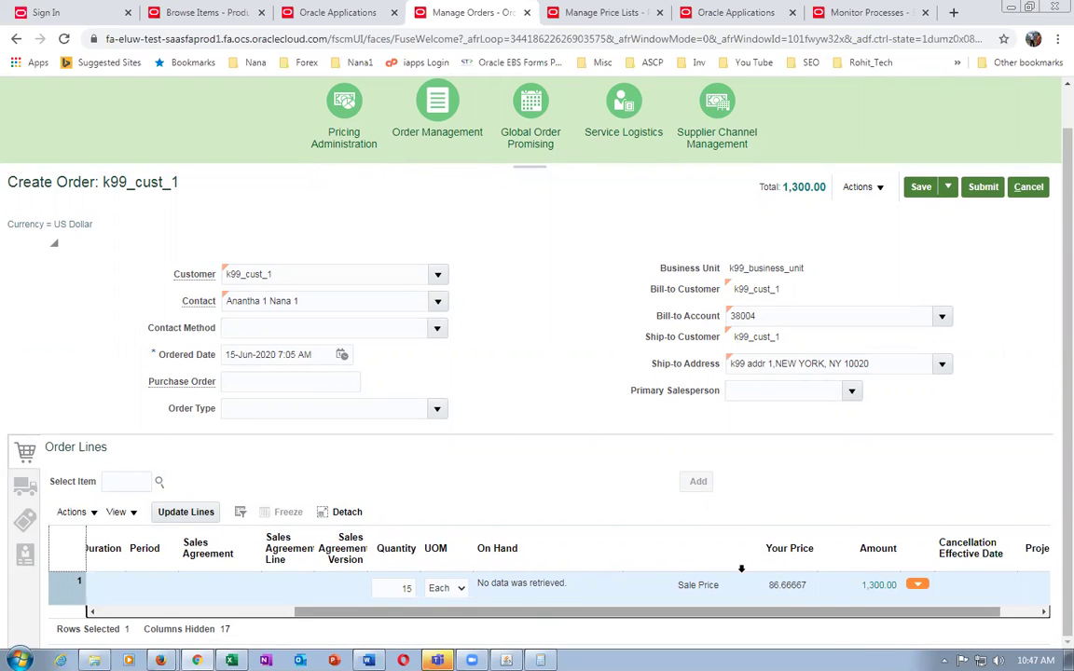
- Switch to the Pricing_Test workbook and go through the item list from the tiered items to k99_discount_simple
{"action": "key", "text": "alt+Tab"}
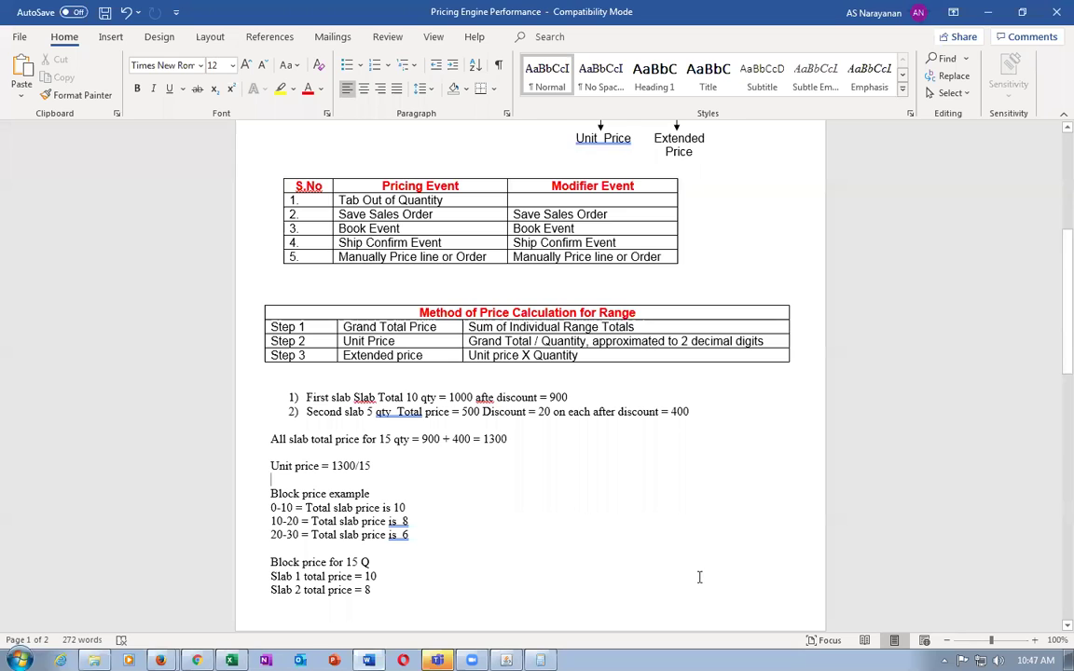
{"action": "key", "text": "alt+Tab"}
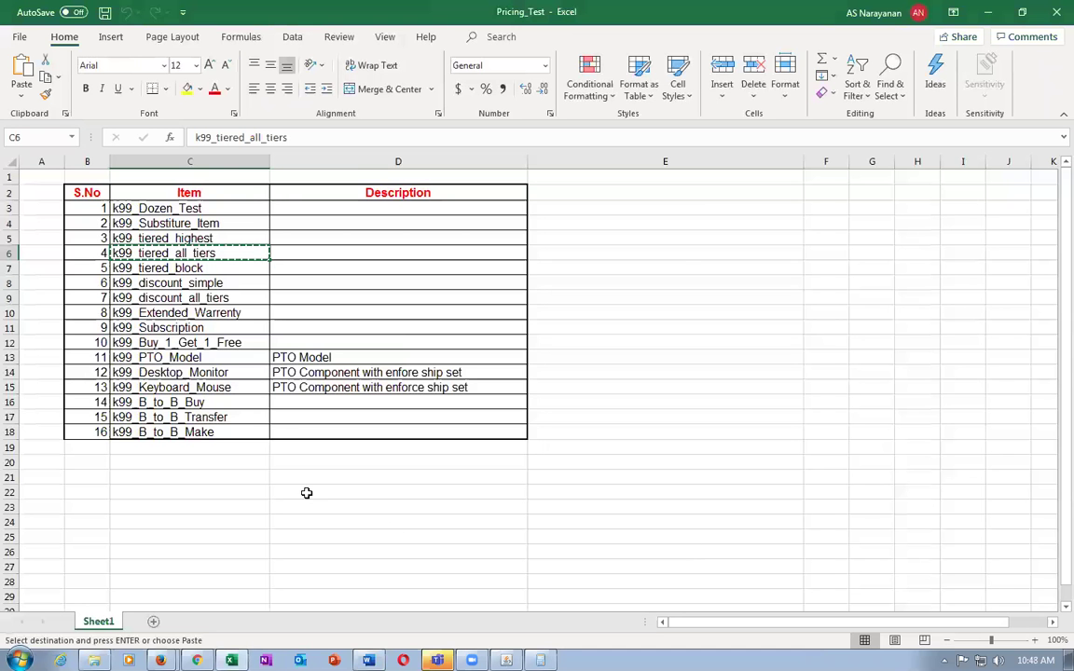
{"action": "left_click", "coordinate": [147, 269]}
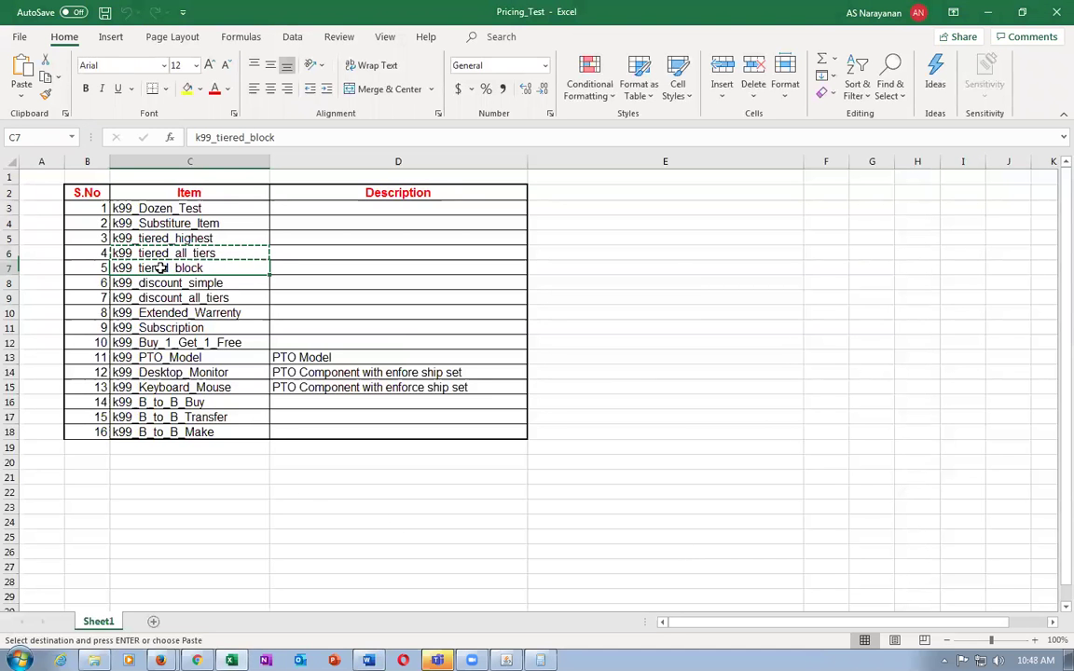
{"action": "left_click", "coordinate": [167, 253]}
{"action": "key", "text": "Up"}
{"action": "left_click", "coordinate": [189, 257]}
{"action": "left_click", "coordinate": [189, 264]}
{"action": "left_click", "coordinate": [197, 280]}
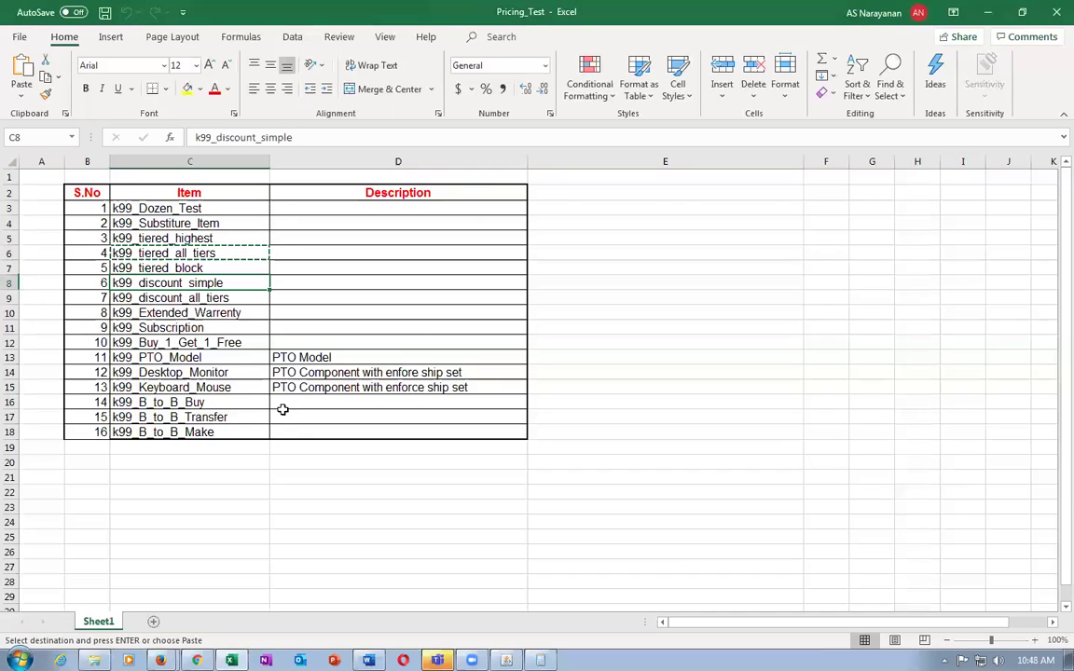
- Copy the item name k99_discount_simple from the Pricing_Test workbook and switch back to Oracle in the browser
{"action": "key", "text": "ctrl+c"}
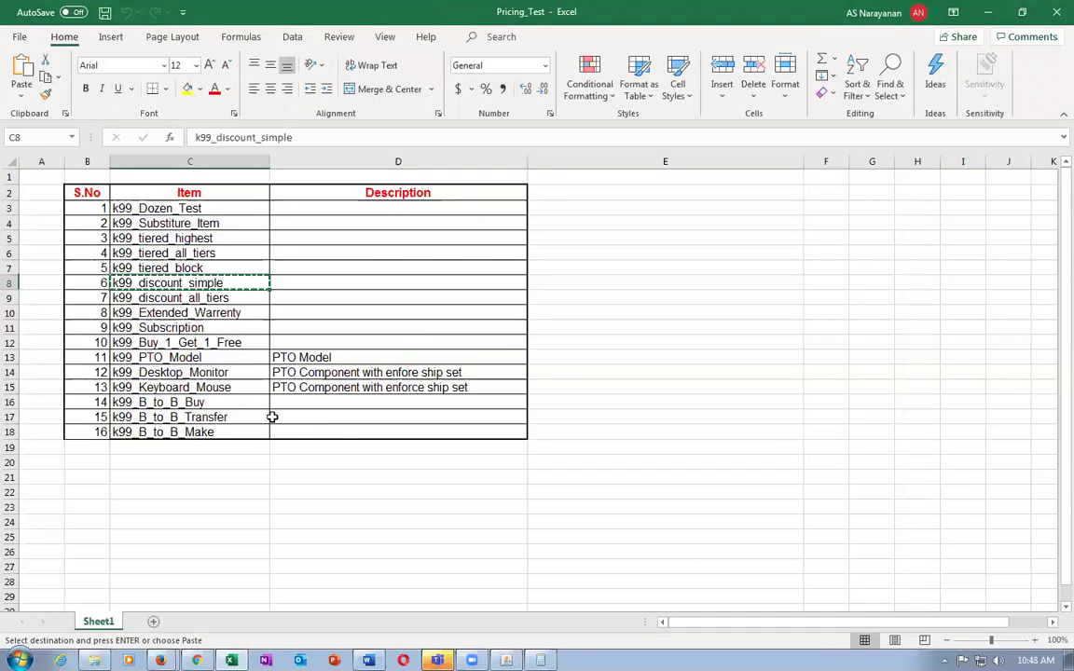
{"action": "key", "text": "alt+Tab"}
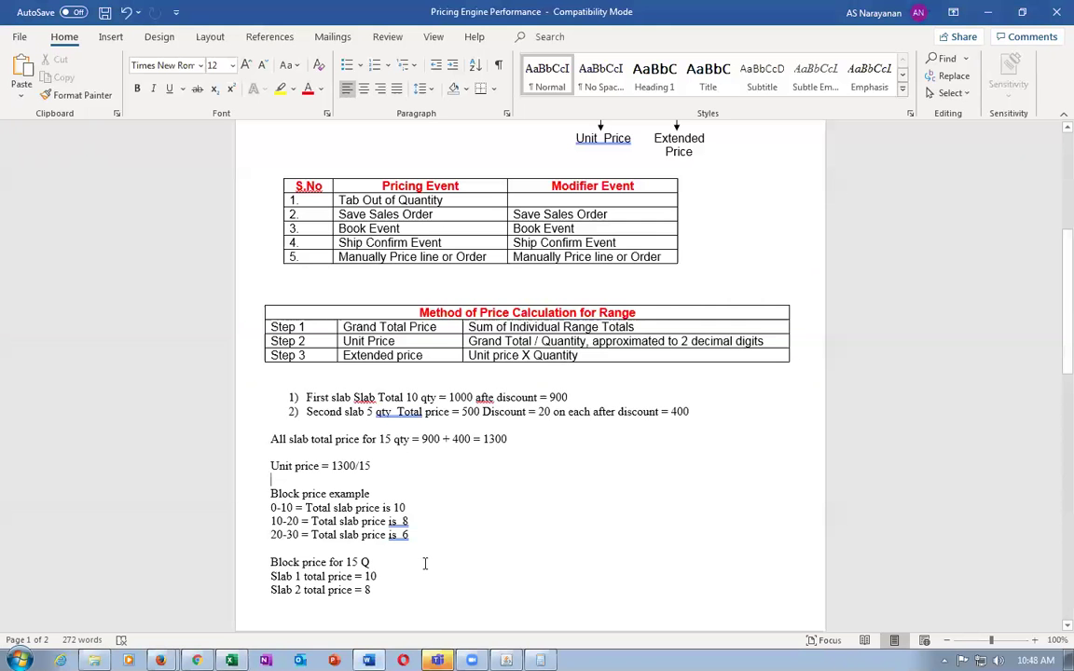
{"action": "key", "text": "alt+Tab"}
{"action": "key", "text": "Tab"}
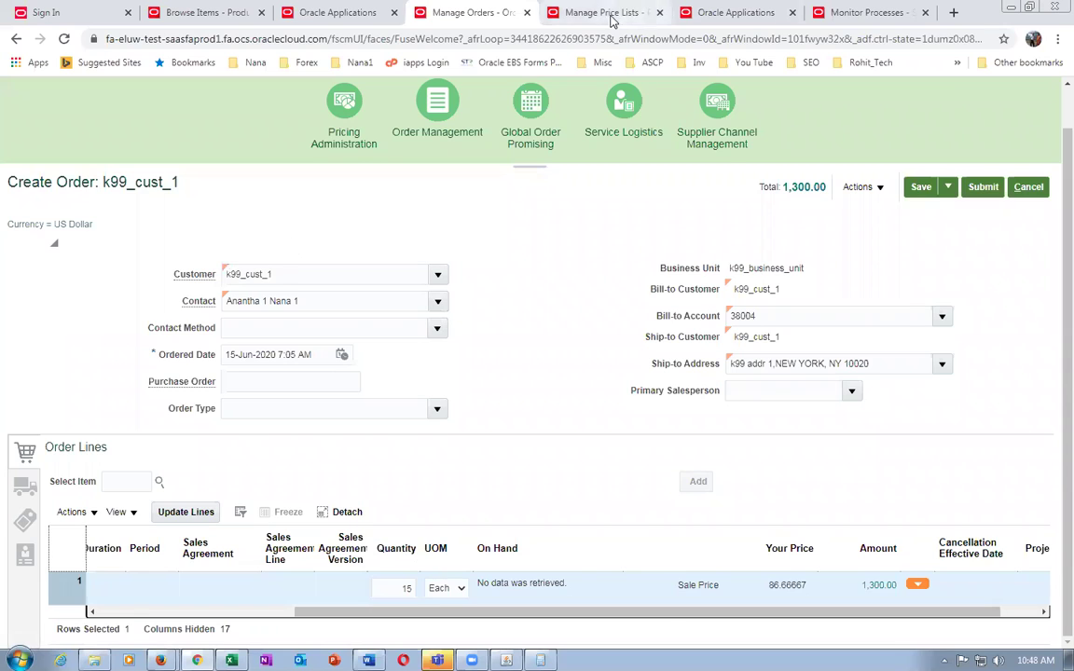
- Close the Manage Price Lists page and open Manage Discount Lists in Pricing Administration
{"action": "left_click", "coordinate": [553, 15]}
{"action": "left_click", "coordinate": [995, 269]}
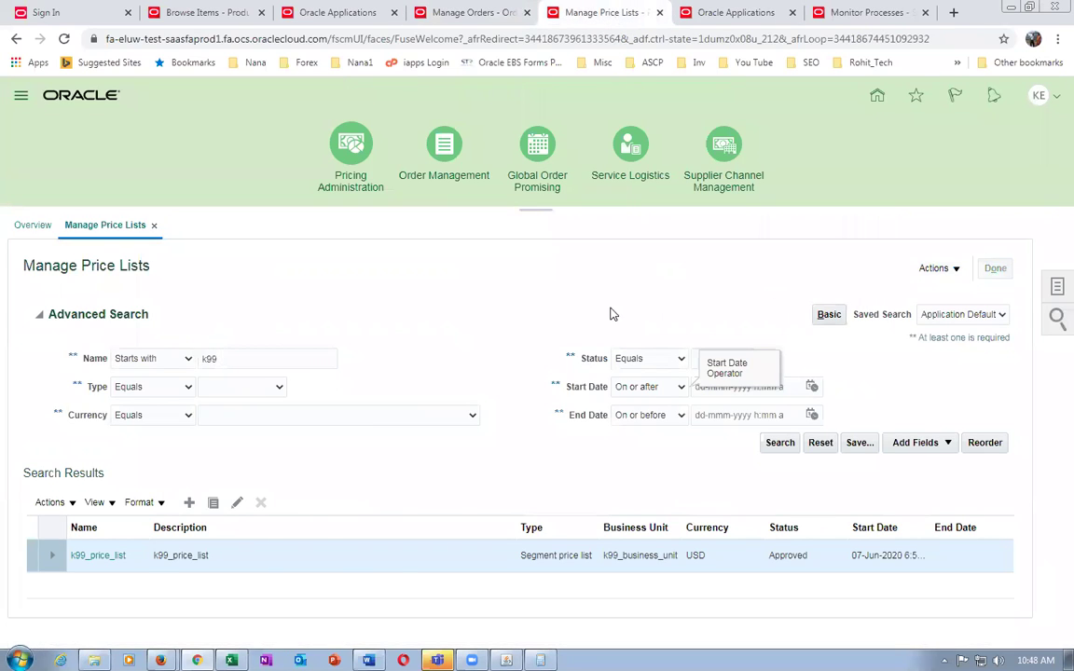
{"action": "left_click", "coordinate": [1044, 286]}
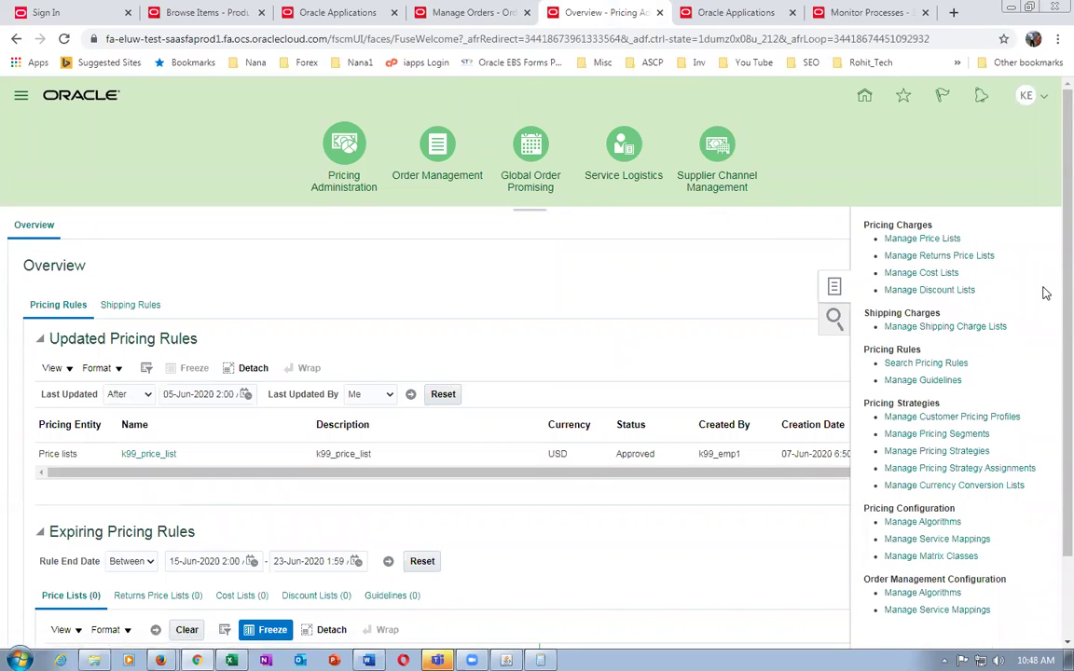
{"action": "left_click", "coordinate": [933, 291]}
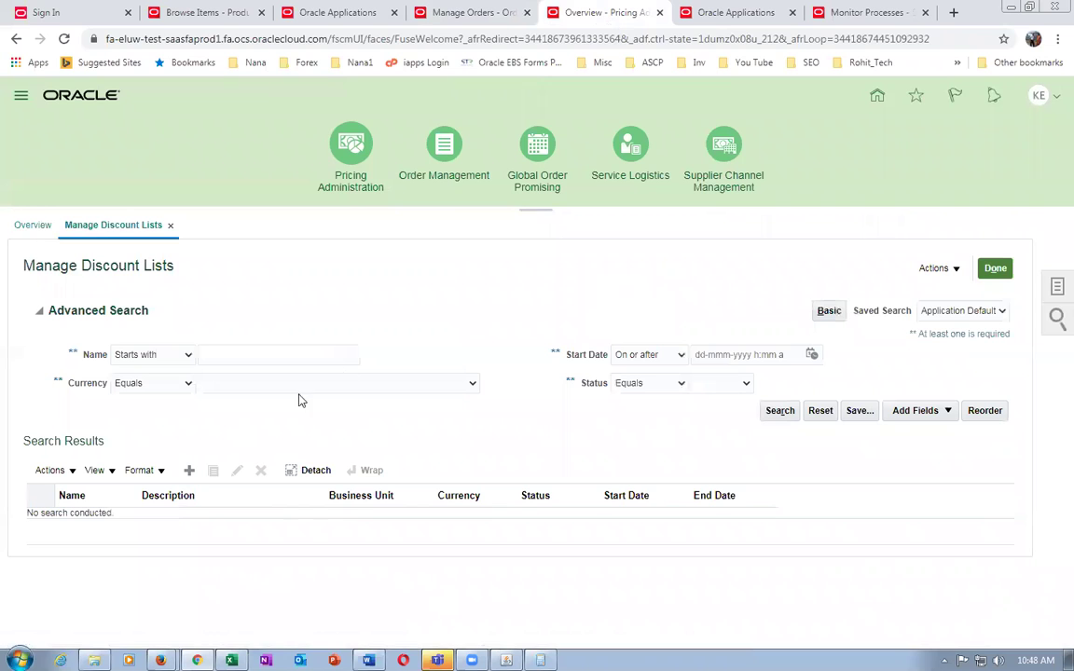
- Start a new discount list named k99_discount, using the same text as its description
{"action": "left_click", "coordinate": [189, 472]}
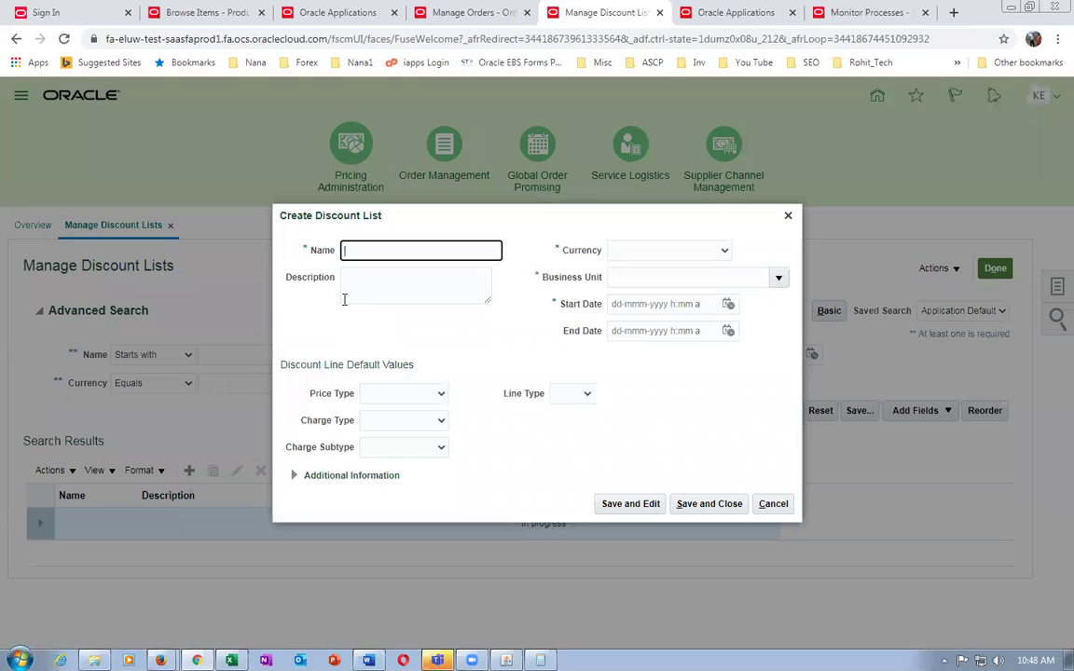
{"action": "type", "text": "k99_discount"}
{"action": "left_click_drag", "start_coordinate": [409, 249], "coordinate": [294, 243]}
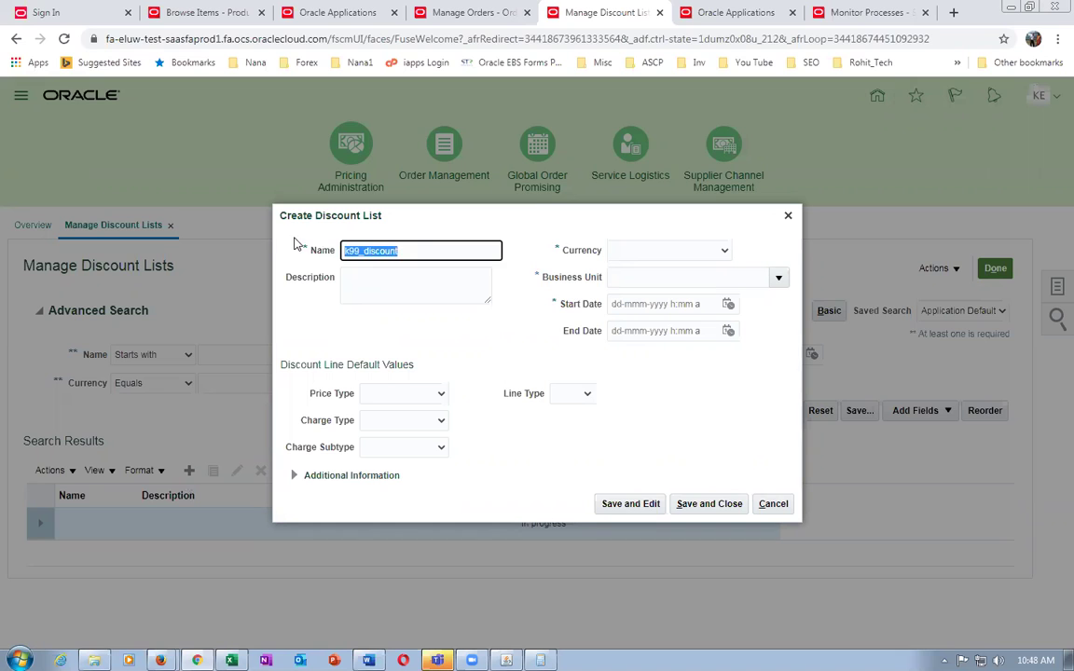
{"action": "left_click", "coordinate": [398, 290]}
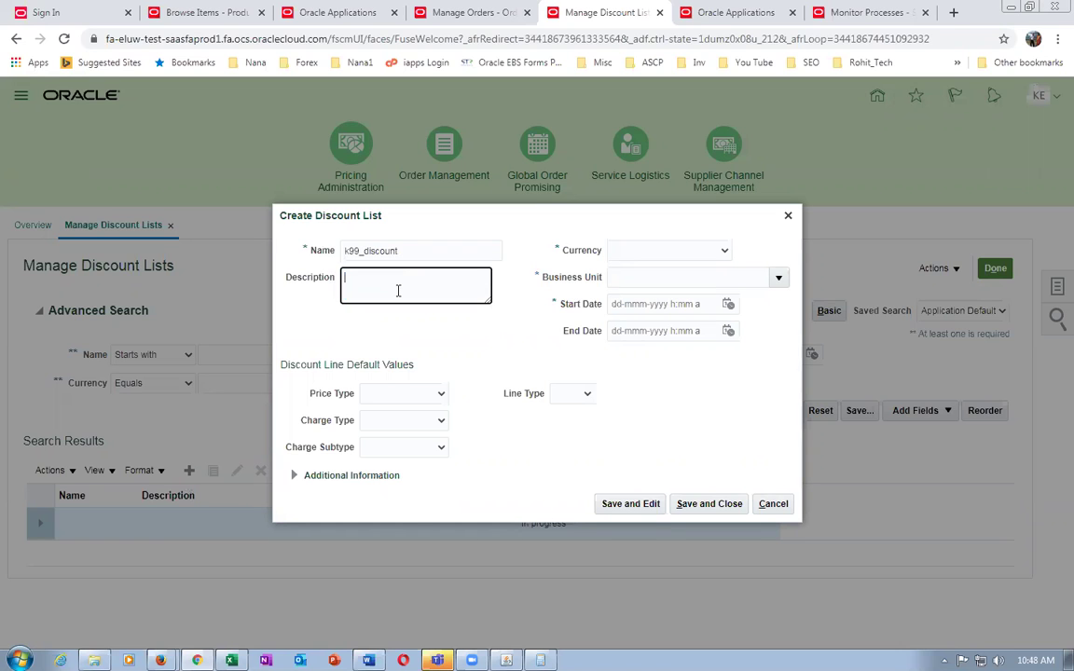
{"action": "key", "text": "ctrl+v"}
- Set the discount line defaults for price type, charge type and charge subtype to All
{"action": "left_click", "coordinate": [407, 395]}
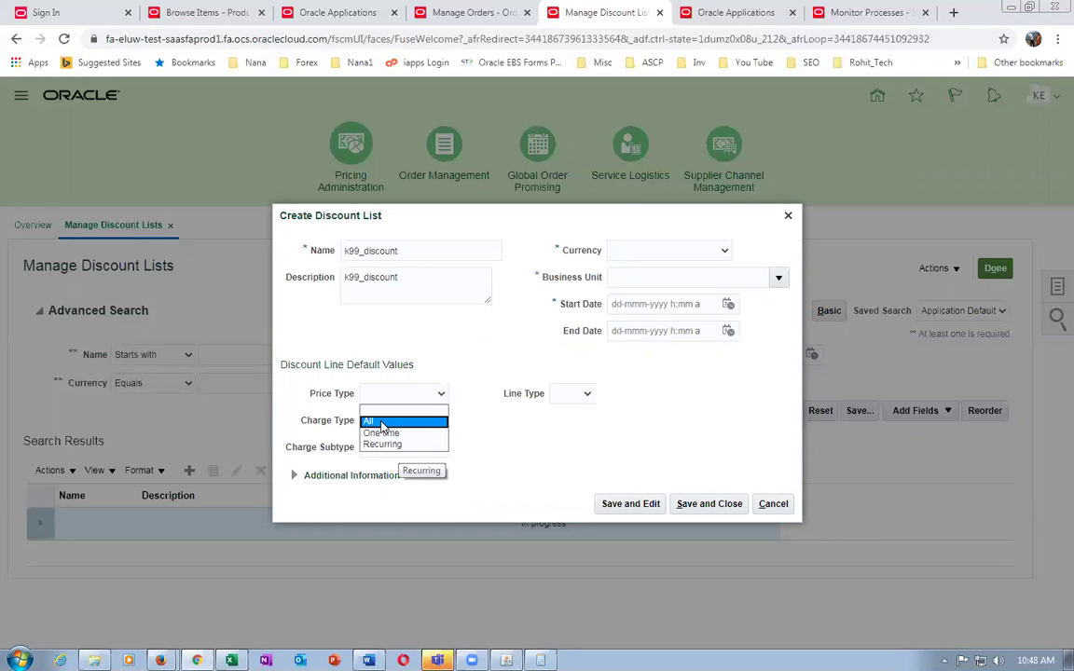
{"action": "left_click", "coordinate": [373, 420]}
{"action": "left_click", "coordinate": [380, 421]}
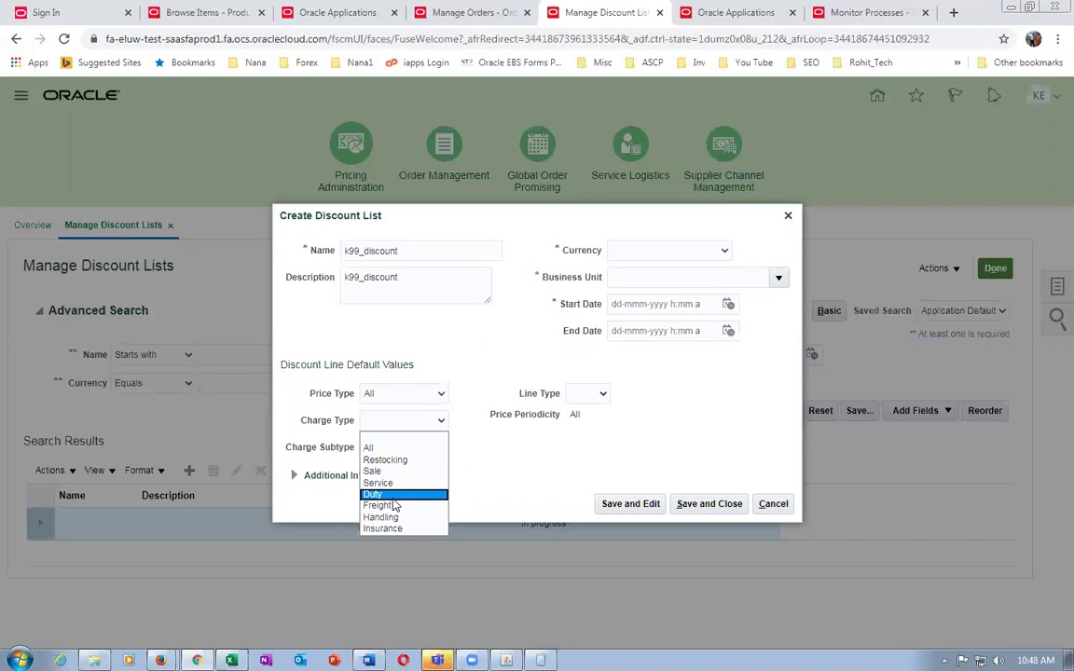
{"action": "left_click", "coordinate": [373, 448]}
{"action": "left_click", "coordinate": [395, 448]}
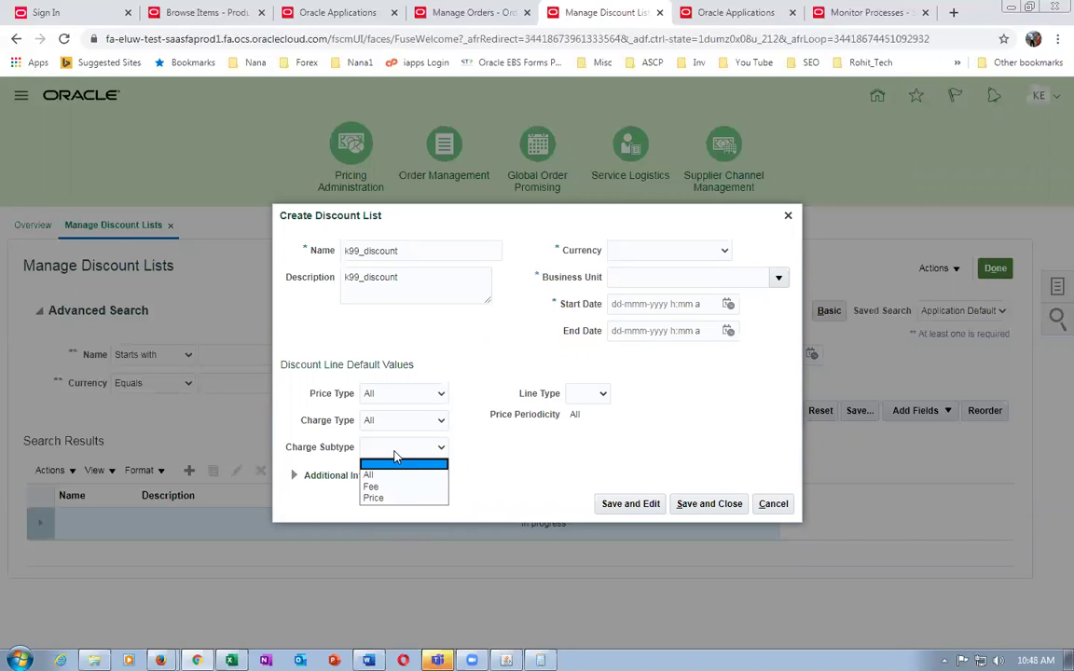
{"action": "left_click", "coordinate": [392, 474]}
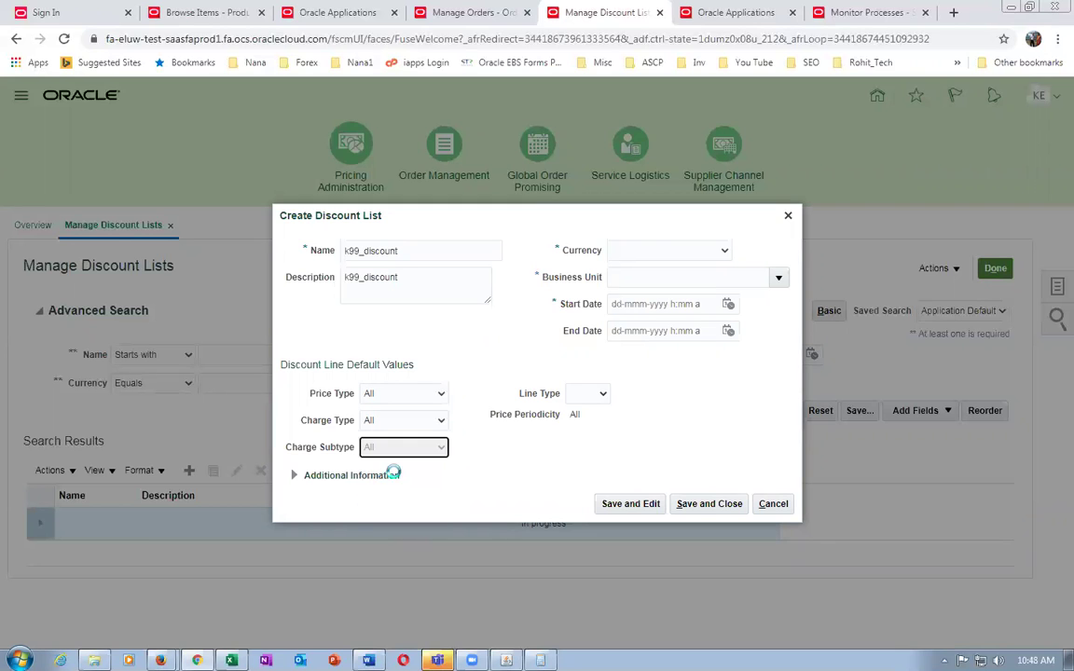
- Set the discount list's currency to USD - US Dollar, business unit to k99_business_unit and start date to 15-Jun-2020 7:17 AM
{"action": "left_click", "coordinate": [668, 250]}
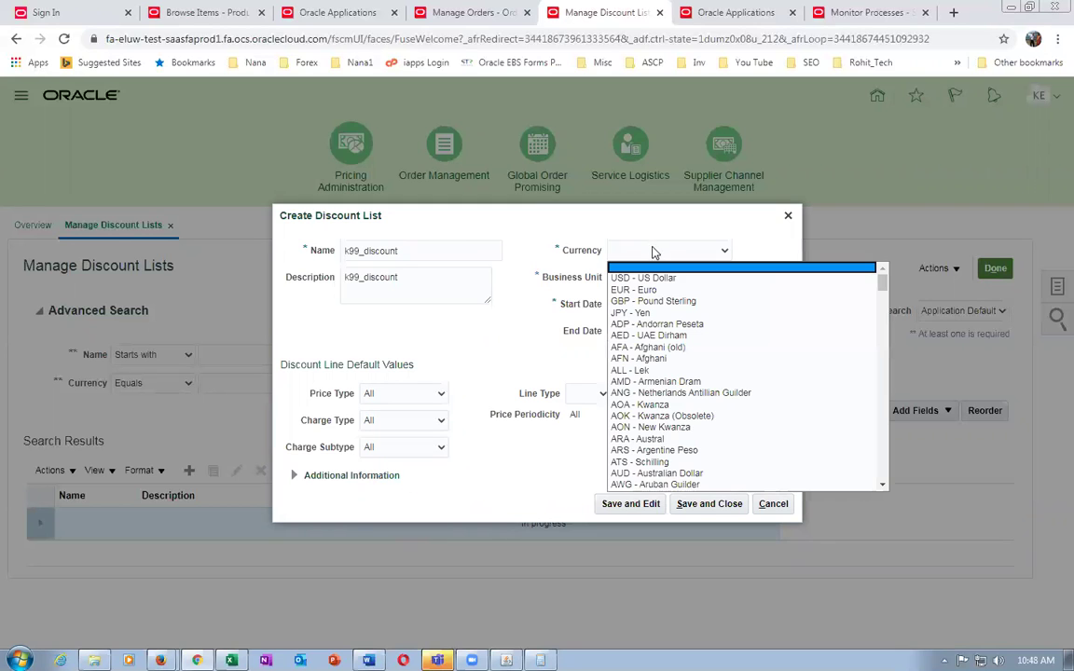
{"action": "left_click", "coordinate": [639, 271]}
{"action": "left_click", "coordinate": [653, 277]}
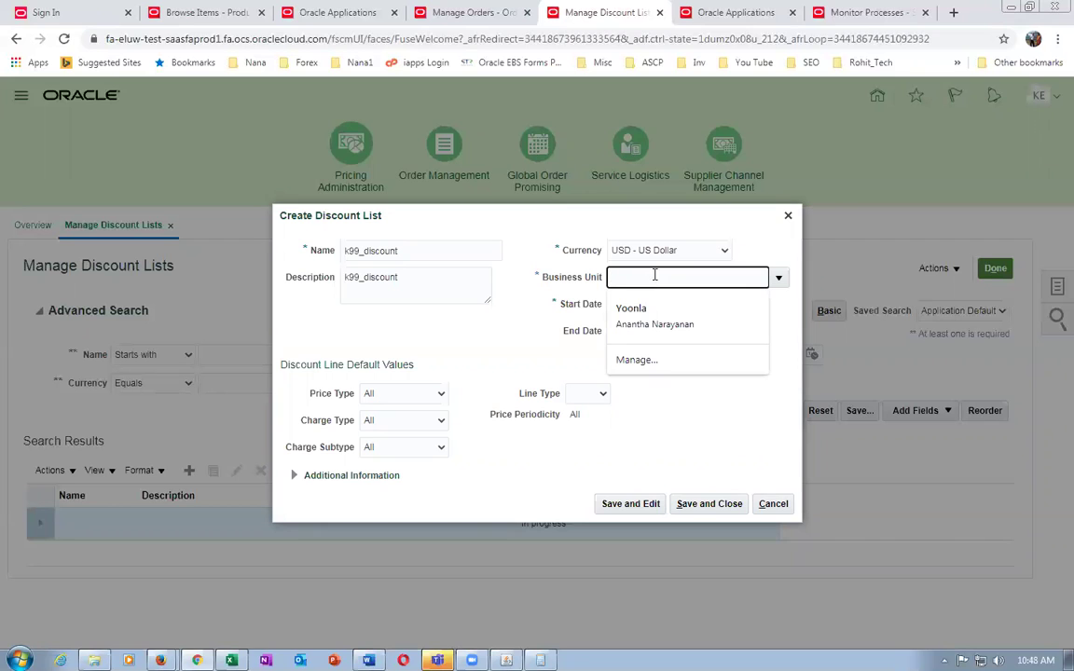
{"action": "type", "text": "k99"}
{"action": "key", "text": "Tab"}
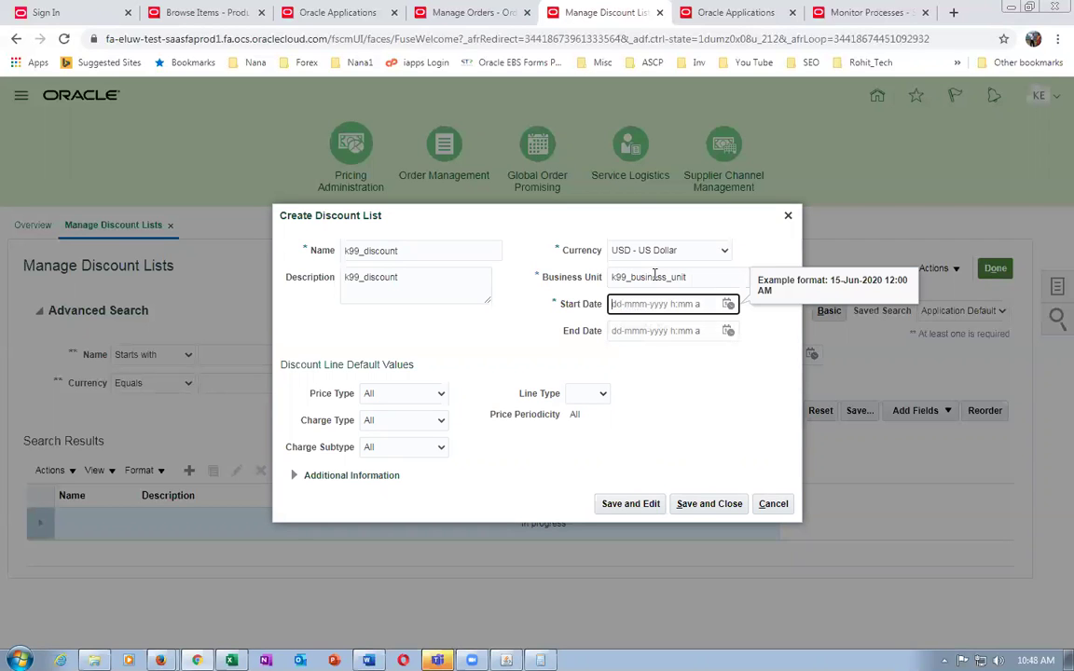
{"action": "left_click", "coordinate": [728, 304]}
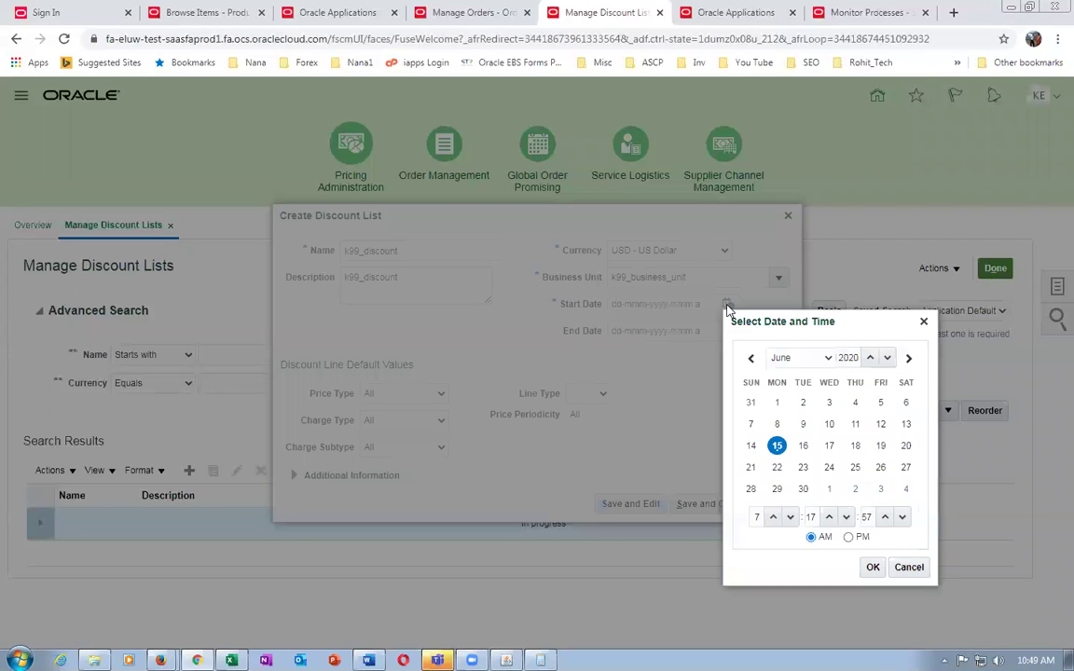
{"action": "left_click", "coordinate": [872, 567]}
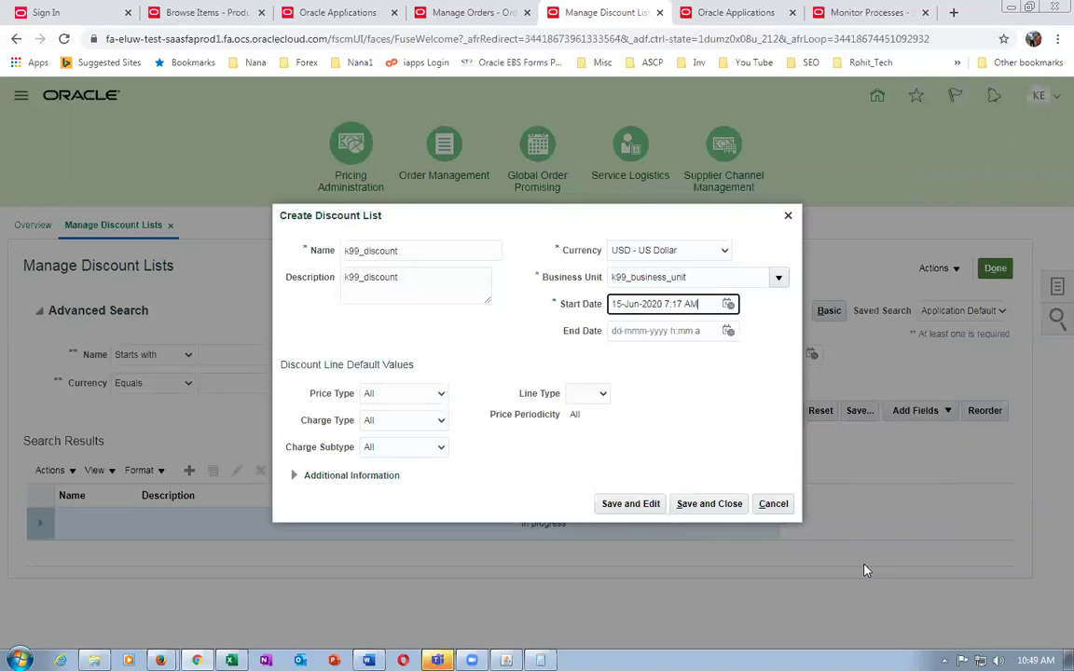
- Set the default line type to Buy, then save the discount list and open it for editing
{"action": "left_click", "coordinate": [600, 394]}
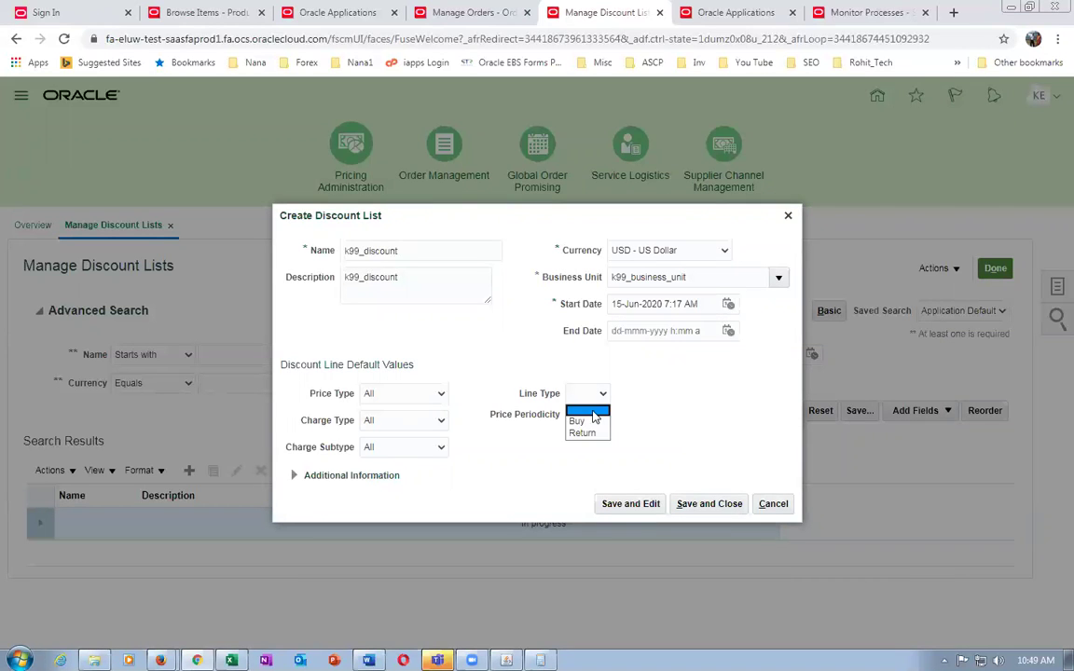
{"action": "left_click", "coordinate": [588, 421]}
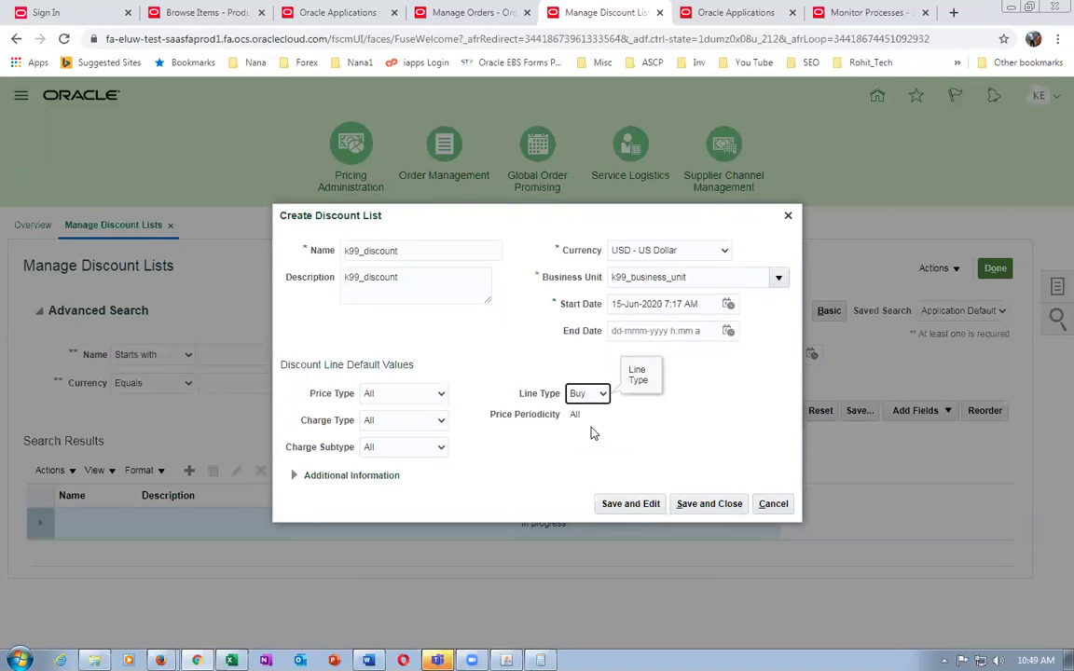
{"action": "left_click", "coordinate": [630, 508]}
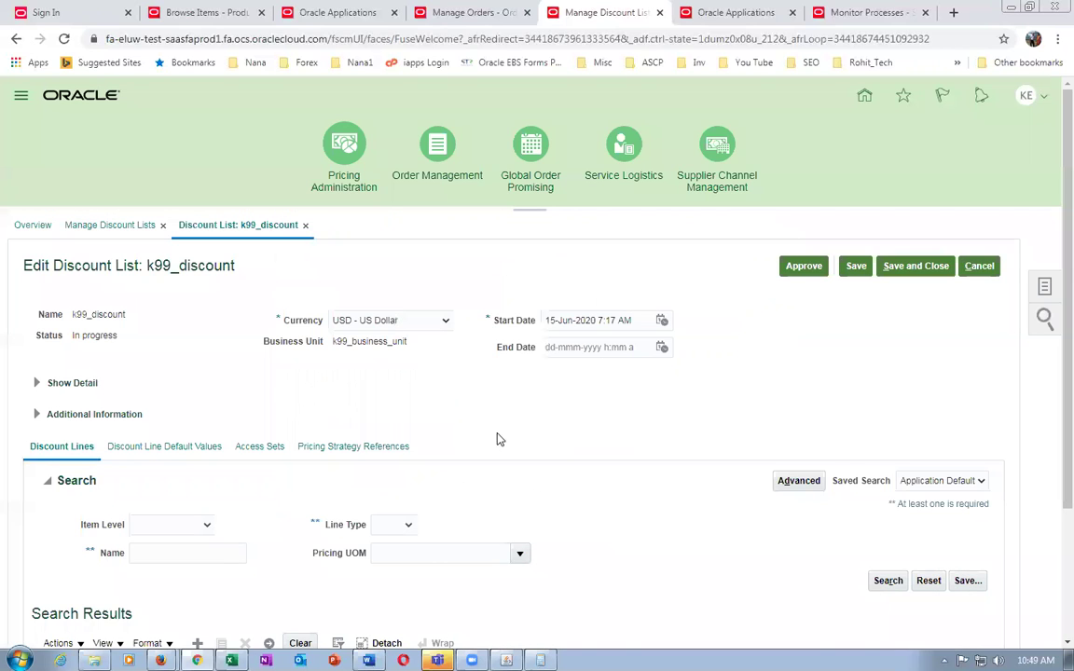
- Add an item-level discount line for k99_discount_simple, copying the item name from the Pricing_Test workbook
{"action": "scroll", "coordinate": [278, 540], "scroll_direction": "down", "scroll_amount": 3}
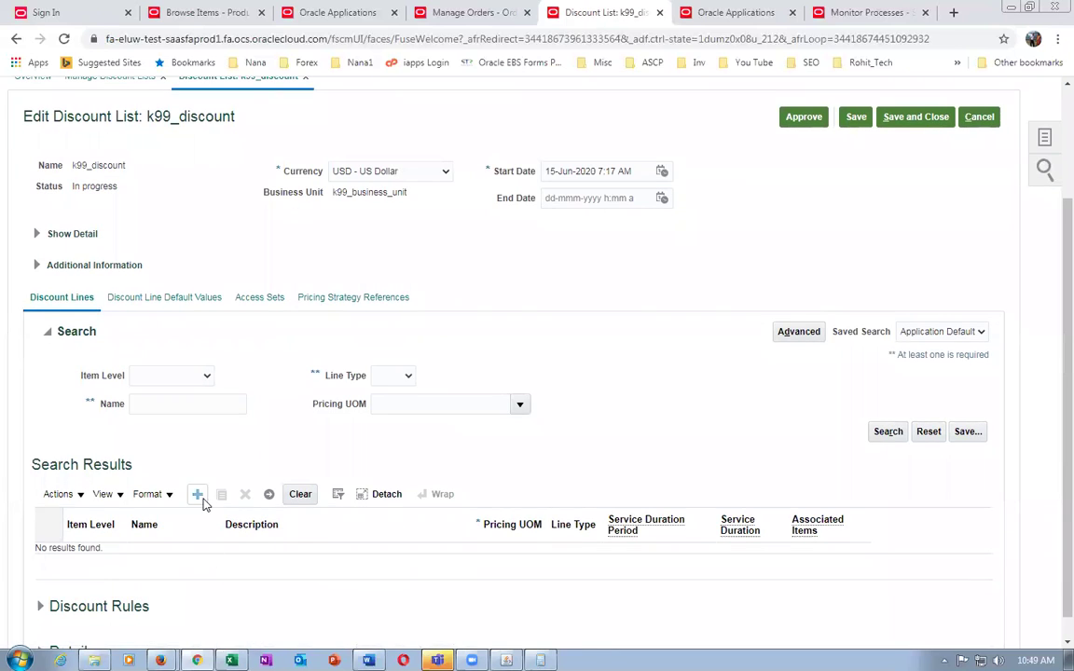
{"action": "left_click", "coordinate": [197, 494]}
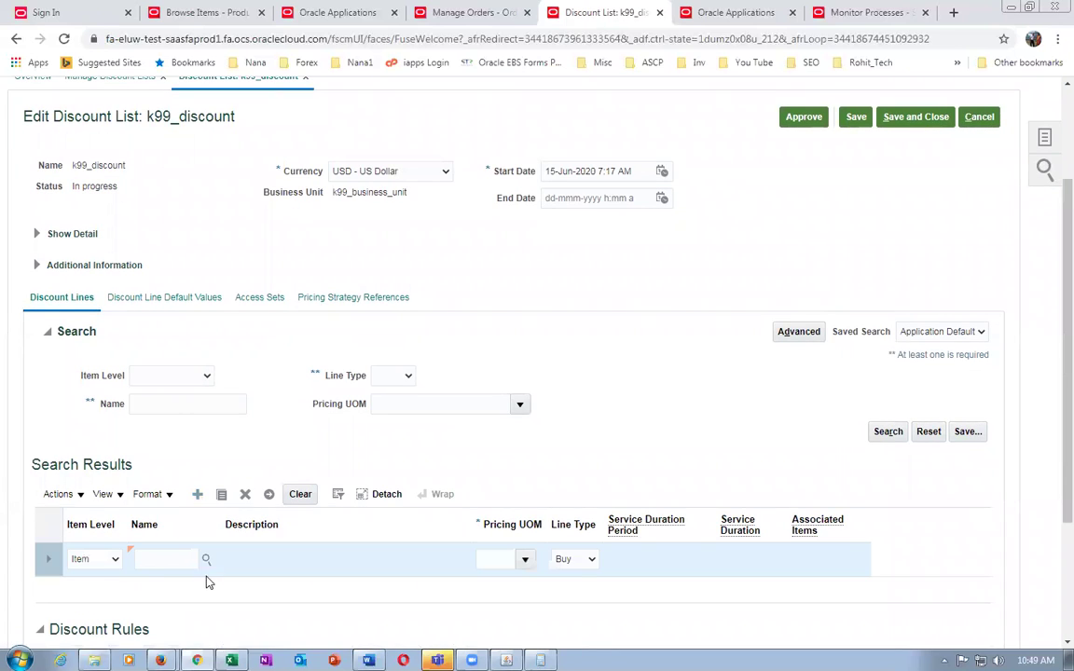
{"action": "left_click", "coordinate": [170, 561]}
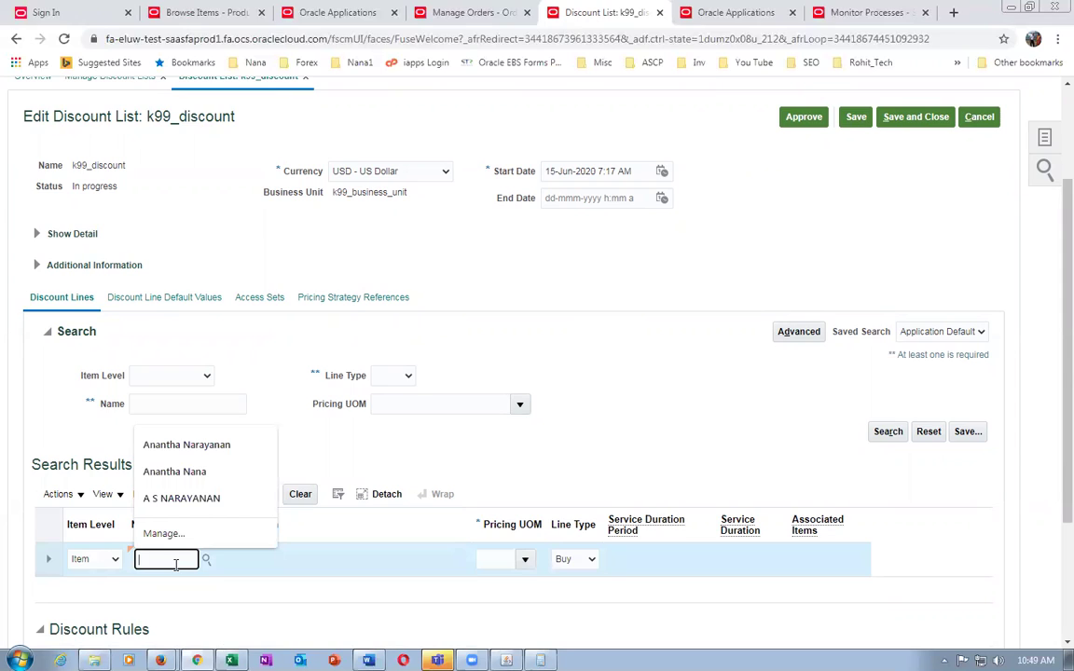
{"action": "key", "text": "alt+Tab"}
{"action": "key", "text": "alt+Tab"}
{"action": "key", "text": "alt+Tab"}
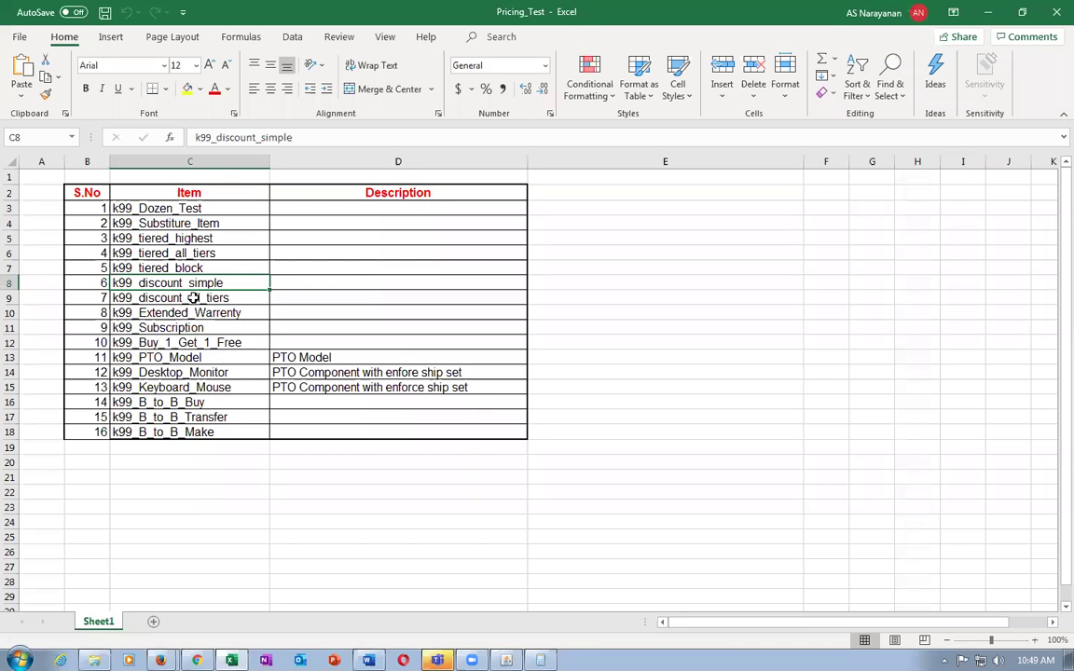
{"action": "key", "text": "ctrl+c"}
{"action": "key", "text": "alt+Tab"}
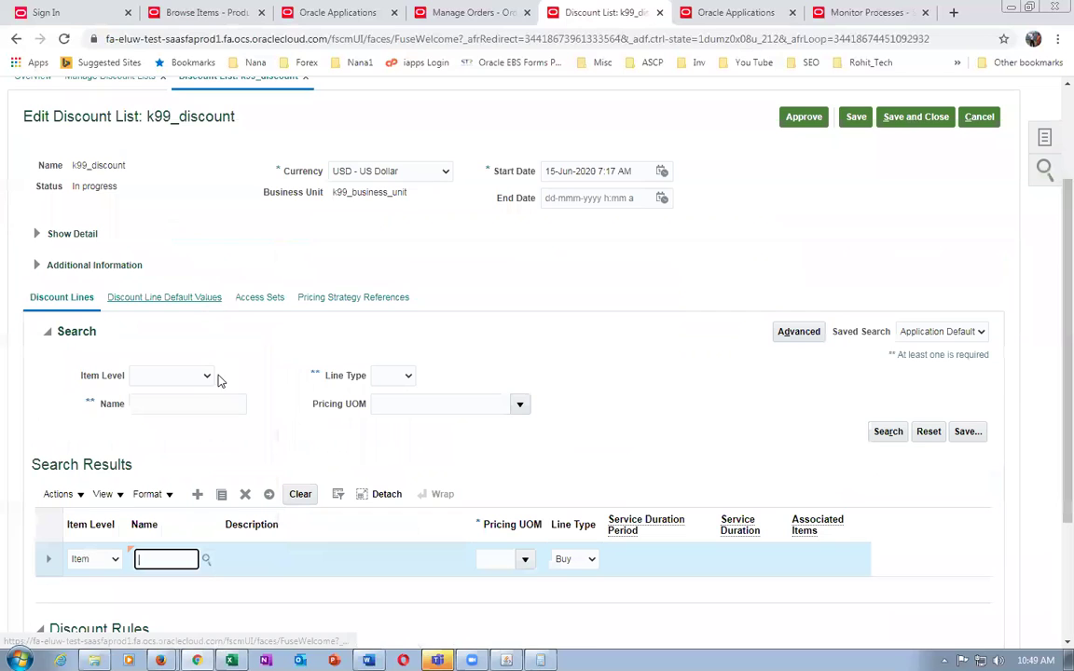
{"action": "left_click", "coordinate": [165, 561]}
{"action": "key", "text": "ctrl+v"}
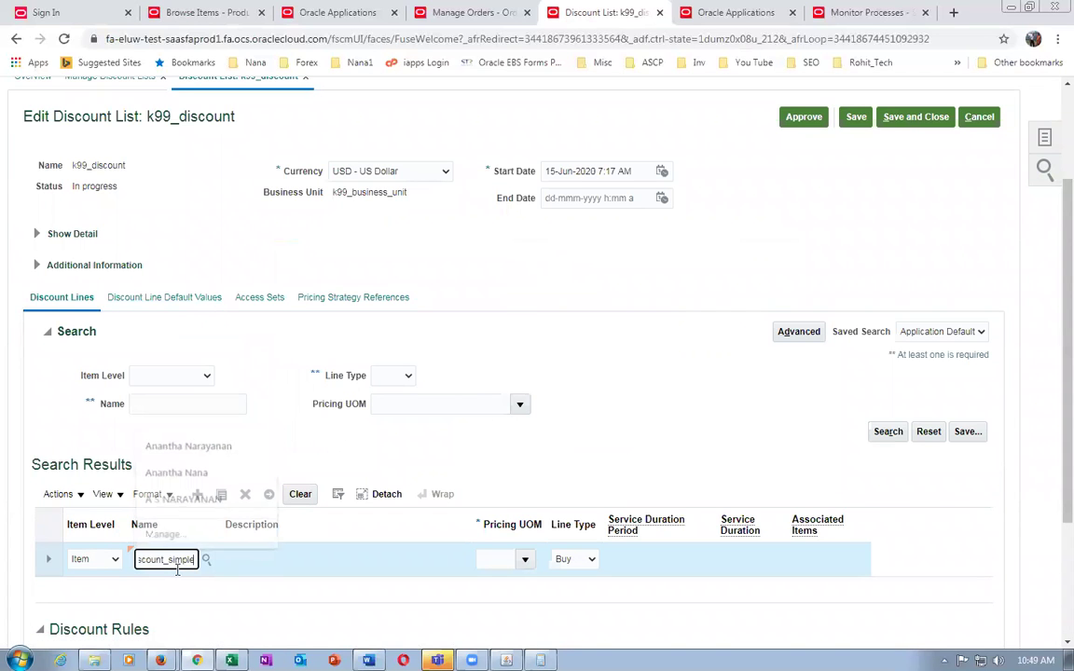
{"action": "left_click", "coordinate": [269, 566]}
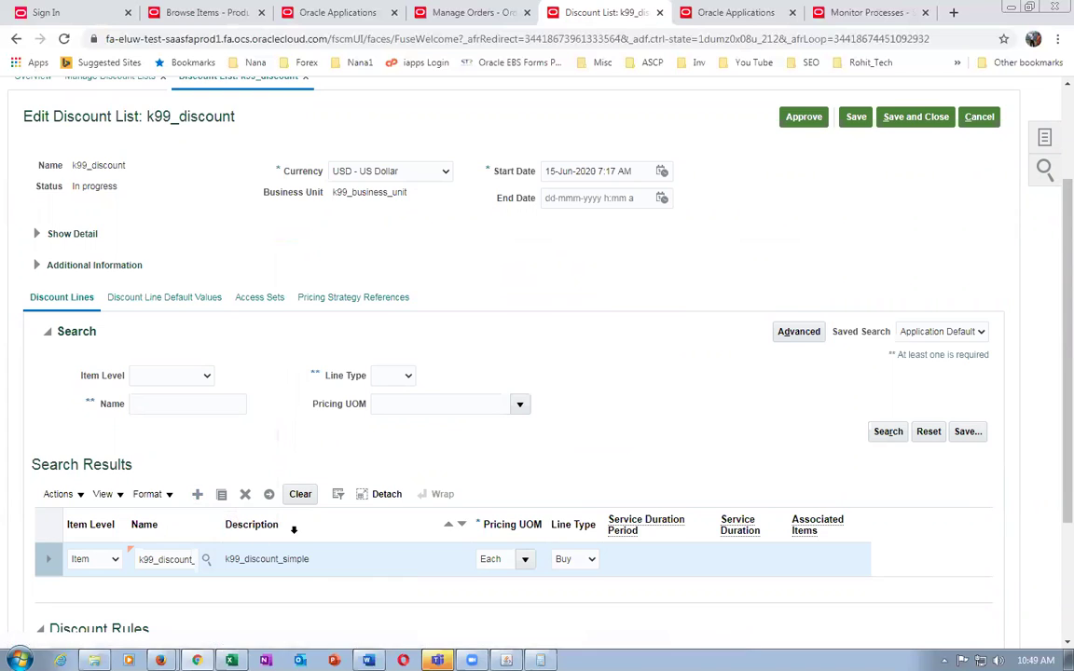
- Start creating a simple discount rule for the k99_discount_simple line
{"action": "scroll", "coordinate": [300, 551], "scroll_direction": "down", "scroll_amount": 1}
{"action": "scroll", "coordinate": [300, 551], "scroll_direction": "down", "scroll_amount": 1}
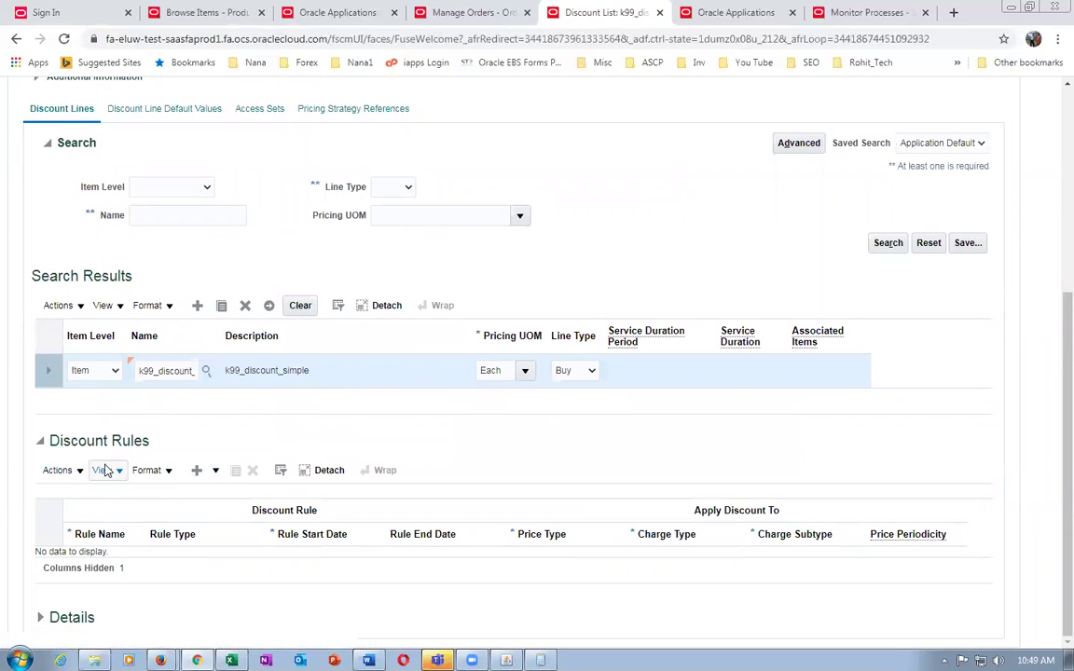
{"action": "left_click", "coordinate": [60, 473]}
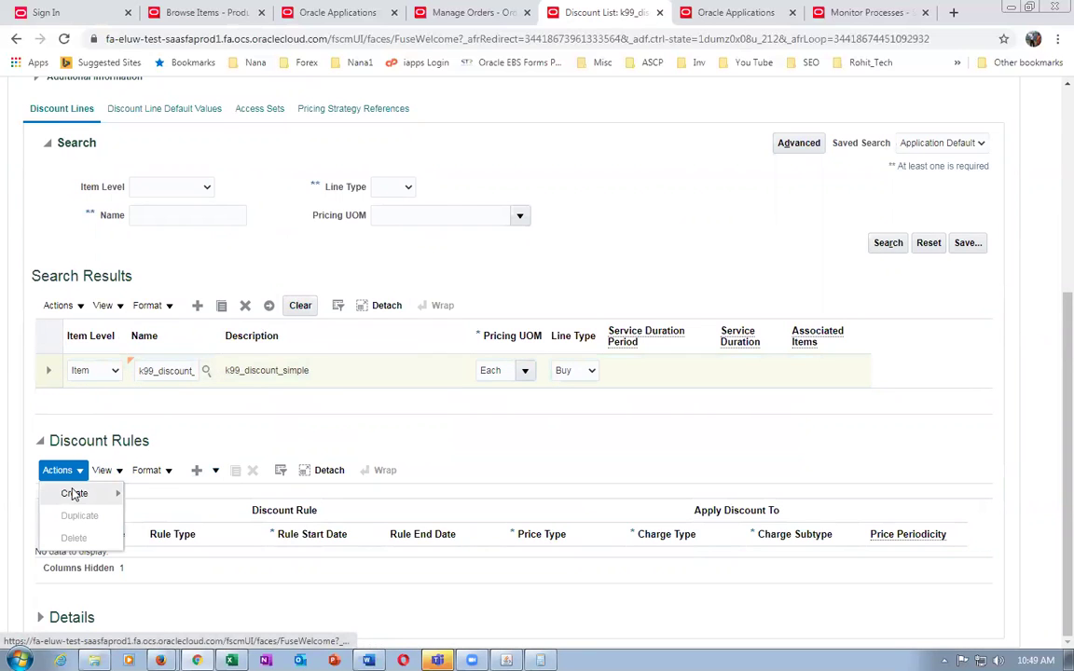
{"action": "mouse_move", "coordinate": [75, 503]}
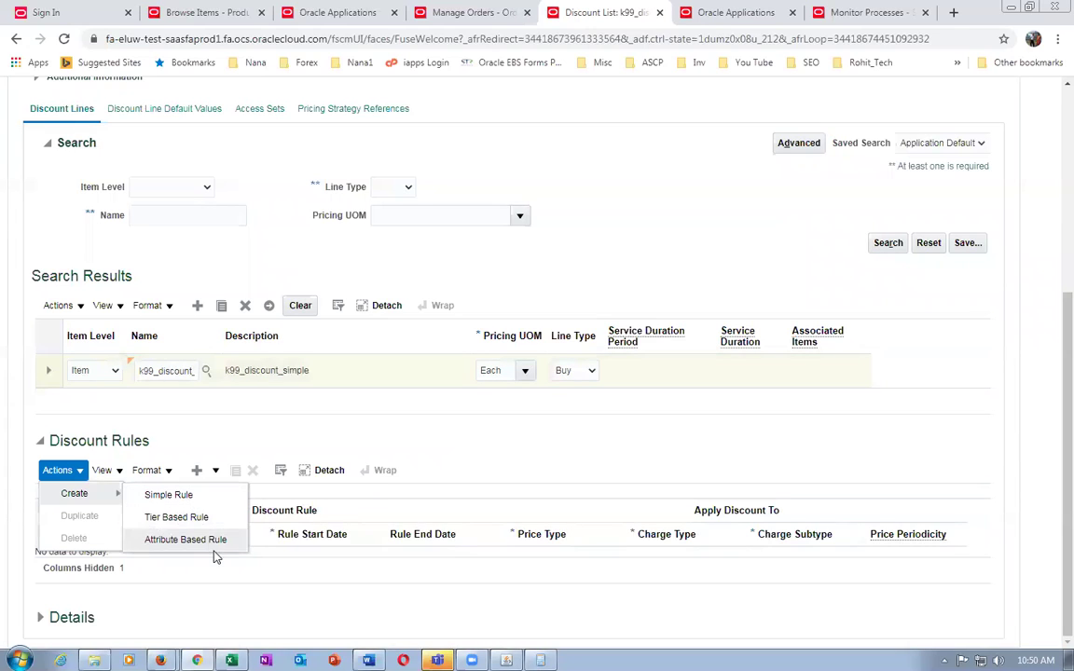
{"action": "left_click", "coordinate": [214, 491]}
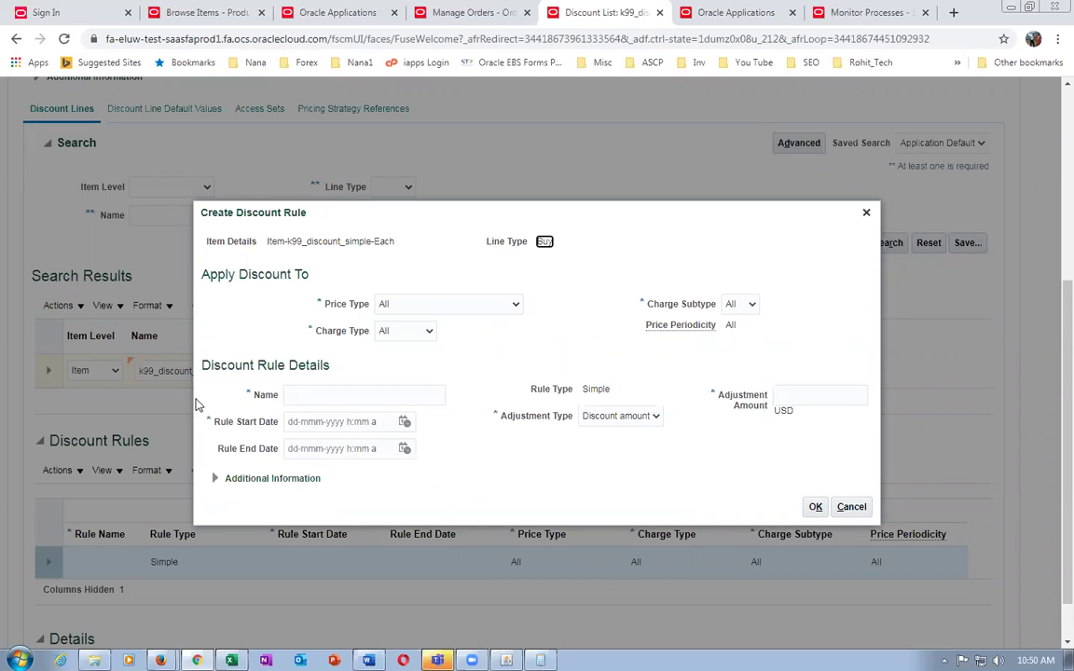
- Name the discount rule k99_discount_rule and set its start date to 15-Jun-2020 7:20 AM
{"action": "left_click", "coordinate": [344, 394]}
{"action": "type", "text": "k"}
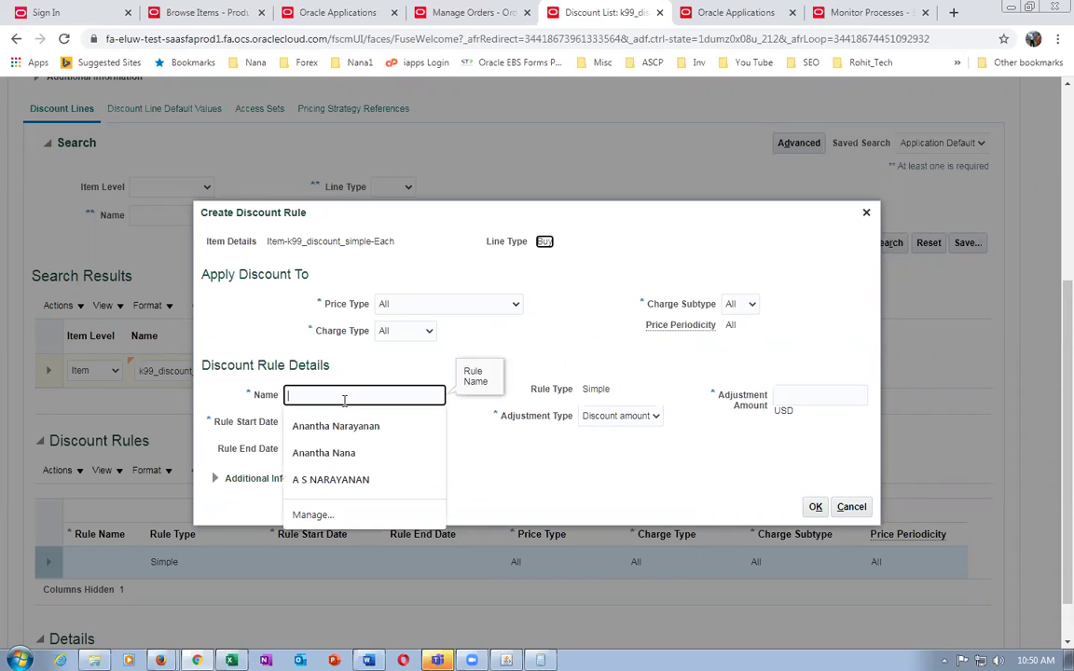
{"action": "type", "text": "99_discount_rule"}
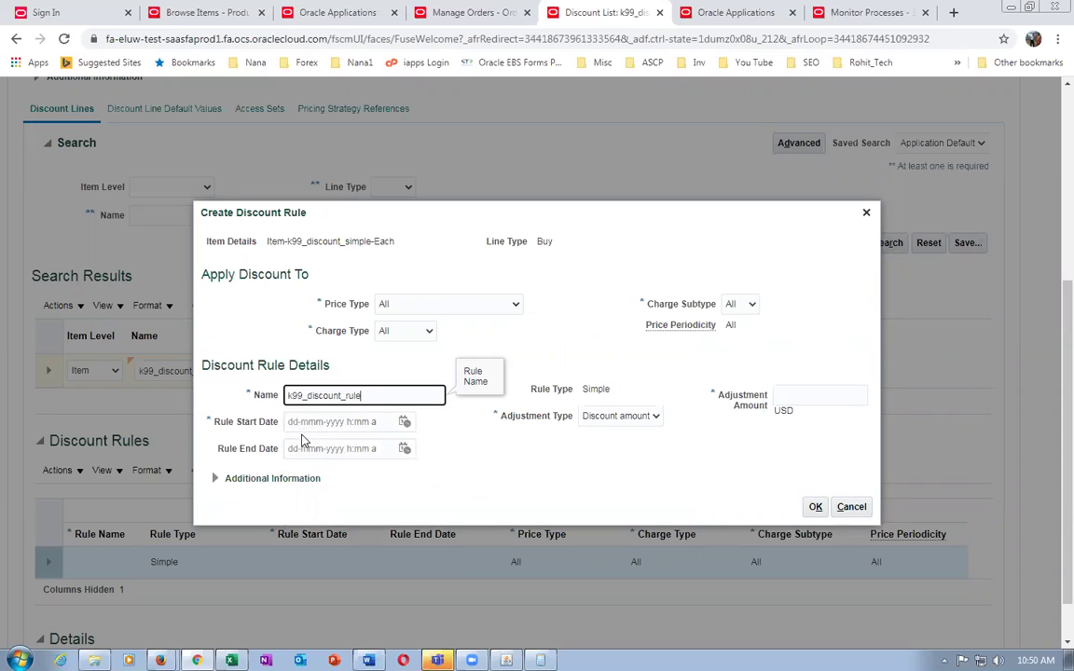
{"action": "left_click", "coordinate": [403, 422]}
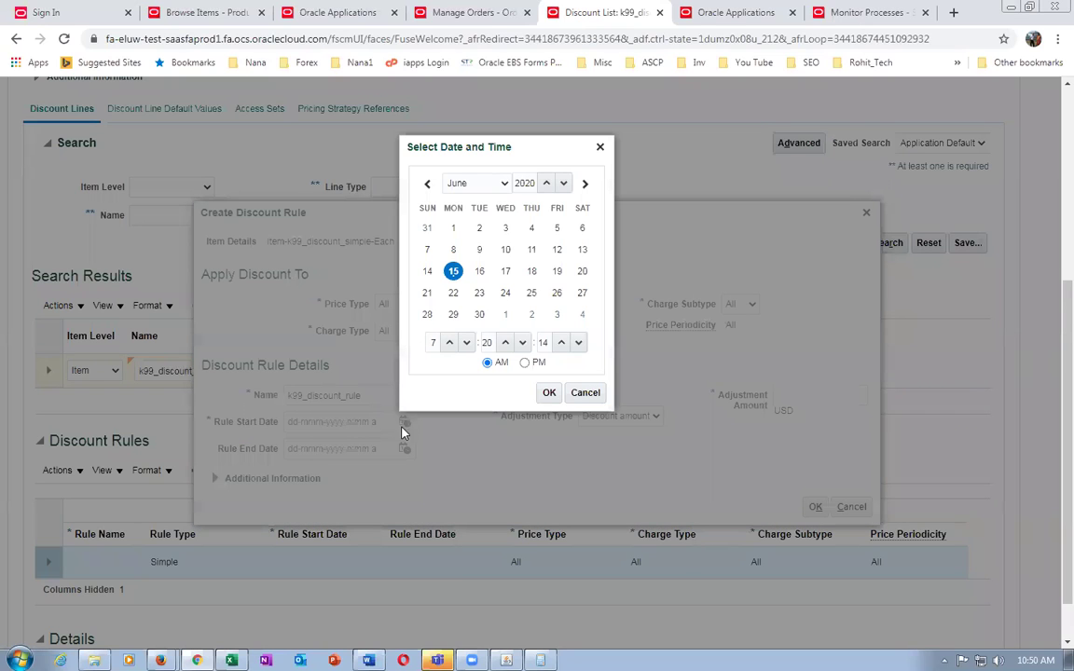
{"action": "left_click", "coordinate": [549, 392]}
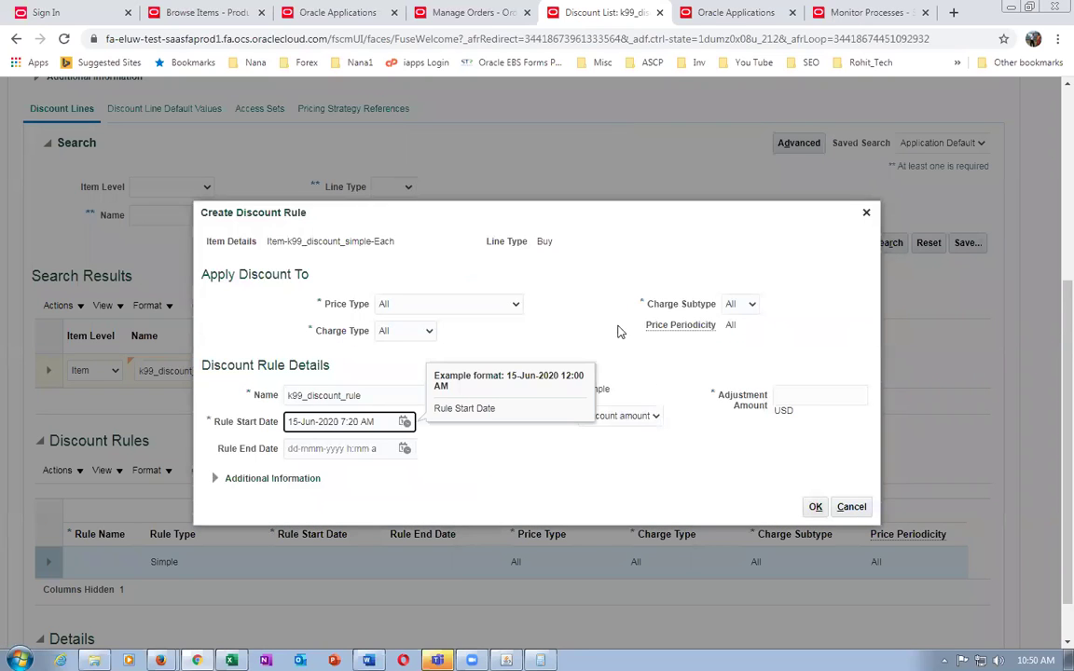
- Set the rule's adjustment type to Discount amount with an adjustment amount of 15 USD and confirm the rule
{"action": "left_click", "coordinate": [788, 398]}
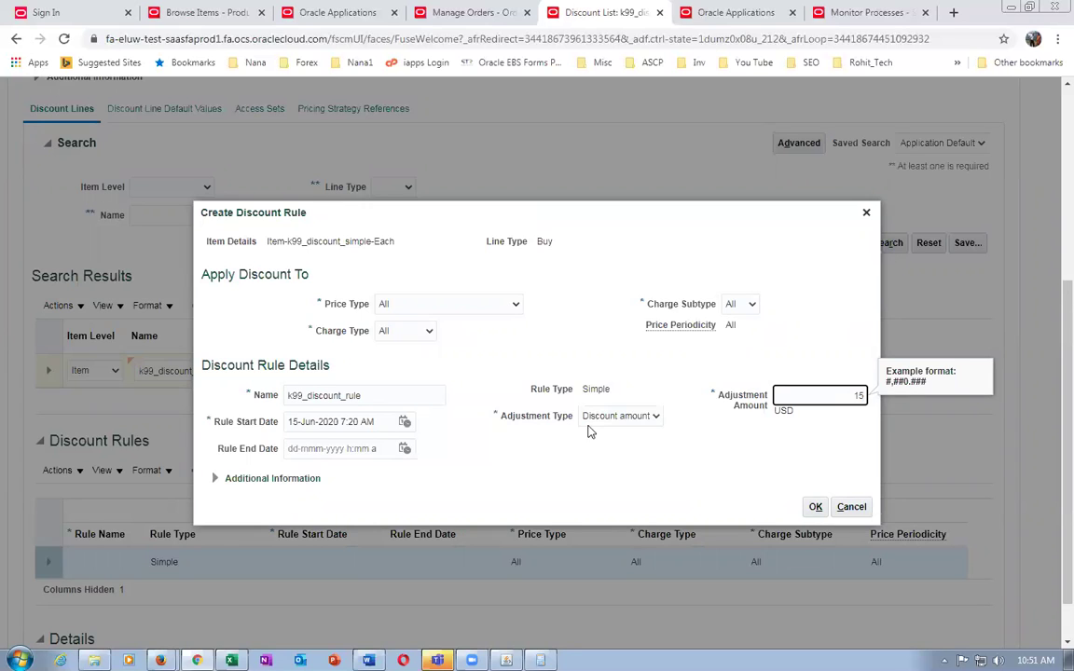
{"action": "left_click", "coordinate": [615, 416]}
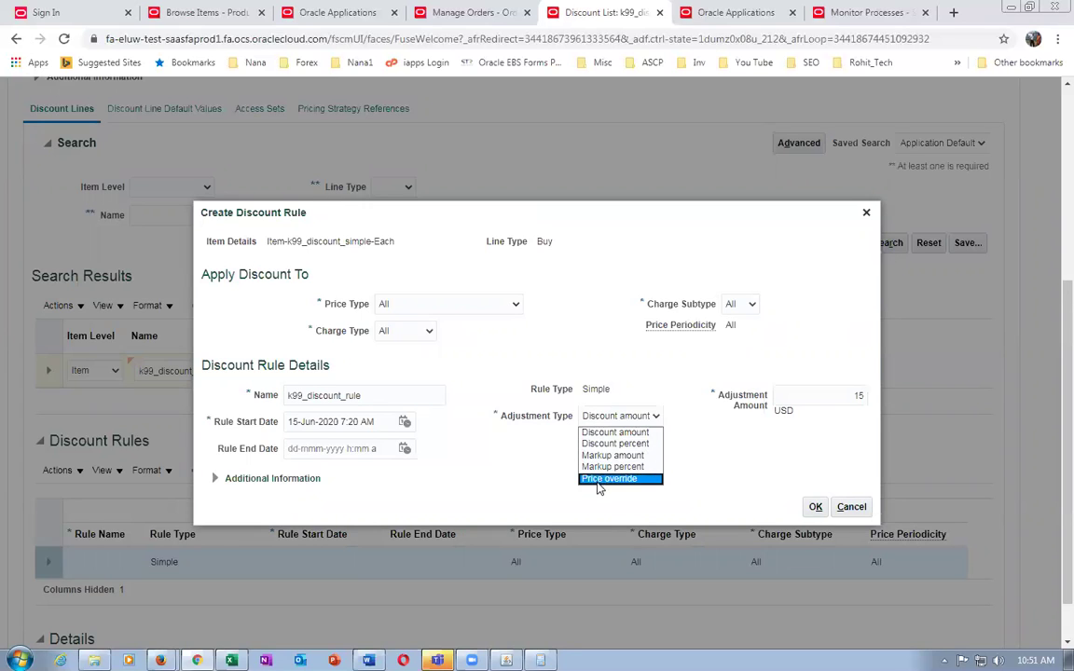
{"action": "left_click", "coordinate": [615, 432]}
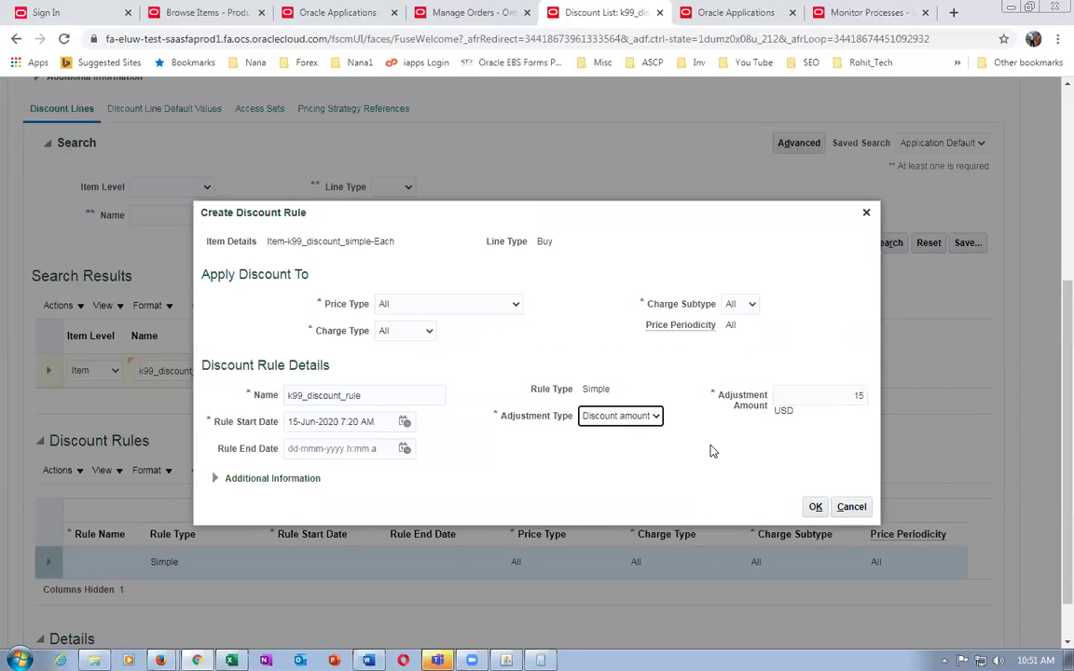
{"action": "left_click", "coordinate": [735, 421]}
{"action": "left_click", "coordinate": [814, 506]}
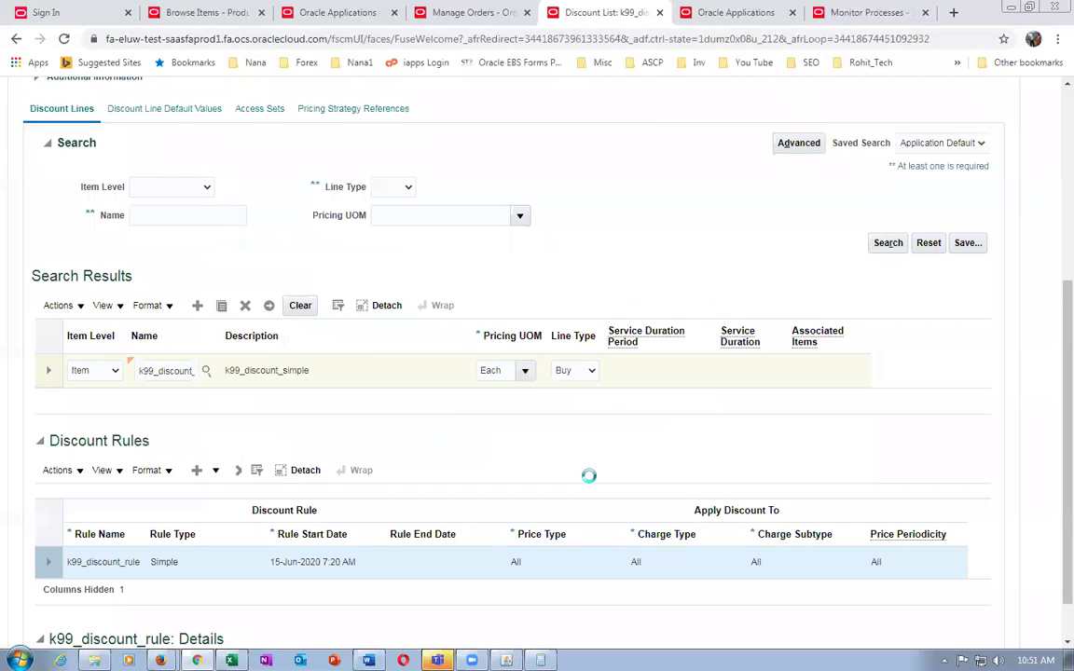
- Review the k99_discount_rule details, save and close the discount list, and finish managing discount lists
{"action": "scroll", "coordinate": [568, 478], "scroll_direction": "up", "scroll_amount": 4}
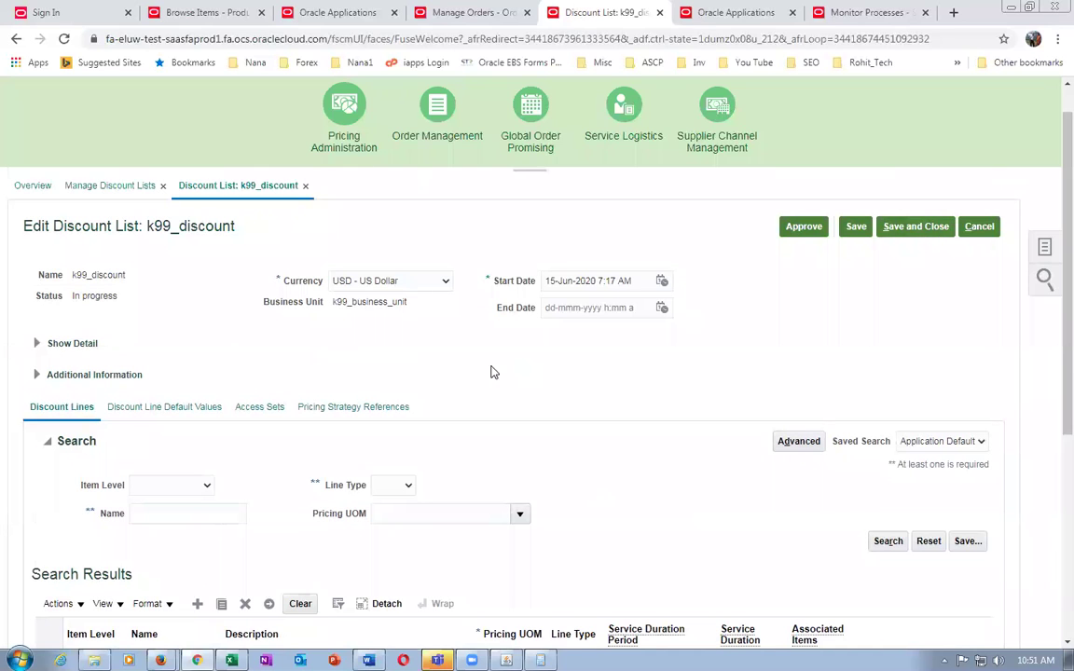
{"action": "left_click", "coordinate": [913, 232]}
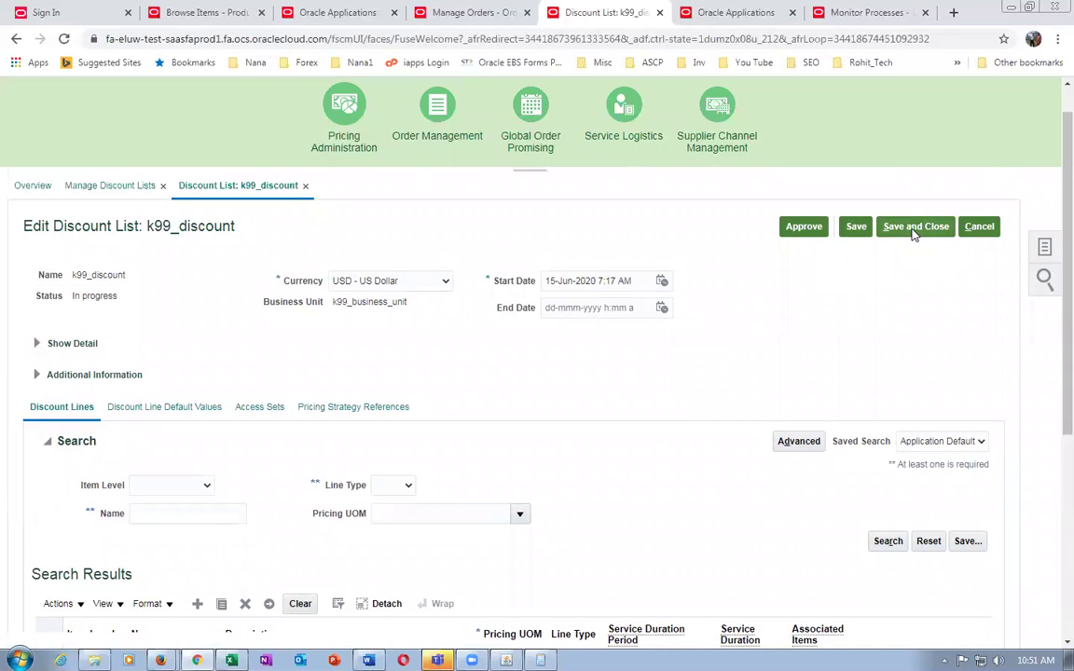
{"action": "scroll", "coordinate": [700, 410], "scroll_direction": "down", "scroll_amount": 4}
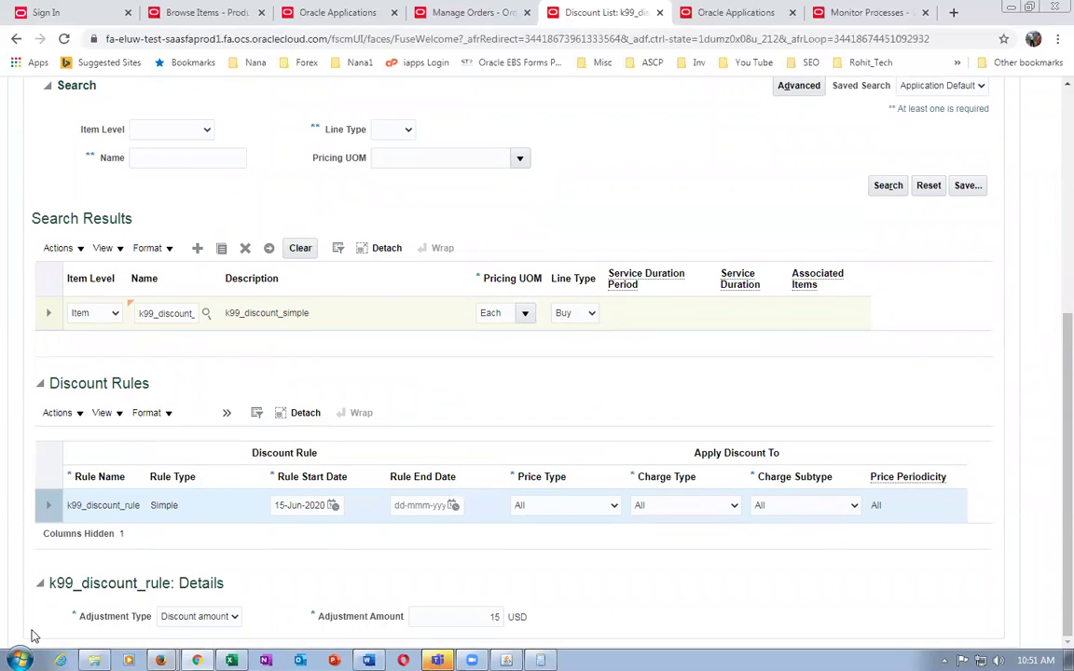
{"action": "scroll", "coordinate": [798, 465], "scroll_direction": "up", "scroll_amount": 5}
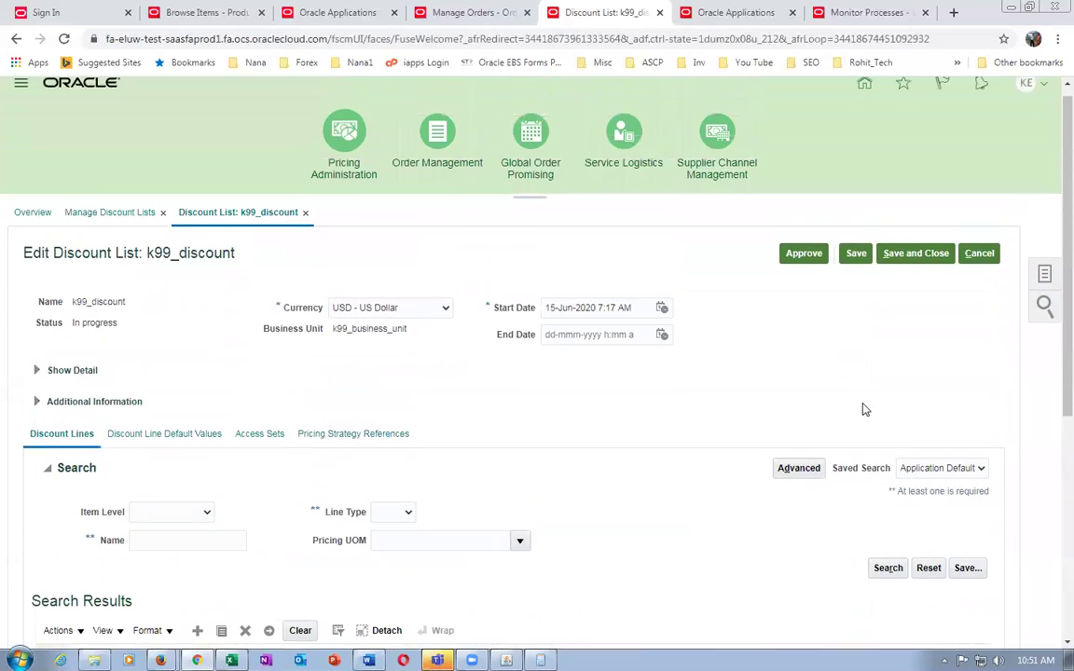
{"action": "left_click", "coordinate": [925, 268]}
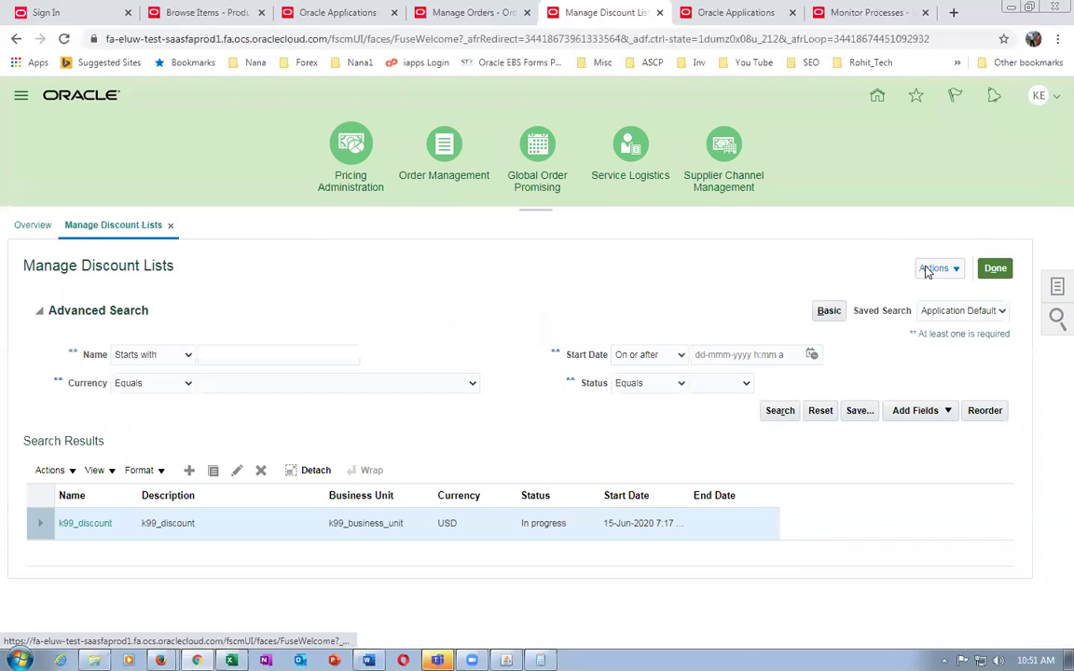
{"action": "left_click", "coordinate": [1001, 272]}
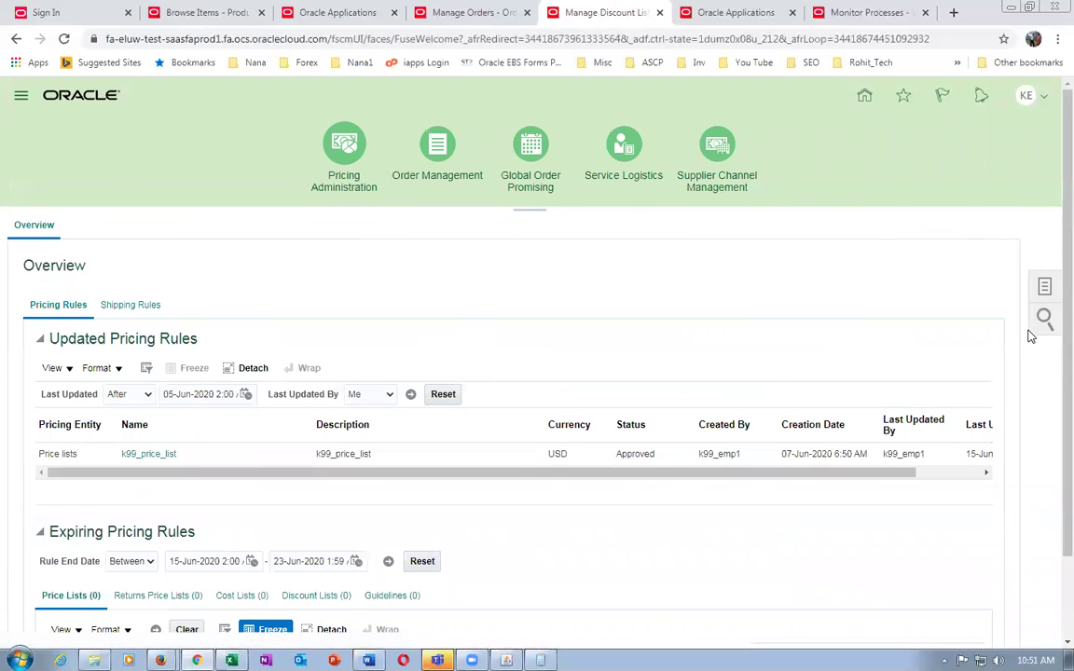
- Search the pricing strategies for names starting with k99 and open k99_pricing_strategy for editing
{"action": "left_click", "coordinate": [1045, 288]}
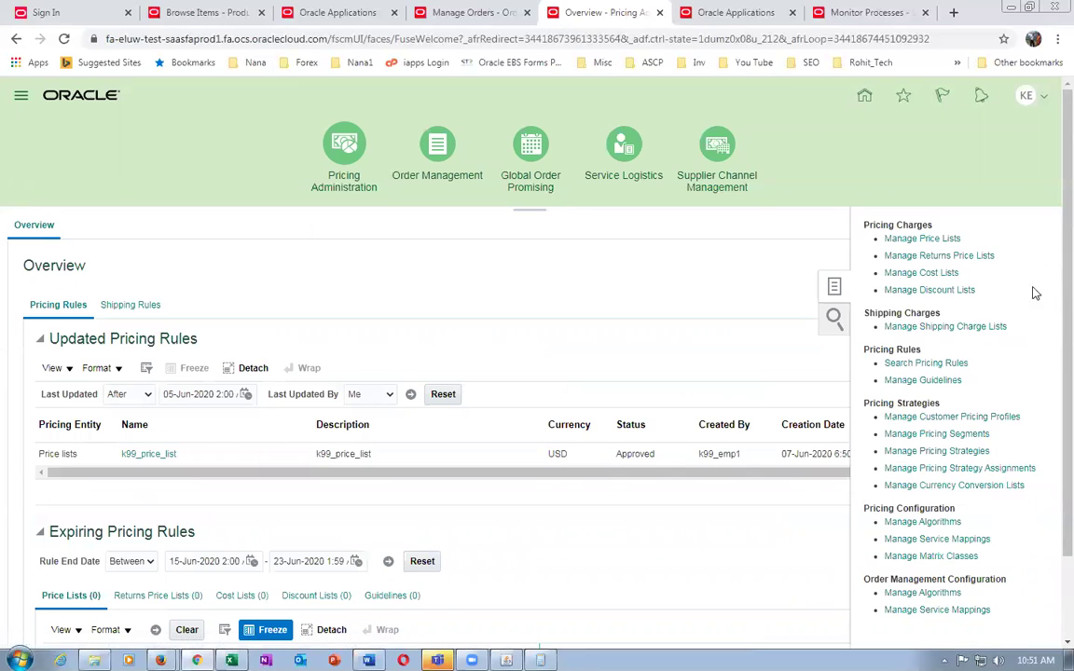
{"action": "left_click", "coordinate": [936, 451]}
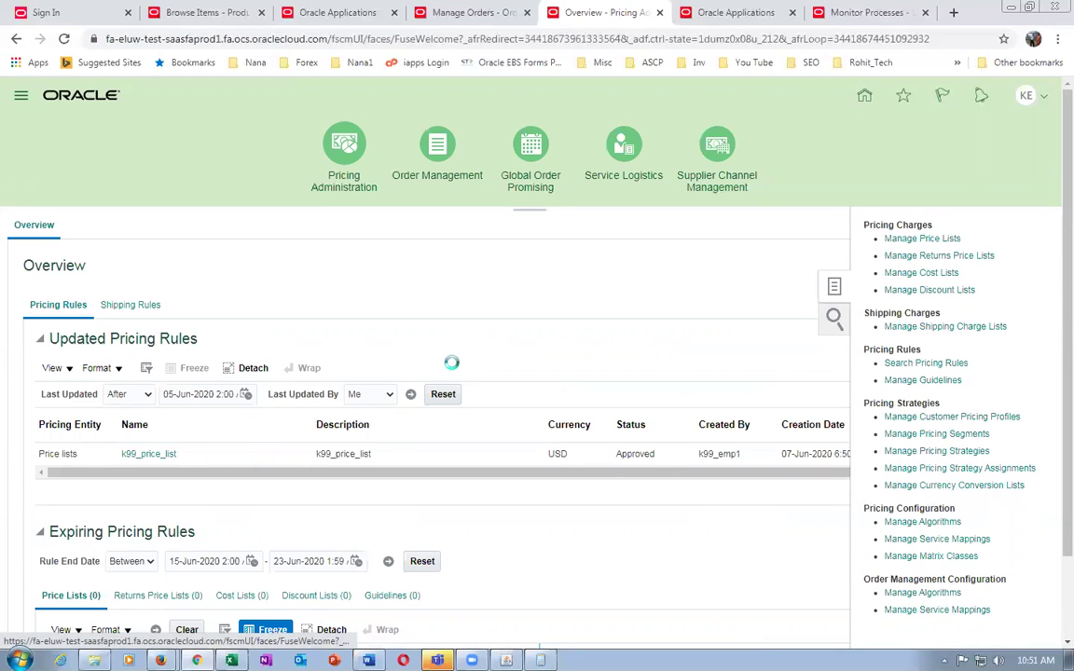
{"action": "left_click", "coordinate": [246, 328]}
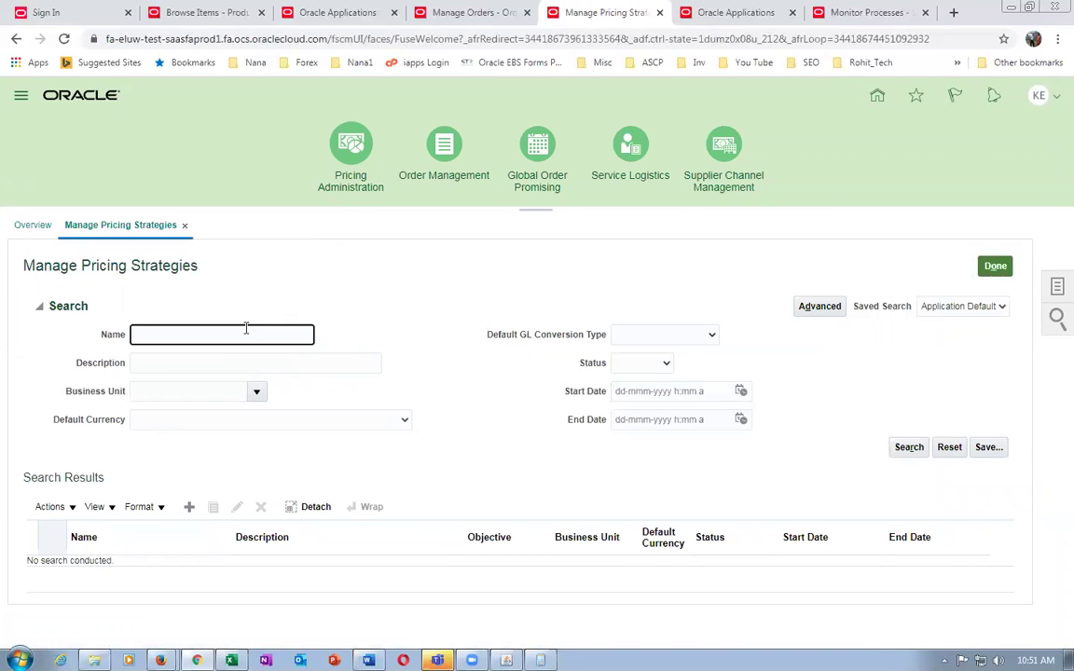
{"action": "type", "text": "k99"}
{"action": "key", "text": "Return"}
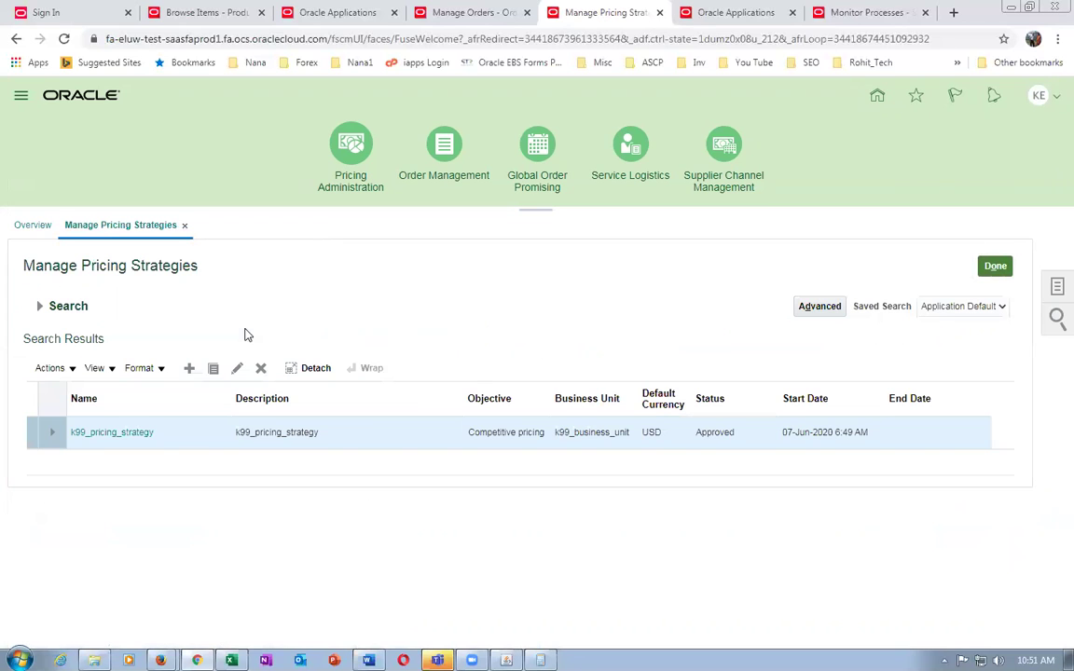
{"action": "left_click", "coordinate": [96, 431]}
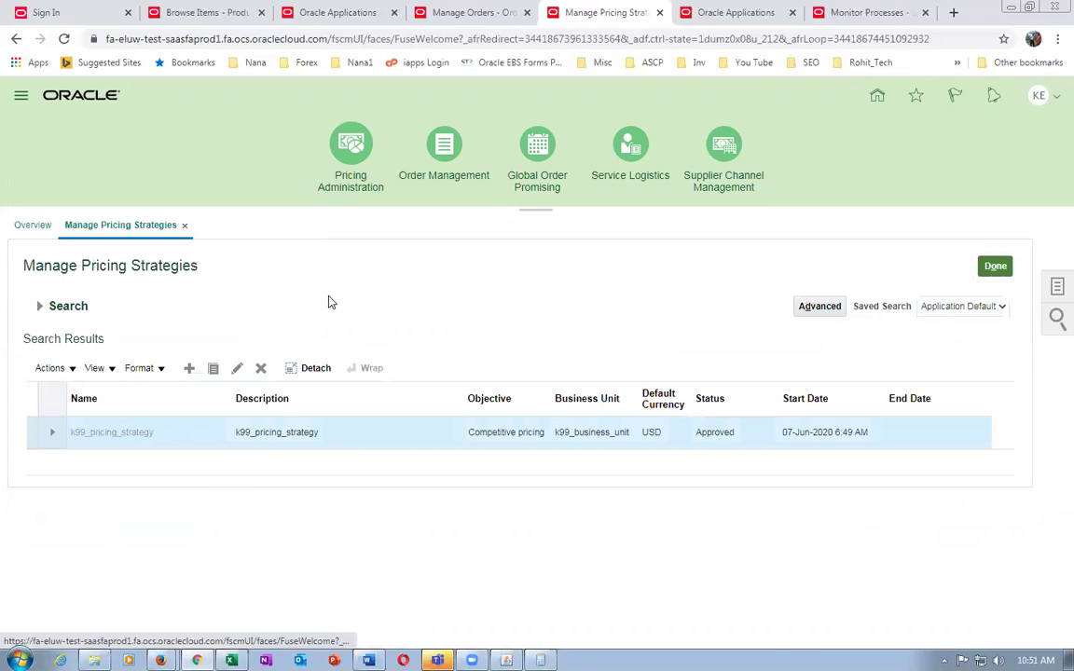
- Add the k99_discount discount list to k99_pricing_strategy's pricing rules, accepting that the list is not yet approved
{"action": "scroll", "coordinate": [336, 405], "scroll_direction": "down", "scroll_amount": 3}
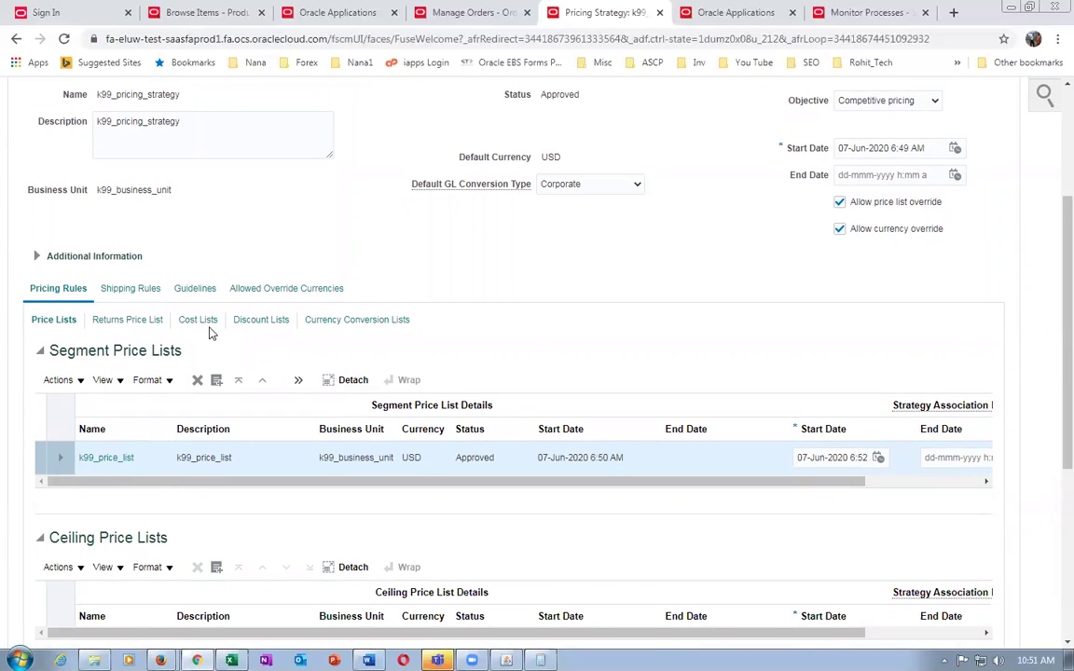
{"action": "left_click", "coordinate": [248, 322]}
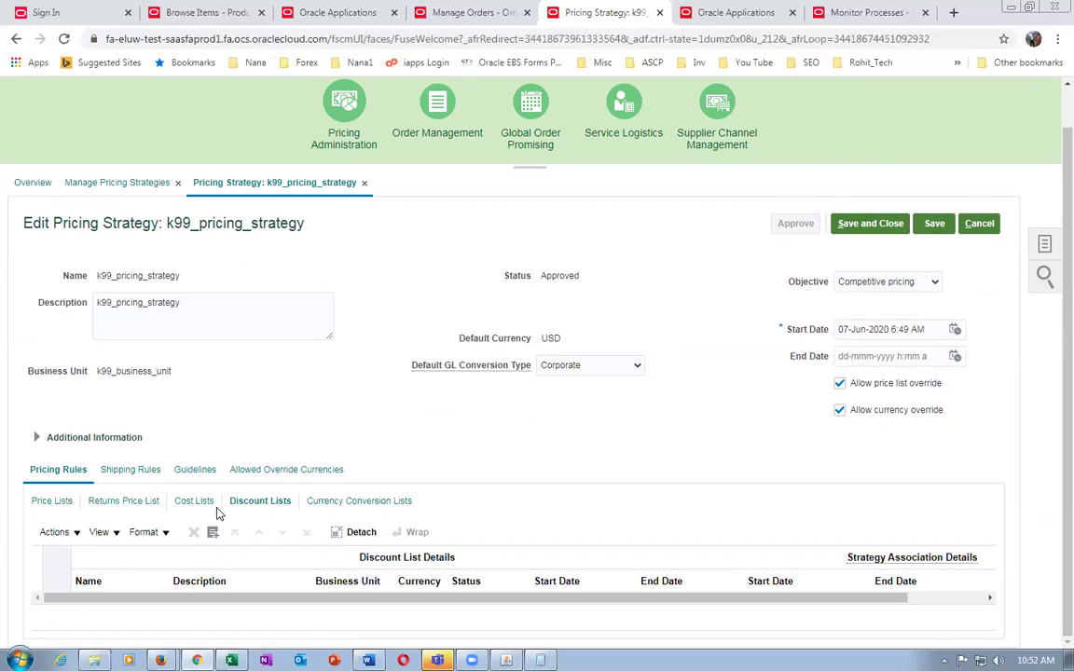
{"action": "left_click", "coordinate": [51, 532]}
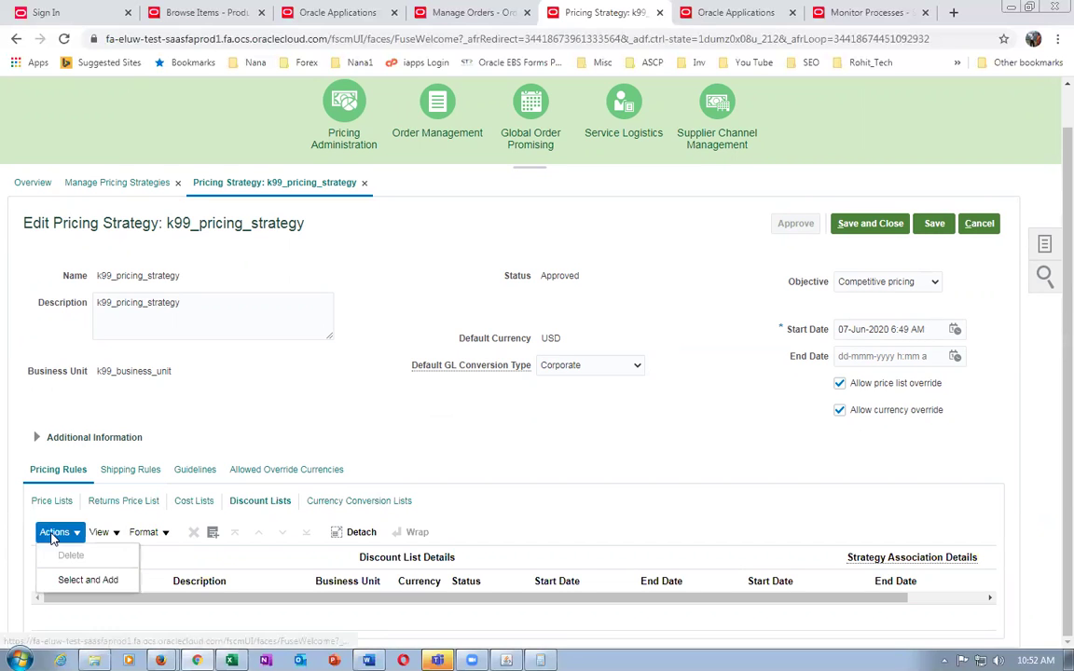
{"action": "left_click", "coordinate": [67, 580]}
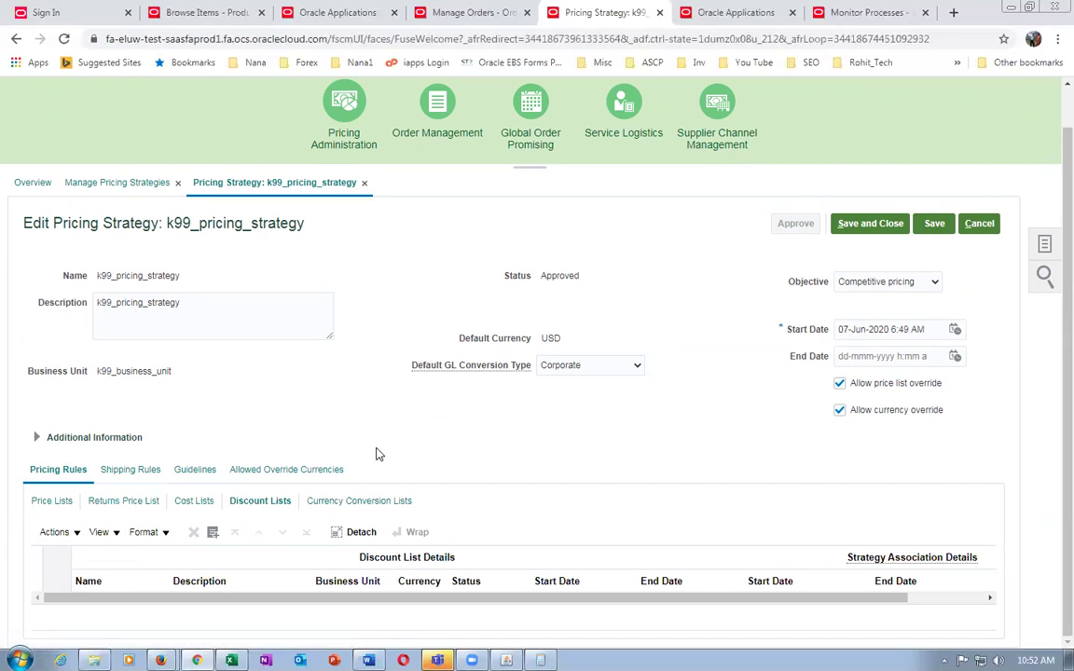
{"action": "left_click", "coordinate": [351, 290]}
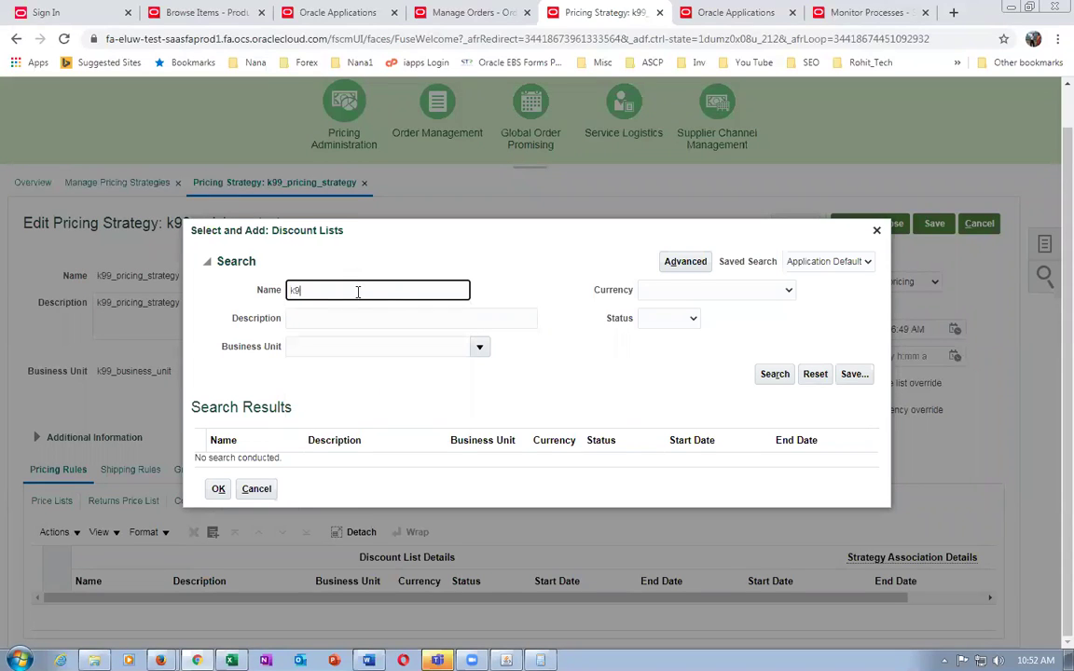
{"action": "key", "text": "Return"}
{"action": "left_click", "coordinate": [271, 457]}
{"action": "left_click", "coordinate": [218, 496]}
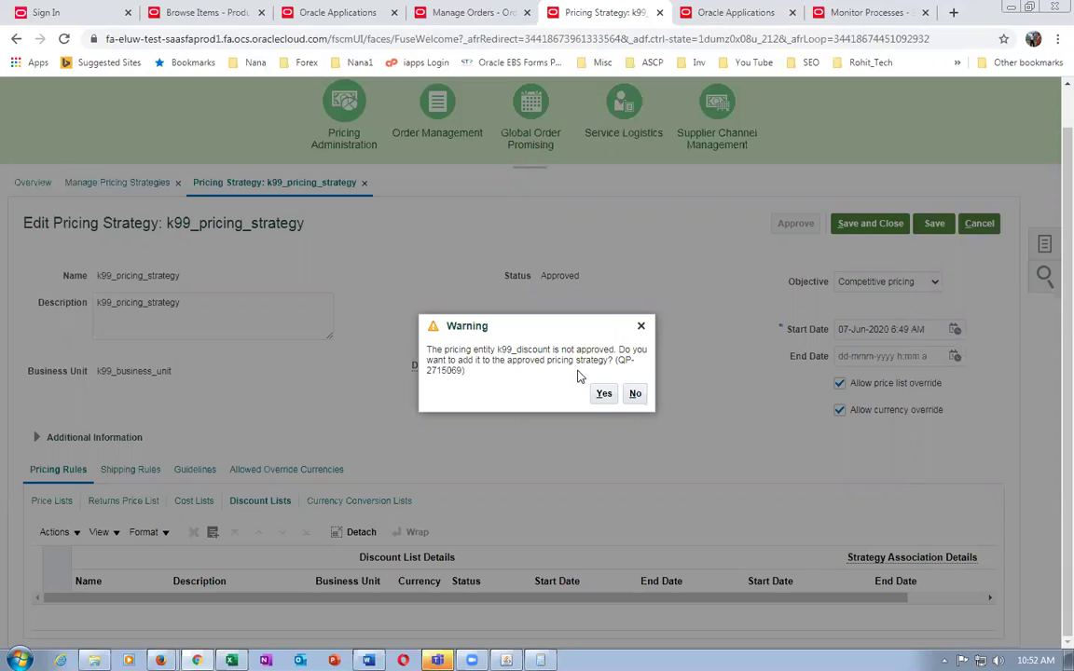
{"action": "left_click", "coordinate": [604, 394]}
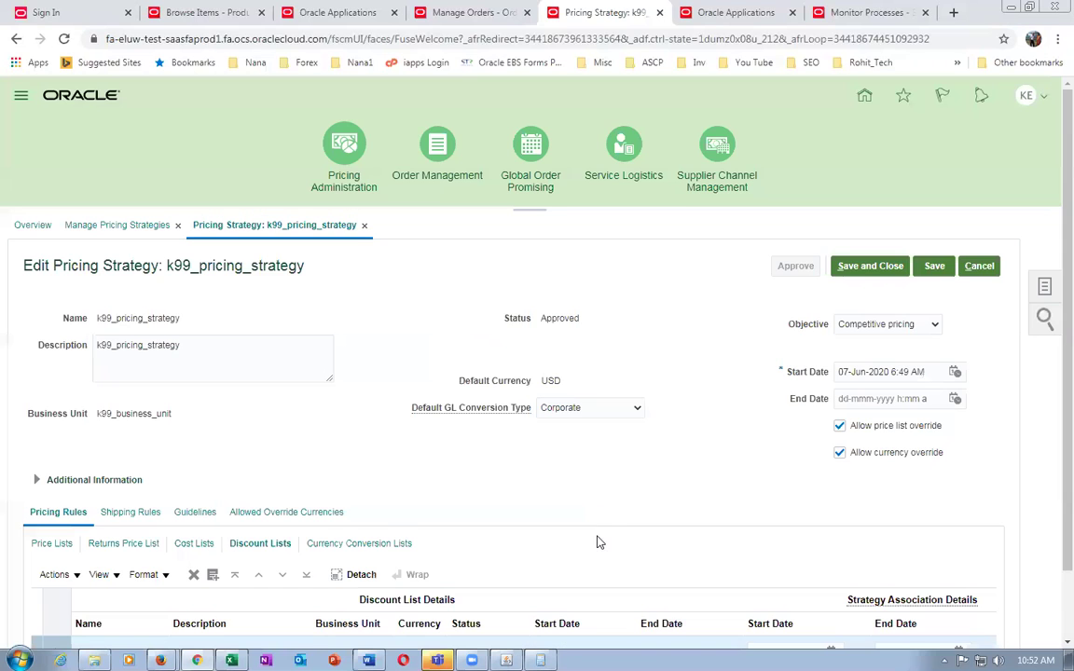
- Set the k99_discount association's start date to the current date at 7:21 AM, then save and close the pricing strategy
{"action": "scroll", "coordinate": [592, 550], "scroll_direction": "down", "scroll_amount": 1}
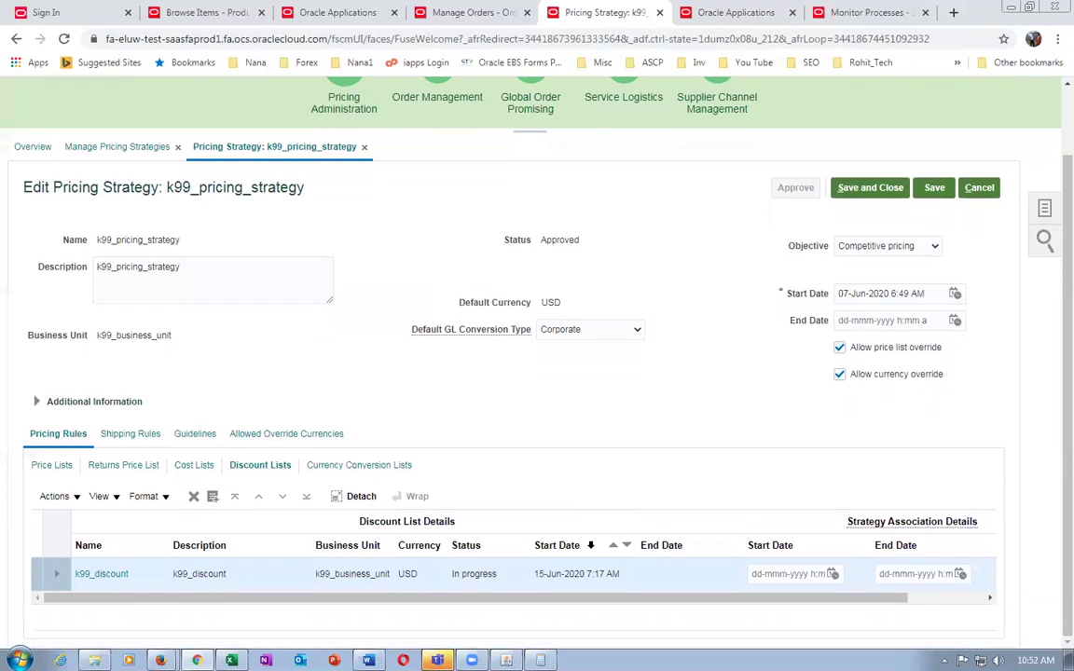
{"action": "left_click", "coordinate": [833, 574]}
{"action": "left_click", "coordinate": [975, 544]}
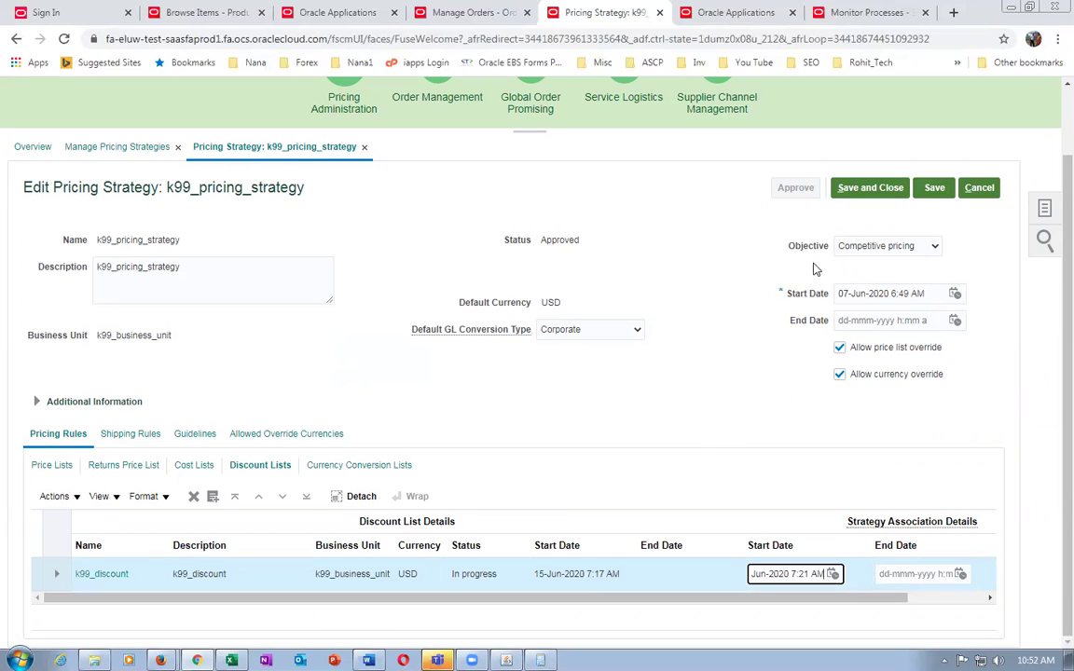
{"action": "left_click", "coordinate": [844, 187]}
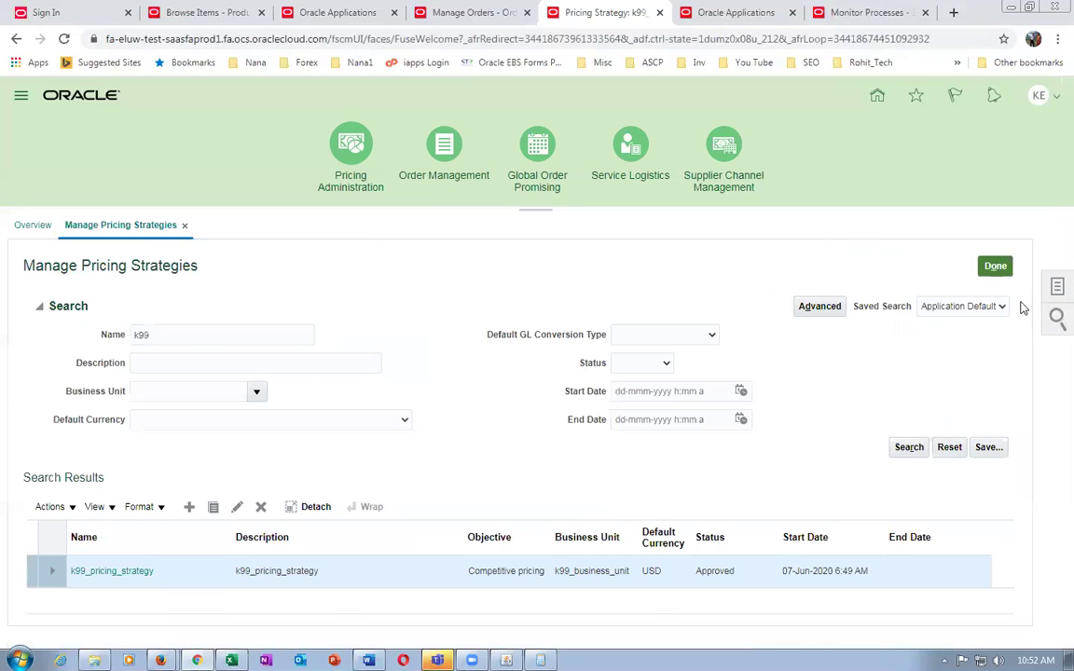
{"action": "left_click", "coordinate": [999, 272]}
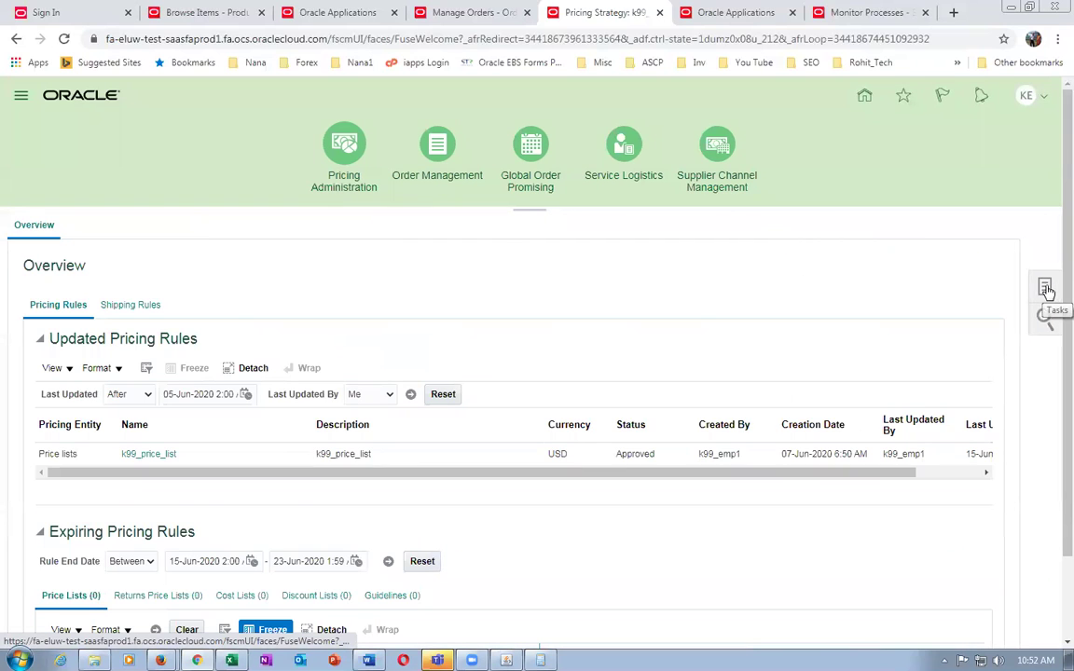
- Search the discount lists for names starting with k99, open k99_discount and try to approve it
{"action": "left_click", "coordinate": [1048, 289]}
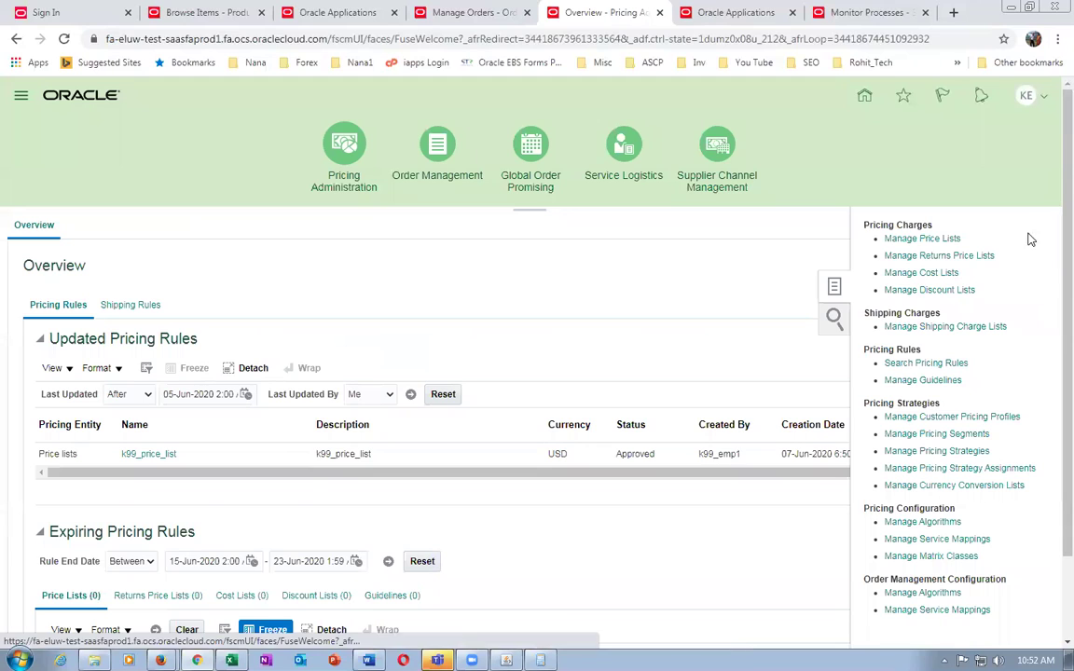
{"action": "left_click", "coordinate": [923, 290]}
{"action": "left_click", "coordinate": [240, 353]}
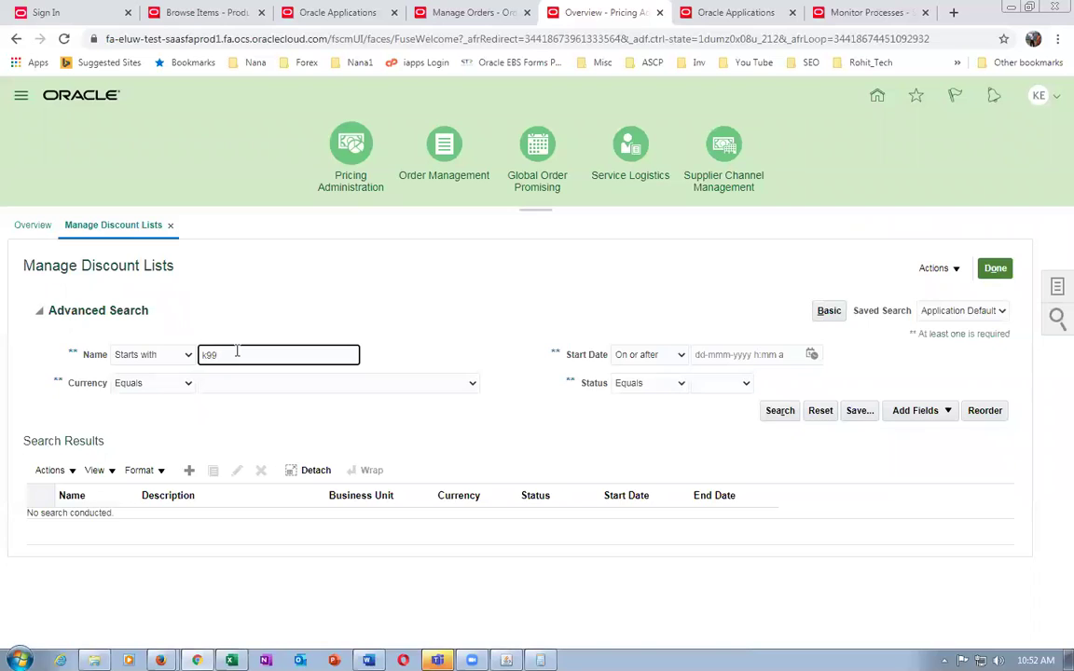
{"action": "type", "text": "k99"}
{"action": "key", "text": "Return"}
{"action": "left_click", "coordinate": [86, 426]}
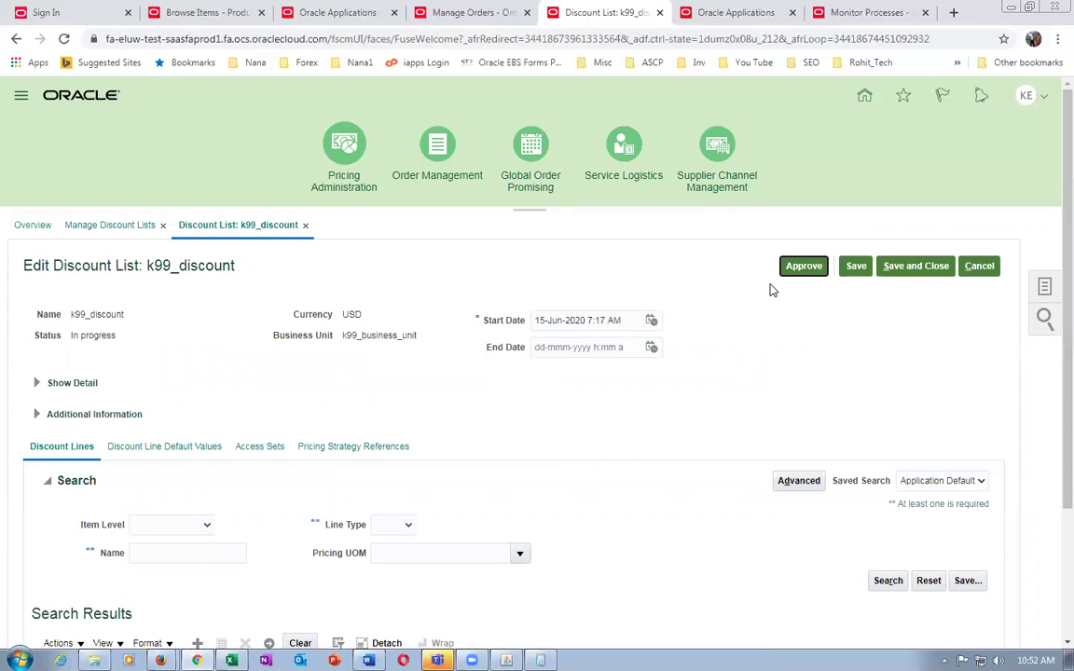
{"action": "left_click", "coordinate": [801, 266]}
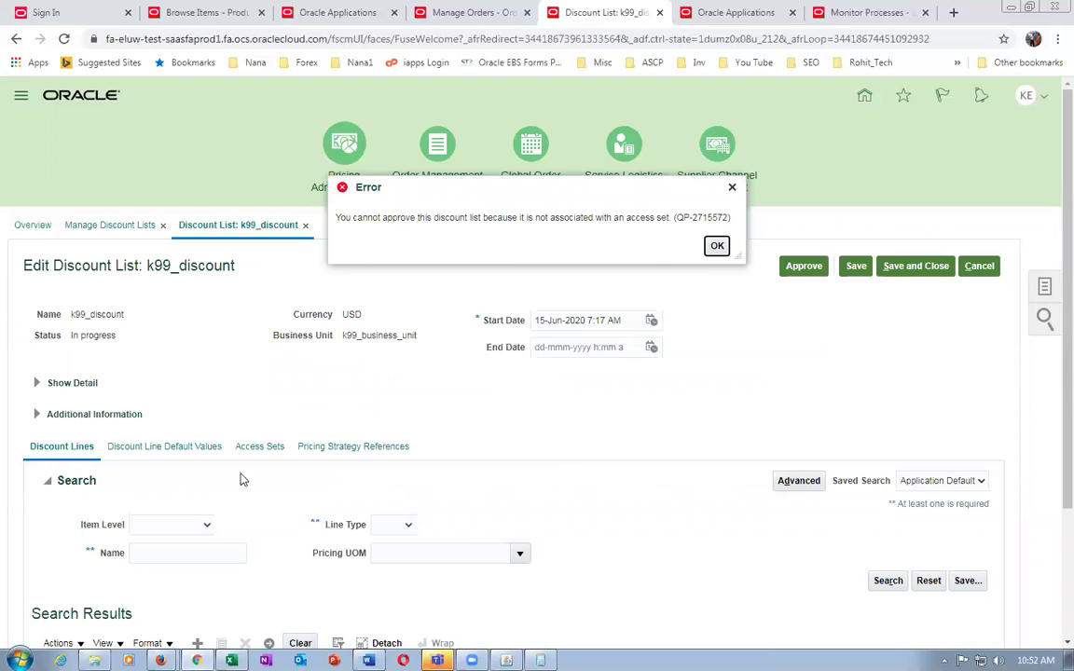
{"action": "key", "text": "Return"}
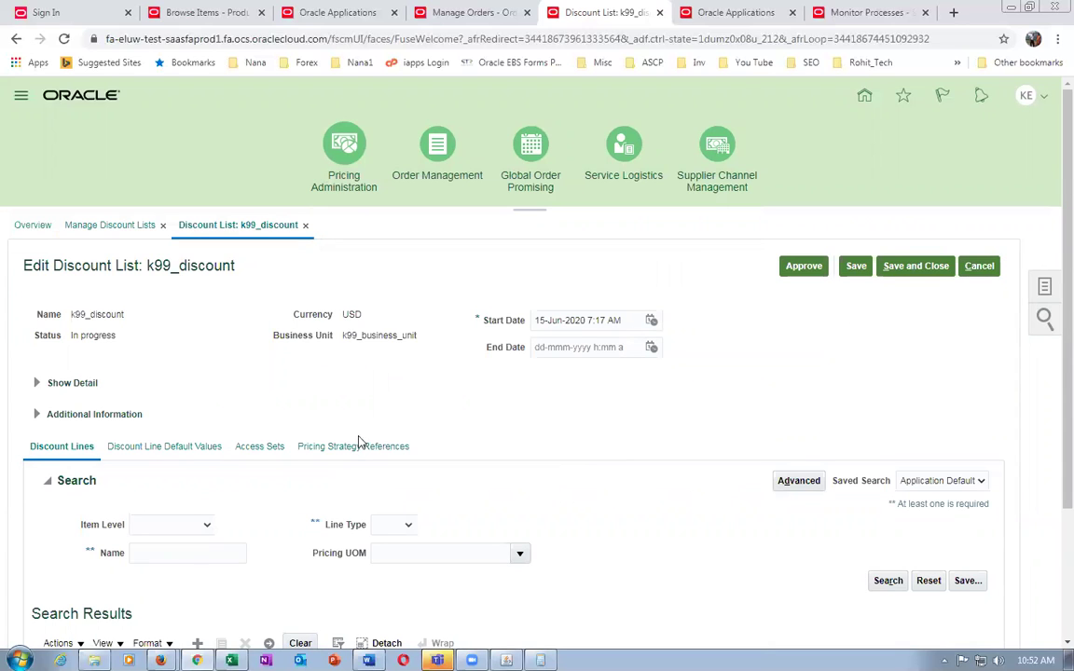
- Add the COMMON set code to the access sets of the k99_discount discount list, finding it by the set name Common
{"action": "left_click", "coordinate": [240, 452]}
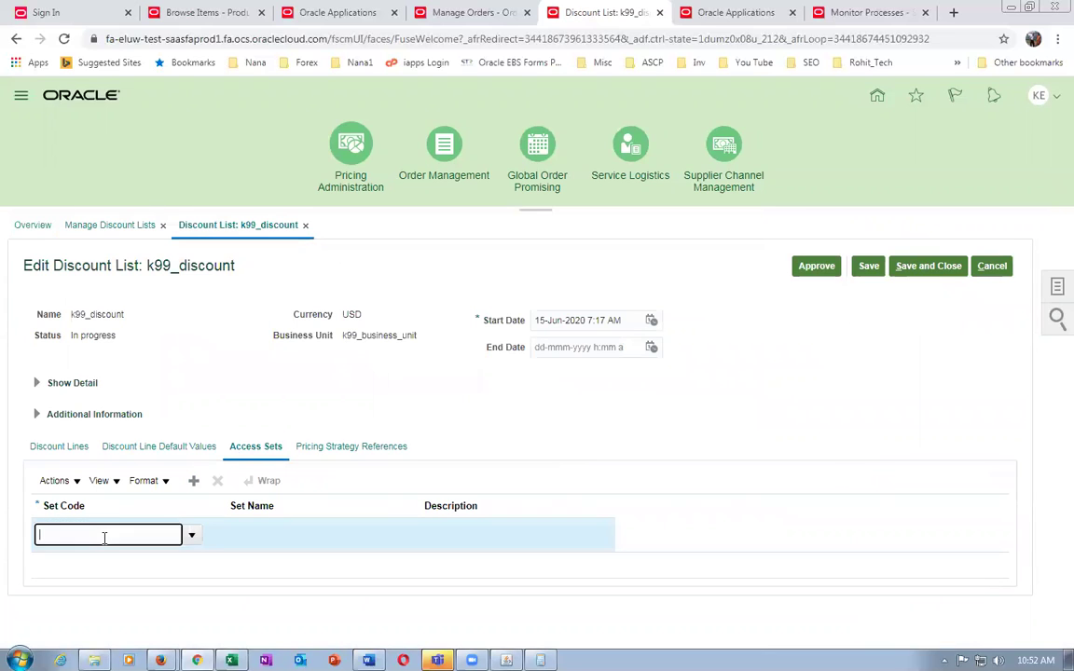
{"action": "key", "text": "Tab"}
{"action": "left_click", "coordinate": [520, 350]}
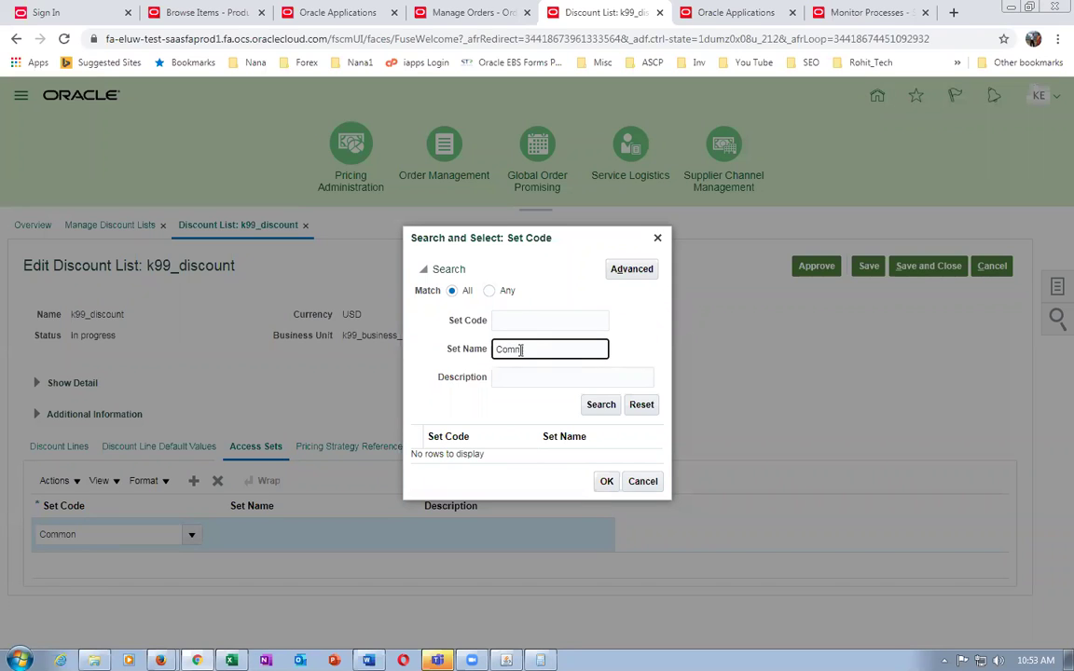
{"action": "left_click", "coordinate": [601, 404]}
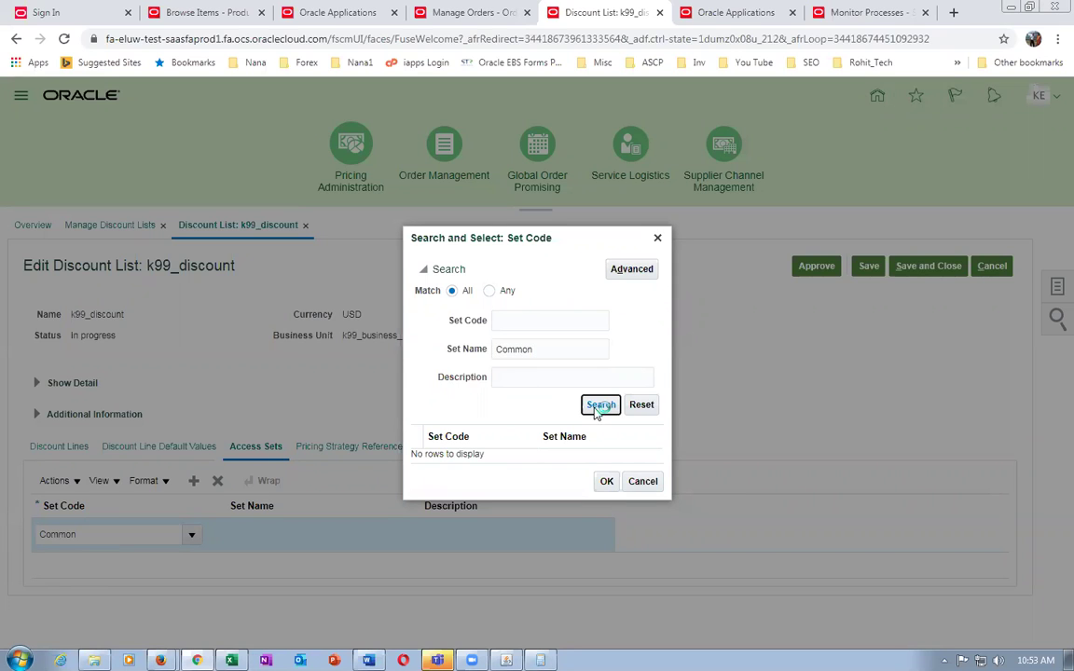
{"action": "left_click", "coordinate": [526, 457]}
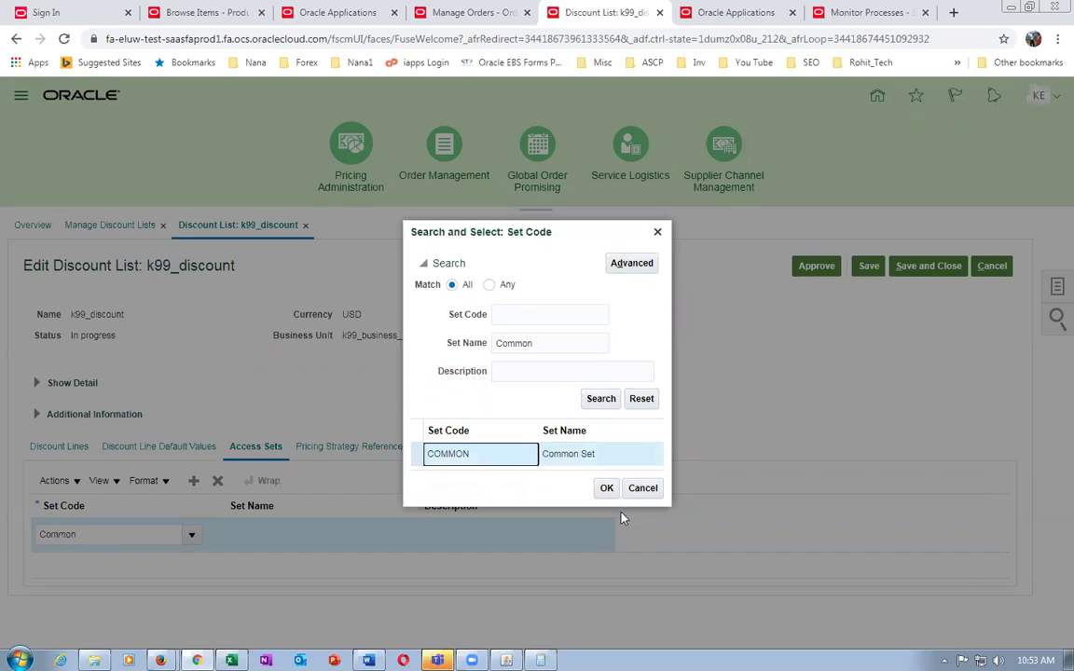
{"action": "left_click", "coordinate": [606, 487]}
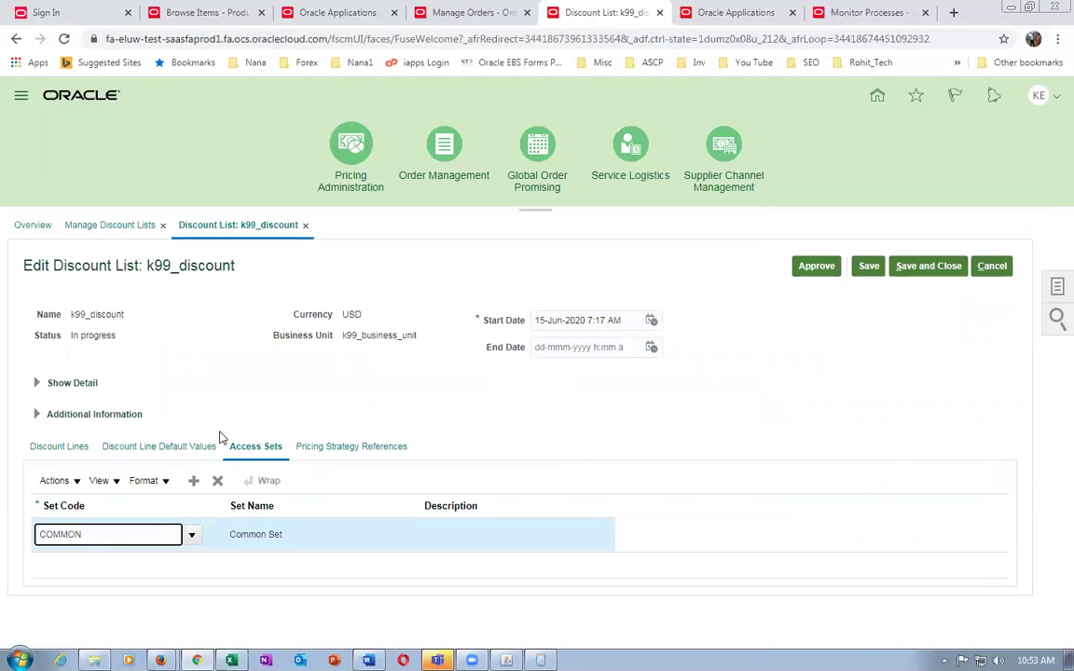
- Save and approve the k99_discount discount list, then save and close it and finish managing discount lists
{"action": "left_click", "coordinate": [864, 272]}
{"action": "left_click", "coordinate": [816, 270]}
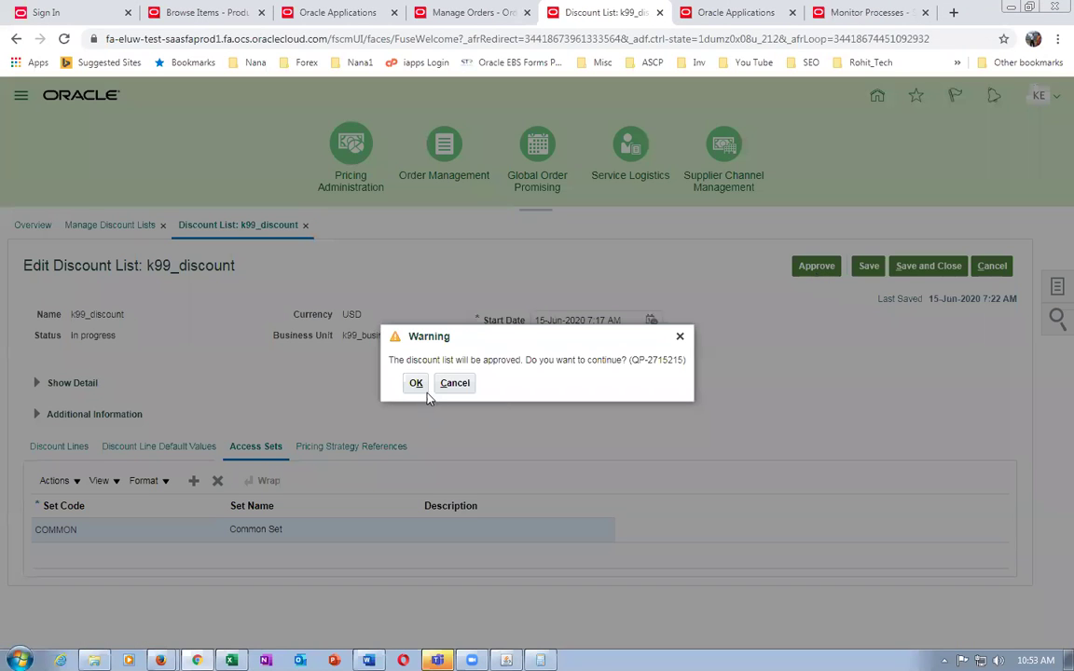
{"action": "left_click", "coordinate": [413, 382]}
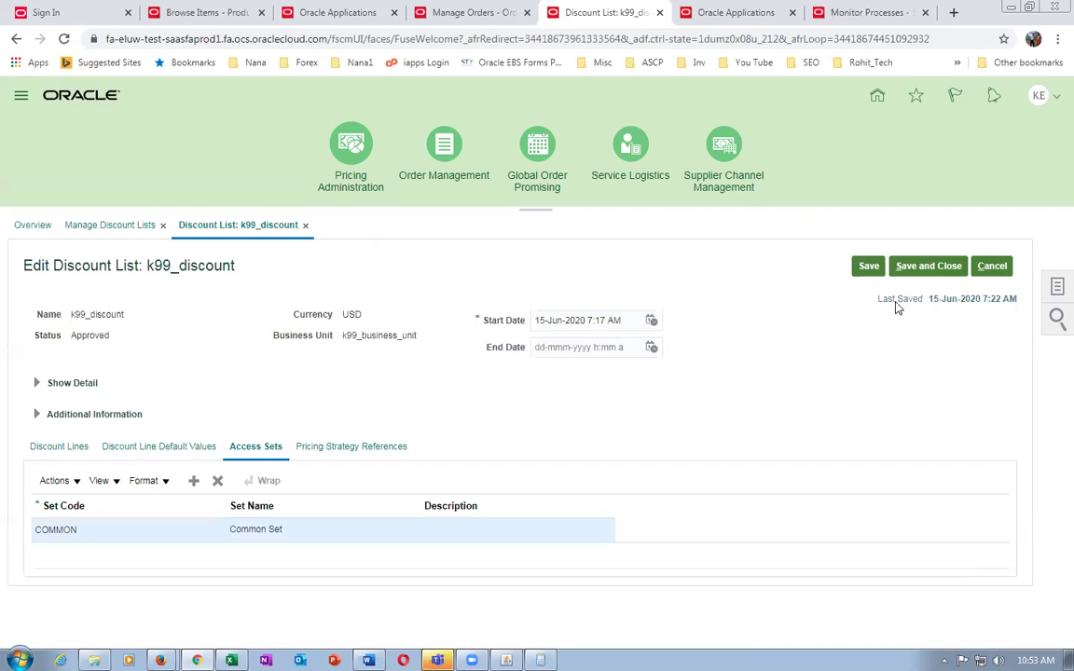
{"action": "left_click", "coordinate": [926, 267]}
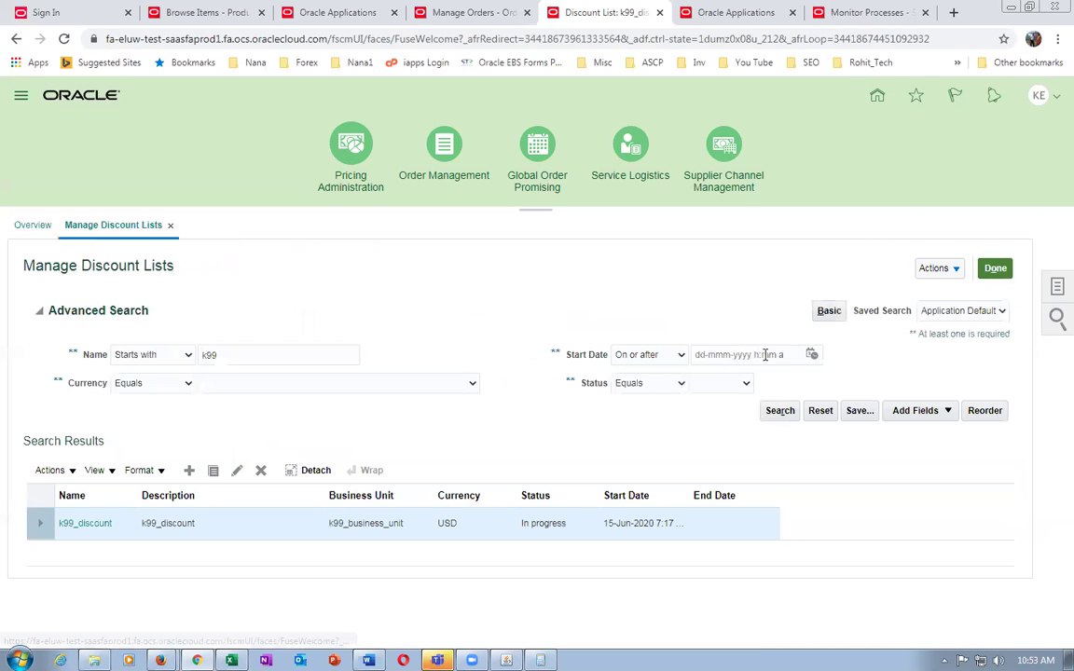
{"action": "left_click", "coordinate": [991, 269]}
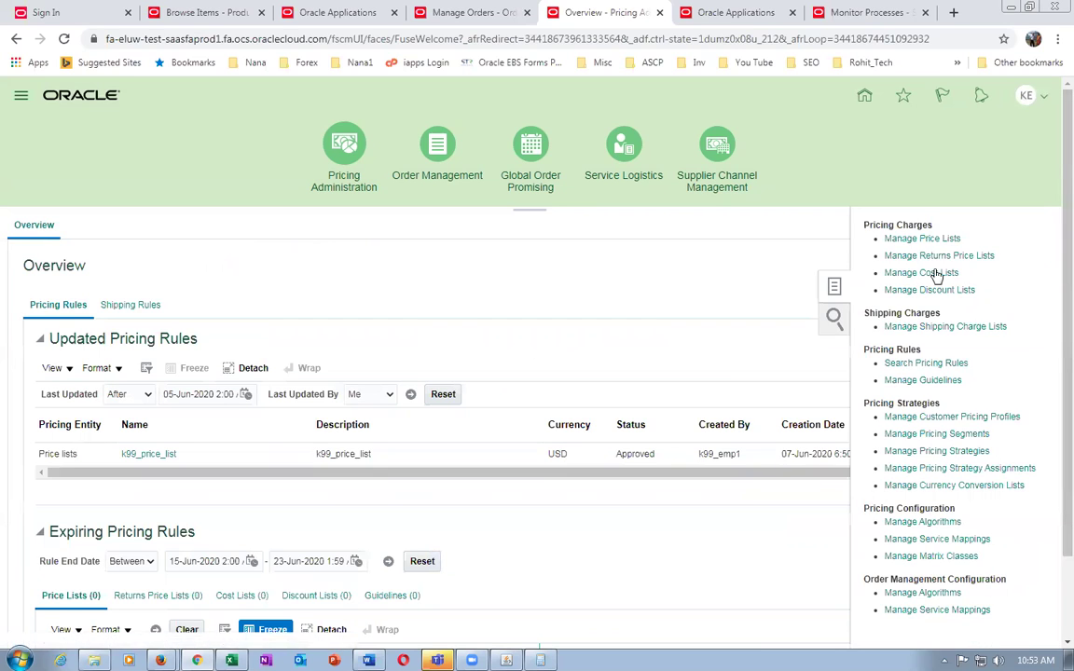
- Search the price lists for names starting with k99 and open k99_price_list for editing
{"action": "left_click", "coordinate": [922, 240]}
{"action": "left_click", "coordinate": [220, 364]}
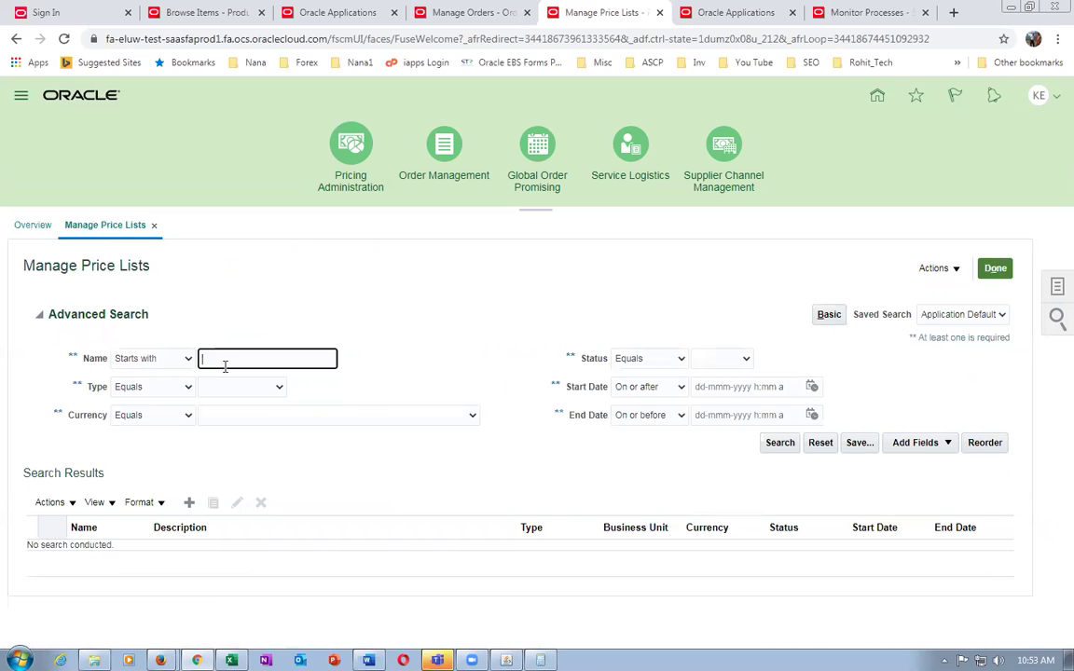
{"action": "key", "text": "Return"}
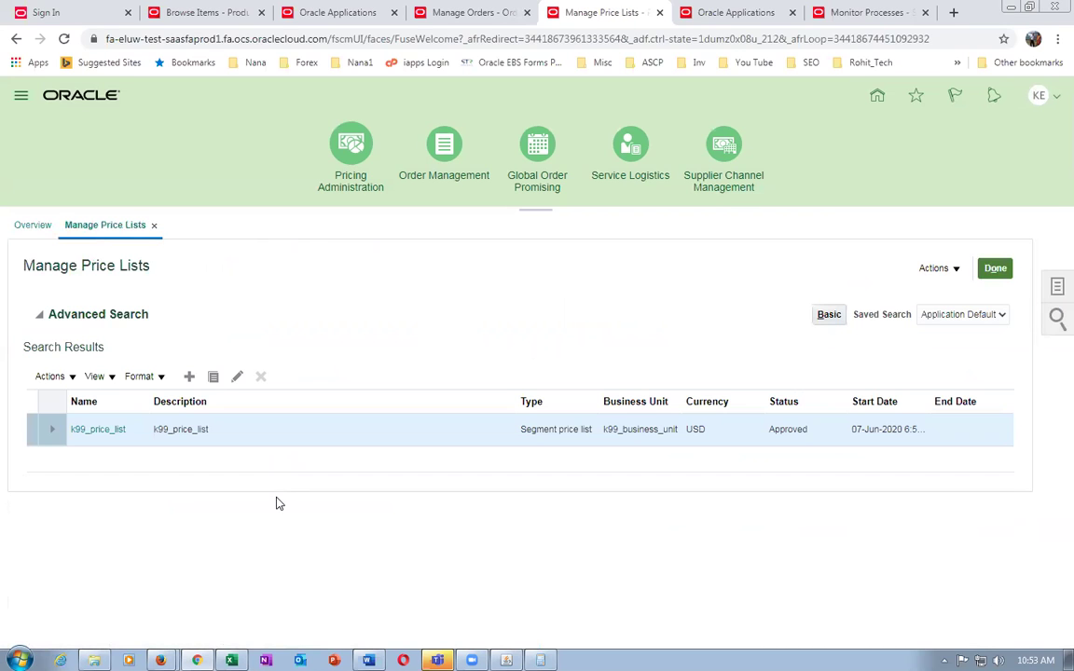
{"action": "left_click", "coordinate": [97, 430]}
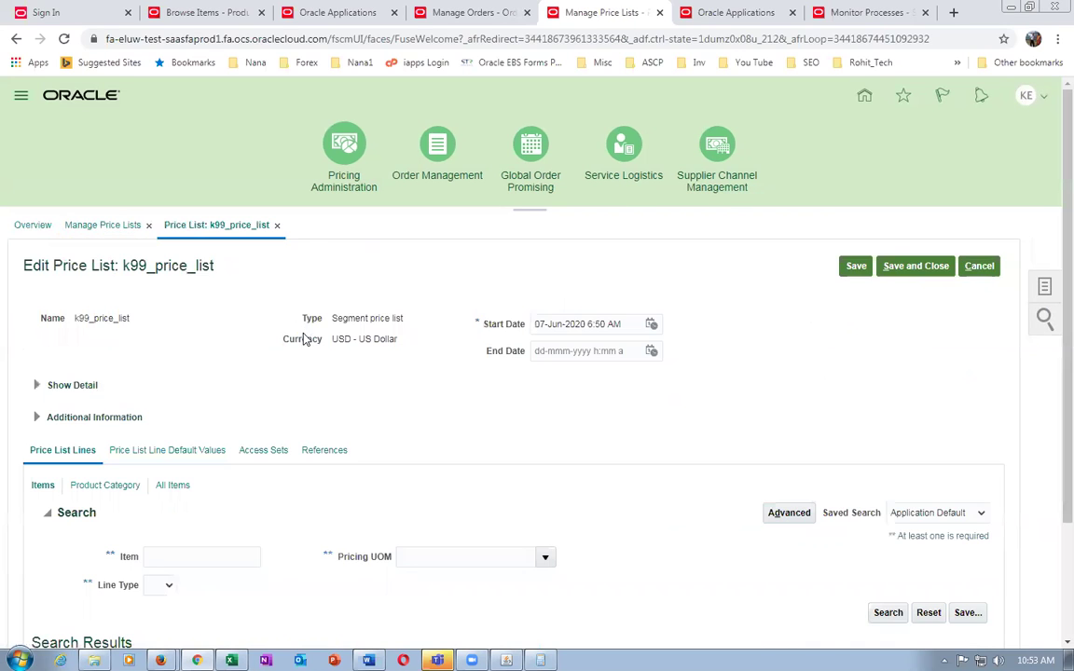
- Add a price list line for the item k99_discount_simple with pricing UOM Each and line type Buy
{"action": "scroll", "coordinate": [254, 489], "scroll_direction": "down", "scroll_amount": 2}
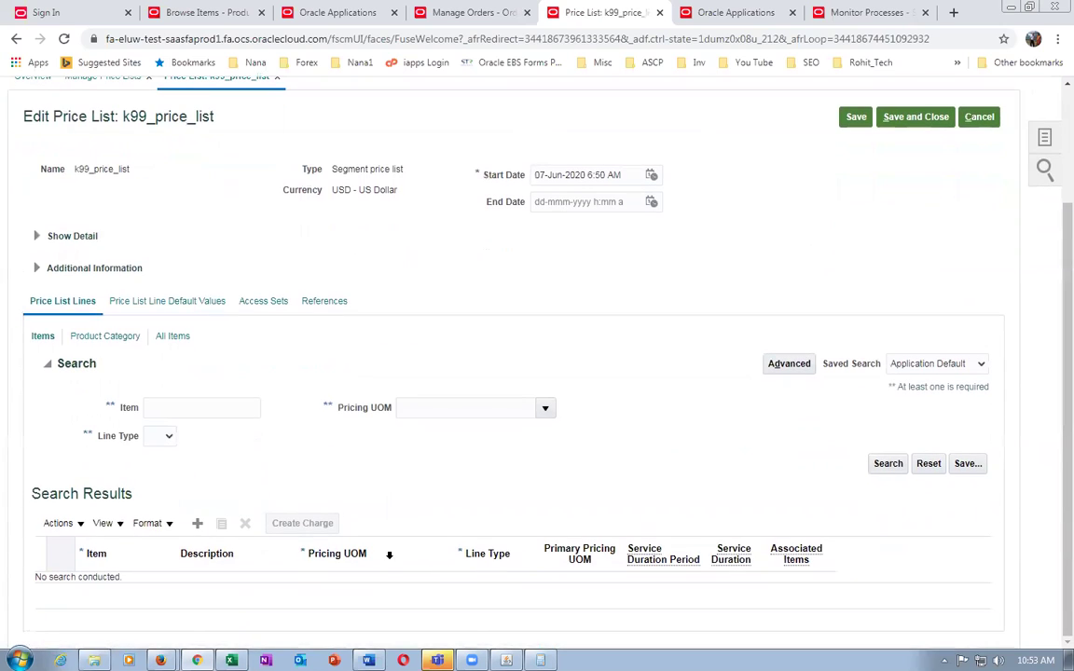
{"action": "left_click", "coordinate": [196, 524]}
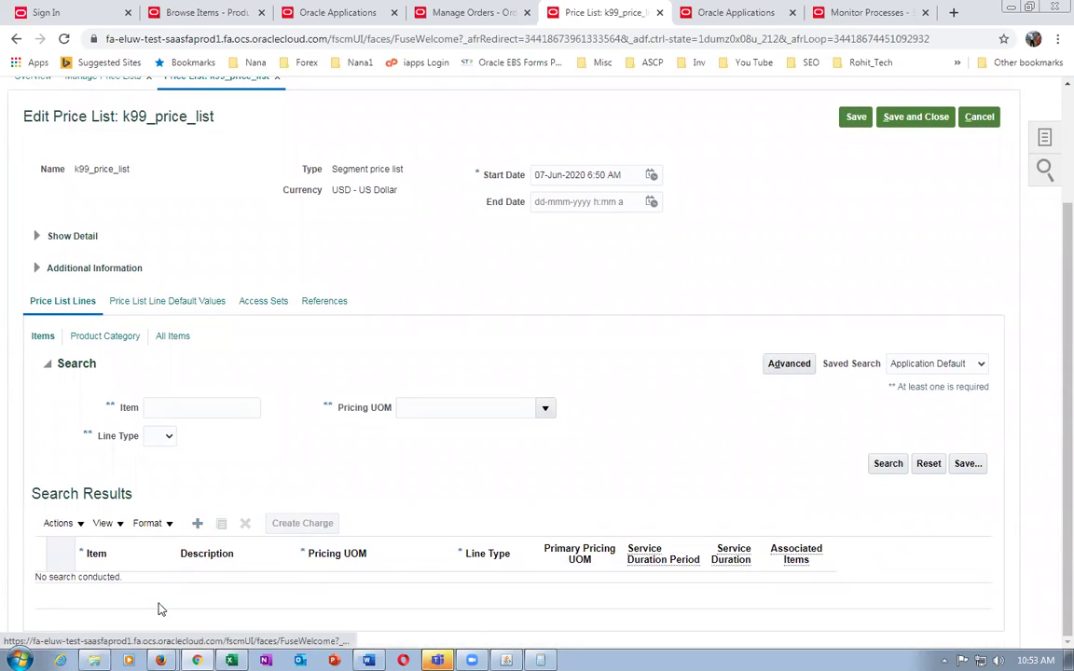
{"action": "left_click", "coordinate": [126, 587]}
{"action": "type", "text": "discount_sample"}
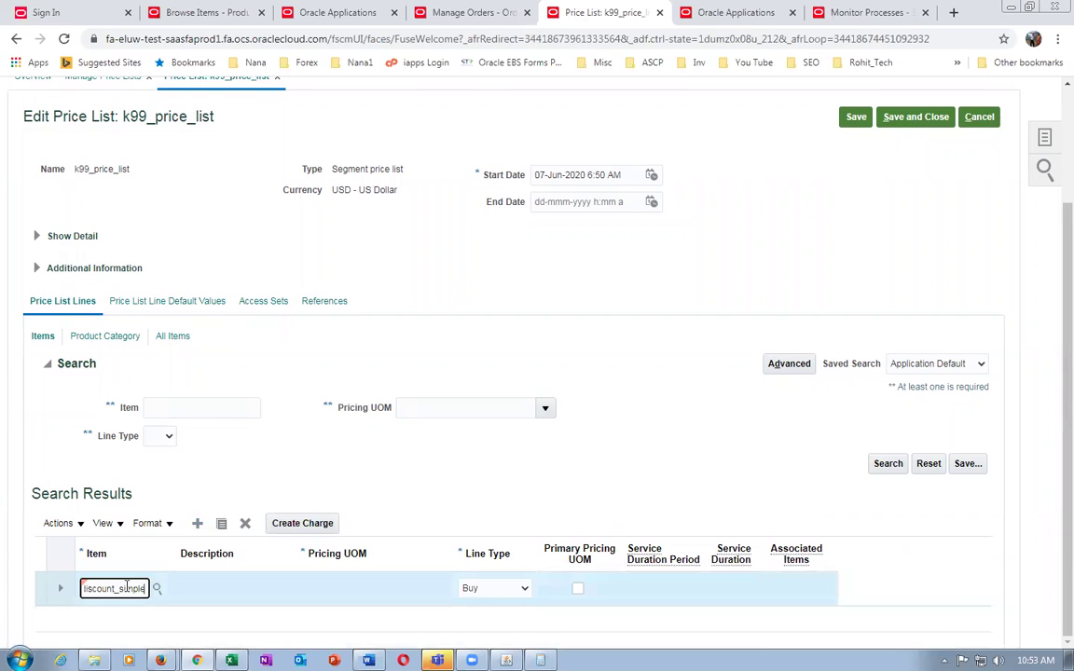
{"action": "key", "text": "Tab"}
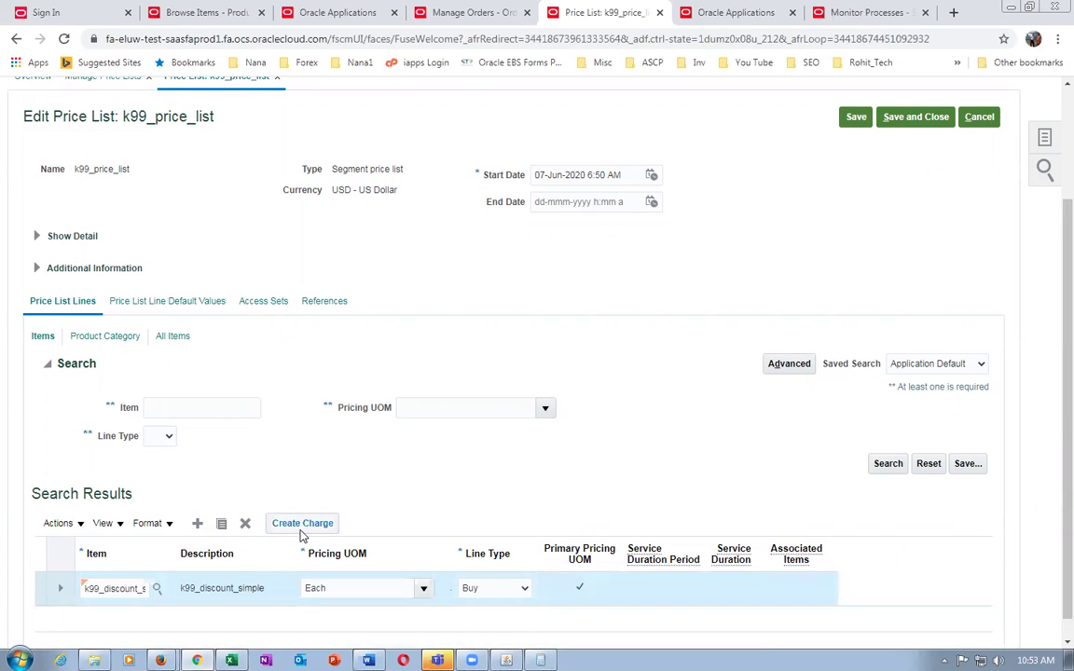
- Create a Sale Price charge for k99_discount_simple with base price 200 USD, manual adjustment allowed and start date 15-Jun-2020 7:23 AM
{"action": "left_click", "coordinate": [302, 530]}
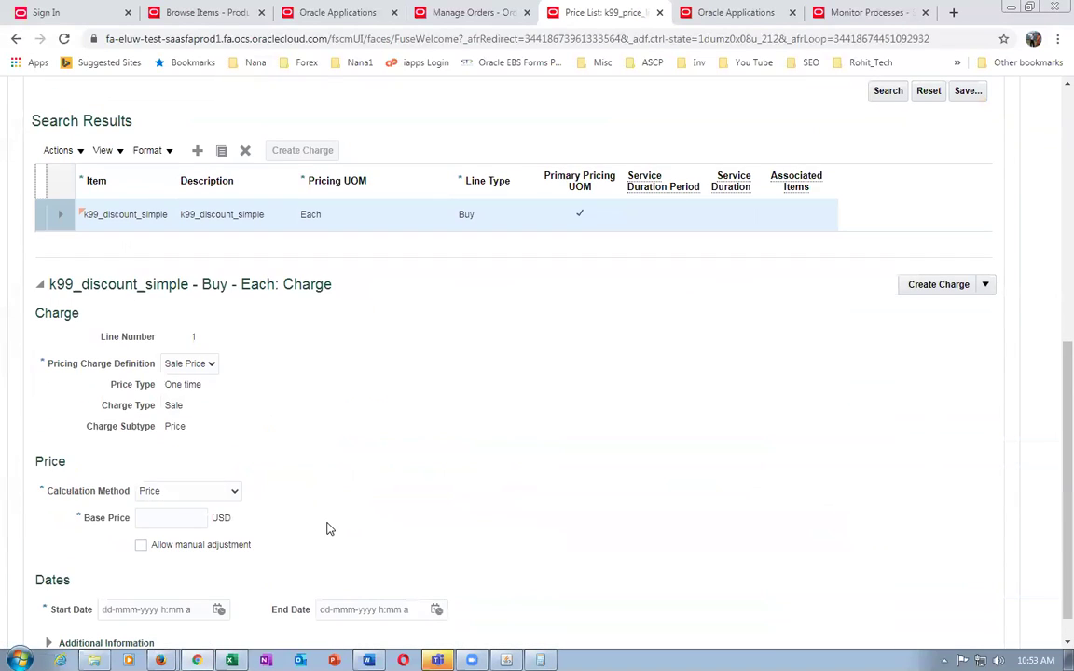
{"action": "left_click", "coordinate": [172, 518]}
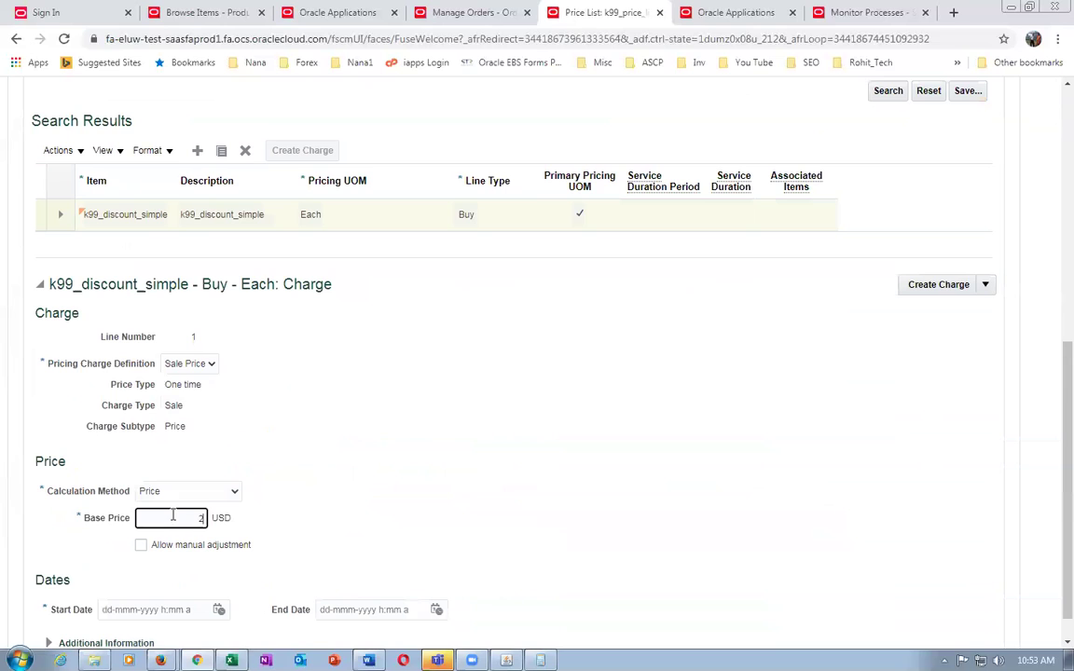
{"action": "left_click", "coordinate": [141, 545]}
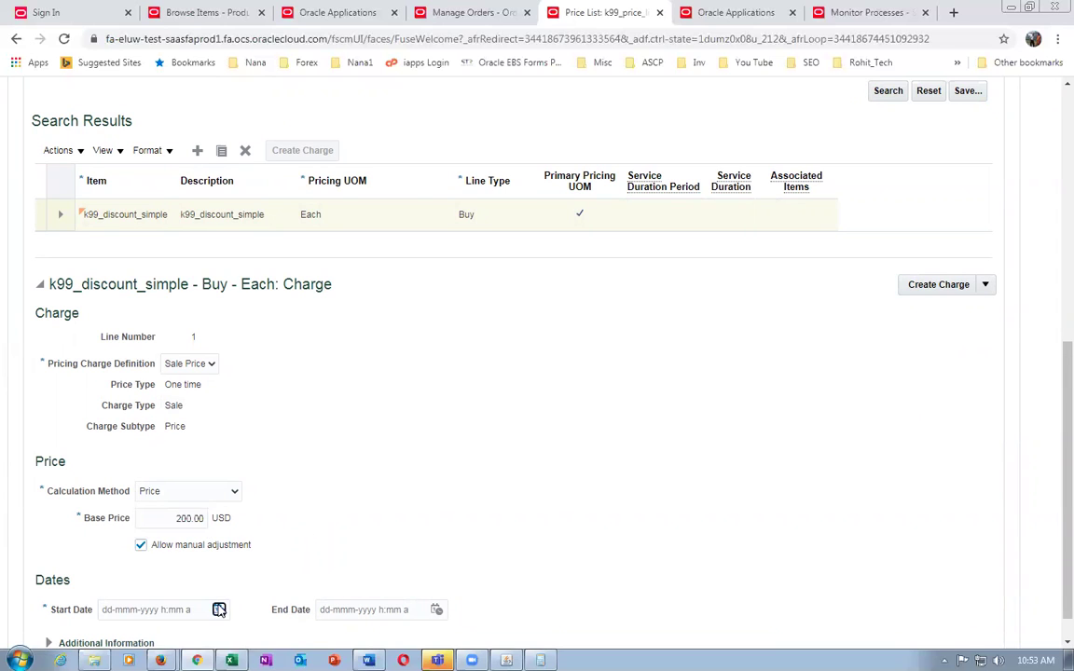
{"action": "left_click", "coordinate": [218, 609]}
{"action": "left_click", "coordinate": [361, 579]}
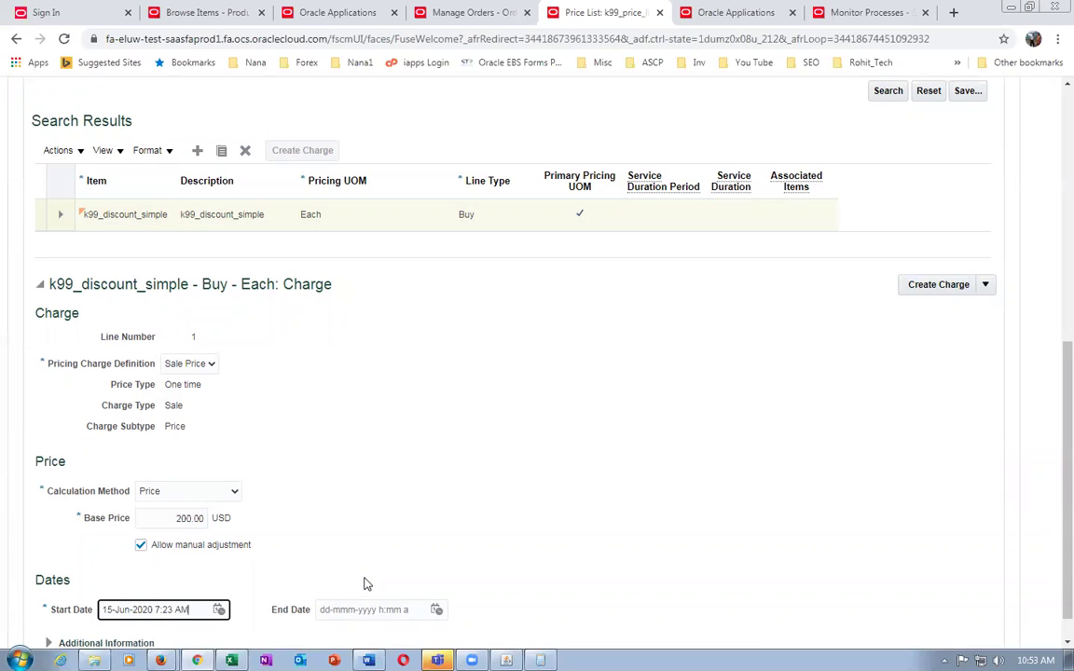
- Look over the additional charge actions for k99_discount_simple without choosing one, then save and close k99_price_list
{"action": "left_click", "coordinate": [984, 284]}
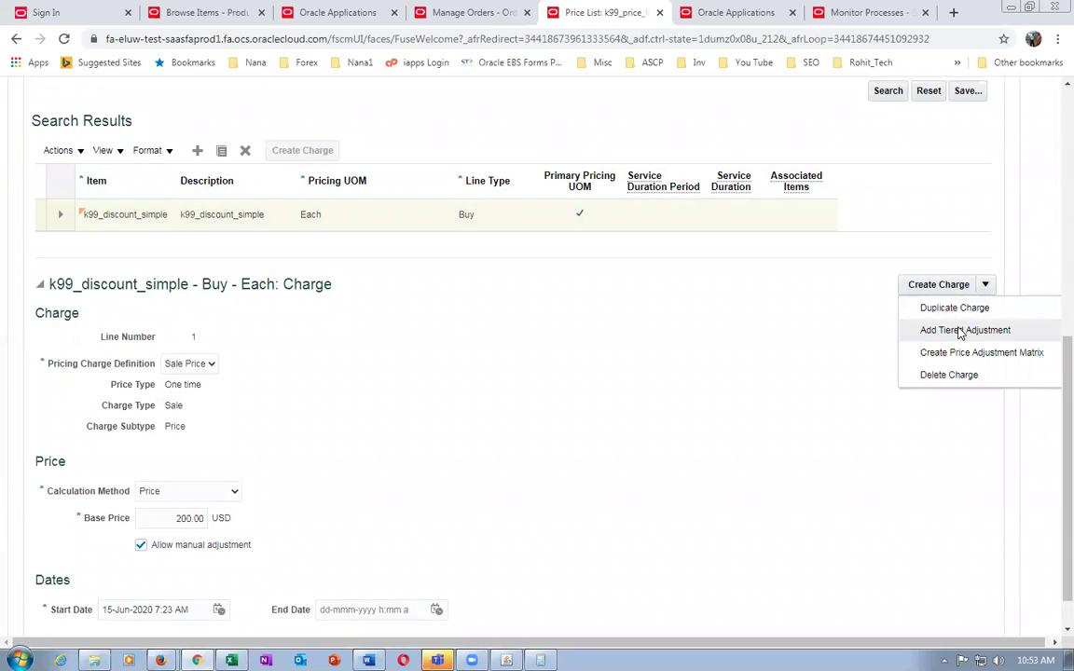
{"action": "left_click", "coordinate": [688, 389]}
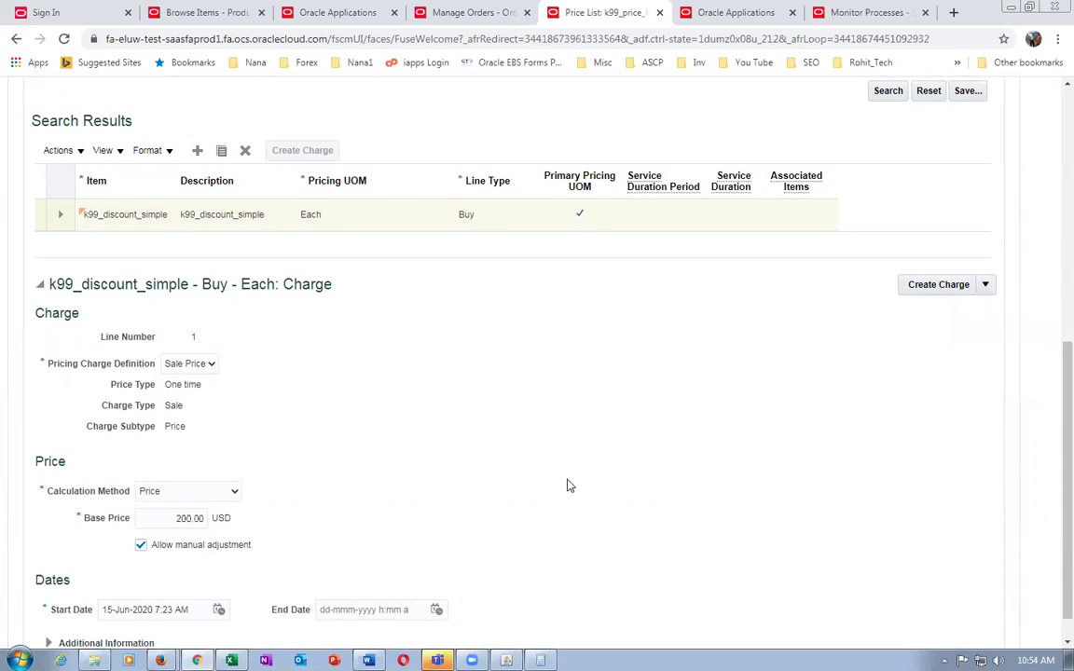
{"action": "scroll", "coordinate": [569, 485], "scroll_direction": "up", "scroll_amount": 10}
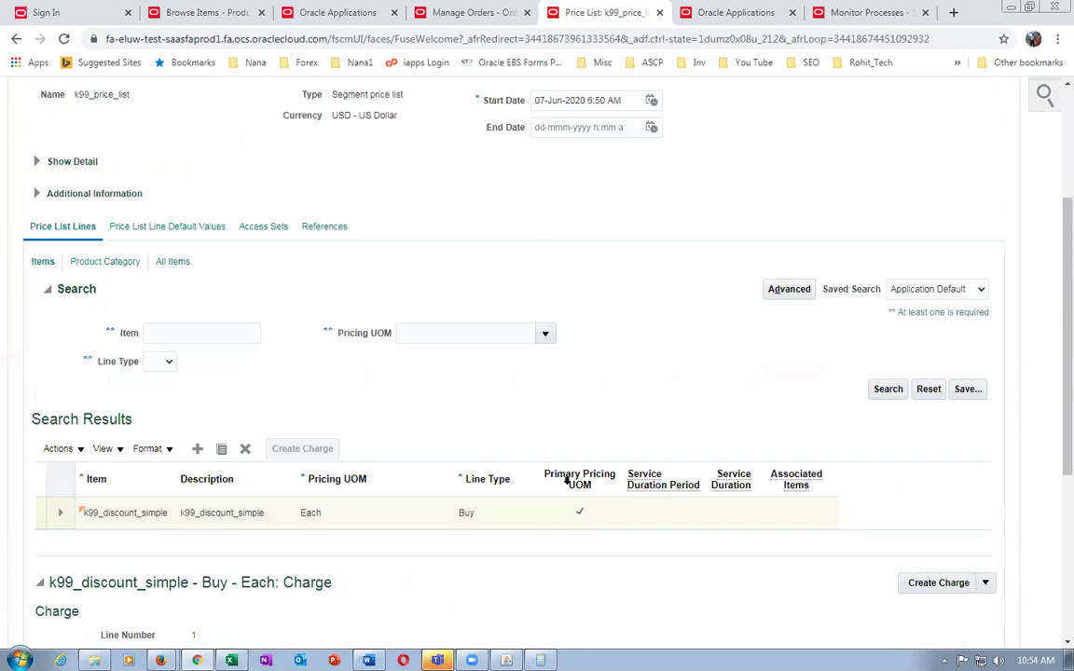
{"action": "left_click", "coordinate": [895, 270]}
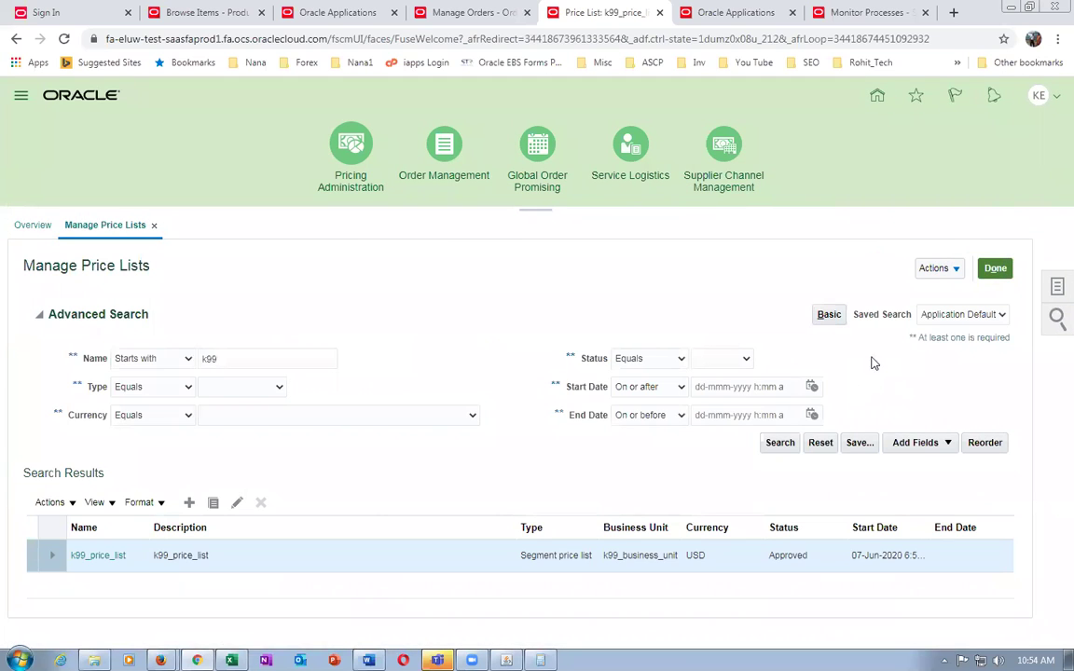
- In the open sales order, select the item k99_discount_simple for a new order line and set its quantity to 3
{"action": "left_click", "coordinate": [471, 12]}
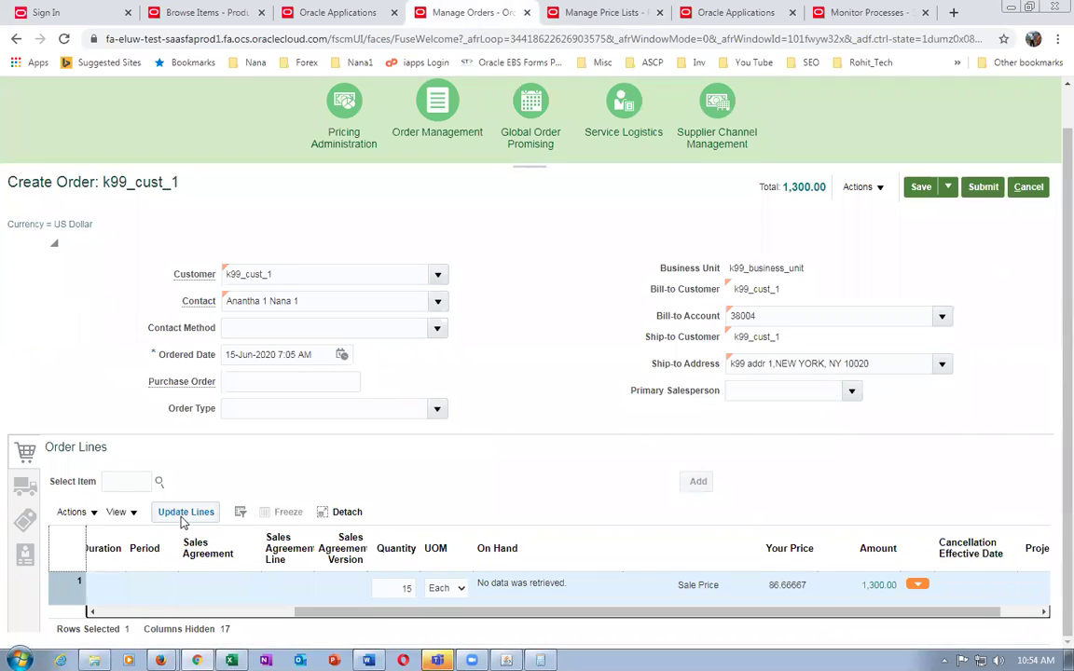
{"action": "left_click", "coordinate": [135, 482]}
{"action": "key", "text": "ctrl+v"}
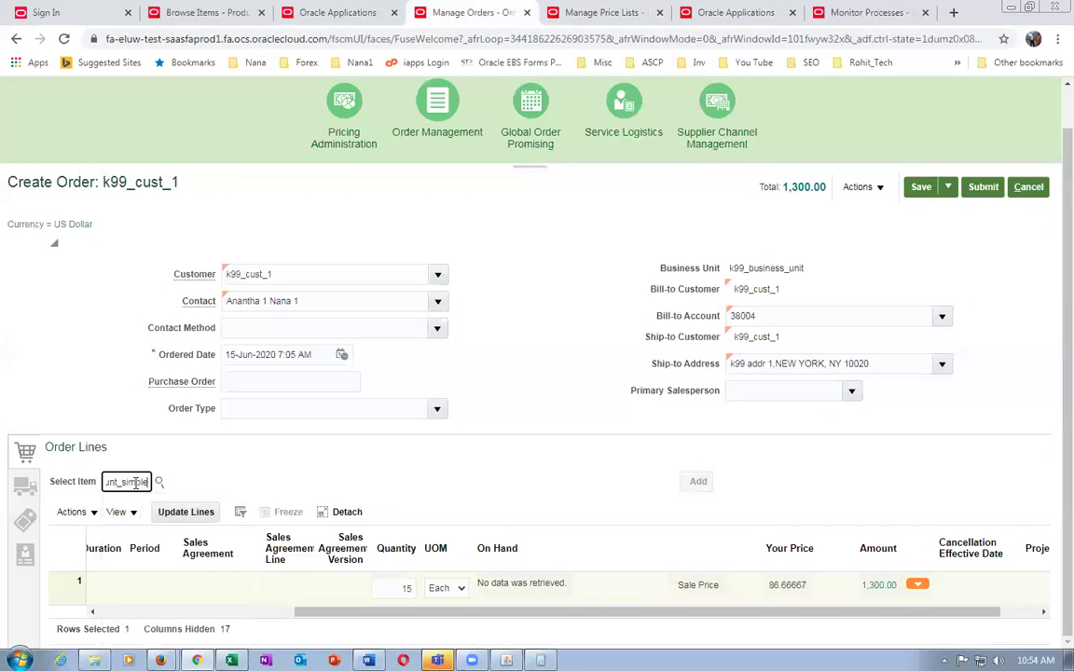
{"action": "key", "text": "Tab"}
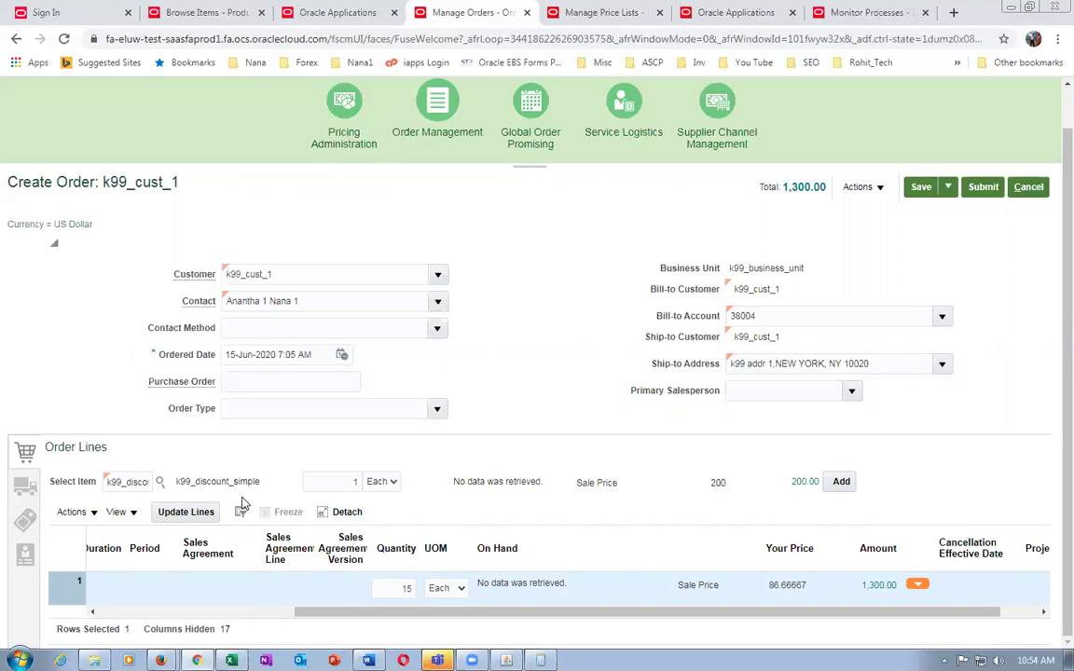
{"action": "double_click", "coordinate": [354, 482]}
{"action": "type", "text": "3"}
{"action": "key", "text": "Tab"}
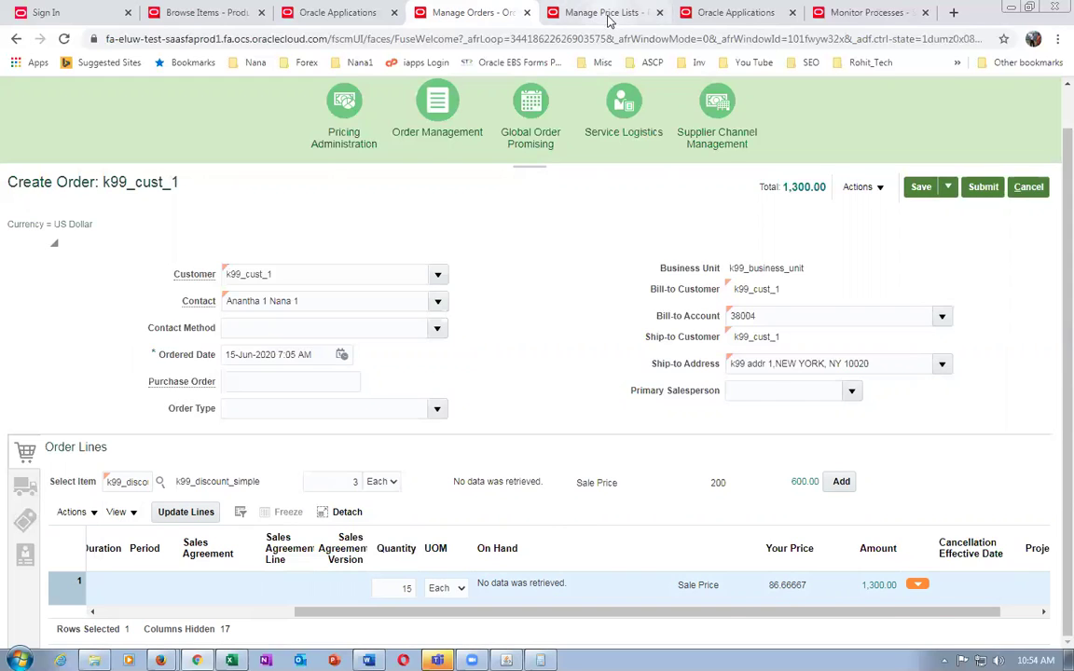
- Return to Pricing Administration, finish managing price lists, and find and open k99_pricing_strategy among the pricing strategies
{"action": "left_click", "coordinate": [552, 15]}
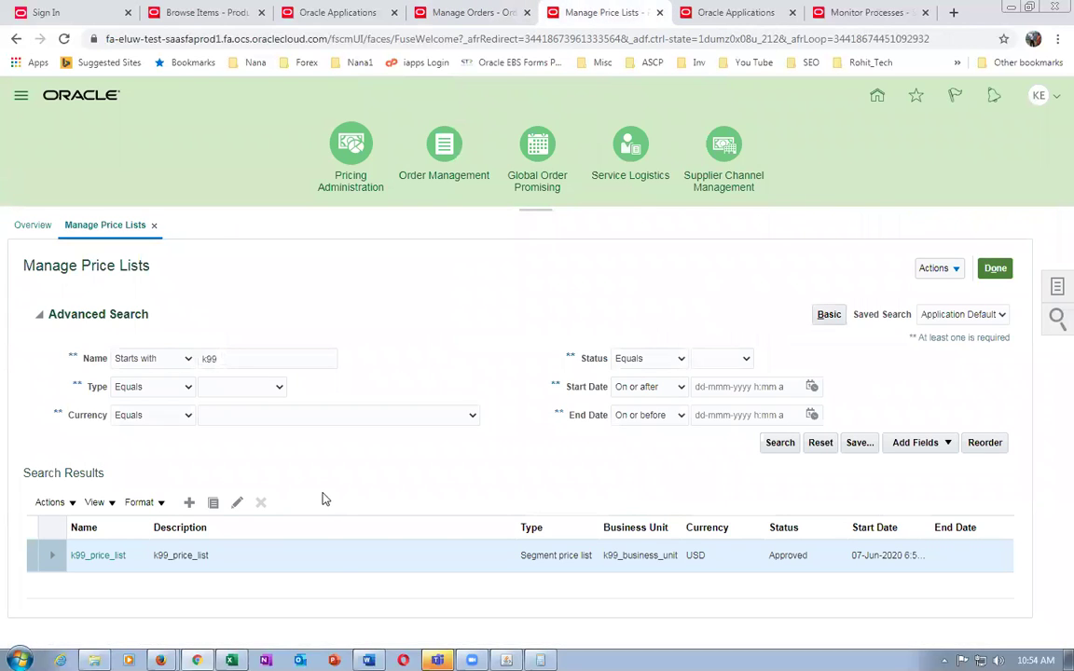
{"action": "left_click", "coordinate": [471, 12]}
{"action": "left_click", "coordinate": [578, 14]}
{"action": "left_click", "coordinate": [994, 268]}
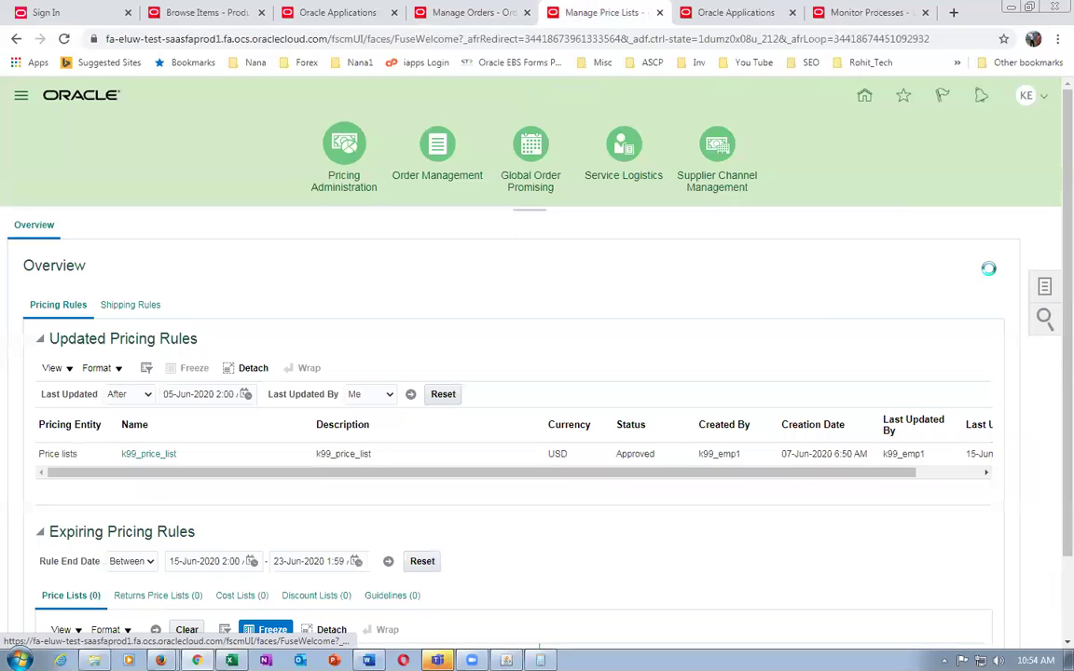
{"action": "left_click", "coordinate": [1042, 286]}
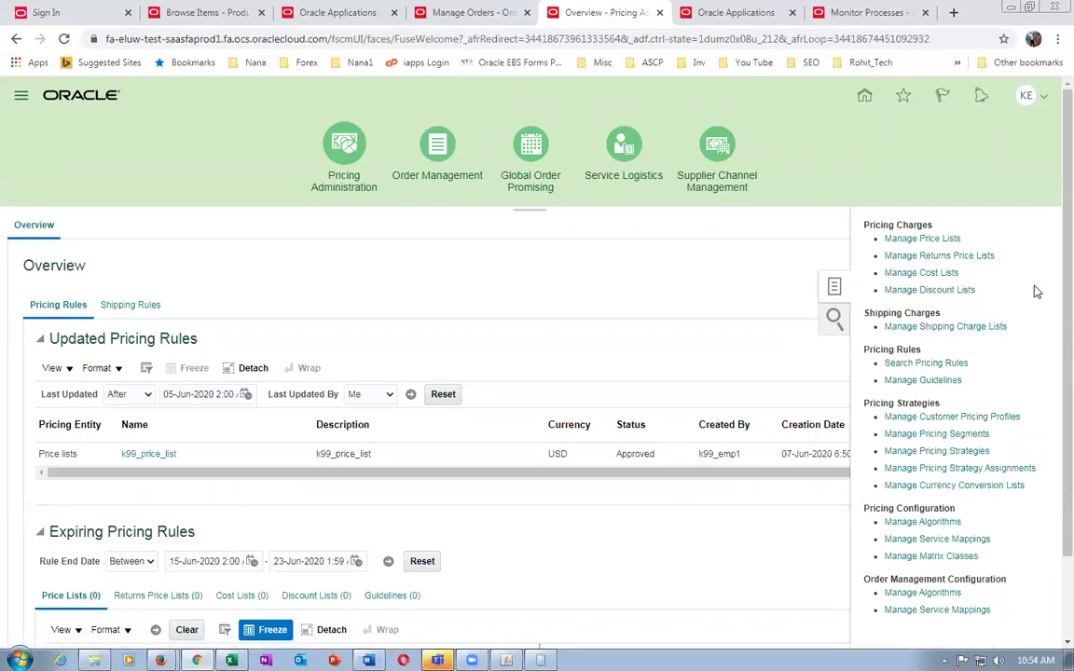
{"action": "left_click", "coordinate": [921, 434]}
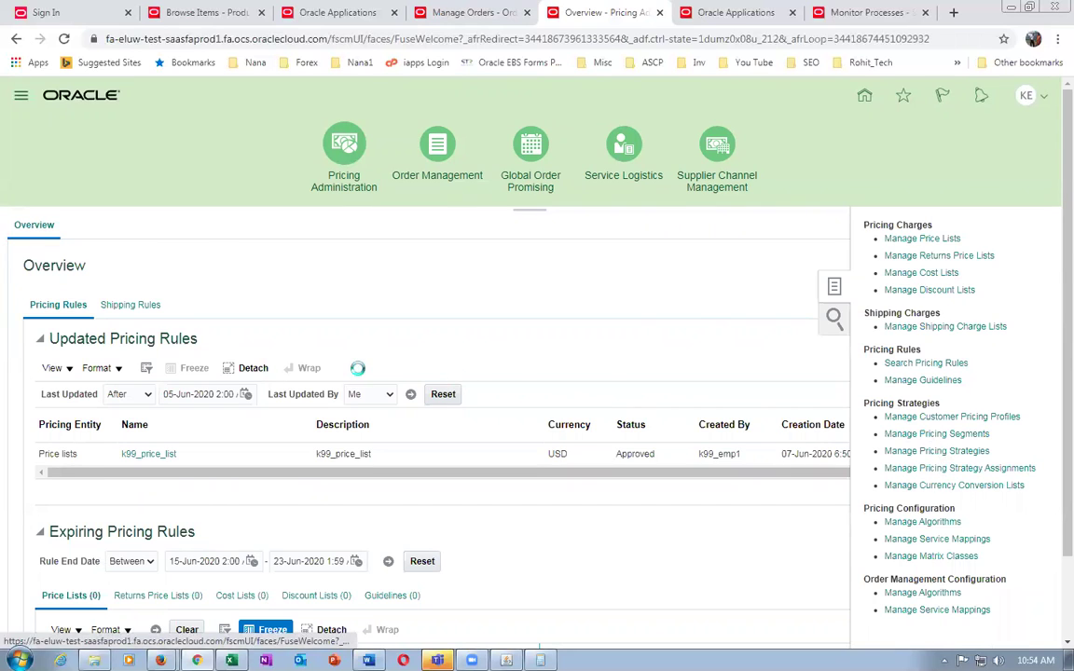
{"action": "left_click", "coordinate": [253, 334]}
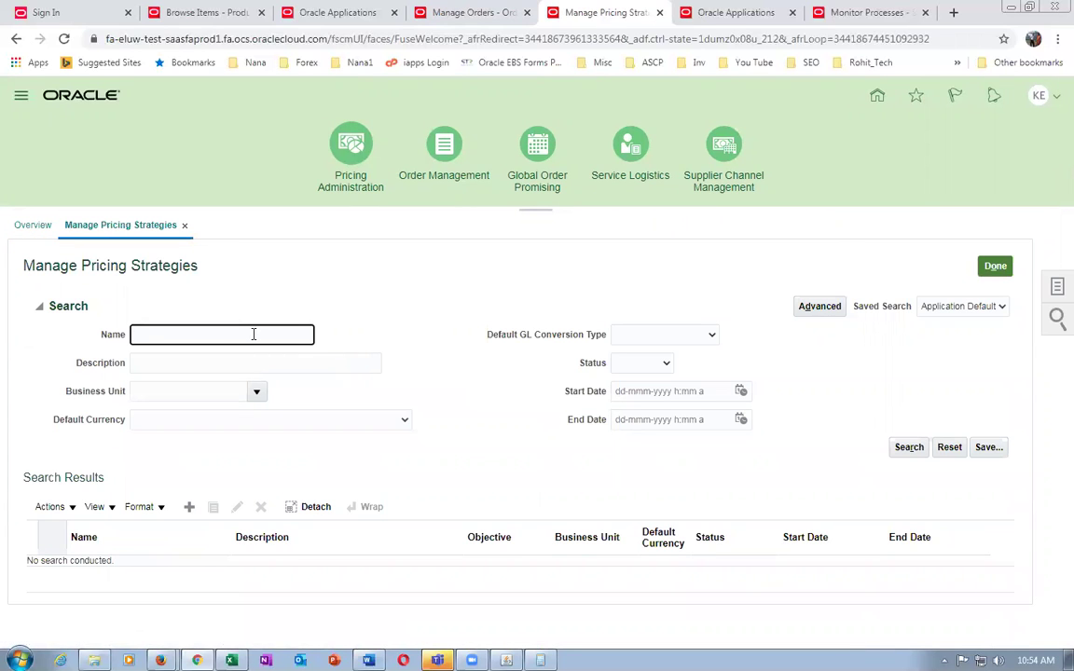
{"action": "key", "text": "Return"}
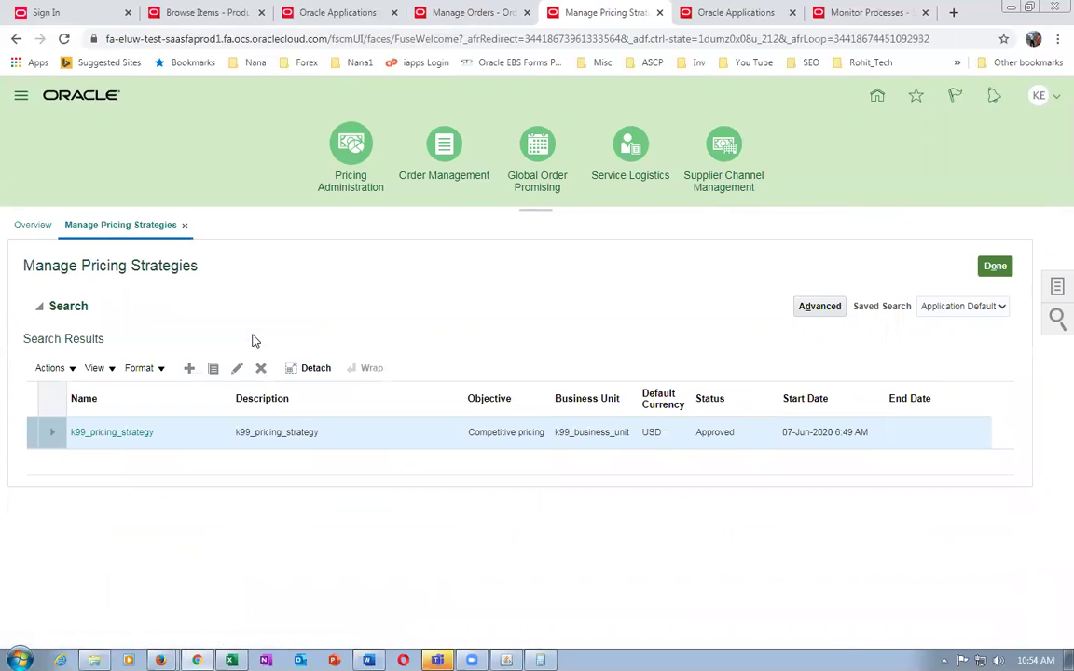
{"action": "left_click", "coordinate": [108, 435]}
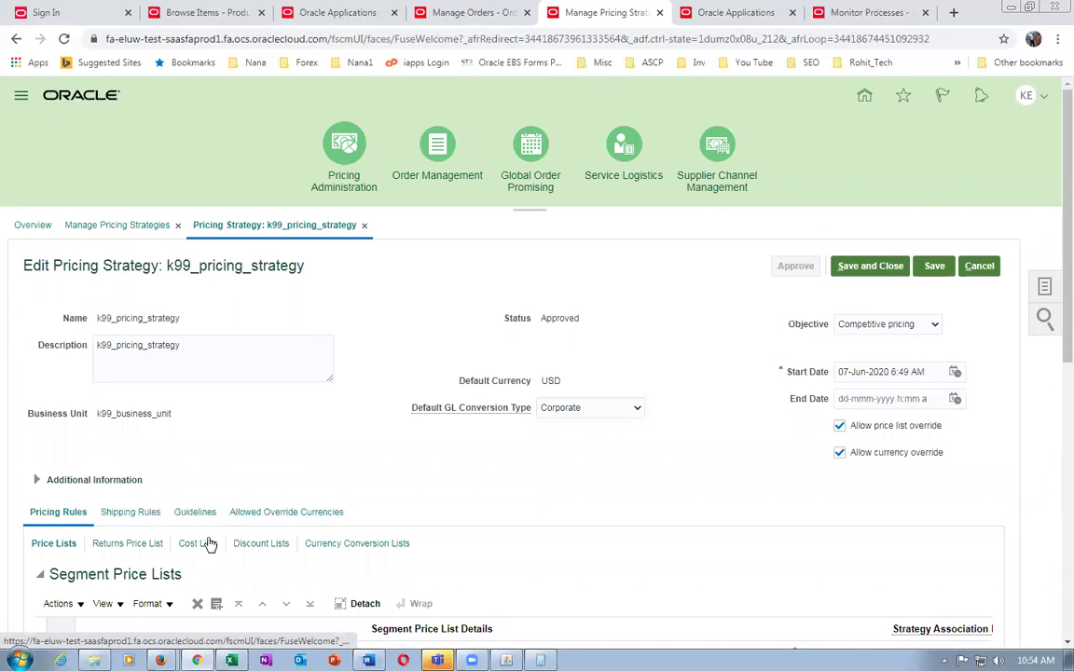
- Show the discount lists of k99_pricing_strategy and open the discount list k99_discount
{"action": "left_click", "coordinate": [250, 543]}
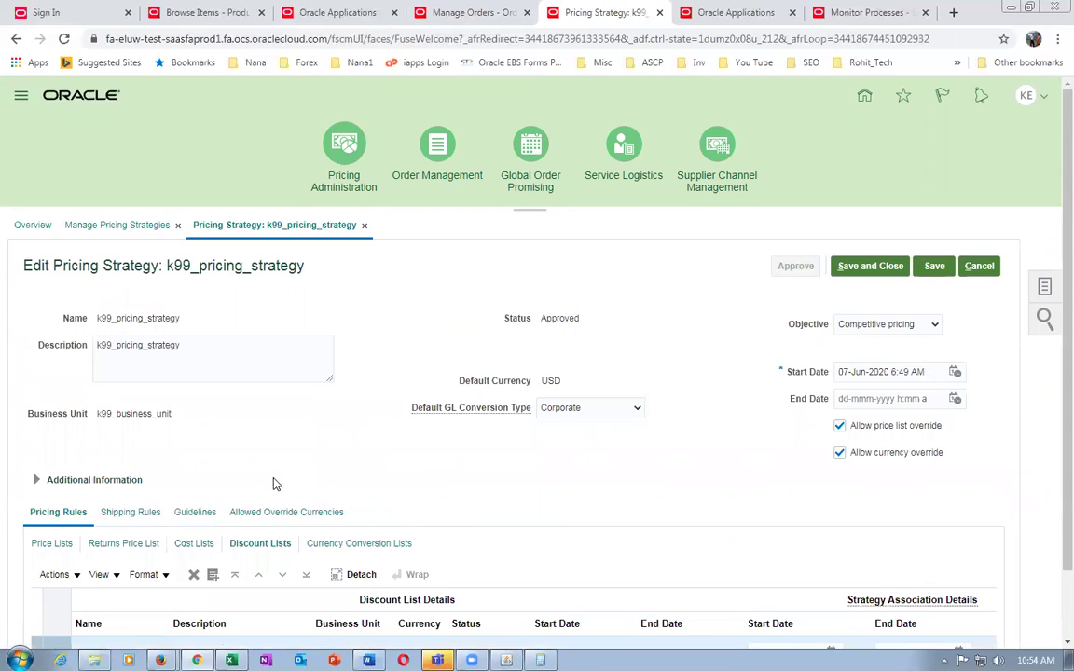
{"action": "scroll", "coordinate": [275, 479], "scroll_direction": "down", "scroll_amount": 2}
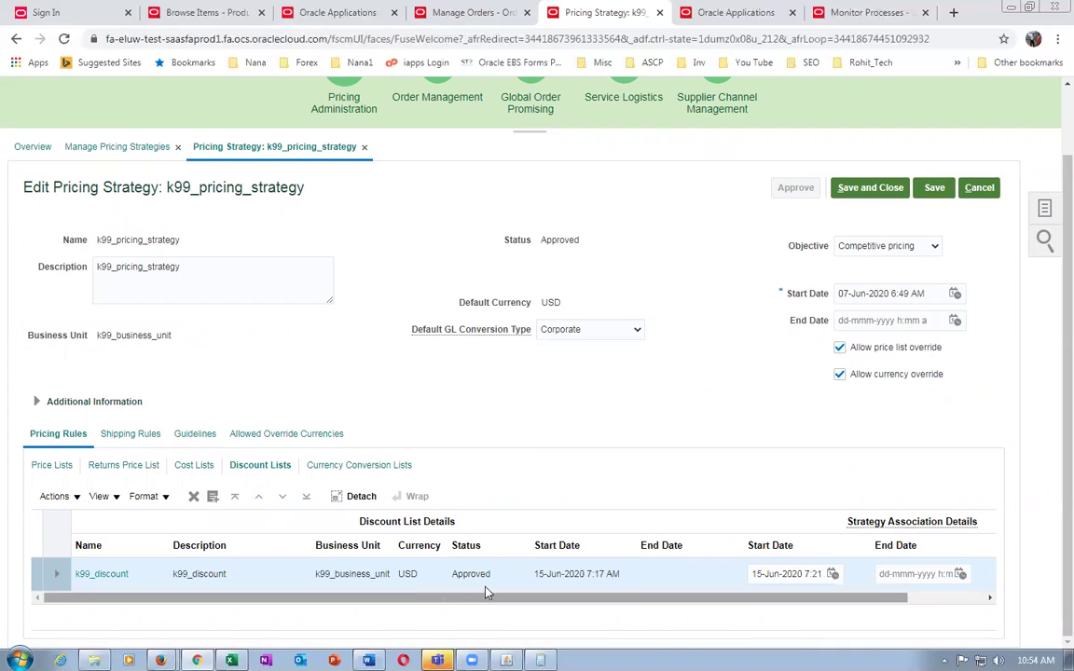
{"action": "left_click", "coordinate": [110, 575]}
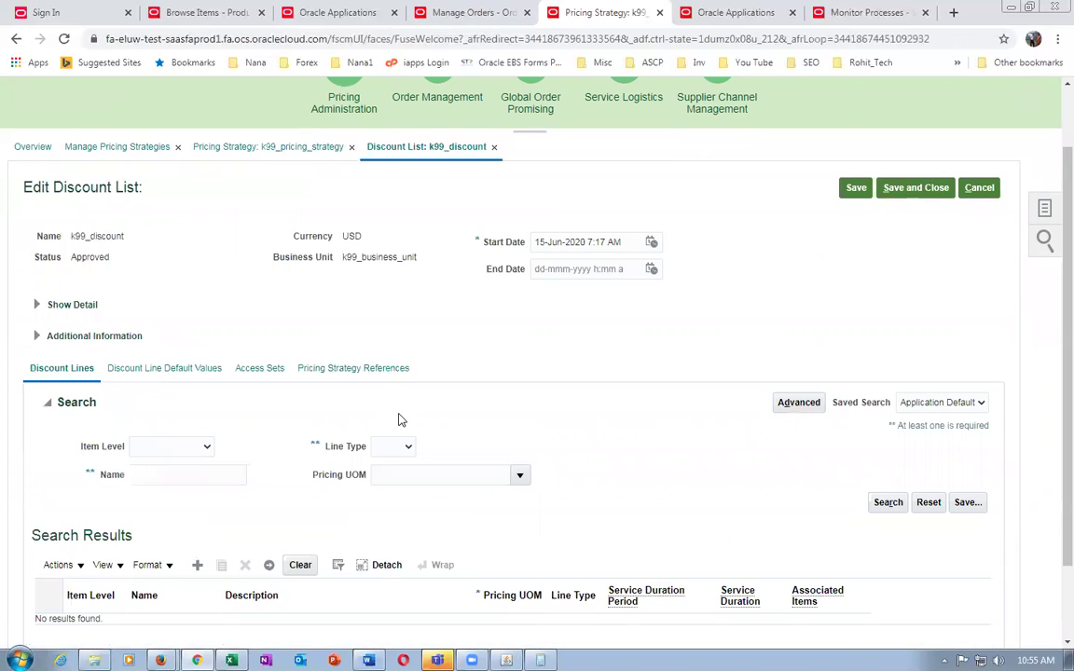
- Try to add and save a Buy discount line for item k99_discount_simple with pricing UOM Each
{"action": "scroll", "coordinate": [401, 417], "scroll_direction": "down", "scroll_amount": 1}
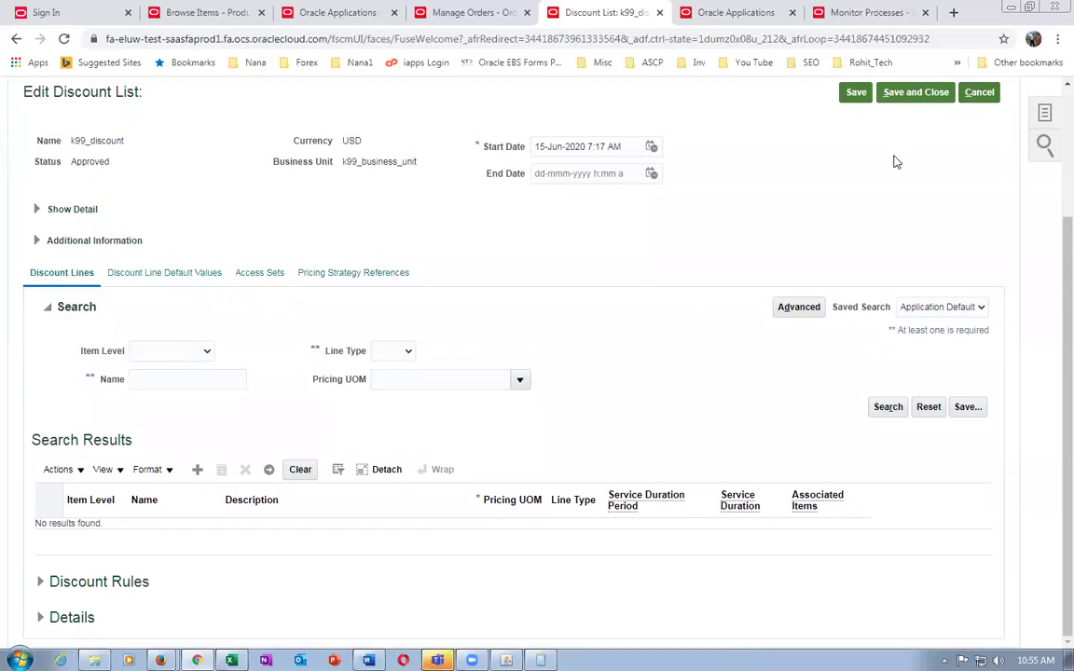
{"action": "left_click", "coordinate": [198, 468]}
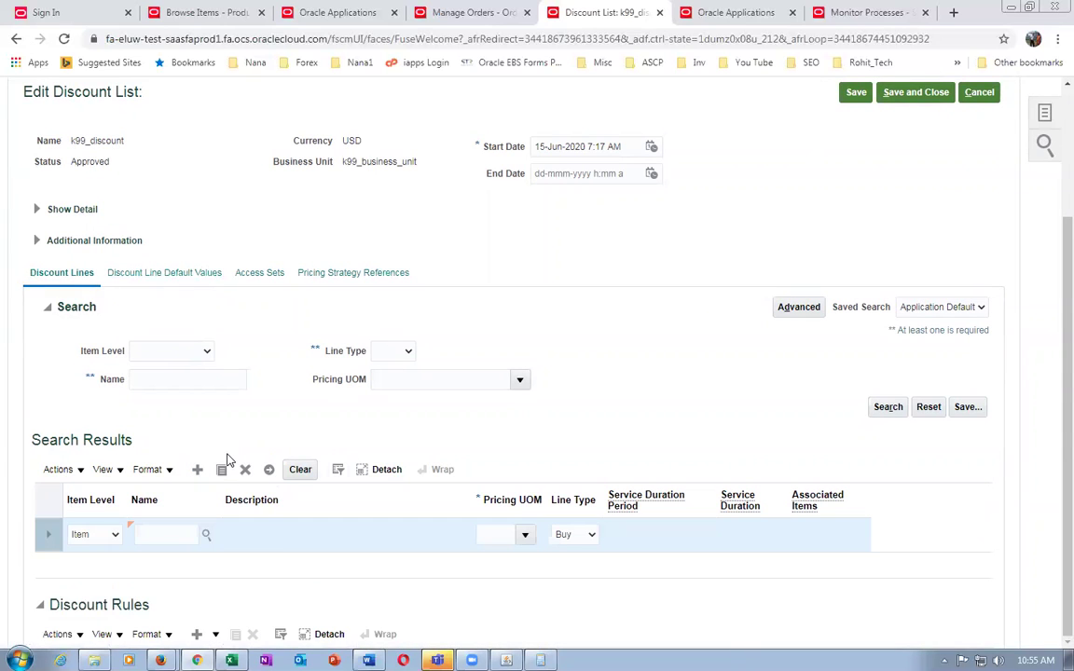
{"action": "left_click", "coordinate": [167, 536]}
{"action": "type", "text": "k99_discount_"}
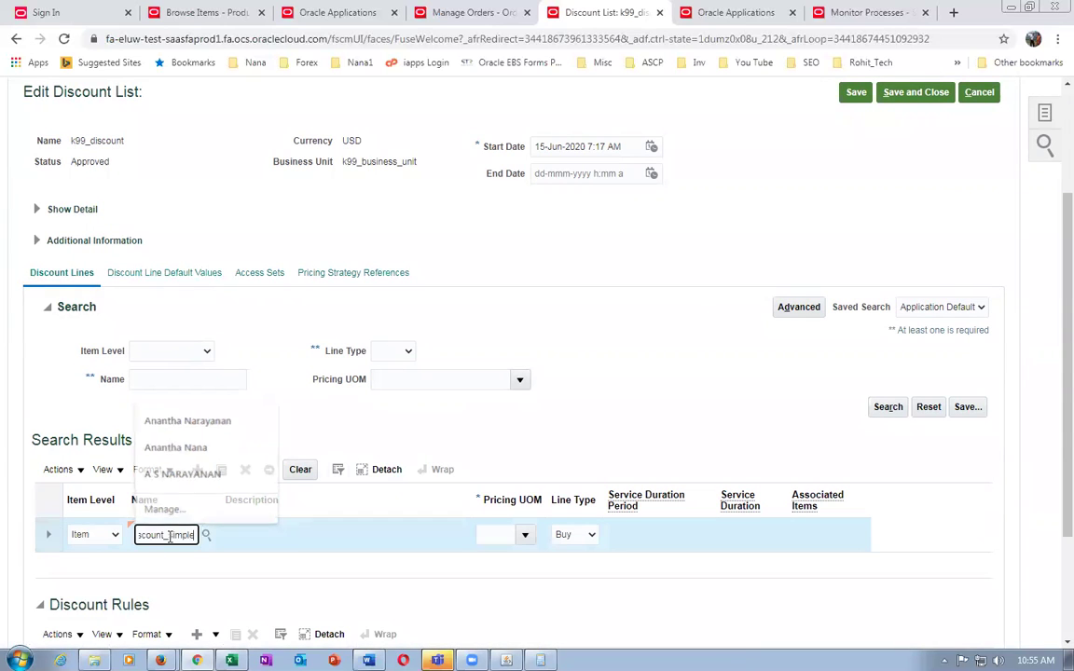
{"action": "key", "text": "Tab"}
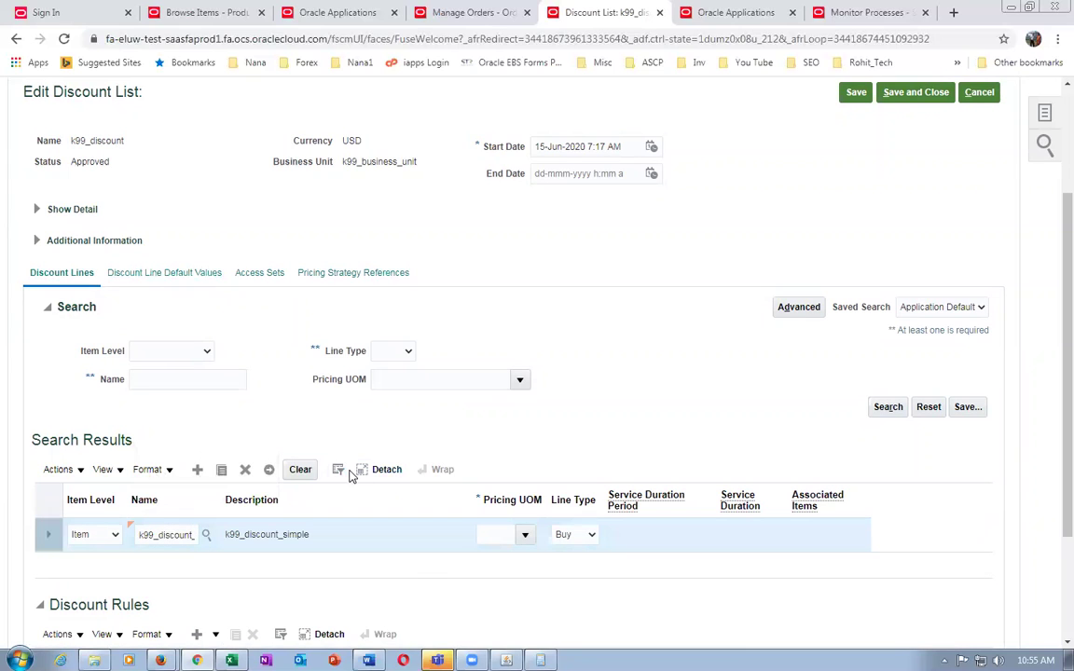
{"action": "left_click", "coordinate": [524, 536]}
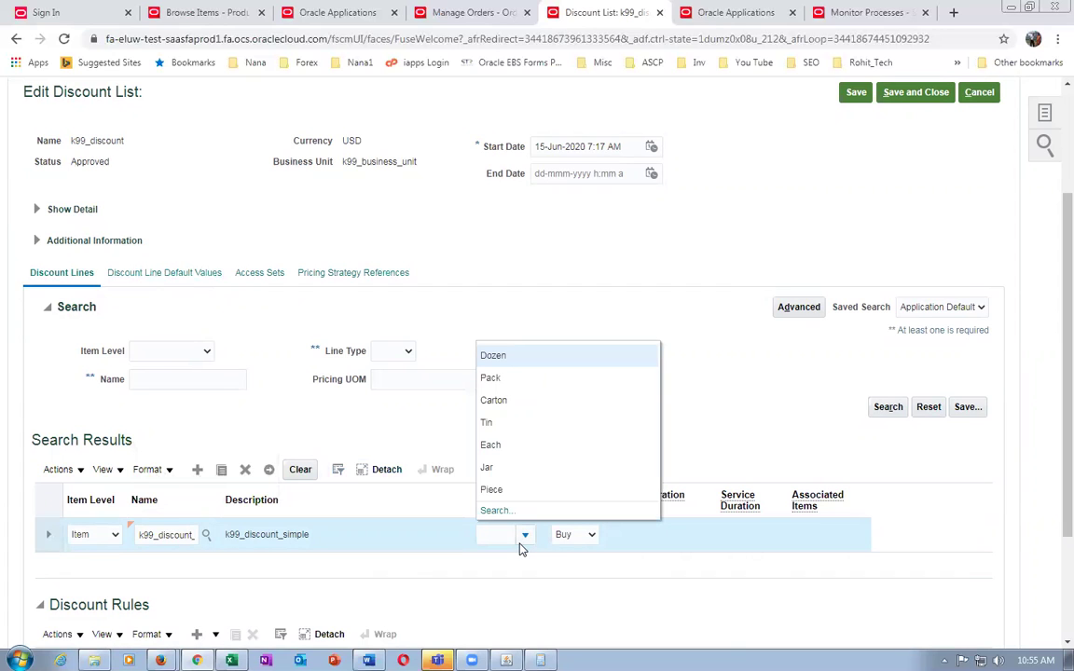
{"action": "left_click", "coordinate": [490, 445]}
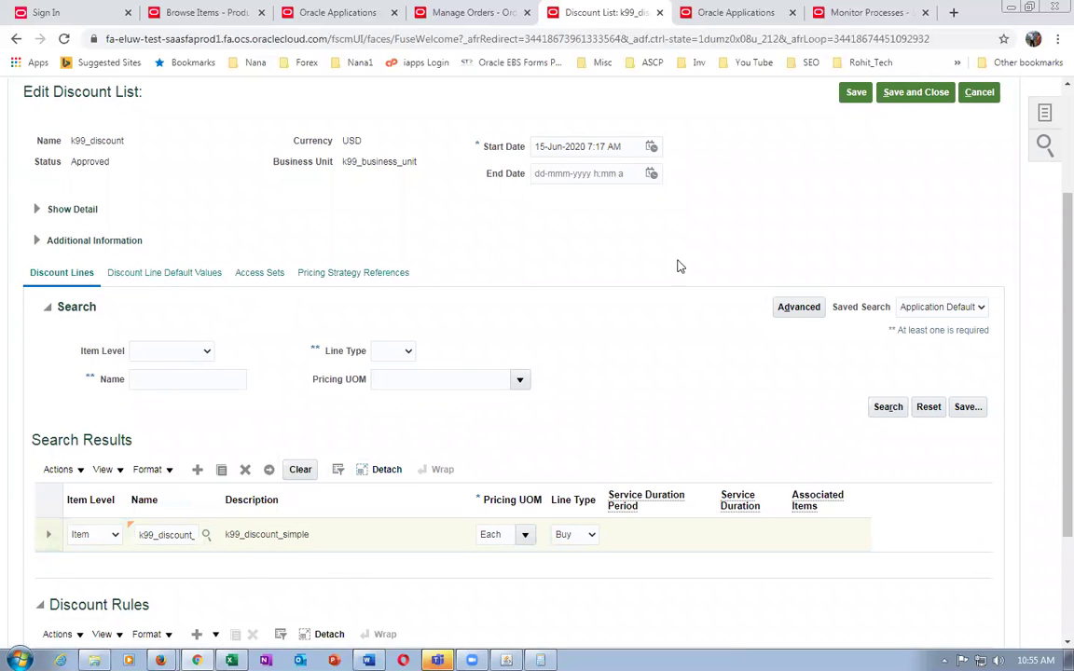
{"action": "left_click", "coordinate": [857, 93]}
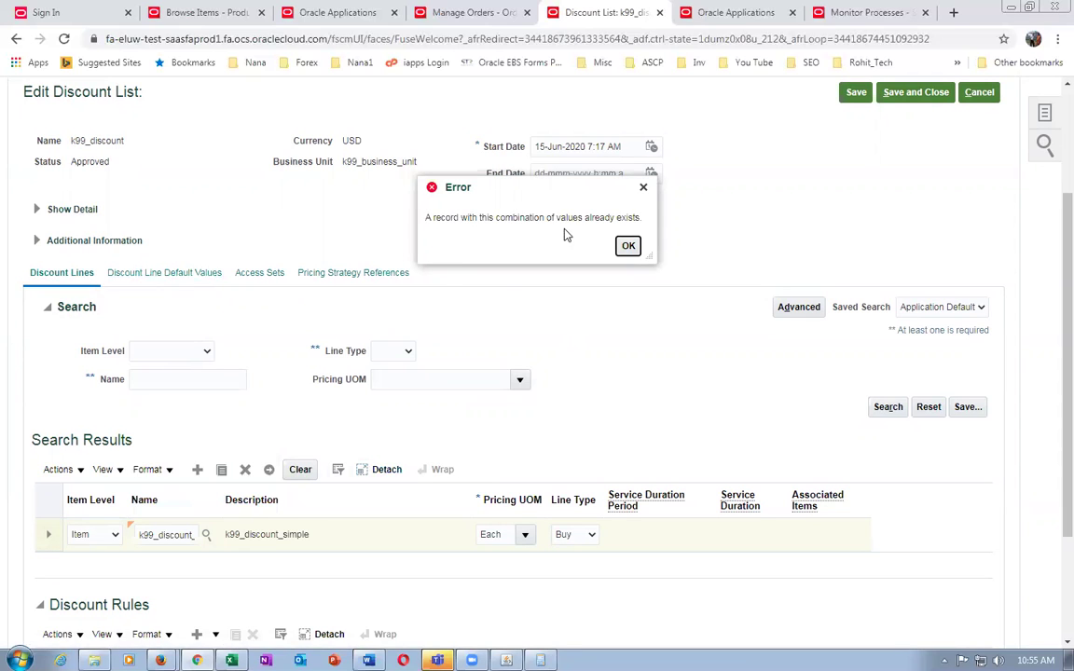
{"action": "left_click_drag", "start_coordinate": [438, 218], "coordinate": [559, 219]}
{"action": "left_click", "coordinate": [626, 248]}
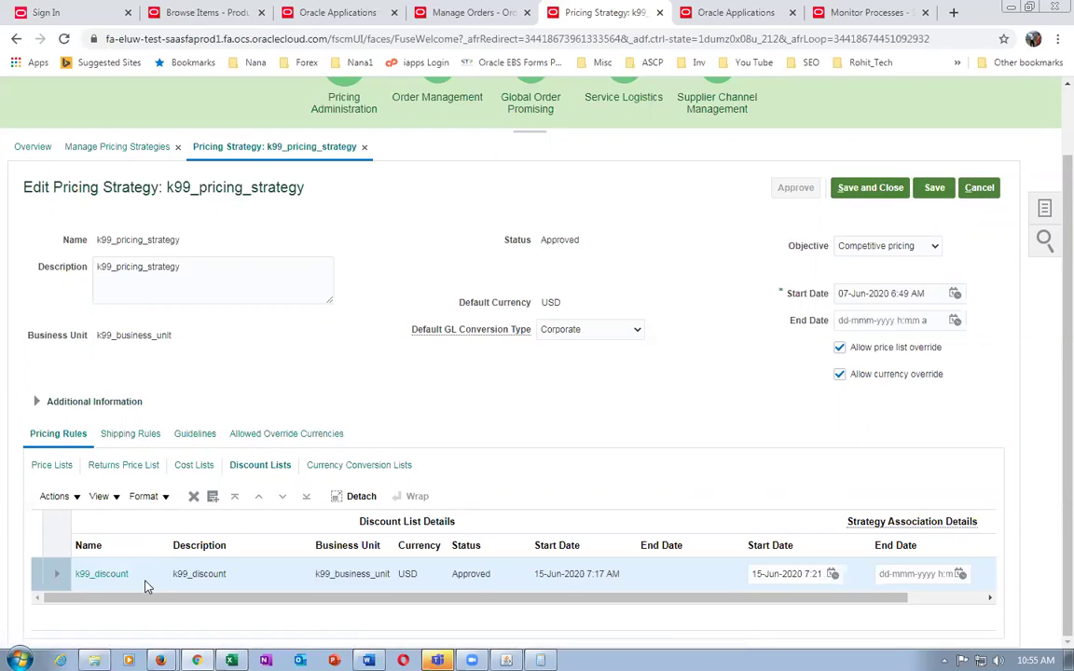
- Reopen the discount list k99_discount, search its lines at Item level for k99_discount_simple, and check its discount rule
{"action": "left_click", "coordinate": [110, 574]}
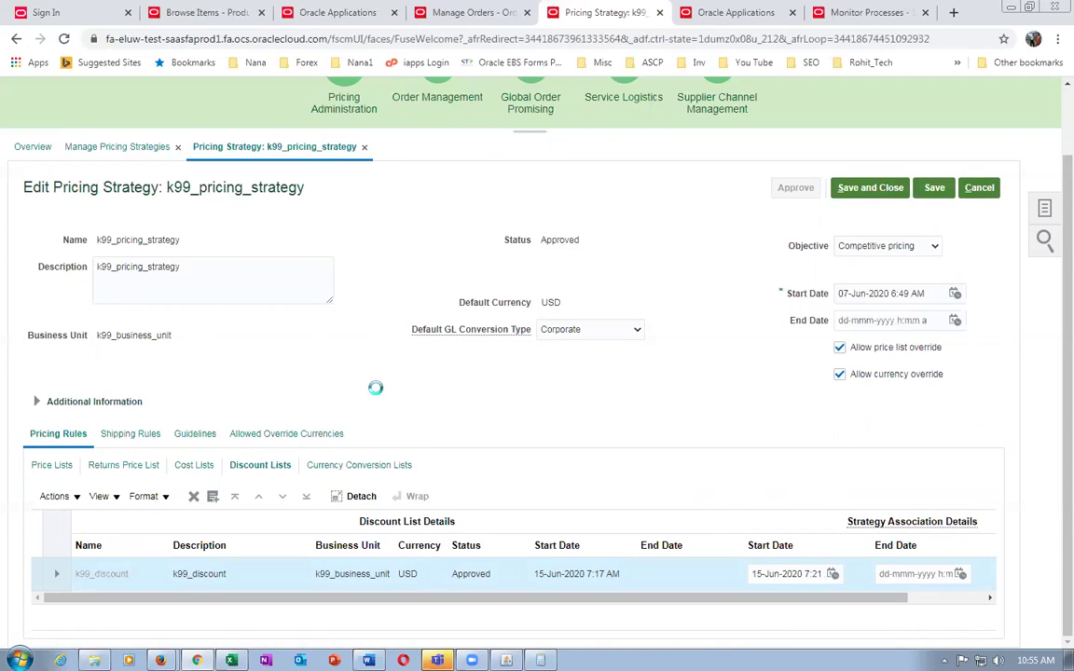
{"action": "scroll", "coordinate": [371, 399], "scroll_direction": "down", "scroll_amount": 1}
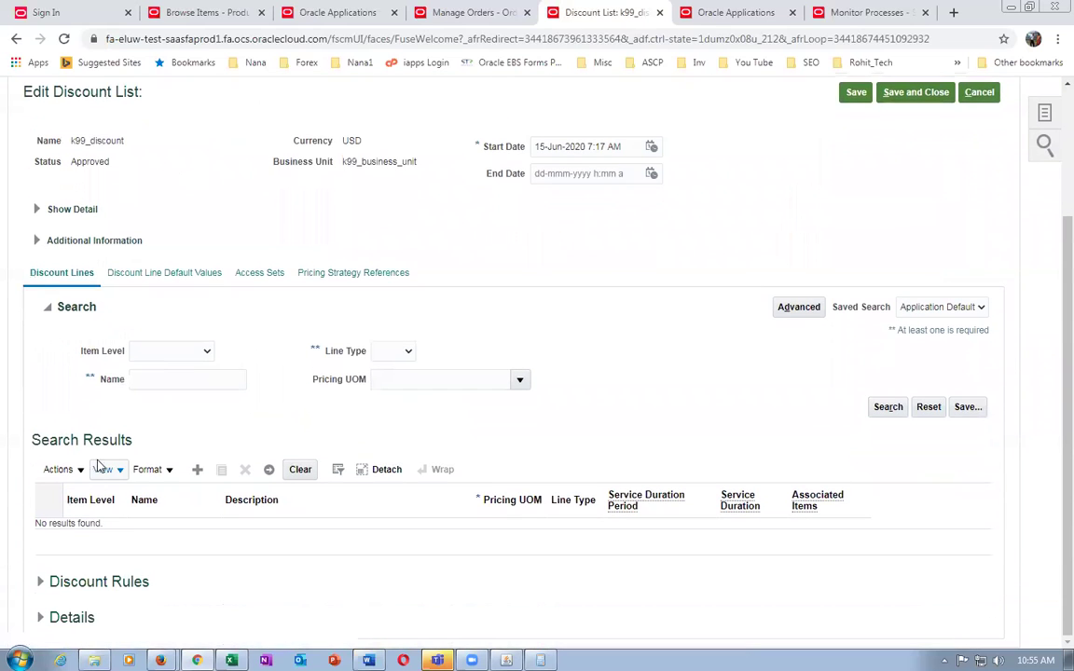
{"action": "left_click", "coordinate": [144, 355]}
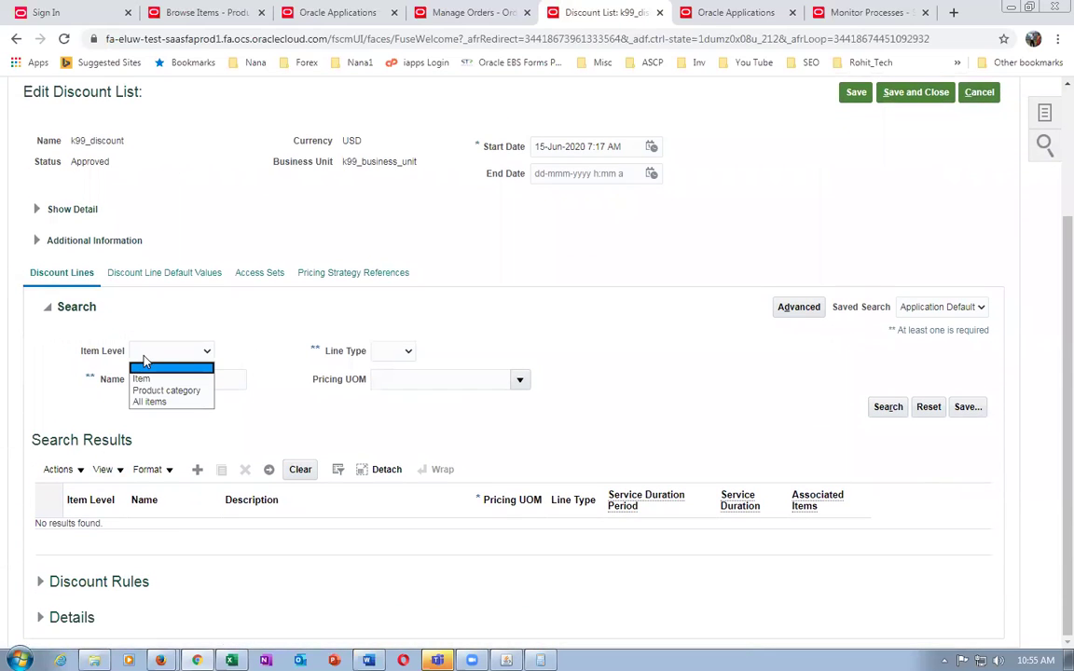
{"action": "left_click", "coordinate": [142, 378]}
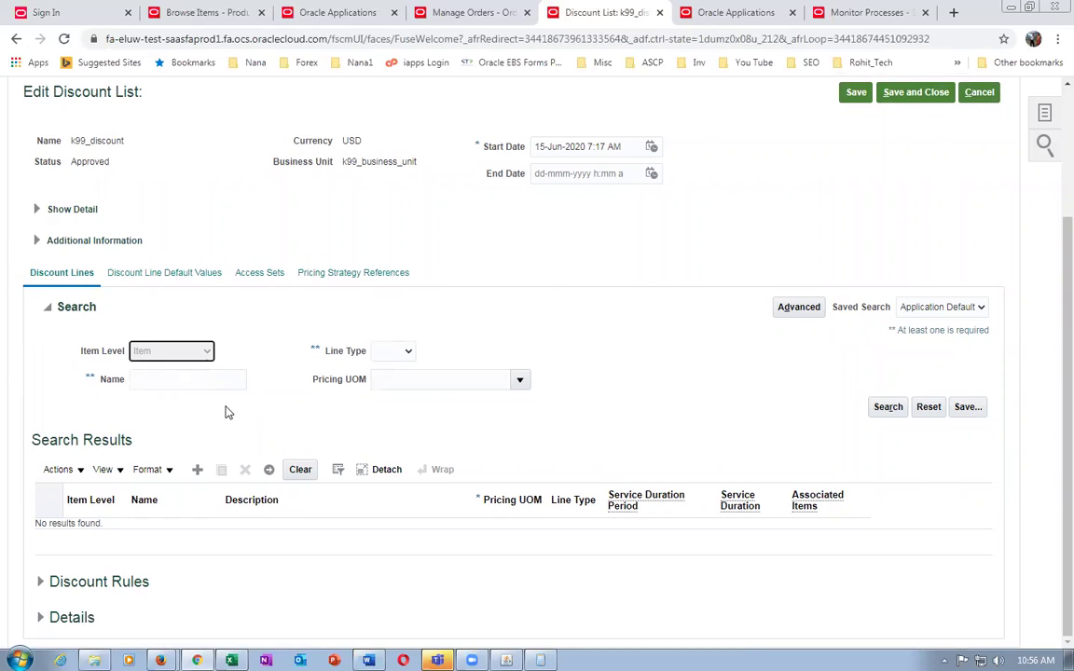
{"action": "left_click", "coordinate": [179, 381]}
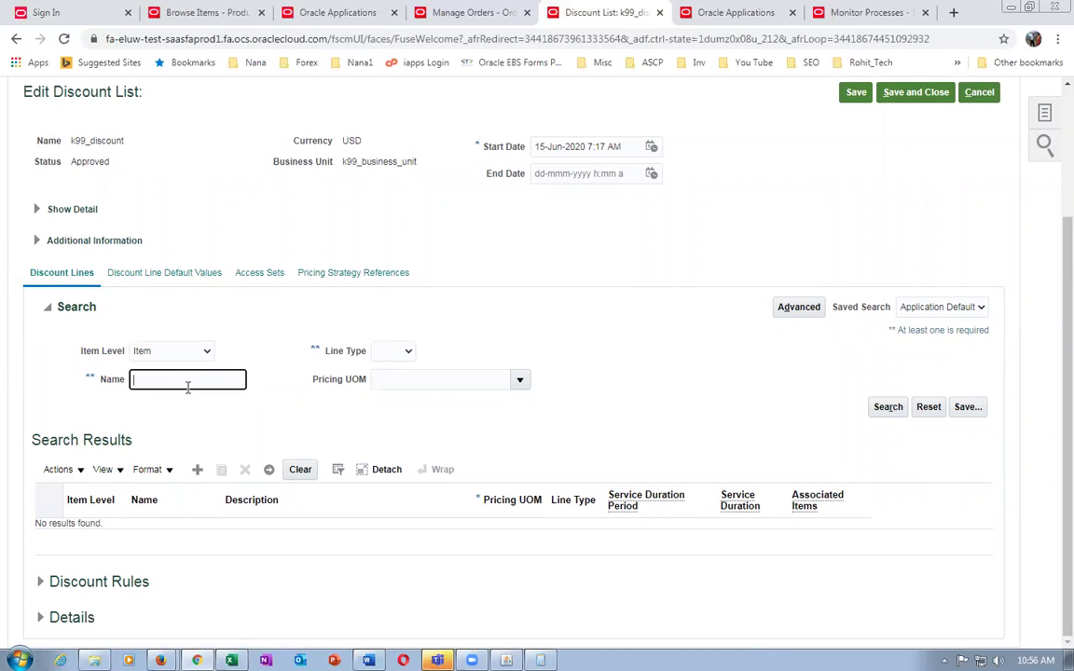
{"action": "type", "text": "k99_discount_simple"}
{"action": "key", "text": "Tab"}
{"action": "left_click", "coordinate": [888, 408]}
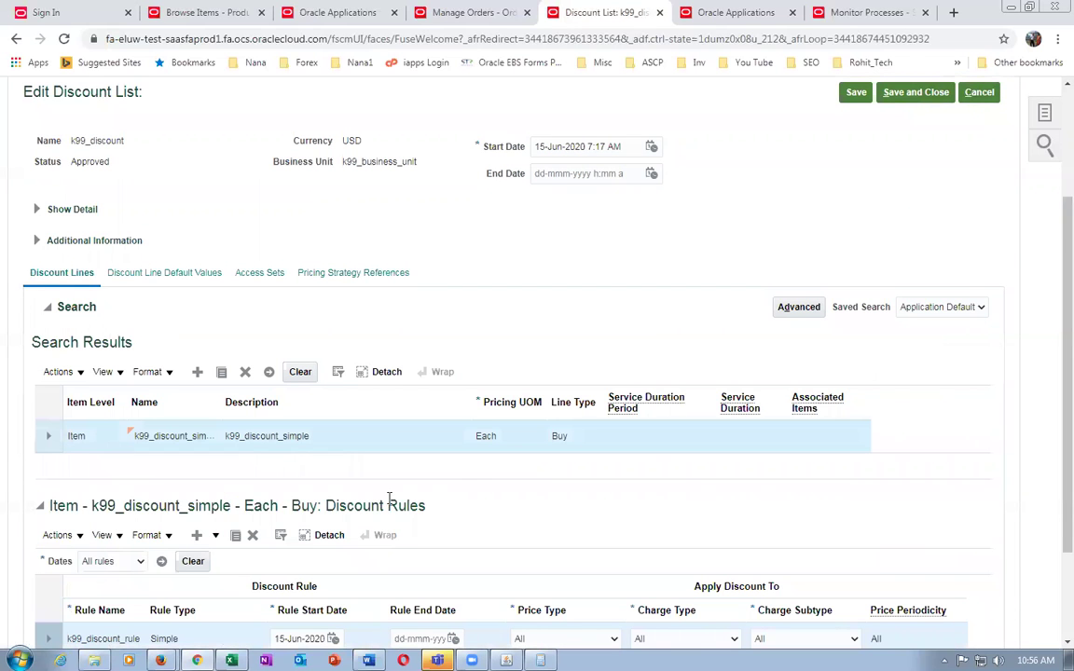
{"action": "scroll", "coordinate": [424, 500], "scroll_direction": "down", "scroll_amount": 3}
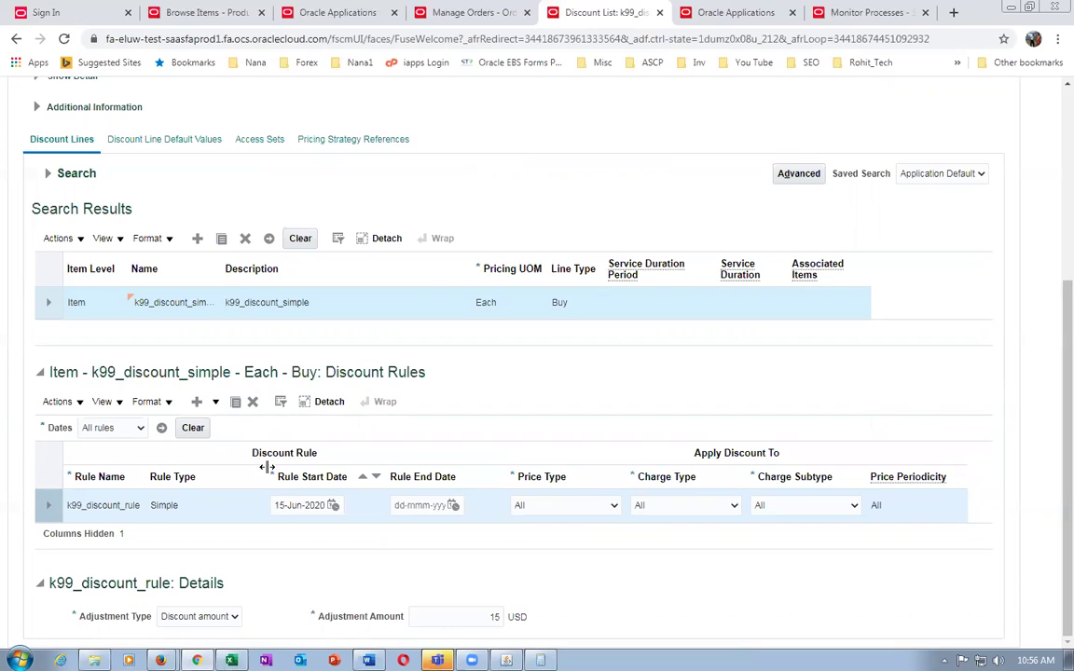
{"action": "left_click", "coordinate": [357, 307]}
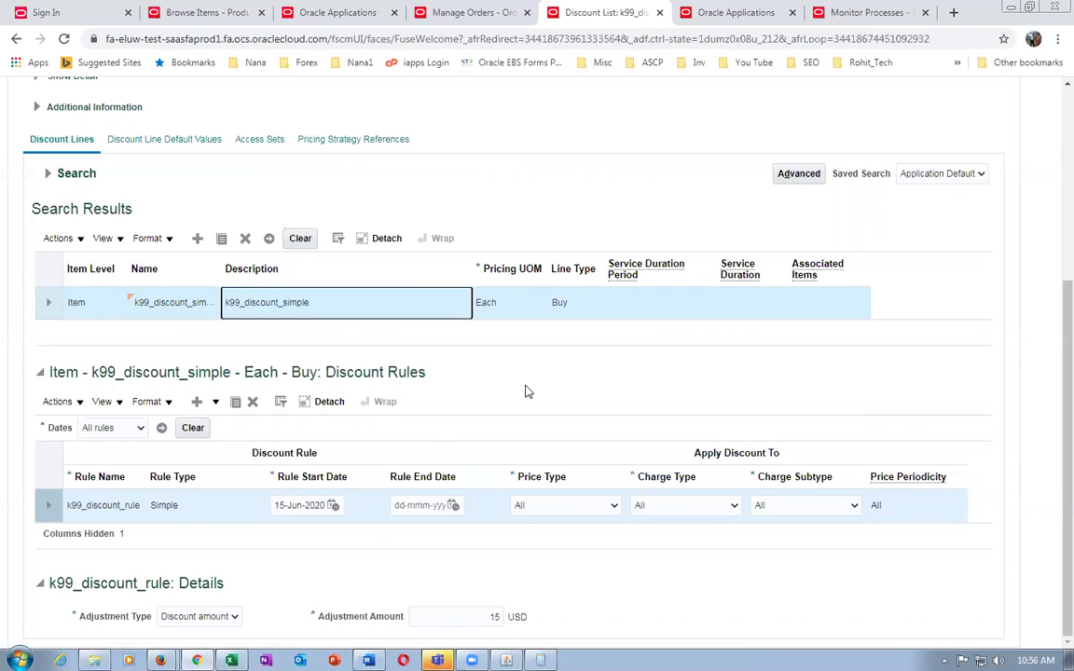
- Review the access sets, pricing strategy references, line default values and discount rule of k99_discount, then leave the list without saving
{"action": "scroll", "coordinate": [525, 392], "scroll_direction": "up", "scroll_amount": 2}
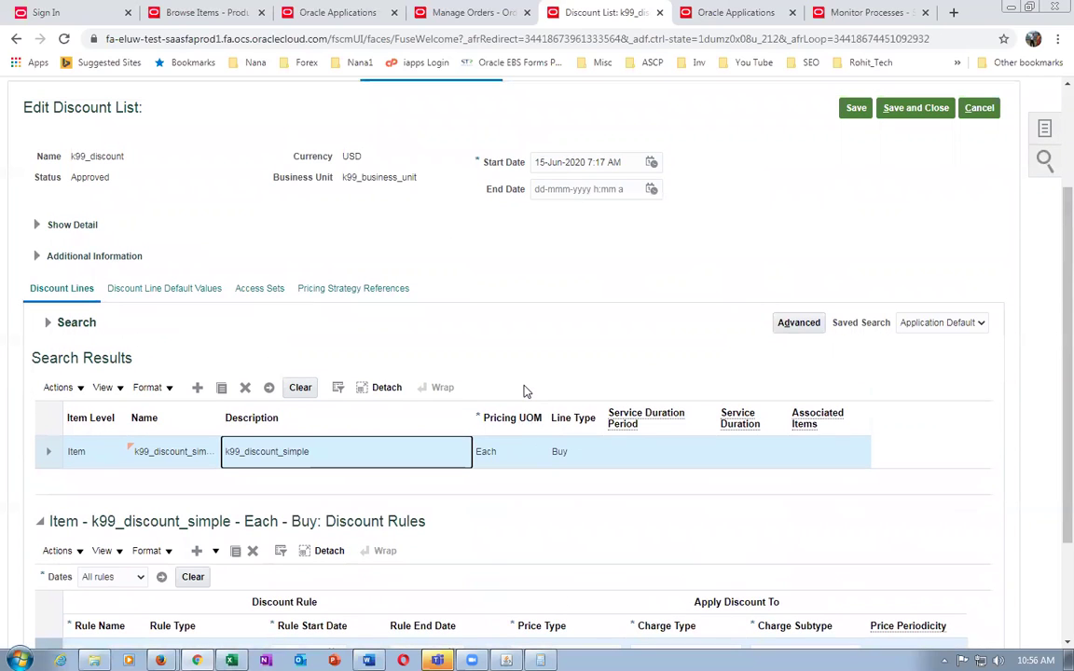
{"action": "left_click", "coordinate": [248, 291]}
{"action": "left_click", "coordinate": [140, 538]}
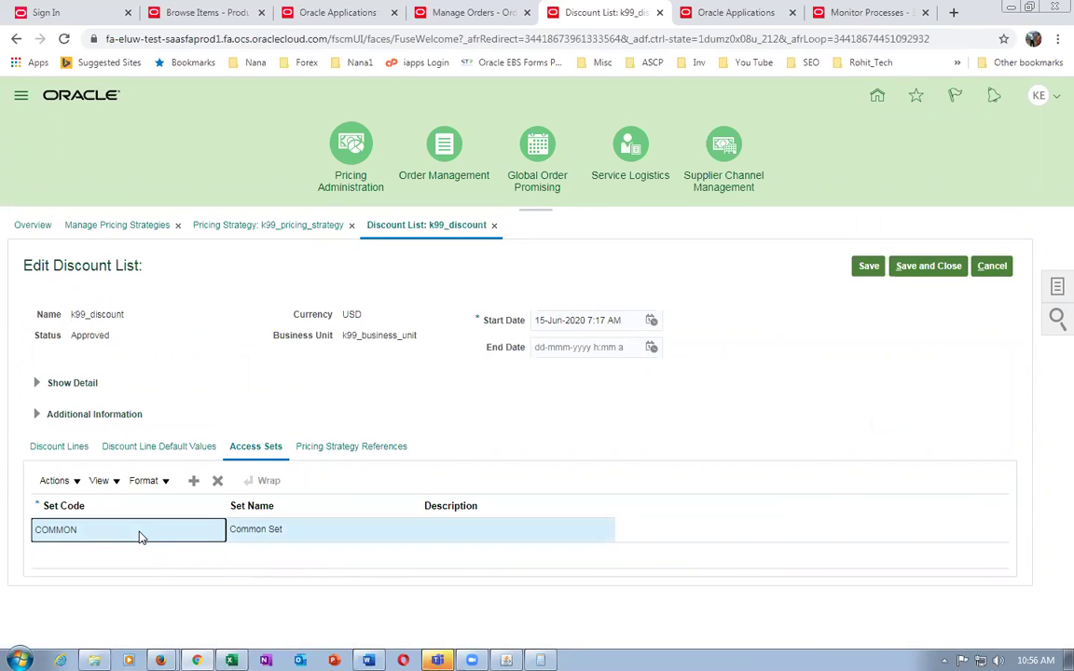
{"action": "left_click", "coordinate": [396, 447]}
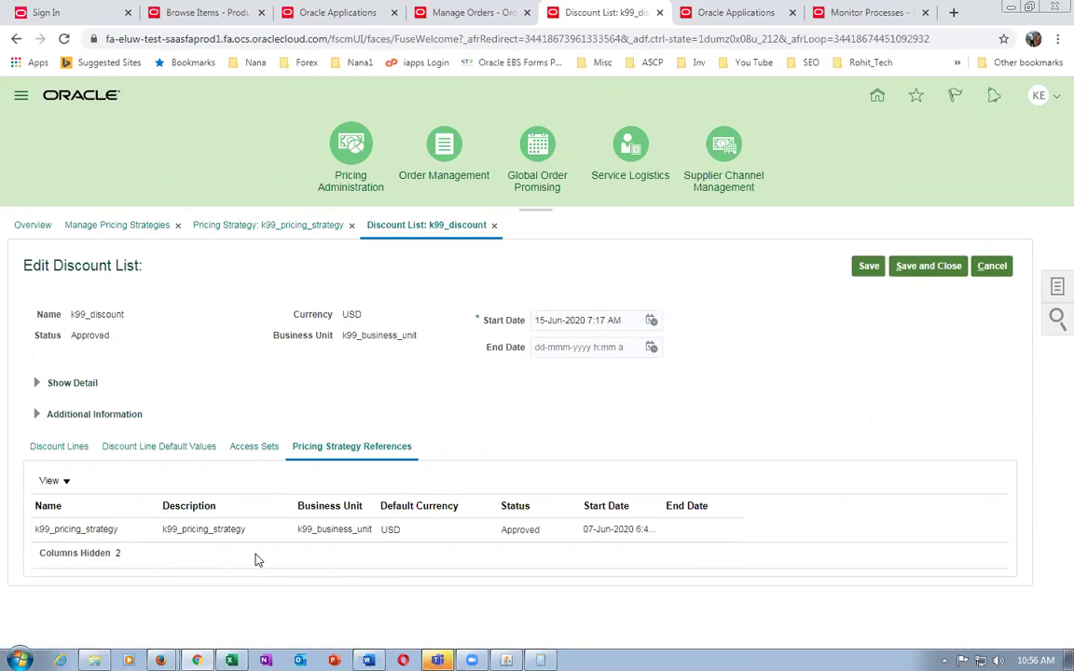
{"action": "left_click", "coordinate": [166, 449]}
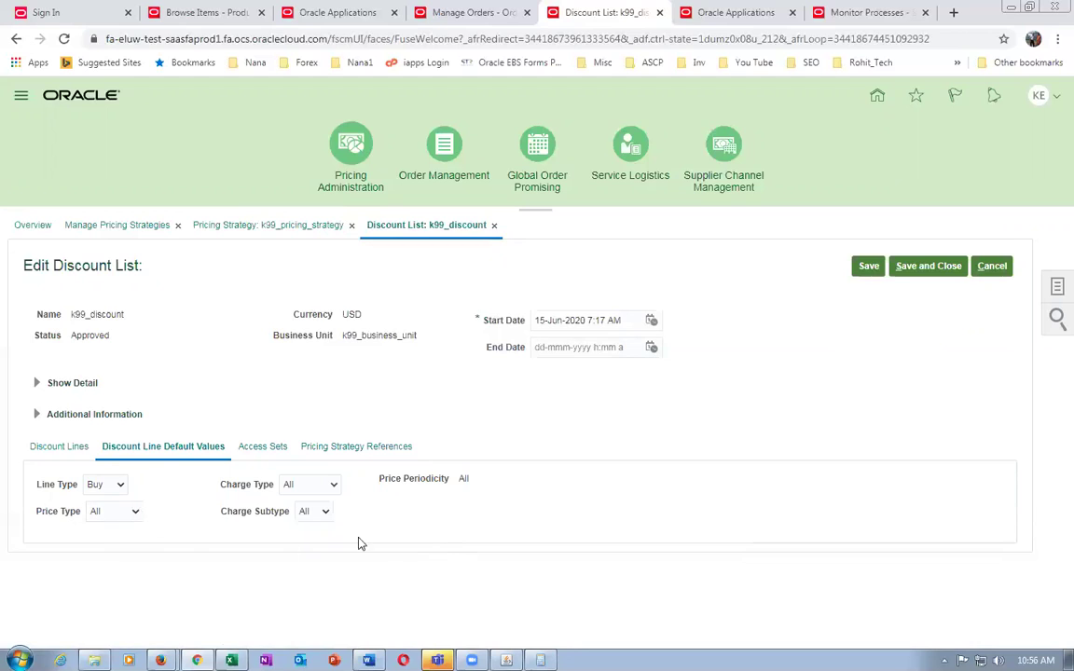
{"action": "left_click", "coordinate": [53, 449]}
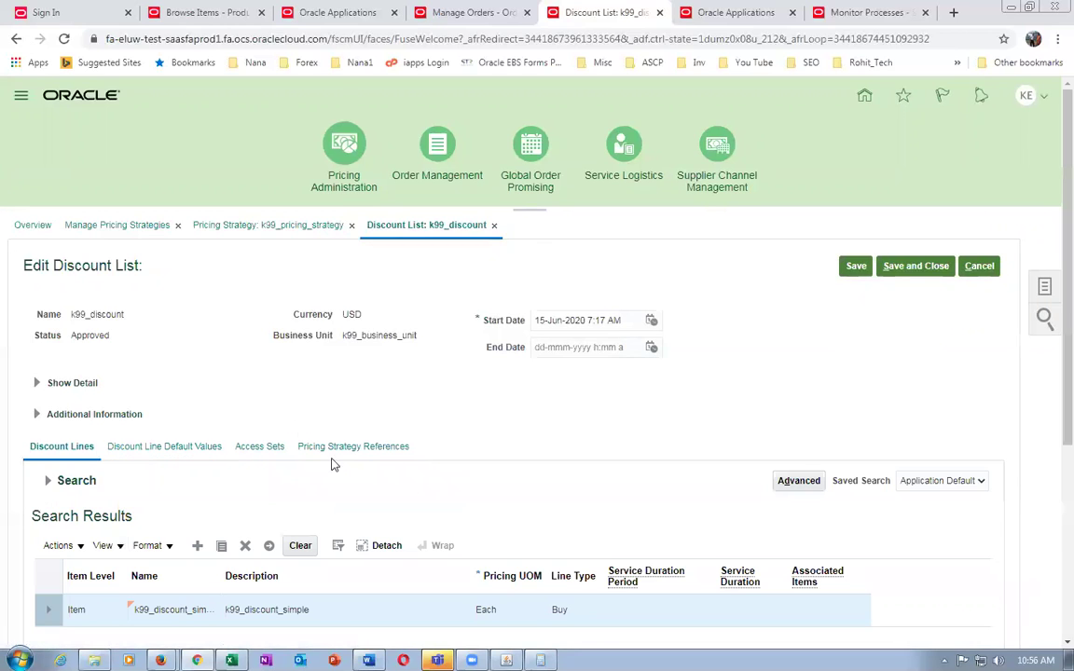
{"action": "scroll", "coordinate": [452, 497], "scroll_direction": "down", "scroll_amount": 2}
{"action": "scroll", "coordinate": [453, 499], "scroll_direction": "down", "scroll_amount": 2}
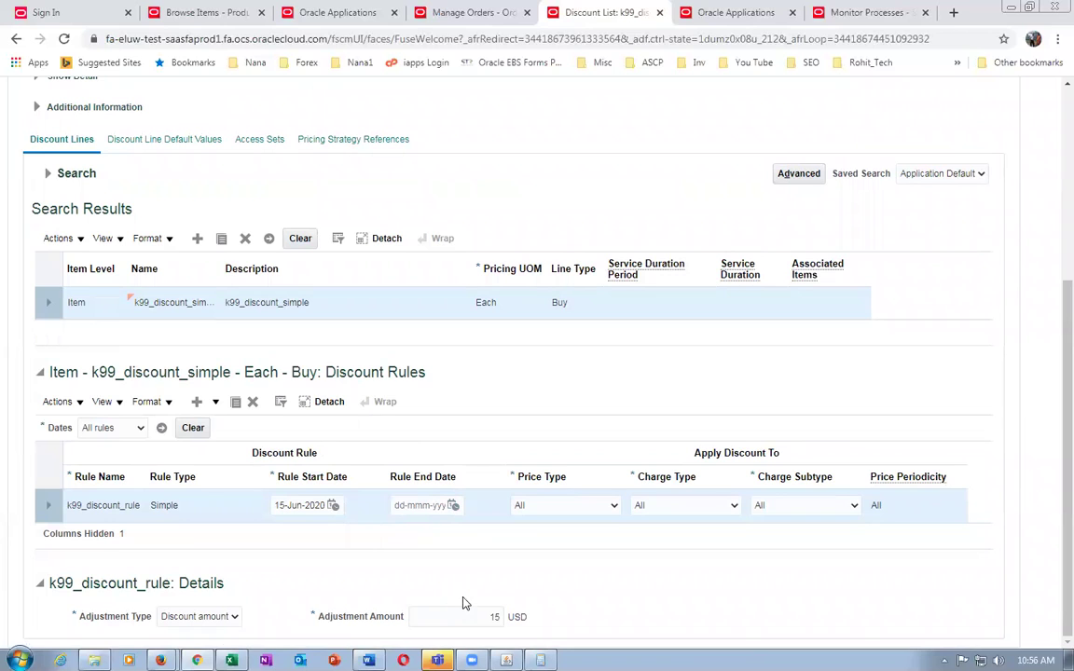
{"action": "scroll", "coordinate": [464, 603], "scroll_direction": "up", "scroll_amount": 4}
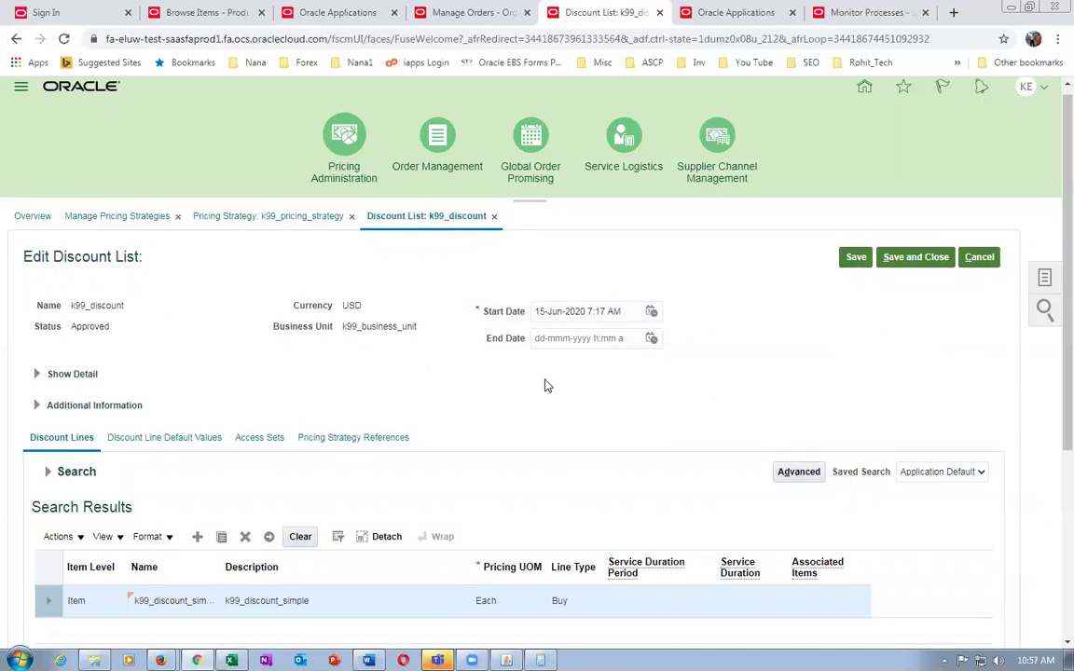
{"action": "left_click", "coordinate": [967, 262]}
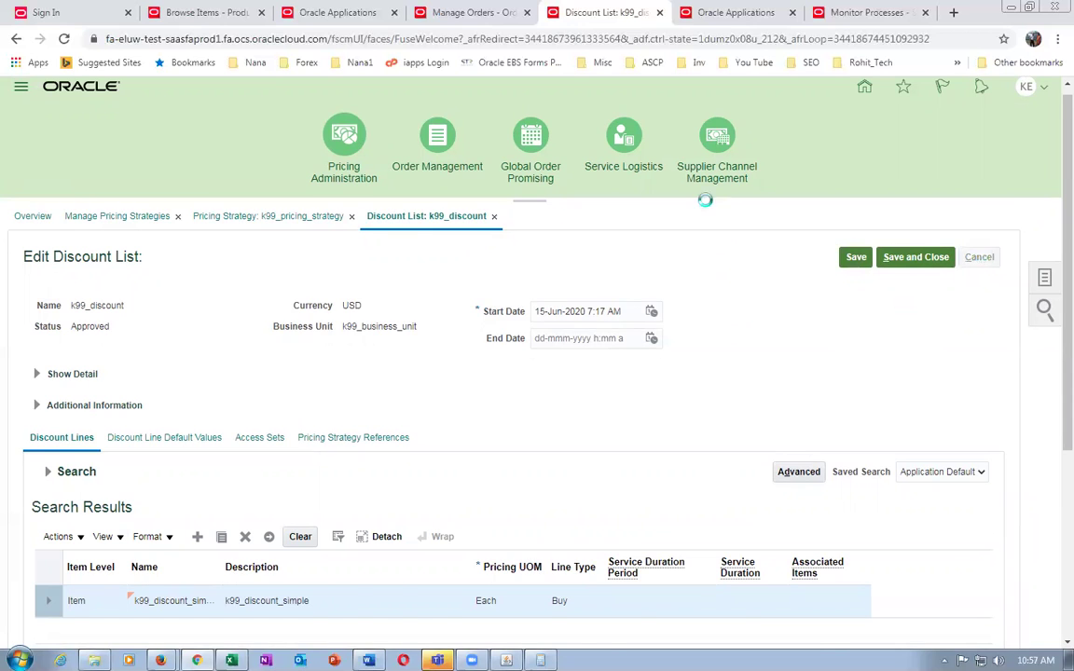
- Switch to the Manage Orders browser tab, discard the unsaved order, and create a new order for customer k99_cust_1
{"action": "left_click", "coordinate": [508, 11]}
{"action": "left_click", "coordinate": [1028, 187]}
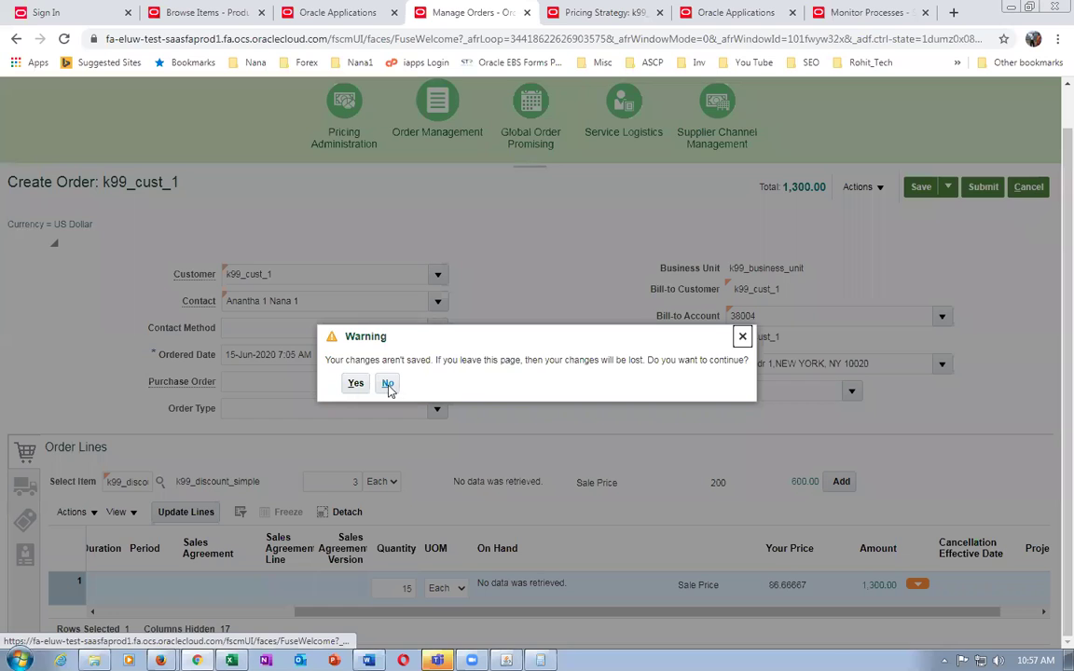
{"action": "left_click", "coordinate": [355, 384]}
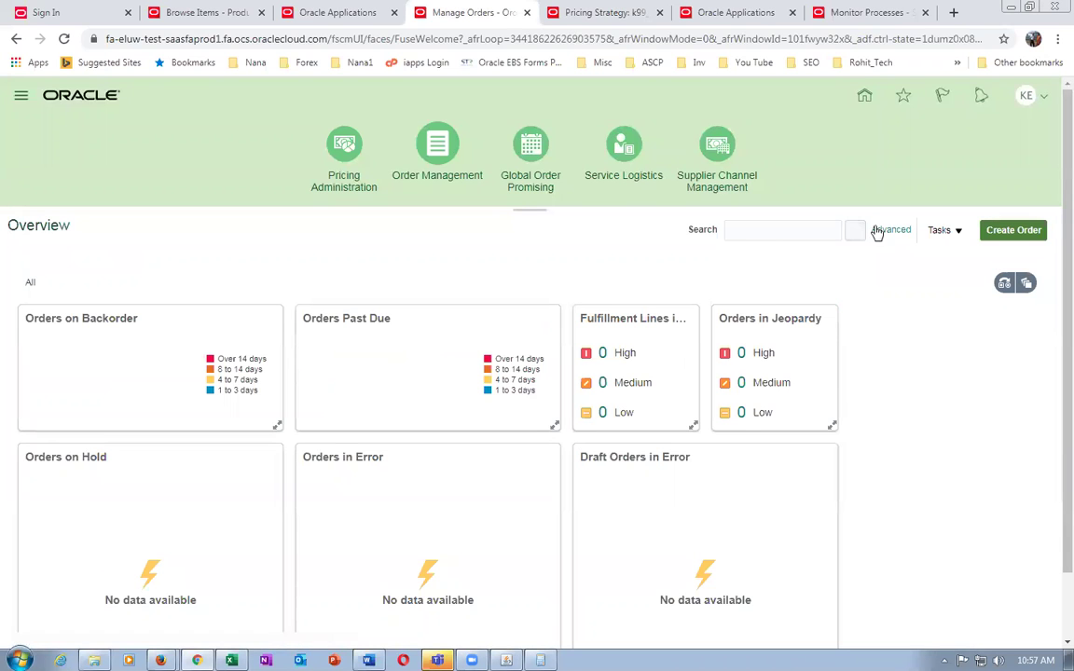
{"action": "left_click", "coordinate": [995, 230]}
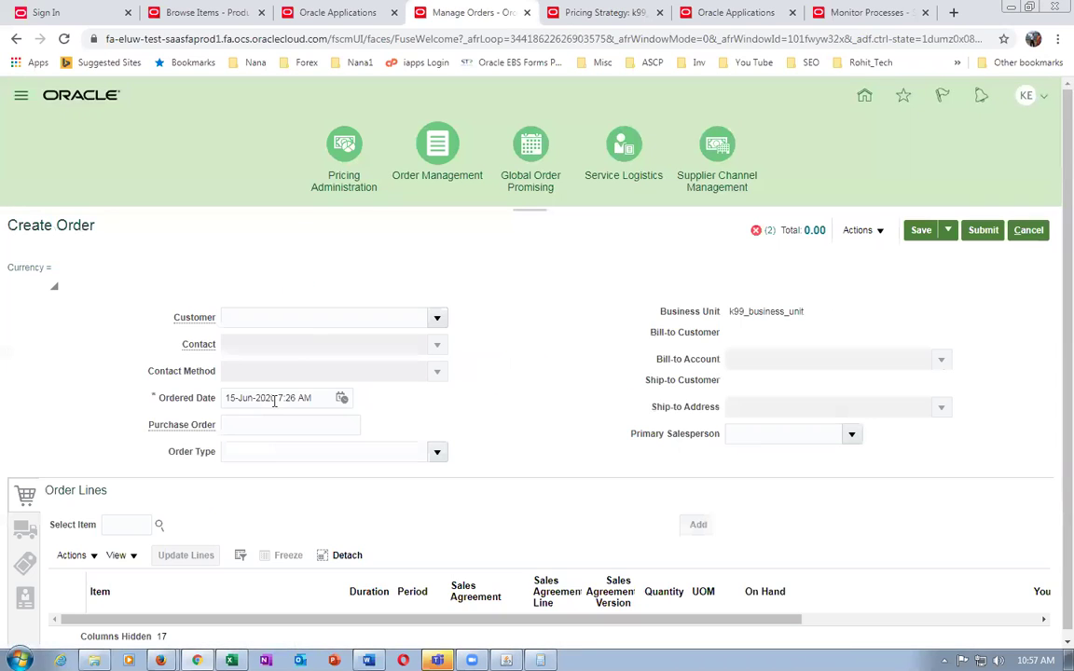
{"action": "left_click", "coordinate": [318, 315]}
{"action": "type", "text": "k99"}
{"action": "left_click", "coordinate": [280, 341]}
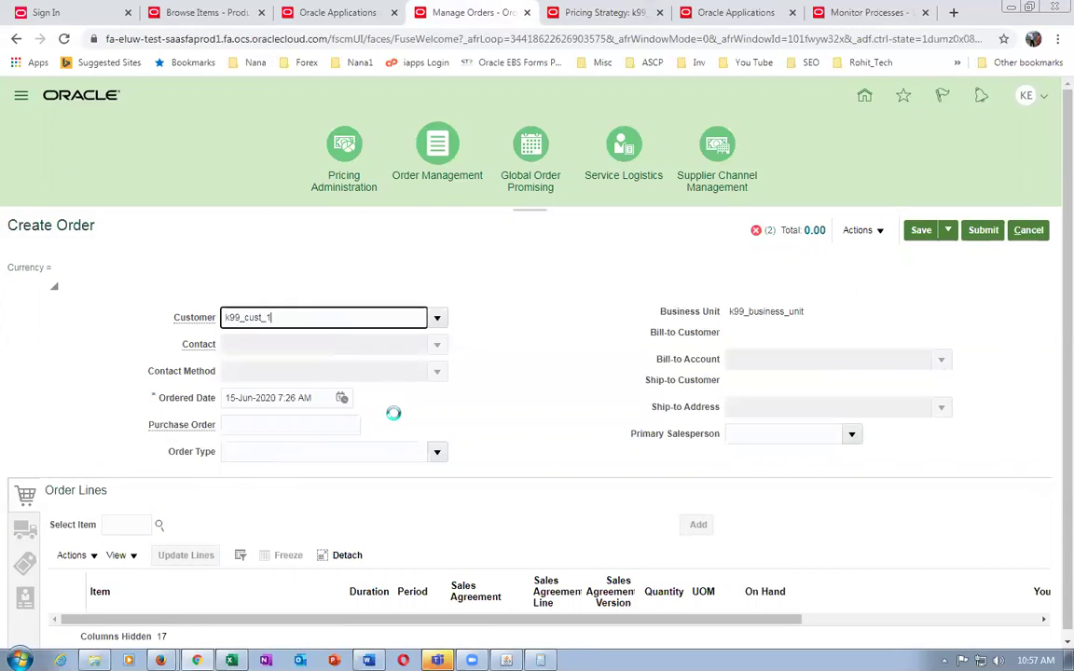
- Select the item k99_discount_simple for a new order line and set its quantity to 2
{"action": "left_click", "coordinate": [125, 525]}
{"action": "type", "text": "k99_discou"}
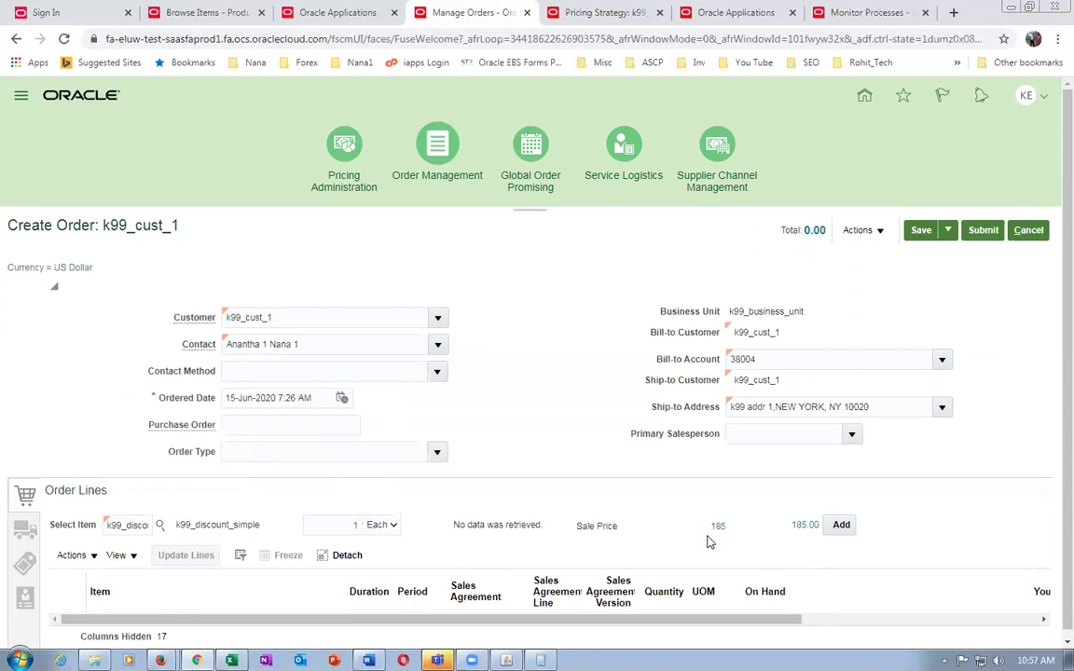
{"action": "double_click", "coordinate": [317, 526]}
{"action": "type", "text": "2"}
{"action": "key", "text": "Tab"}
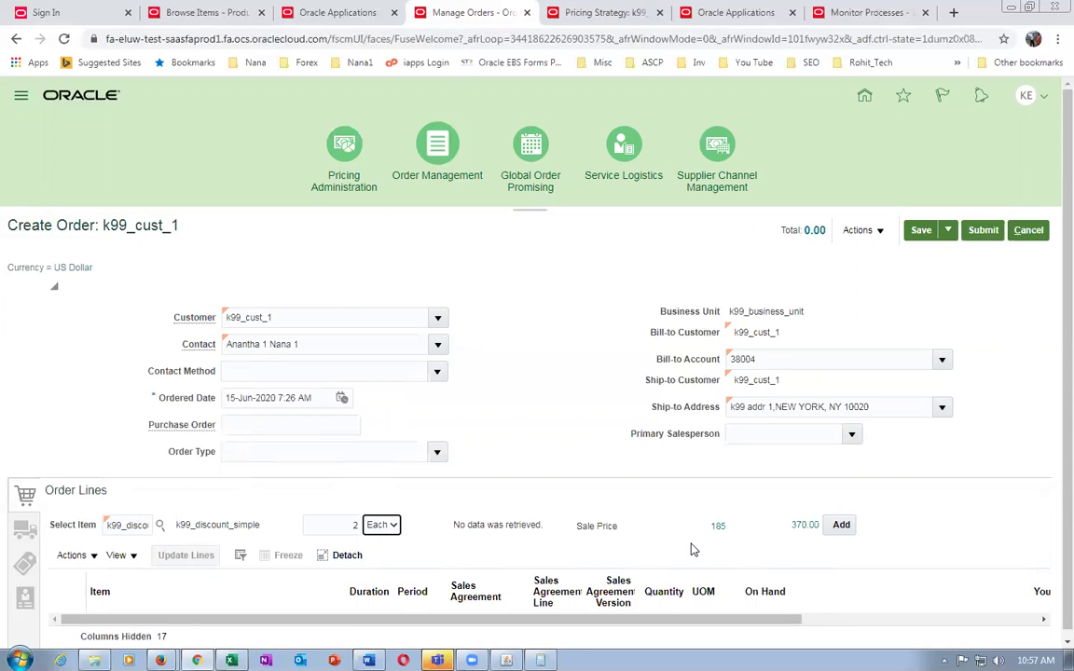
- Switch to the Pricing Strategy browser tab, open discount list k99_discount, and search its lines at Item level for k99_discount_simple
{"action": "left_click", "coordinate": [601, 12]}
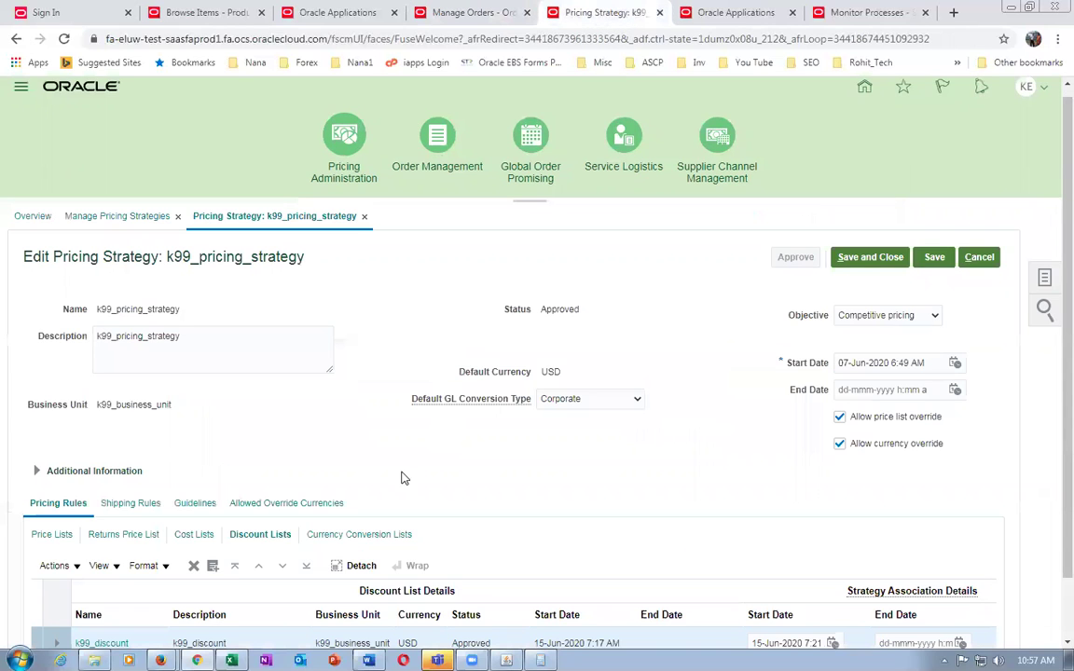
{"action": "scroll", "coordinate": [403, 479], "scroll_direction": "down", "scroll_amount": 2}
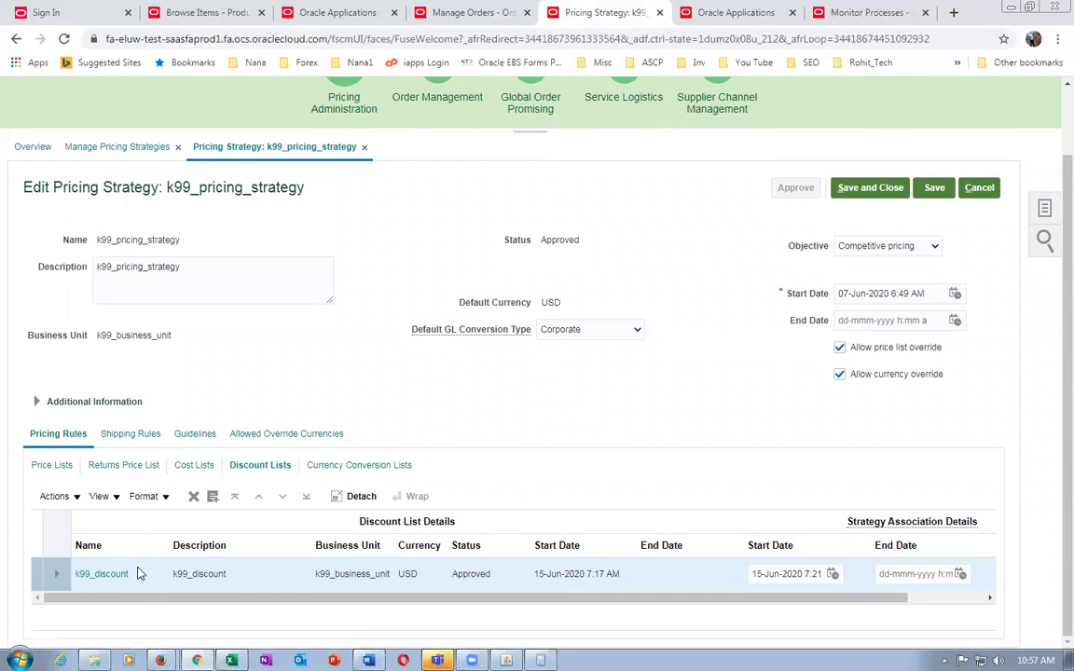
{"action": "left_click", "coordinate": [109, 575]}
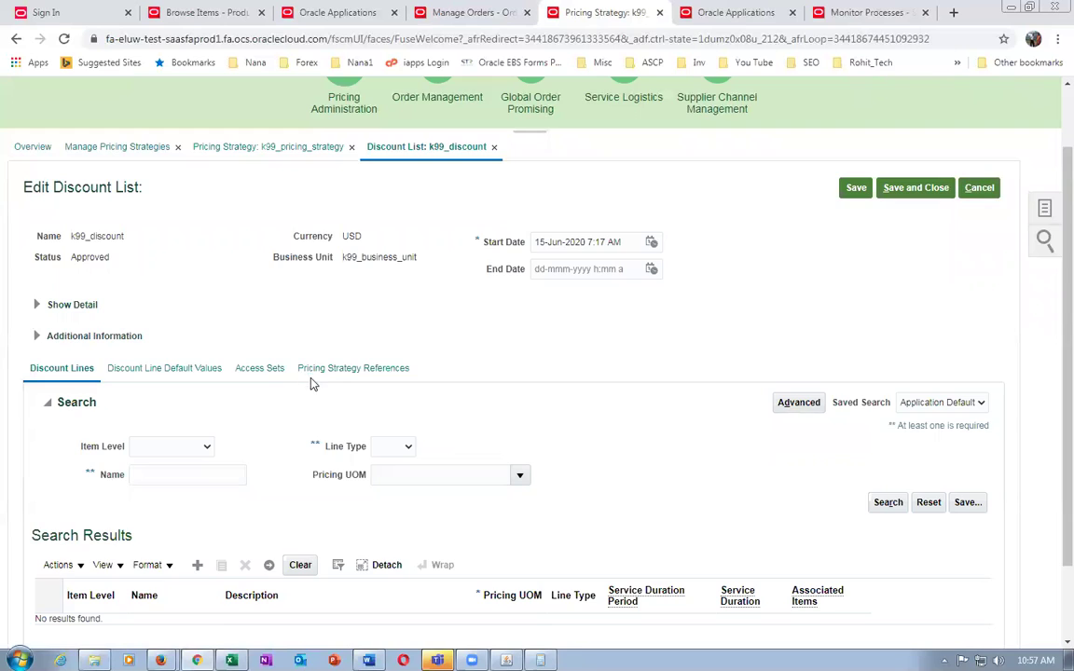
{"action": "scroll", "coordinate": [312, 384], "scroll_direction": "down", "scroll_amount": 2}
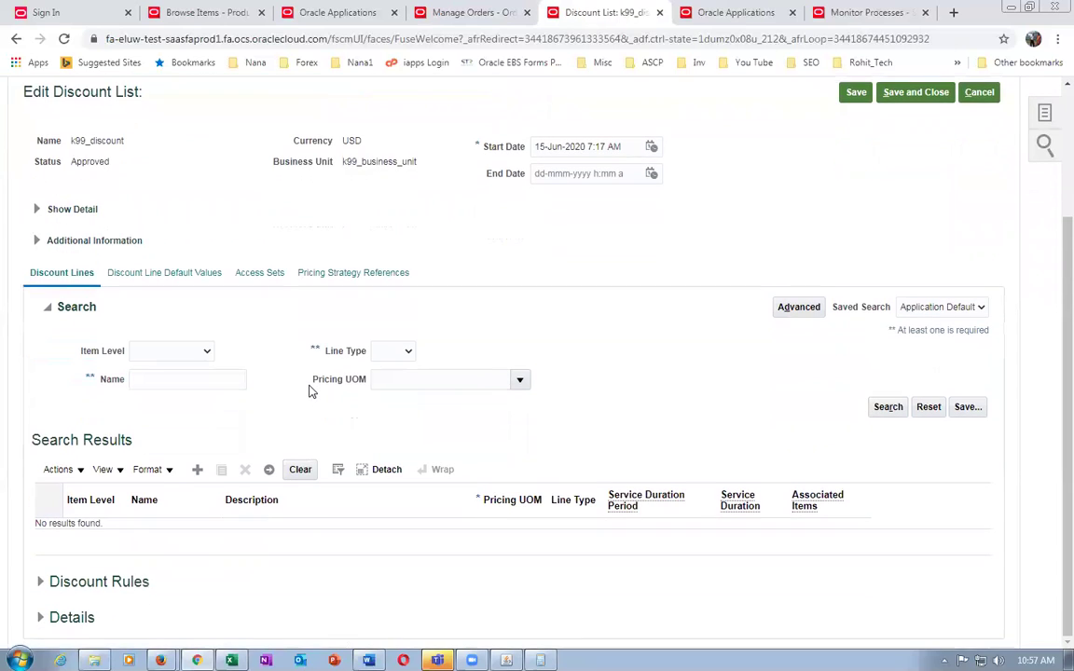
{"action": "left_click", "coordinate": [188, 355]}
{"action": "left_click", "coordinate": [180, 375]}
{"action": "left_click", "coordinate": [179, 378]}
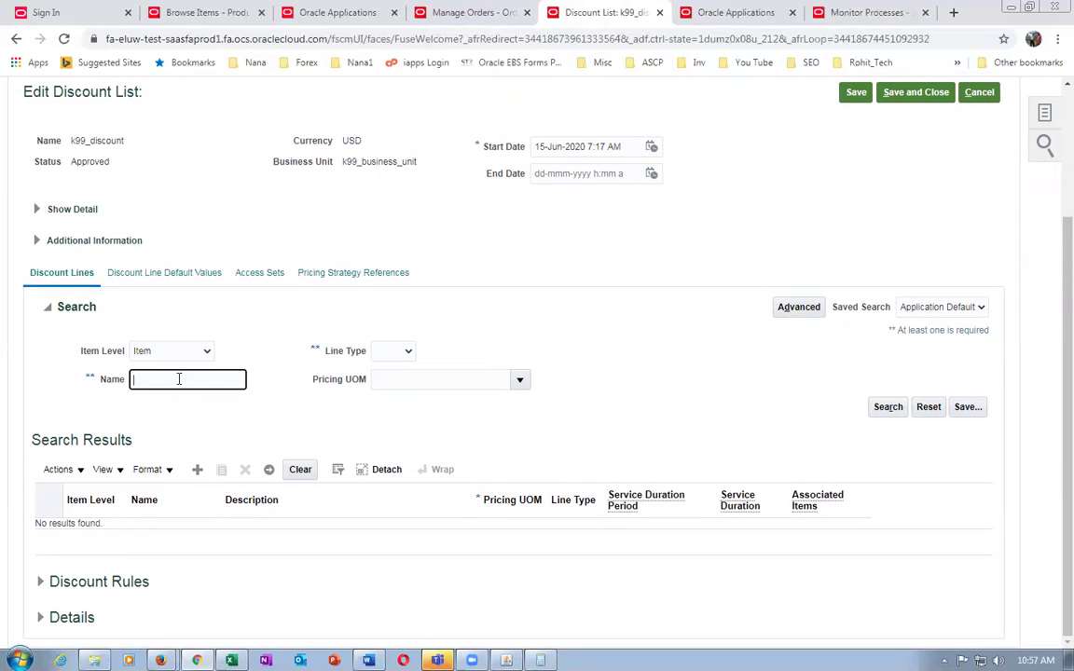
{"action": "type", "text": "k99_discount_simple"}
{"action": "key", "text": "Tab"}
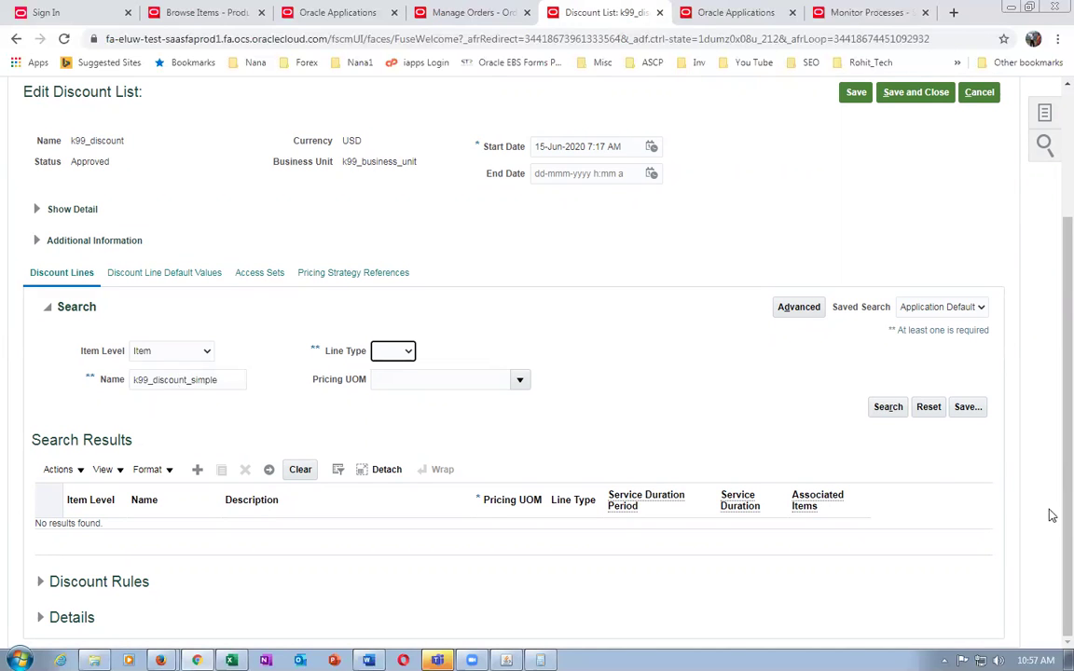
{"action": "left_click", "coordinate": [887, 406]}
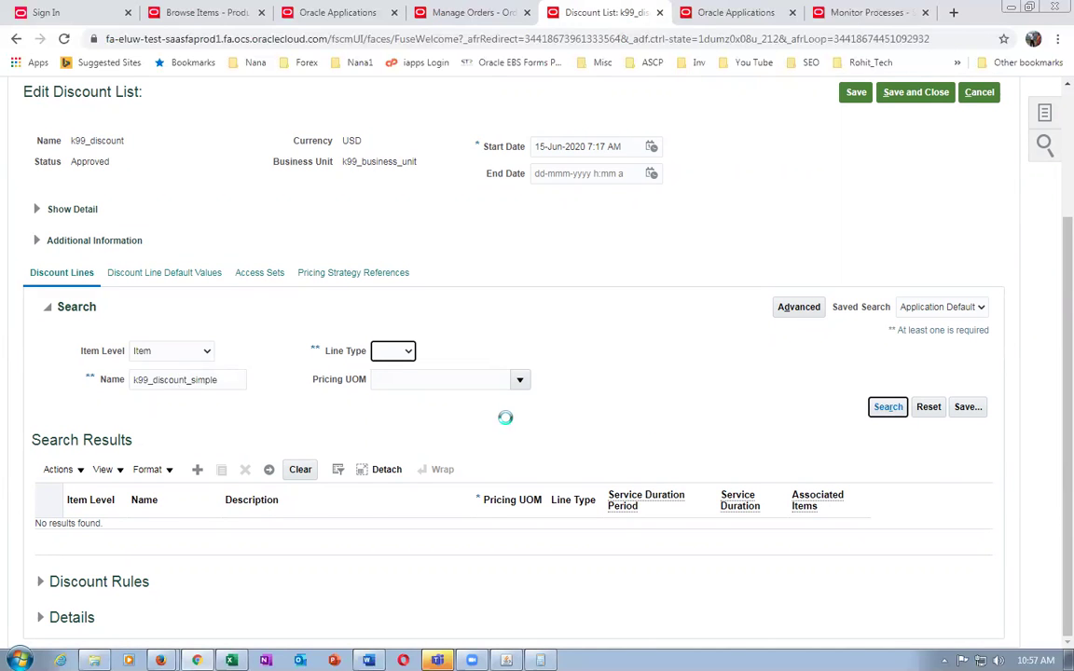
{"action": "scroll", "coordinate": [491, 438], "scroll_direction": "down", "scroll_amount": 3}
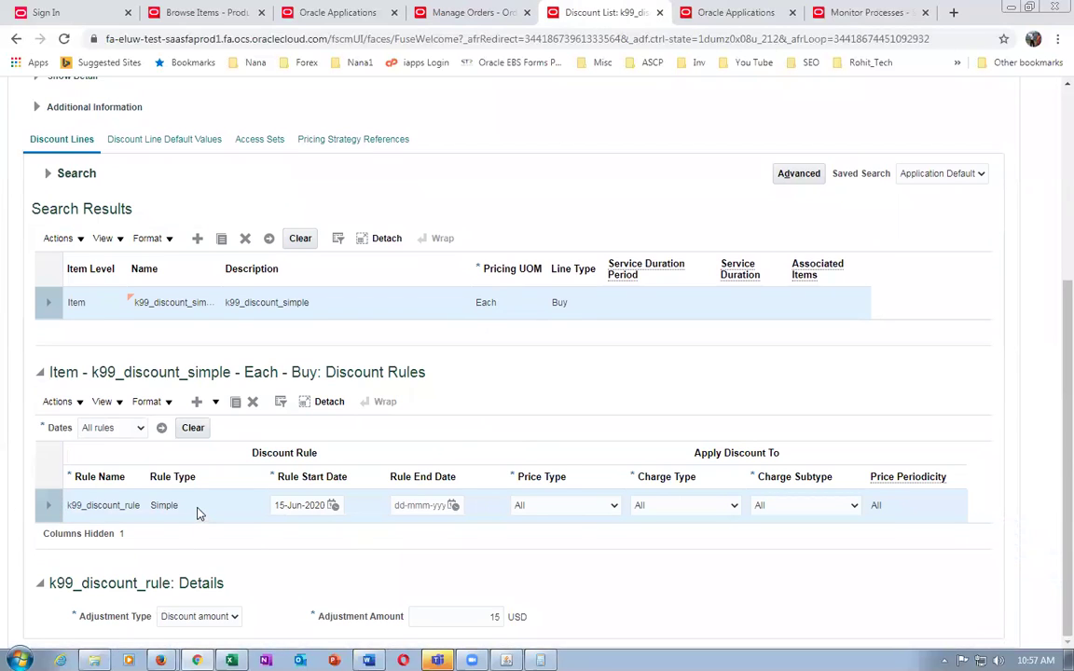
- Delete the simple discount rule k99_discount_rule from the k99_discount_simple line and save the discount list
{"action": "left_click", "coordinate": [251, 401]}
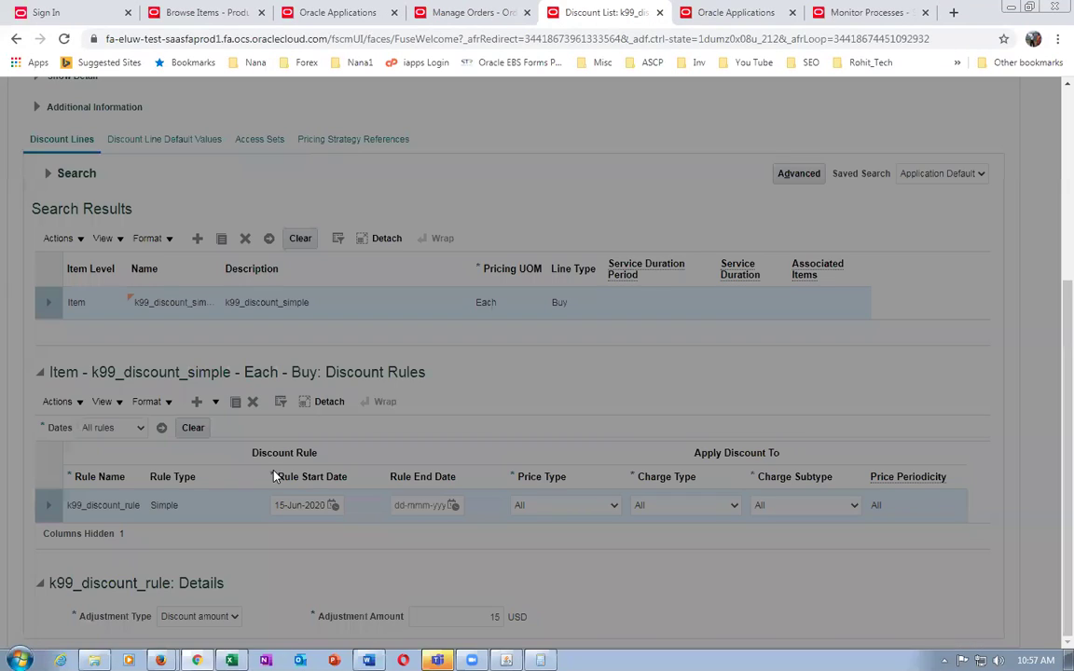
{"action": "left_click", "coordinate": [642, 390]}
{"action": "scroll", "coordinate": [880, 473], "scroll_direction": "up", "scroll_amount": 5}
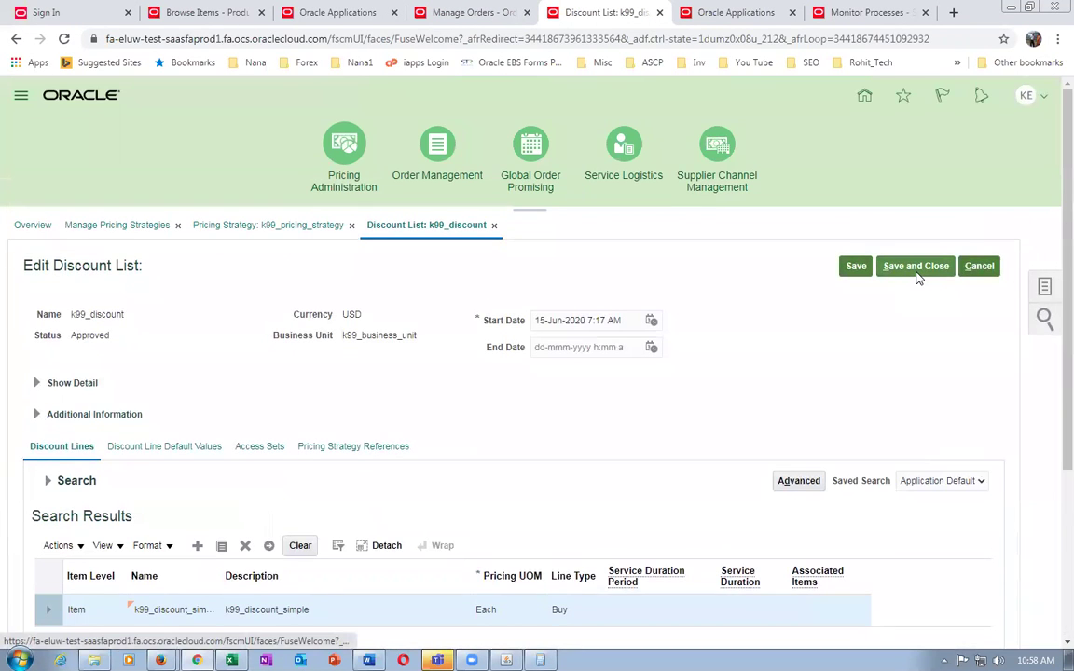
{"action": "left_click", "coordinate": [855, 266]}
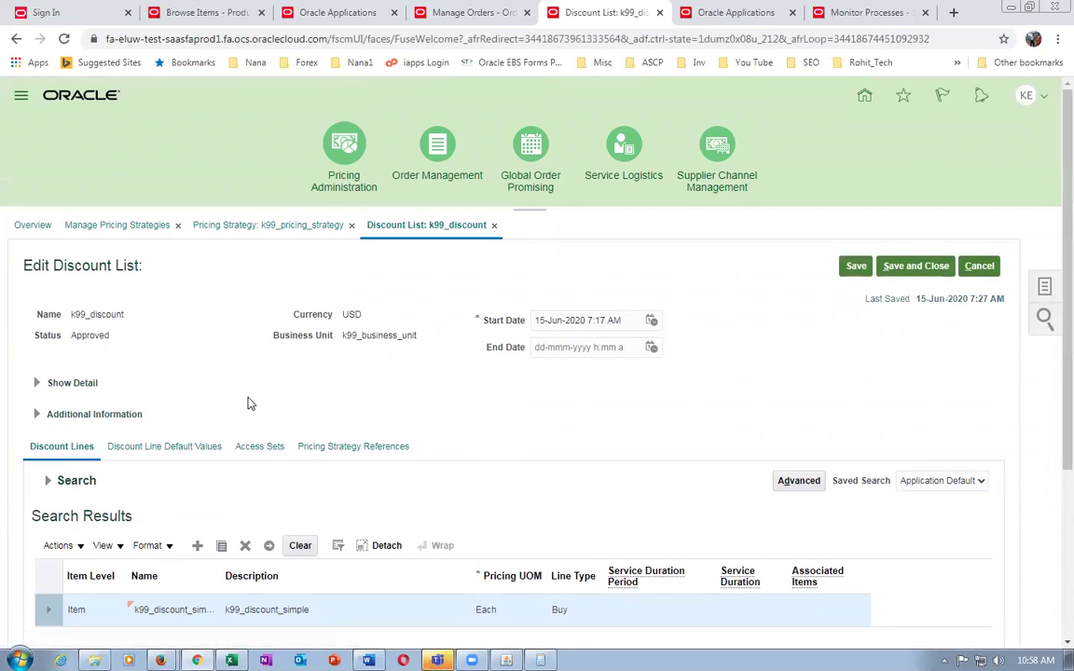
- Create a tier based discount rule for k99_discount_simple named "k99_tiered discount", starting 15-Jun-2020 7:27 AM
{"action": "scroll", "coordinate": [247, 403], "scroll_direction": "down", "scroll_amount": 3}
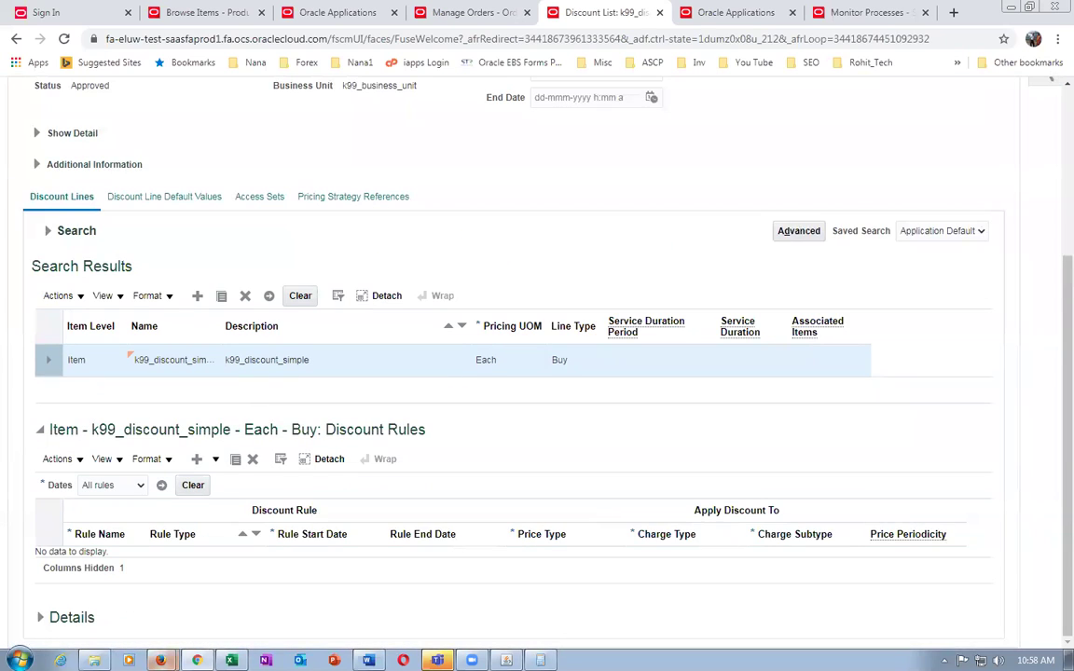
{"action": "left_click", "coordinate": [209, 463]}
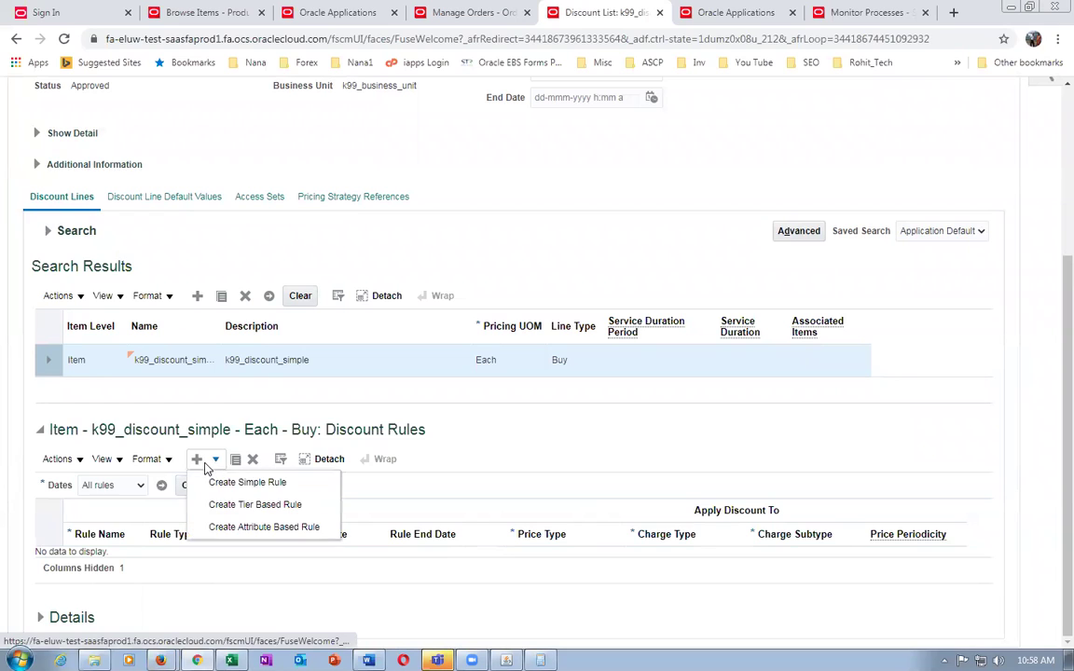
{"action": "left_click", "coordinate": [269, 505]}
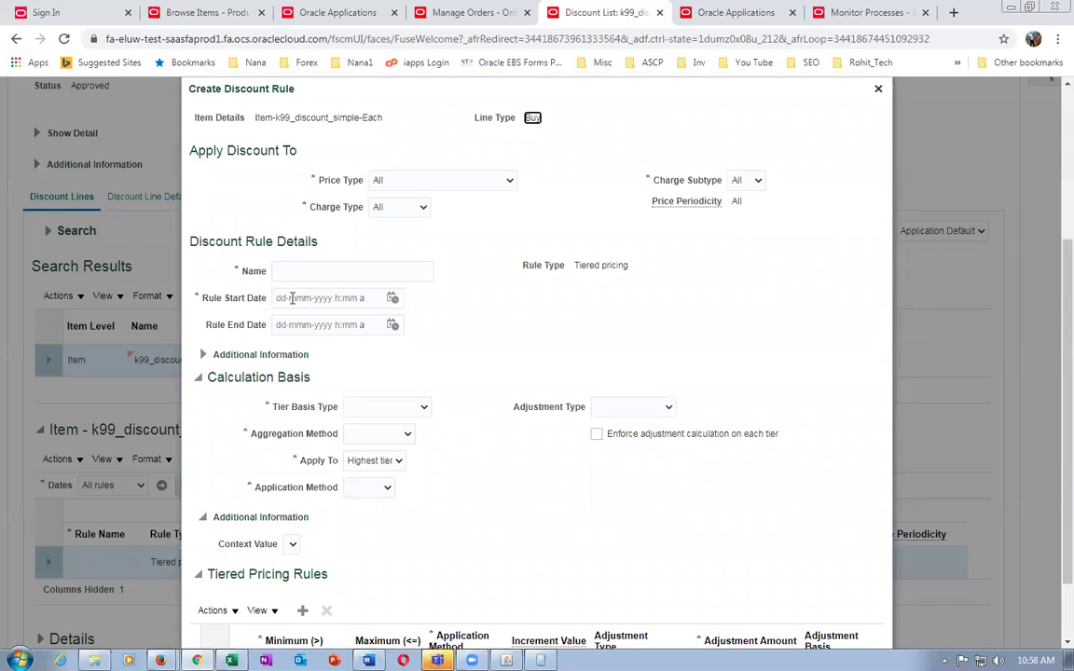
{"action": "left_click", "coordinate": [305, 271]}
{"action": "type", "text": "k99_tiered discount"}
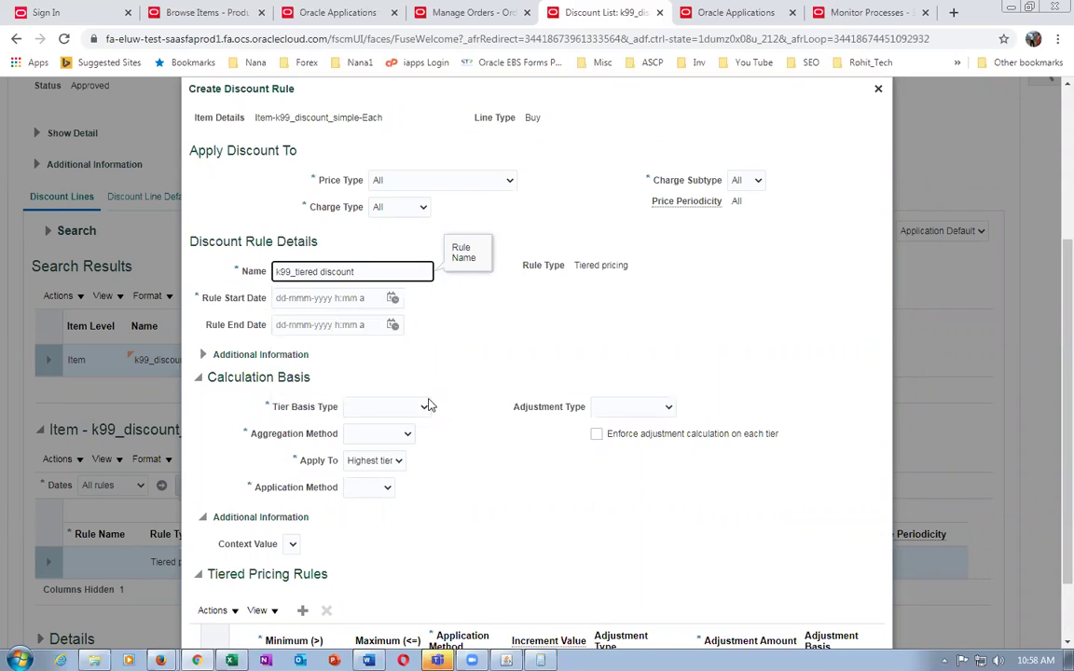
{"action": "left_click", "coordinate": [392, 297]}
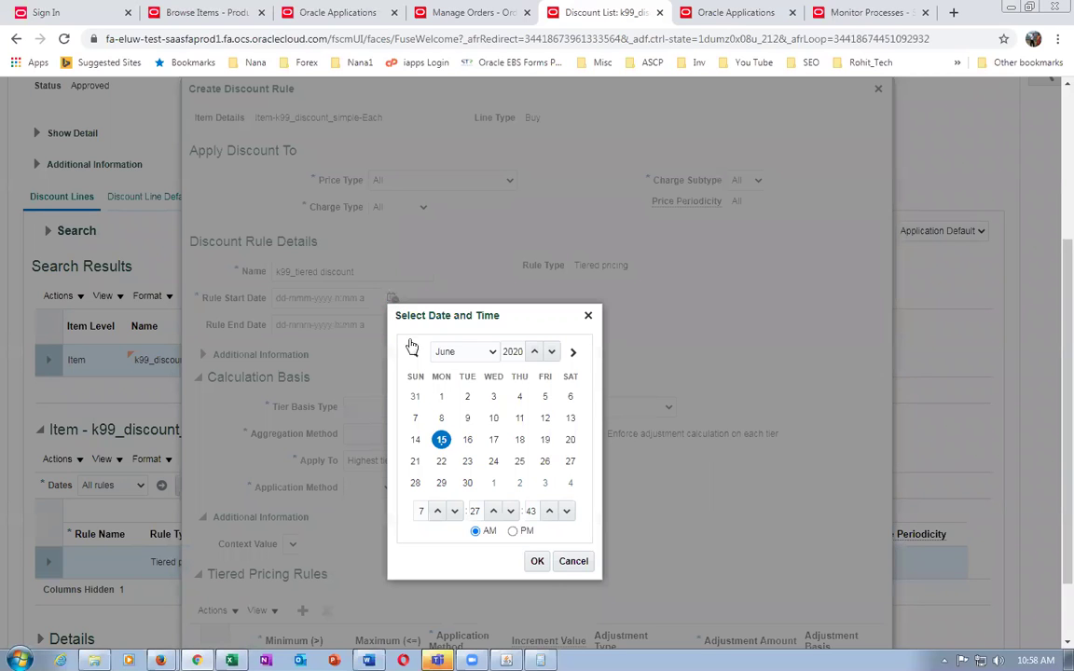
{"action": "left_click", "coordinate": [537, 560]}
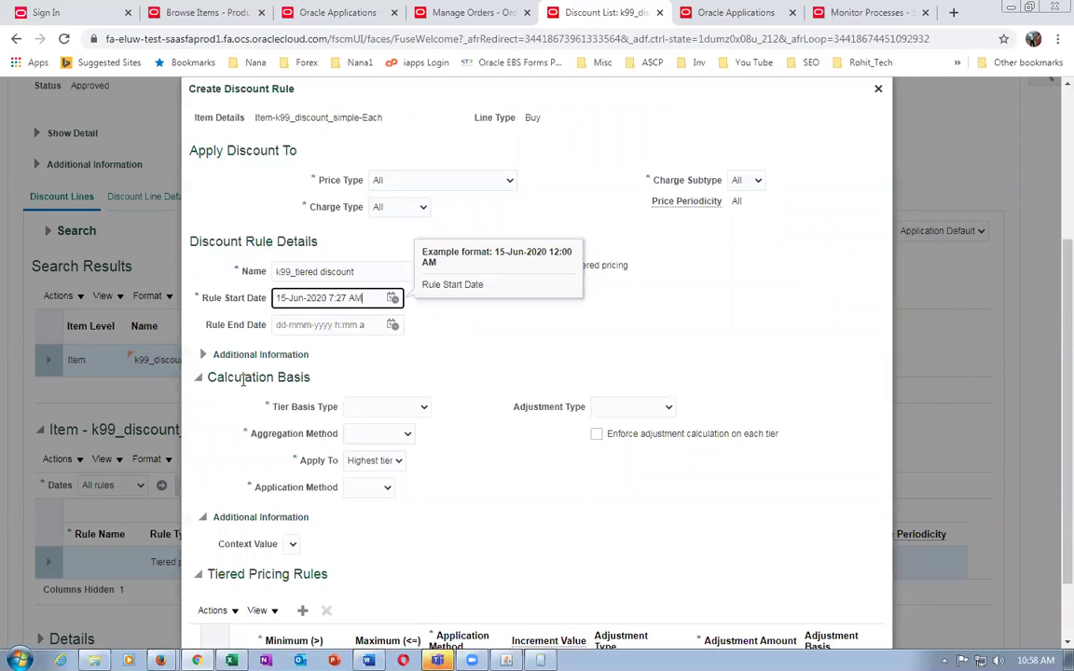
- Set the rule's calculation basis to Item quantity, aggregation On line, applied to All tiers, with application method Per unit
{"action": "left_click", "coordinate": [357, 413]}
{"action": "left_click", "coordinate": [356, 413]}
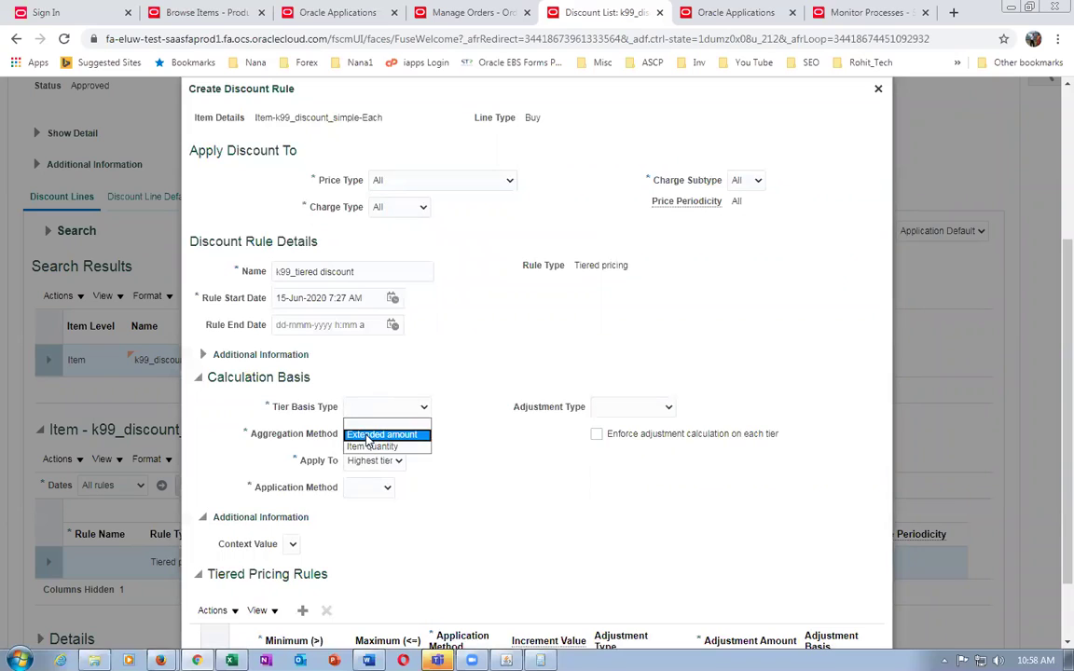
{"action": "left_click", "coordinate": [373, 447]}
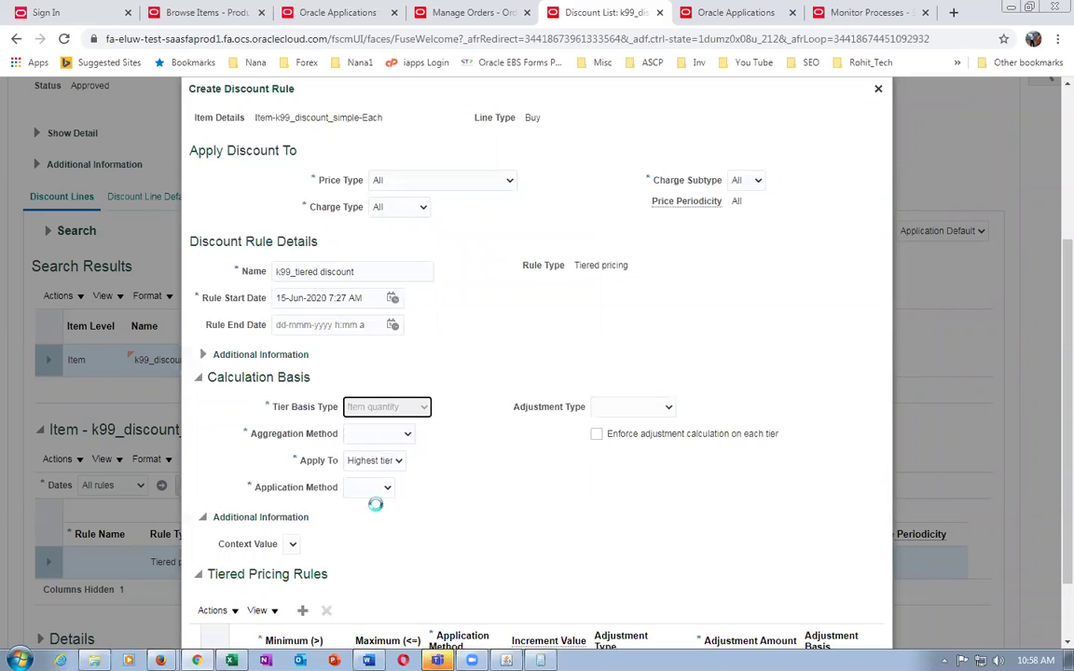
{"action": "left_click", "coordinate": [377, 435]}
{"action": "left_click", "coordinate": [377, 460]}
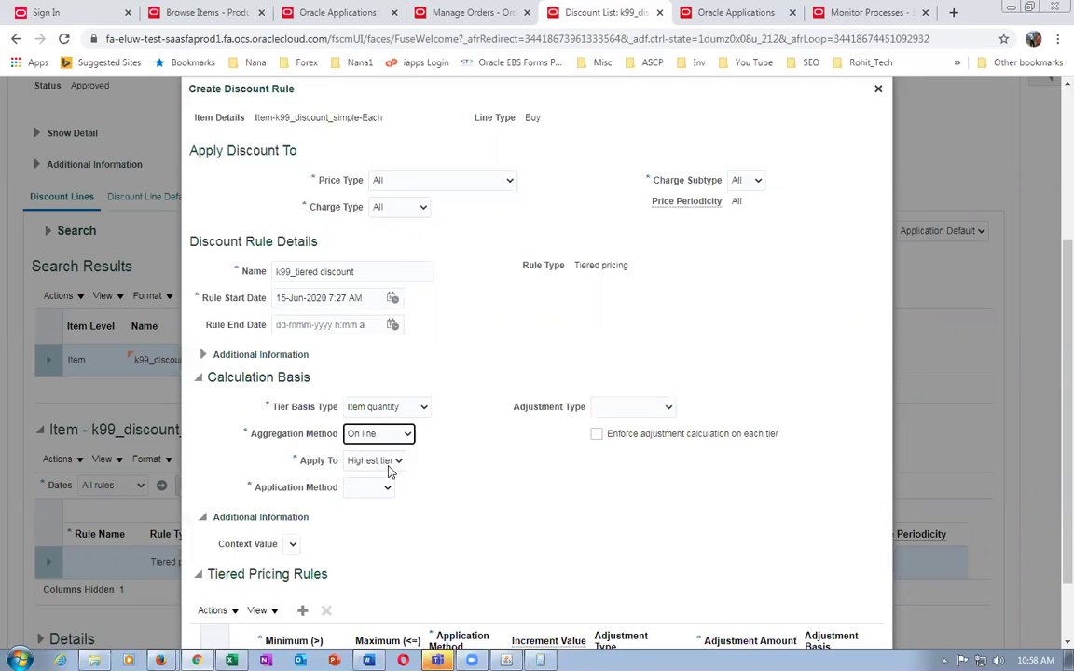
{"action": "left_click", "coordinate": [395, 461]}
{"action": "left_click", "coordinate": [365, 478]}
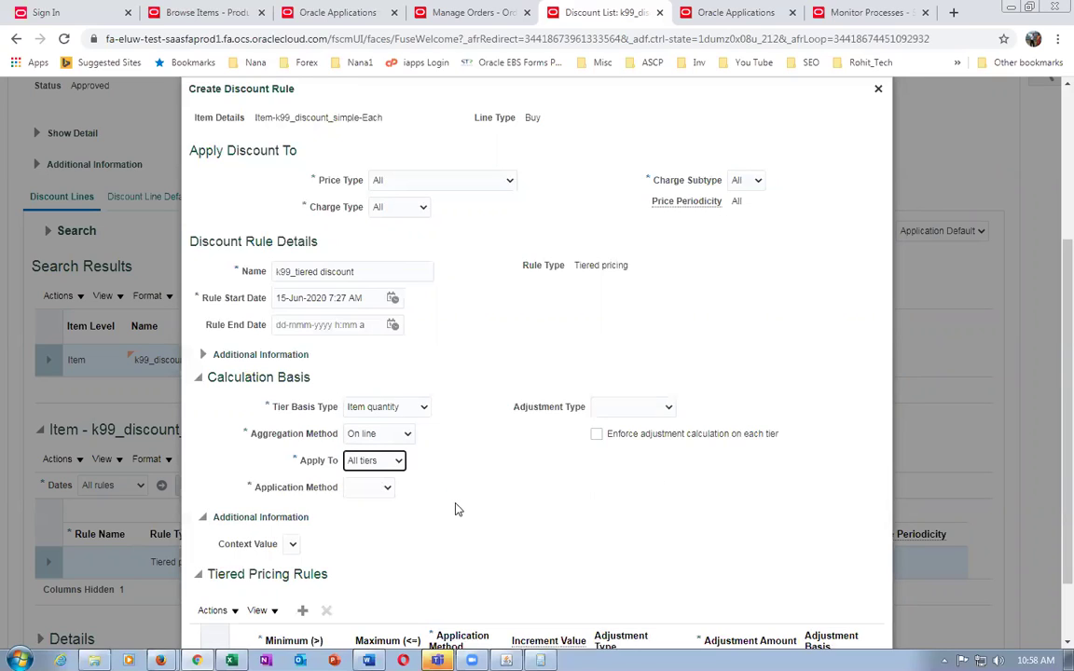
{"action": "left_click", "coordinate": [375, 489]}
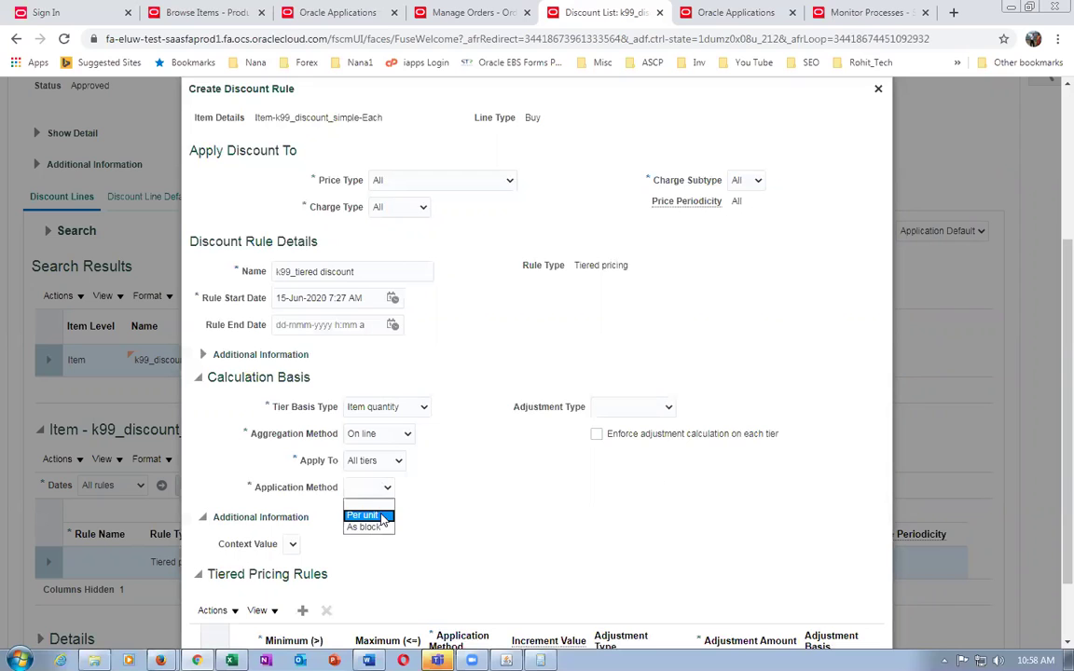
{"action": "left_click", "coordinate": [369, 515]}
- Add a first pricing tier for quantities up to 10 with a discount amount of 10 USD
{"action": "scroll", "coordinate": [511, 480], "scroll_direction": "down", "scroll_amount": 2}
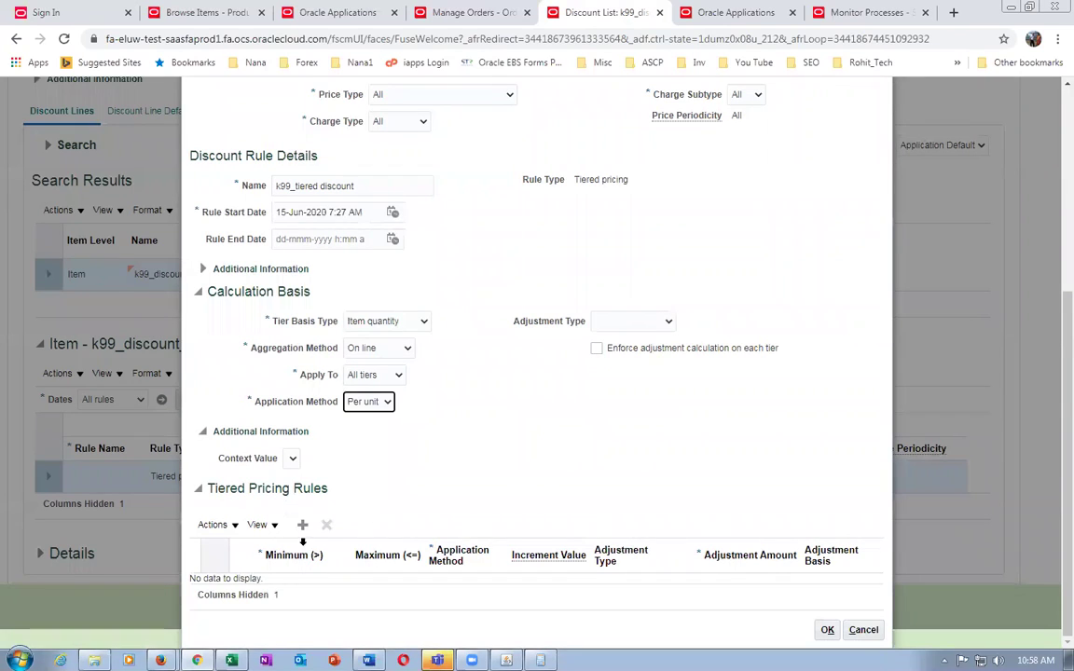
{"action": "left_click", "coordinate": [302, 525]}
{"action": "scroll", "coordinate": [398, 522], "scroll_direction": "up", "scroll_amount": 2}
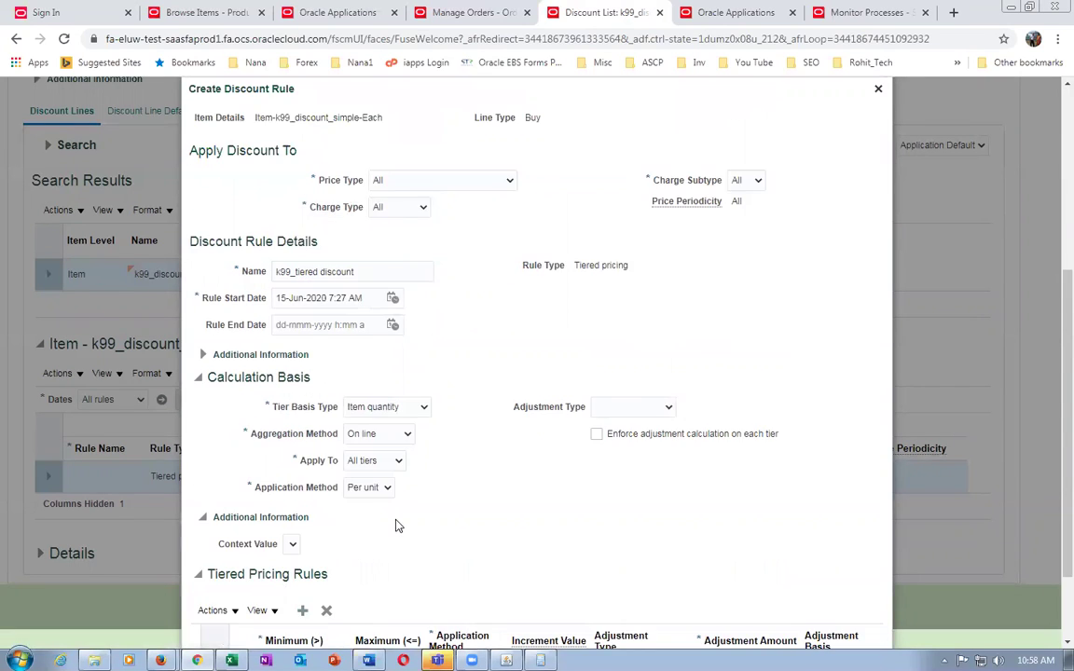
{"action": "scroll", "coordinate": [395, 527], "scroll_direction": "down", "scroll_amount": 3}
{"action": "left_click", "coordinate": [390, 569]}
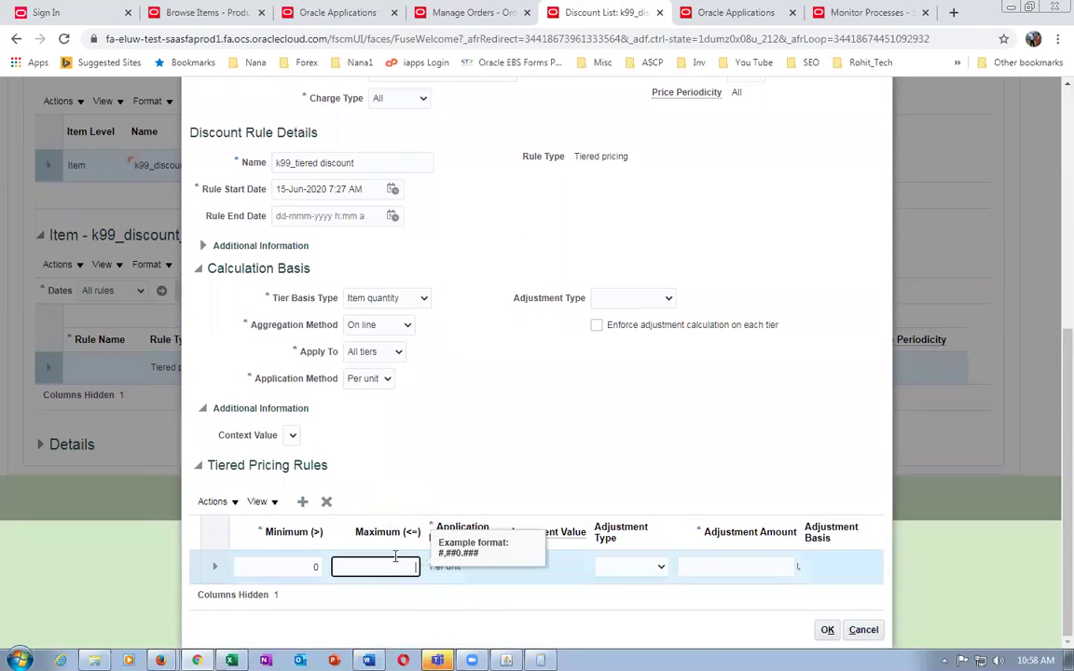
{"action": "type", "text": "10"}
{"action": "key", "text": "Tab"}
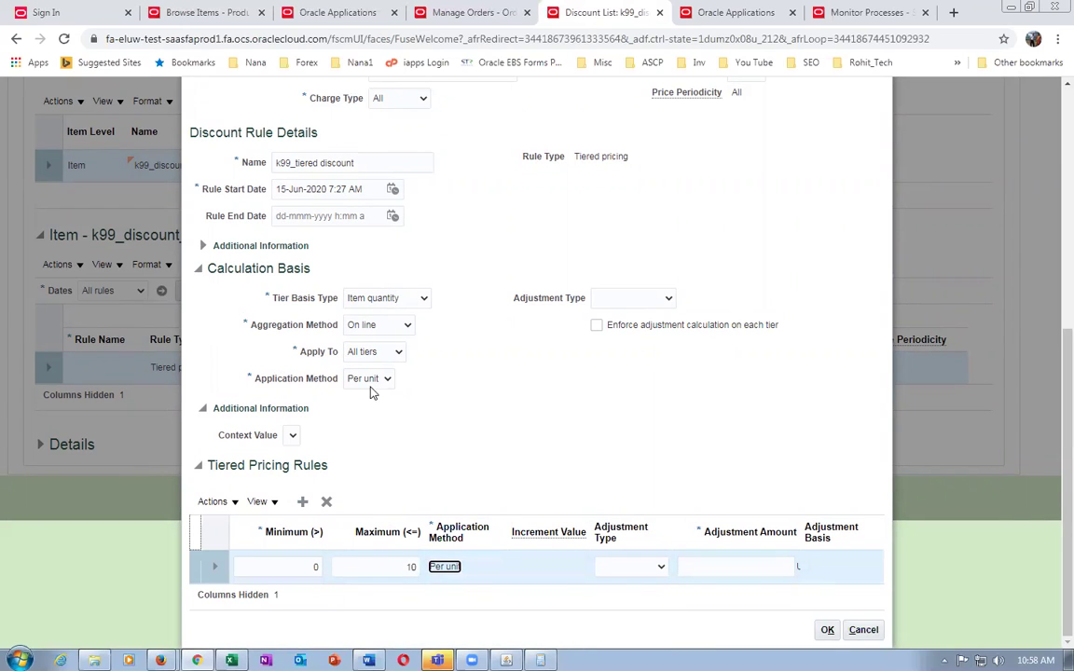
{"action": "left_click", "coordinate": [637, 566]}
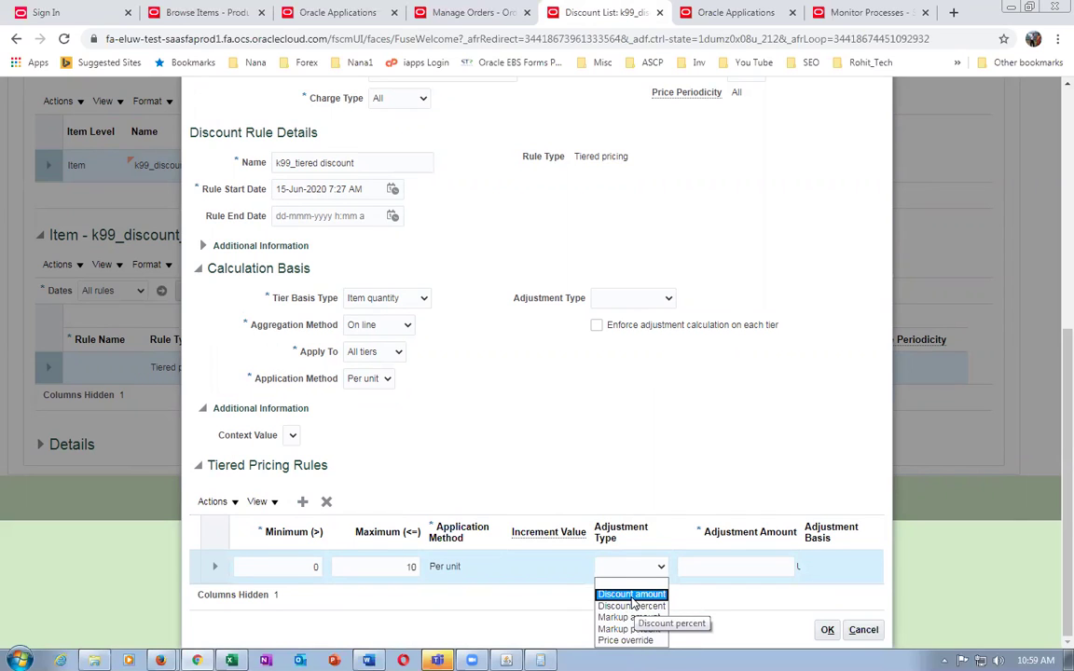
{"action": "left_click", "coordinate": [627, 594]}
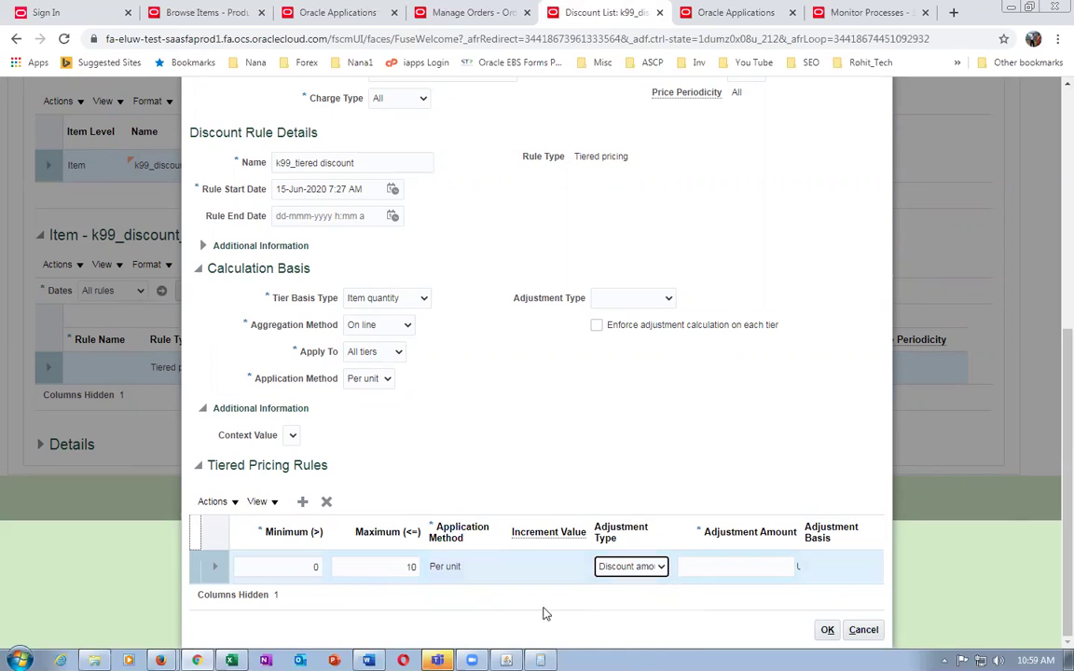
{"action": "left_click", "coordinate": [705, 570]}
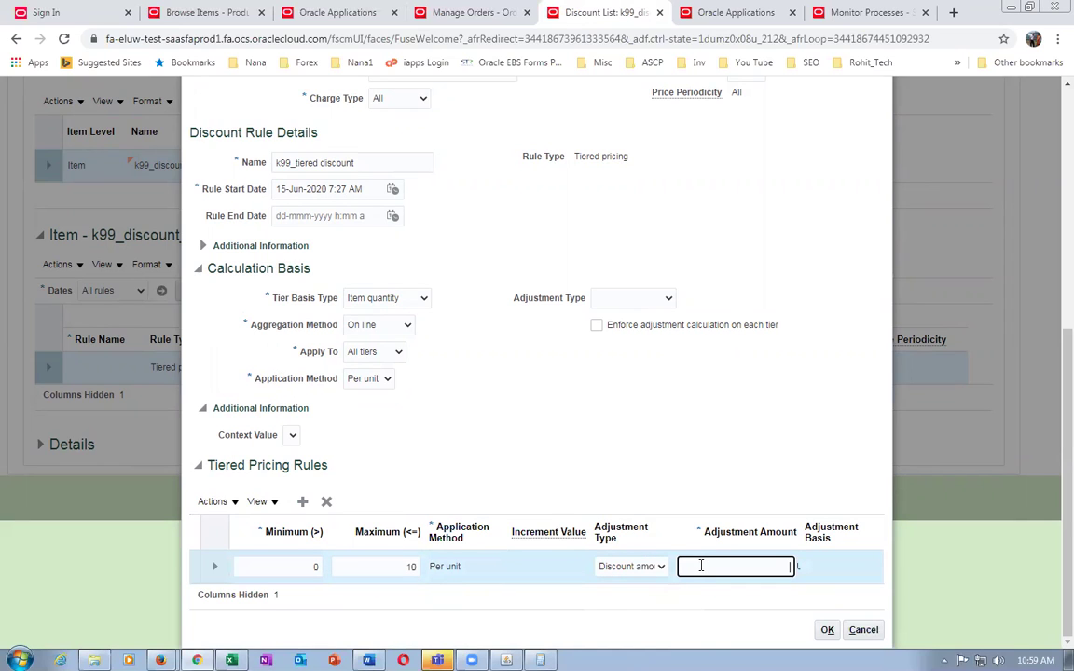
{"action": "left_click", "coordinate": [630, 492]}
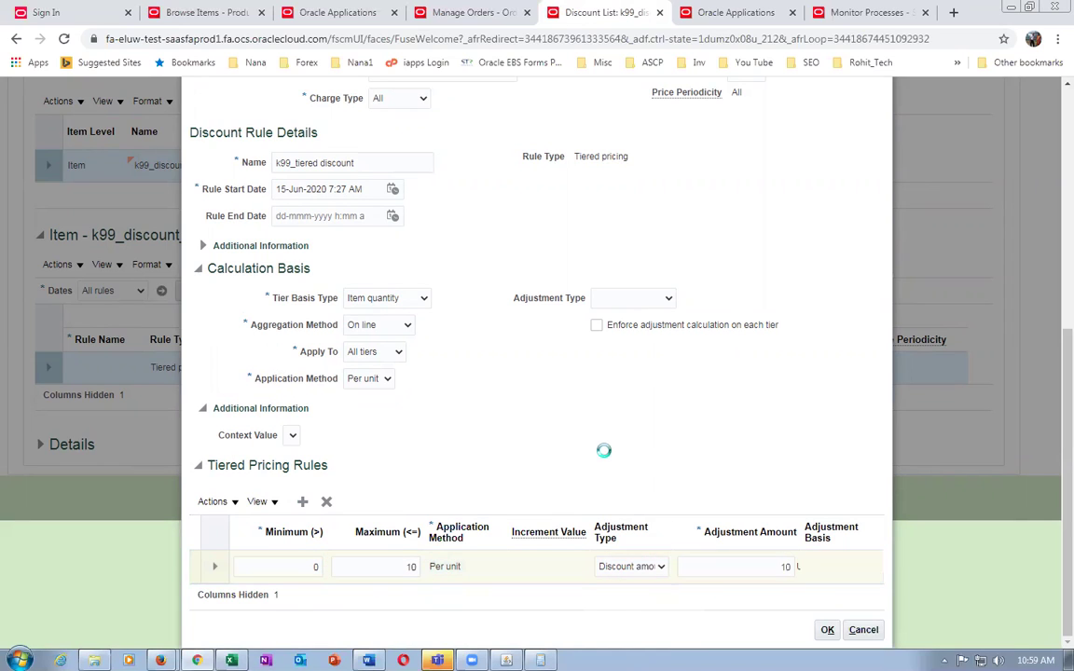
- Add a second pricing tier for quantities from 10 to 20 with a discount amount of 20 USD
{"action": "left_click", "coordinate": [303, 503]}
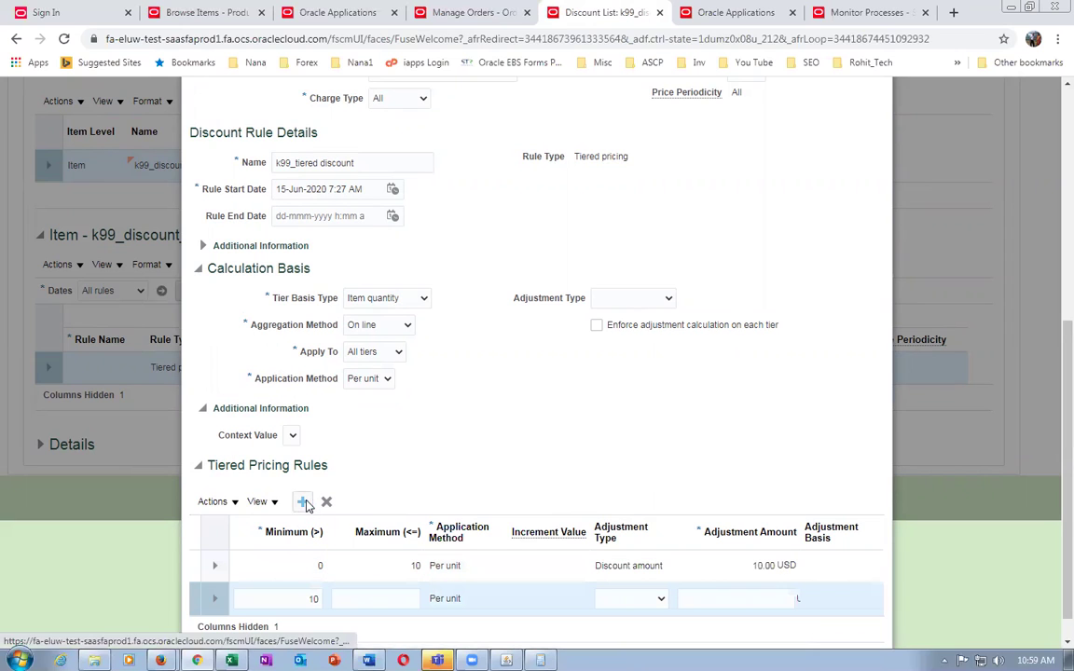
{"action": "left_click", "coordinate": [361, 380]}
{"action": "left_click", "coordinate": [352, 392]}
{"action": "left_click", "coordinate": [366, 599]}
{"action": "type", "text": "20"}
{"action": "key", "text": "Tab"}
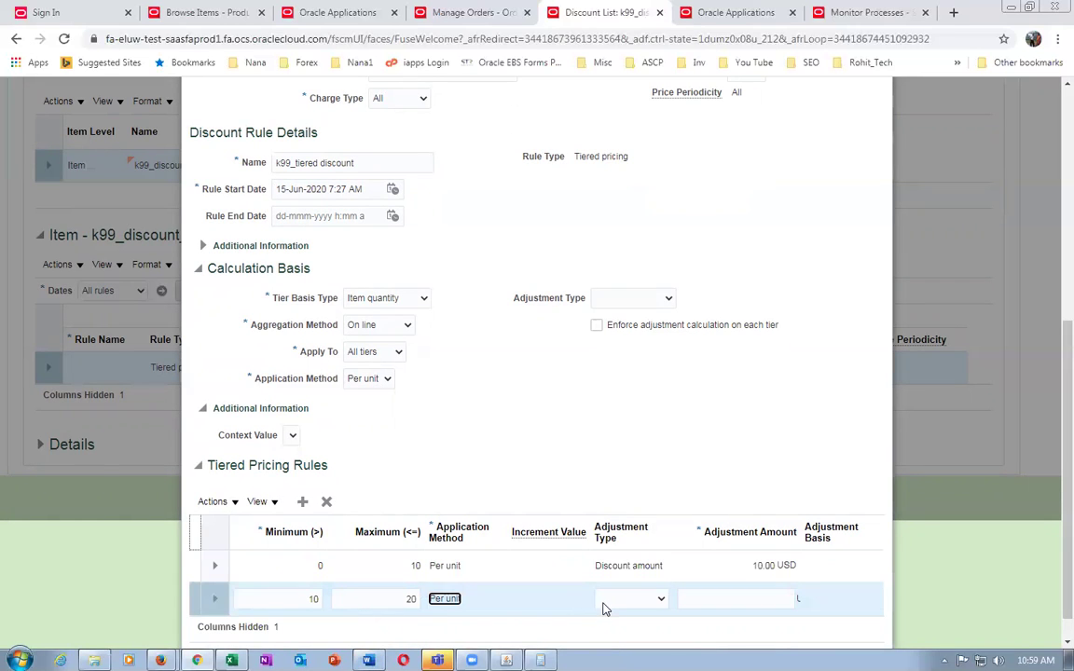
{"action": "left_click", "coordinate": [623, 599]}
{"action": "left_click", "coordinate": [602, 534]}
{"action": "left_click", "coordinate": [689, 599]}
{"action": "left_click", "coordinate": [562, 402]}
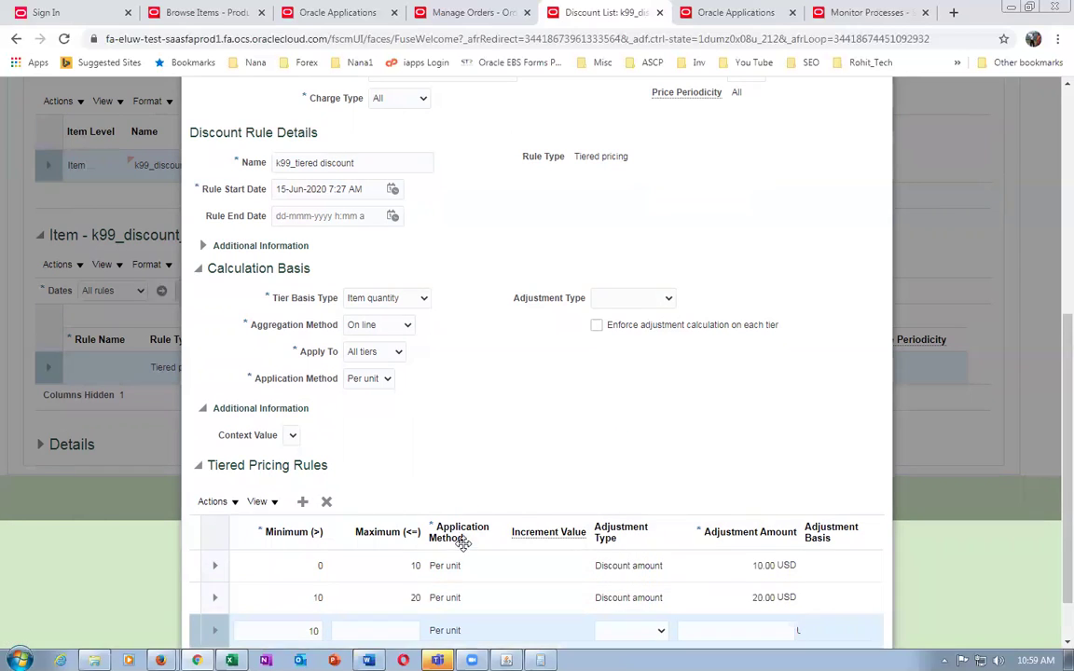
- Fill in the third pricing tier with a maximum of 30 and a discount amount of 30 USD, and submit the rule
{"action": "scroll", "coordinate": [468, 601], "scroll_direction": "down", "scroll_amount": 1}
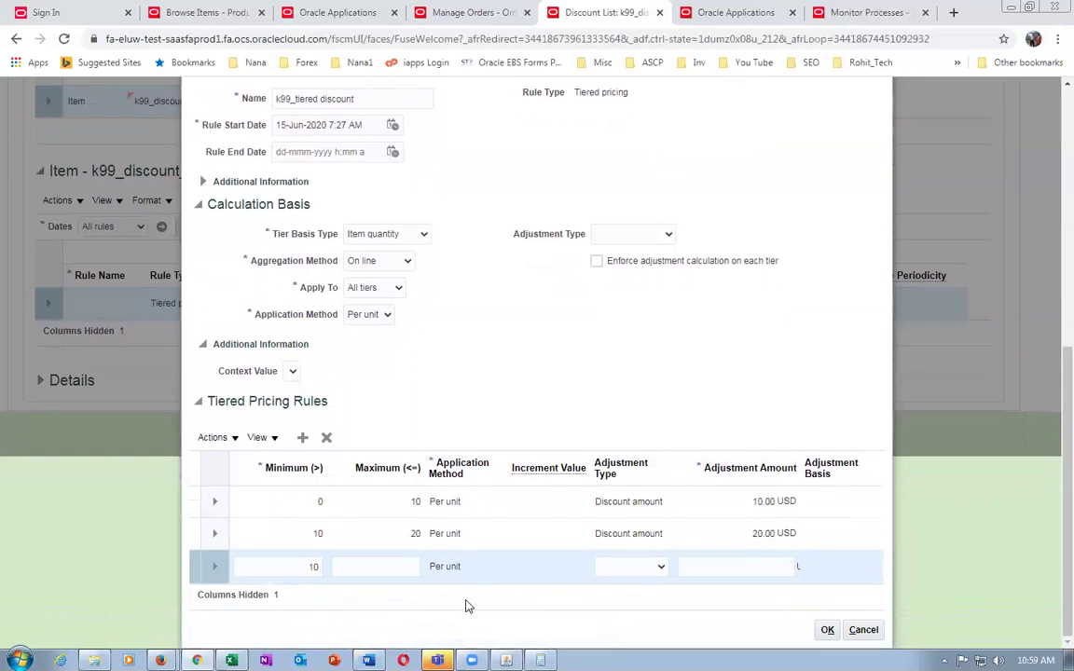
{"action": "left_click", "coordinate": [359, 566]}
{"action": "key", "text": "Tab"}
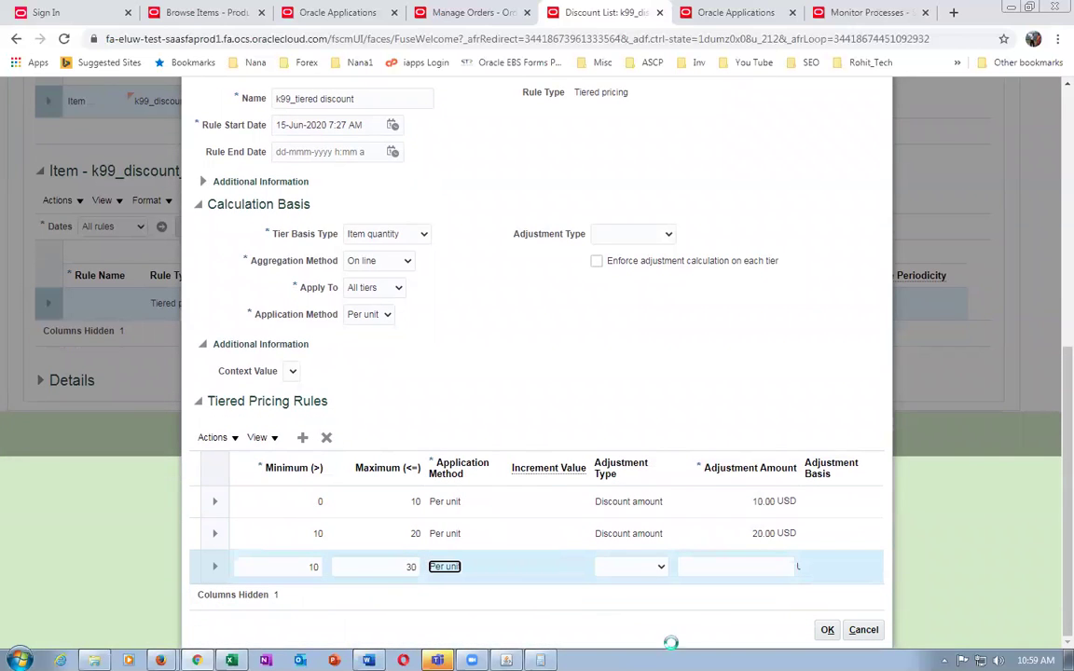
{"action": "left_click", "coordinate": [657, 568]}
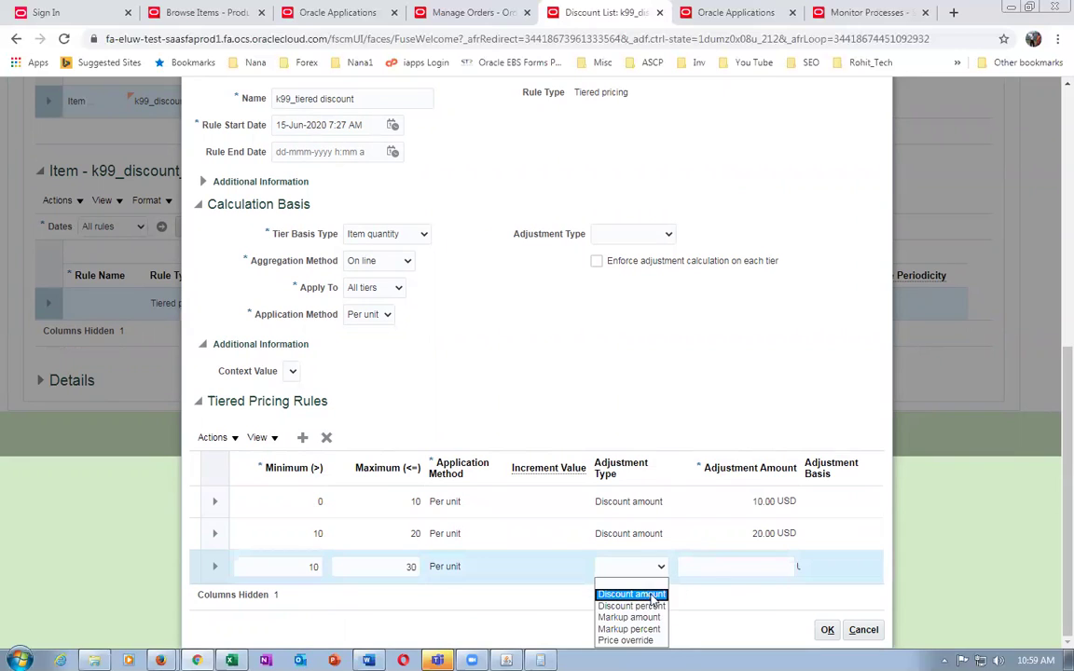
{"action": "left_click", "coordinate": [646, 593]}
{"action": "left_click", "coordinate": [755, 568]}
{"action": "type", "text": "30"}
{"action": "left_click", "coordinate": [666, 427]}
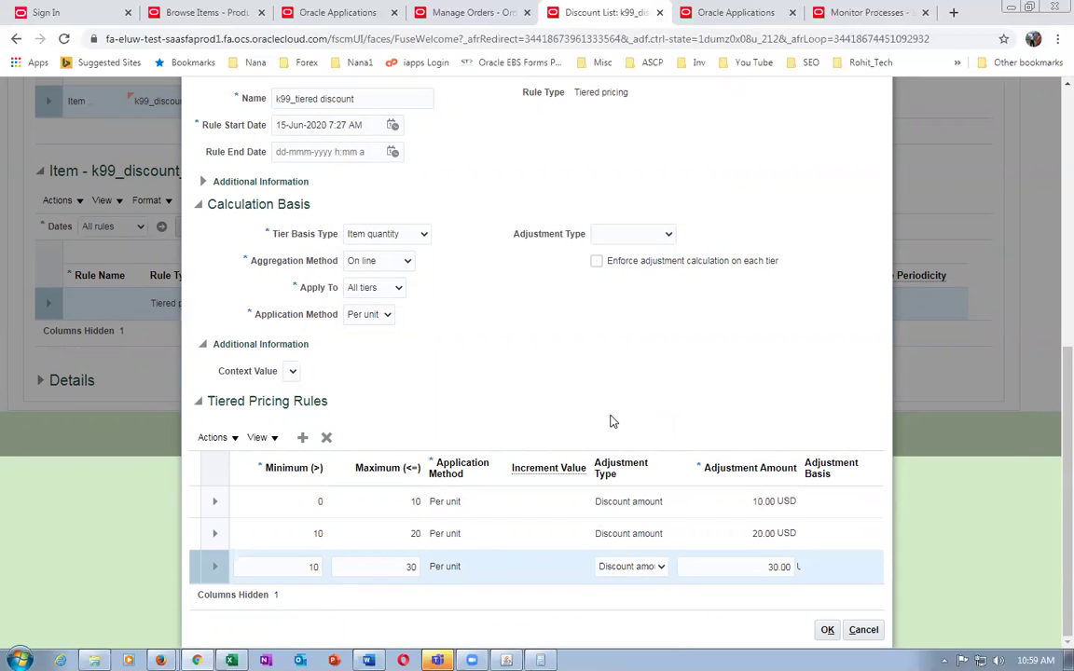
{"action": "left_click", "coordinate": [827, 632]}
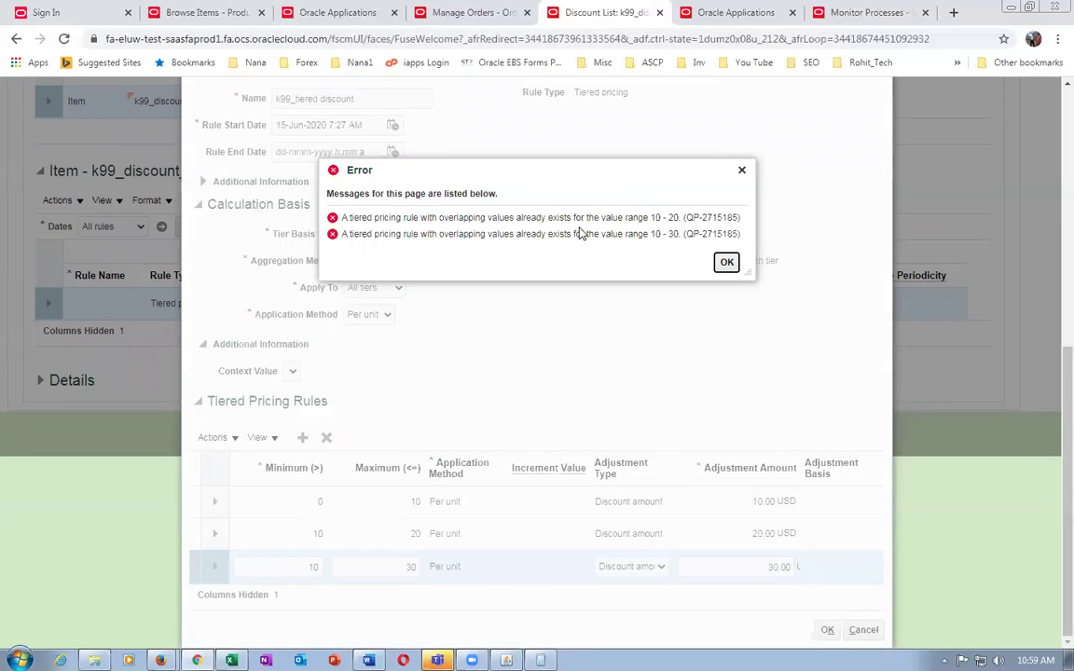
{"action": "left_click", "coordinate": [724, 262]}
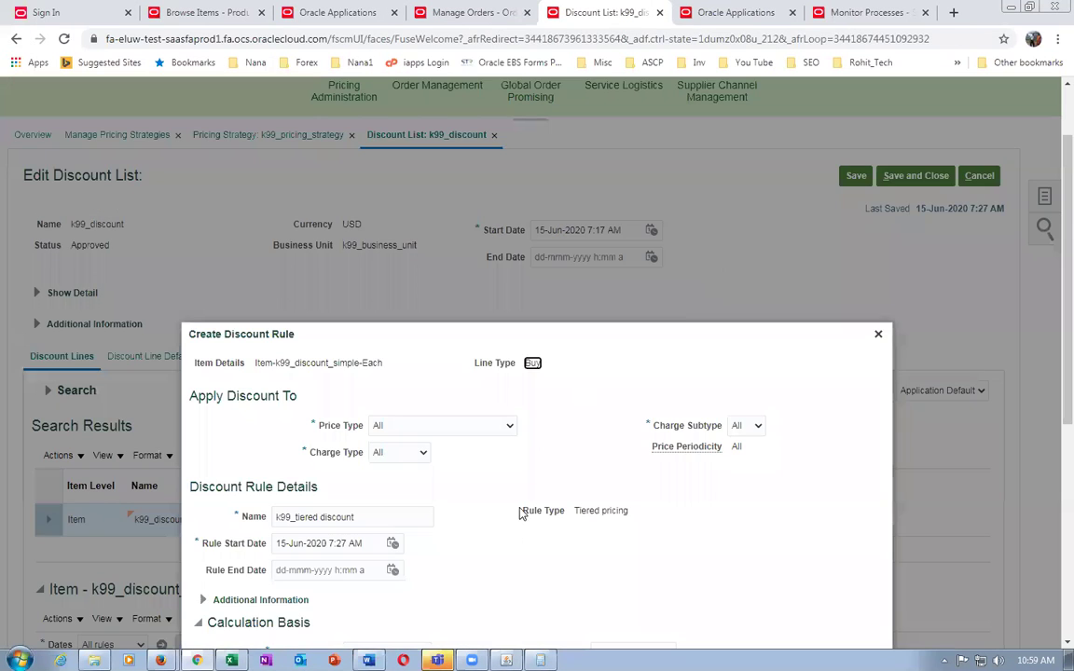
- Try to set the second pricing tier's minimum quantity to 10.0001
{"action": "scroll", "coordinate": [479, 528], "scroll_direction": "down", "scroll_amount": 3}
{"action": "scroll", "coordinate": [479, 528], "scroll_direction": "down", "scroll_amount": 3}
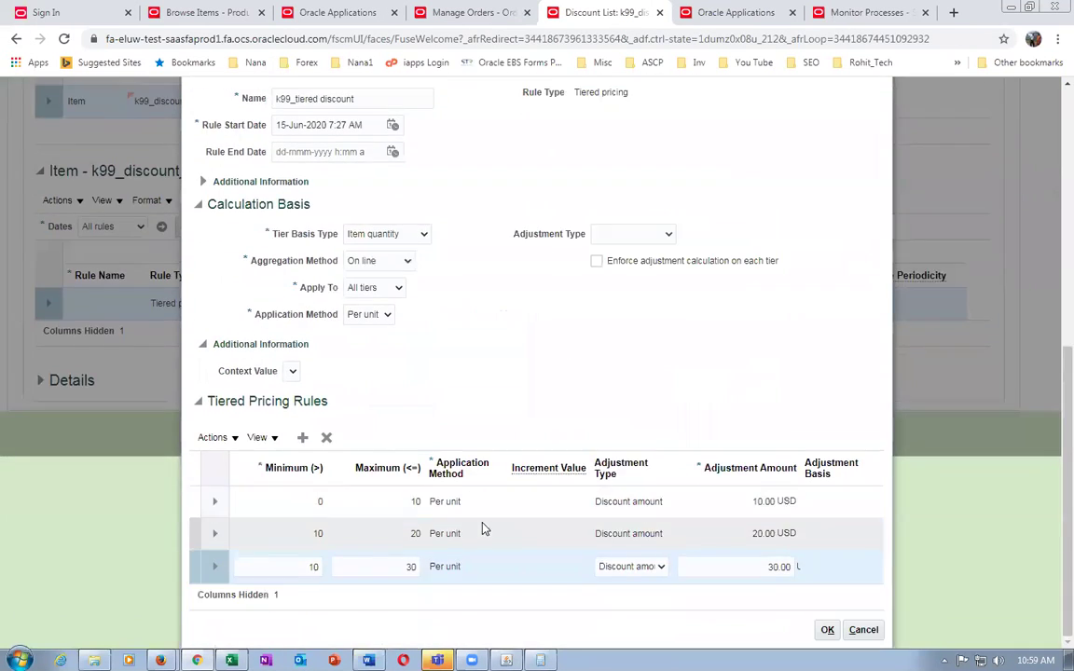
{"action": "left_click", "coordinate": [296, 533]}
{"action": "left_click", "coordinate": [302, 536]}
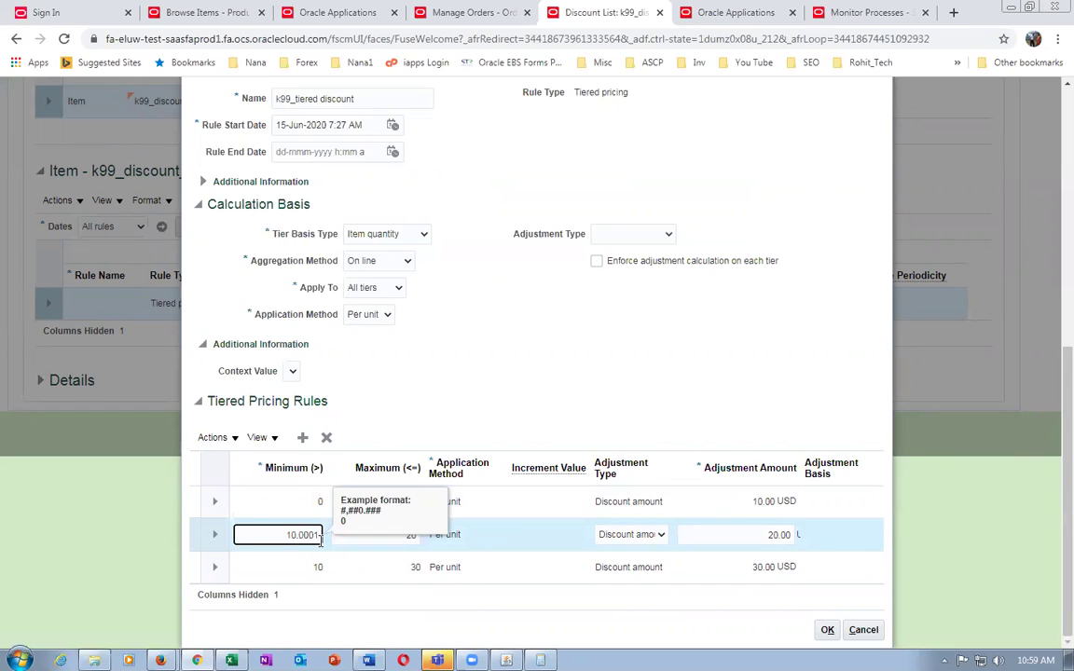
{"action": "left_click", "coordinate": [441, 401]}
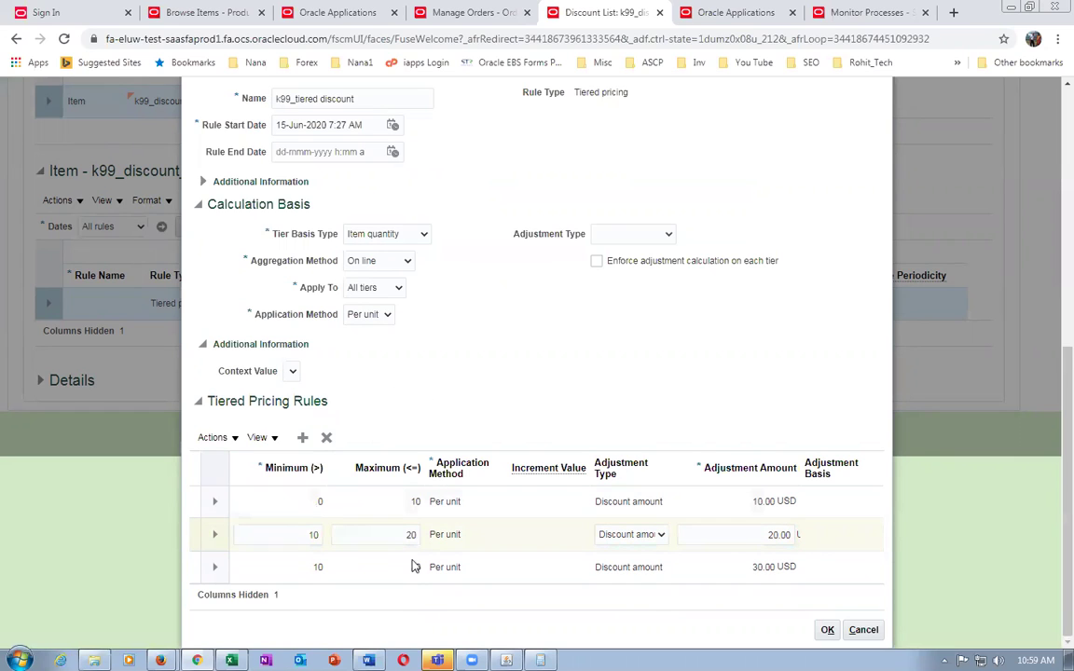
- Set the third pricing tier's quantity range to a minimum of 30 and a maximum of 9,999,999
{"action": "left_click", "coordinate": [308, 571]}
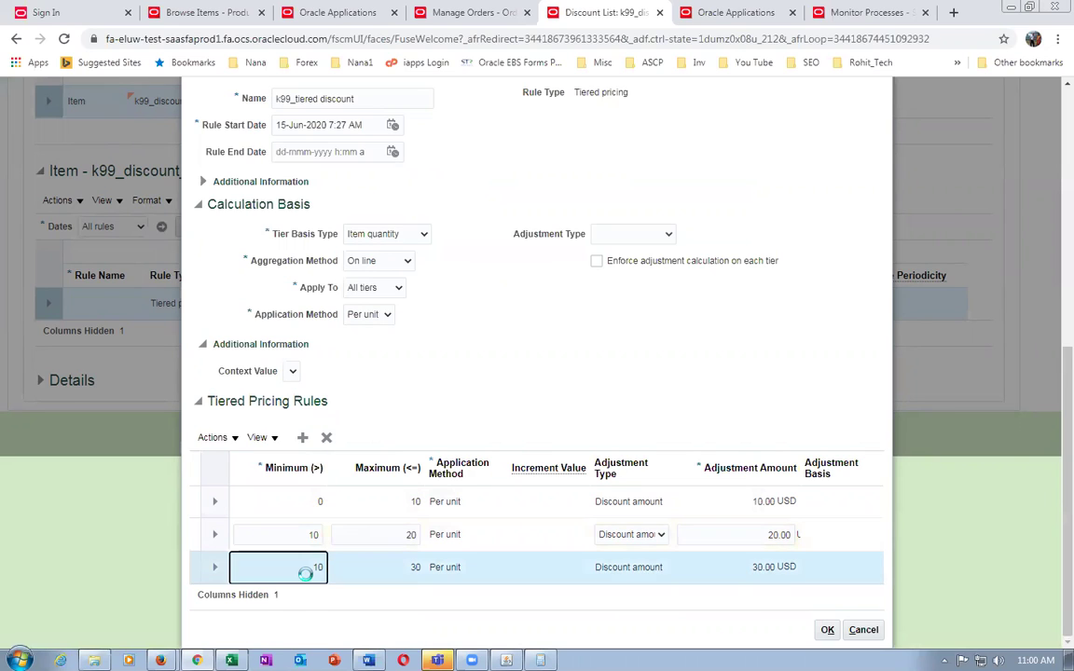
{"action": "double_click", "coordinate": [312, 569]}
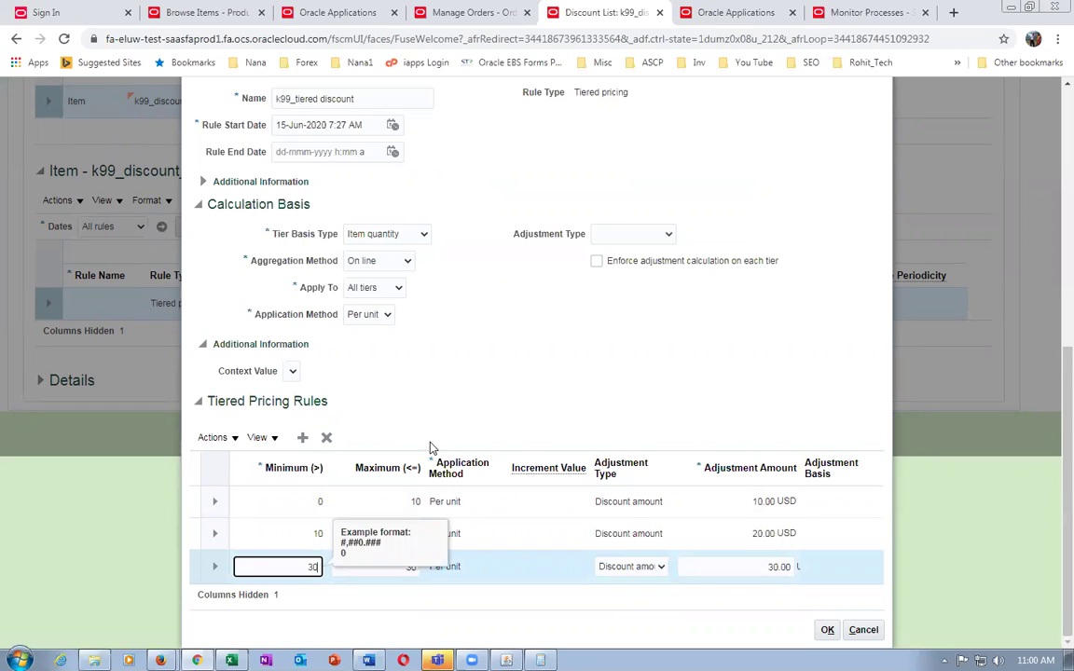
{"action": "left_click", "coordinate": [404, 566]}
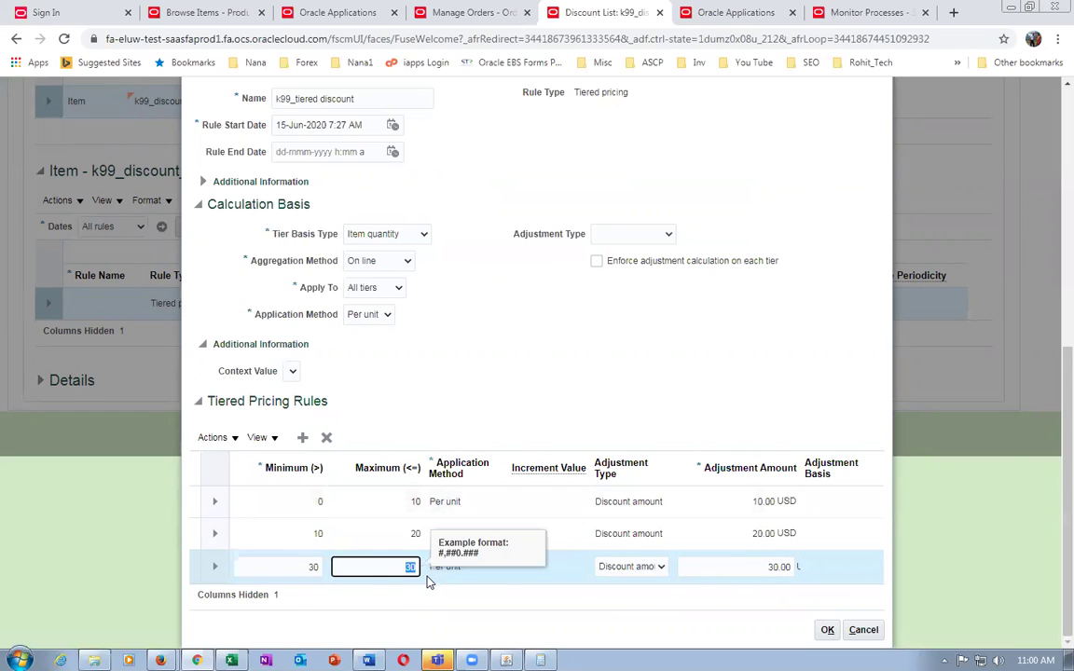
{"action": "type", "text": "9,999,9999"}
- Try a minimum of 20 on the second pricing tier, and set it back to 10
{"action": "left_click", "coordinate": [304, 533]}
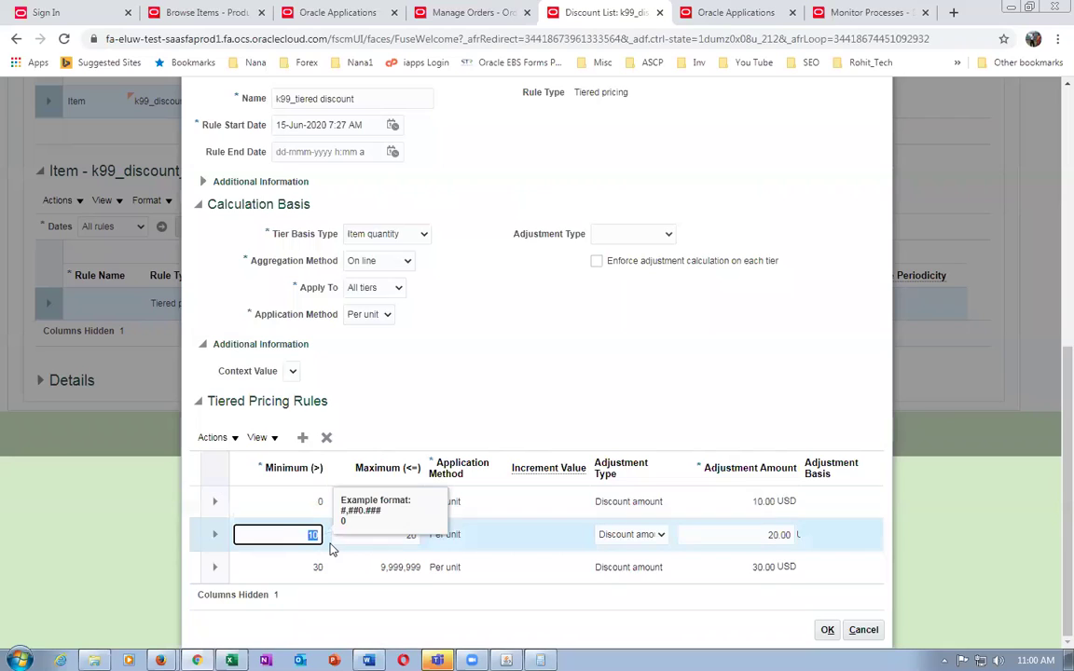
{"action": "type", "text": "20"}
{"action": "left_click", "coordinate": [395, 538]}
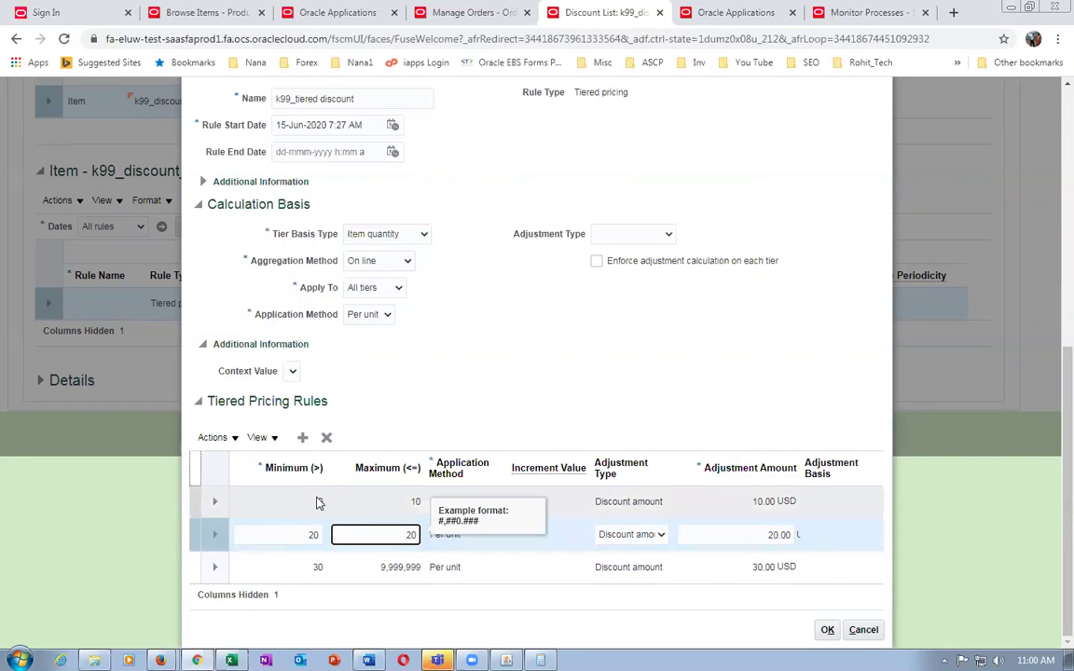
{"action": "key", "text": "shift+Tab"}
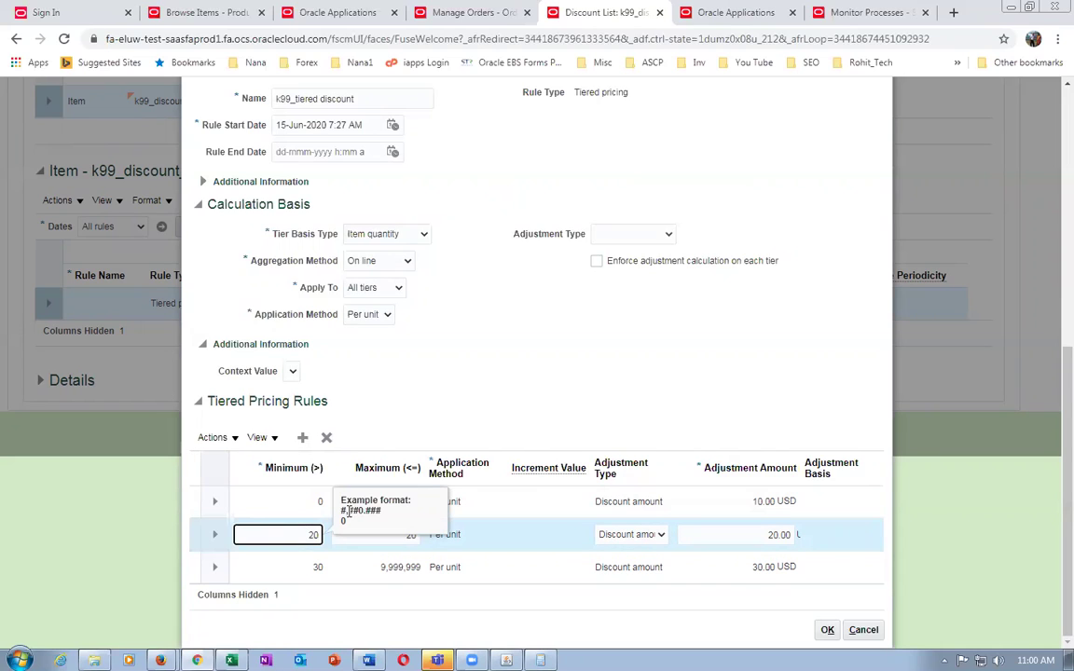
{"action": "type", "text": "10"}
{"action": "left_click", "coordinate": [485, 398]}
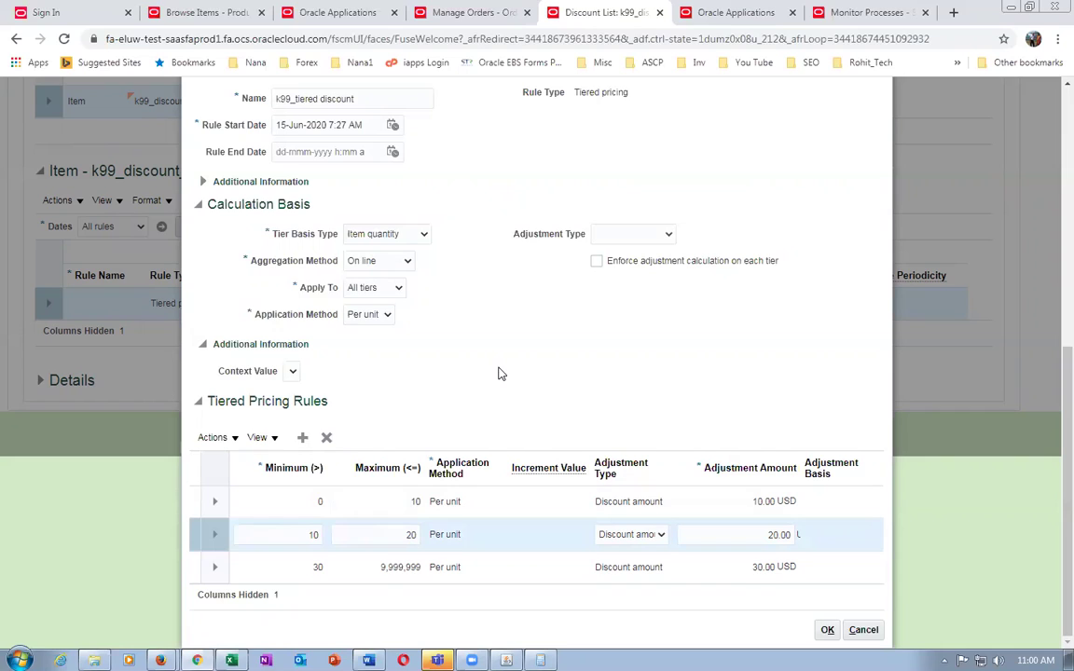
- Set the third pricing tier's minimum quantity to 20
{"action": "left_click", "coordinate": [306, 567]}
{"action": "double_click", "coordinate": [307, 567]}
{"action": "type", "text": "2"}
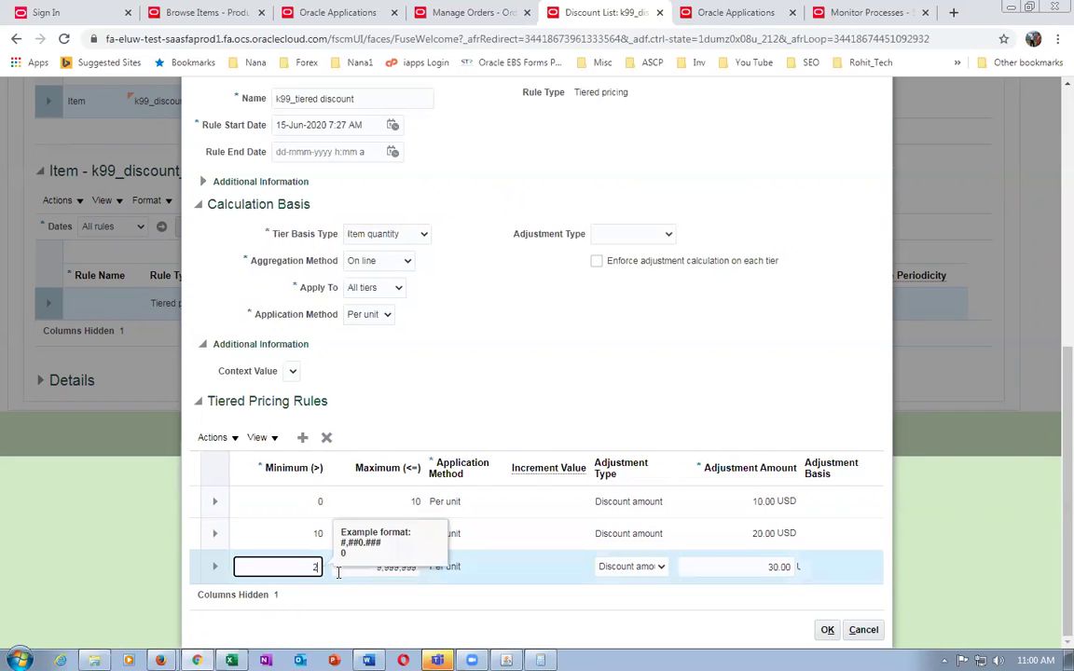
{"action": "type", "text": "0"}
{"action": "key", "text": "Tab"}
{"action": "left_click", "coordinate": [465, 408]}
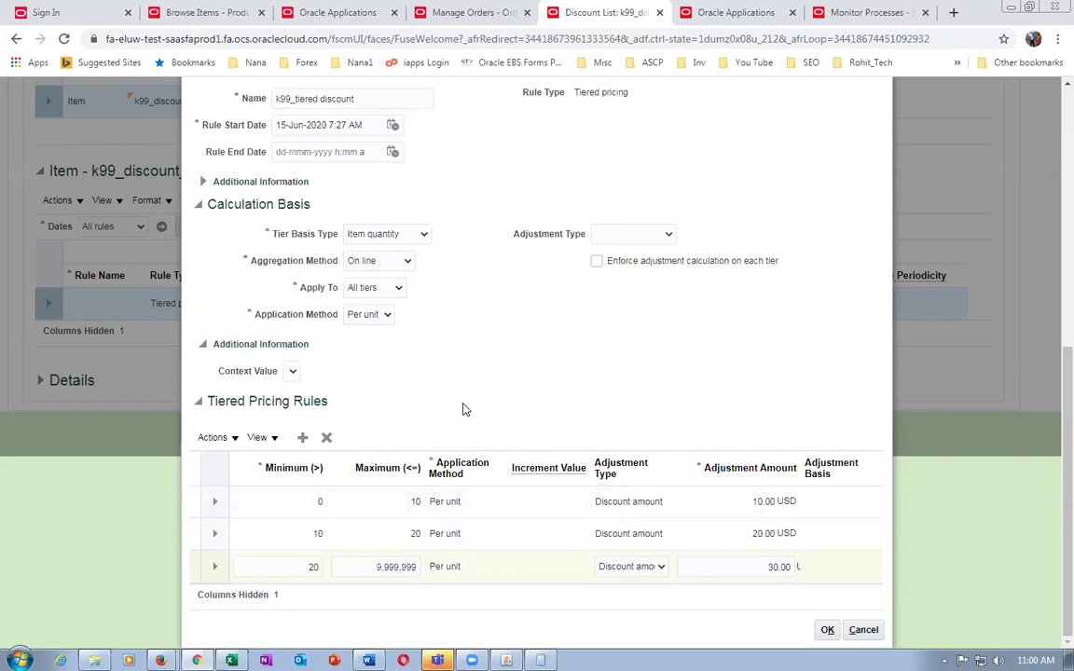
- Confirm the tiered discount rule, and save and close the discount list
{"action": "left_click", "coordinate": [824, 632]}
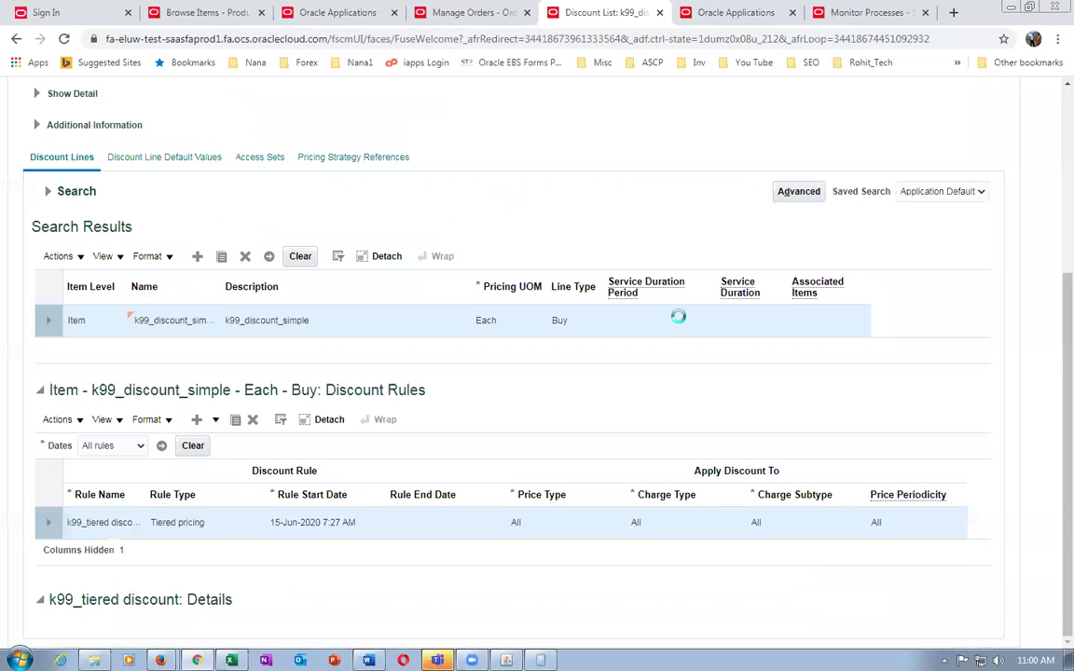
{"action": "scroll", "coordinate": [811, 270], "scroll_direction": "up", "scroll_amount": 4}
{"action": "left_click", "coordinate": [918, 201]}
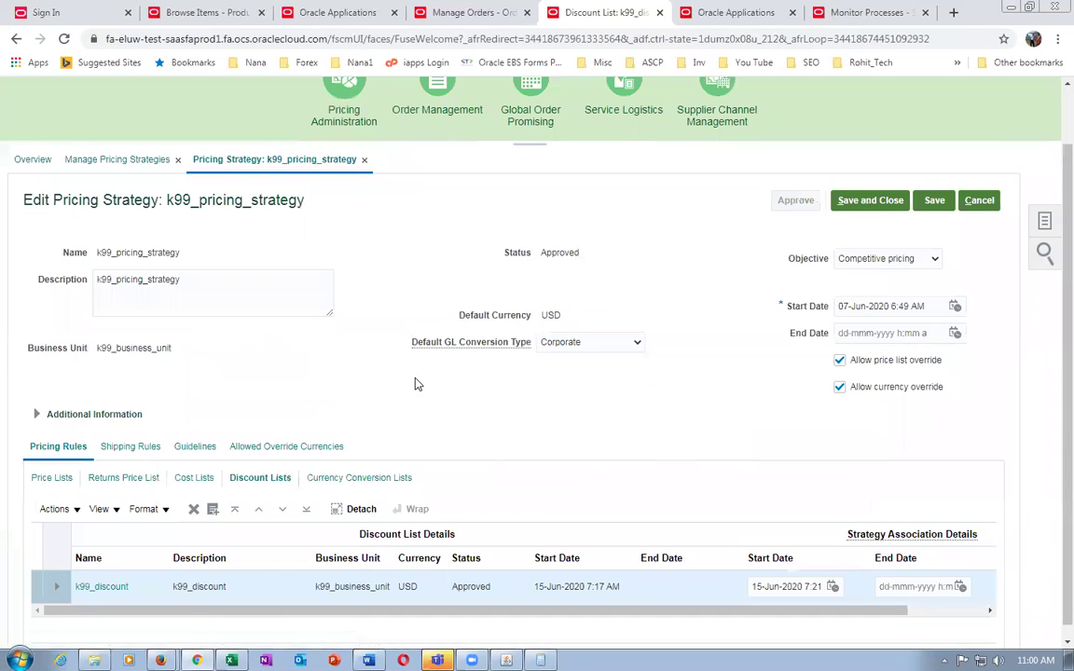
- In the open test order, set the quantity of k99_discount_simple to 1 to reprice the item
{"action": "left_click", "coordinate": [477, 13]}
{"action": "left_click", "coordinate": [123, 528]}
{"action": "double_click", "coordinate": [122, 528]}
{"action": "left_click", "coordinate": [122, 527]}
{"action": "double_click", "coordinate": [321, 524]}
{"action": "type", "text": "1"}
{"action": "key", "text": "Tab"}
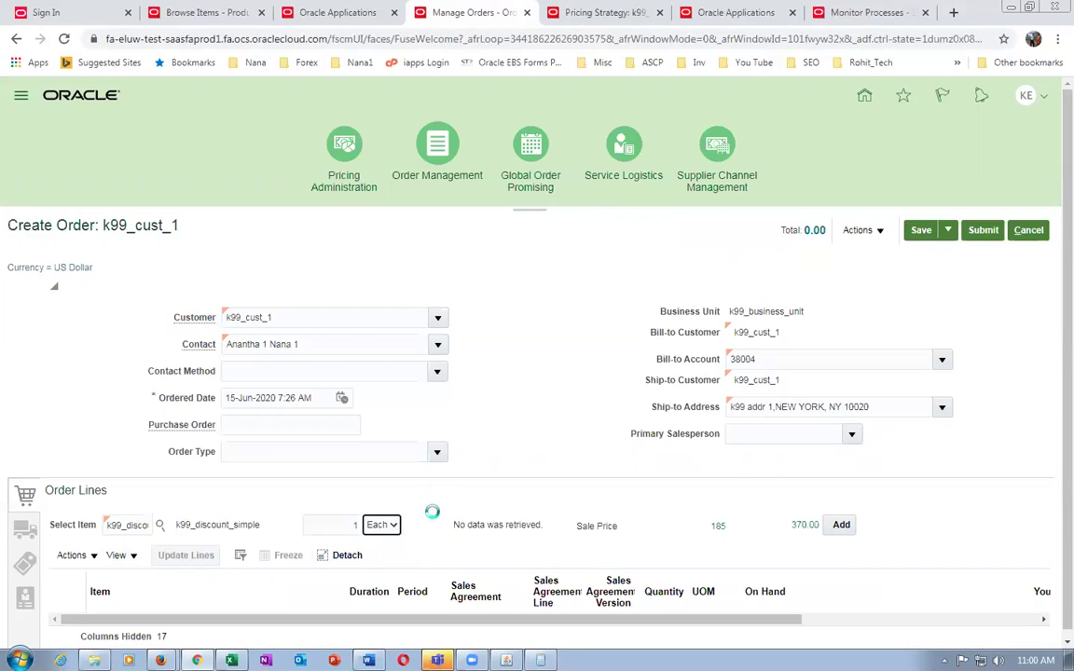
- Set the quantity of k99_discount_simple to 9 to check the first-tier price
{"action": "double_click", "coordinate": [355, 525]}
{"action": "type", "text": "9"}
{"action": "key", "text": "Tab"}
{"action": "left_click", "coordinate": [331, 520]}
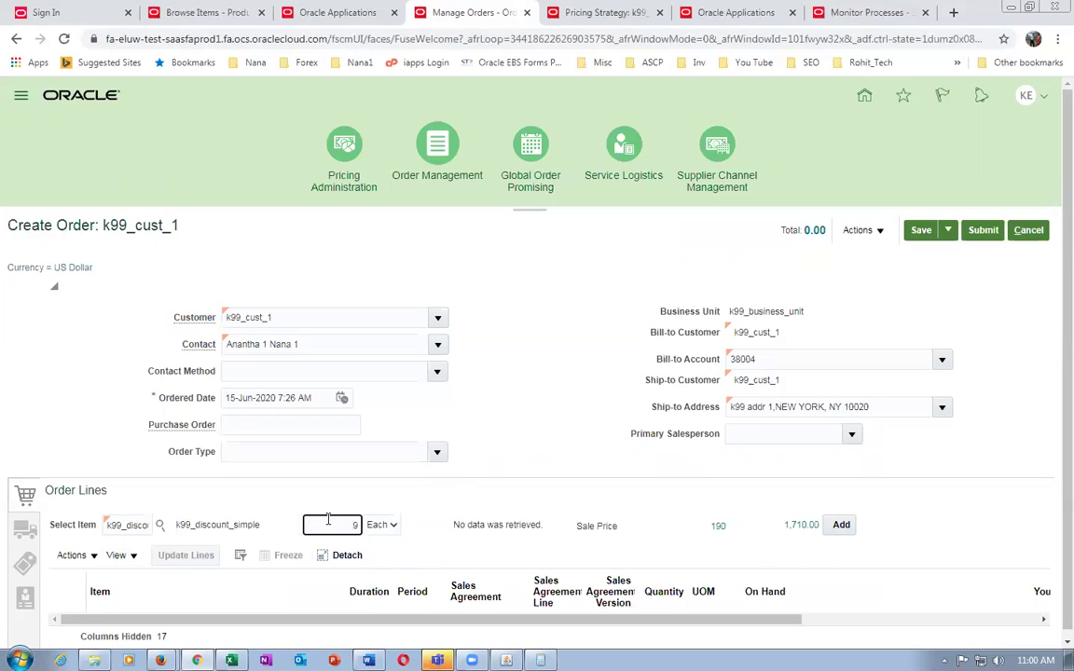
- Switch to the Pricing Engine Performance document in Word and review the first and second slab calculations
{"action": "key", "text": "alt+Tab"}
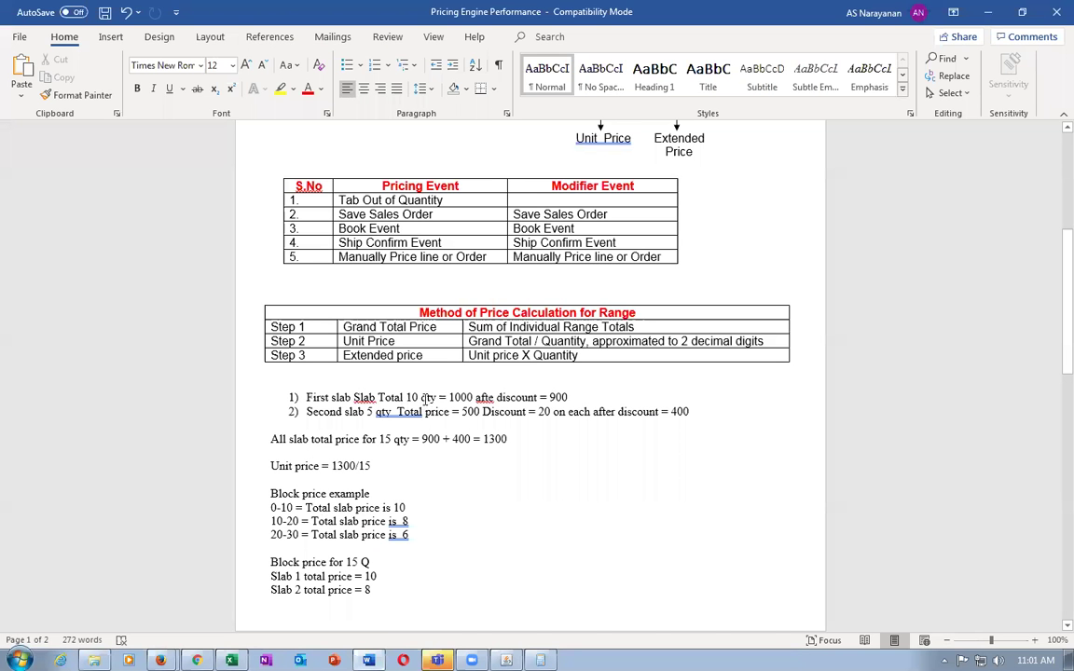
{"action": "left_click", "coordinate": [426, 399]}
{"action": "left_click_drag", "start_coordinate": [414, 397], "coordinate": [504, 411]}
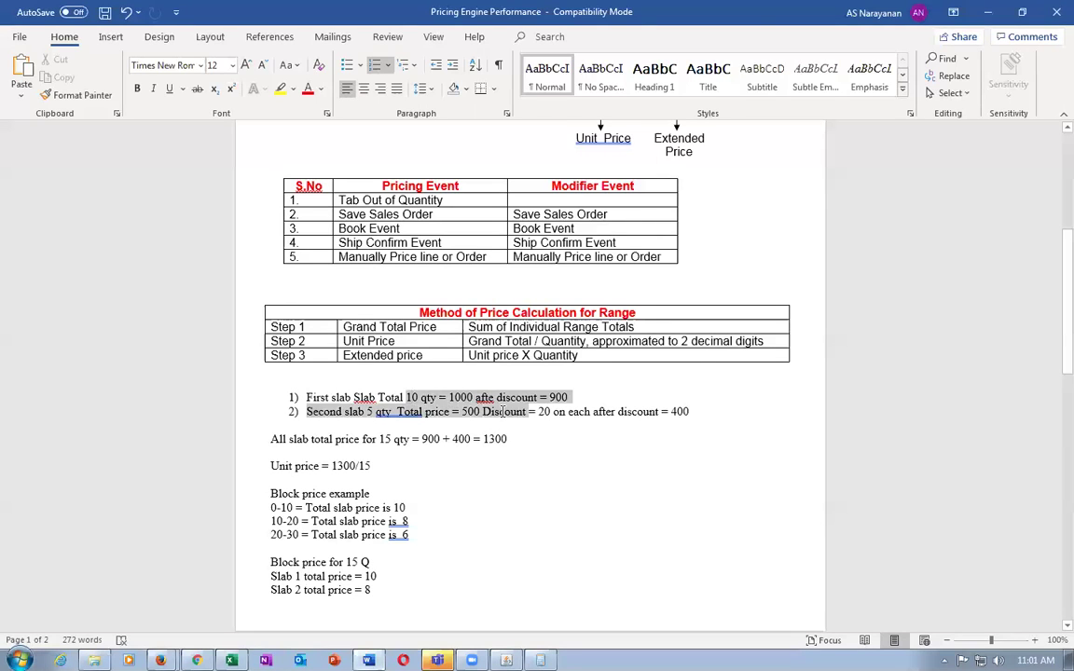
{"action": "left_click", "coordinate": [487, 503]}
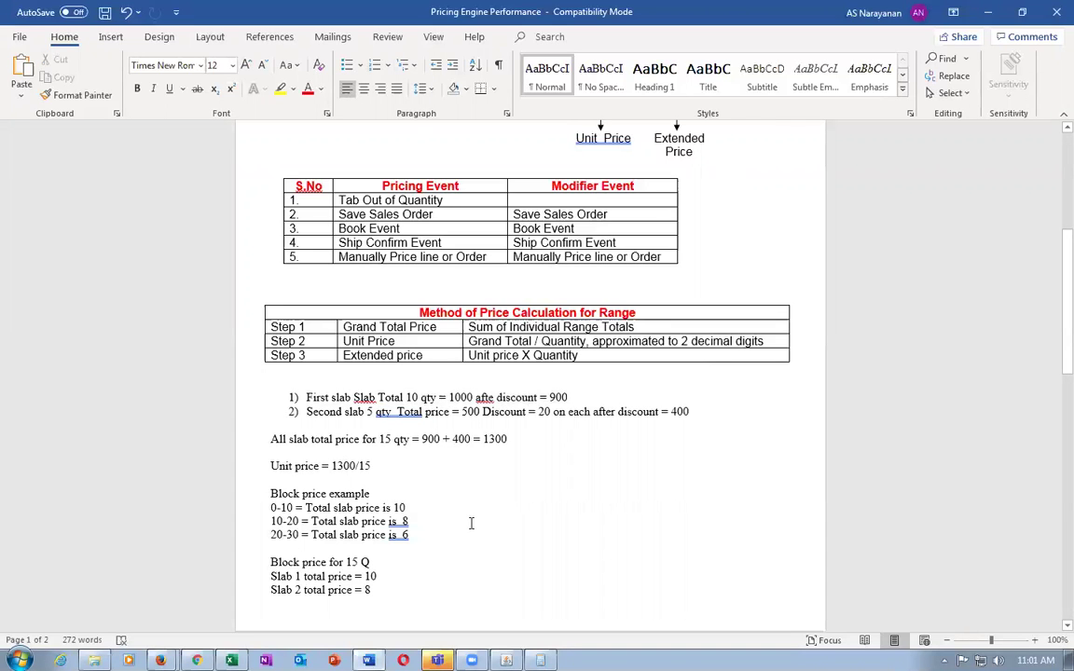
- Return to the test order in the browser and set the quantity of k99_discount_simple to 15
{"action": "key", "text": "alt+Tab"}
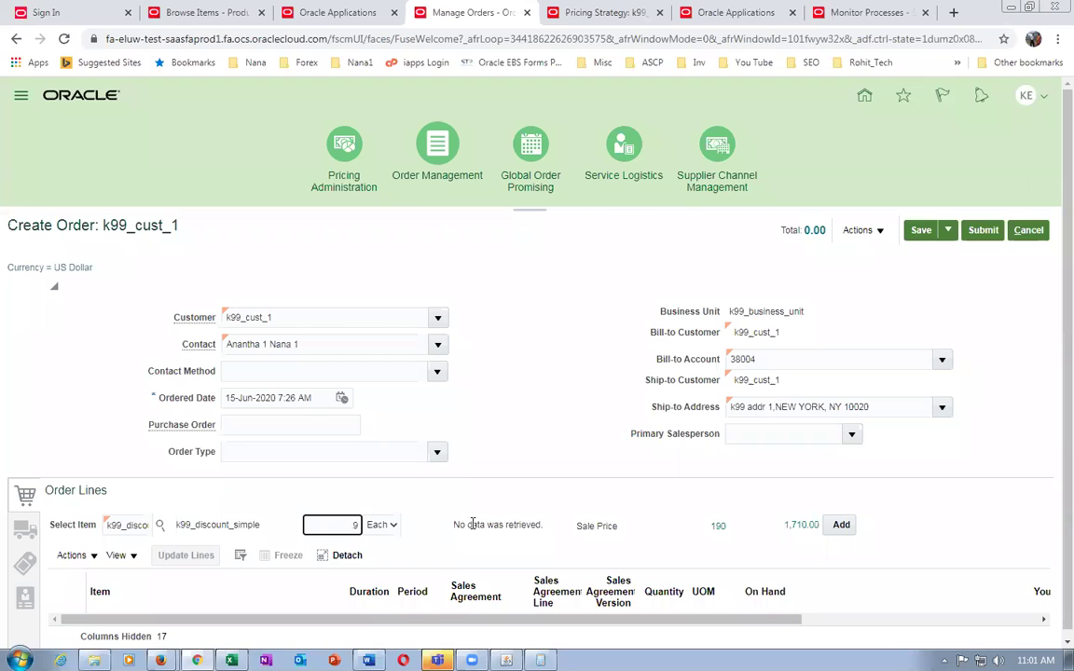
{"action": "type", "text": "15"}
{"action": "key", "text": "Tab"}
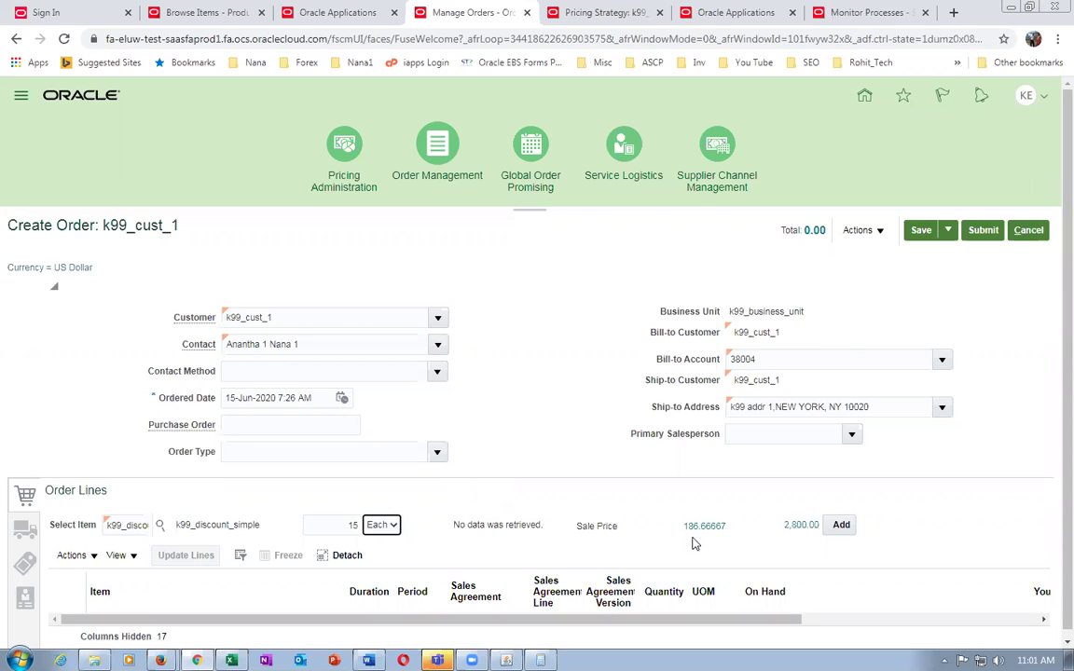
- In the Word document, insert "Discount – 10 per unit pay 900" after 1000 in the first slab line
{"action": "key", "text": "alt+Tab"}
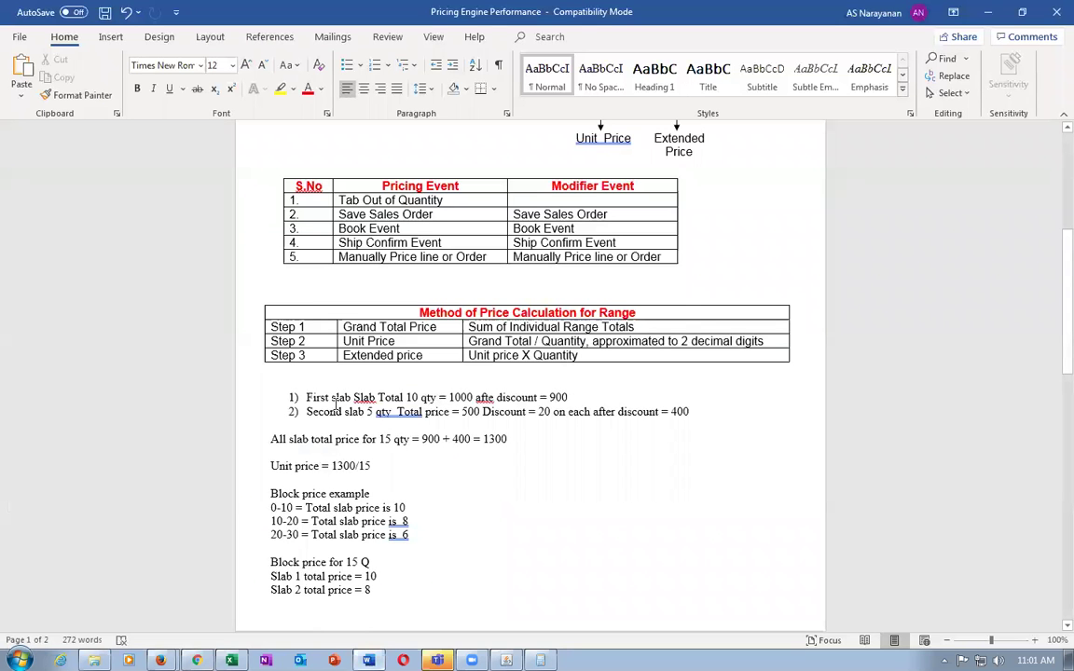
{"action": "left_click_drag", "start_coordinate": [295, 398], "coordinate": [559, 419]}
{"action": "key", "text": "ctrl+z"}
{"action": "left_click", "coordinate": [365, 401]}
{"action": "left_click", "coordinate": [477, 398]}
{"action": "type", "text": "D"}
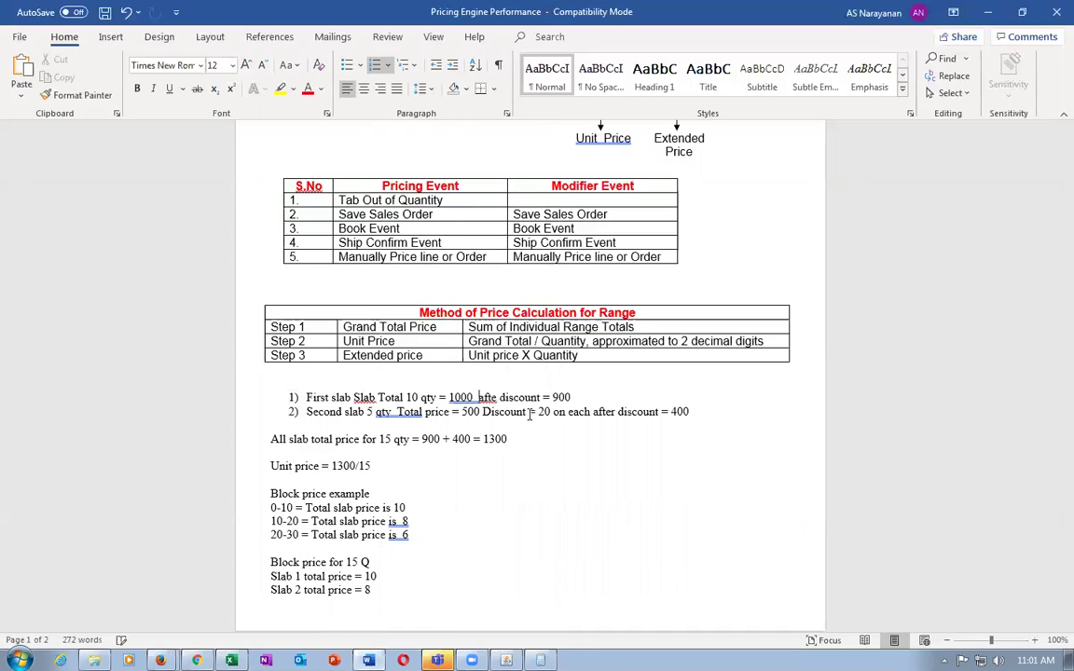
{"action": "type", "text": "iscount "}
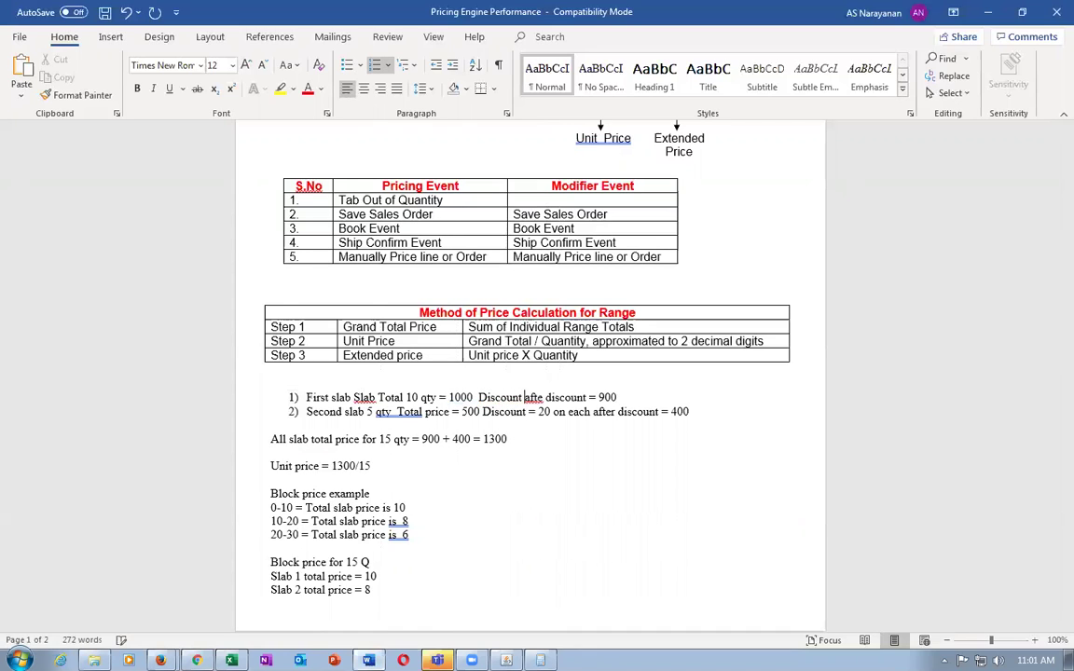
{"action": "type", "text": "- "}
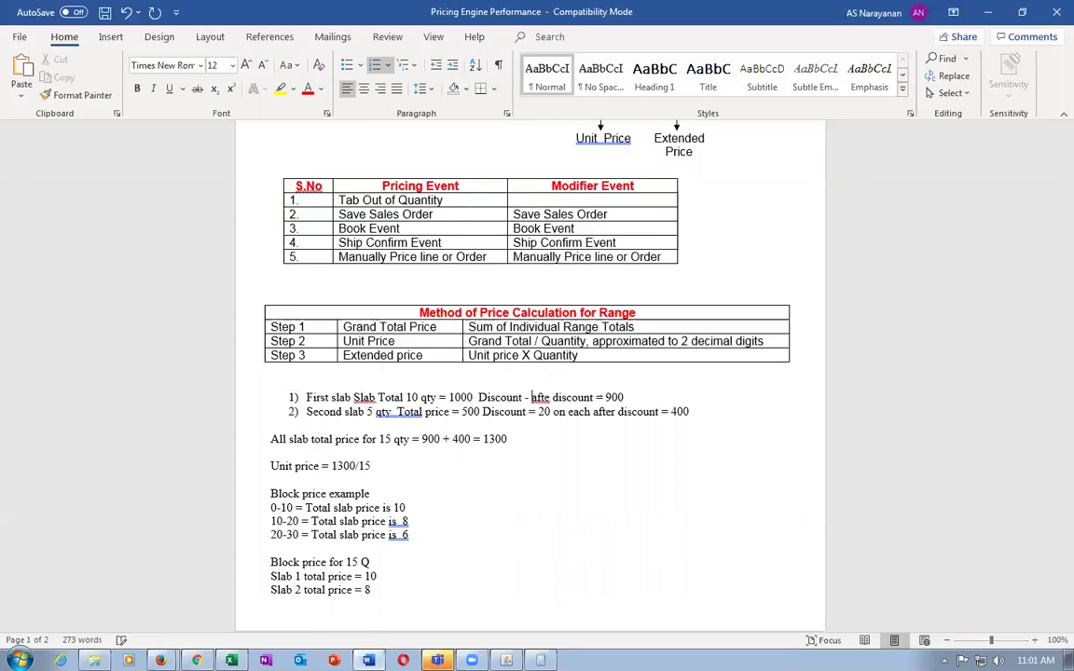
{"action": "type", "text": "- 10 per unl"}
{"action": "type", "text": "t  pay 900"}
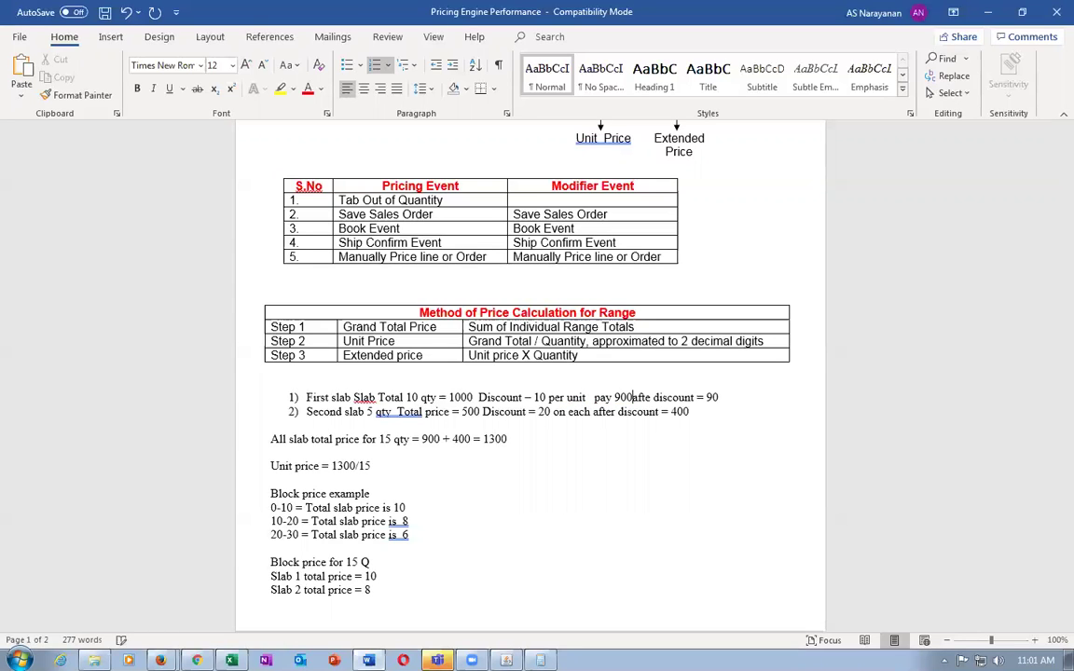
- Delete the leftover "afte discount = 900" text at the end of the first slab line
{"action": "key", "text": "Delete"}
{"action": "key", "text": "Delete"}
{"action": "key", "text": "Delete"}
{"action": "key", "text": "Delete"}
{"action": "key", "text": "Delete"}
{"action": "key", "text": "Delete"}
{"action": "key", "text": "Delete"}
{"action": "key", "text": "Delete"}
{"action": "key", "text": "Delete"}
{"action": "key", "text": "Delete"}
{"action": "key", "text": "Delete"}
{"action": "key", "text": "Delete"}
{"action": "key", "text": "Delete"}
{"action": "key", "text": "Delete"}
{"action": "key", "text": "Delete"}
{"action": "key", "text": "Delete"}
{"action": "key", "text": "Delete"}
{"action": "key", "text": "Delete"}
{"action": "key", "text": "Down"}
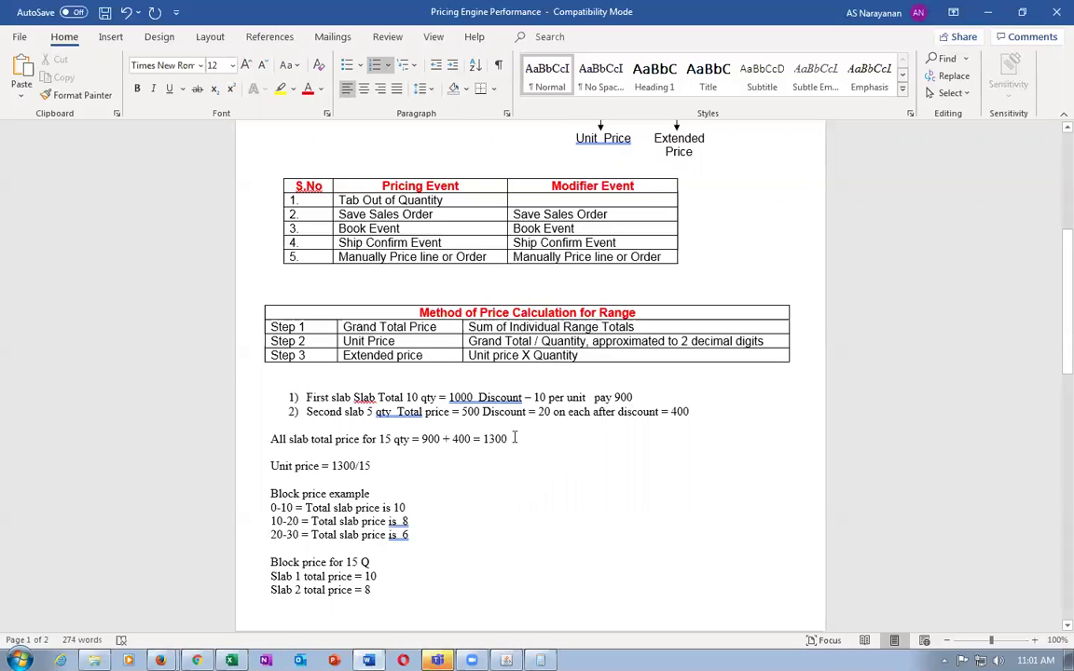
- In the second slab line, insert "per unit" after 20 and delete the "on each after discount = 400" text
{"action": "left_click", "coordinate": [539, 412]}
{"action": "type", "text": "per unit"}
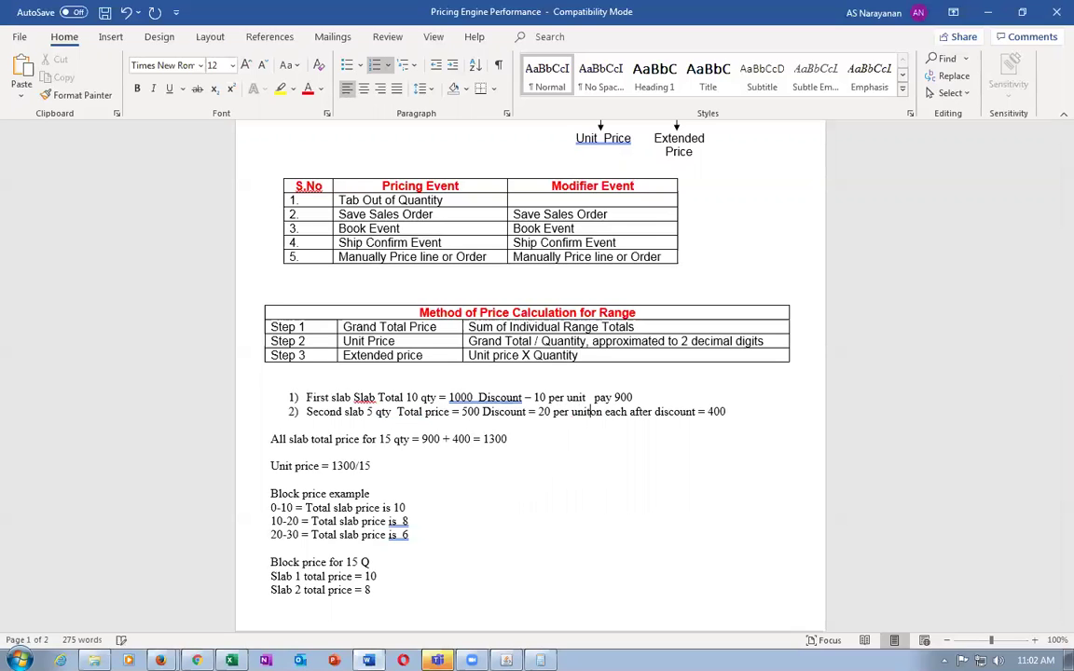
{"action": "key", "text": "Delete"}
{"action": "key", "text": "Delete"}
{"action": "key", "text": "Delete"}
{"action": "key", "text": "Delete"}
{"action": "key", "text": "Delete"}
{"action": "key", "text": "Delete"}
{"action": "key", "text": "Delete"}
{"action": "key", "text": "Delete"}
{"action": "key", "text": "Delete"}
{"action": "key", "text": "Delete"}
{"action": "key", "text": "Delete"}
{"action": "key", "text": "Delete"}
{"action": "key", "text": "Delete"}
{"action": "key", "text": "Delete"}
{"action": "key", "text": "Delete"}
{"action": "key", "text": "Delete"}
{"action": "key", "text": "Delete"}
{"action": "key", "text": "Delete"}
{"action": "key", "text": "Delete"}
{"action": "key", "text": "Delete"}
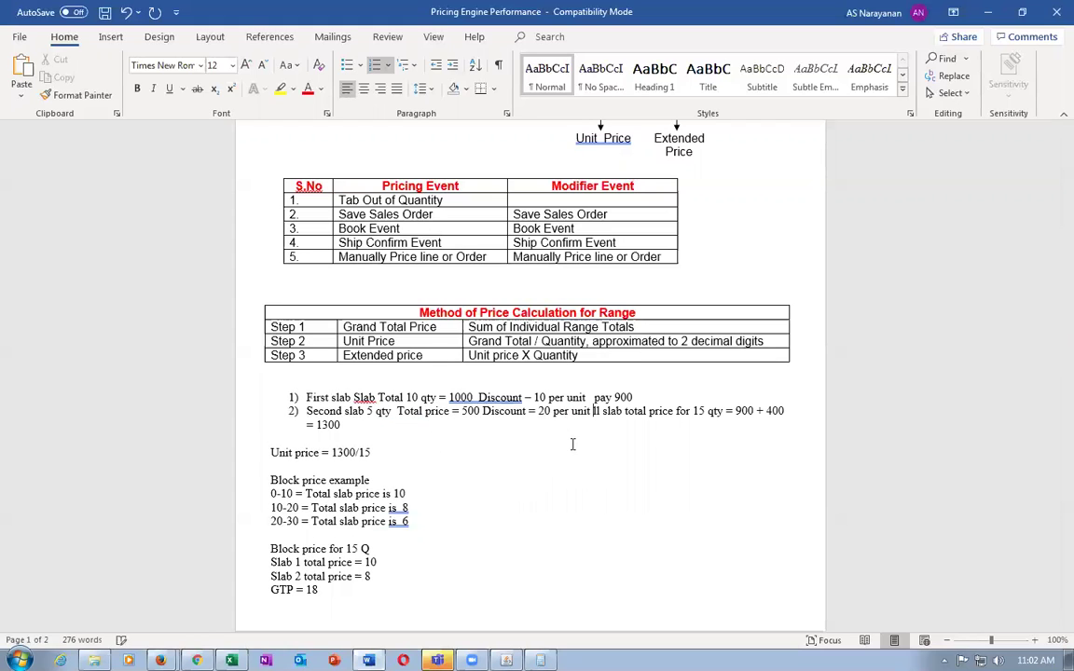
- Separate the slab total text from the second slab line and end that line with "Total discount -"
{"action": "key", "text": "Return"}
{"action": "key", "text": "Return"}
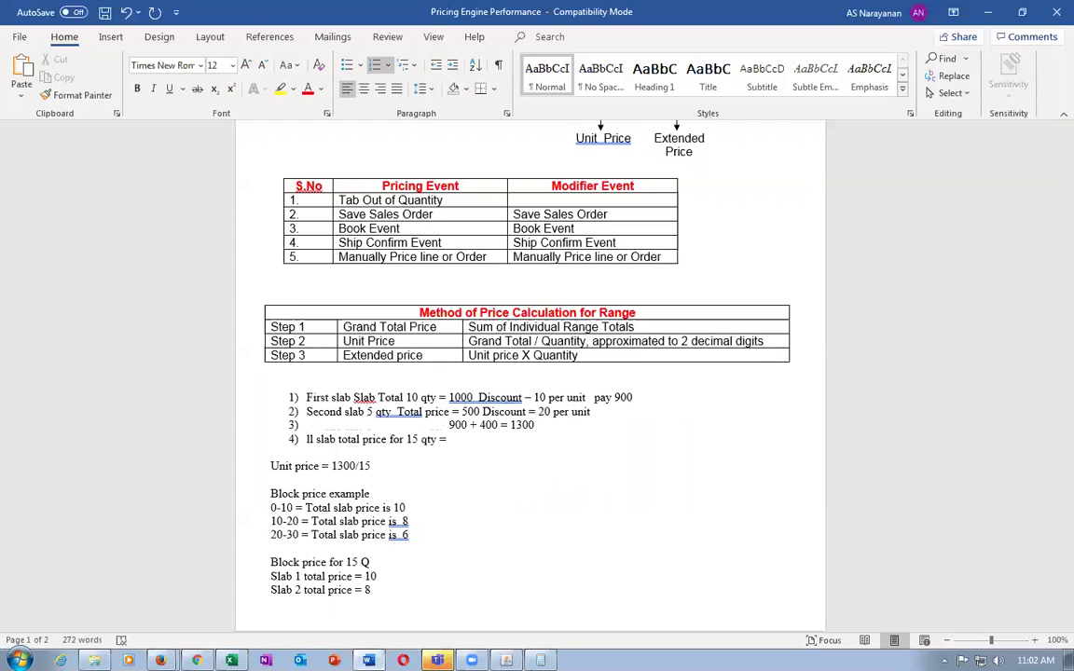
{"action": "type", "text": "T"}
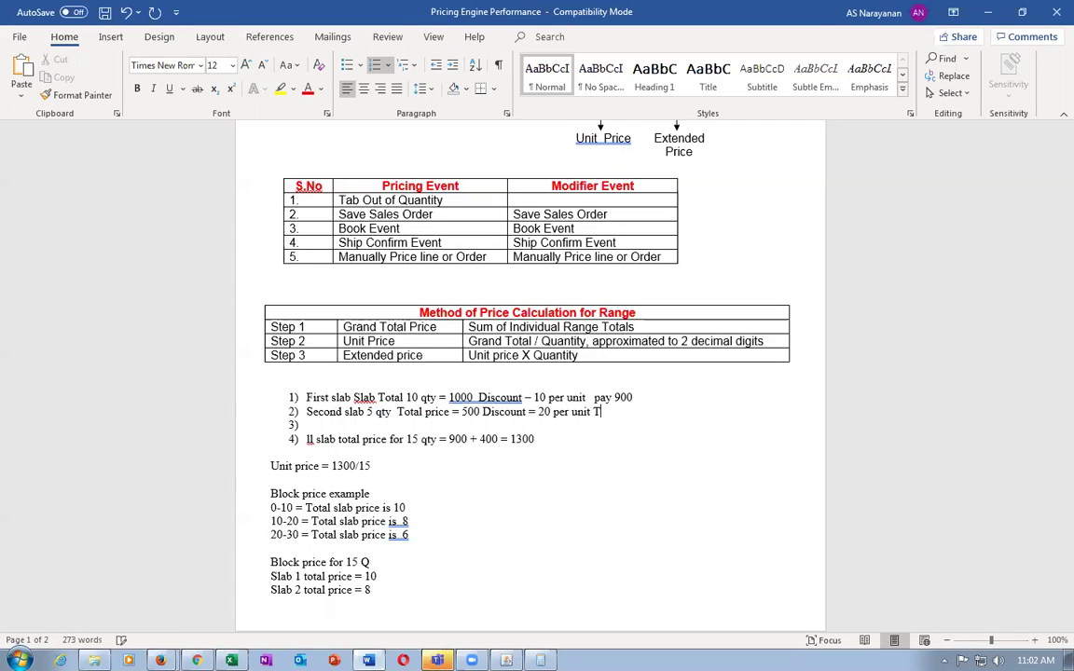
{"action": "type", "text": "otal discount -"}
- Switch to the test order in the browser and check the k99_discount_simple price at quantity 10, then at 15
{"action": "key", "text": "alt+Tab"}
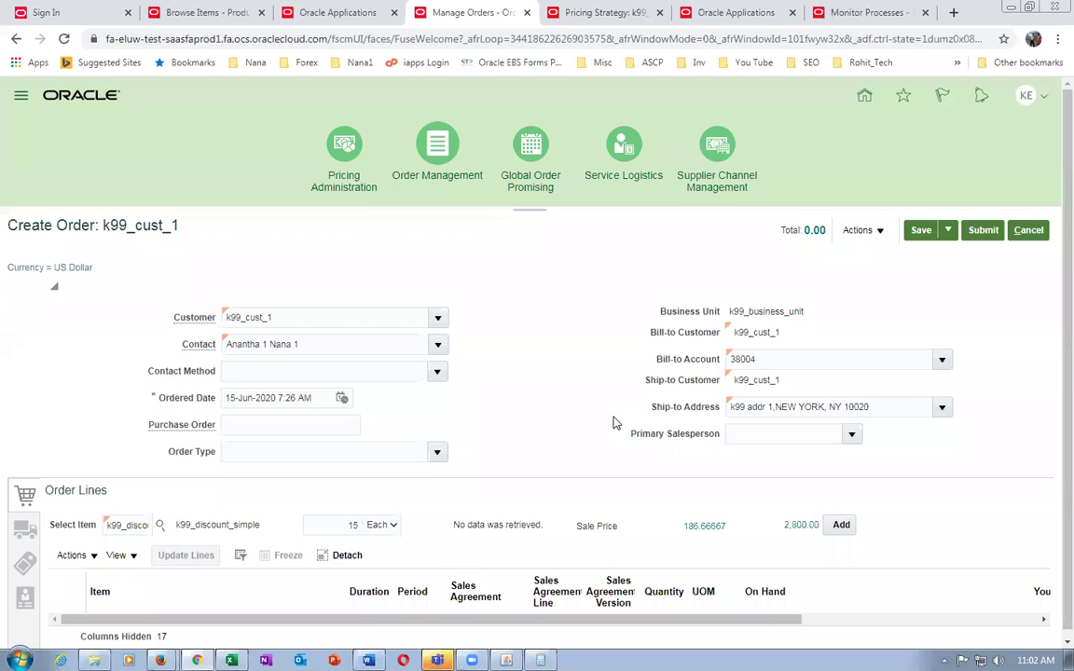
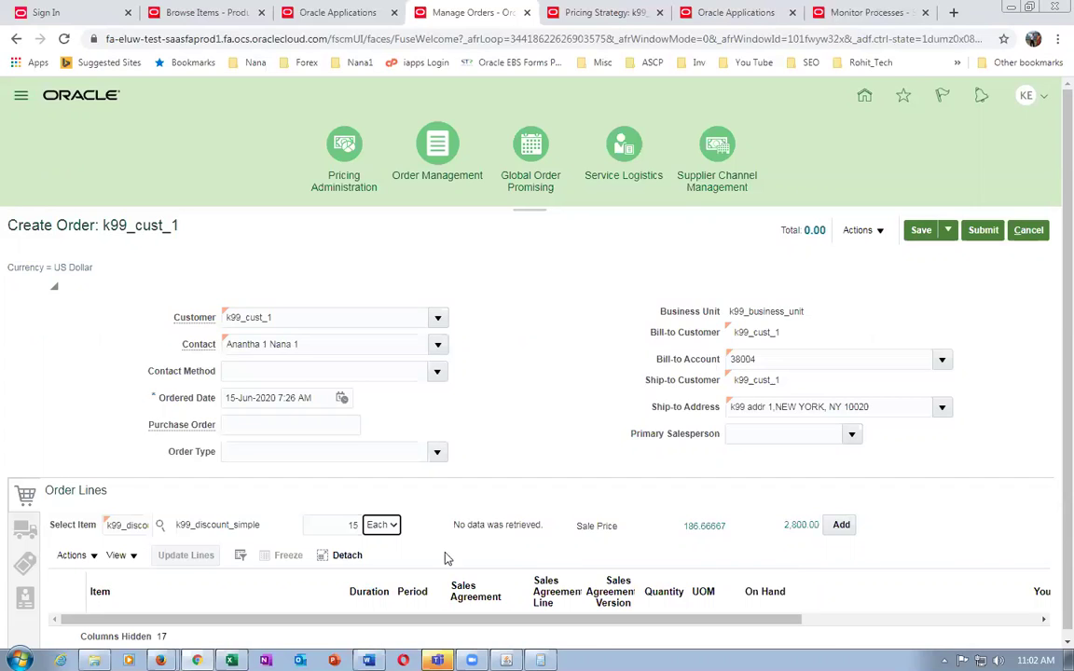
{"action": "double_click", "coordinate": [352, 525]}
{"action": "type", "text": "10"}
{"action": "key", "text": "Tab"}
{"action": "double_click", "coordinate": [339, 524]}
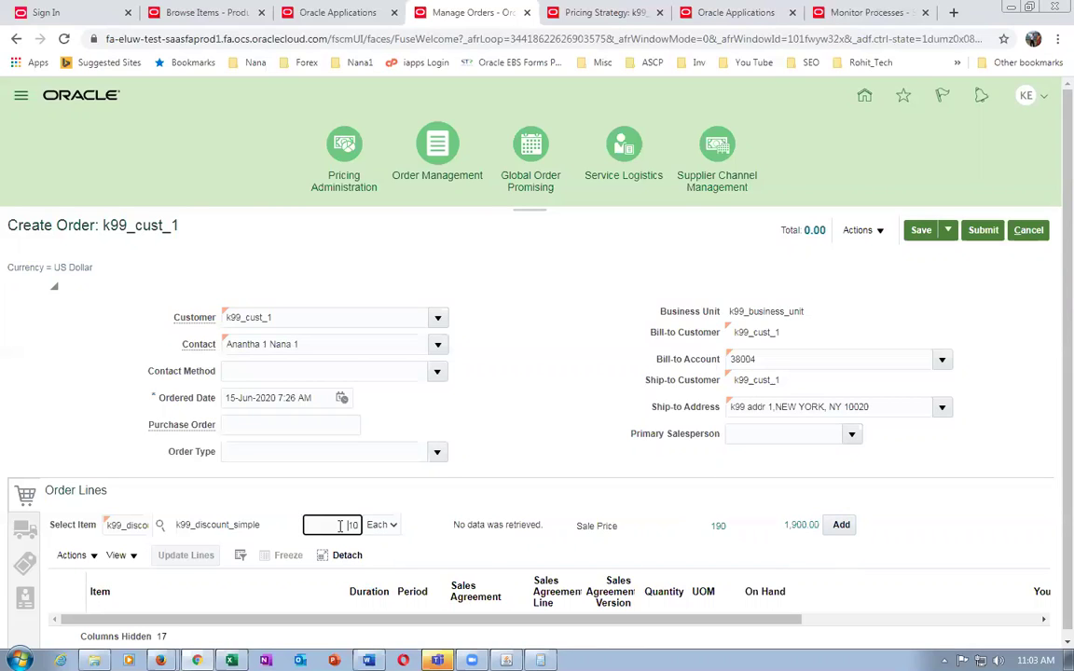
{"action": "type", "text": "15"}
{"action": "key", "text": "Tab"}
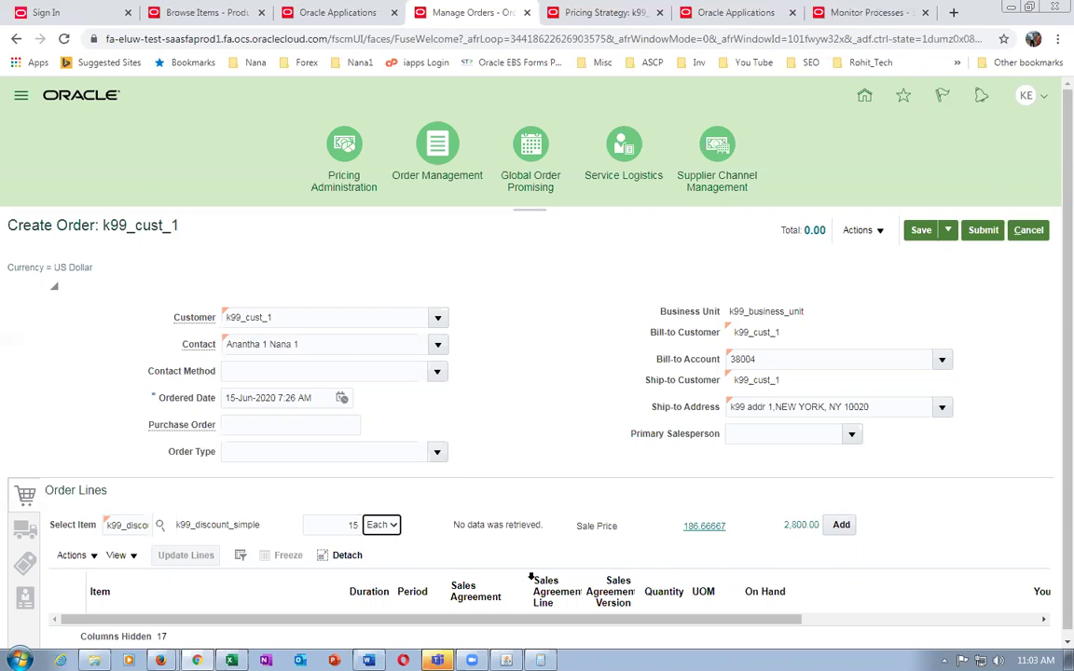
- Return to the Word document and delete the numbered slab lines above the unit price, leaving blank lines for new text
{"action": "key", "text": "alt+Tab"}
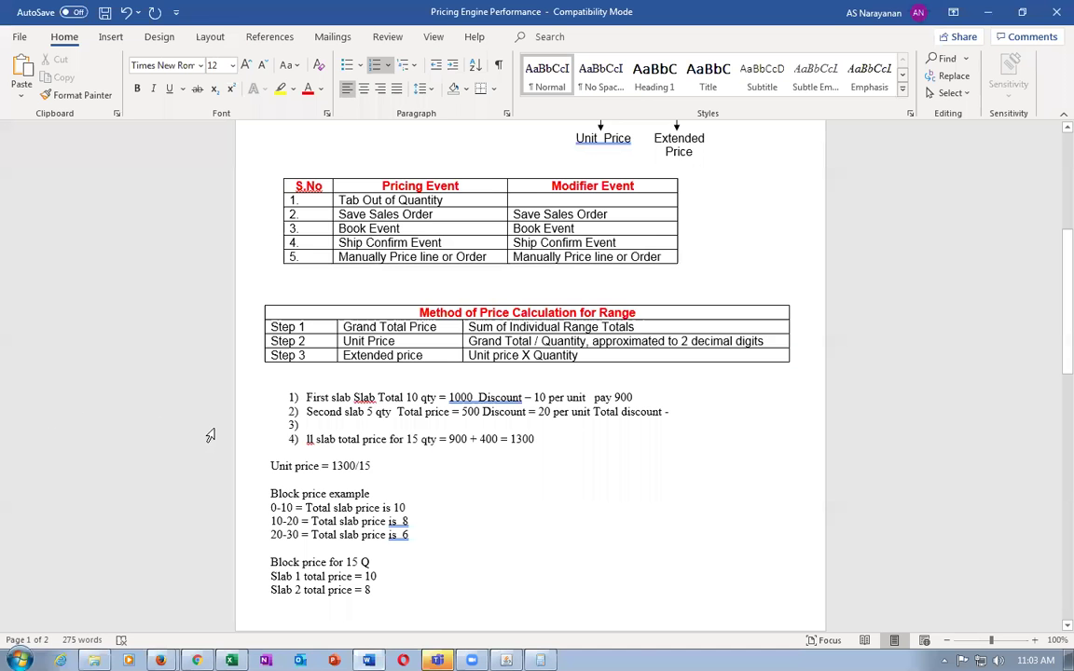
{"action": "left_click_drag", "start_coordinate": [250, 398], "coordinate": [251, 438]}
{"action": "key", "text": "Delete"}
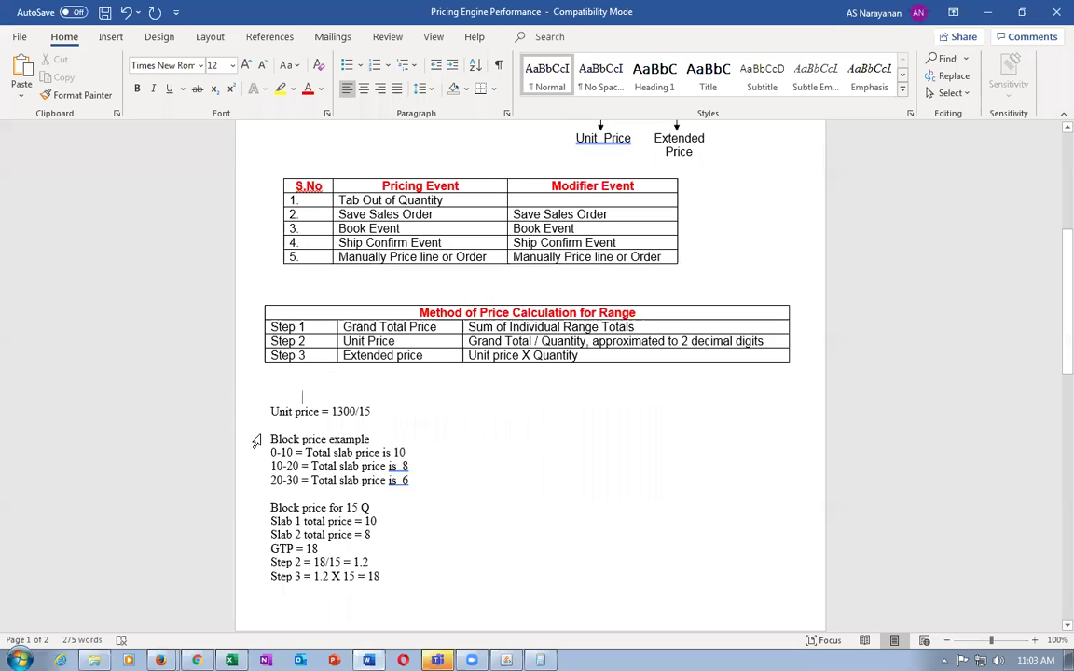
{"action": "key", "text": "Return"}
{"action": "key", "text": "Return"}
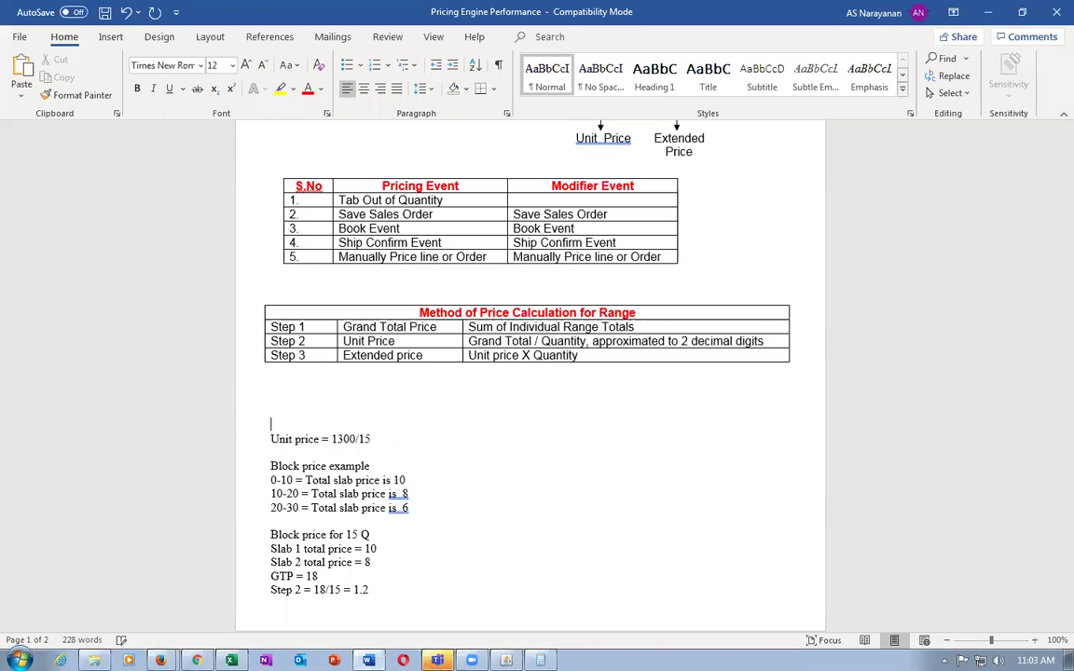
- Write three lines above the unit price: "Firr 10 discount = 100", "Second 5 discount = 100" and "Total discount = 20"
{"action": "type", "text": "Firr 10 discount = 1090"}
{"action": "key", "text": "BackSpace"}
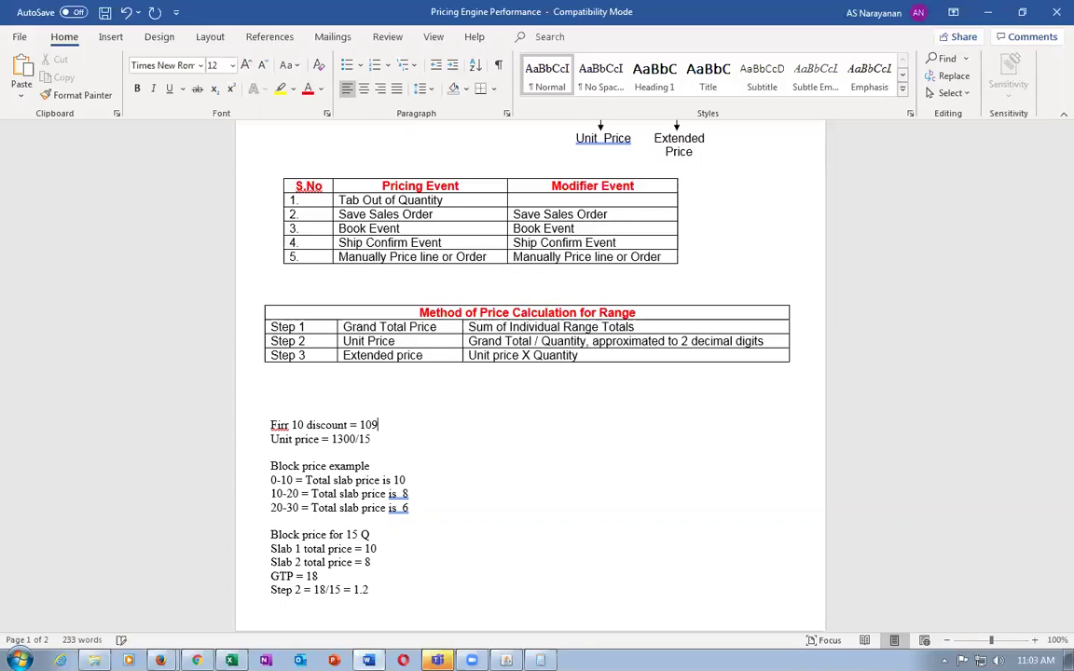
{"action": "key", "text": "BackSpace"}
{"action": "type", "text": "0"}
{"action": "key", "text": "Return"}
{"action": "type", "text": "S"}
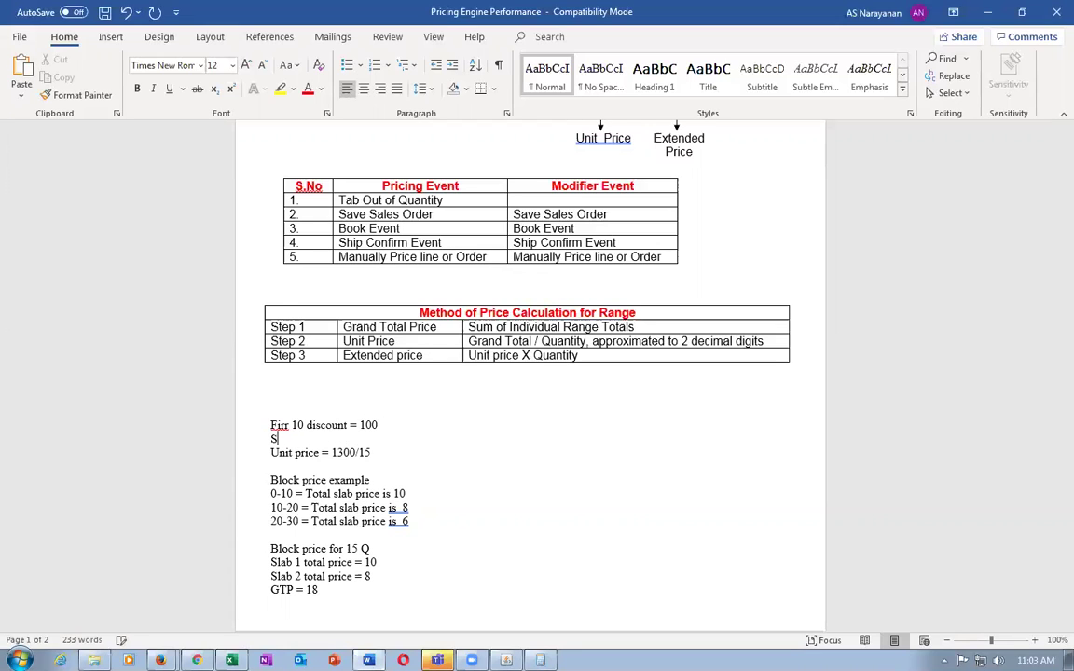
{"action": "type", "text": "econd 5 discount = 100"}
{"action": "key", "text": "Return"}
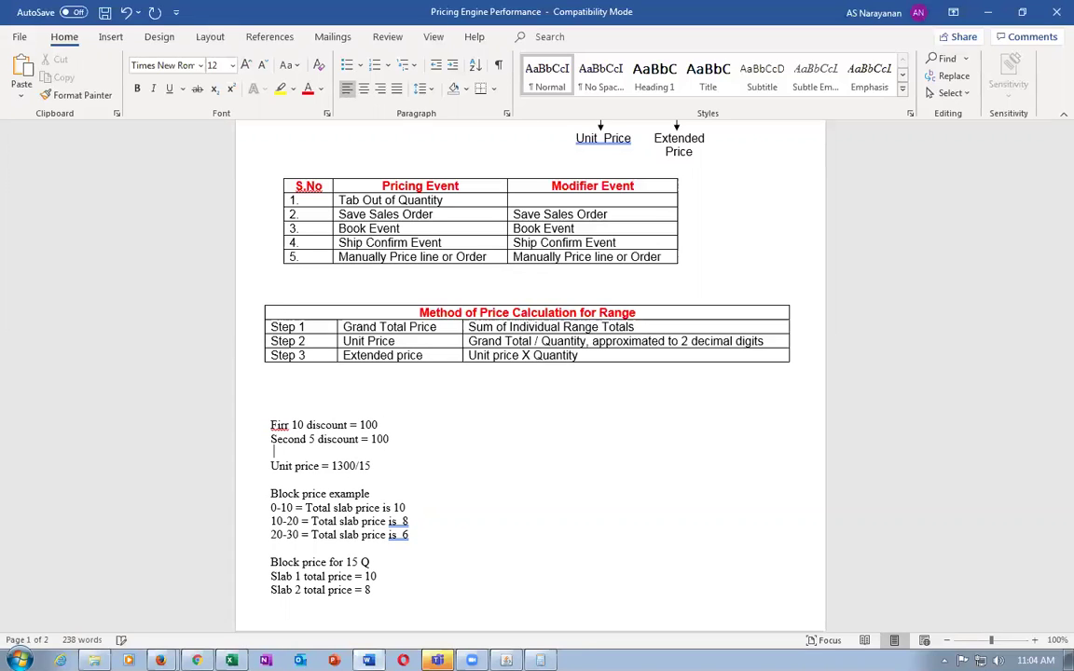
{"action": "type", "text": "Total discount = 20"}
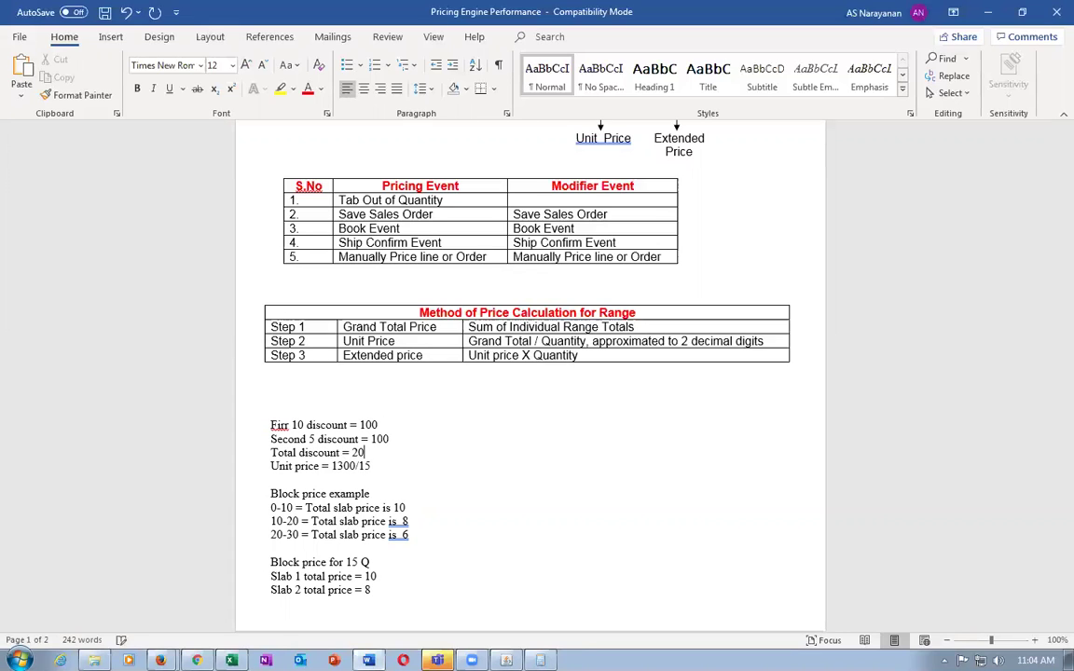
- Change the second discount line to "Second 6 discount = 120" and the total discount to 220
{"action": "left_click", "coordinate": [311, 439]}
{"action": "key", "text": "Delete"}
{"action": "type", "text": "6"}
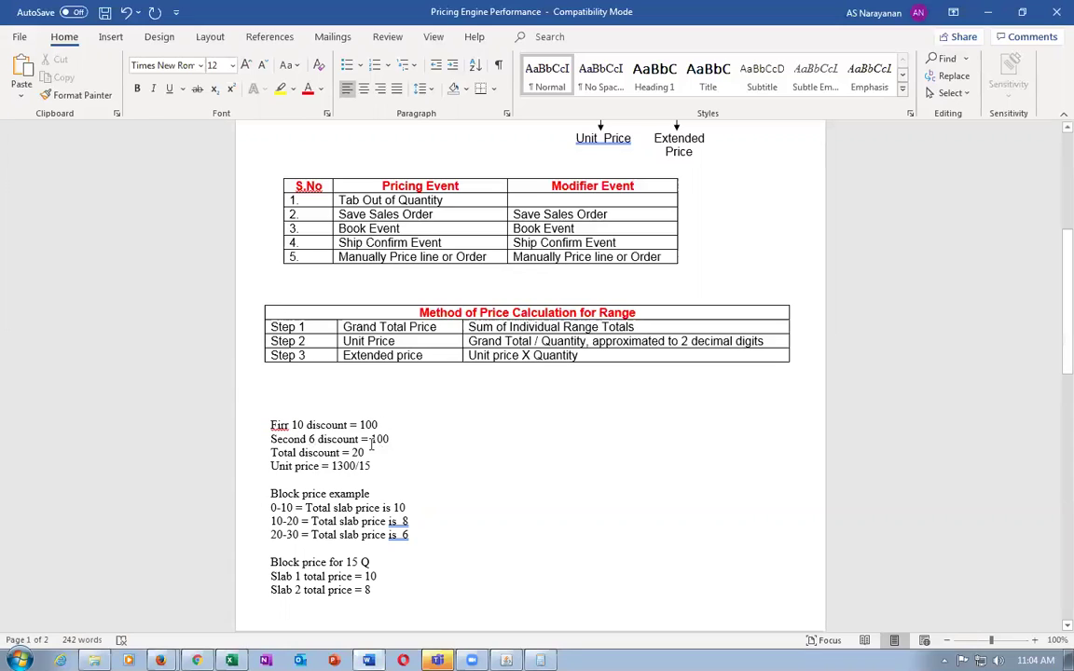
{"action": "key", "text": "BackSpace"}
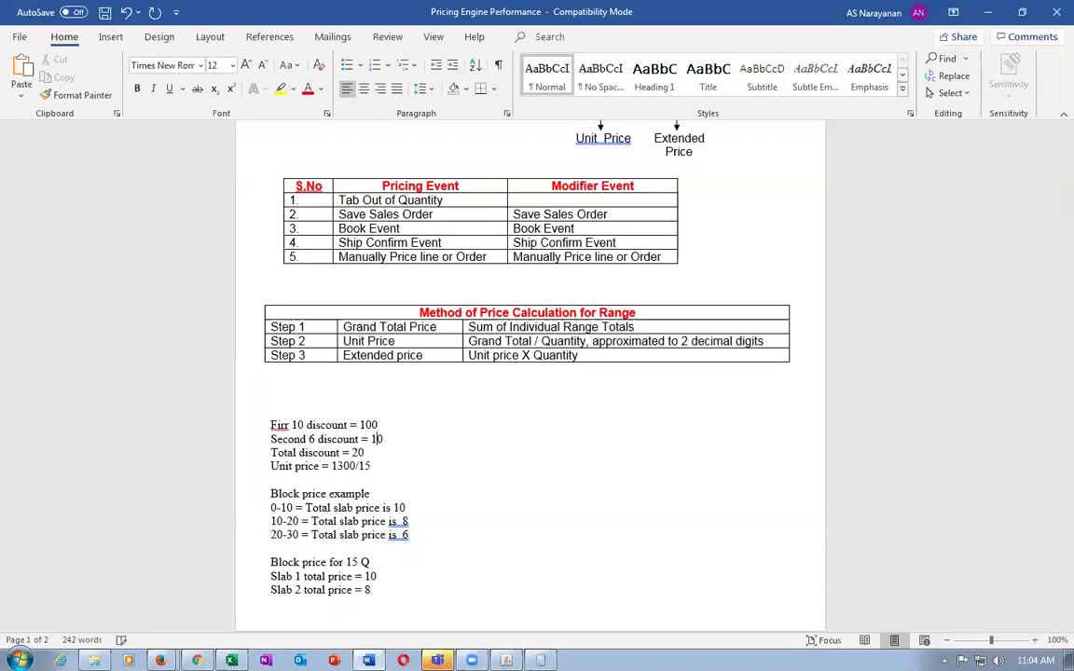
{"action": "type", "text": "2"}
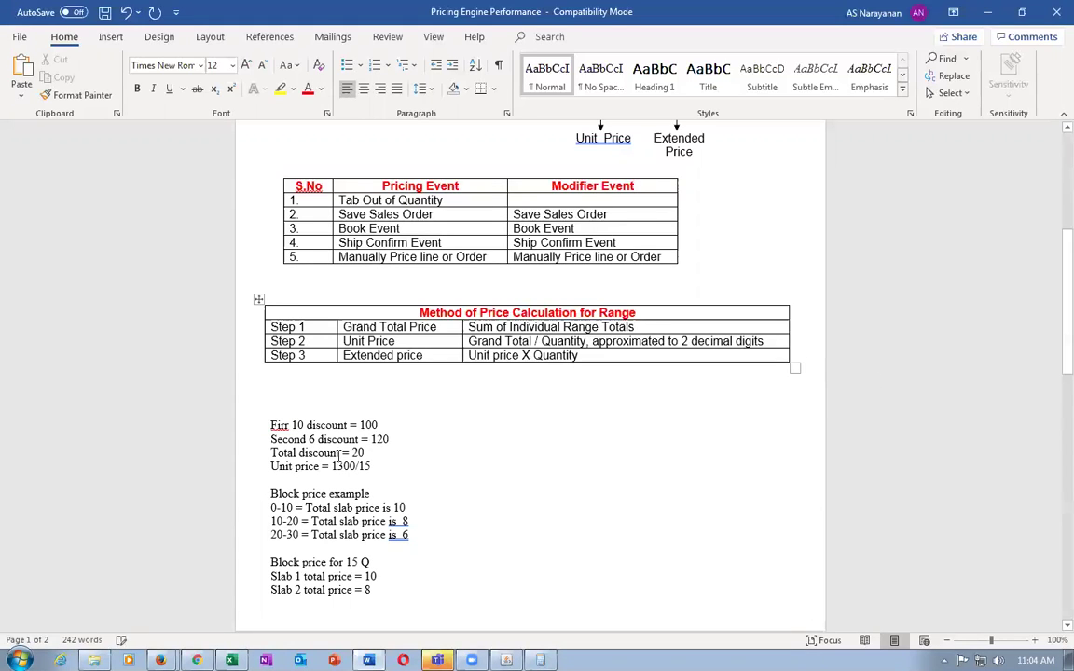
{"action": "left_click", "coordinate": [362, 453]}
{"action": "type", "text": "2"}
- Switch to the test order in the browser and set the quantity of k99_discount_simple to 16
{"action": "key", "text": "alt+Tab"}
{"action": "left_click_drag", "start_coordinate": [336, 527], "coordinate": [391, 538]}
{"action": "type", "text": "16"}
{"action": "key", "text": "Tab"}
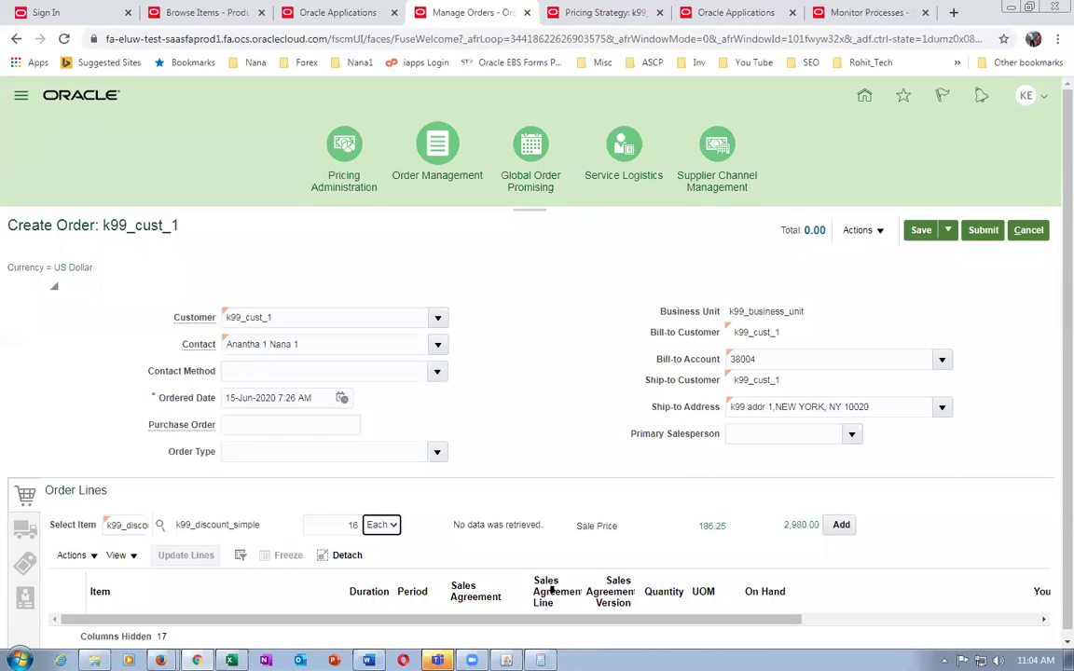
- Return to the Word document and delete the "Unit price = 1300/15" line
{"action": "key", "text": "alt+Tab"}
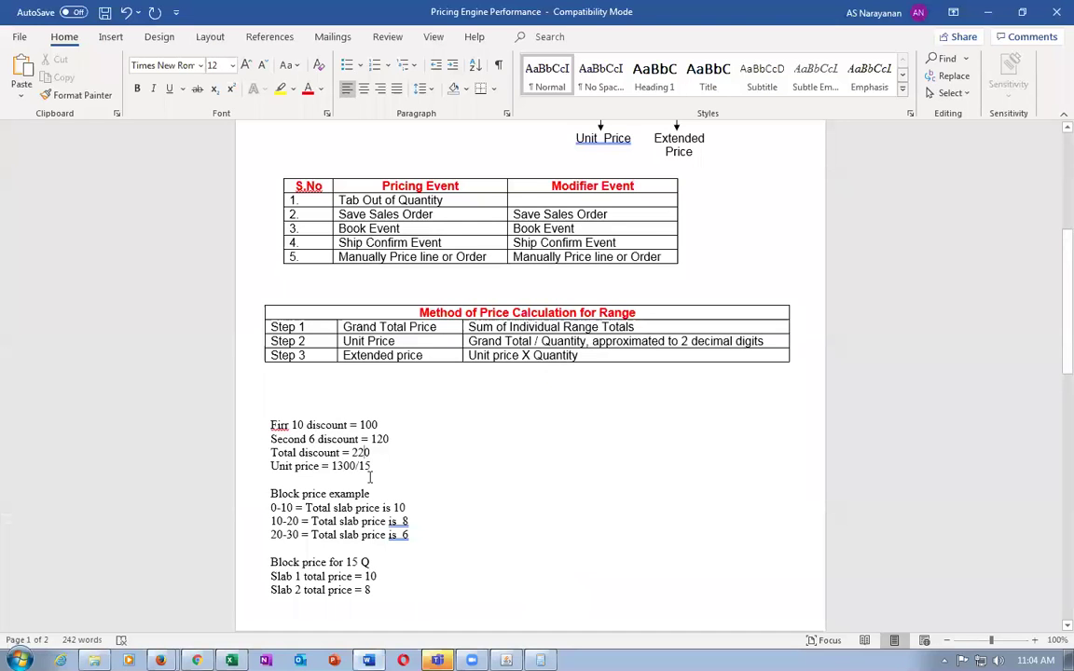
{"action": "left_click", "coordinate": [256, 469]}
{"action": "key", "text": "Delete"}
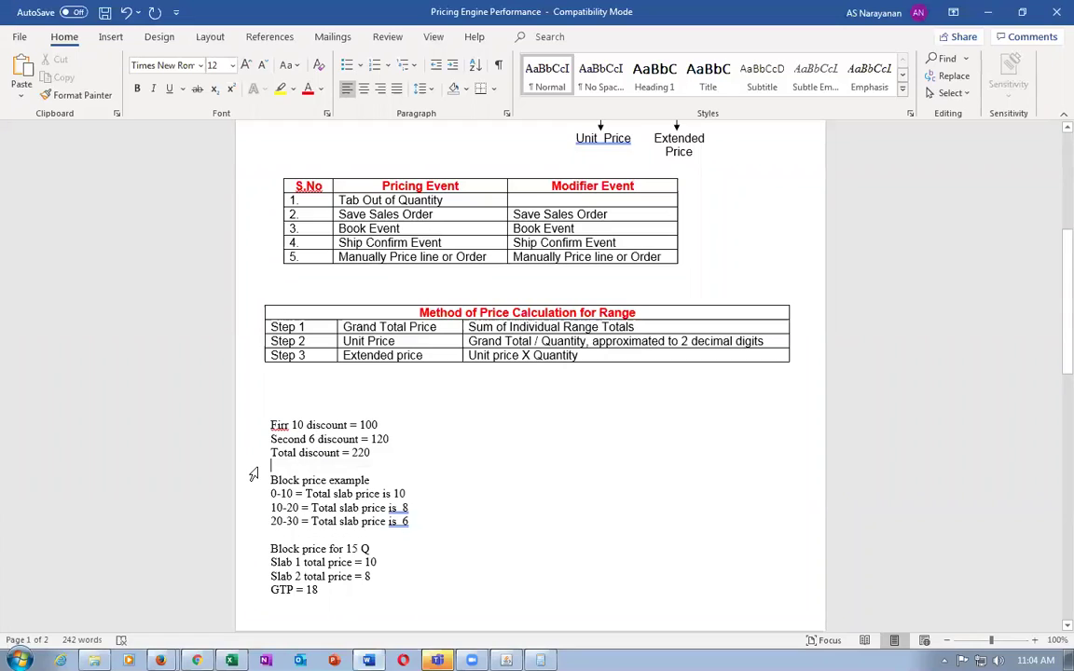
- Below the total discount, add the line "Price you have to pay = 3200-220 = 2980" after a blank line
{"action": "key", "text": "Return"}
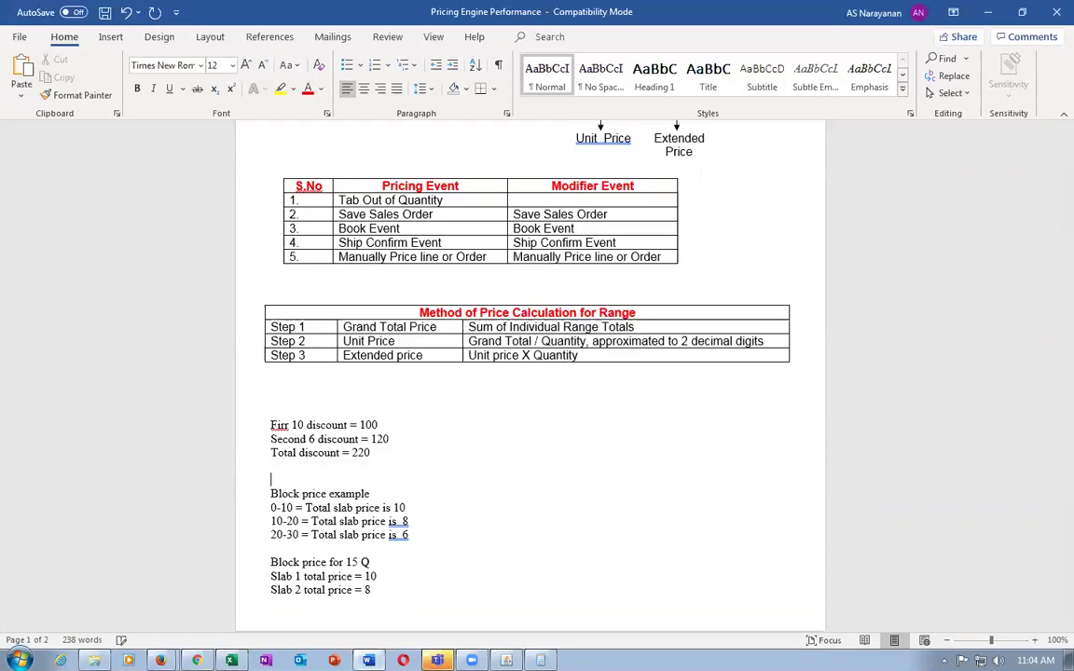
{"action": "type", "text": "To"}
{"action": "key", "text": "BackSpace"}
{"action": "key", "text": "BackSpace"}
{"action": "key", "text": "BackSpace"}
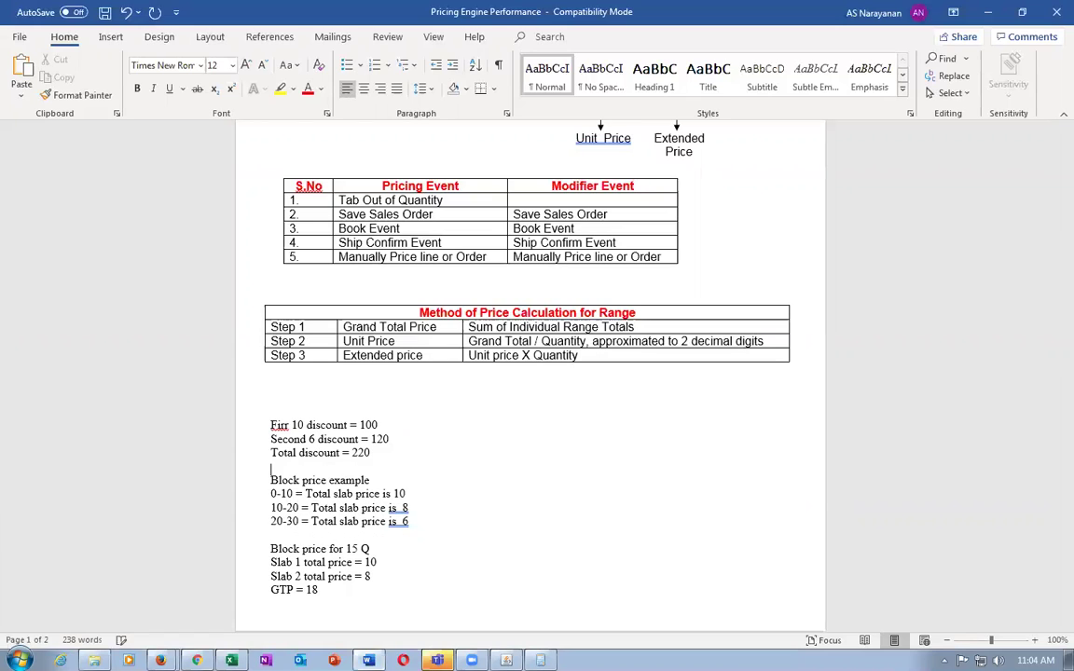
{"action": "key", "text": "Return"}
{"action": "type", "text": "Price you have to pay = 3200-220 = "}
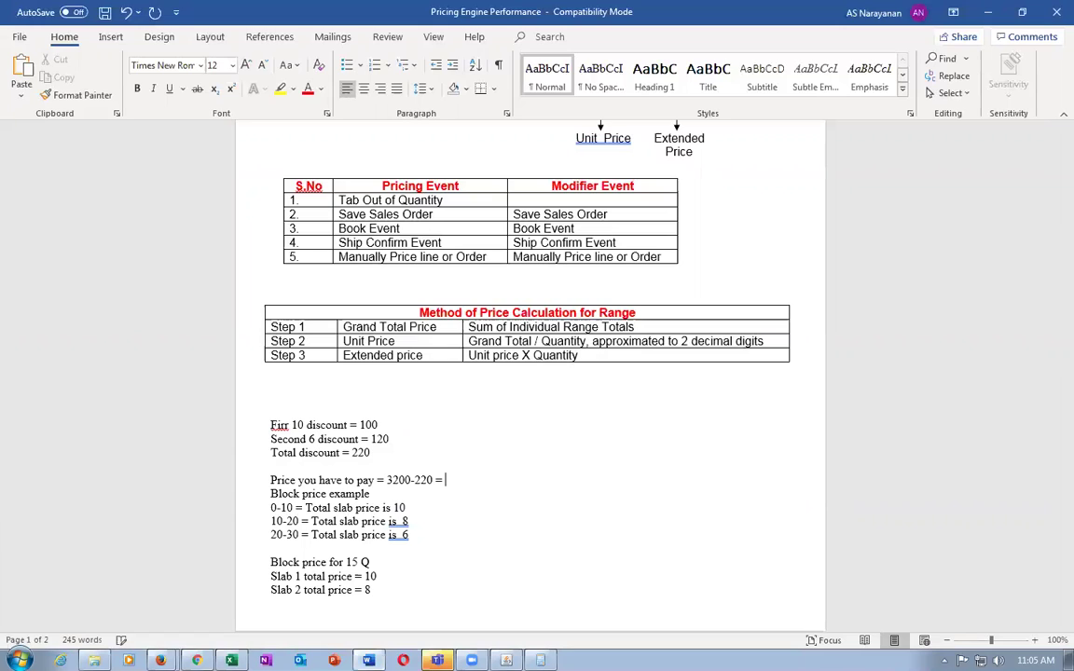
{"action": "type", "text": "2980"}
{"action": "key", "text": "Return"}
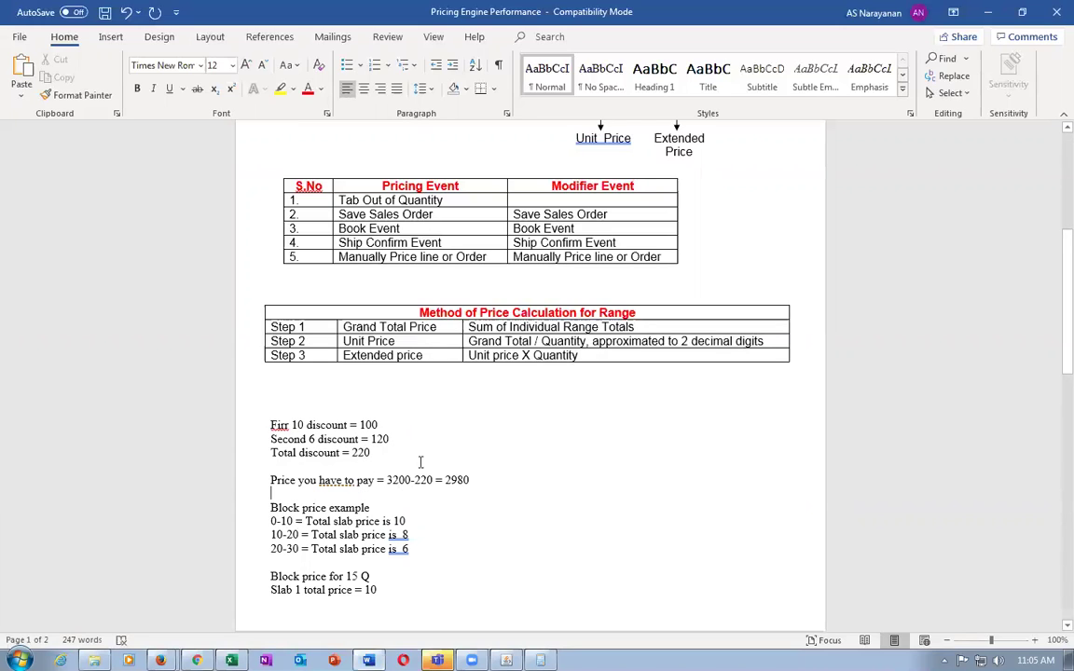
- Compare the 2980 result in the document with the sale price on the browser test order
{"action": "double_click", "coordinate": [457, 480]}
{"action": "key", "text": "alt+Tab"}
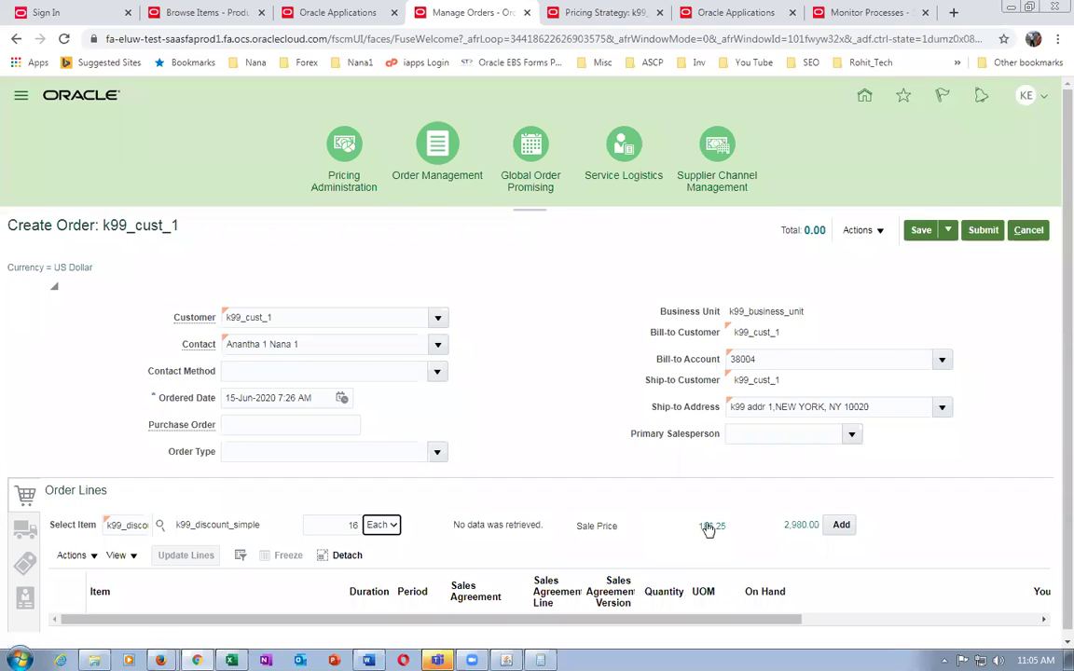
{"action": "key", "text": "alt+Tab"}
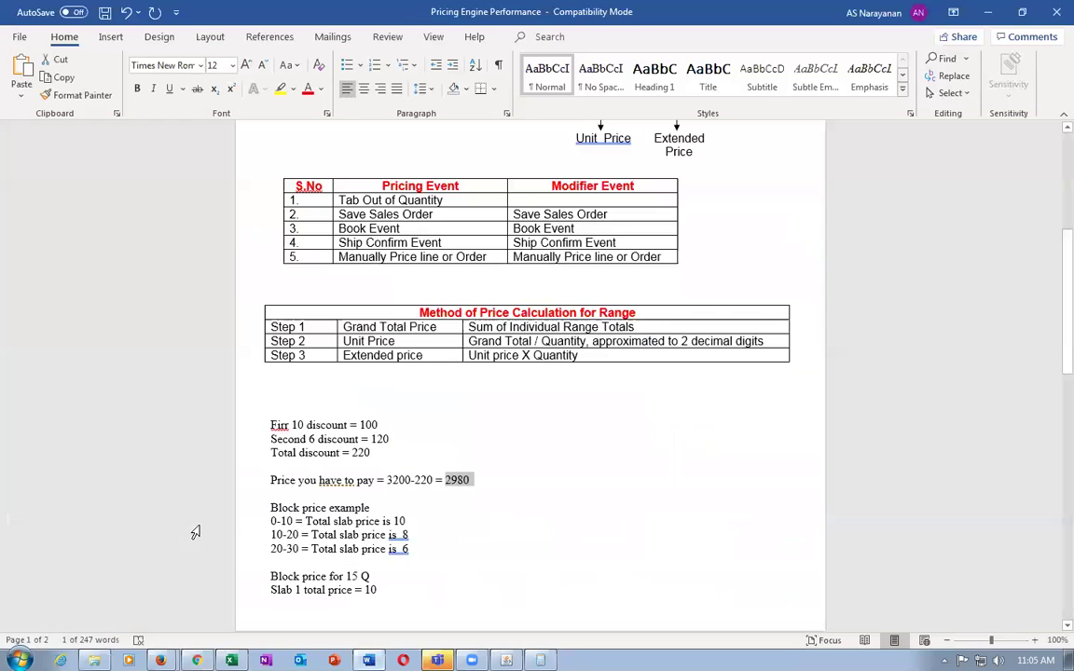
- Open Calculator and compute the unit price as 2980/16
{"action": "key", "text": "super"}
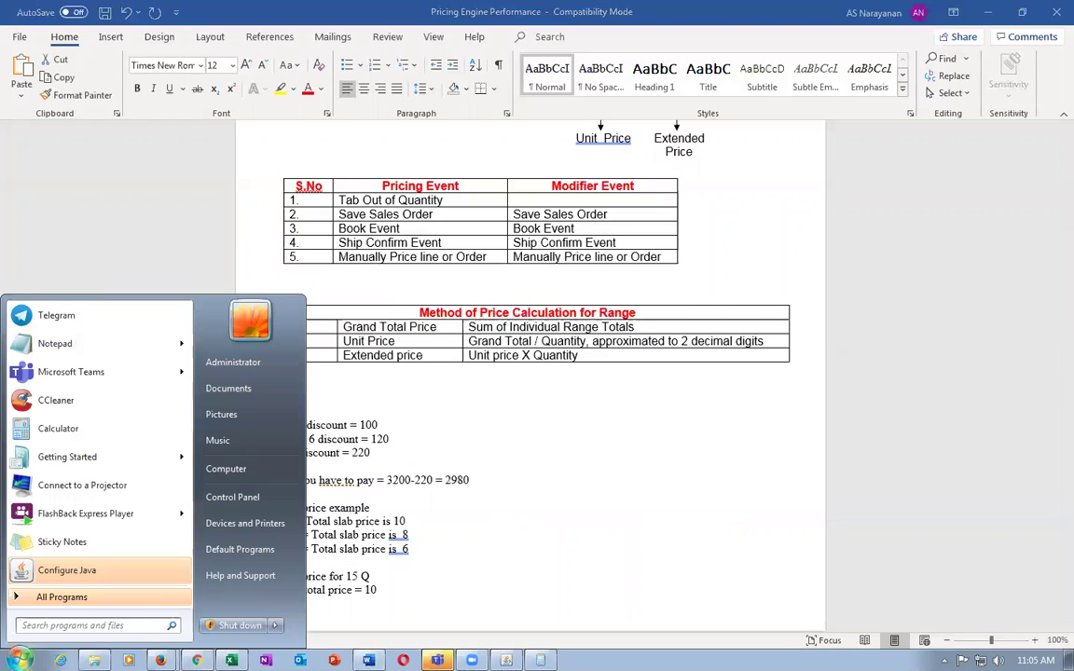
{"action": "type", "text": "calc"}
{"action": "key", "text": "Return"}
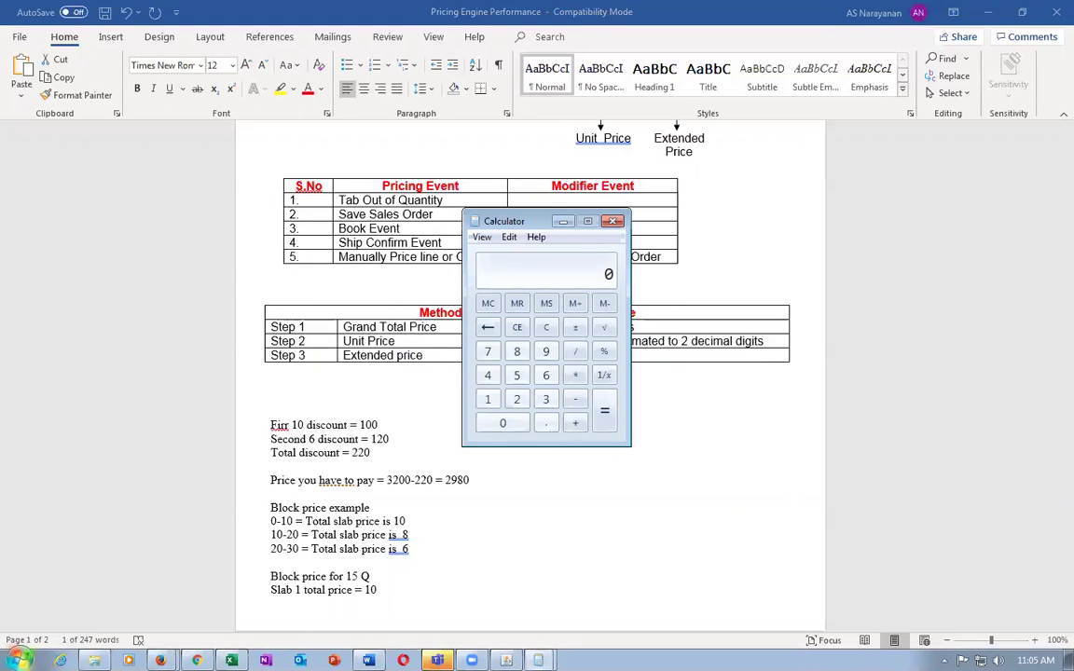
{"action": "type", "text": "2980/16"}
{"action": "key", "text": "Return"}
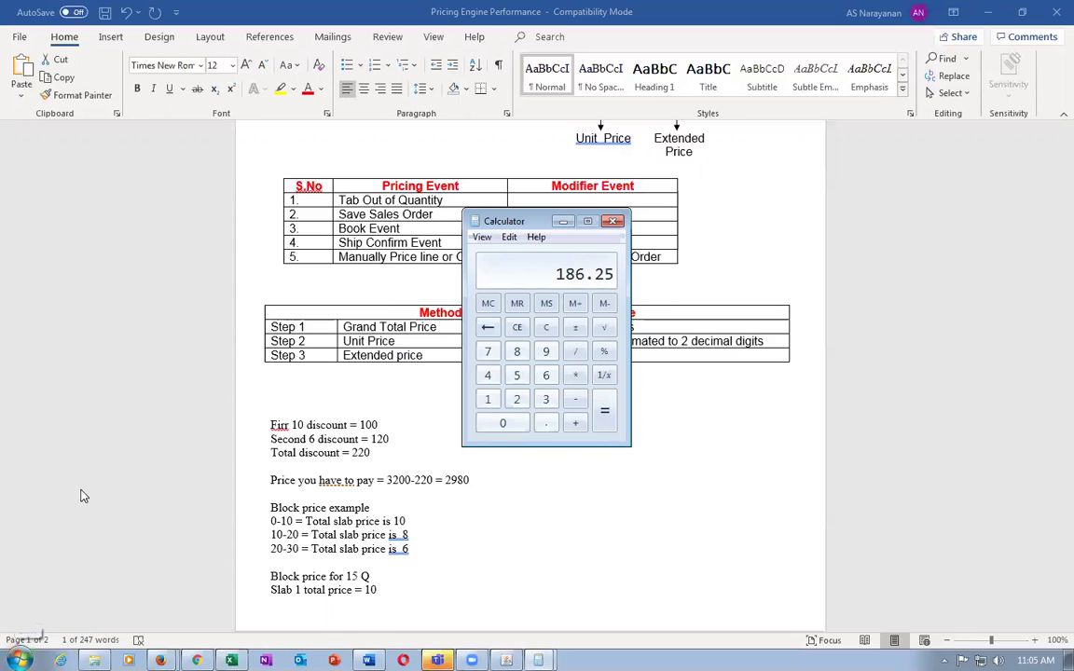
- Check the calculated unit price against the browser test order, then review the discount and payable price lines in Word
{"action": "double_click", "coordinate": [456, 480]}
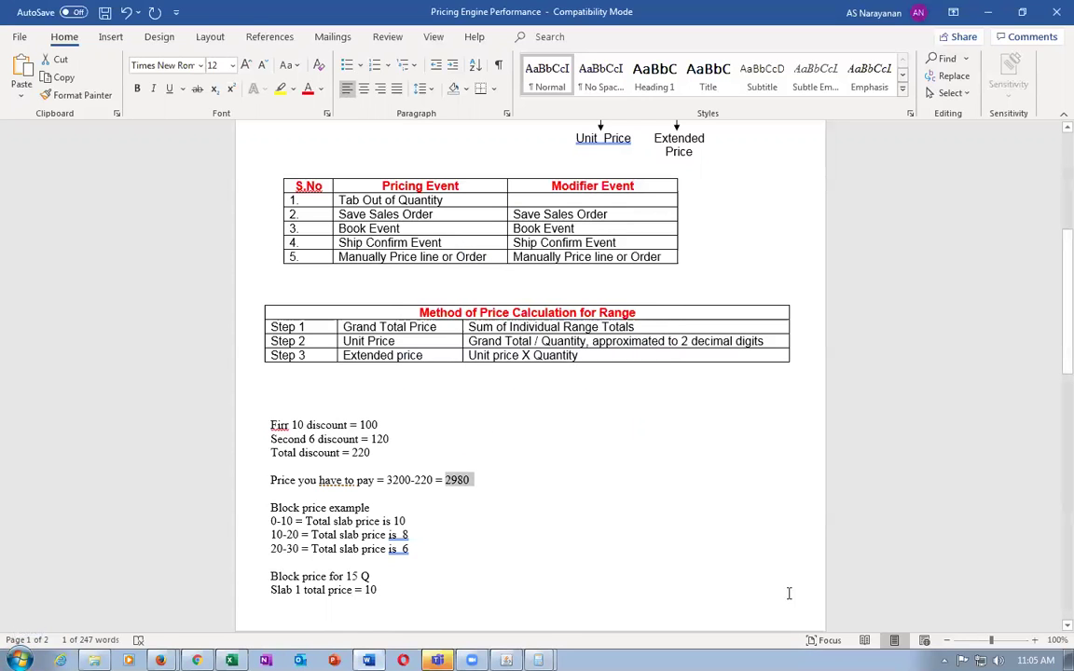
{"action": "key", "text": "alt+Tab"}
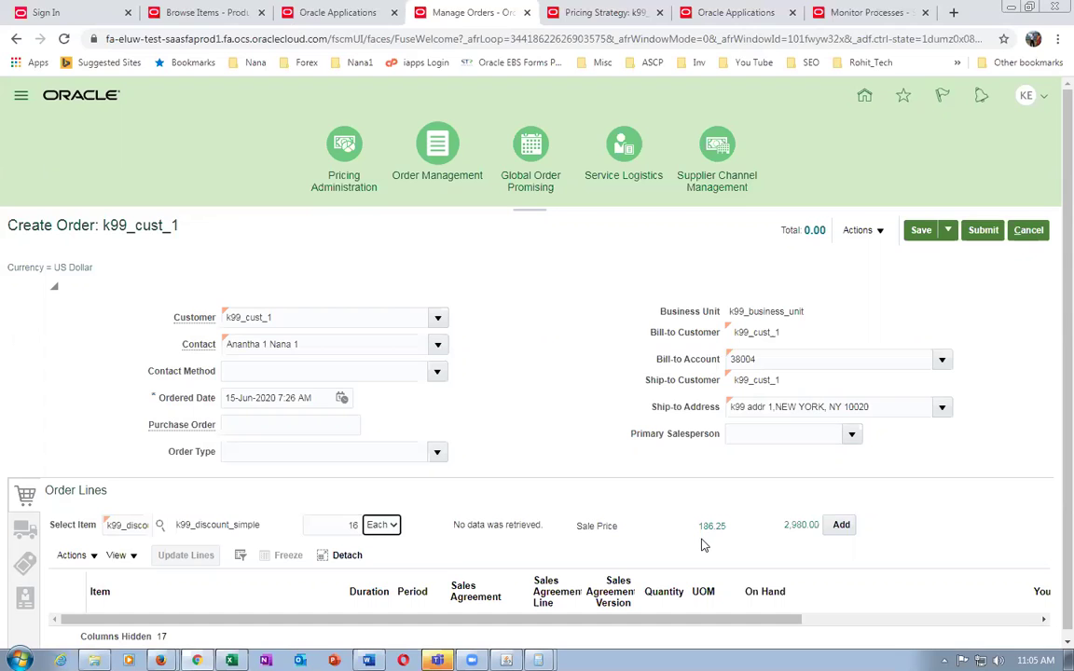
{"action": "key", "text": "alt+Tab"}
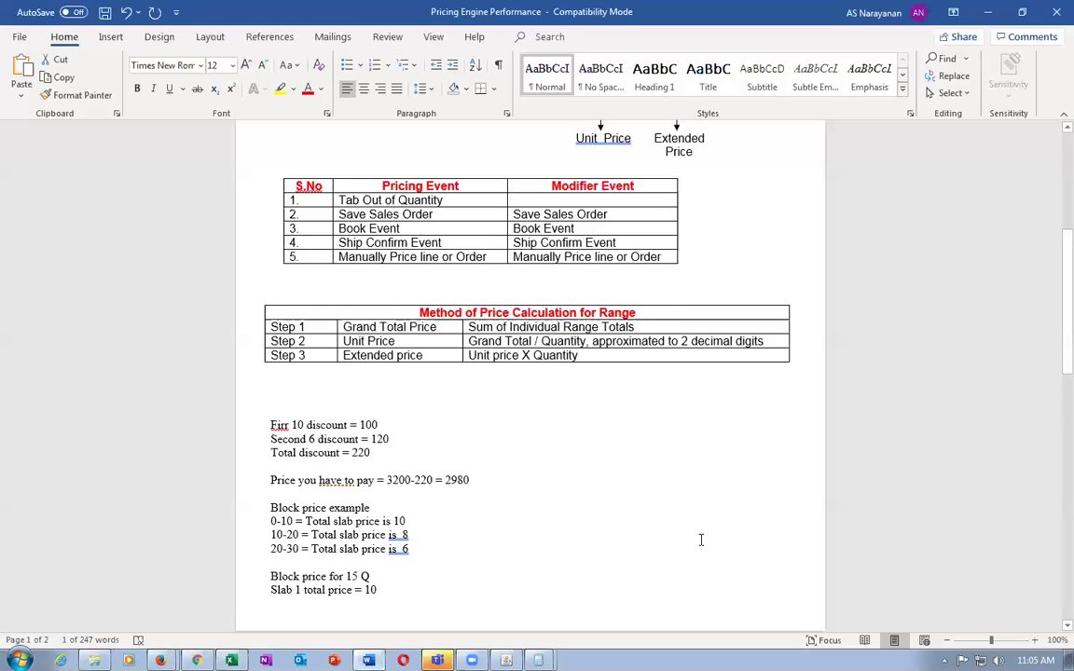
{"action": "left_click", "coordinate": [301, 420]}
{"action": "left_click", "coordinate": [326, 446]}
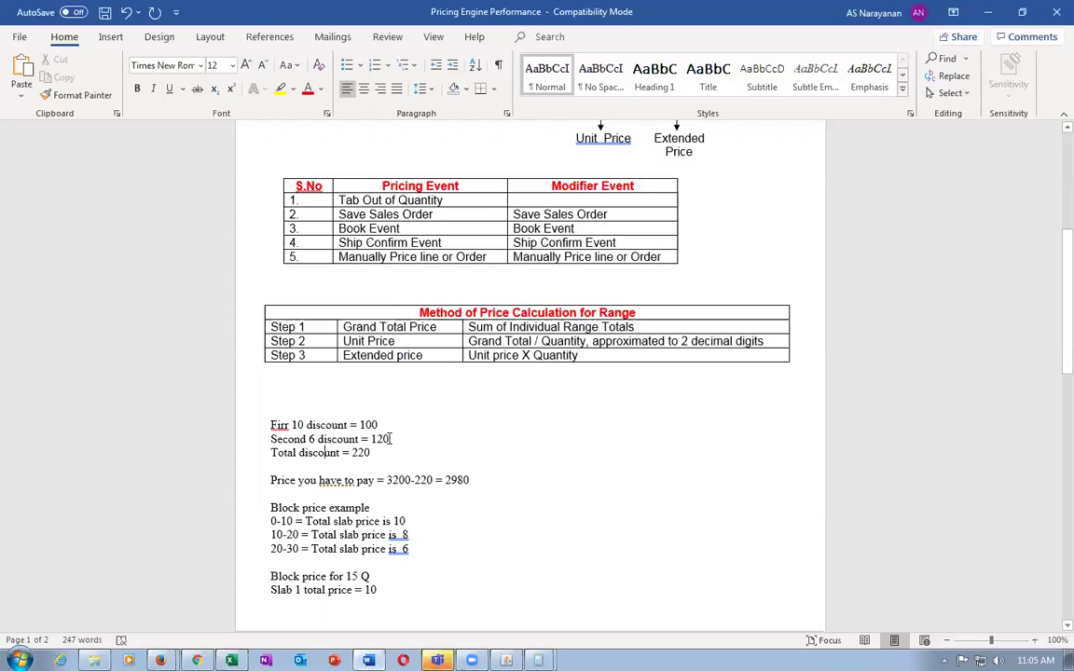
{"action": "left_click", "coordinate": [390, 439]}
{"action": "left_click_drag", "start_coordinate": [387, 480], "coordinate": [457, 485]}
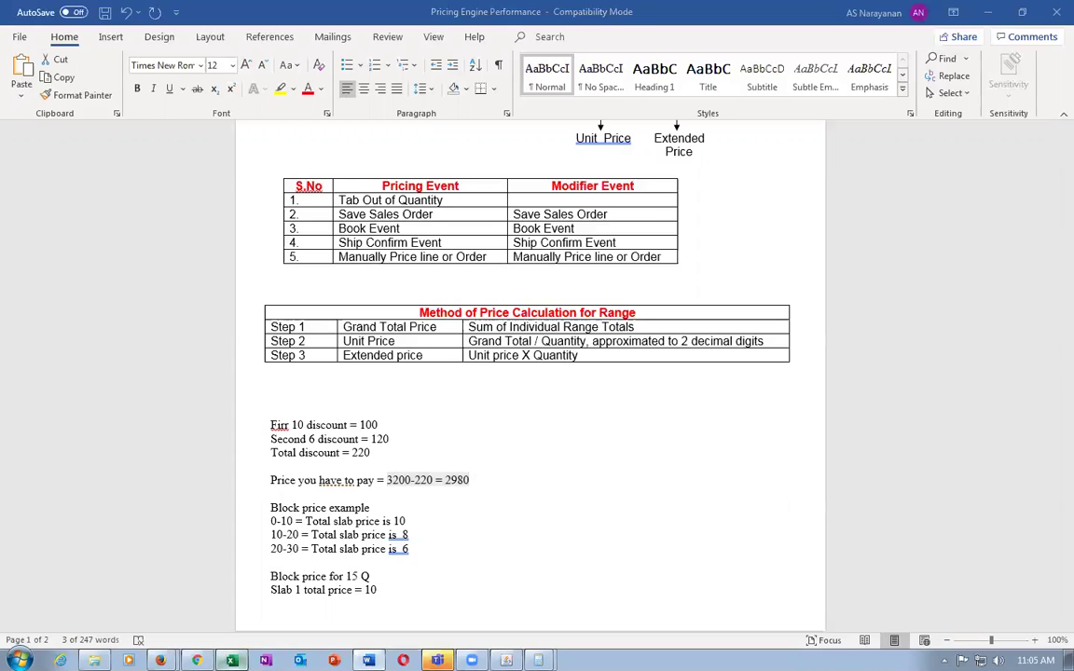
- Switch to the Pricing_Test workbook in Excel and examine the k99_discount_simple and k99_discount_all_tiers entries in the item list
{"action": "left_click", "coordinate": [232, 660]}
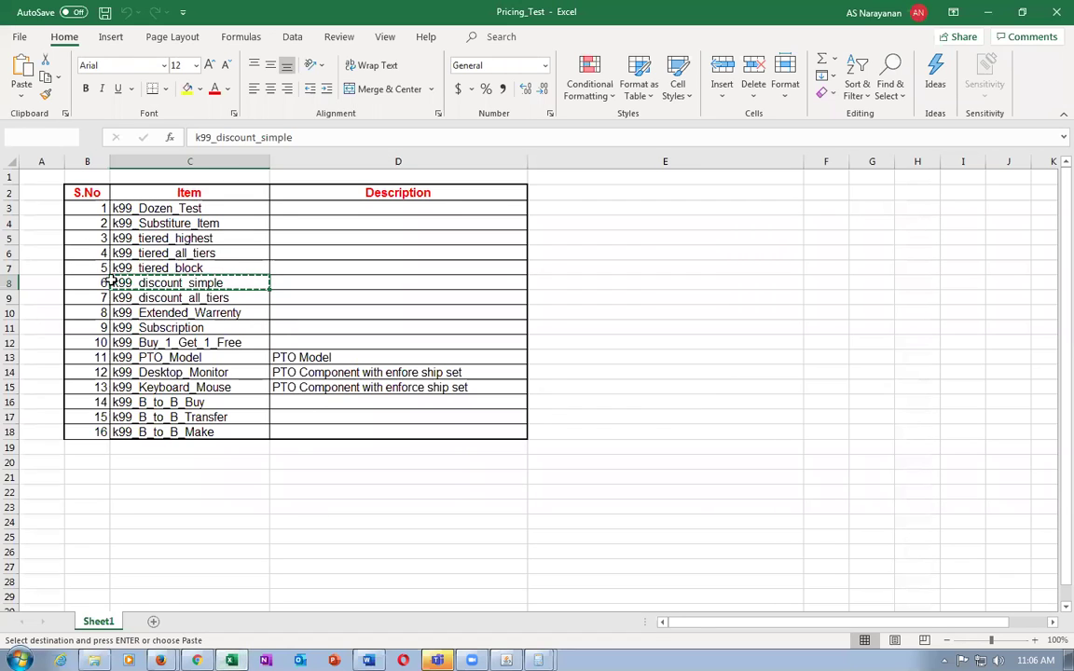
{"action": "left_click", "coordinate": [158, 296]}
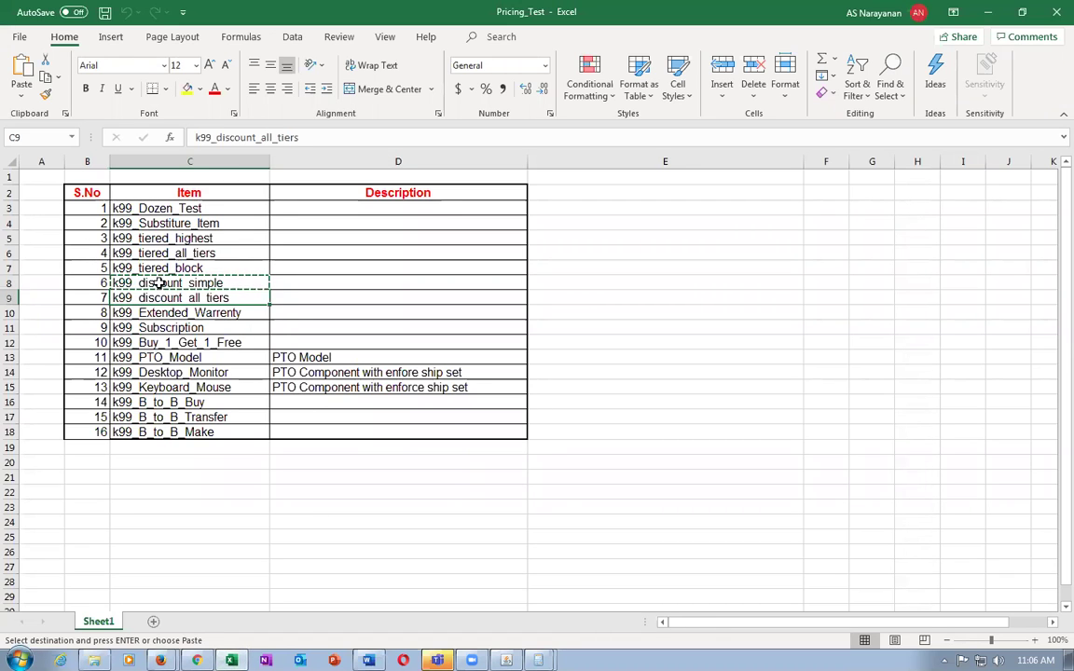
{"action": "left_click", "coordinate": [158, 283], "text": "shift"}
{"action": "key", "text": "ctrl+c"}
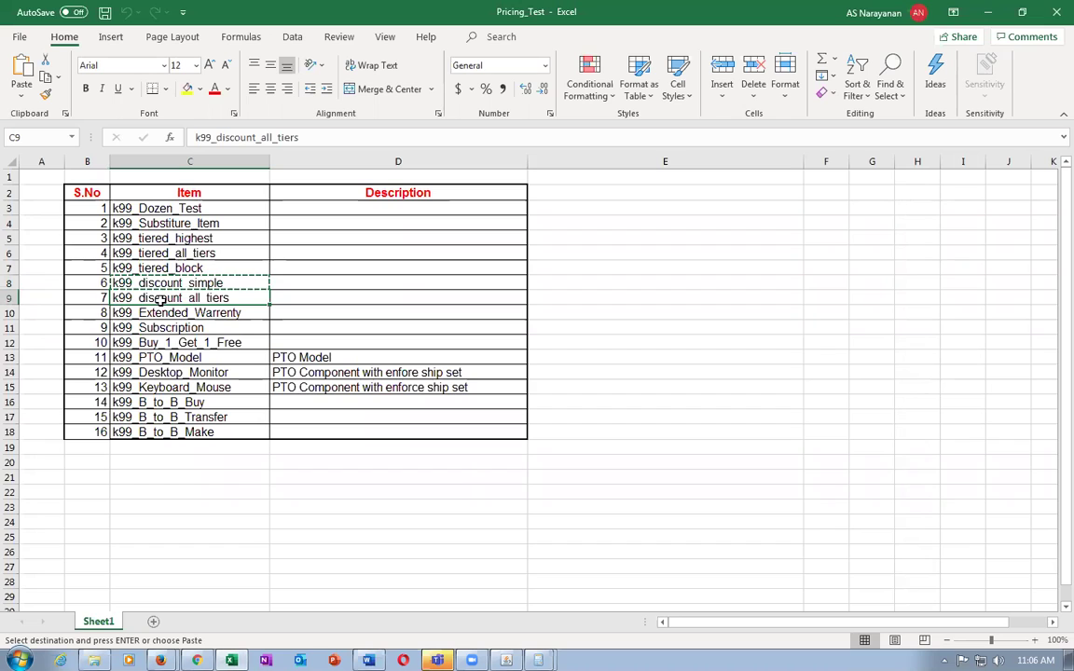
{"action": "left_click", "coordinate": [160, 283]}
{"action": "left_click", "coordinate": [163, 297]}
{"action": "left_click", "coordinate": [168, 285]}
{"action": "left_click", "coordinate": [172, 296]}
- Return to the discount calculation in Word, clear the selection there, and switch back to the test order in the browser
{"action": "key", "text": "alt+Tab"}
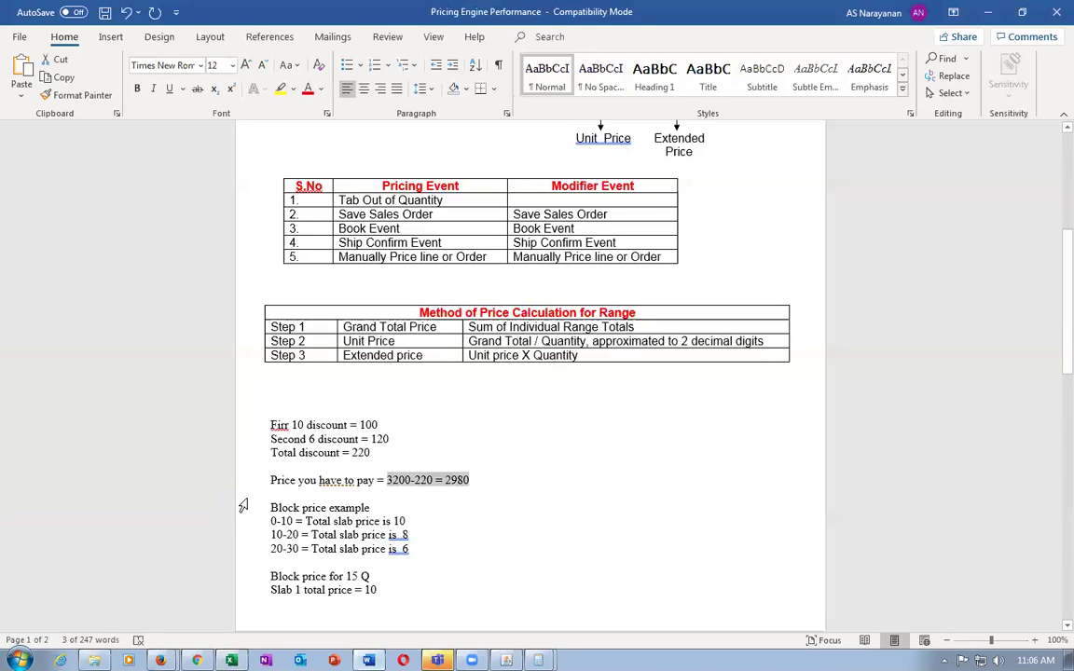
{"action": "left_click", "coordinate": [375, 464]}
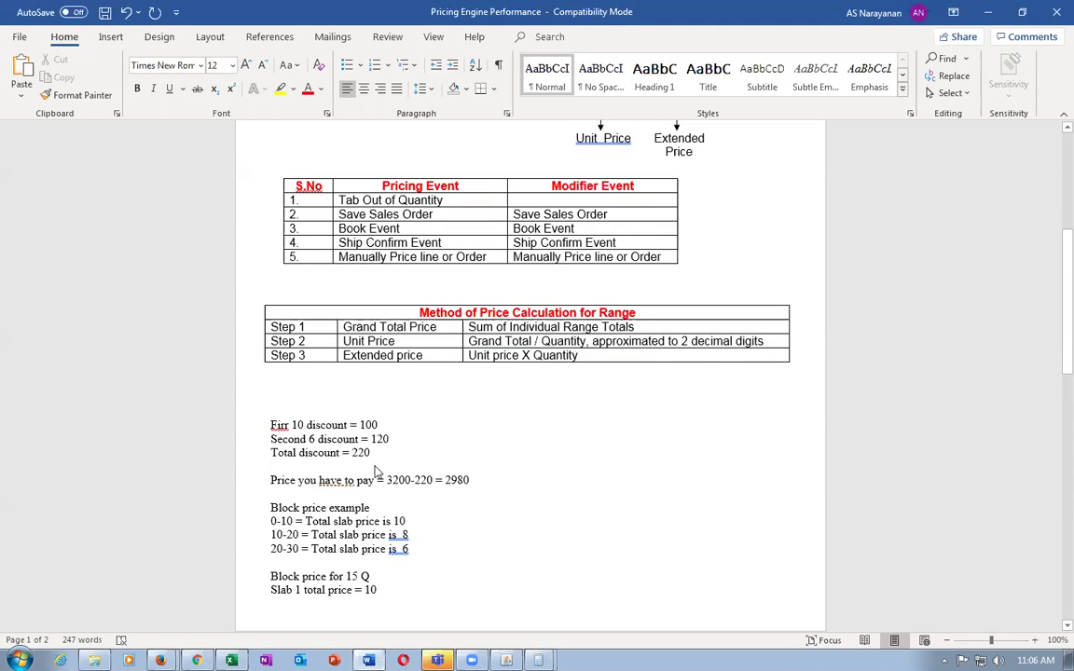
{"action": "key", "text": "alt+Tab"}
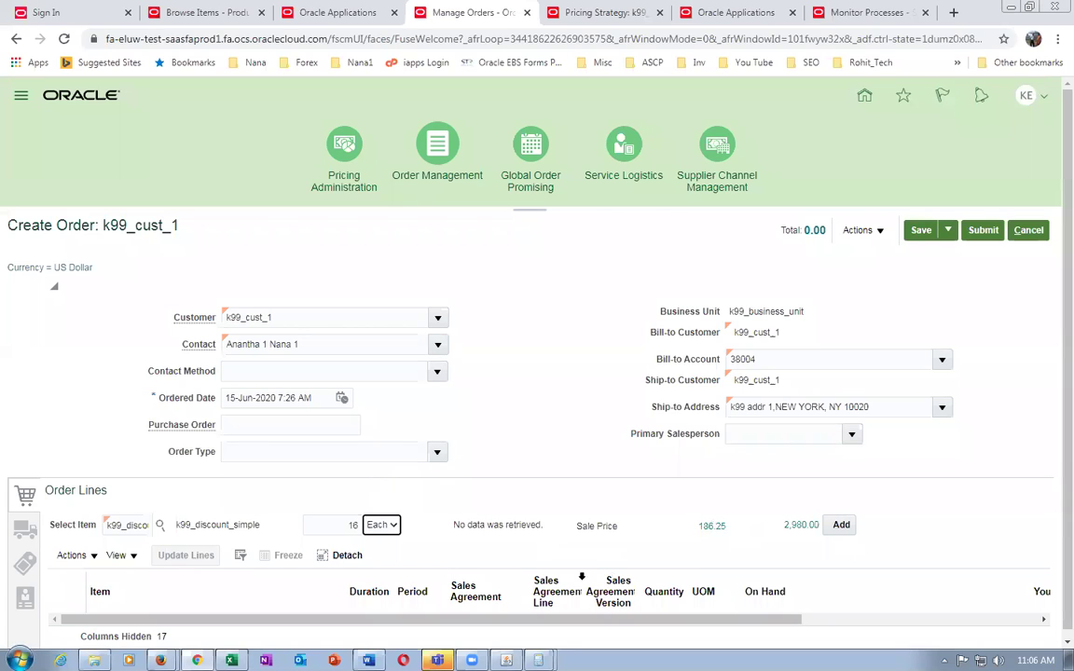